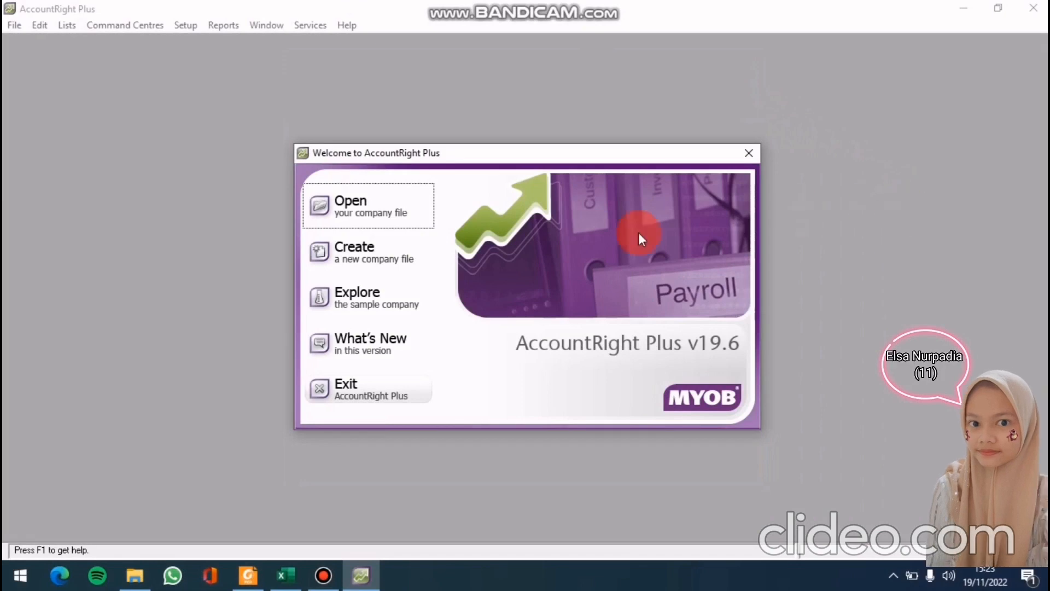
# Start a new company file and enter company name CV PUTRA LAUNDRY, its address and phone number
pyautogui.click(377, 253)
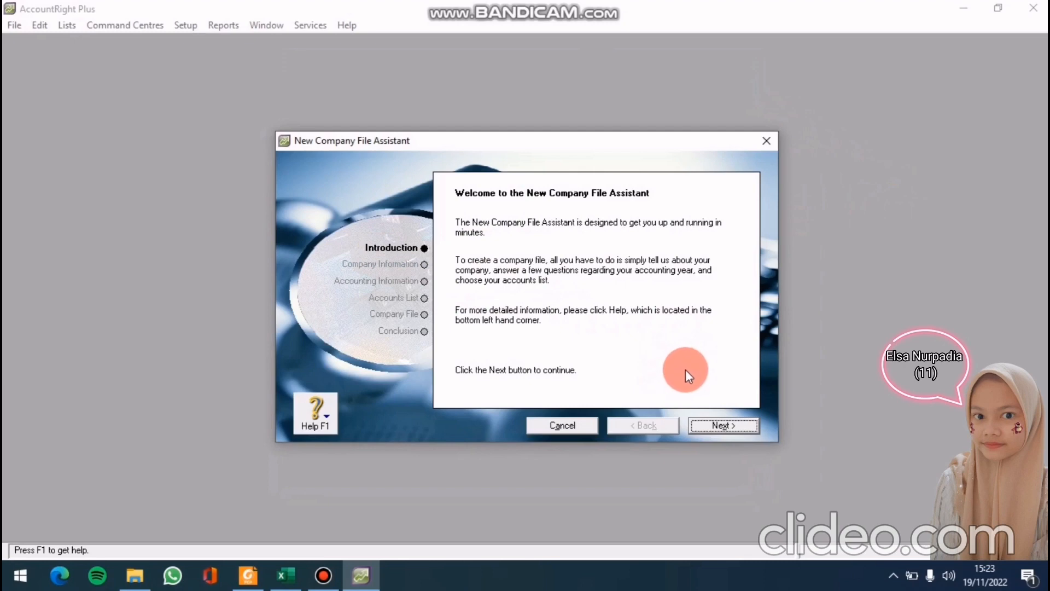
pyautogui.click(733, 432)
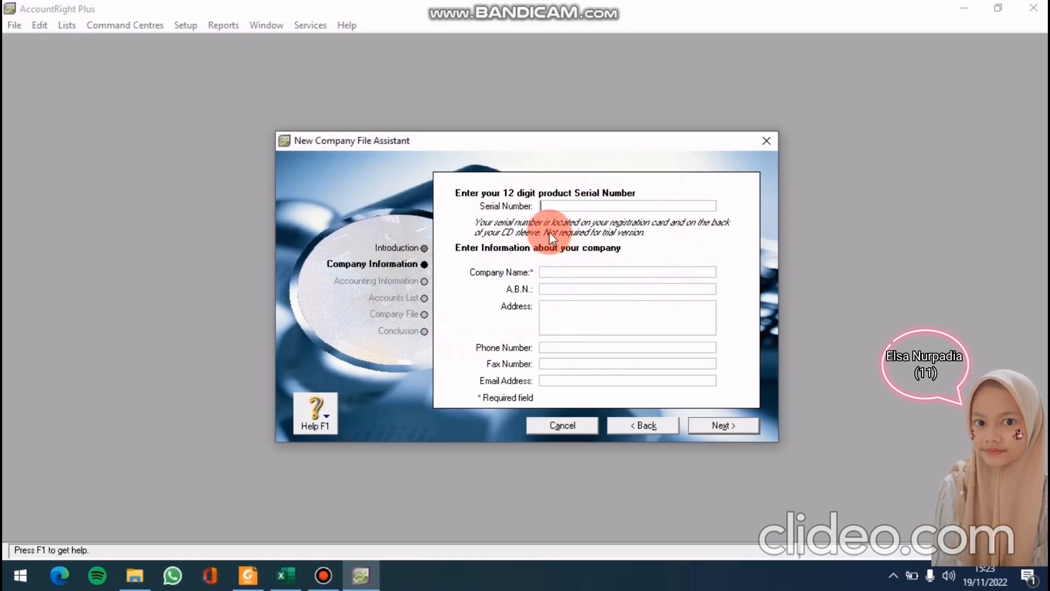
pyautogui.click(561, 272)
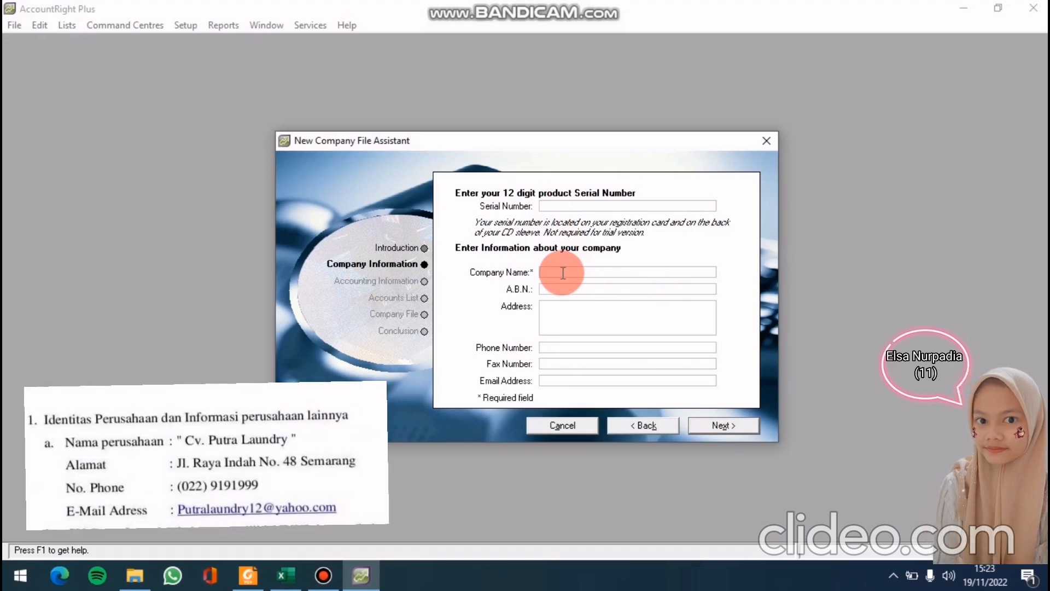
pyautogui.write('CV PU')
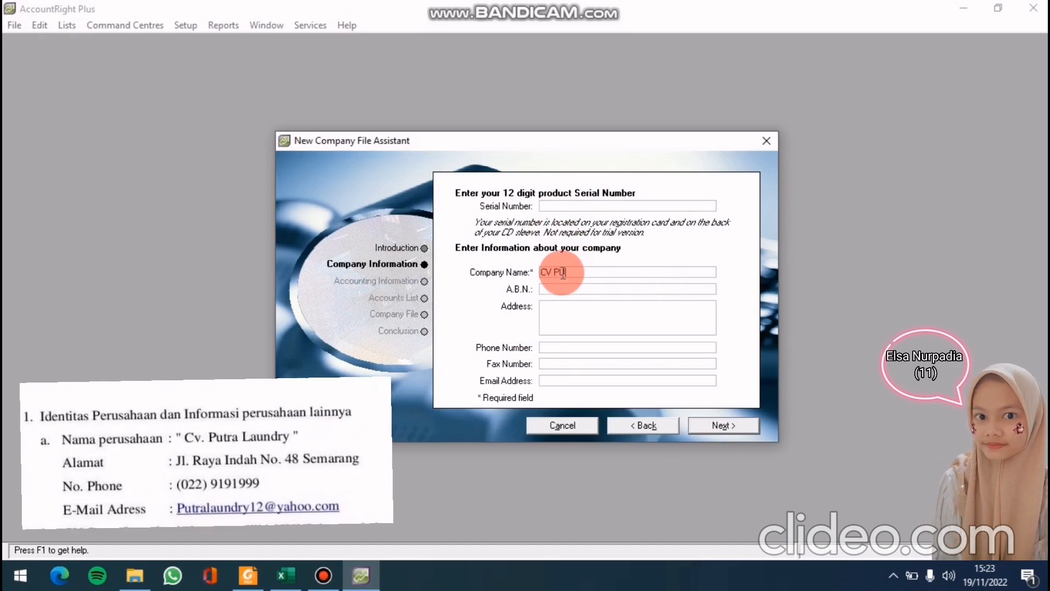
pyautogui.write('TRA LAUNDRY')
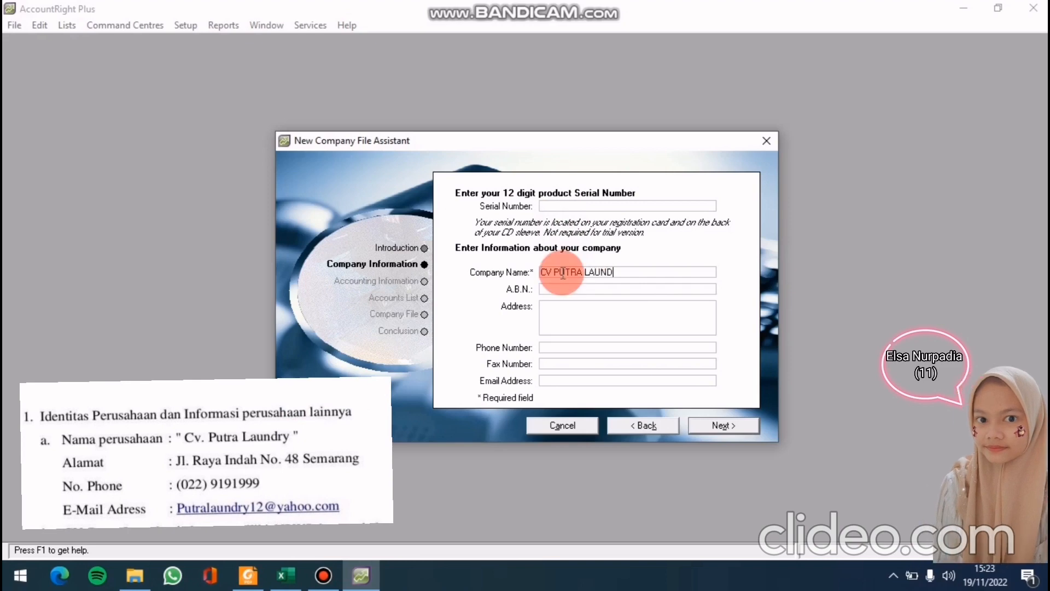
pyautogui.click(563, 310)
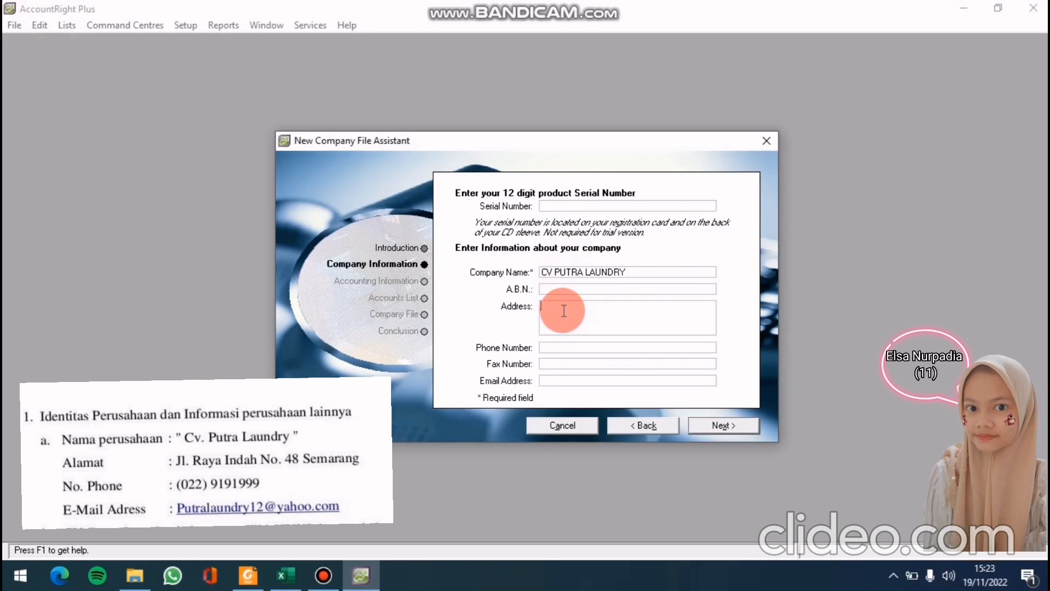
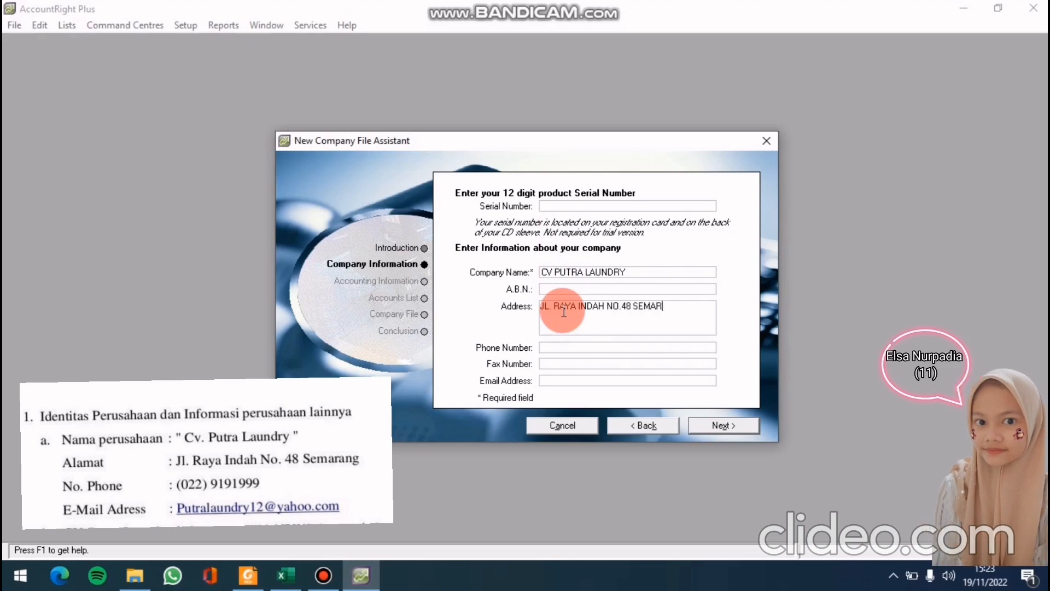
pyautogui.click(561, 345)
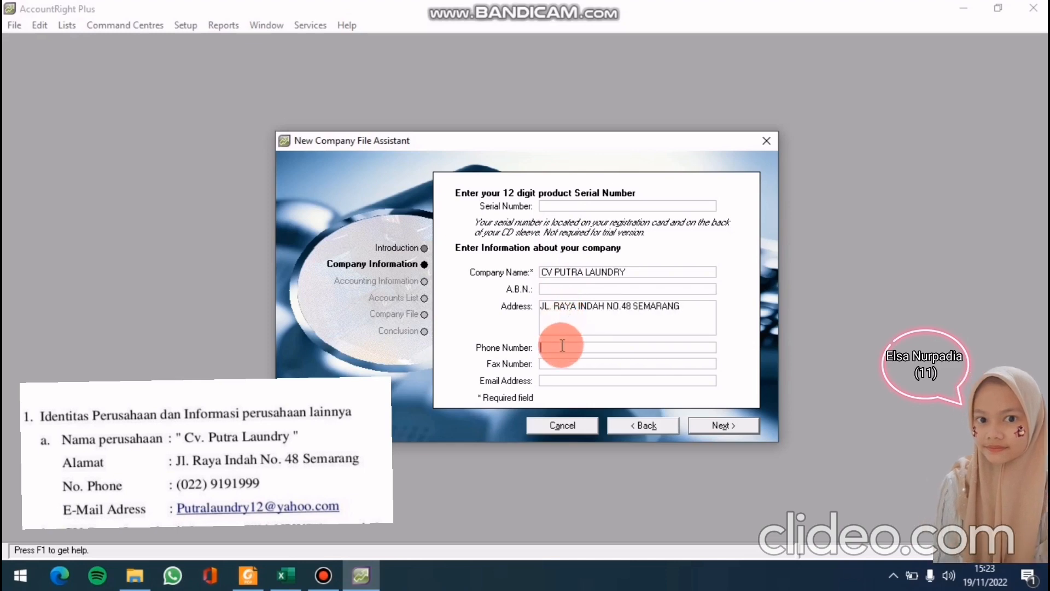
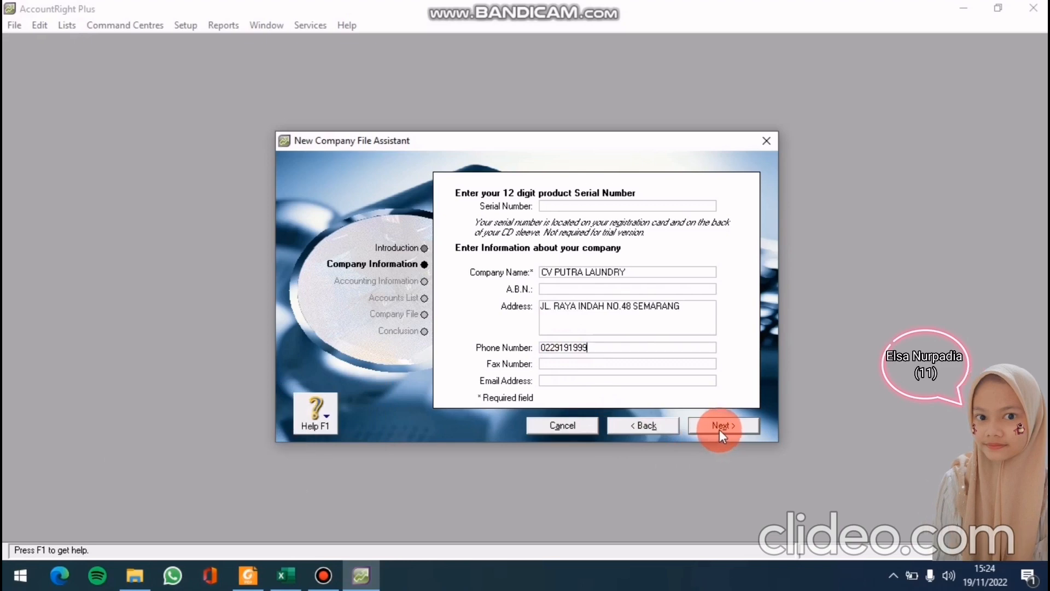
pyautogui.click(720, 428)
# Set financial year 2011 ending in December, conversion month January, and thirteen accounting periods
pyautogui.click(601, 241)
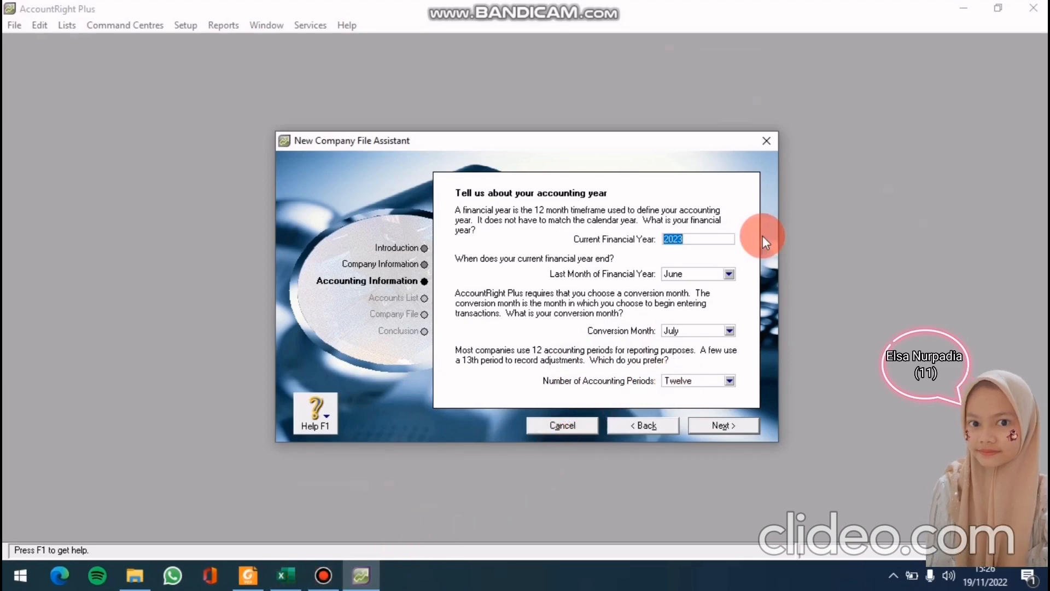
pyautogui.write('2011')
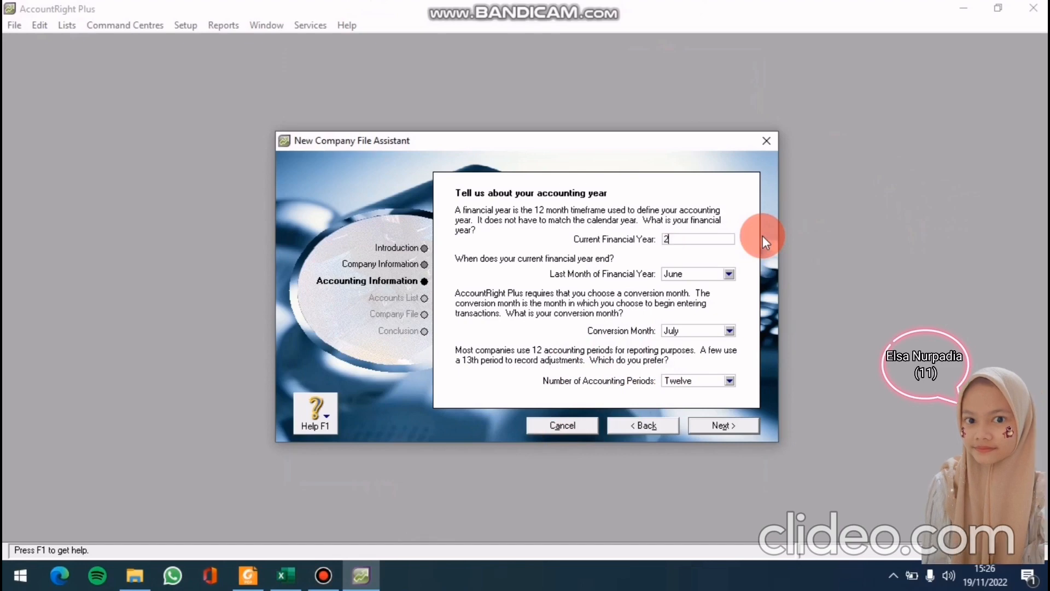
pyautogui.click(728, 274)
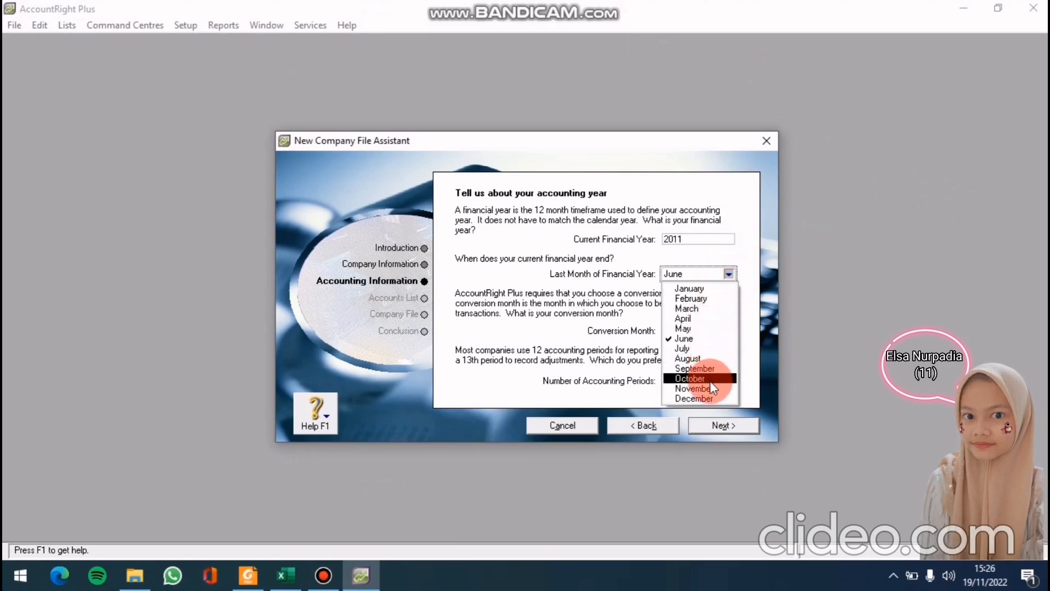
pyautogui.click(711, 396)
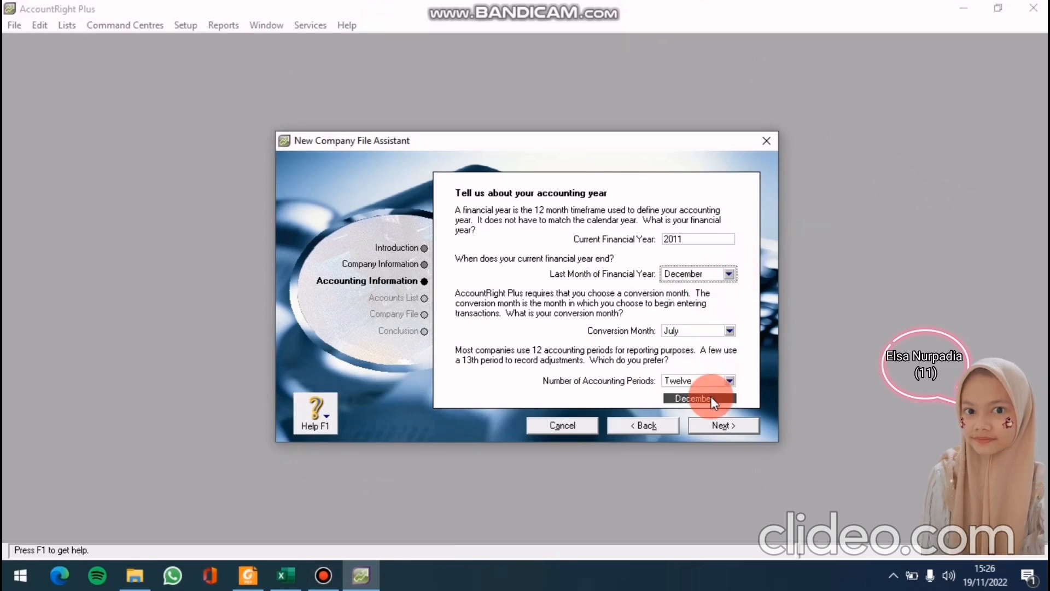
pyautogui.click(728, 332)
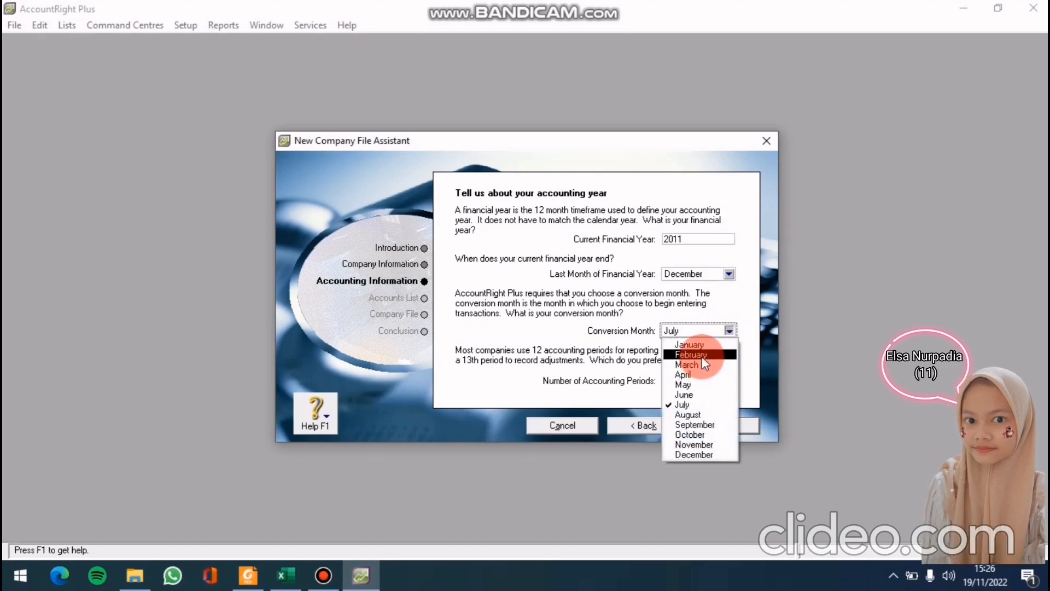
pyautogui.click(701, 347)
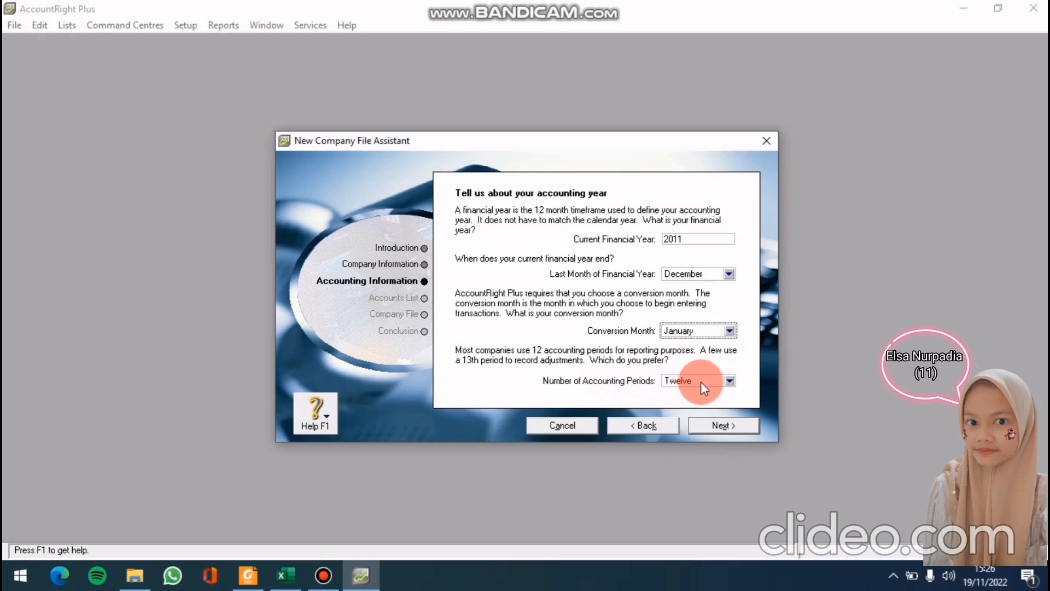
pyautogui.click(729, 383)
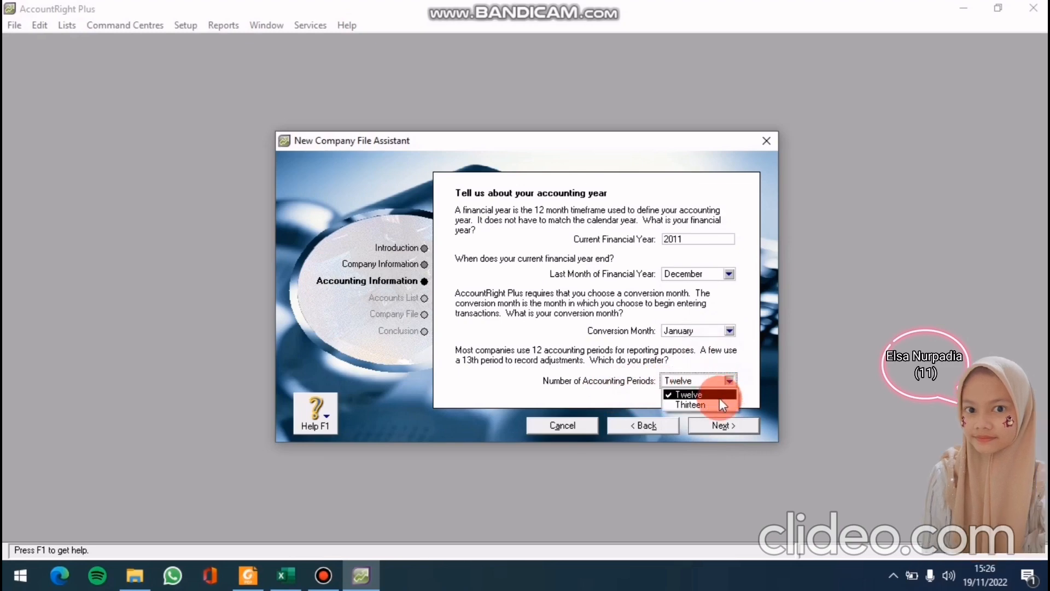
pyautogui.click(718, 405)
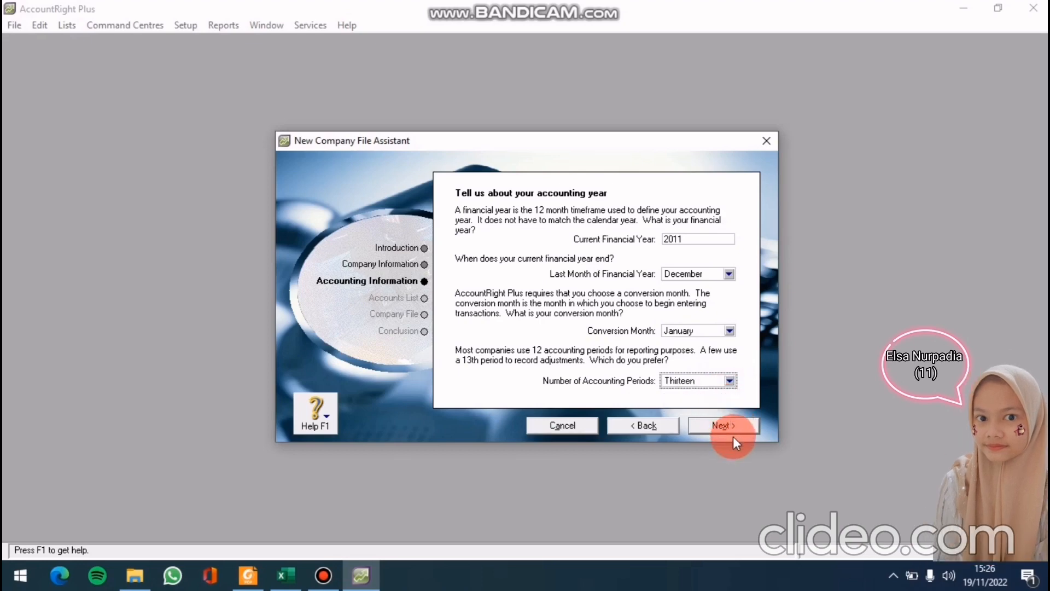
pyautogui.click(727, 430)
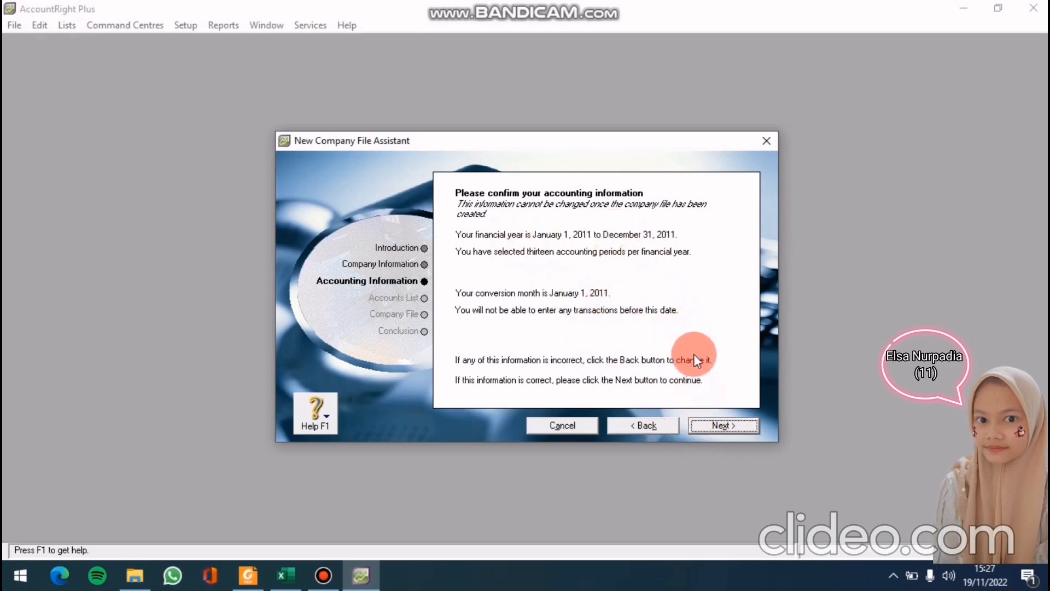
# Confirm the accounting settings and choose to import a list of accounts from the accountant
pyautogui.click(729, 423)
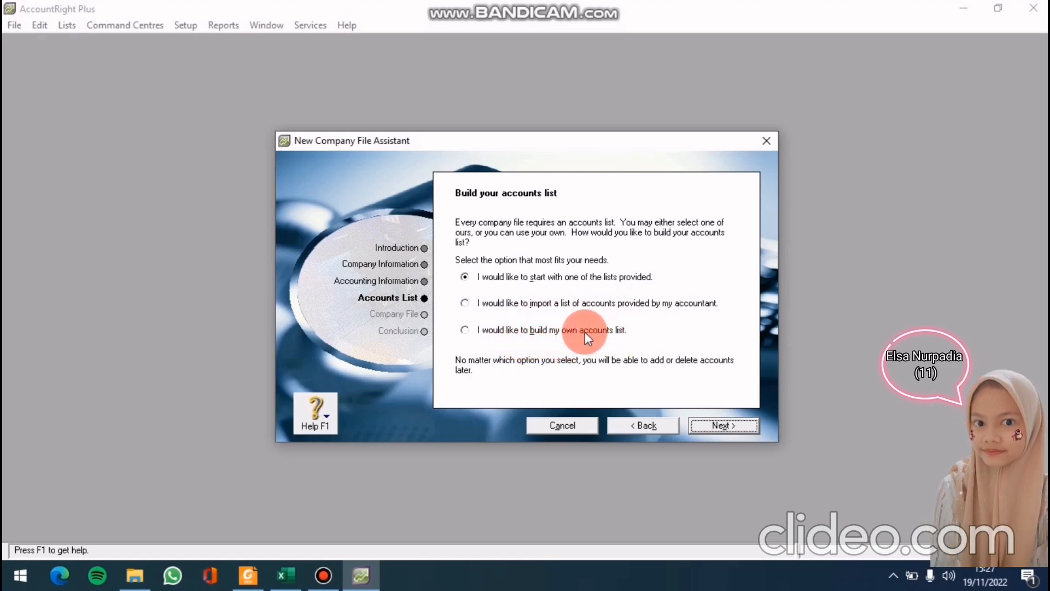
pyautogui.click(467, 303)
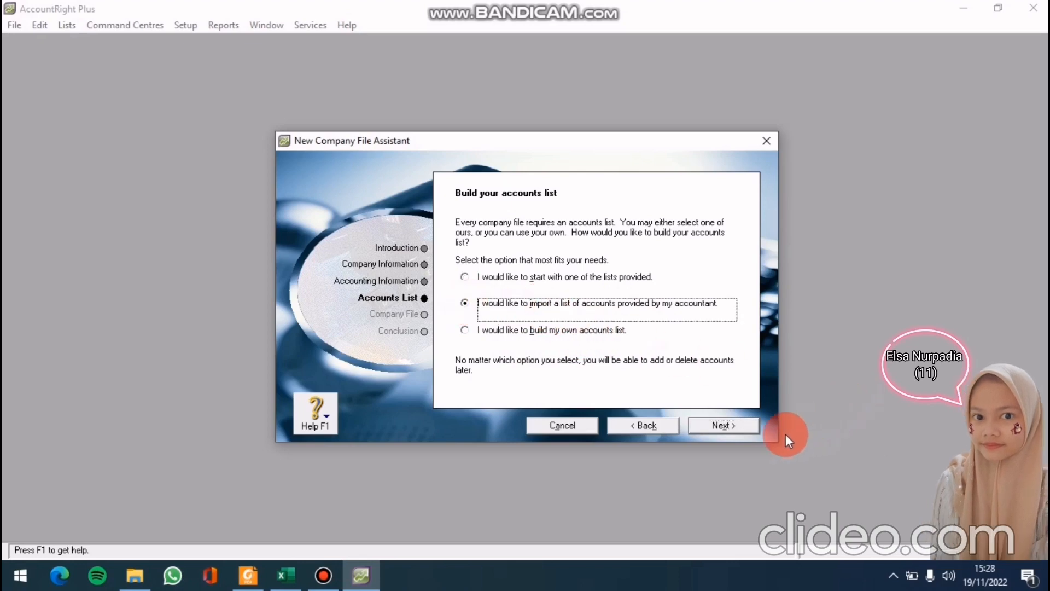
pyautogui.click(739, 429)
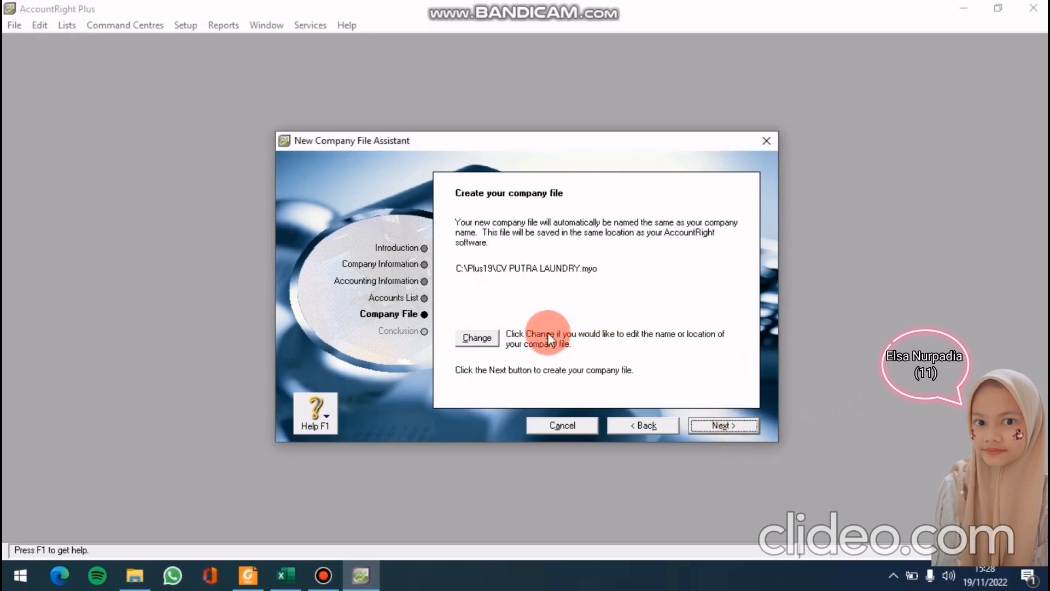
# Save CV PUTRA LAUNDRY.myo in the MYOB folder under 11 AKL 1 and create the company file
pyautogui.click(484, 336)
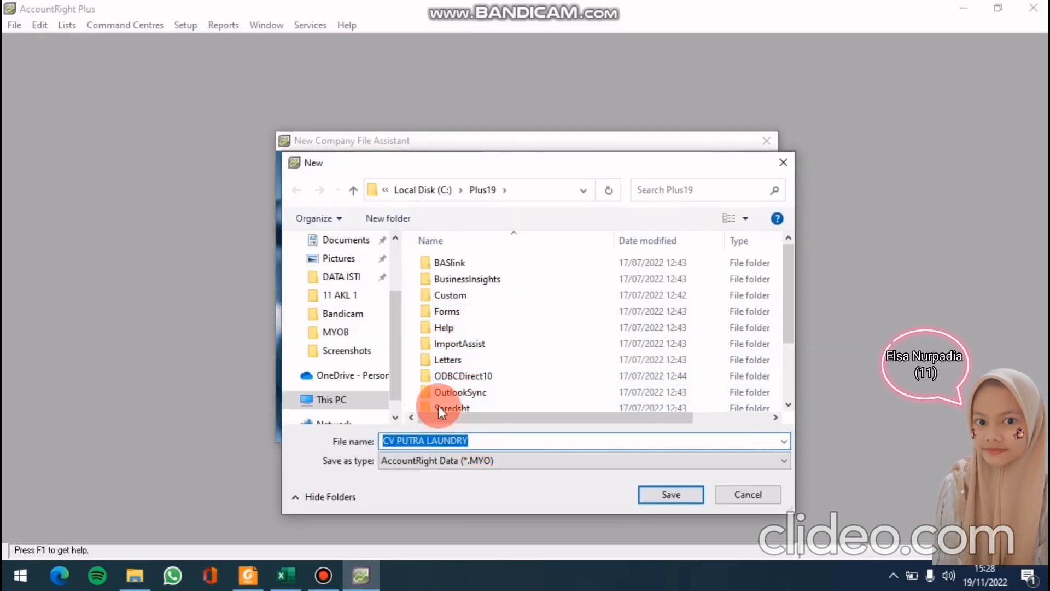
pyautogui.click(369, 334)
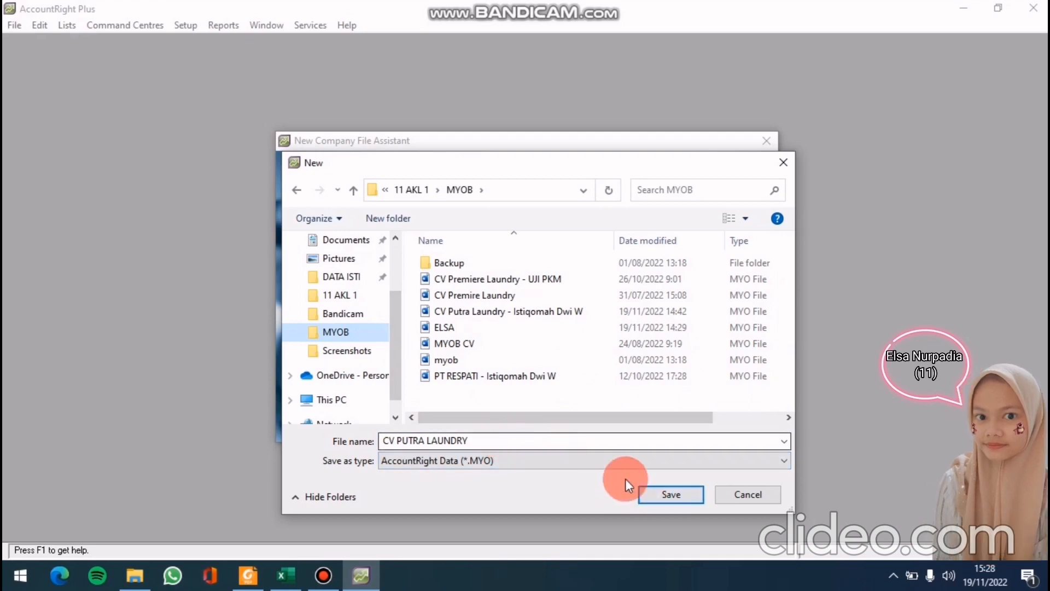
pyautogui.click(679, 500)
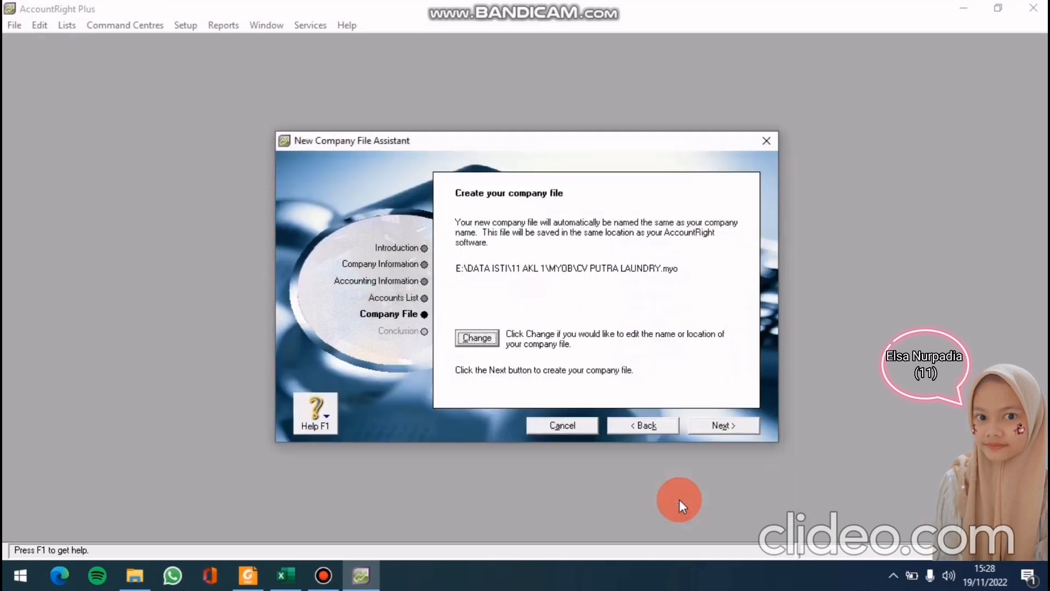
pyautogui.click(706, 429)
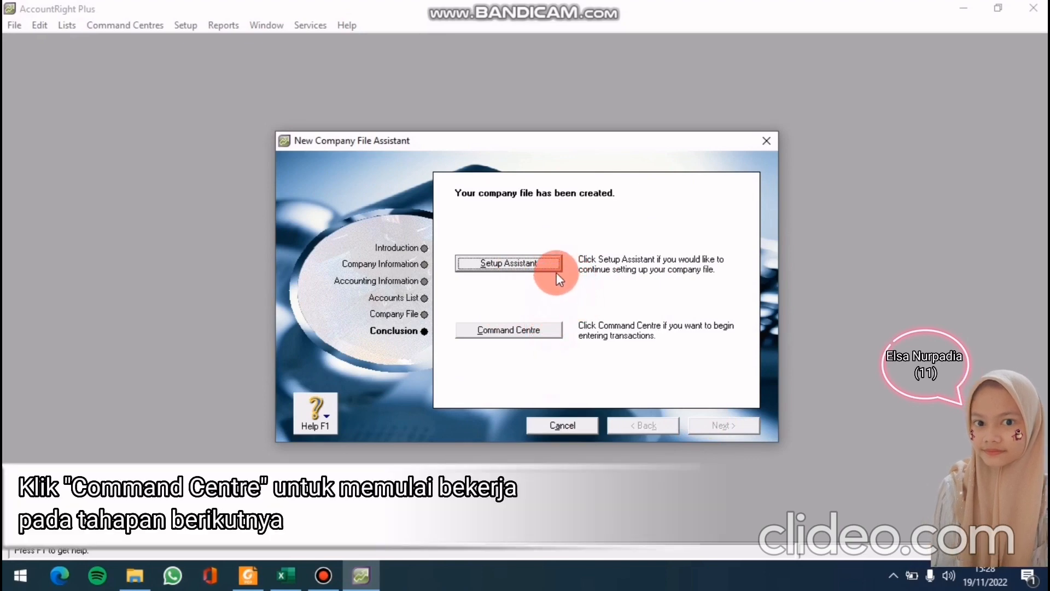
# Start an Account Information import with duplicate records set to Update Existing Record
pyautogui.click(530, 334)
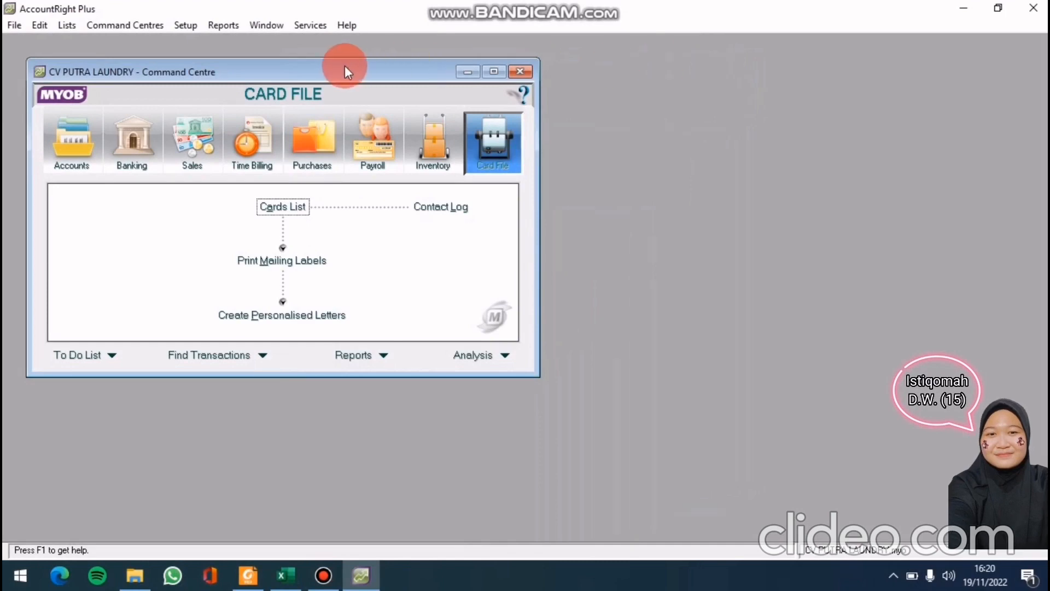
pyautogui.click(14, 26)
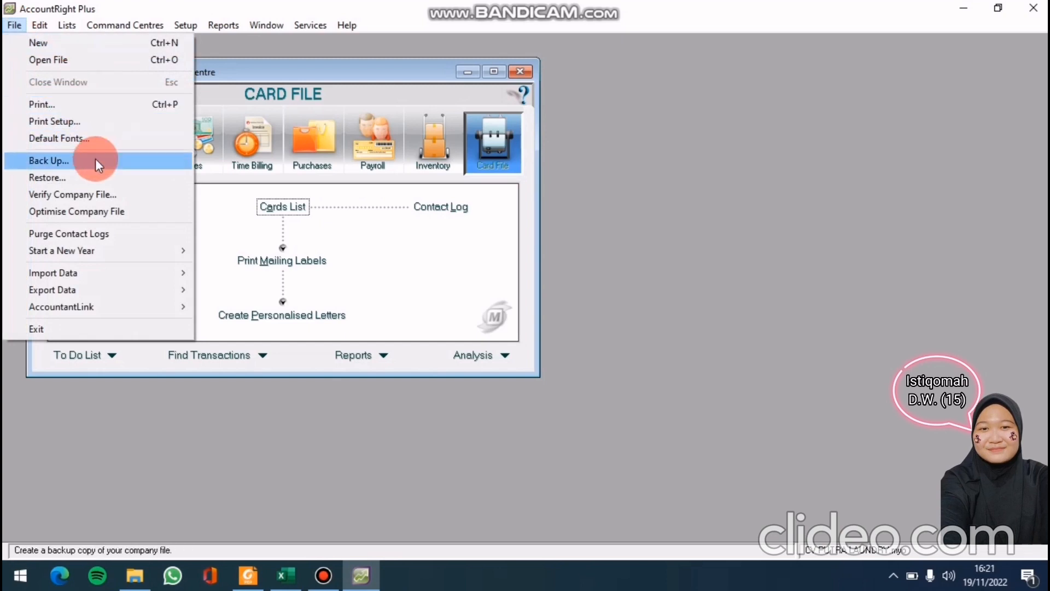
pyautogui.moveTo(101, 268)
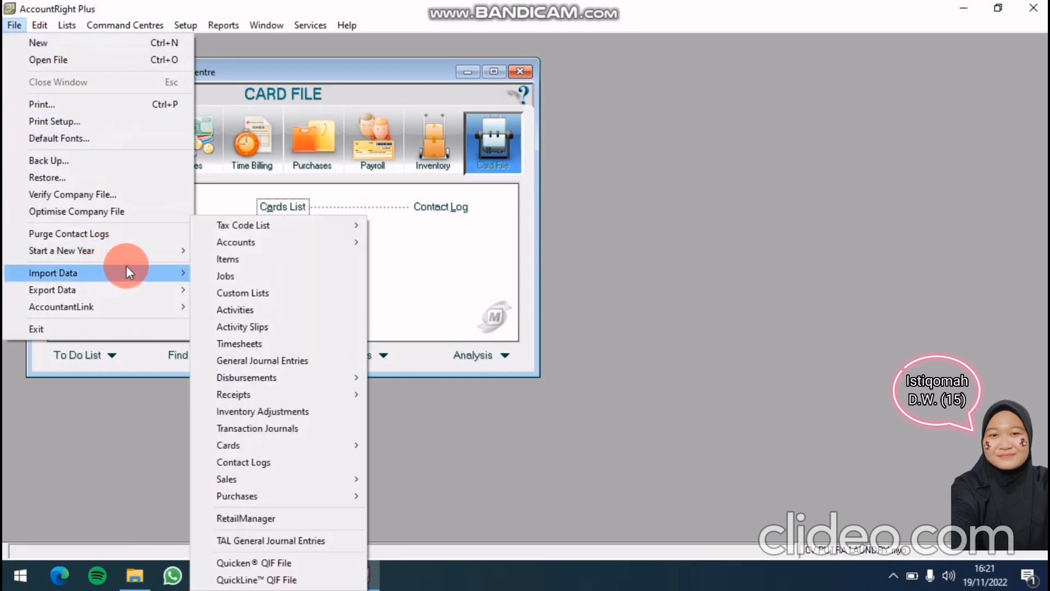
pyautogui.moveTo(227, 240)
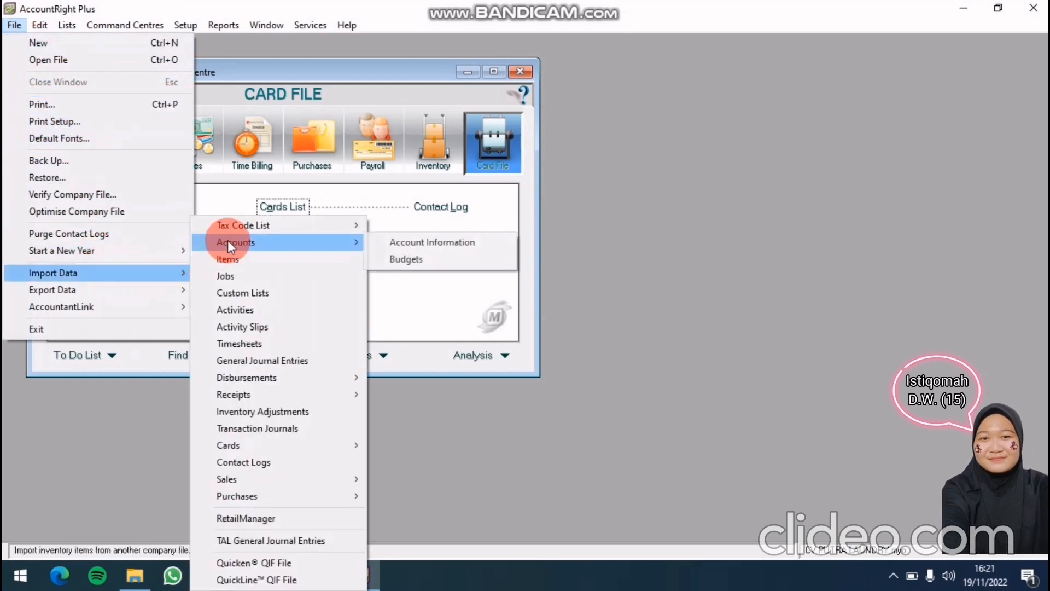
pyautogui.click(438, 241)
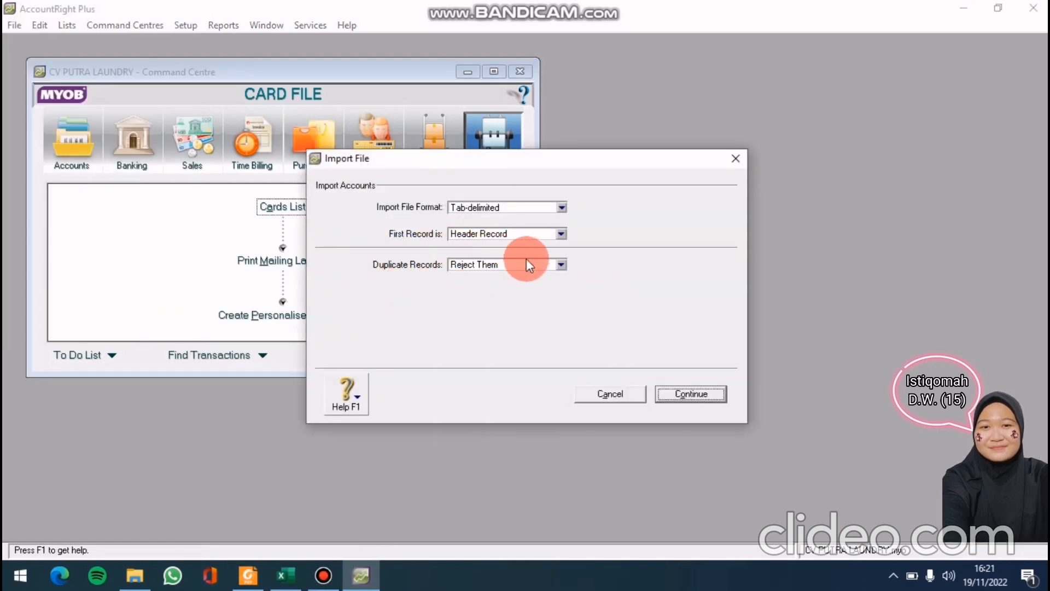
pyautogui.click(562, 264)
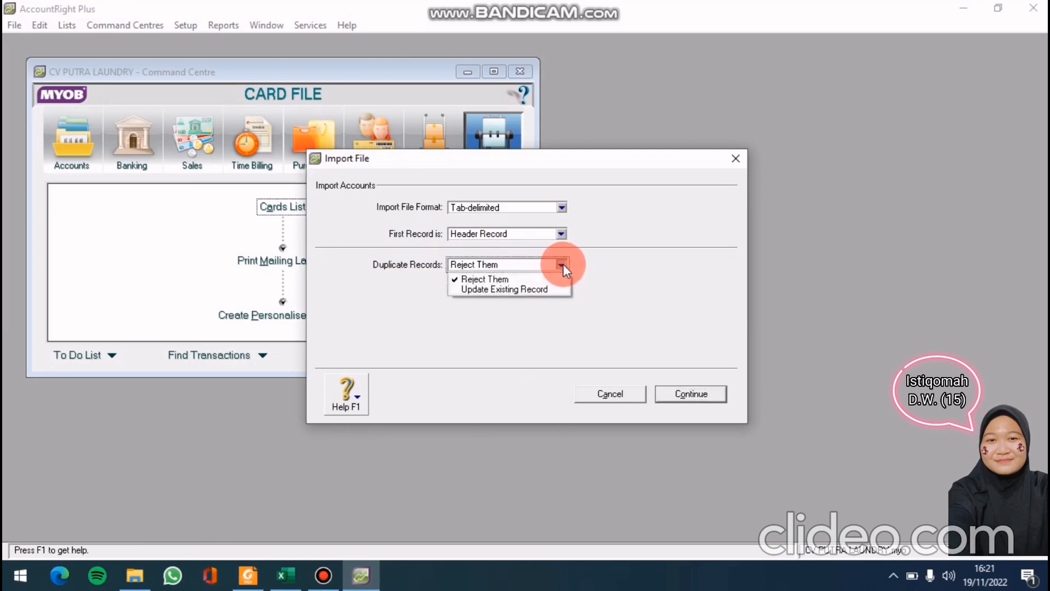
pyautogui.click(550, 290)
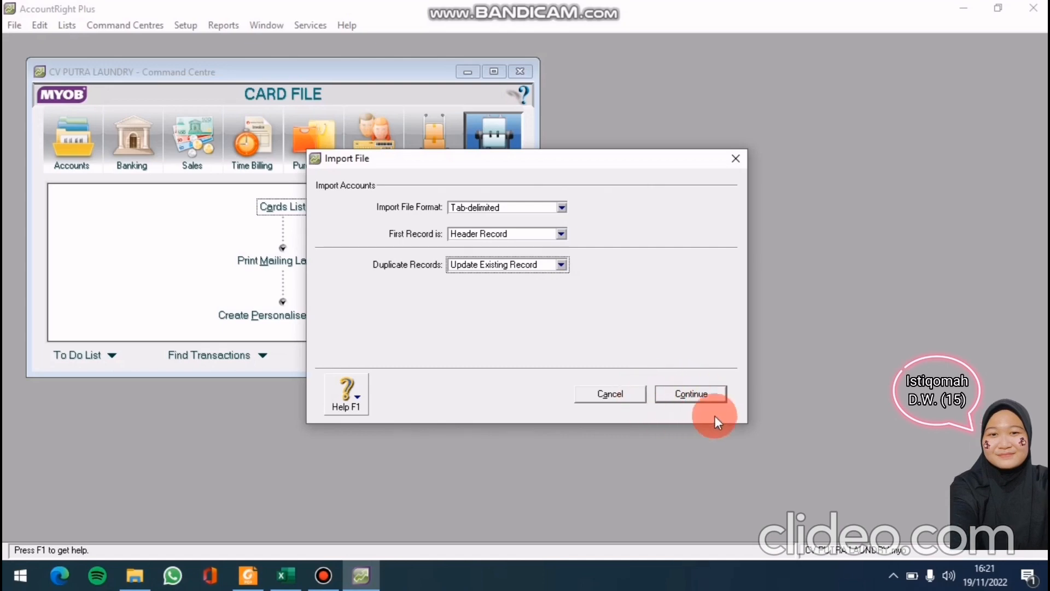
pyautogui.click(697, 394)
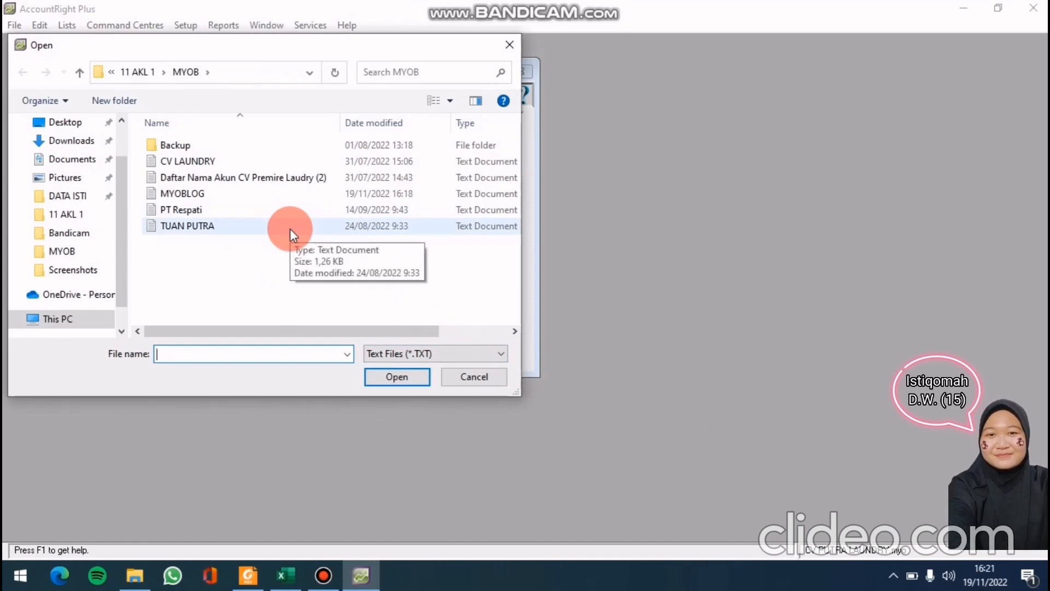
# Open the TUAN PUTRA file and match NUMBER, ACCOUNT NAME, Header and ACCOUNT TYPE to account fields
pyautogui.click(290, 226)
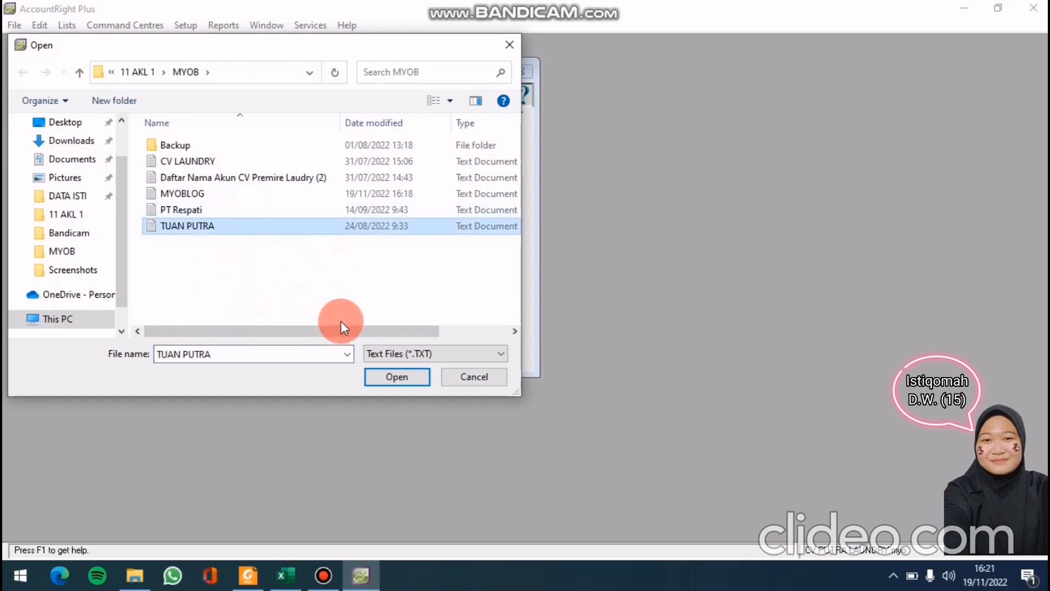
pyautogui.click(383, 375)
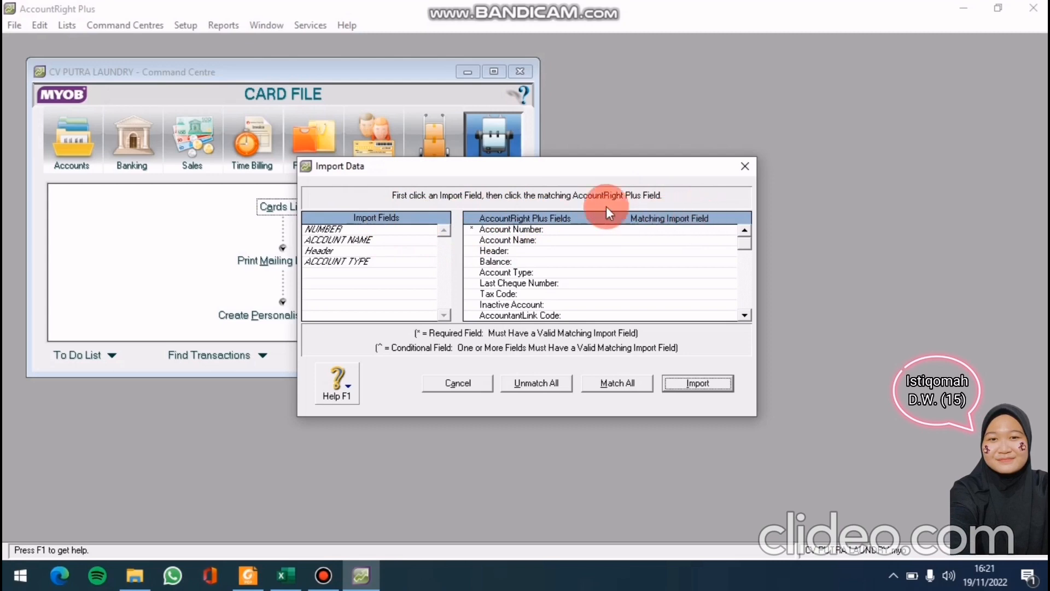
pyautogui.click(390, 228)
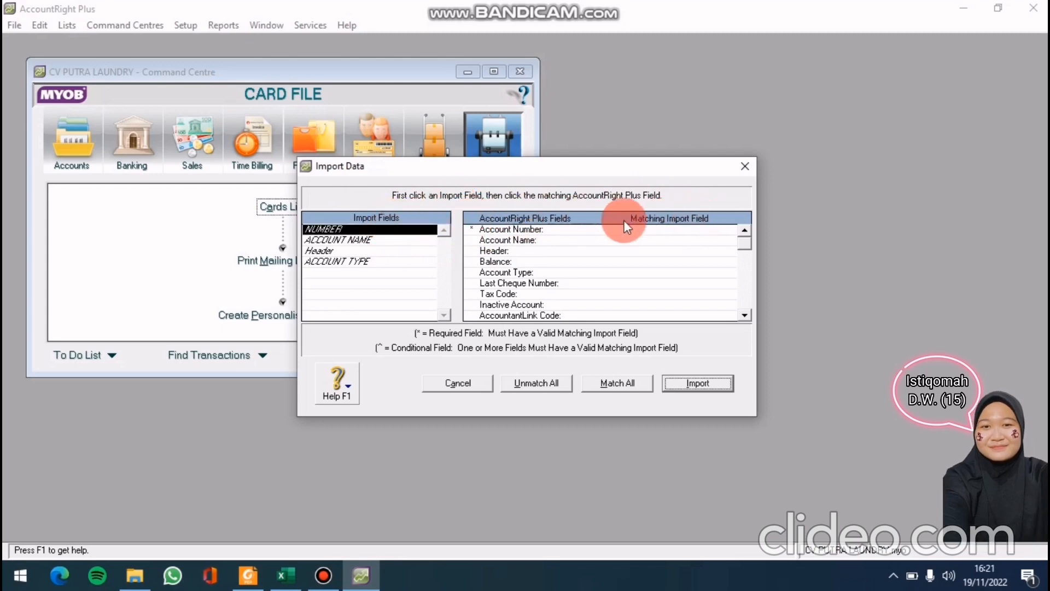
pyautogui.click(683, 229)
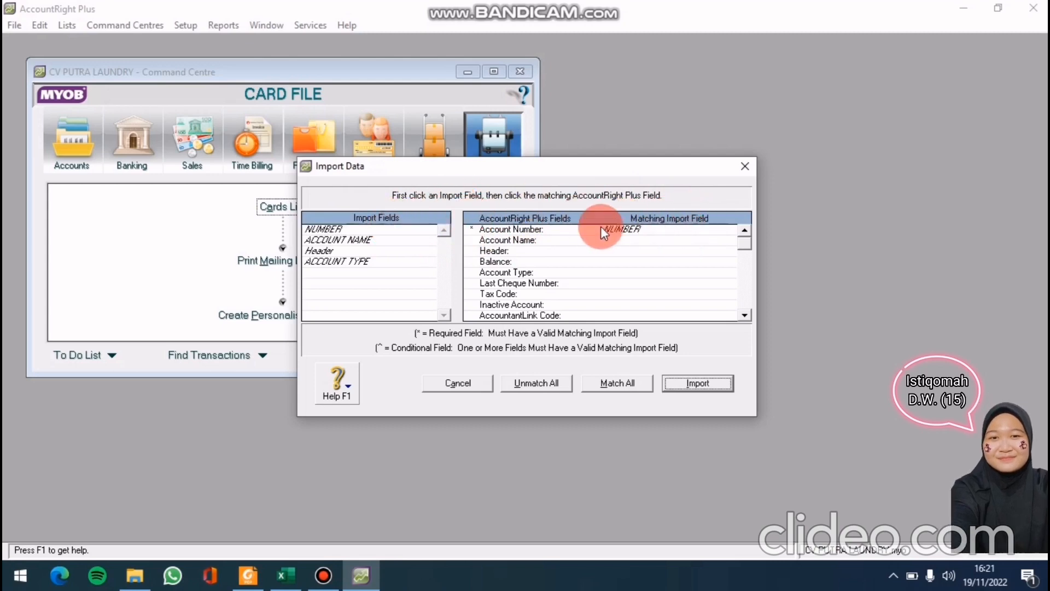
pyautogui.click(390, 238)
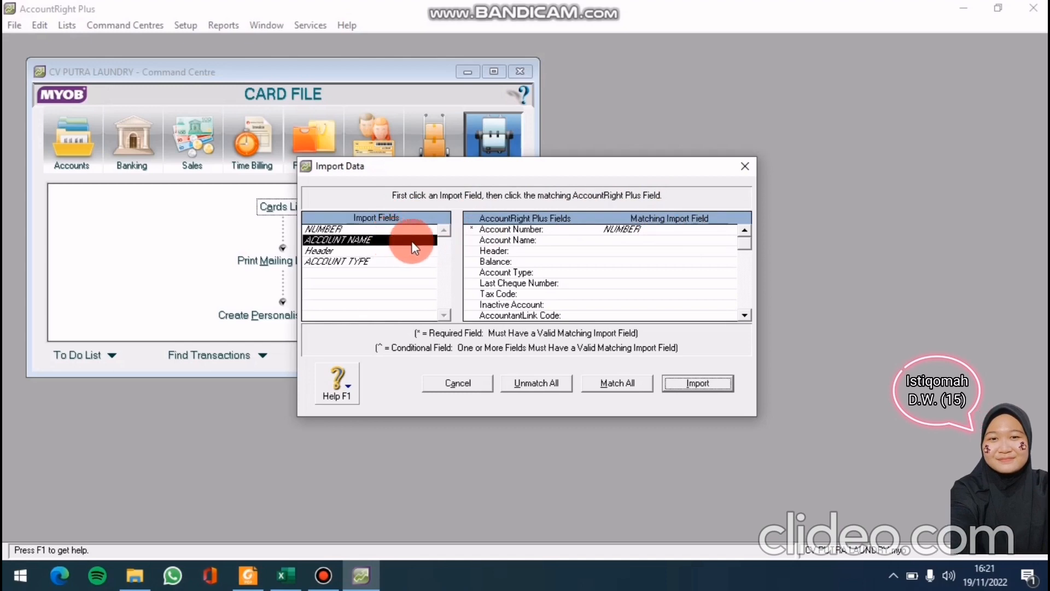
pyautogui.click(614, 238)
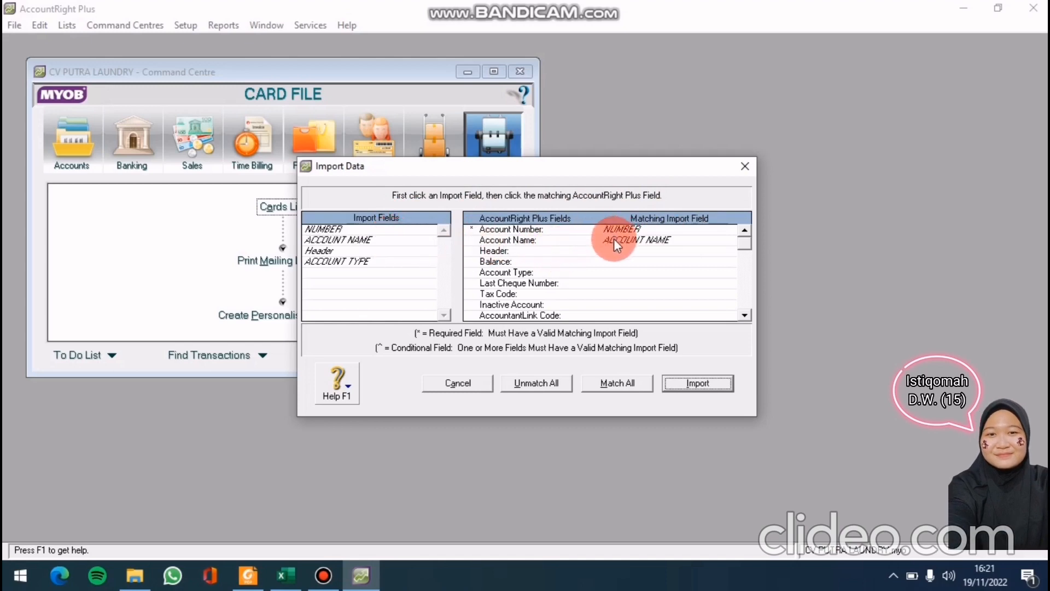
pyautogui.click(366, 249)
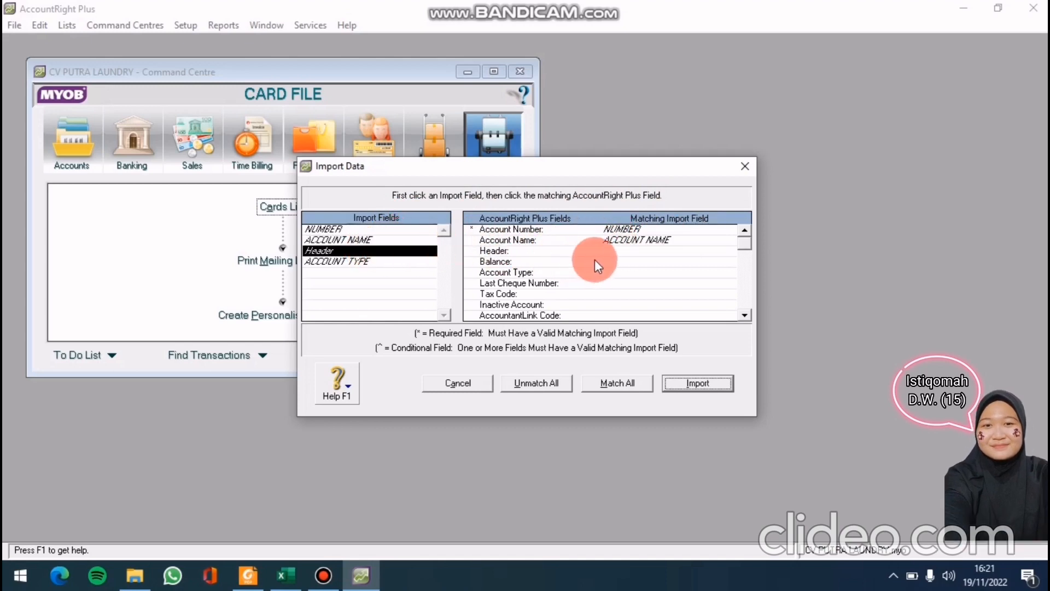
pyautogui.click(622, 252)
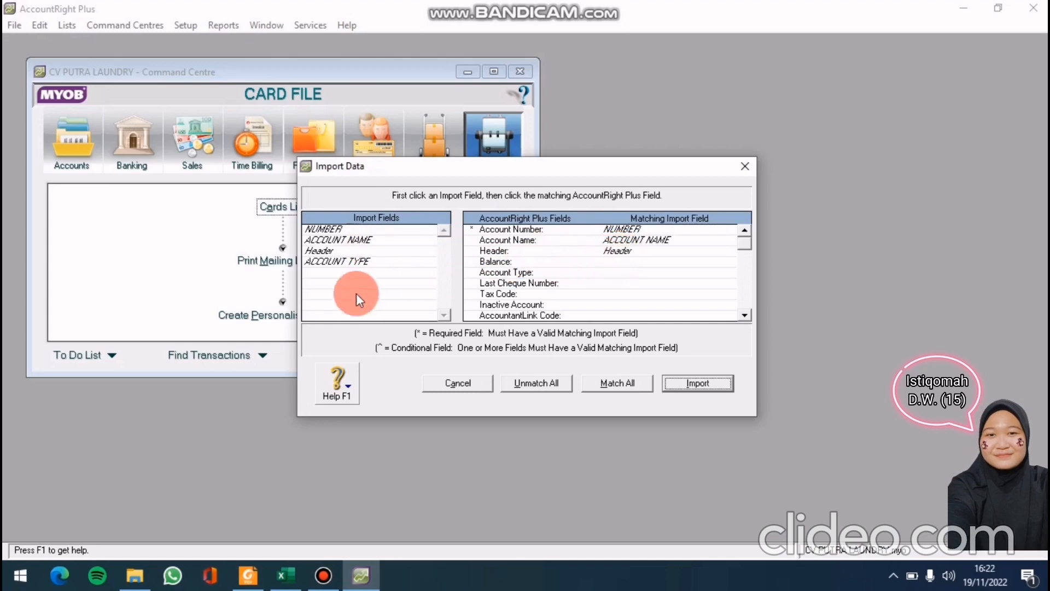
pyautogui.click(337, 261)
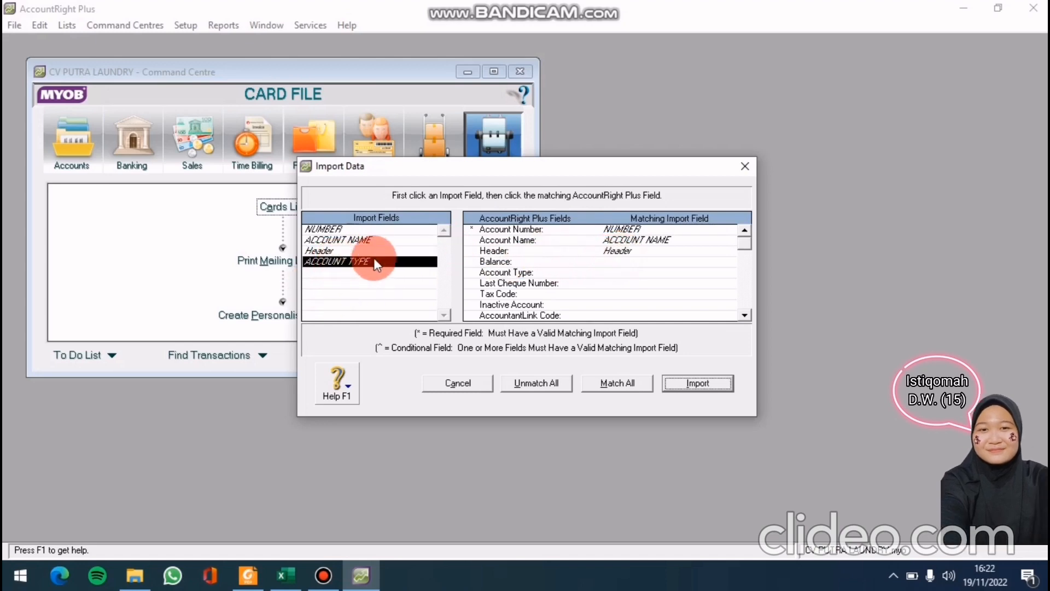
pyautogui.click(588, 271)
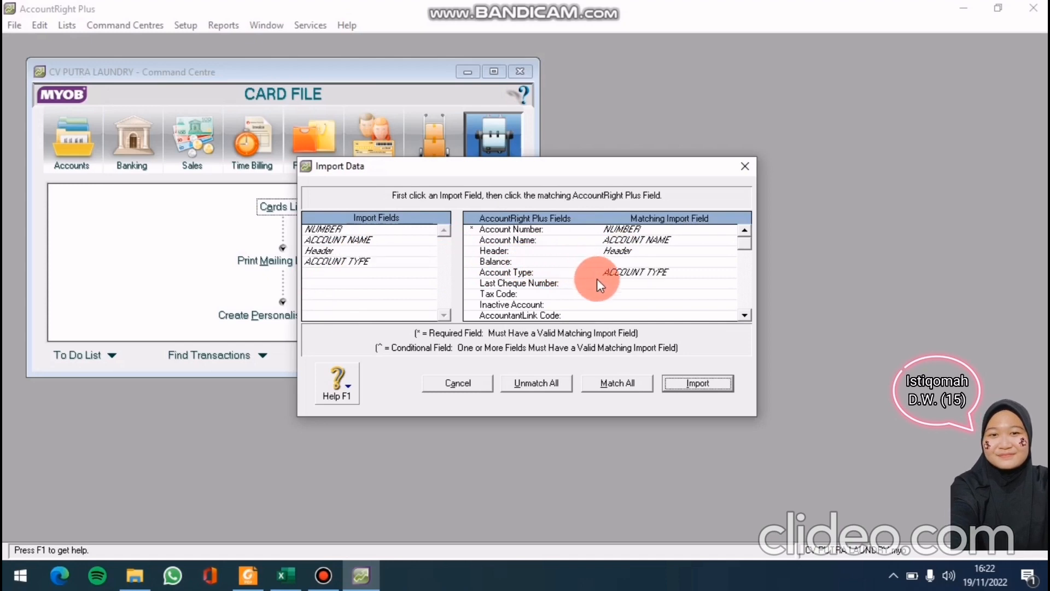
# Import the 34 account records, dismiss the summary, and go to the Accounts command centre
pyautogui.click(707, 384)
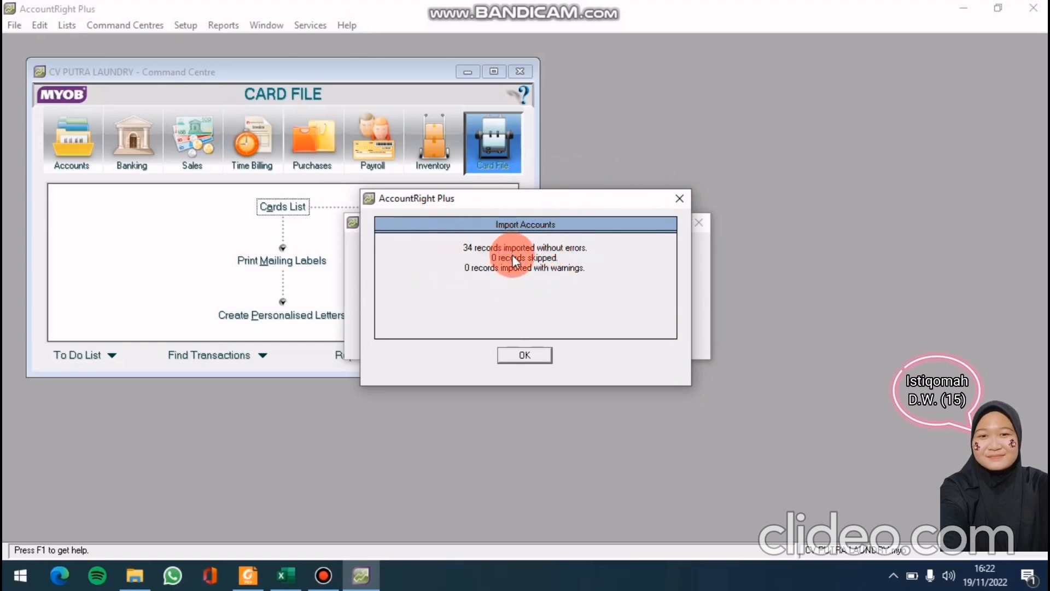
pyautogui.click(527, 354)
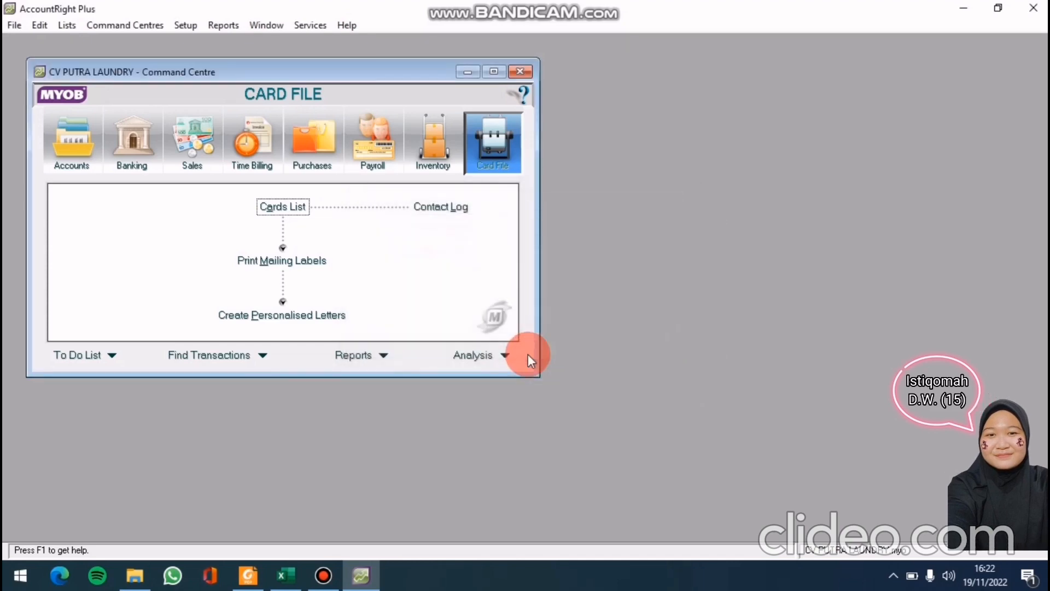
pyautogui.click(329, 574)
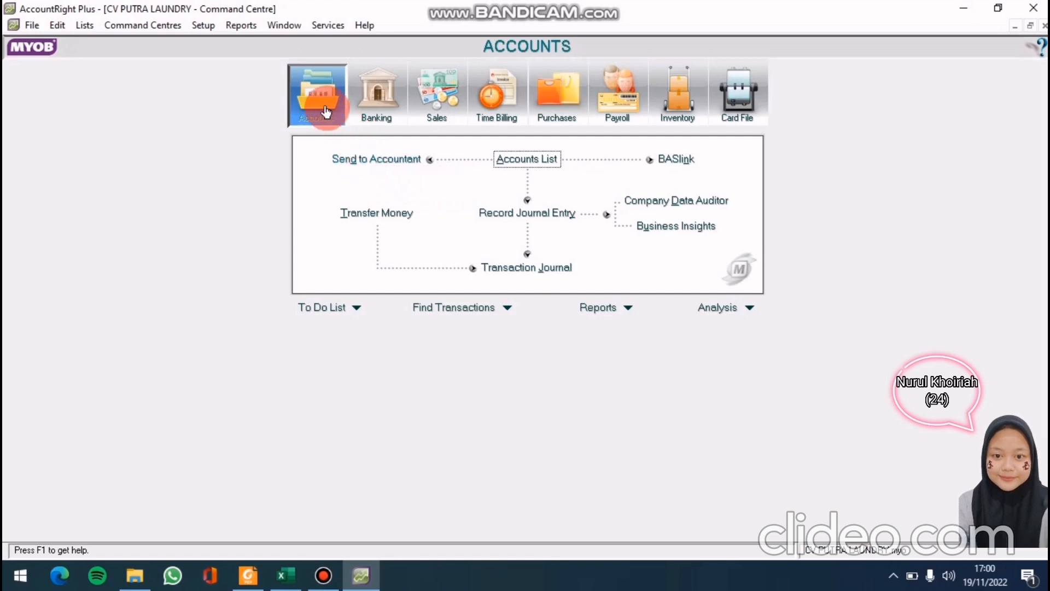
# Delete the 1-0190 Electronic Clearing Account from the accounts list
pyautogui.click(520, 158)
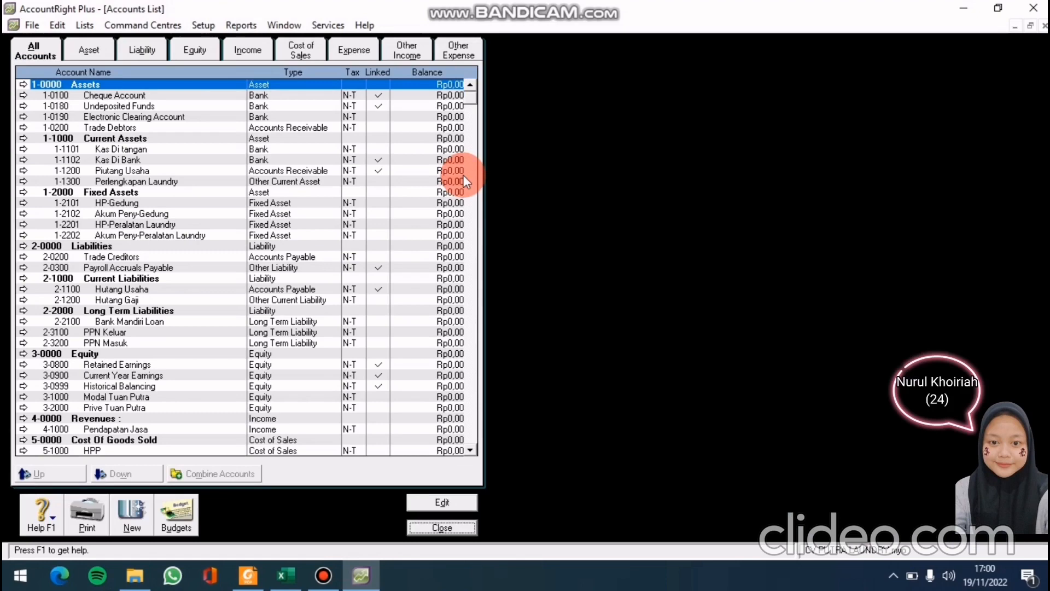
pyautogui.click(233, 115)
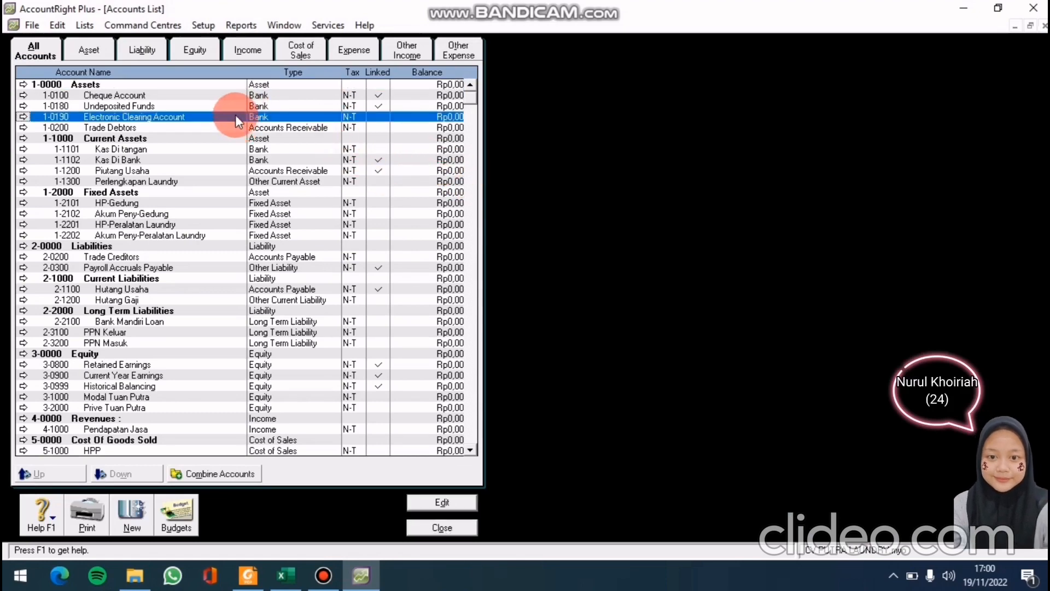
pyautogui.doubleClick(93, 116)
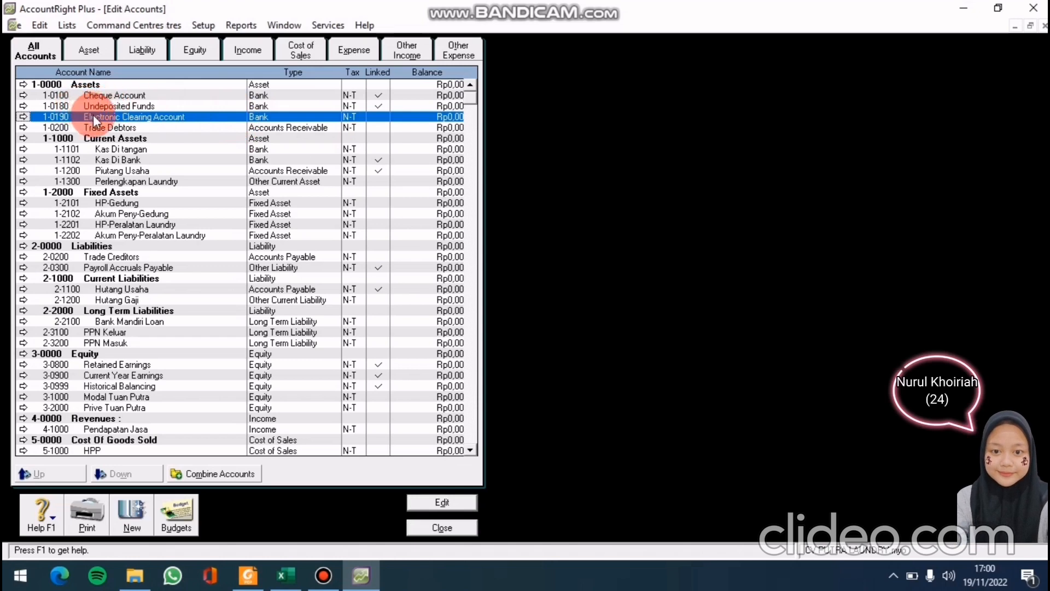
pyautogui.click(52, 26)
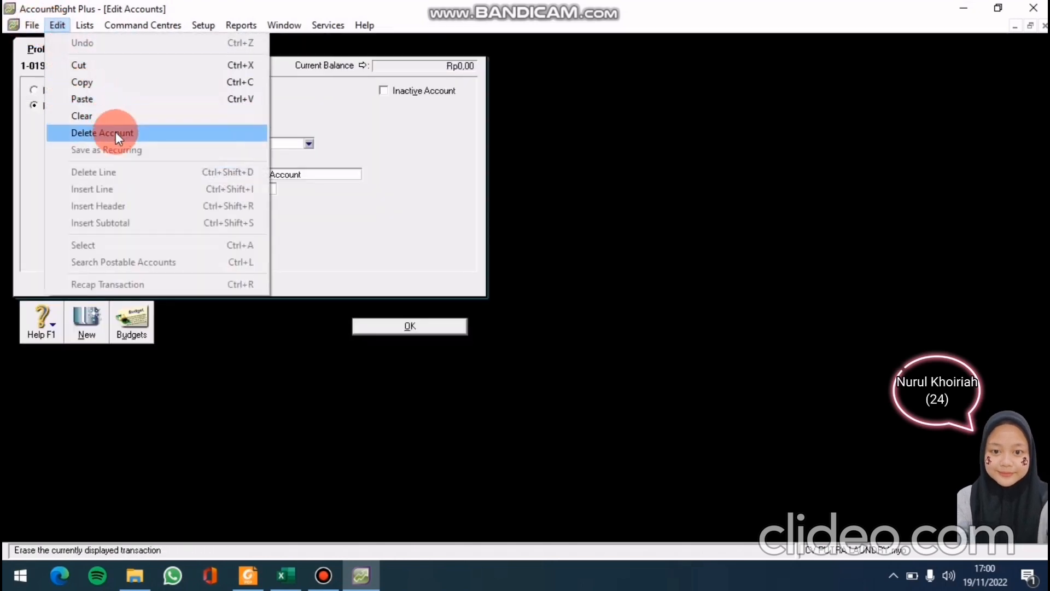
pyautogui.click(116, 132)
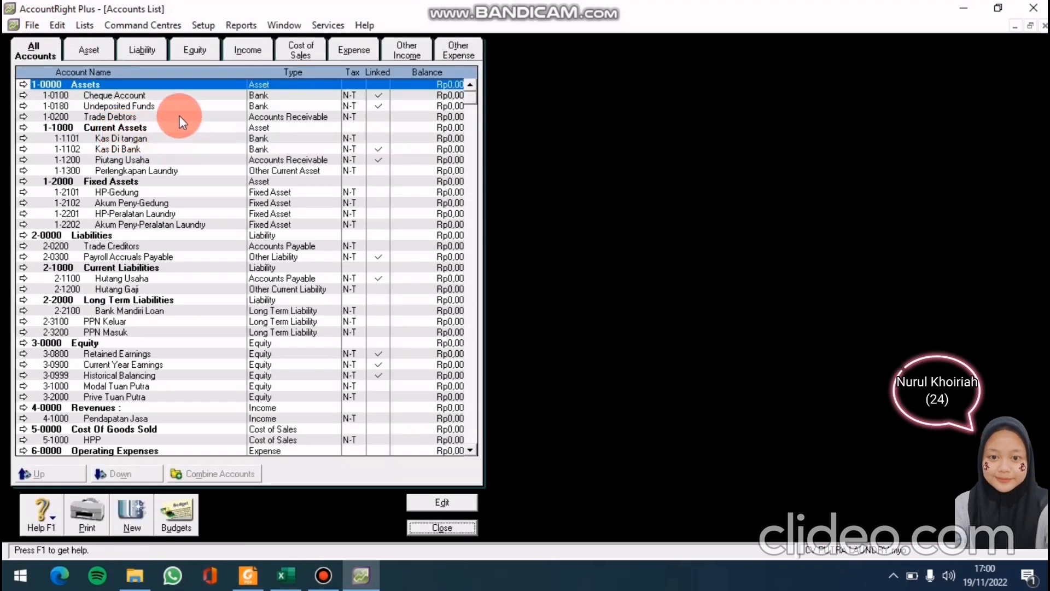
# Delete the 1-0200 Trade Debtors and 2-0200 Trade Creditors accounts, then close the list
pyautogui.click(179, 116)
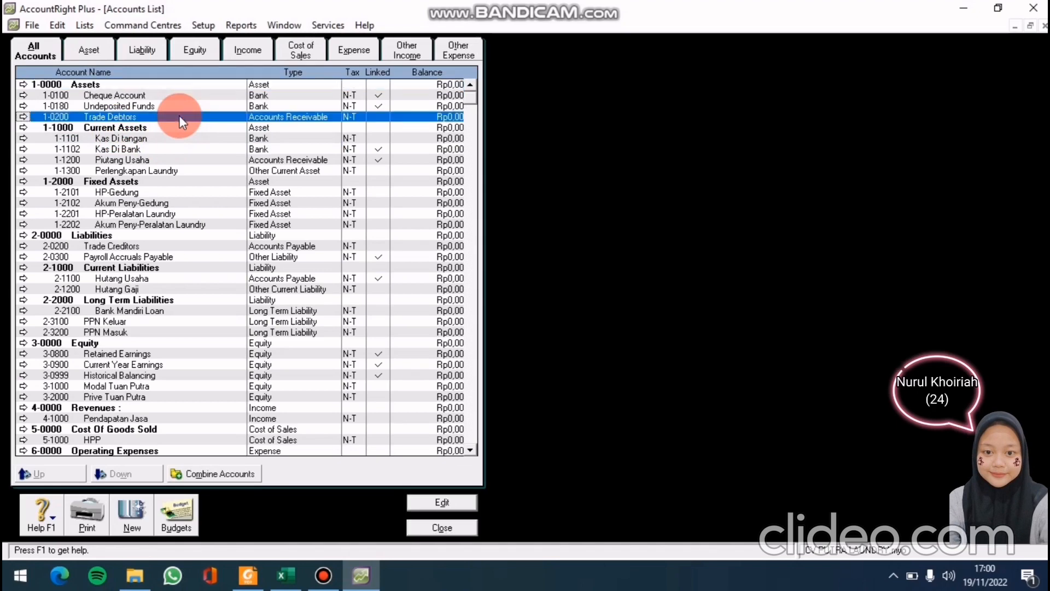
pyautogui.doubleClick(179, 116)
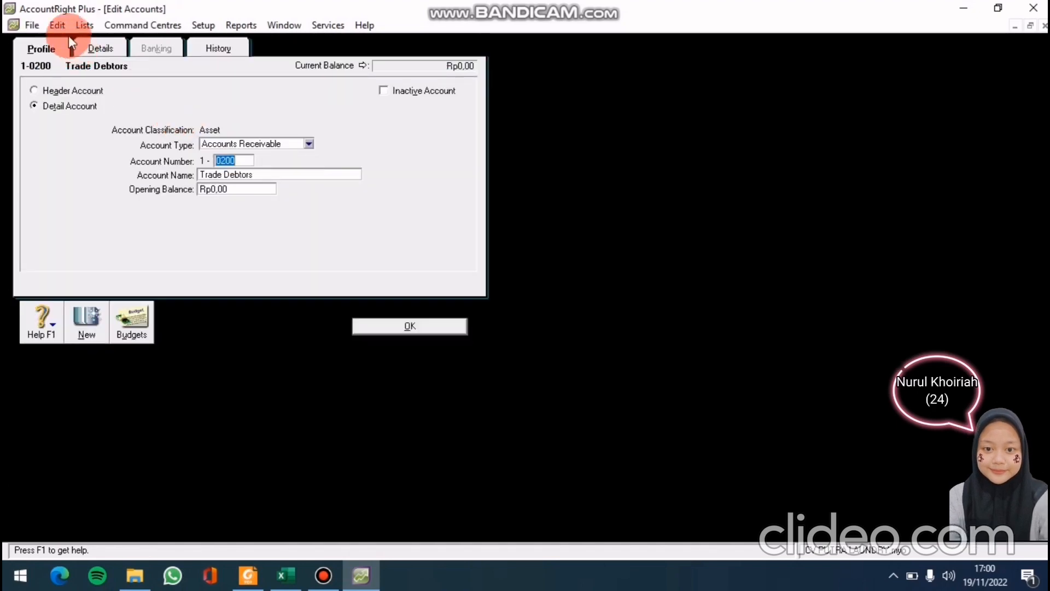
pyautogui.click(61, 27)
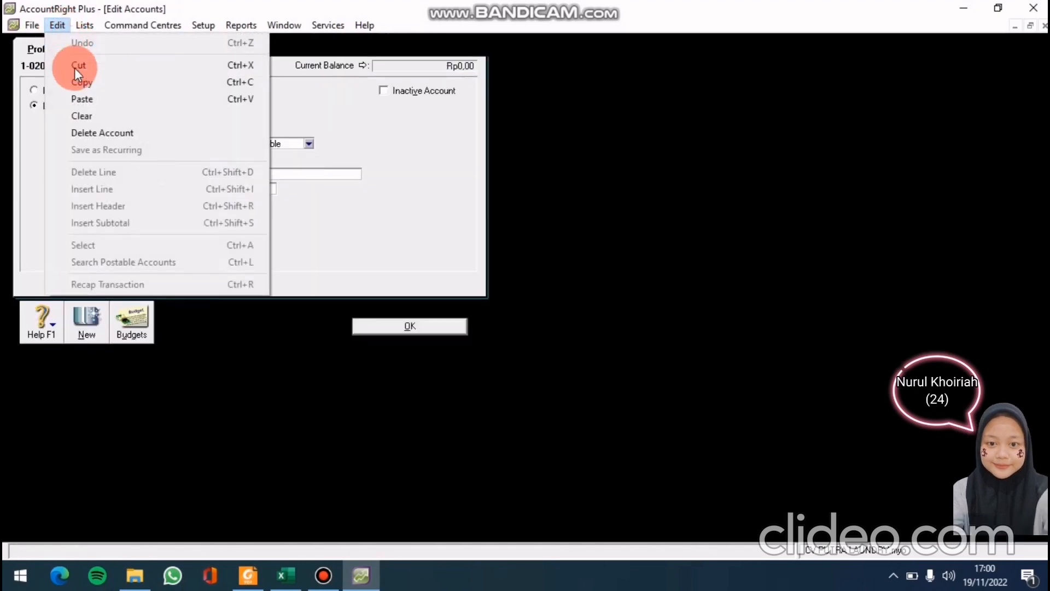
pyautogui.click(105, 135)
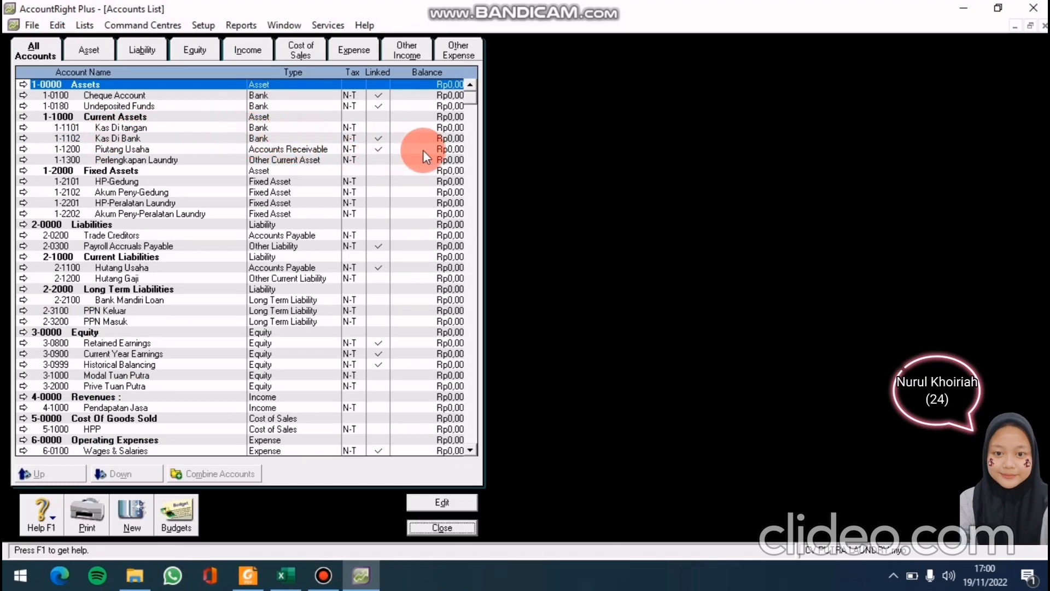
pyautogui.doubleClick(117, 234)
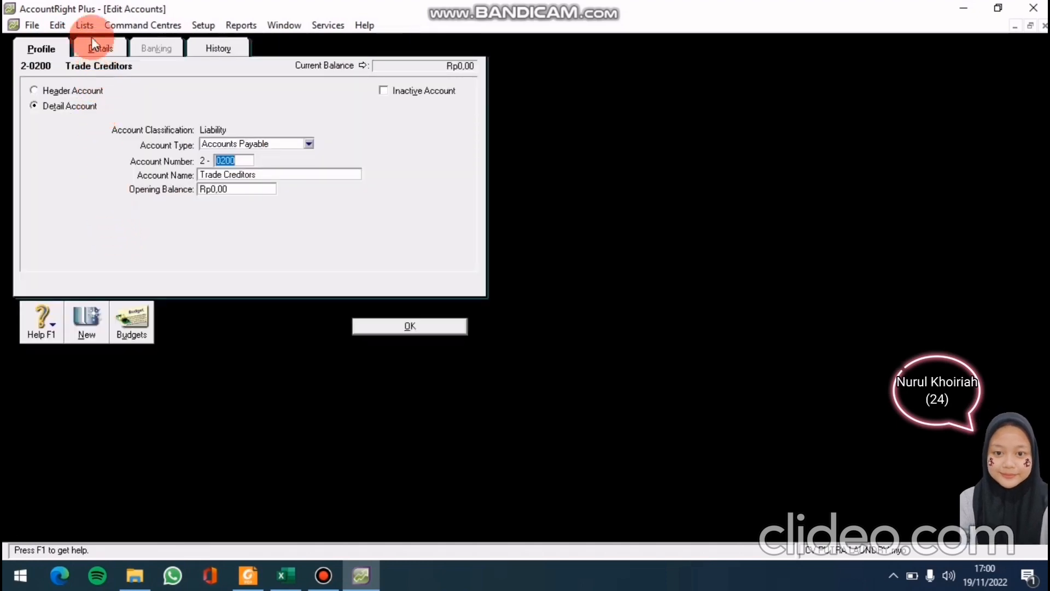
pyautogui.click(53, 27)
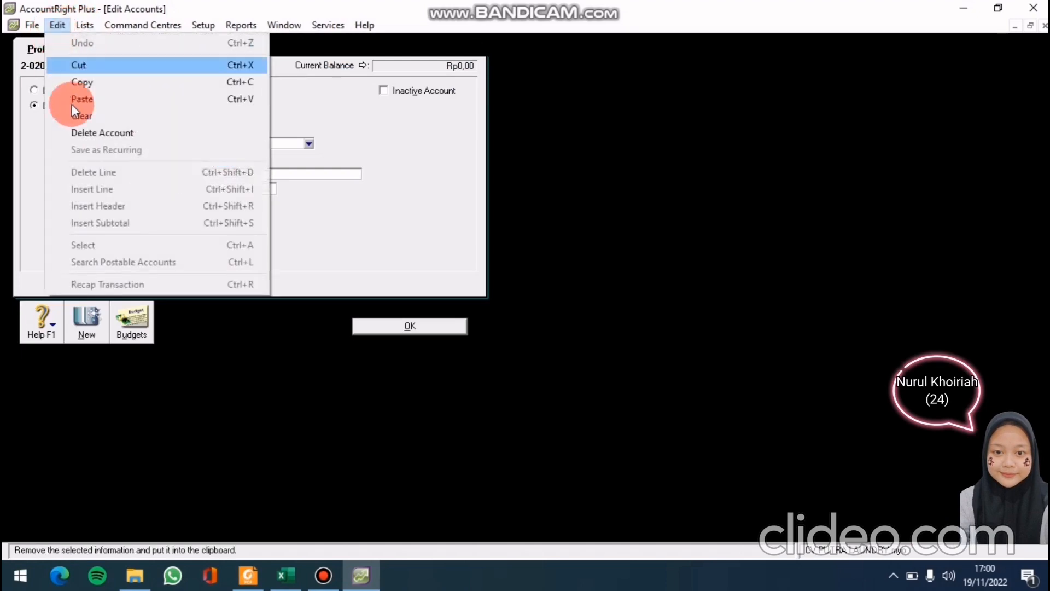
pyautogui.click(84, 132)
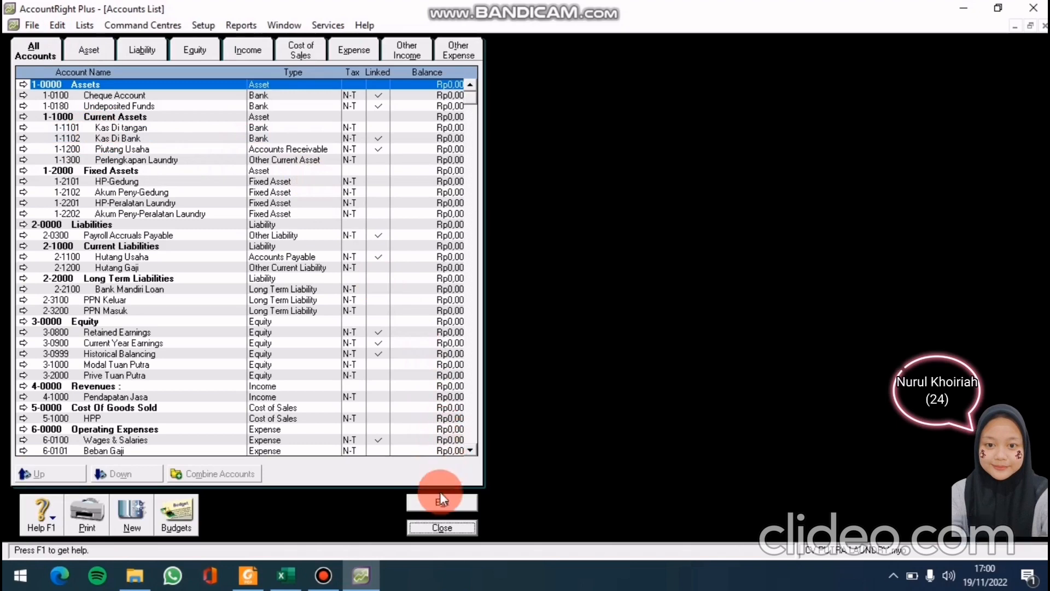
pyautogui.click(431, 526)
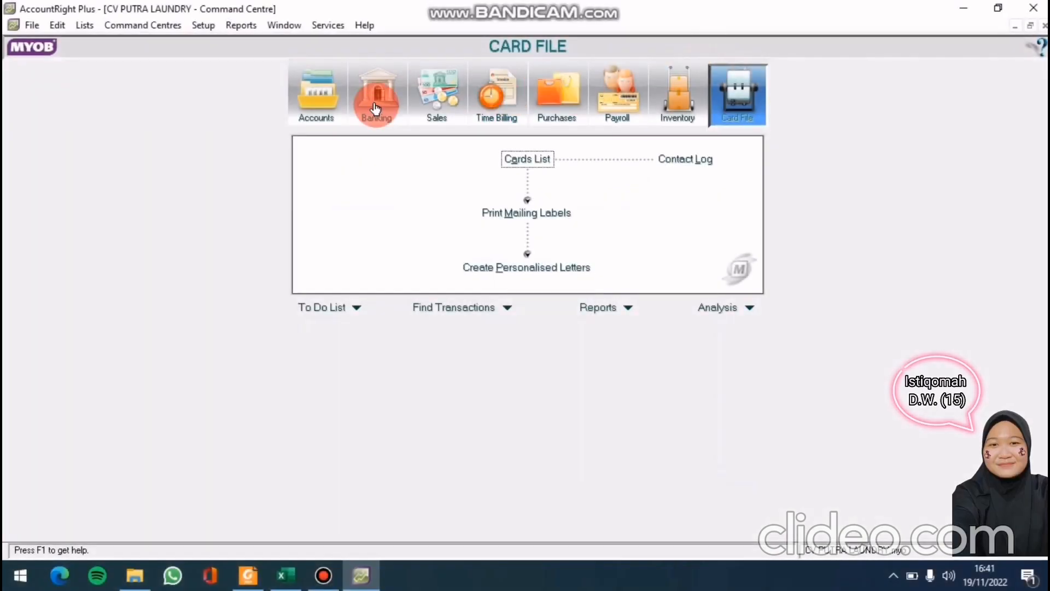
# Open the Tax Codes list and delete the EXP tax code
pyautogui.click(85, 28)
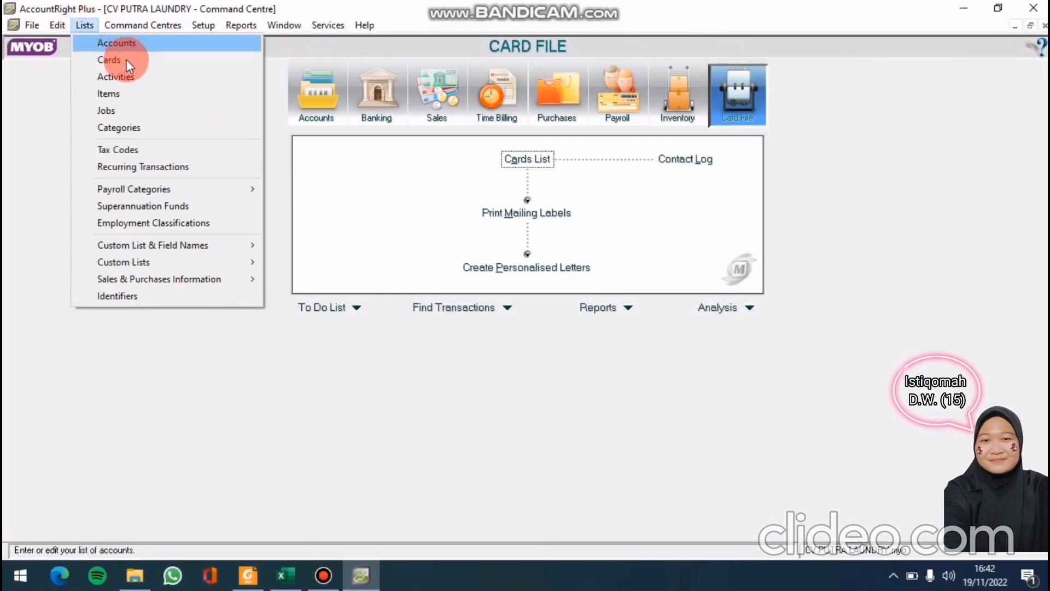
pyautogui.click(143, 152)
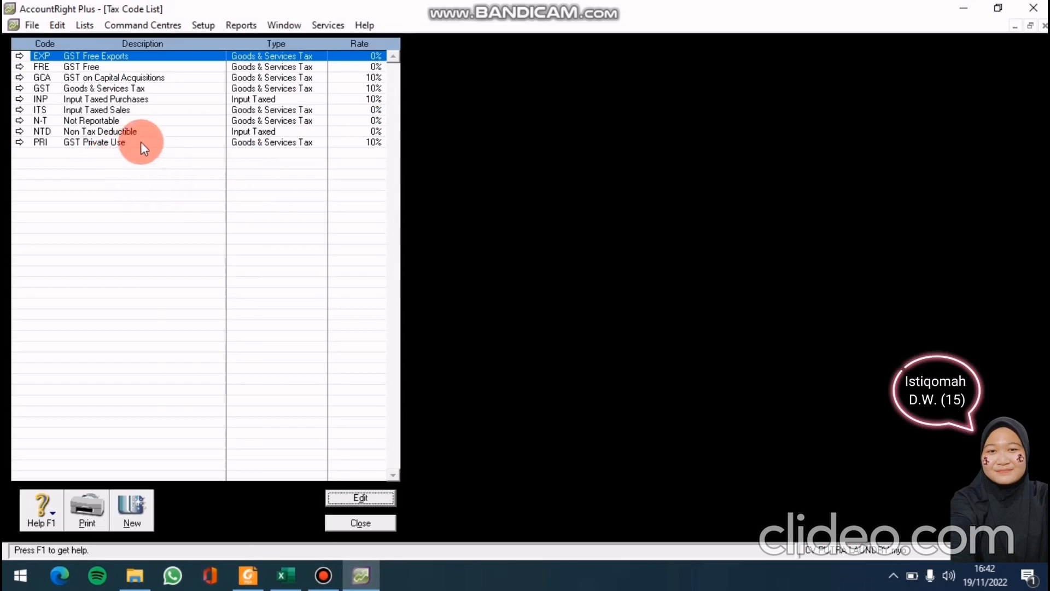
pyautogui.click(18, 55)
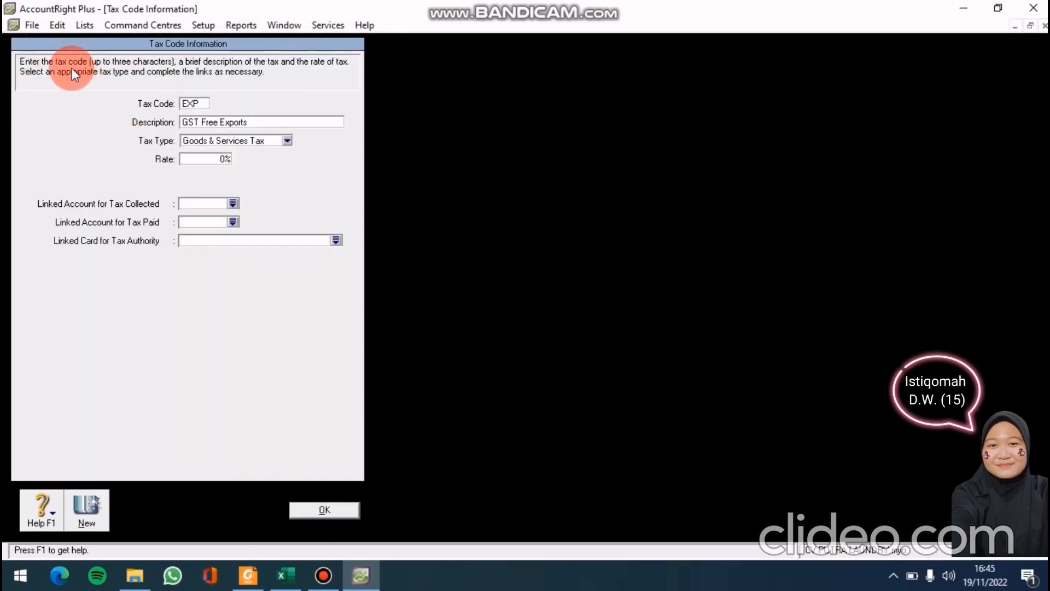
pyautogui.click(67, 23)
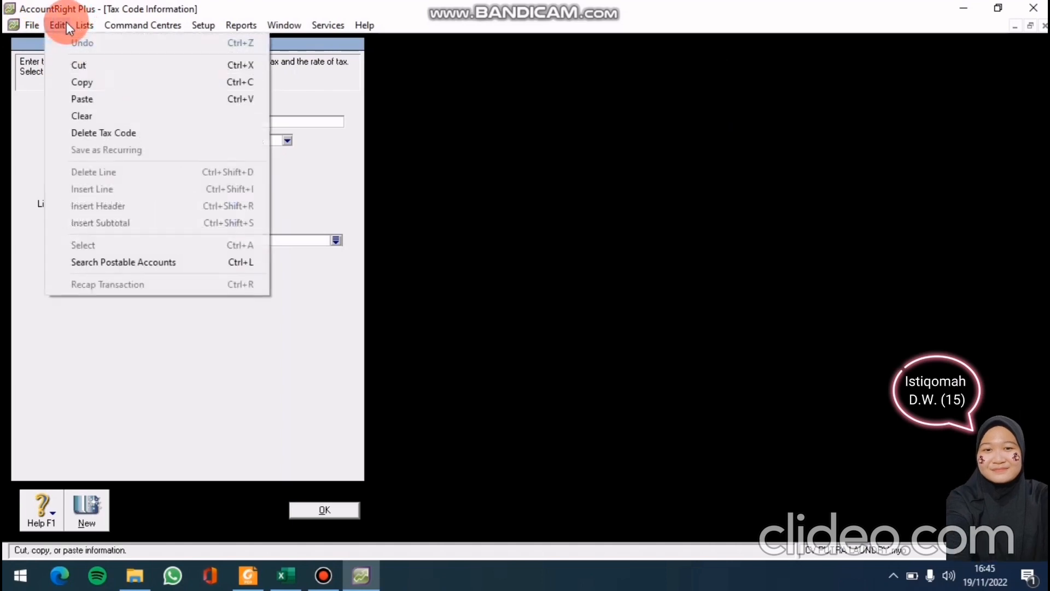
pyautogui.click(113, 133)
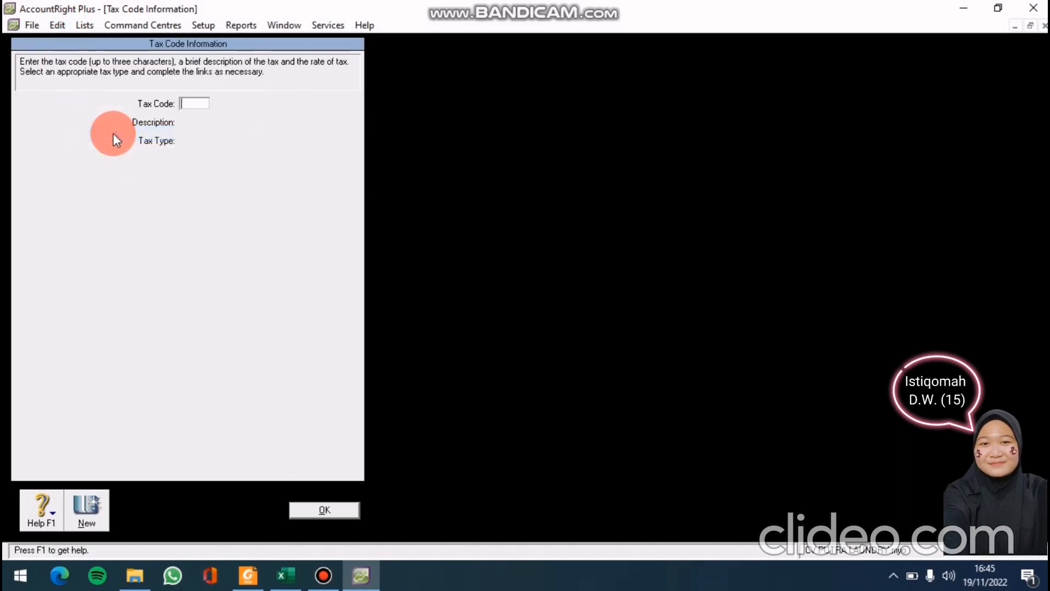
pyautogui.click(293, 510)
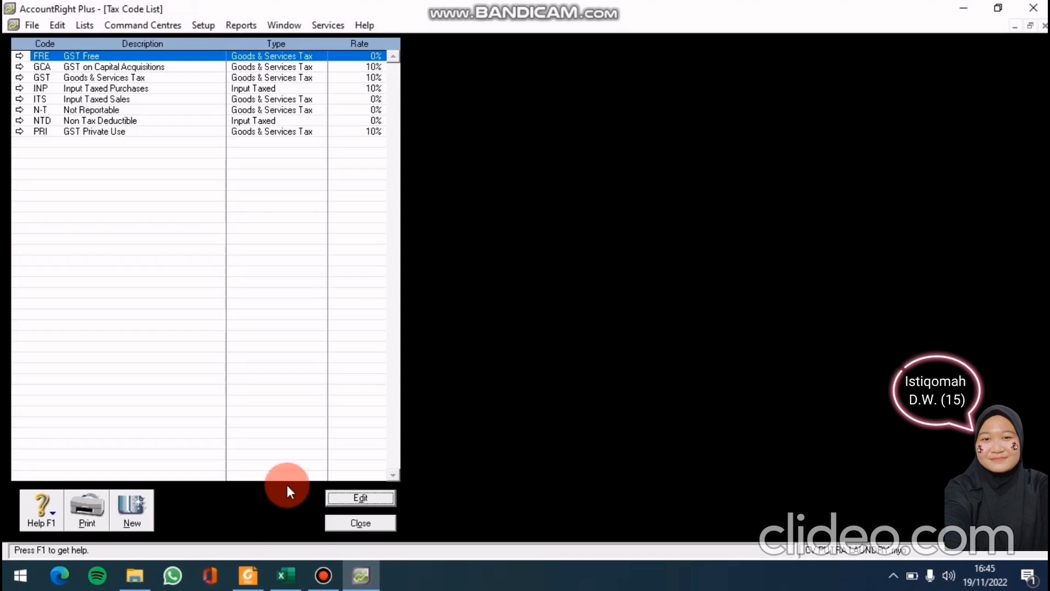
# Delete the FRE and GCA tax codes
pyautogui.click(21, 57)
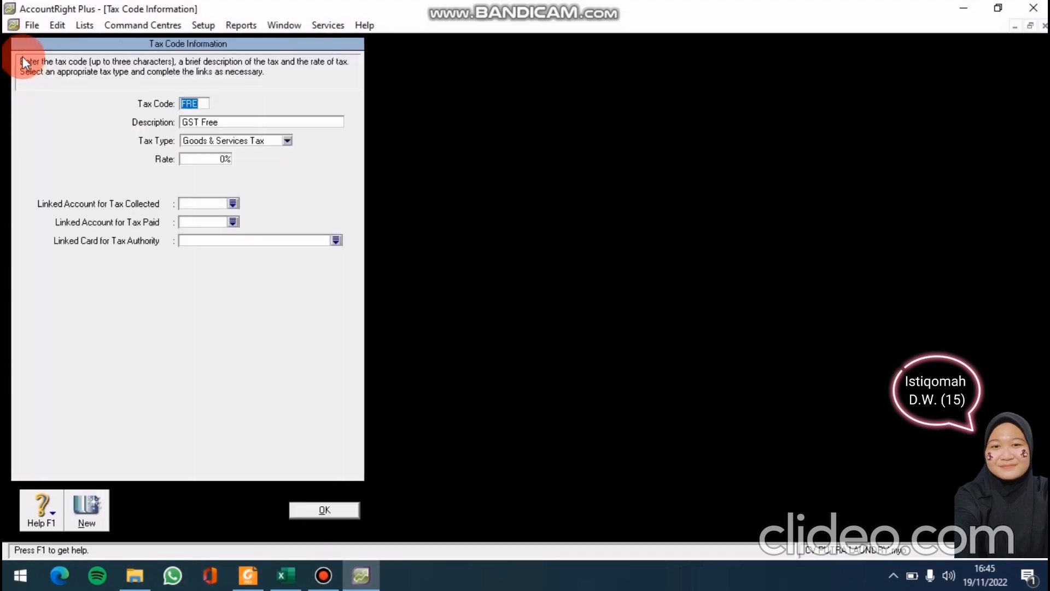
pyautogui.click(63, 25)
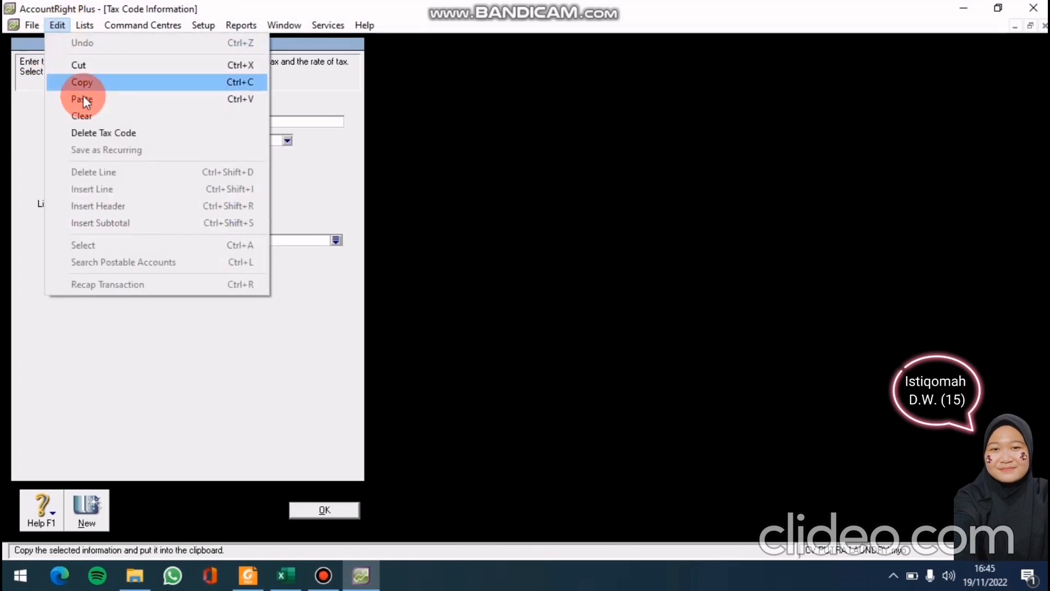
pyautogui.click(106, 130)
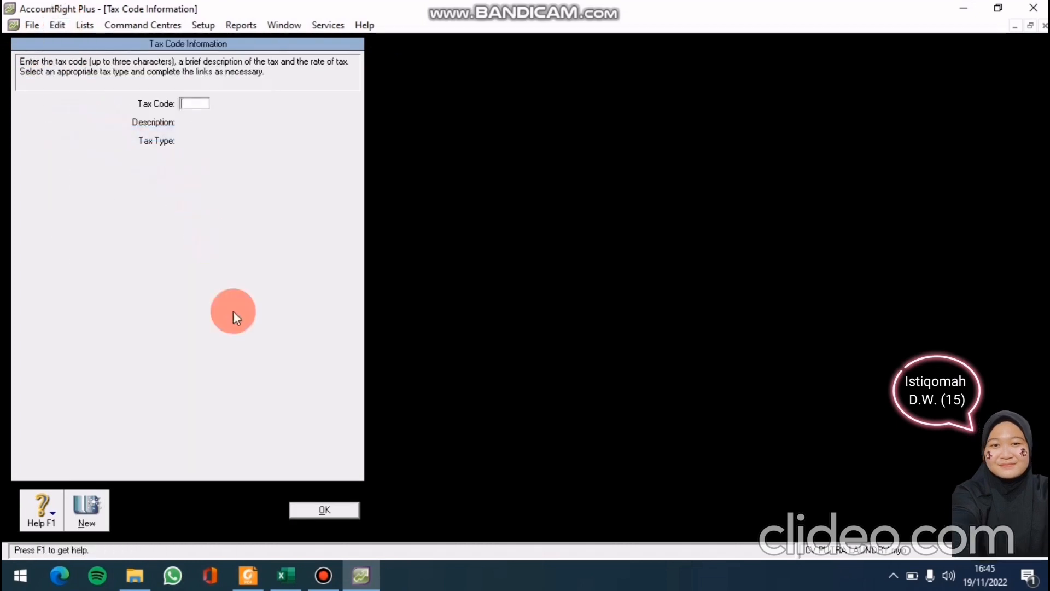
pyautogui.click(342, 514)
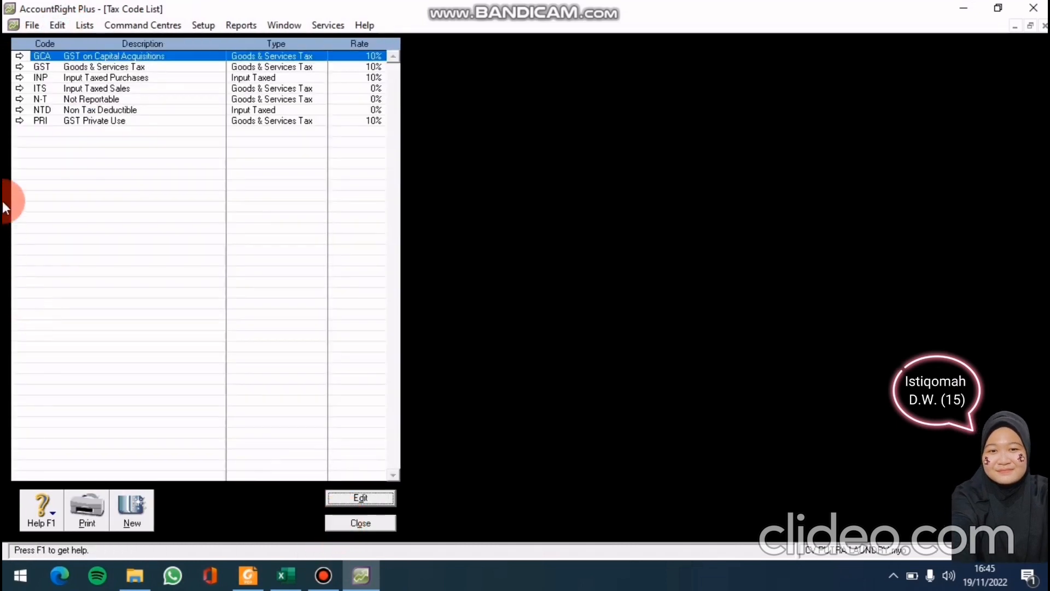
pyautogui.click(18, 58)
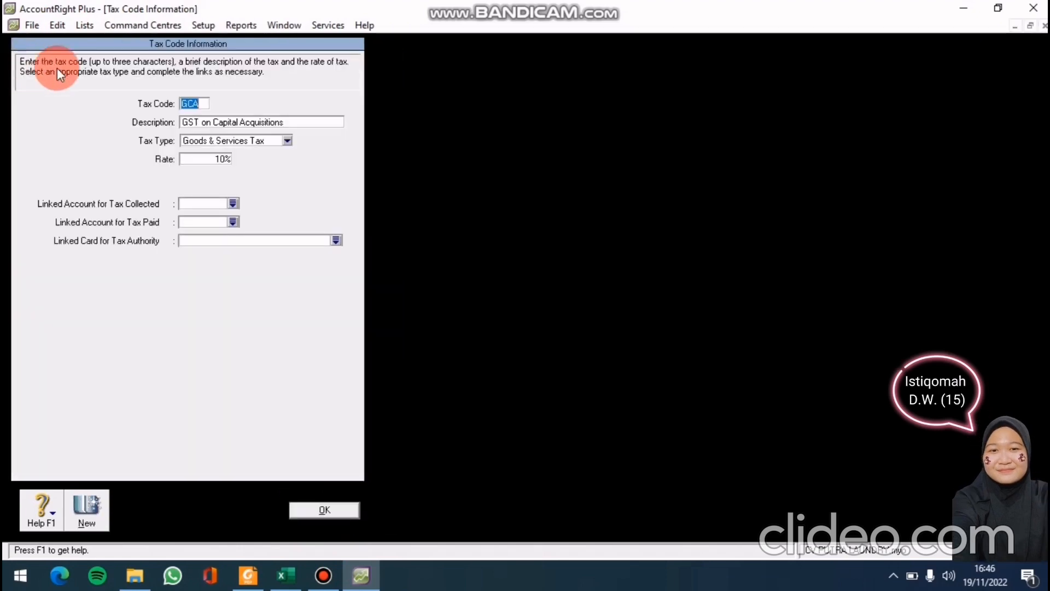
pyautogui.click(50, 24)
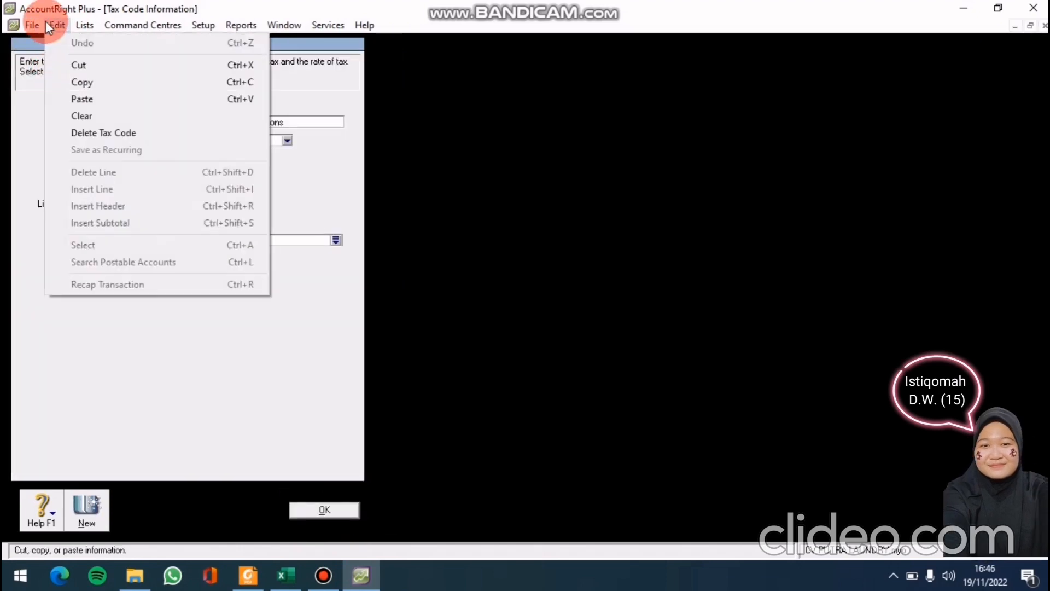
pyautogui.click(70, 137)
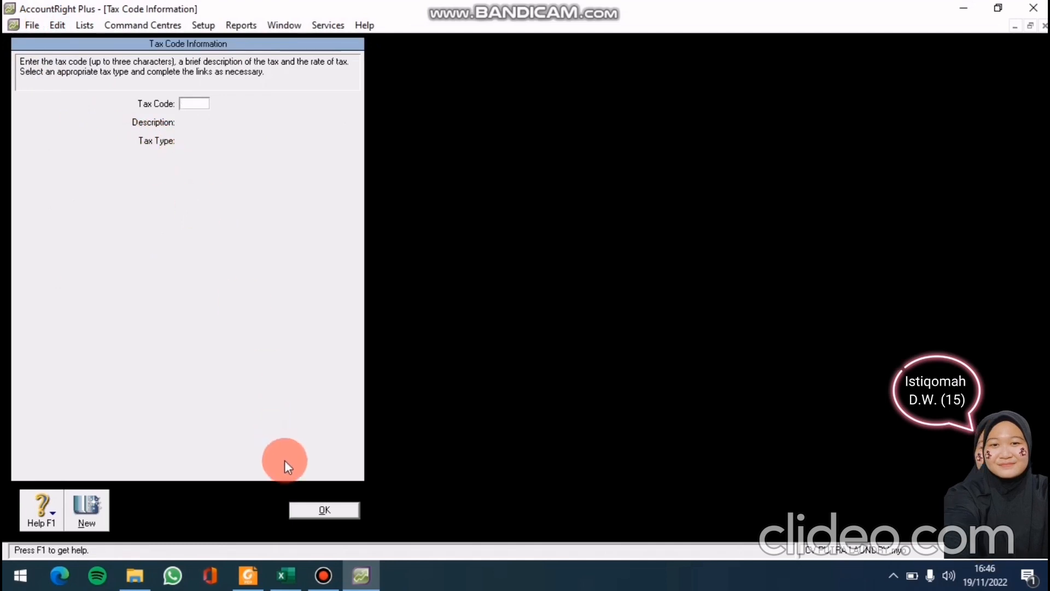
pyautogui.click(296, 507)
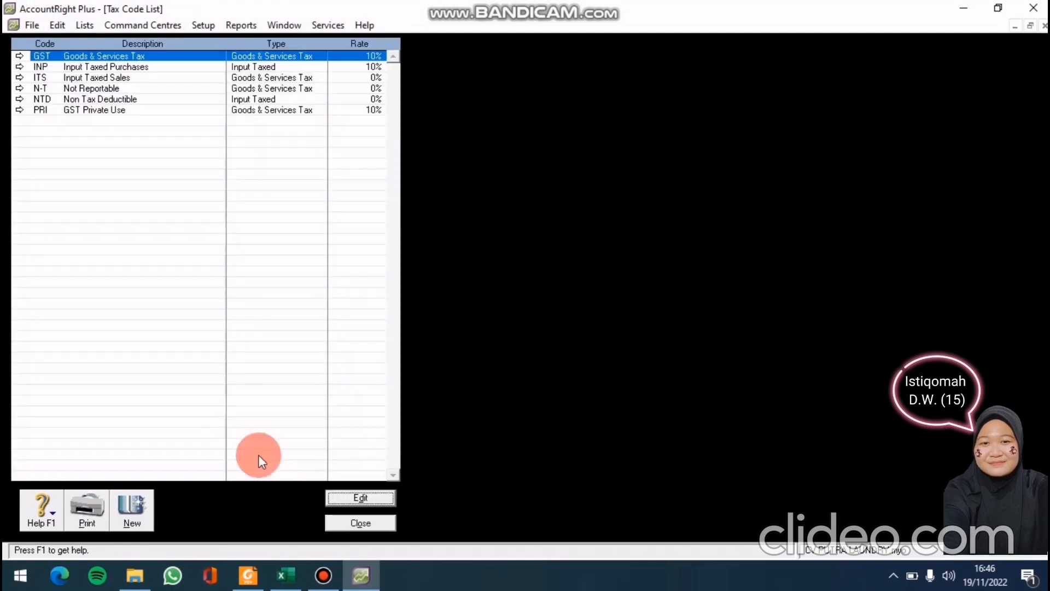
# Delete the INP and ITS tax codes
pyautogui.click(18, 66)
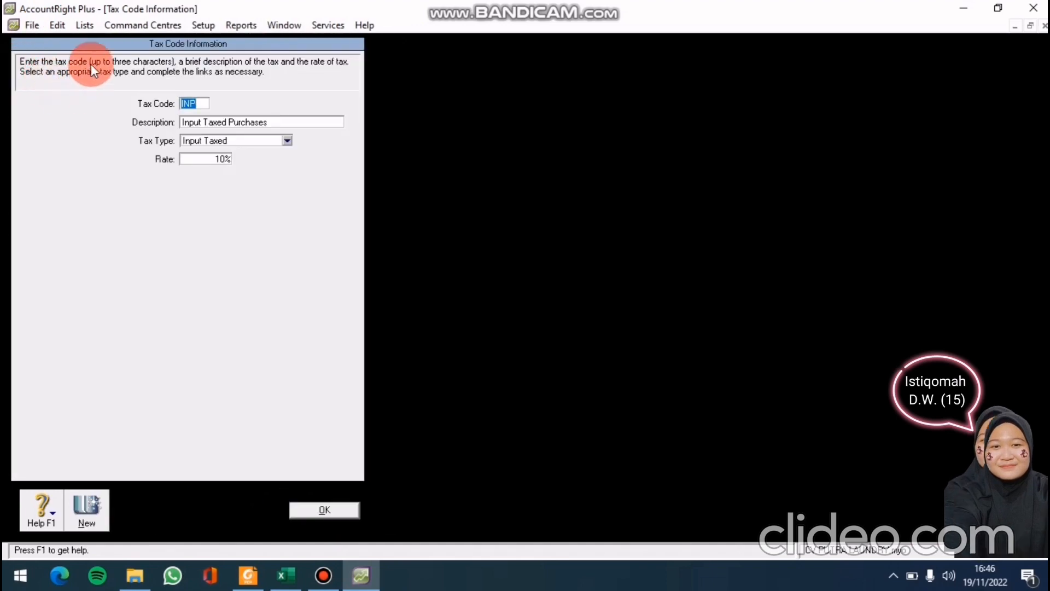
pyautogui.click(53, 23)
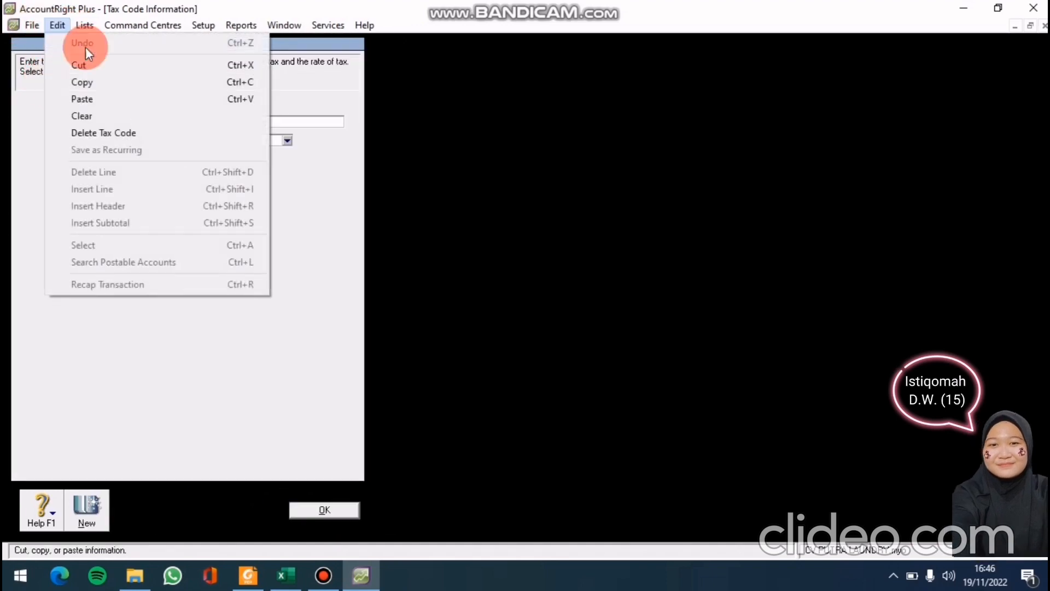
pyautogui.click(124, 133)
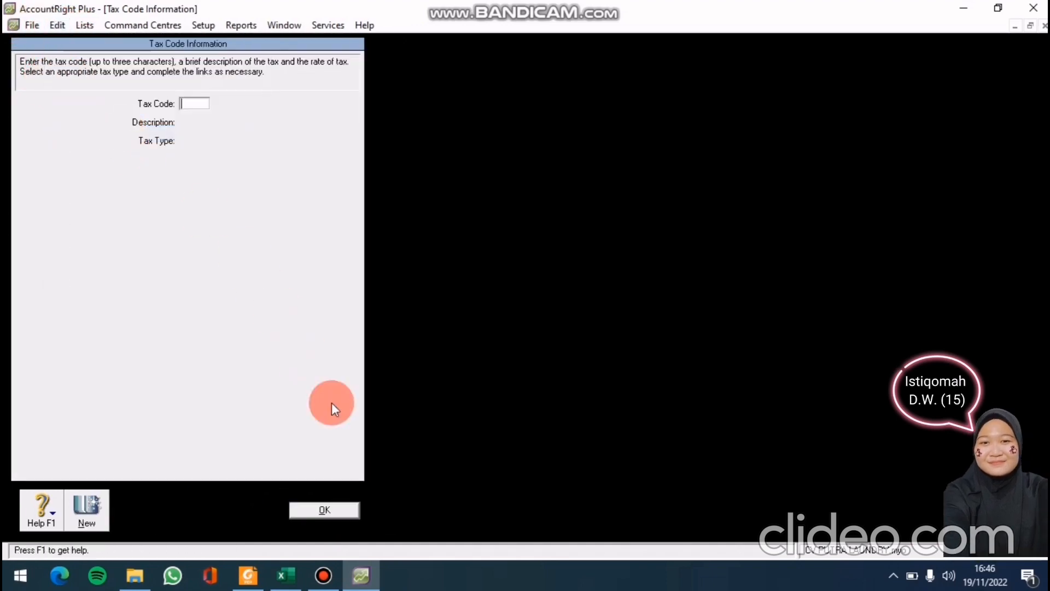
pyautogui.click(328, 508)
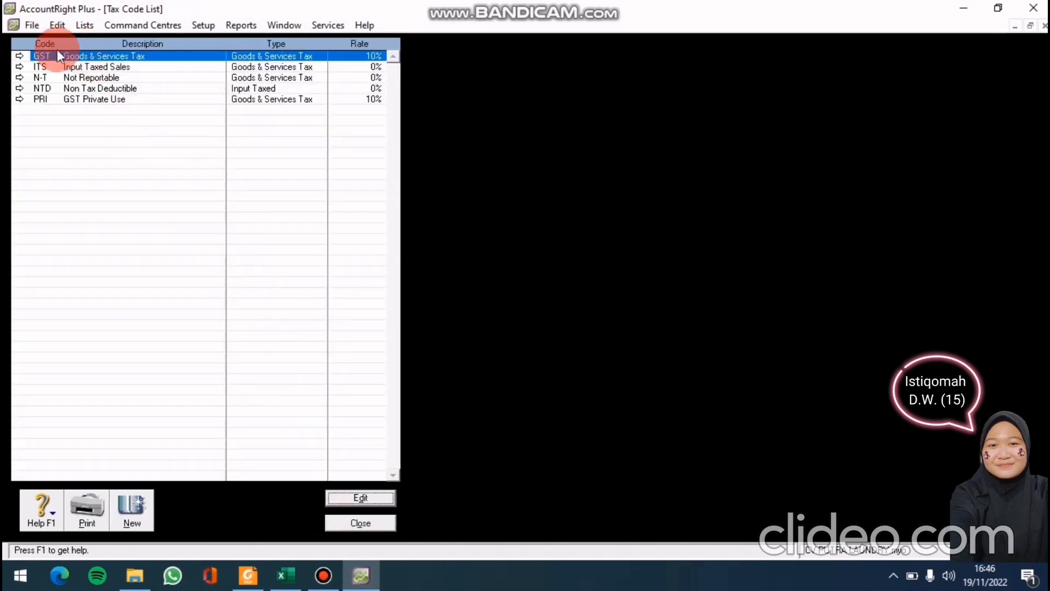
pyautogui.click(18, 66)
pyautogui.click(55, 25)
pyautogui.click(83, 130)
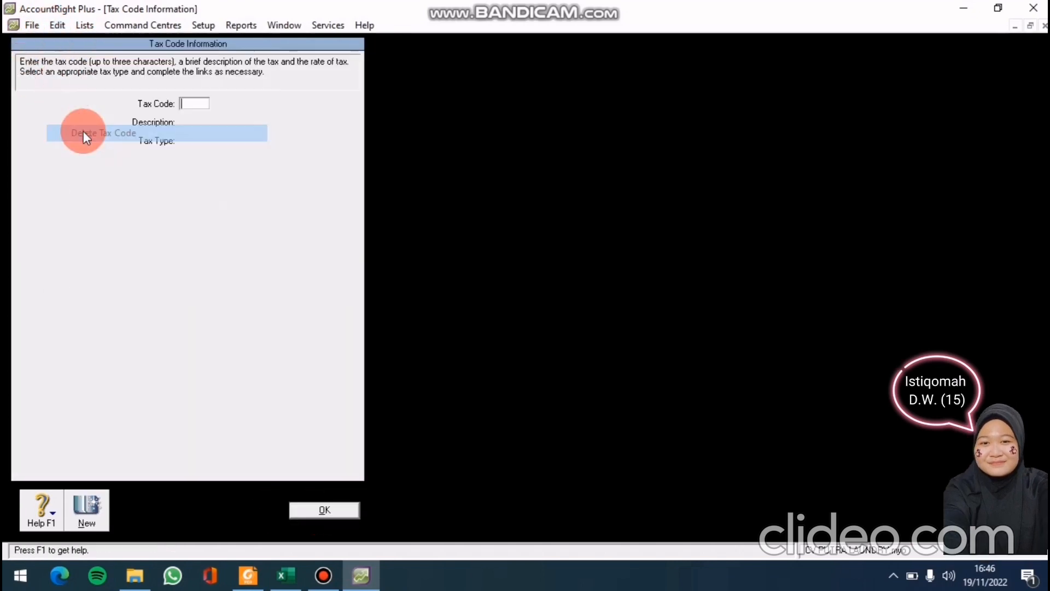
pyautogui.click(313, 502)
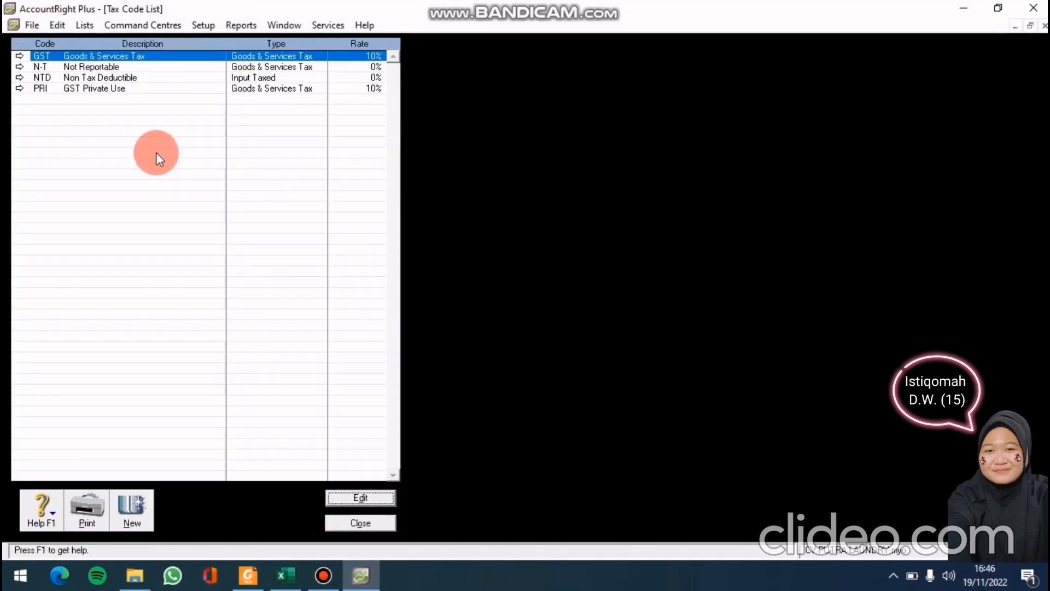
# Delete the NTD and PRI tax codes
pyautogui.click(15, 76)
pyautogui.click(97, 25)
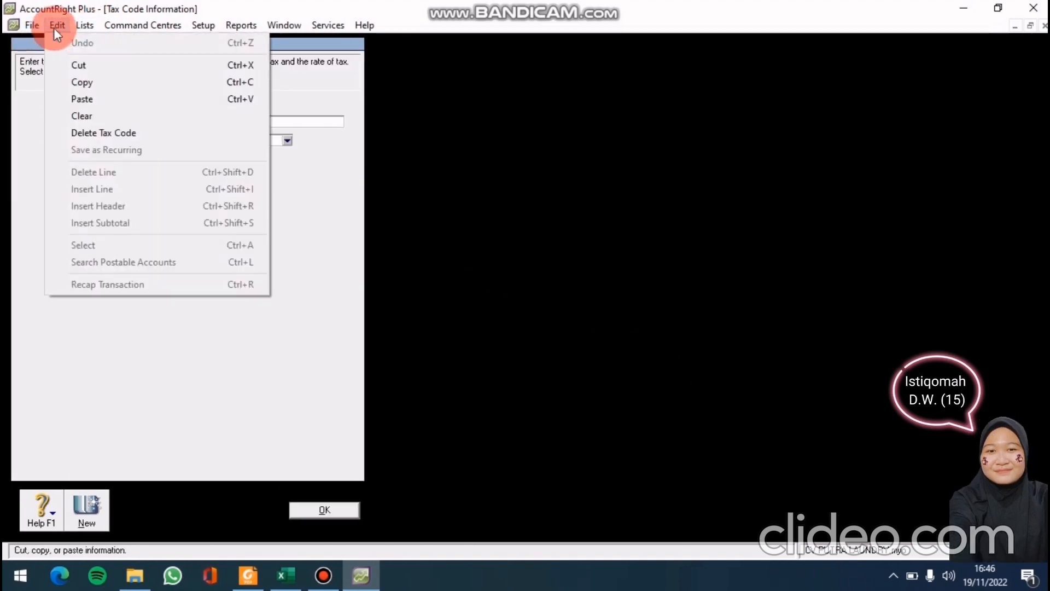
pyautogui.click(75, 131)
pyautogui.click(307, 505)
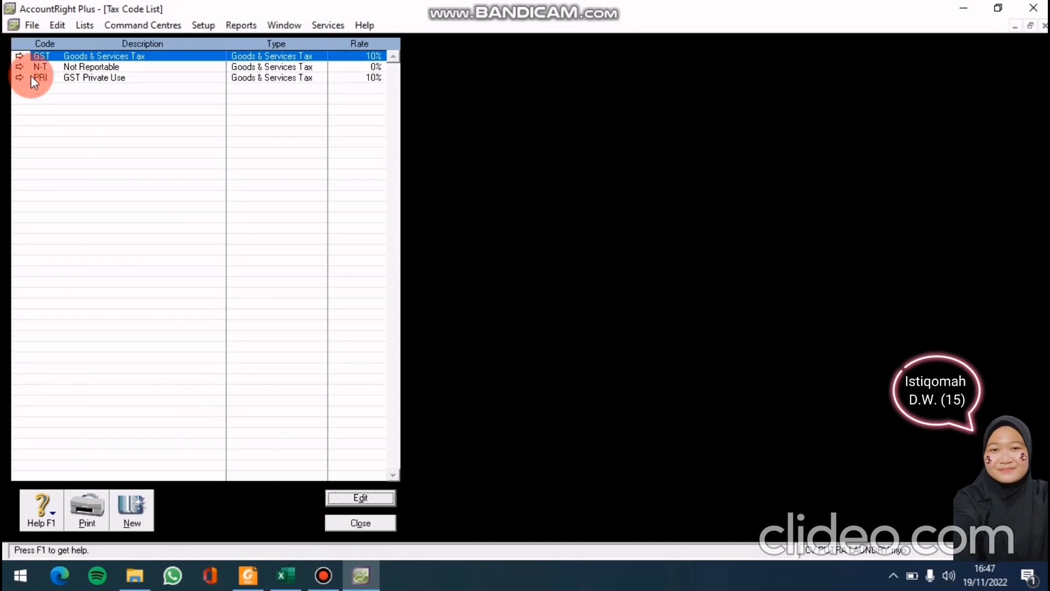
pyautogui.click(18, 78)
pyautogui.click(52, 29)
pyautogui.click(81, 130)
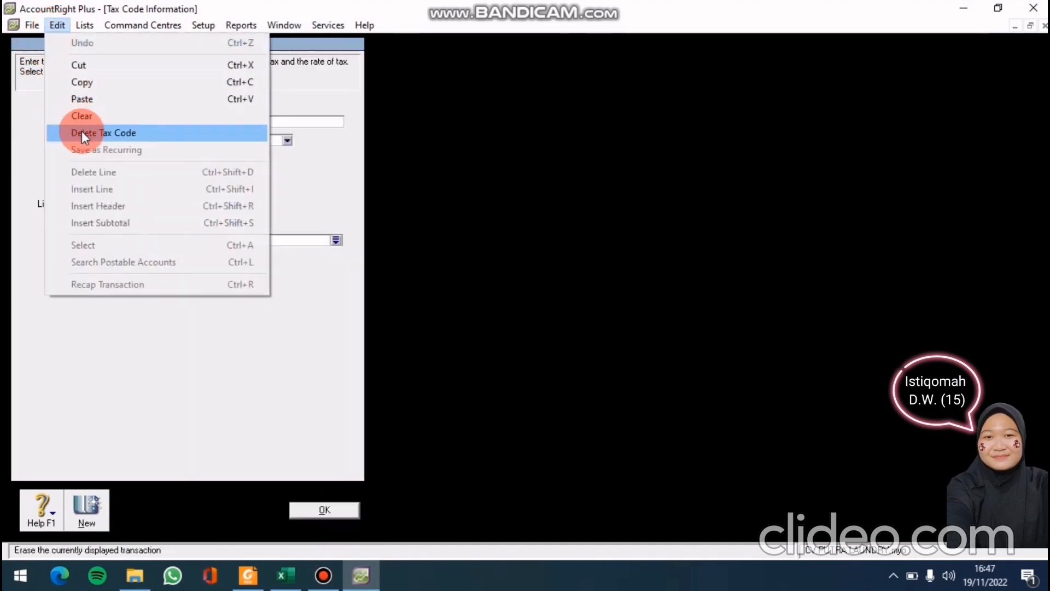
pyautogui.click(293, 511)
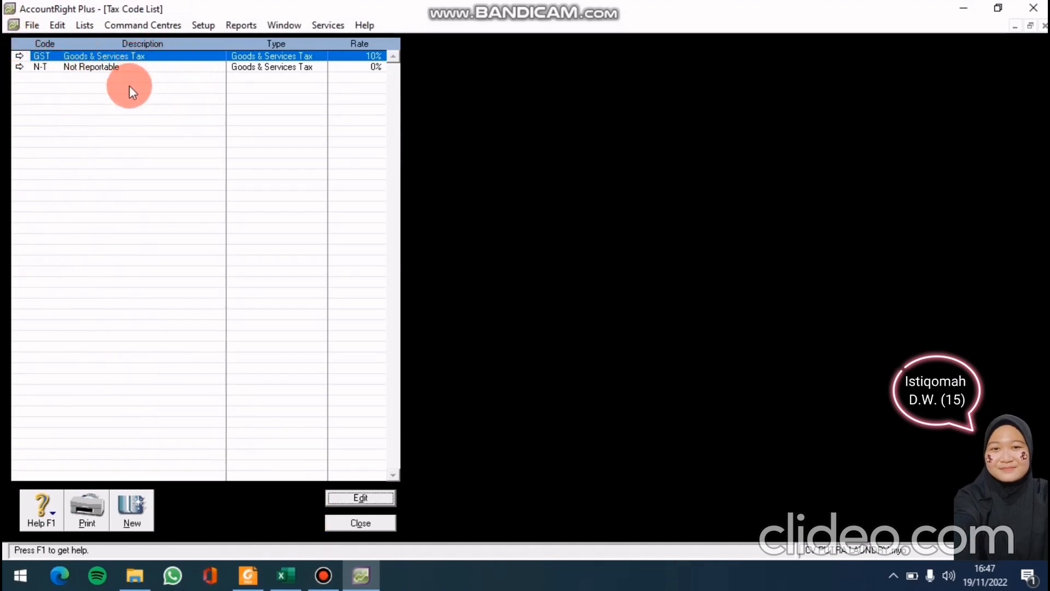
# Rename tax code GST to PPN and give it the description 'Pajak Pertambahan Nilai'
pyautogui.click(18, 56)
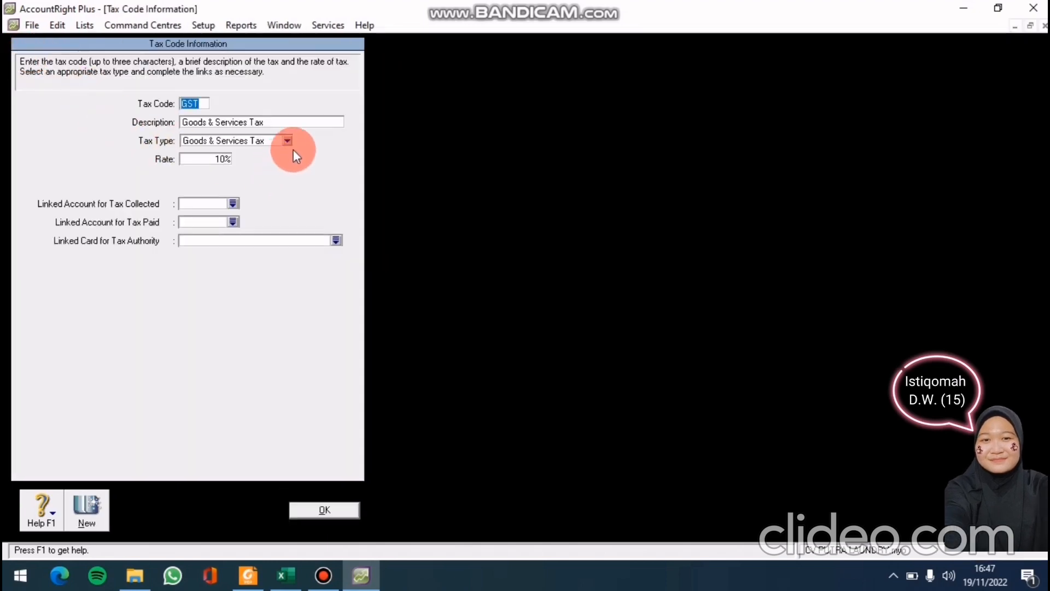
pyautogui.press('BackSpace')
pyautogui.write('PP')
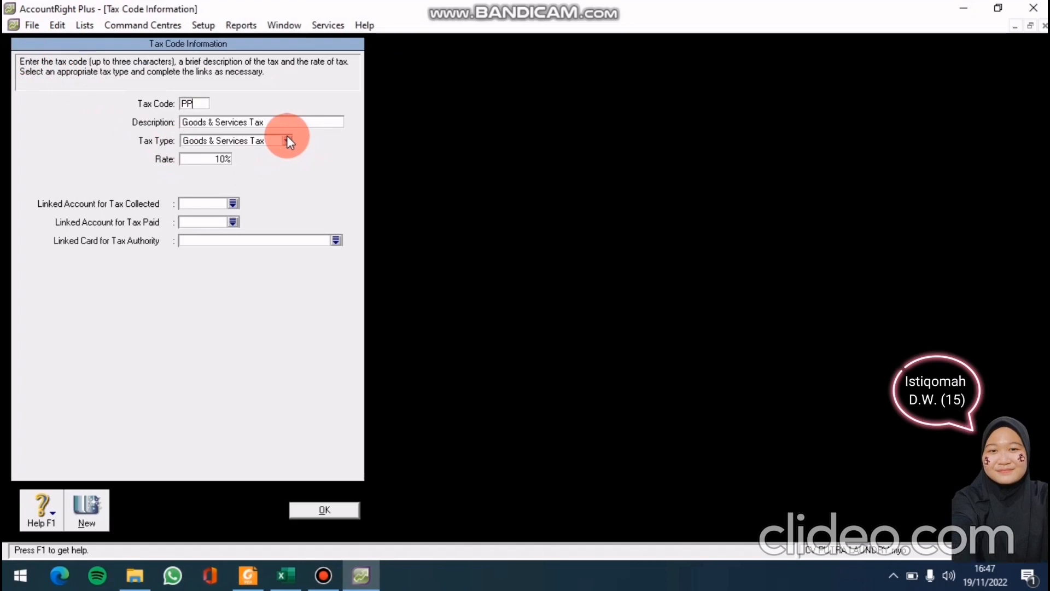
pyautogui.write('N')
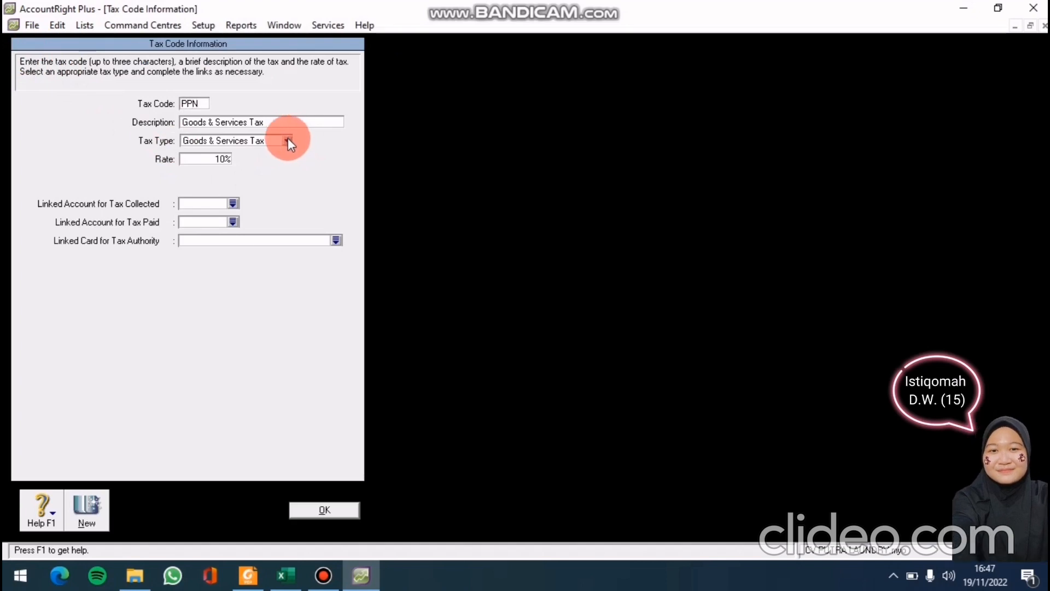
pyautogui.click(287, 118)
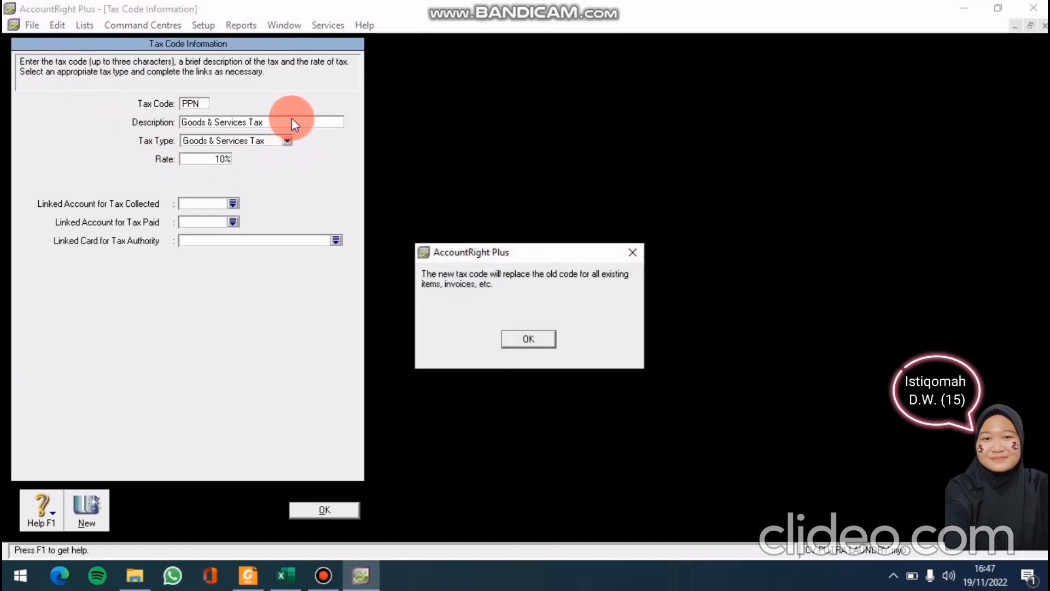
pyautogui.click(628, 252)
pyautogui.press('BackSpace')
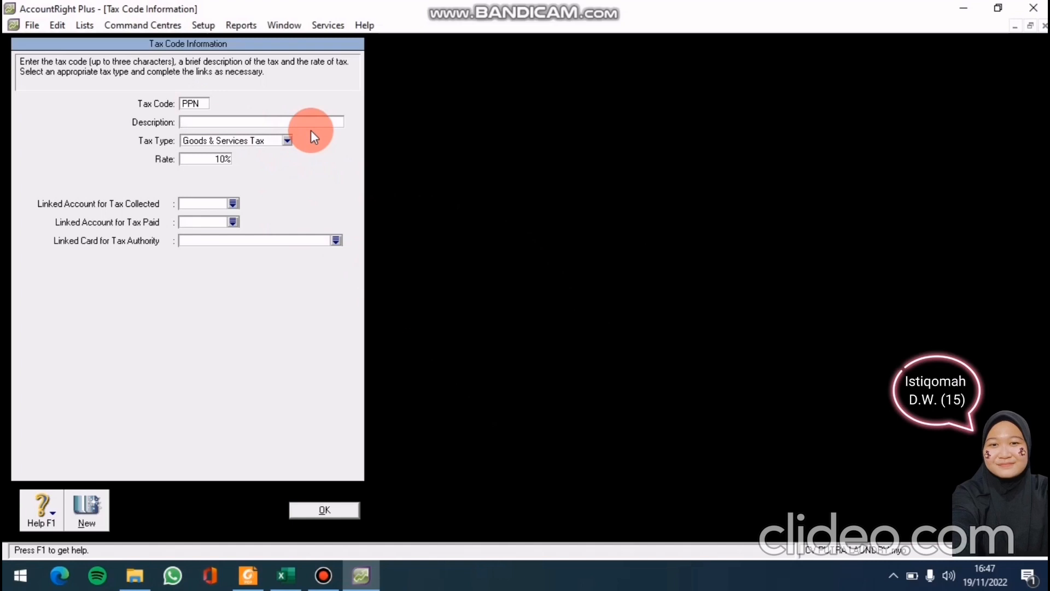
pyautogui.write('Paja')
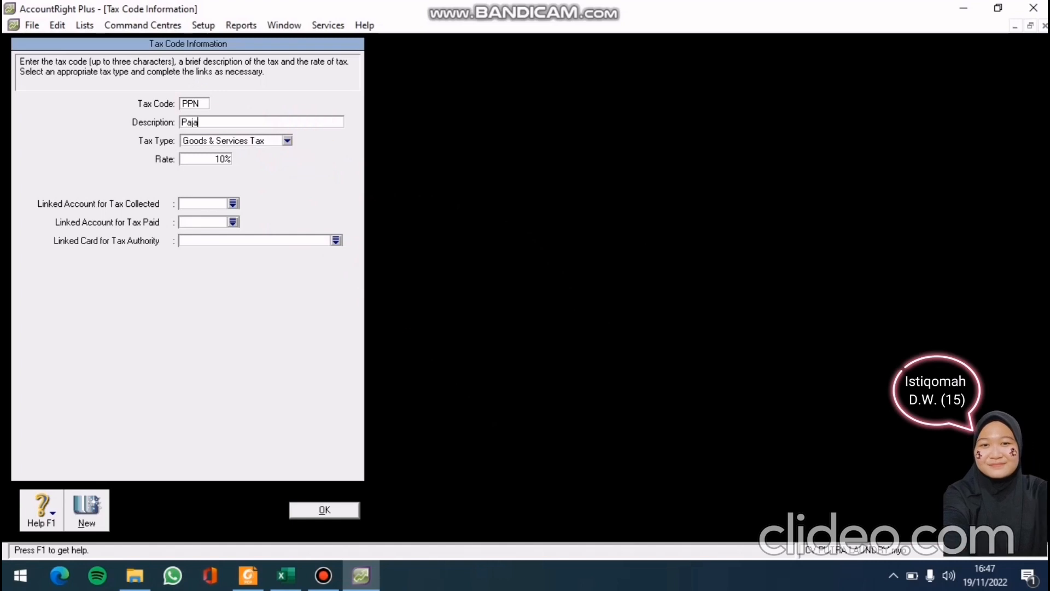
pyautogui.write('k P')
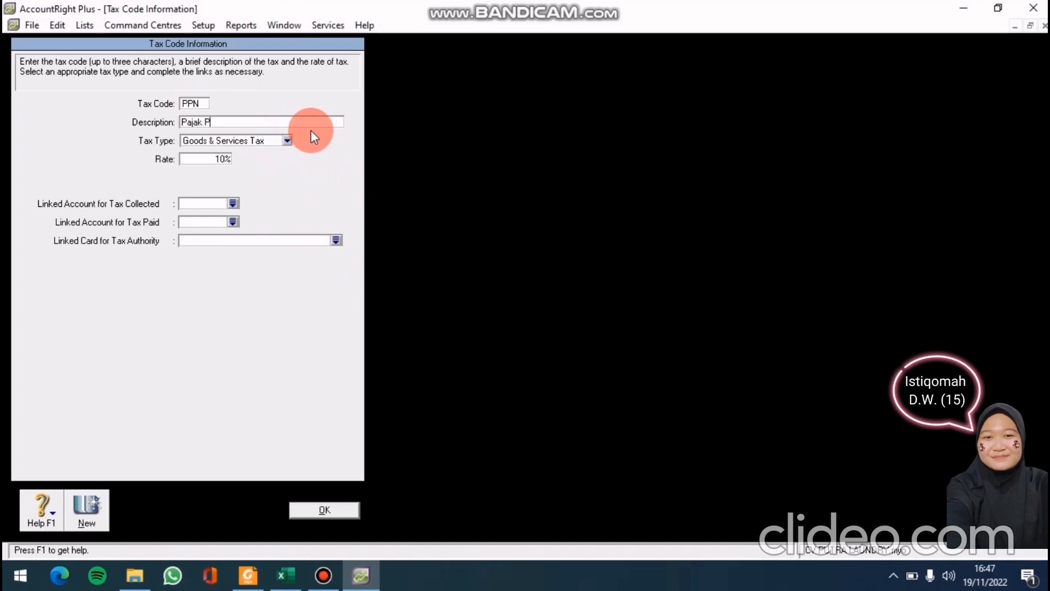
pyautogui.write('e')
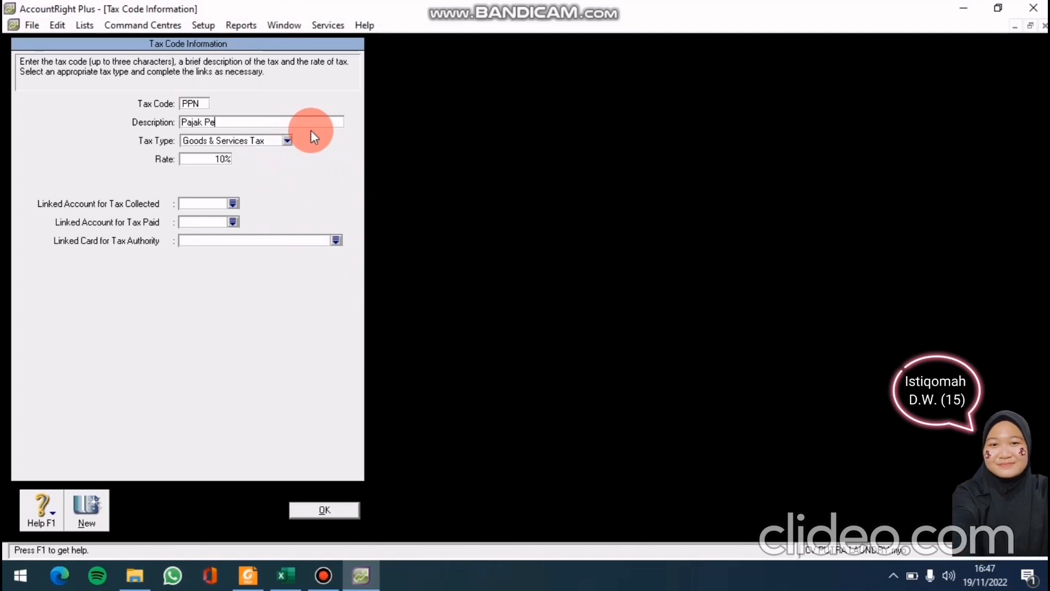
pyautogui.write('rtamba')
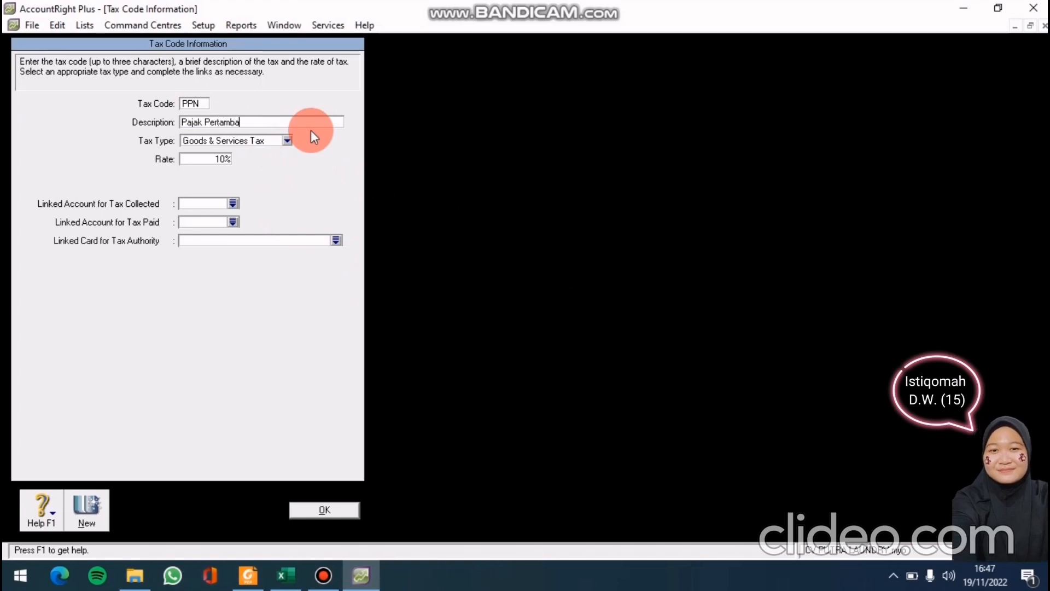
pyautogui.write('han')
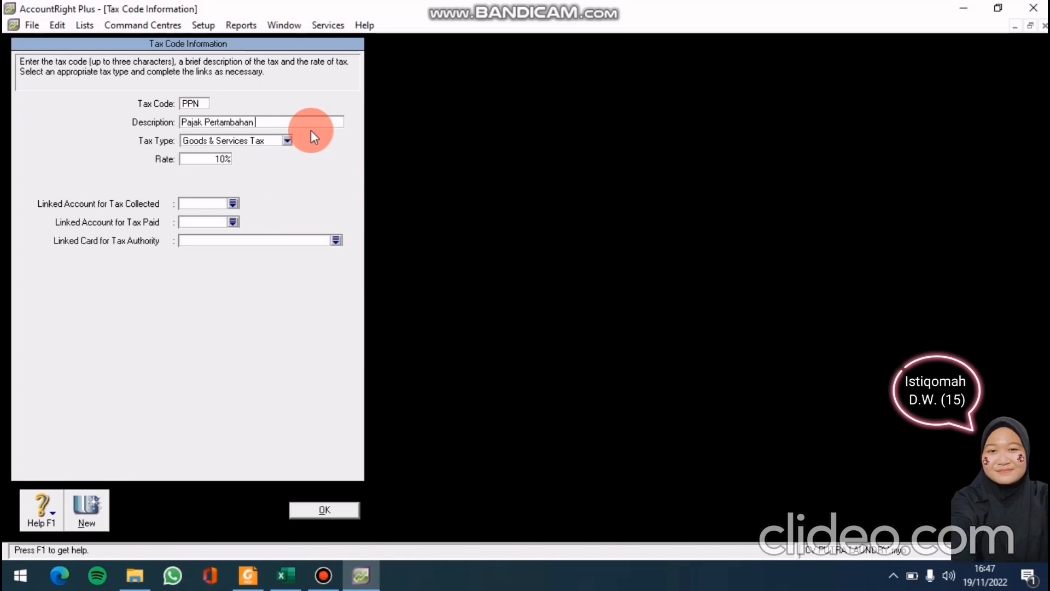
pyautogui.write(' Nilai')
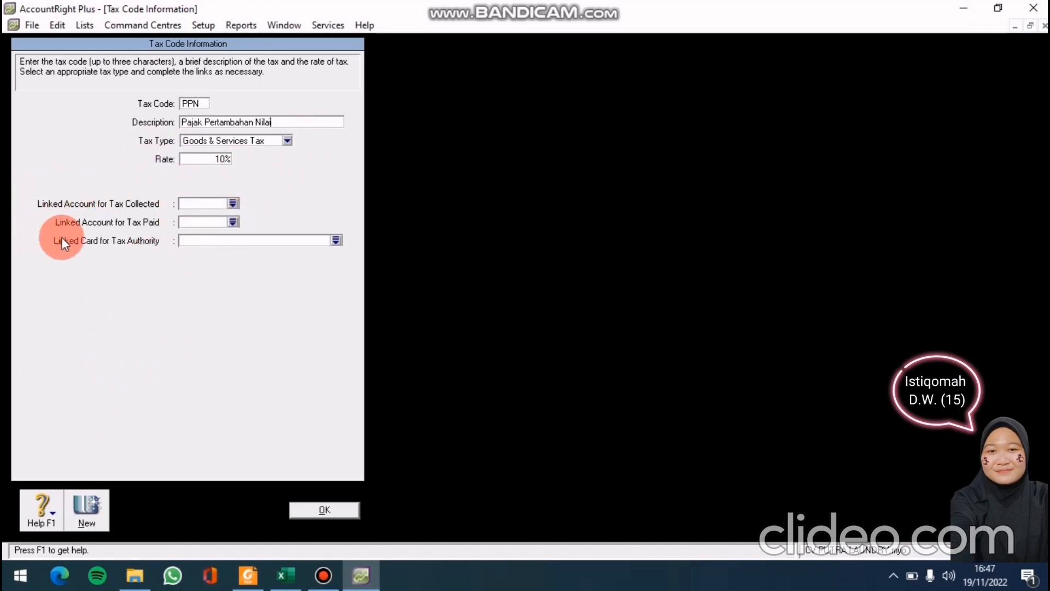
# Search the Tax Collected account list for 3100 and confirm account 2-3100 doesn't exist yet
pyautogui.click(234, 200)
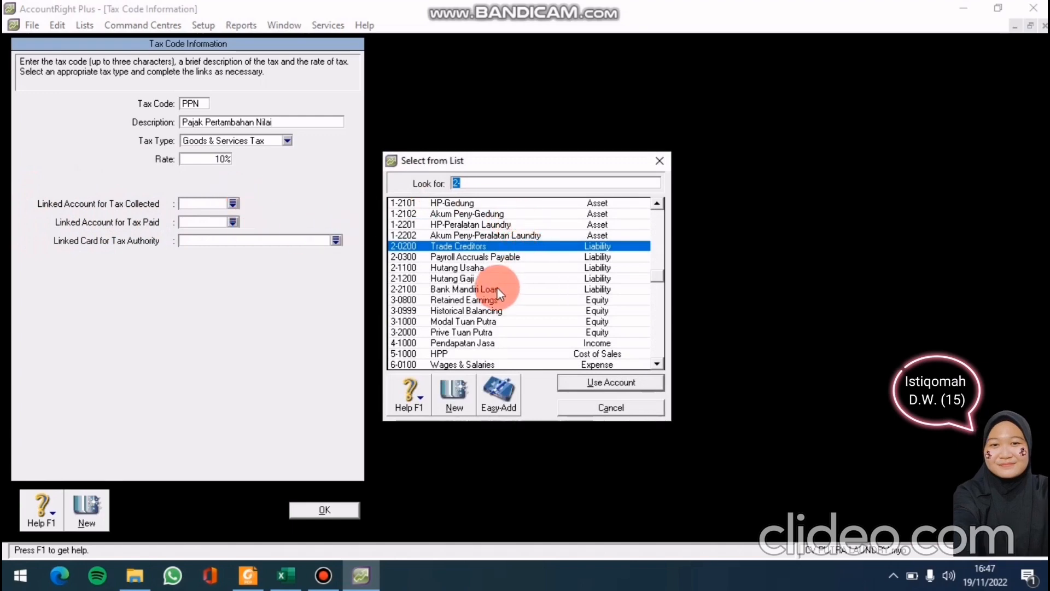
pyautogui.scroll(-3, 500, 291)
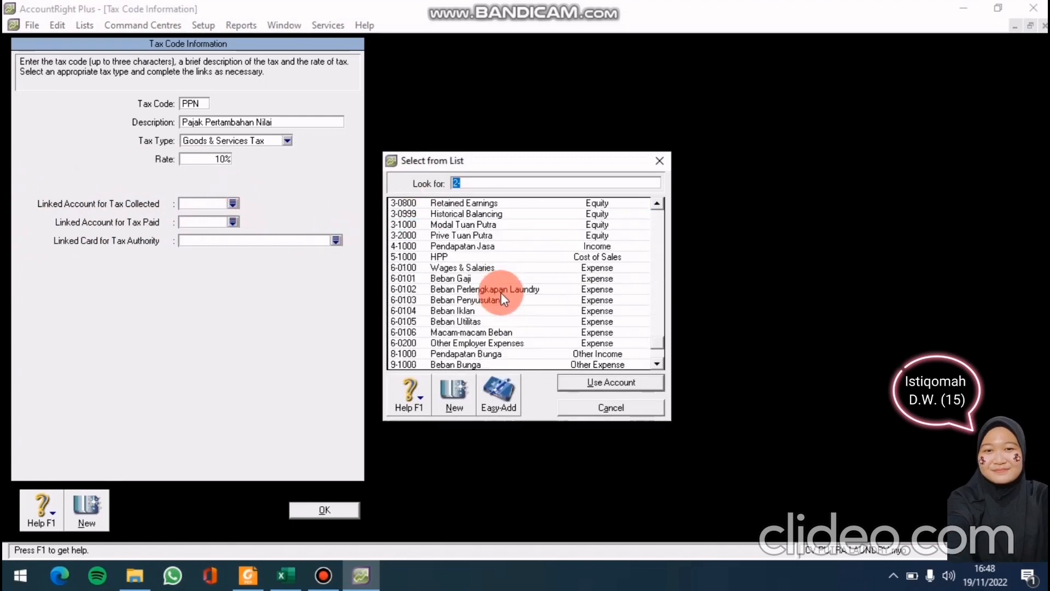
pyautogui.scroll(4, 500, 292)
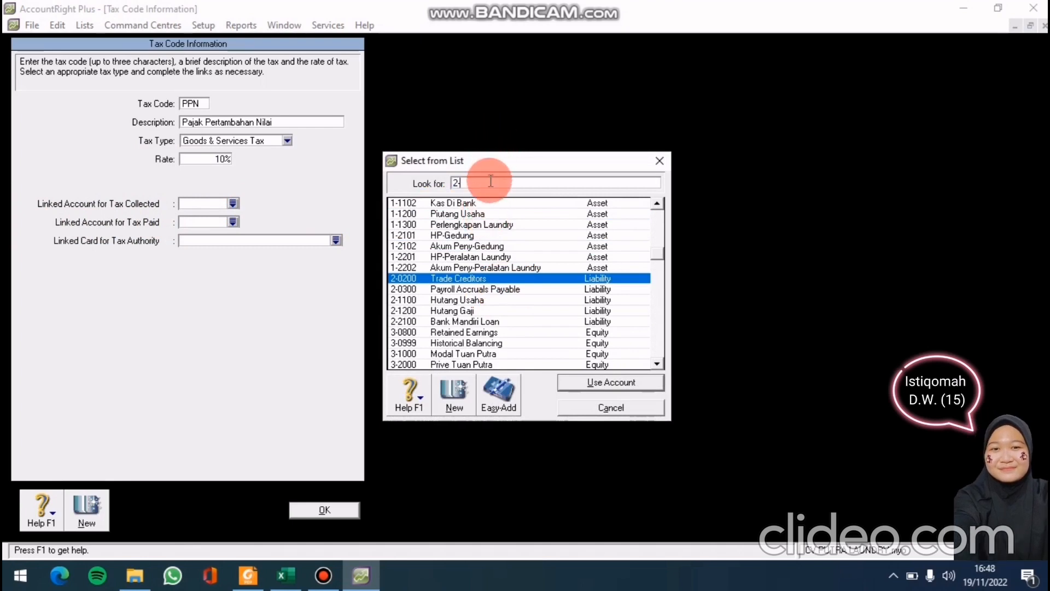
pyautogui.write('31')
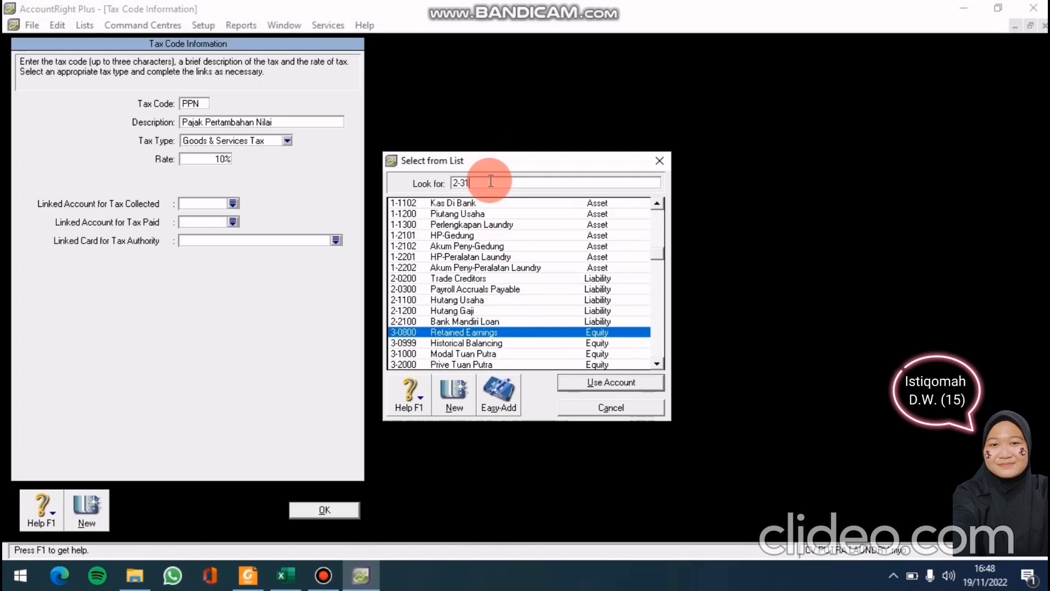
pyautogui.write('00')
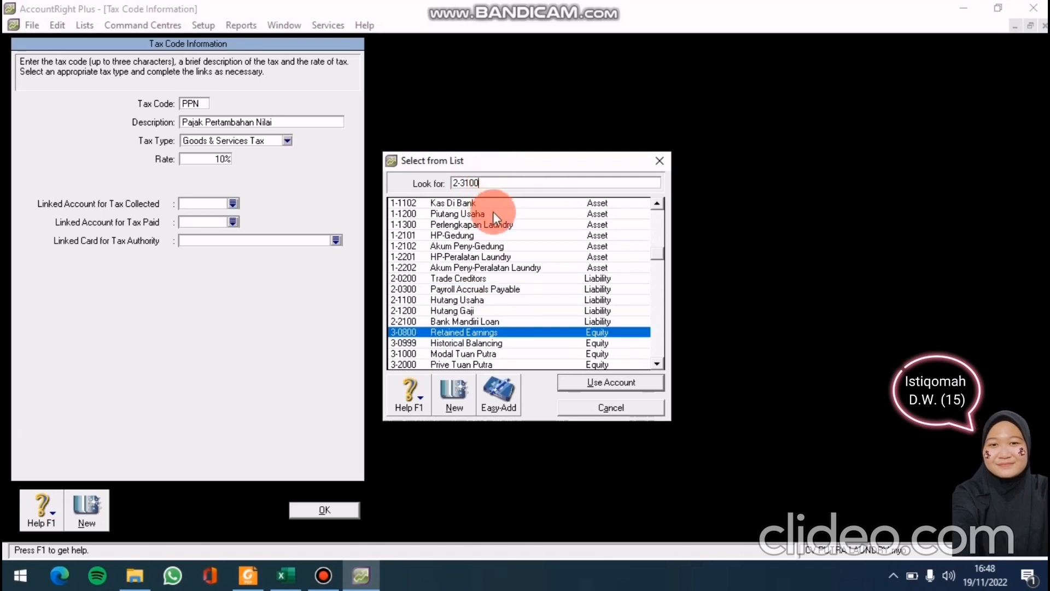
pyautogui.scroll(-3, 500, 230)
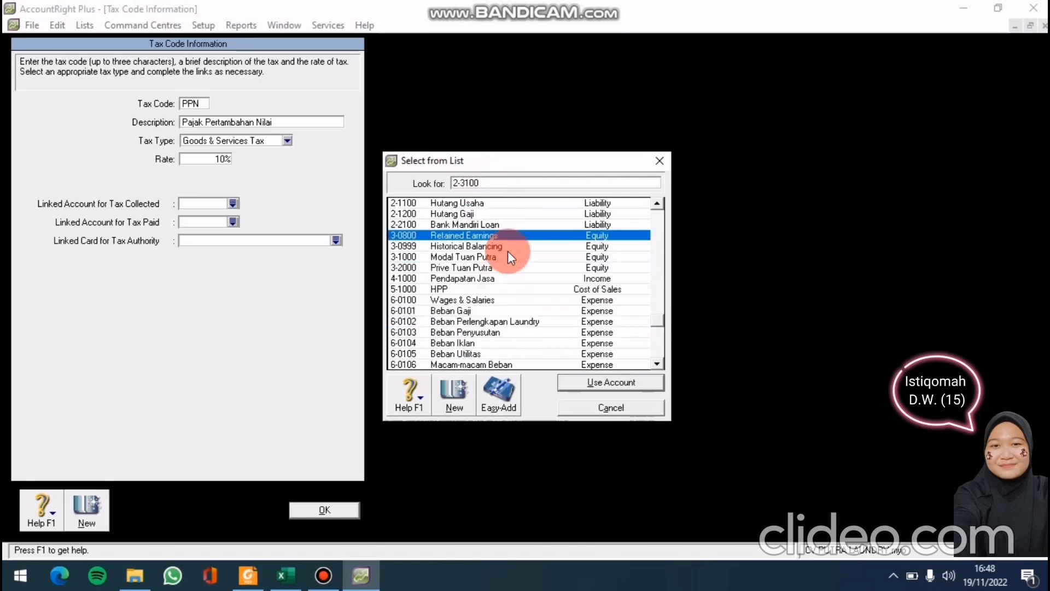
pyautogui.scroll(-2, 502, 259)
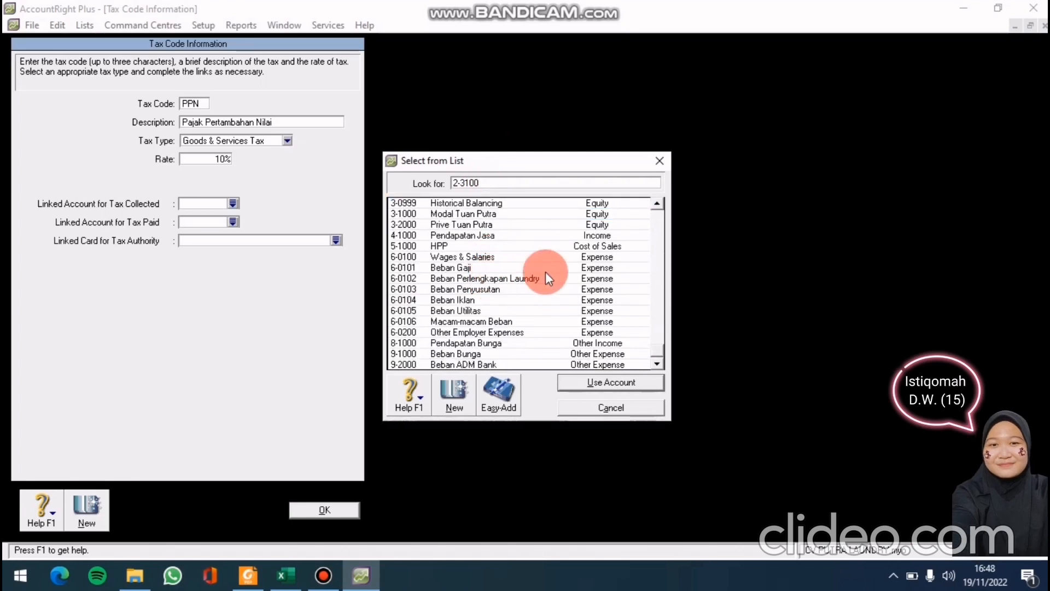
# Create a new Long Term Liability account numbered 2-3100 and start naming it PPN Keluar
pyautogui.click(467, 408)
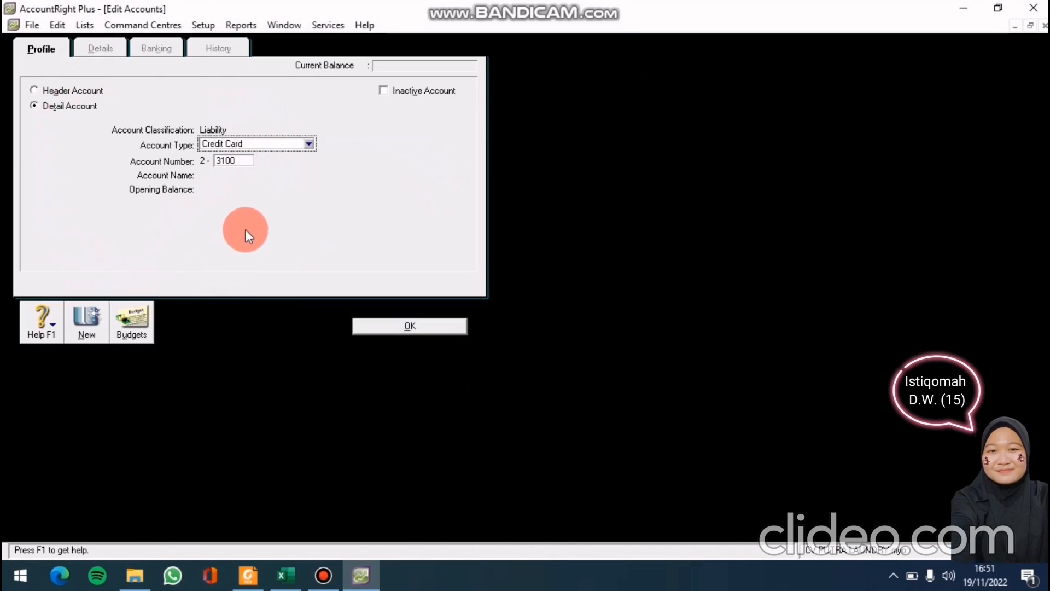
pyautogui.click(308, 143)
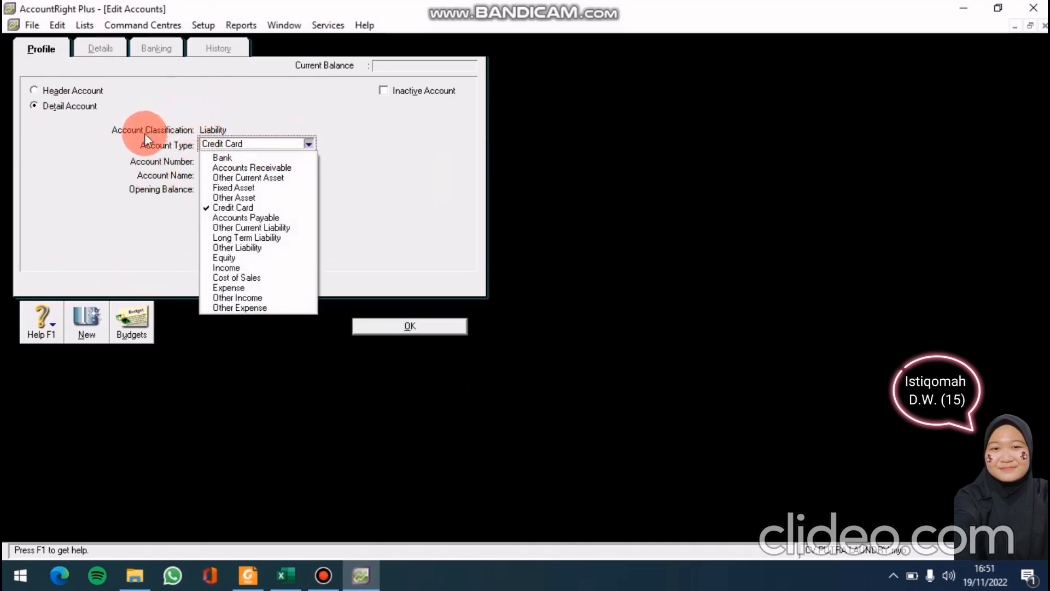
pyautogui.click(246, 237)
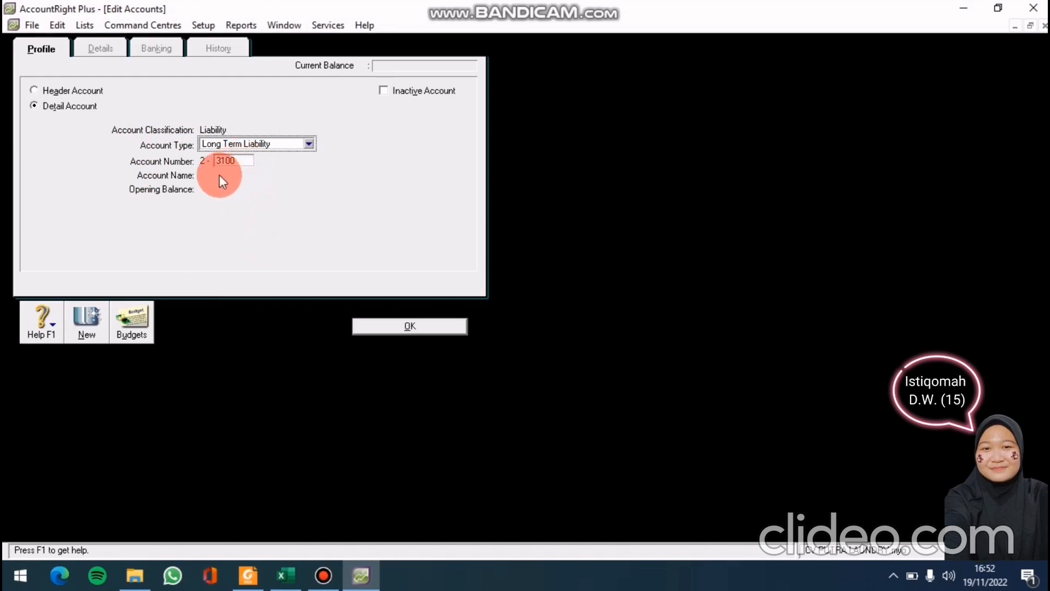
pyautogui.click(243, 160)
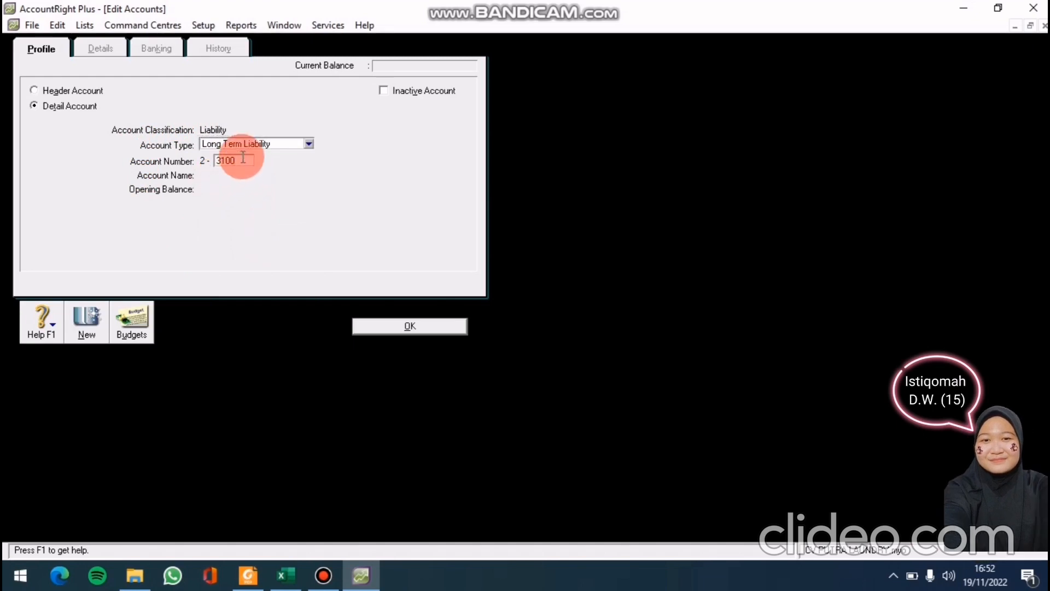
pyautogui.press('Return')
pyautogui.press('BackSpace')
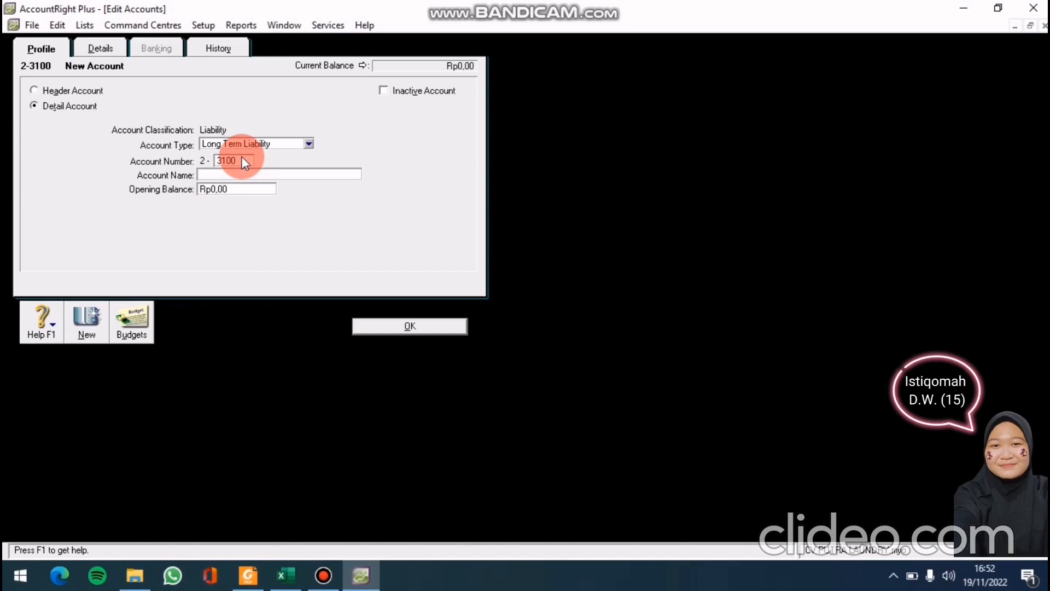
pyautogui.write('PP')
pyautogui.write('K')
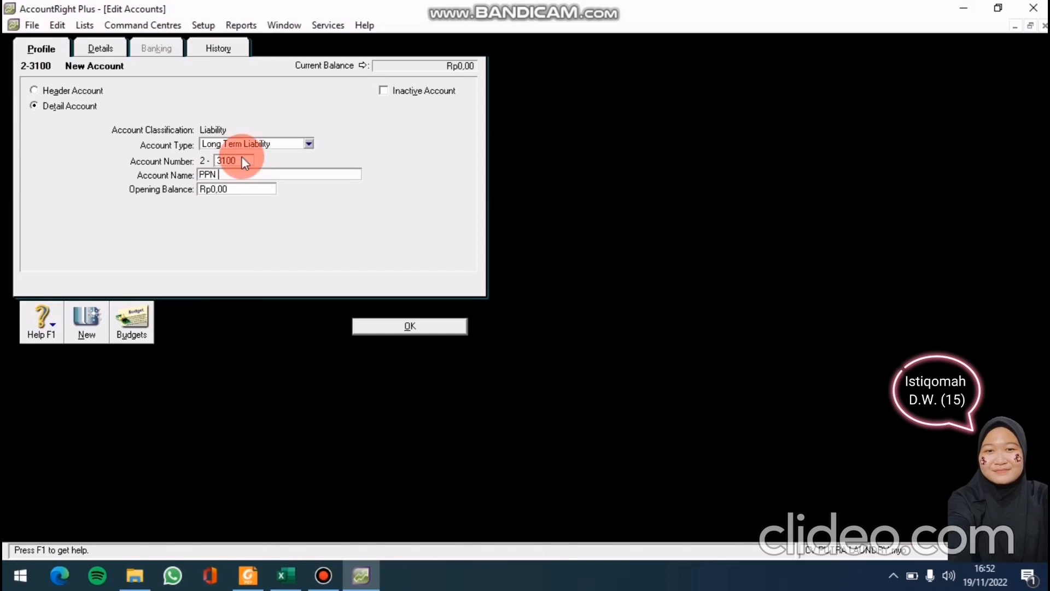
pyautogui.write('eluar')
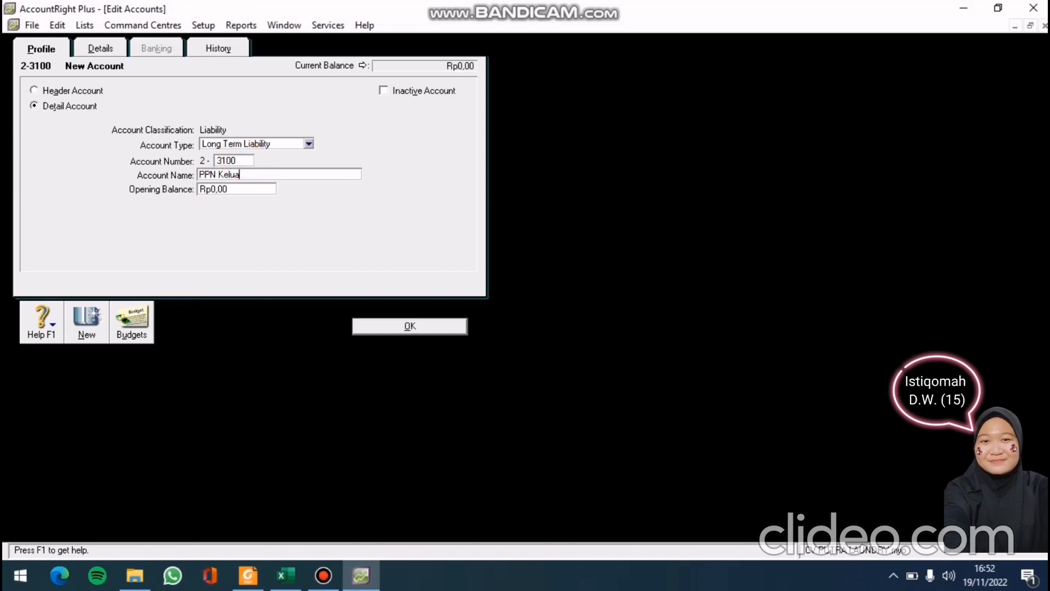
# Save PPN Keluar, link 2-3100 as PPN's tax-collected account, and search the tax-paid account list
pyautogui.click(362, 326)
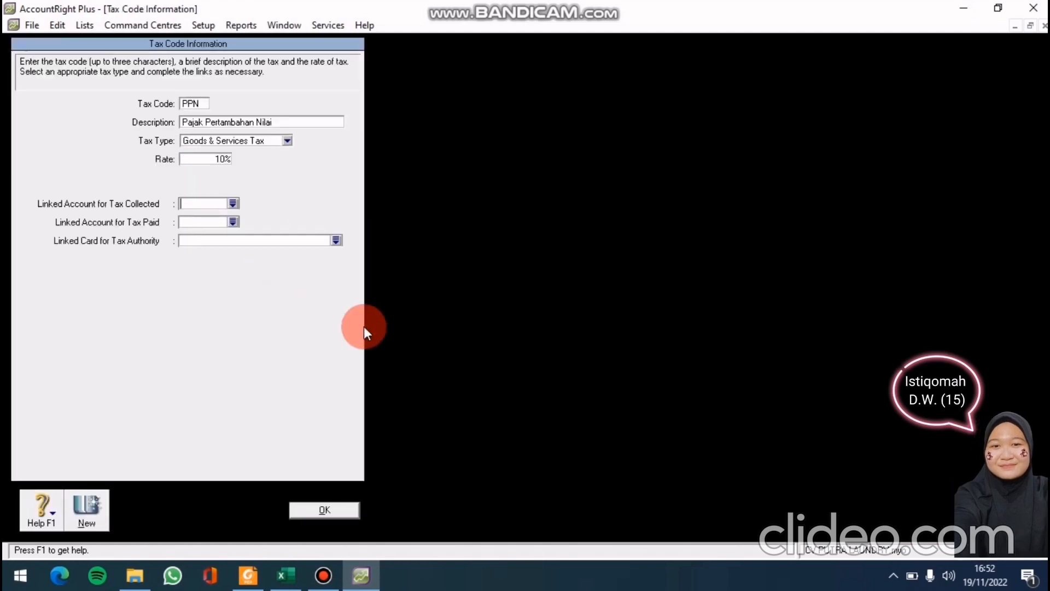
pyautogui.click(232, 204)
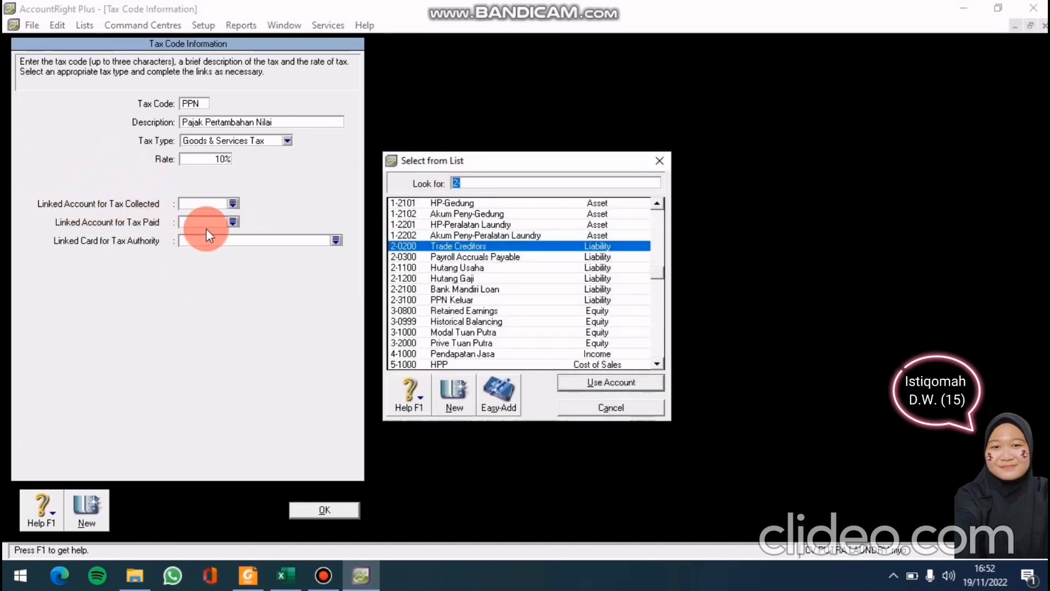
pyautogui.click(485, 294)
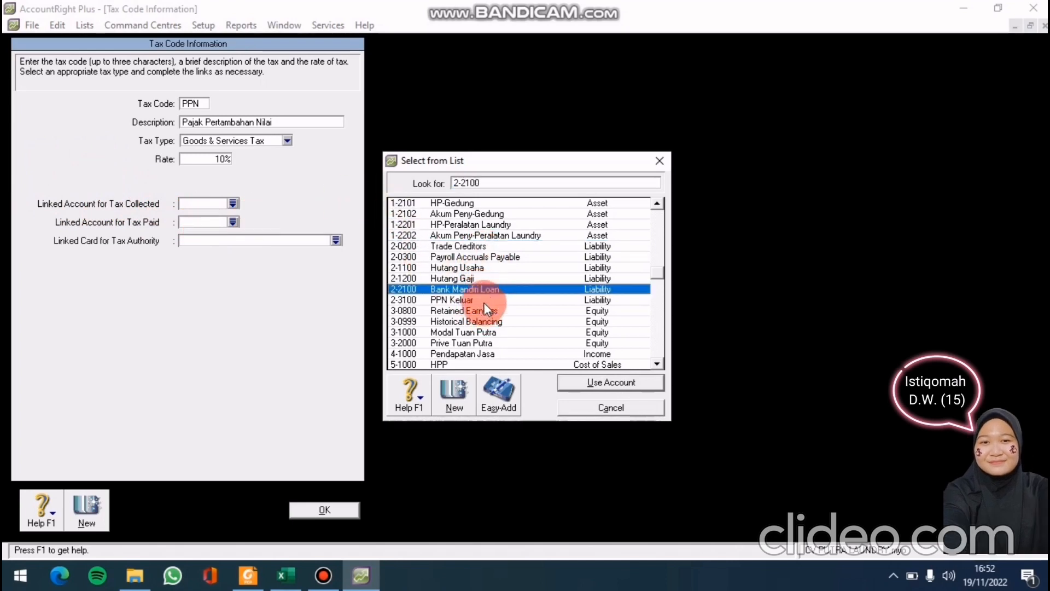
pyautogui.click(483, 301)
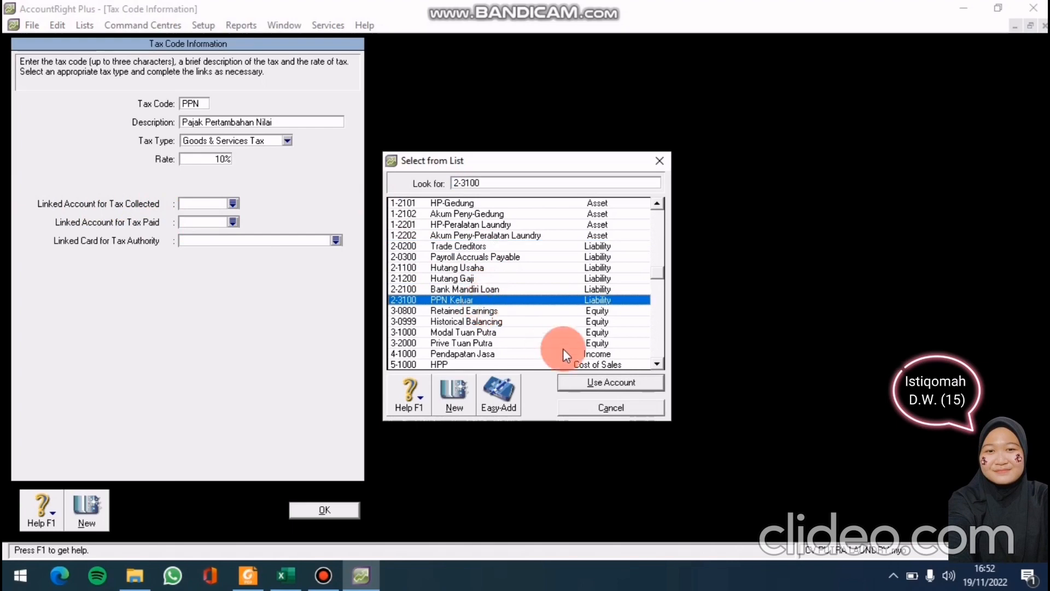
pyautogui.click(619, 382)
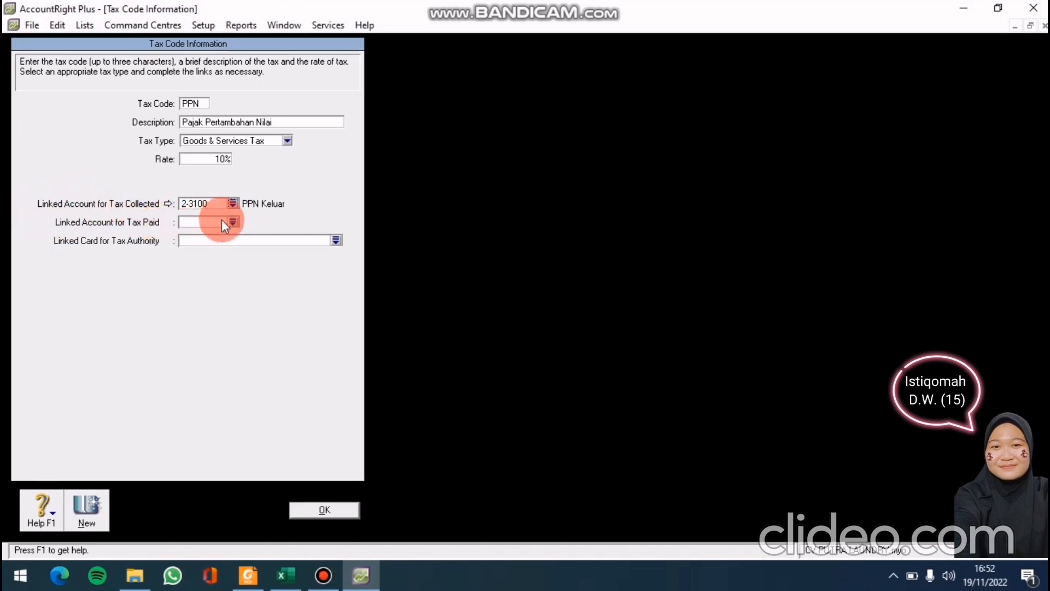
pyautogui.click(235, 221)
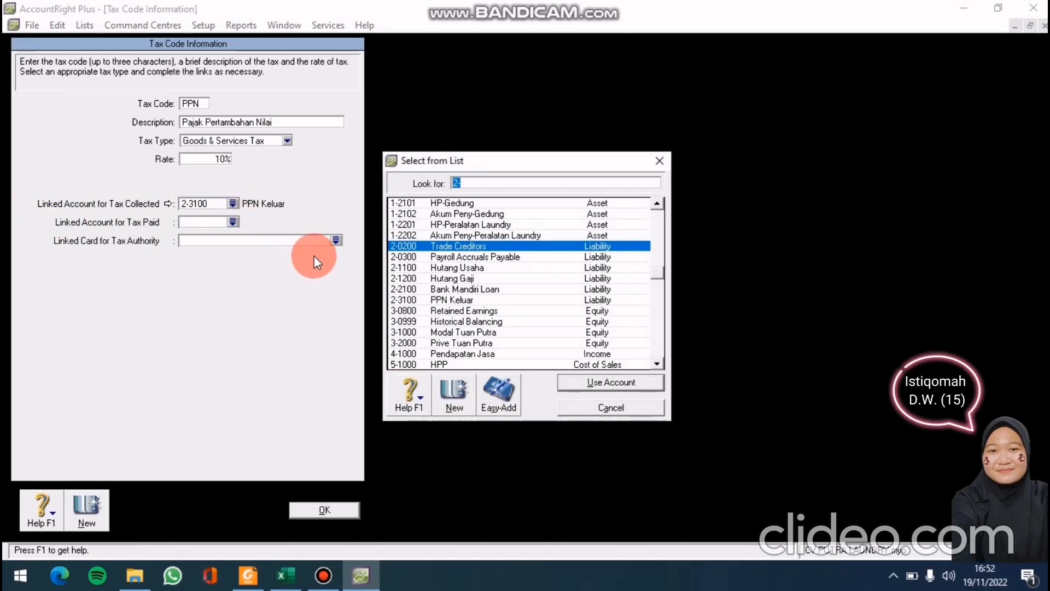
pyautogui.click(490, 185)
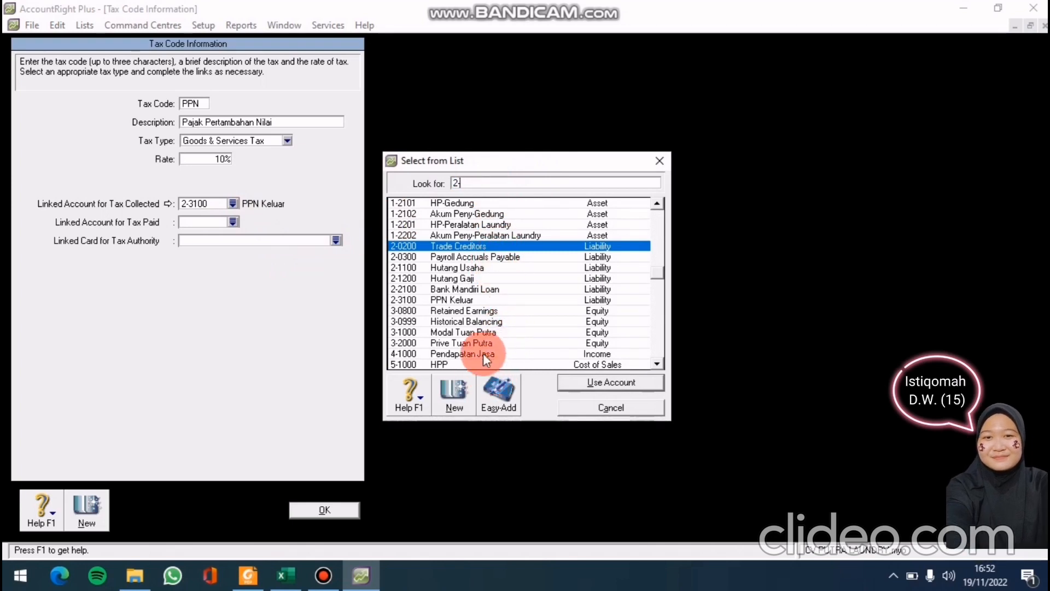
# Create and save Long Term Liability account 2-3200 named PPN Masuk
pyautogui.click(451, 409)
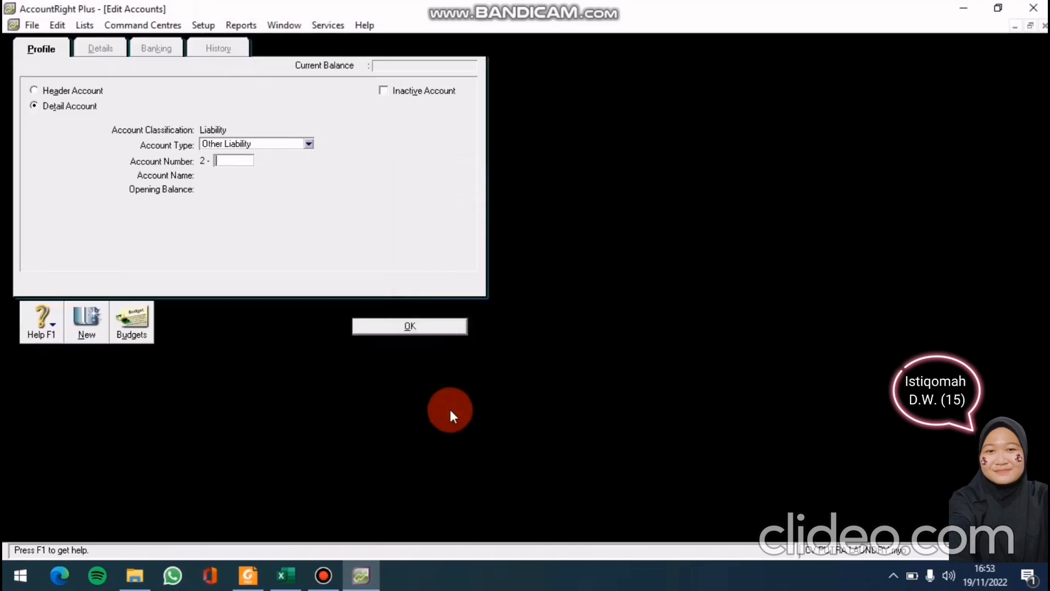
pyautogui.click(310, 144)
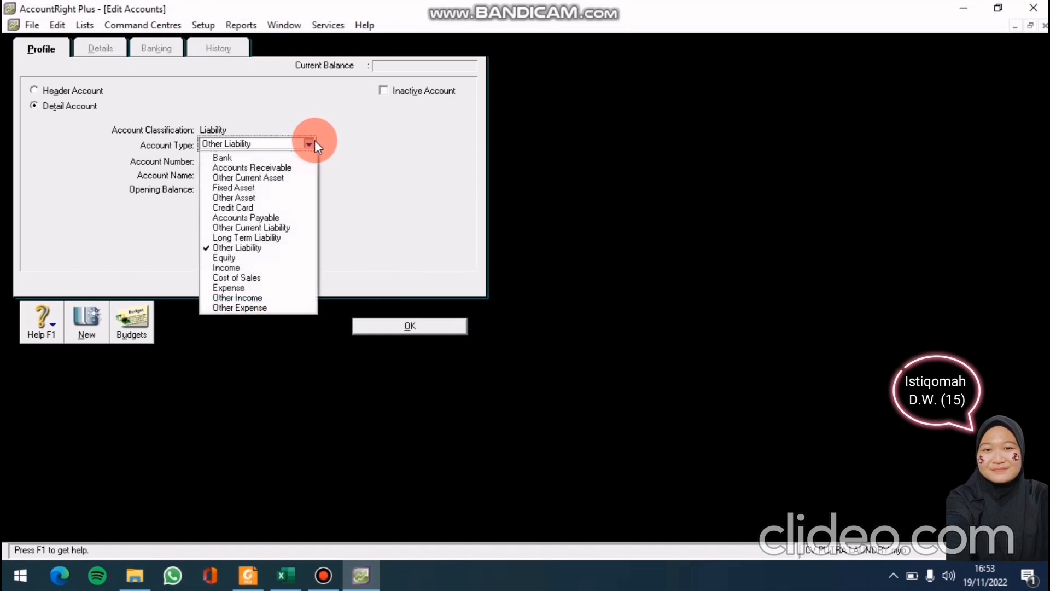
pyautogui.click(258, 237)
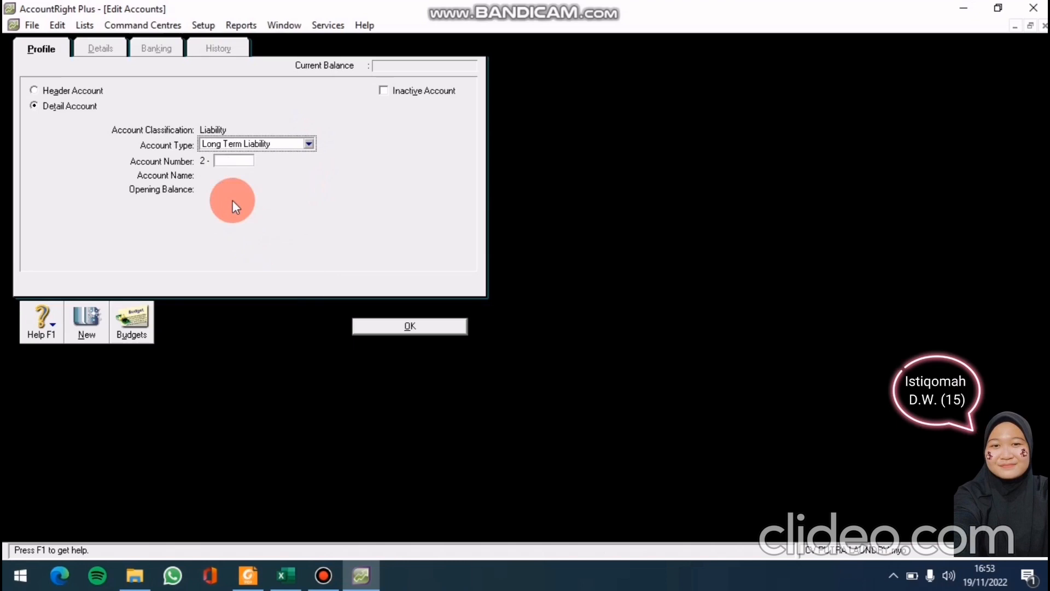
pyautogui.click(225, 161)
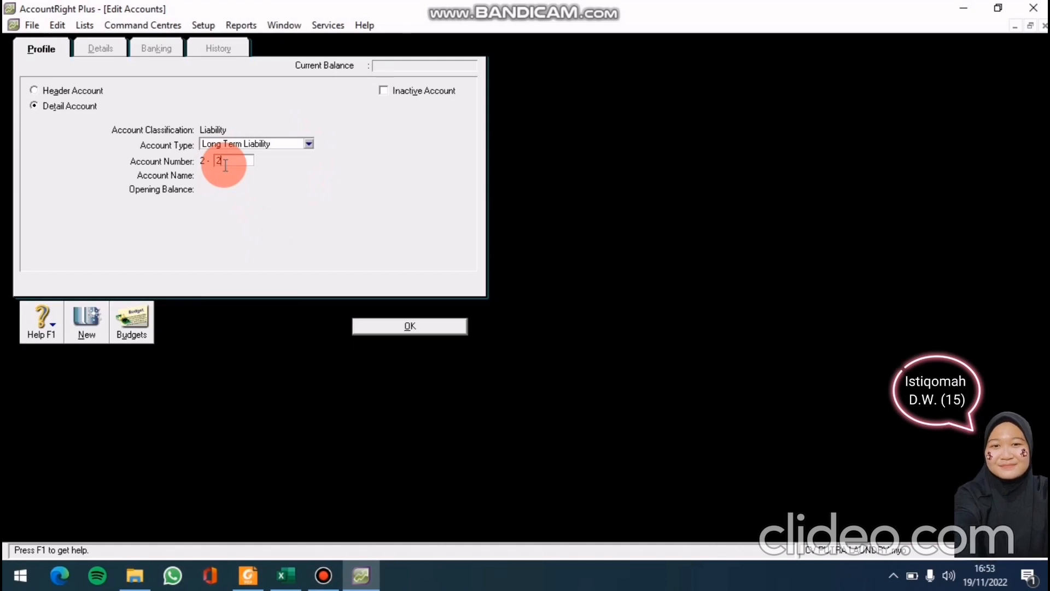
pyautogui.write('3200')
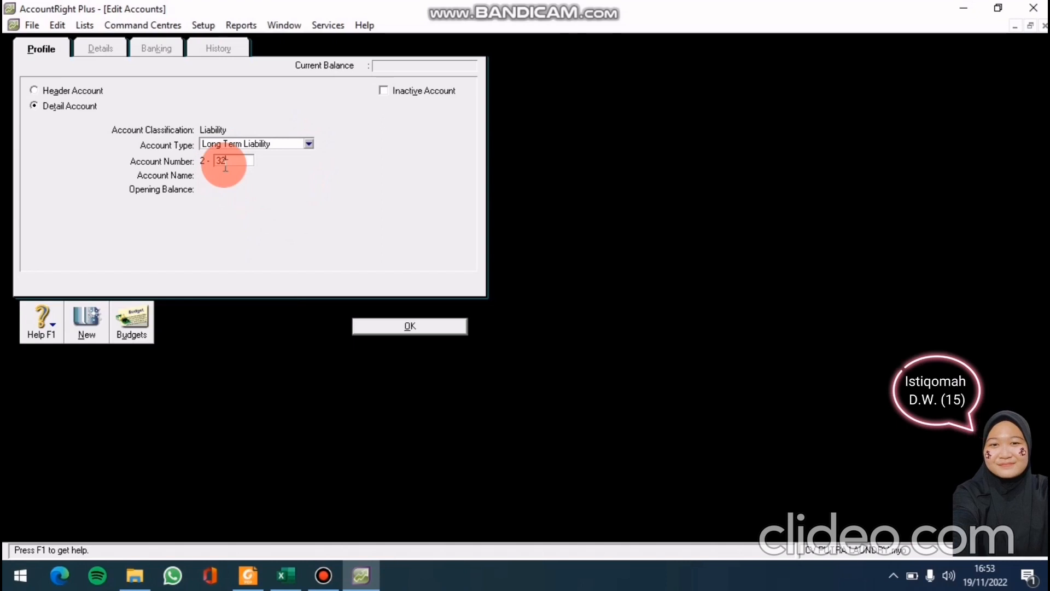
pyautogui.press('Tab')
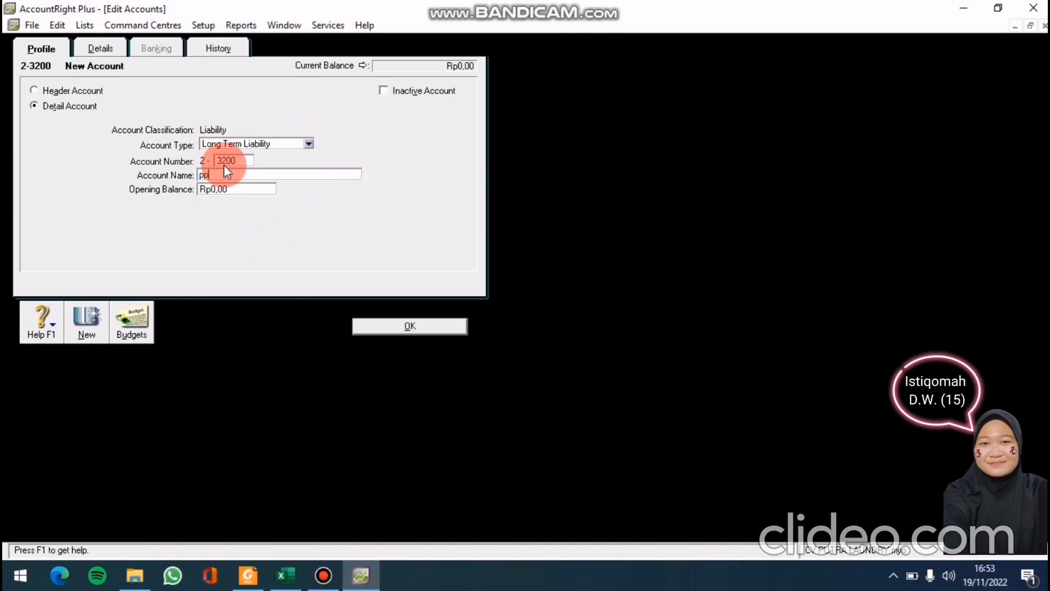
pyautogui.write('PP')
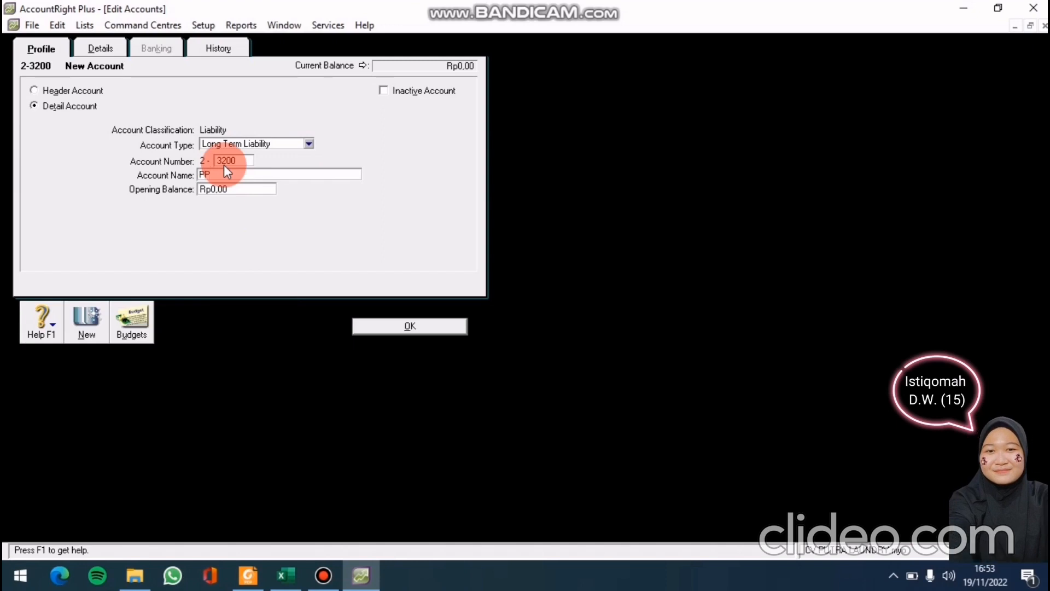
pyautogui.write('N Masuk')
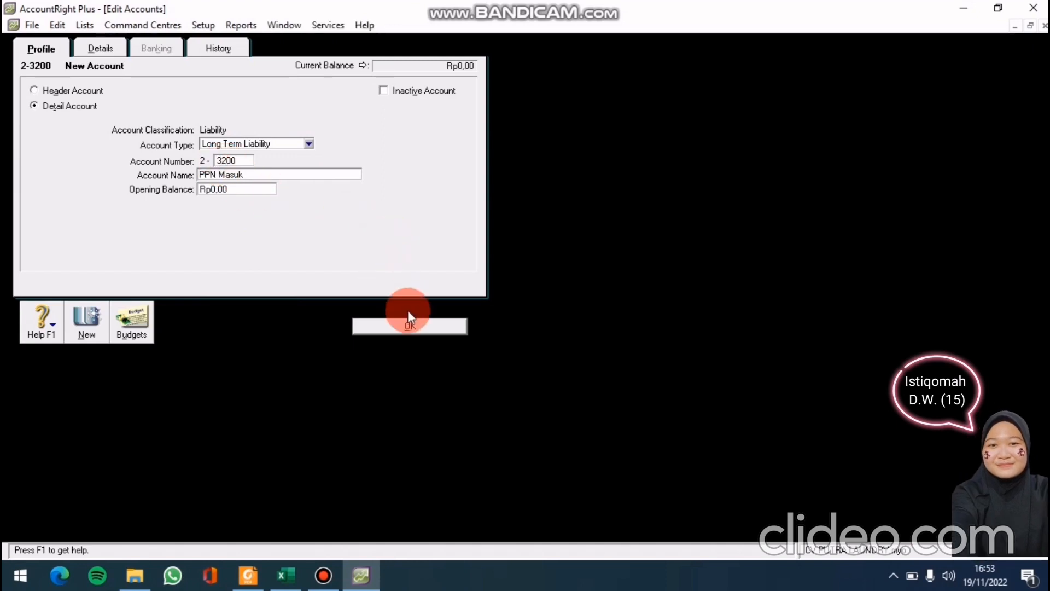
pyautogui.click(409, 326)
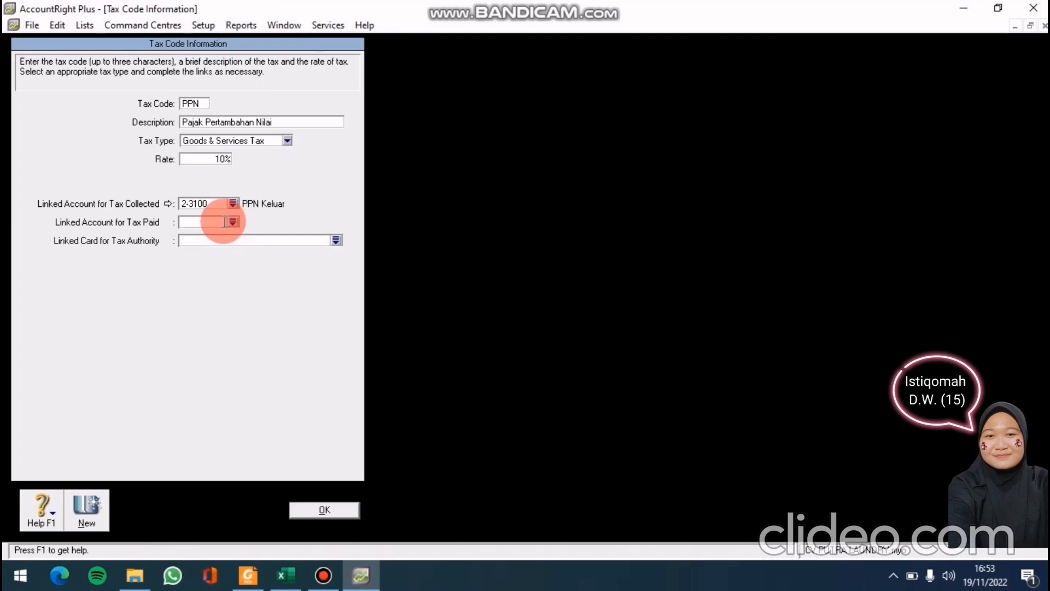
# Link 2-3200 PPN Masuk as PPN's tax-paid account, save the tax code, and close the list
pyautogui.click(232, 221)
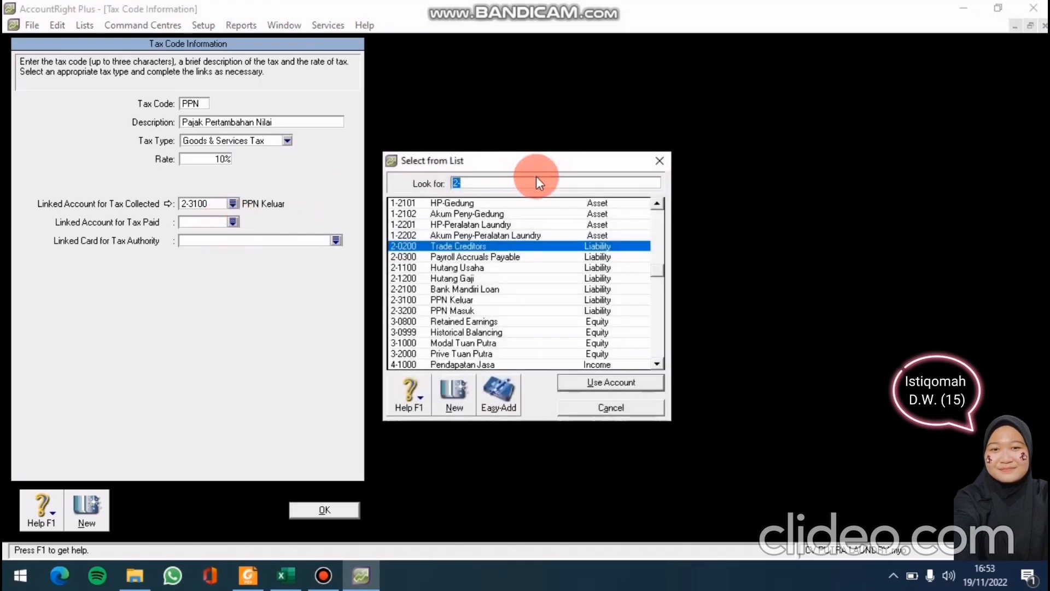
pyautogui.click(485, 309)
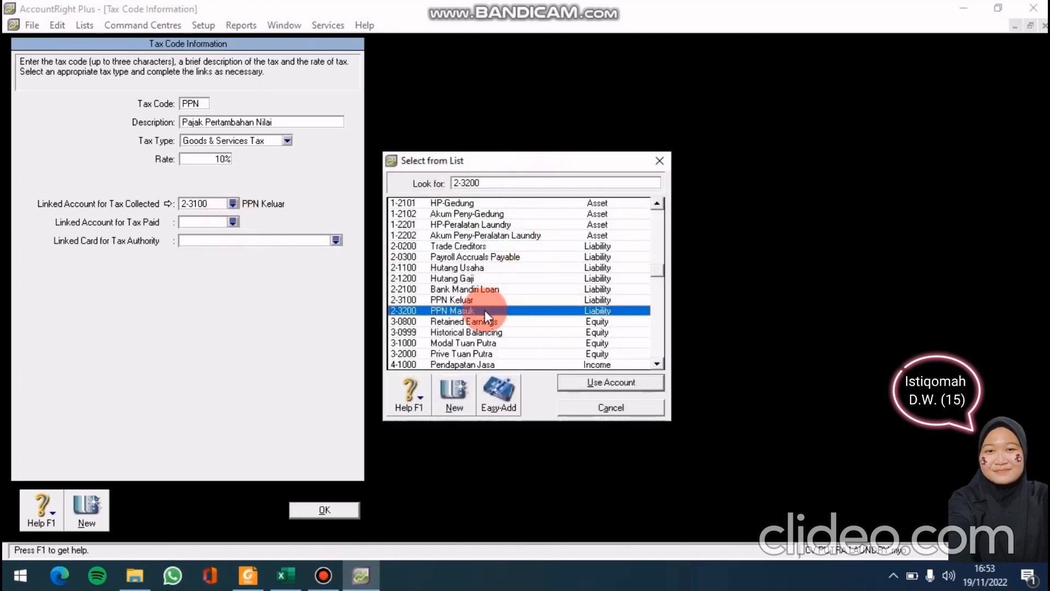
pyautogui.click(588, 384)
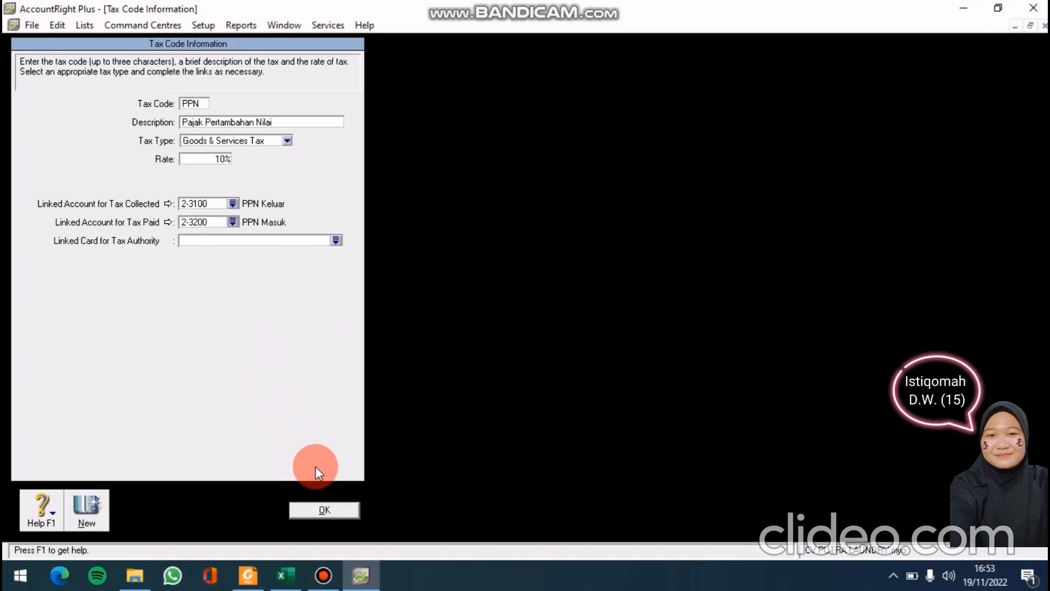
pyautogui.click(323, 513)
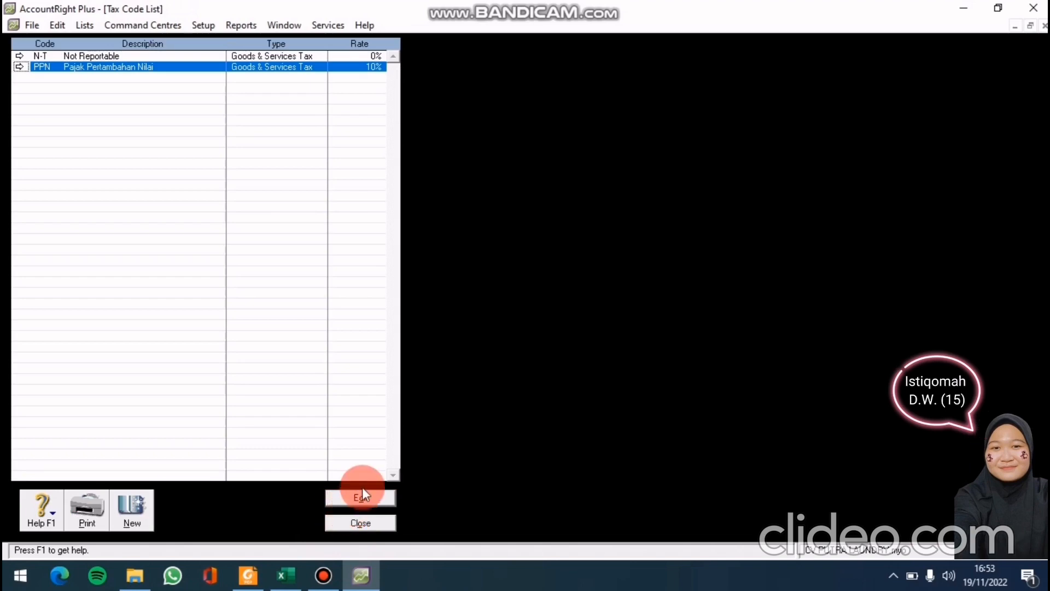
pyautogui.click(354, 519)
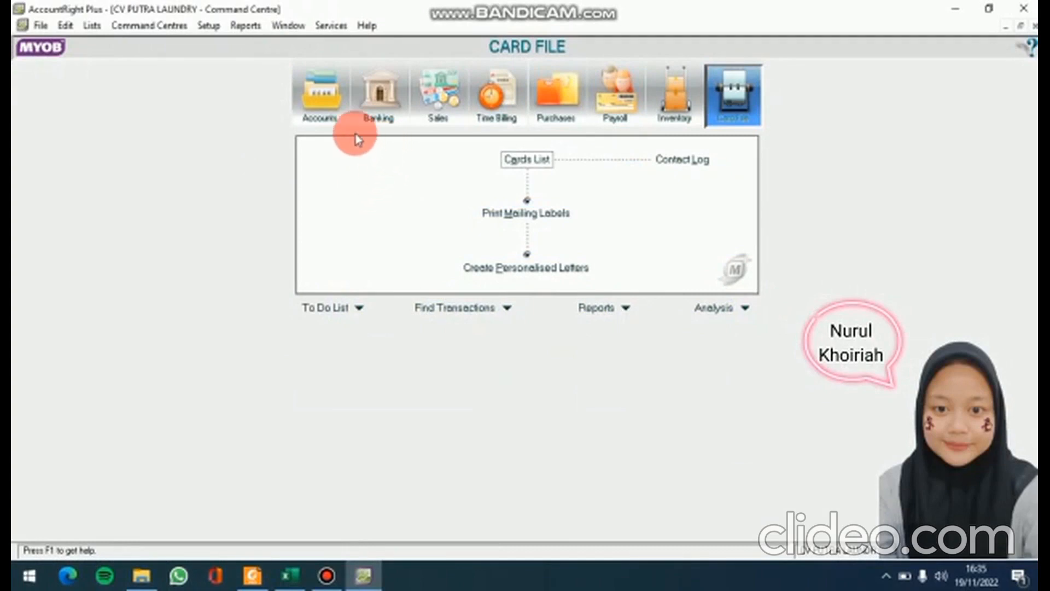
# Set the Electronic Payments bank account to 1-1102 Kas Di Bank in Accounts & Banking linked accounts
pyautogui.click(213, 28)
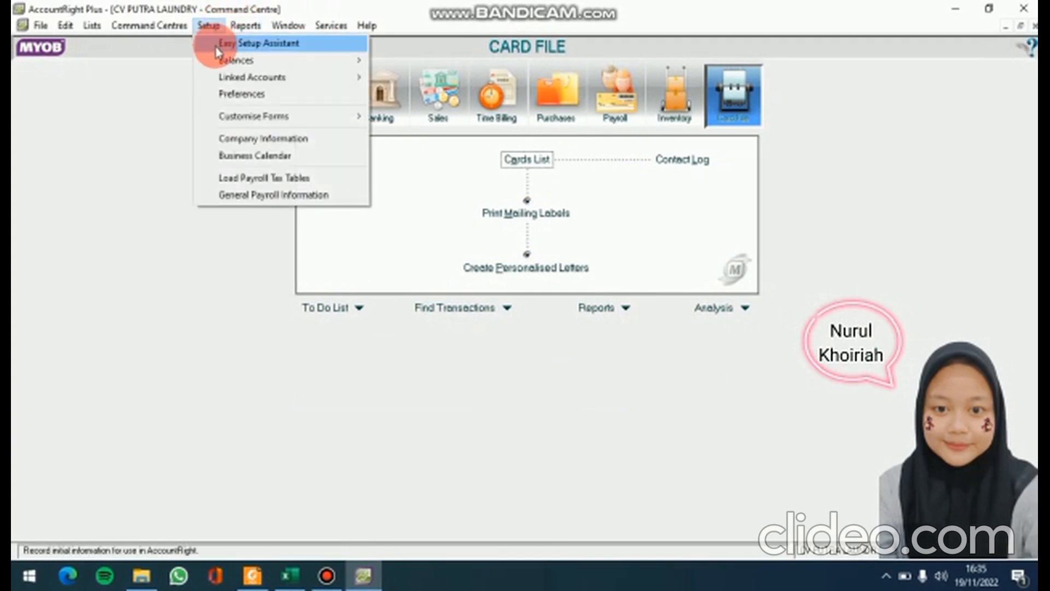
pyautogui.moveTo(232, 81)
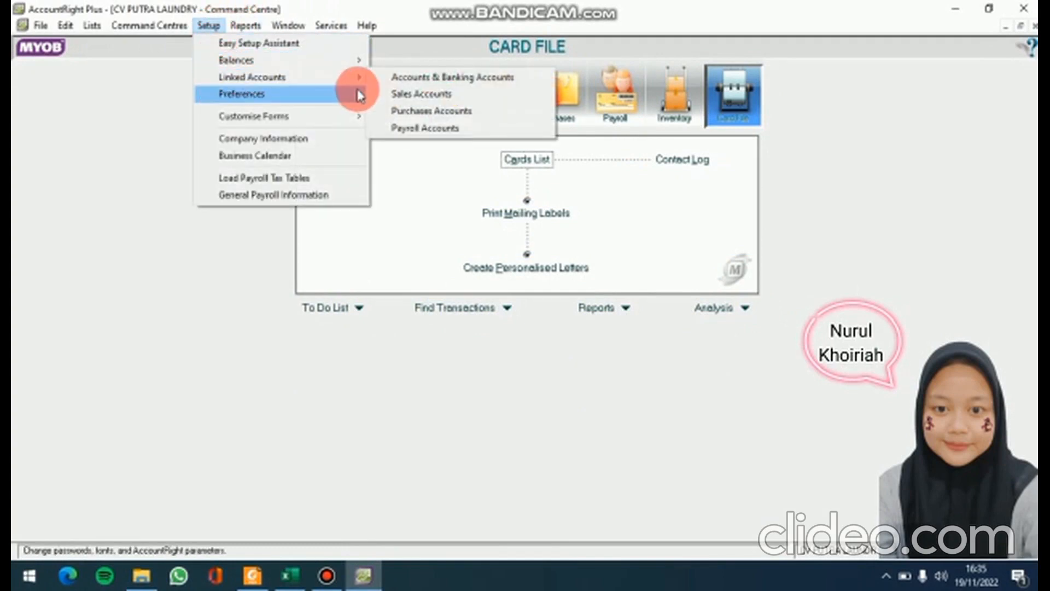
pyautogui.click(407, 78)
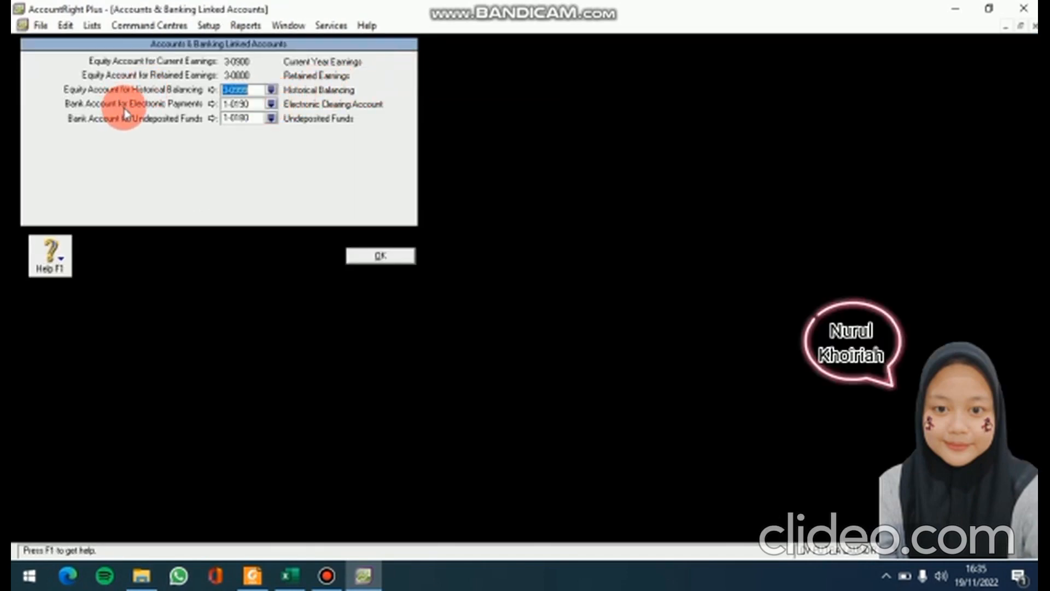
pyautogui.click(271, 103)
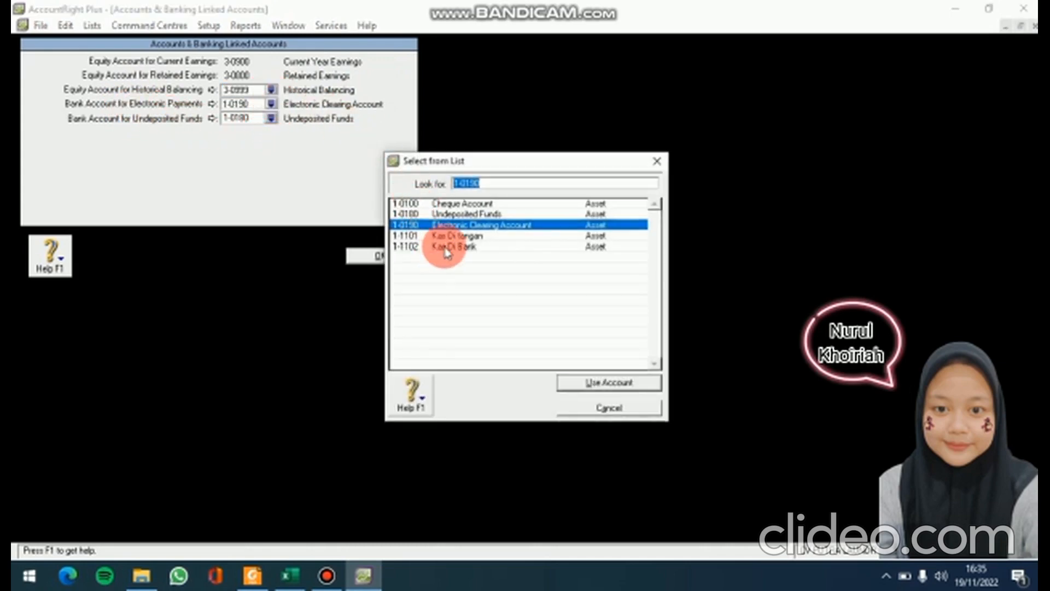
pyautogui.write('1-1102')
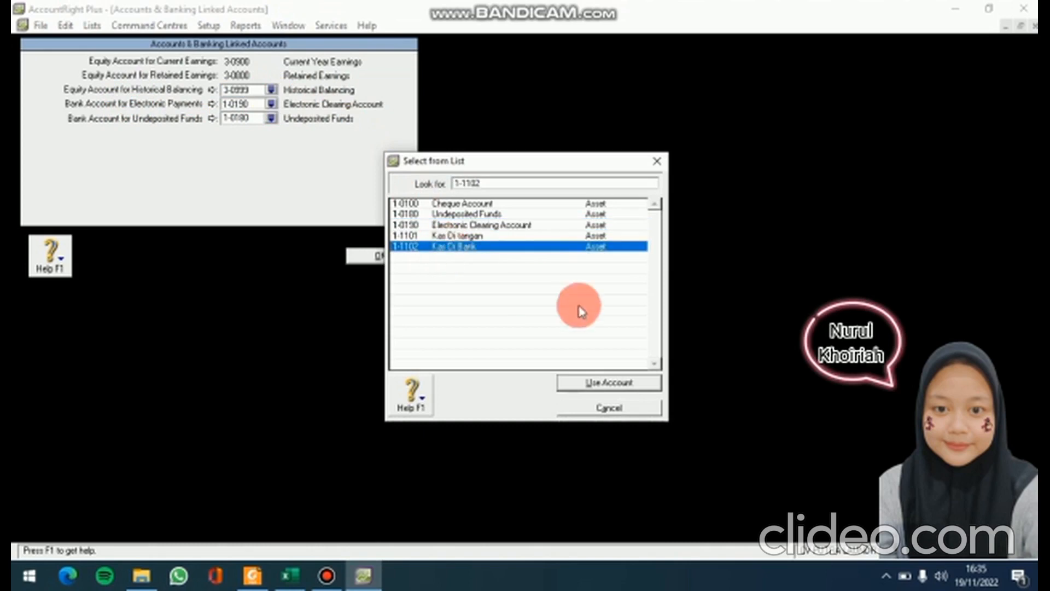
pyautogui.click(641, 384)
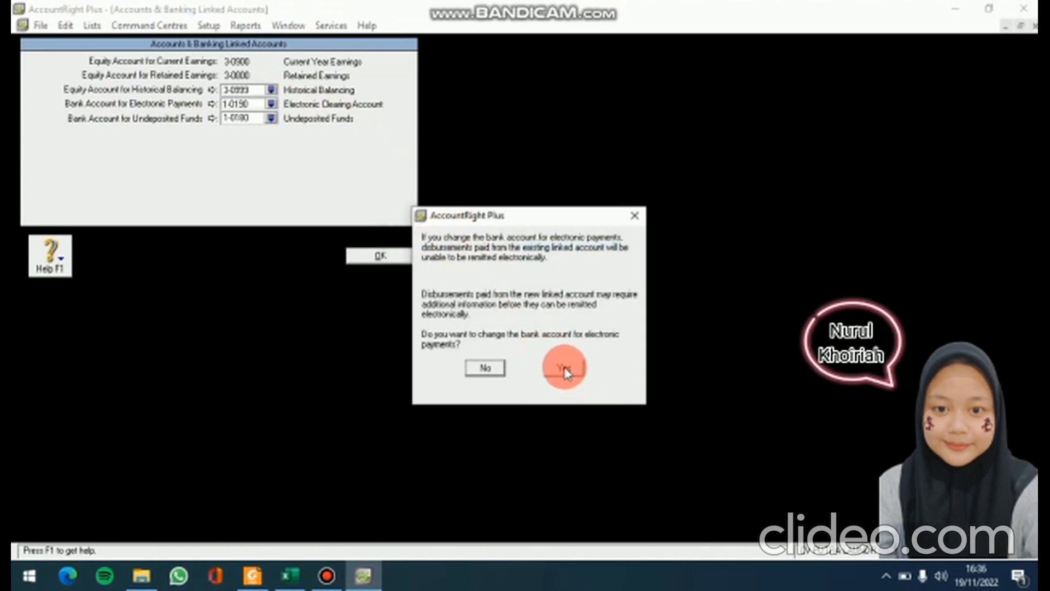
pyautogui.click(565, 370)
pyautogui.click(405, 259)
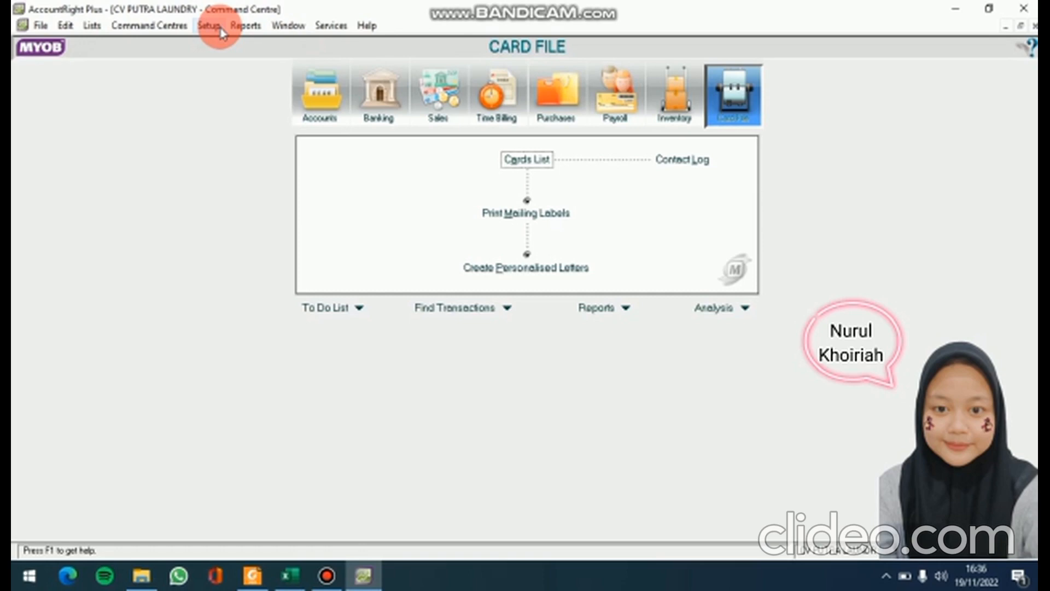
pyautogui.click(221, 31)
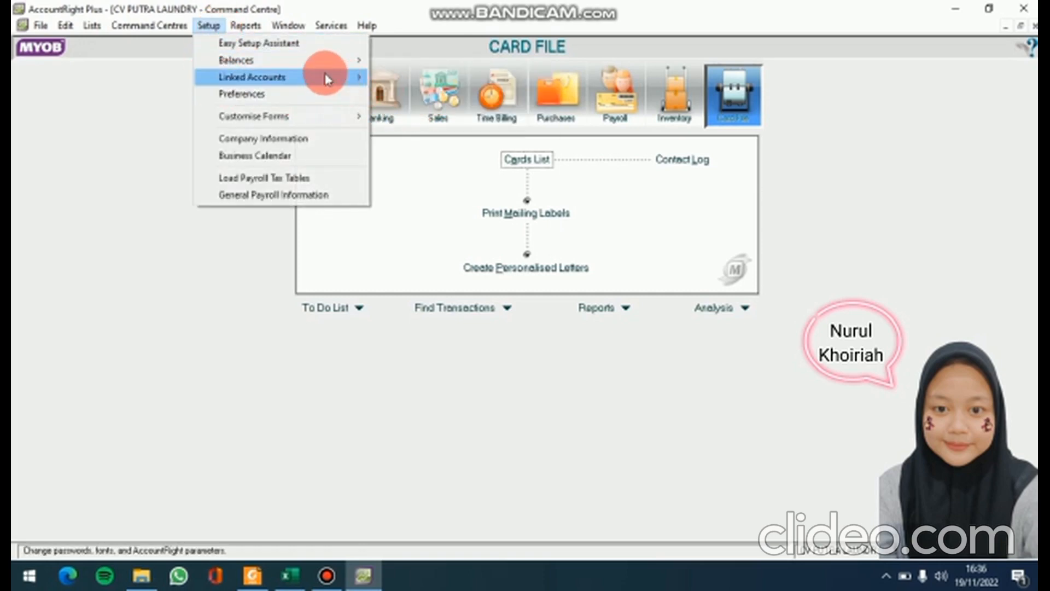
# Set sales linked accounts: receivables to 1-1200 Piutang Usaha, customer receipts to 1-1102 Kas Di Bank
pyautogui.click(421, 94)
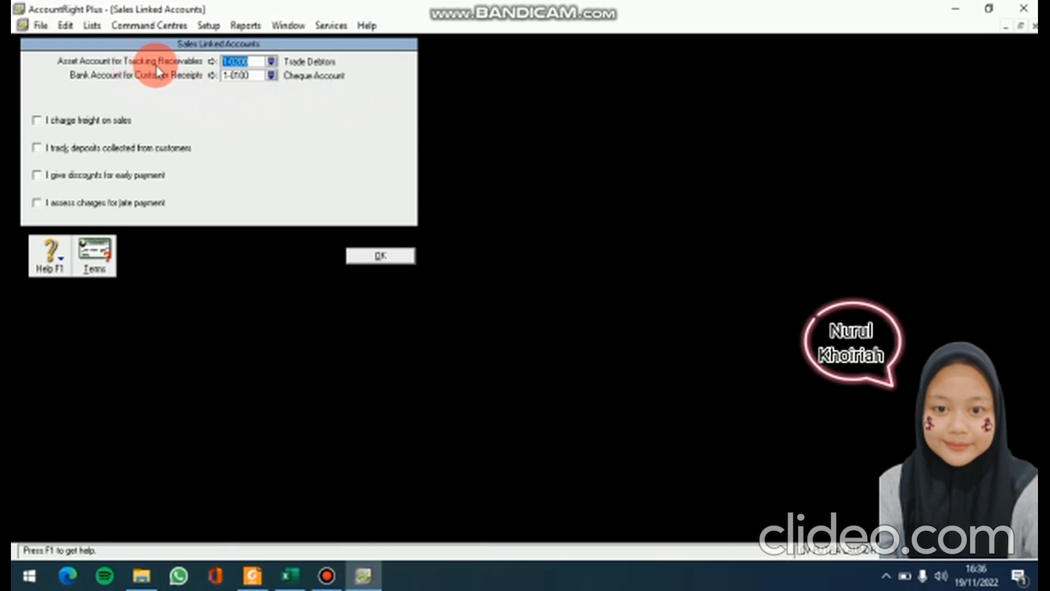
pyautogui.click(272, 61)
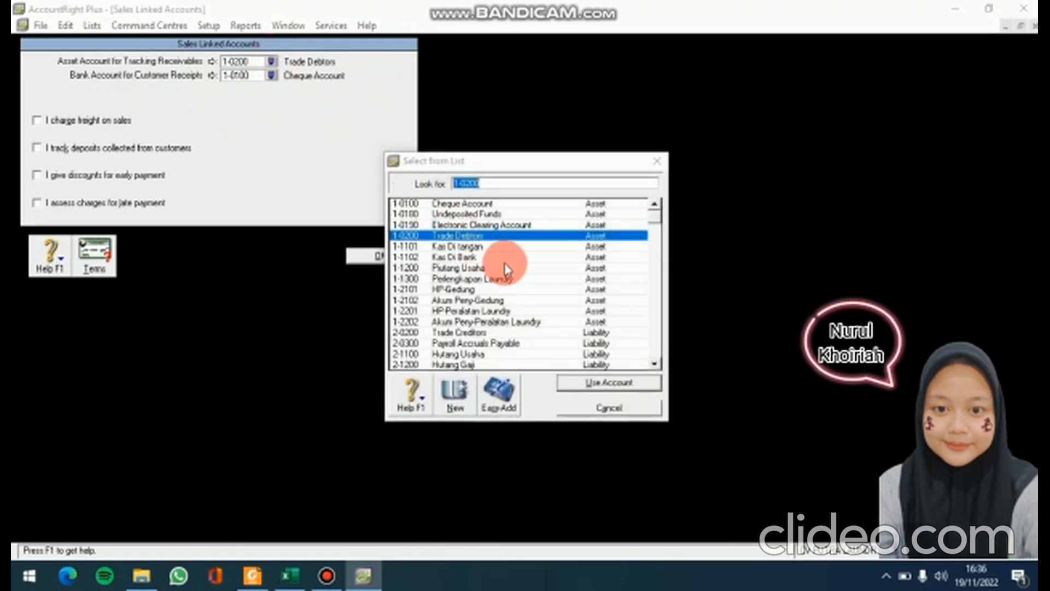
pyautogui.scroll(-7, 658, 368)
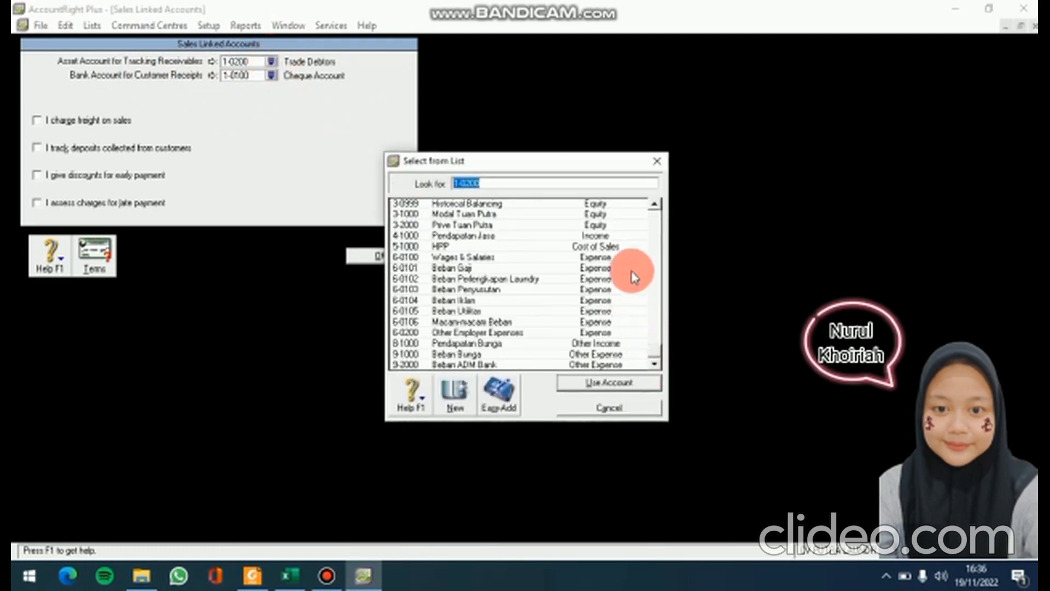
pyautogui.click(654, 205)
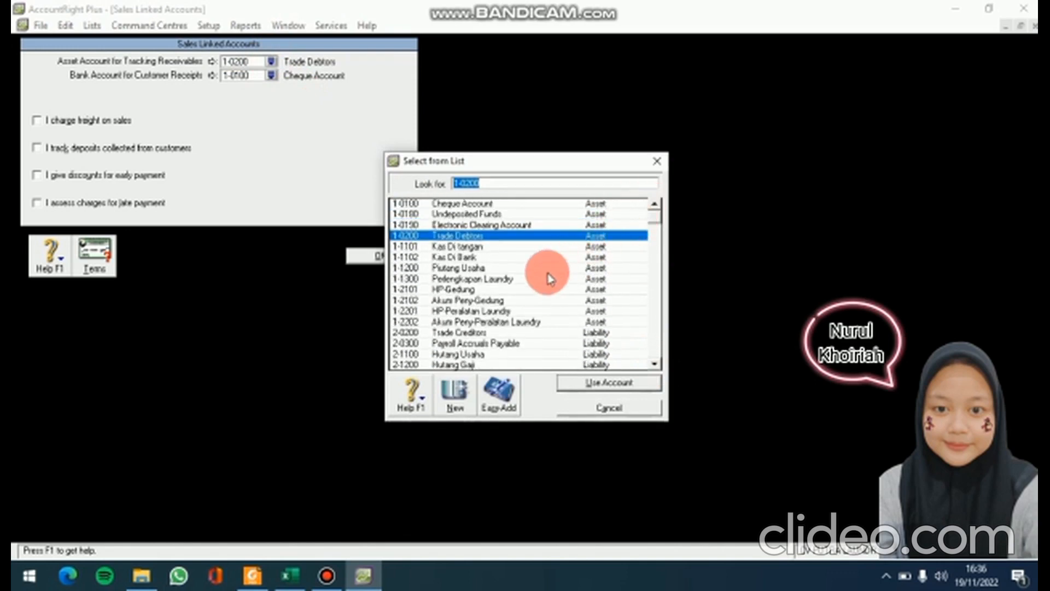
pyautogui.click(529, 268)
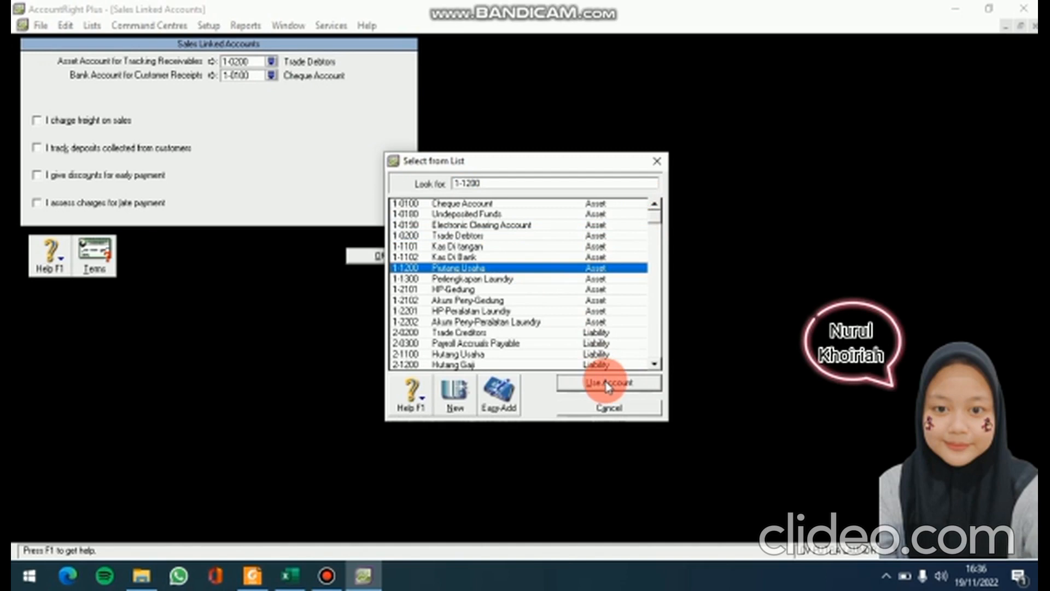
pyautogui.click(608, 383)
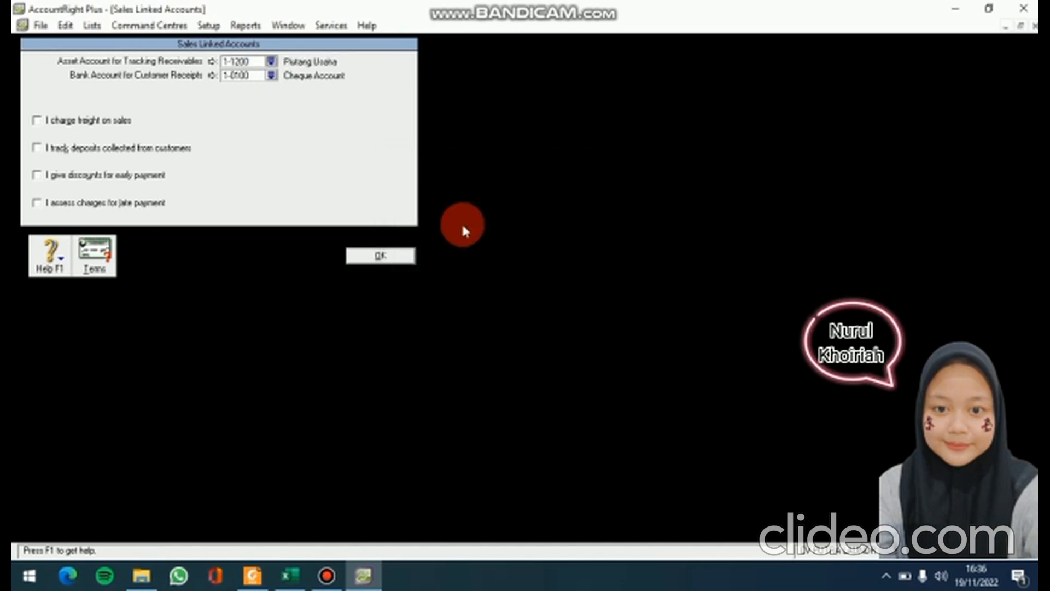
pyautogui.click(271, 75)
pyautogui.click(495, 246)
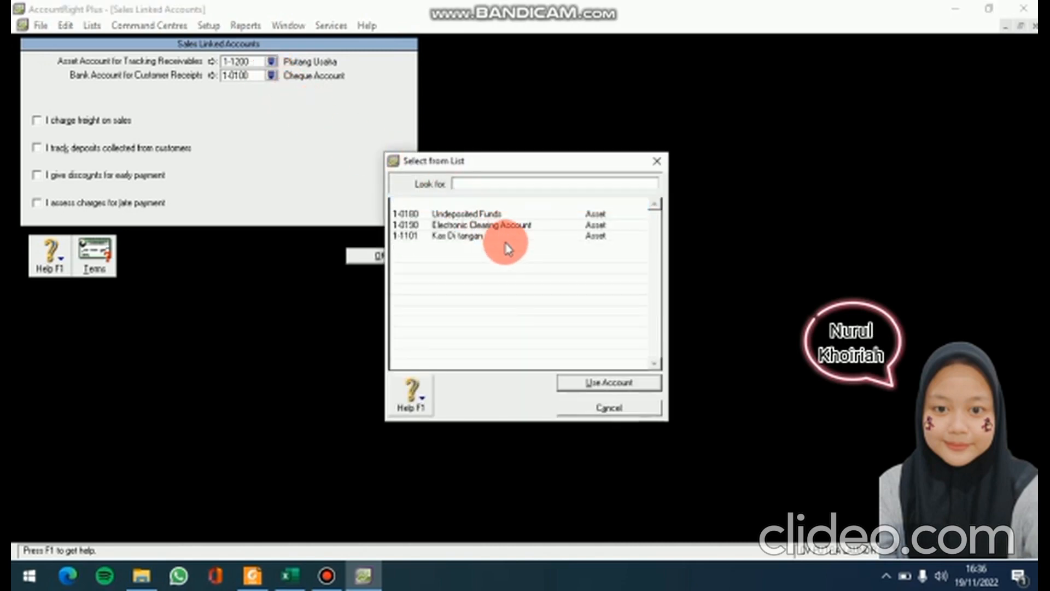
pyautogui.click(629, 383)
pyautogui.click(392, 253)
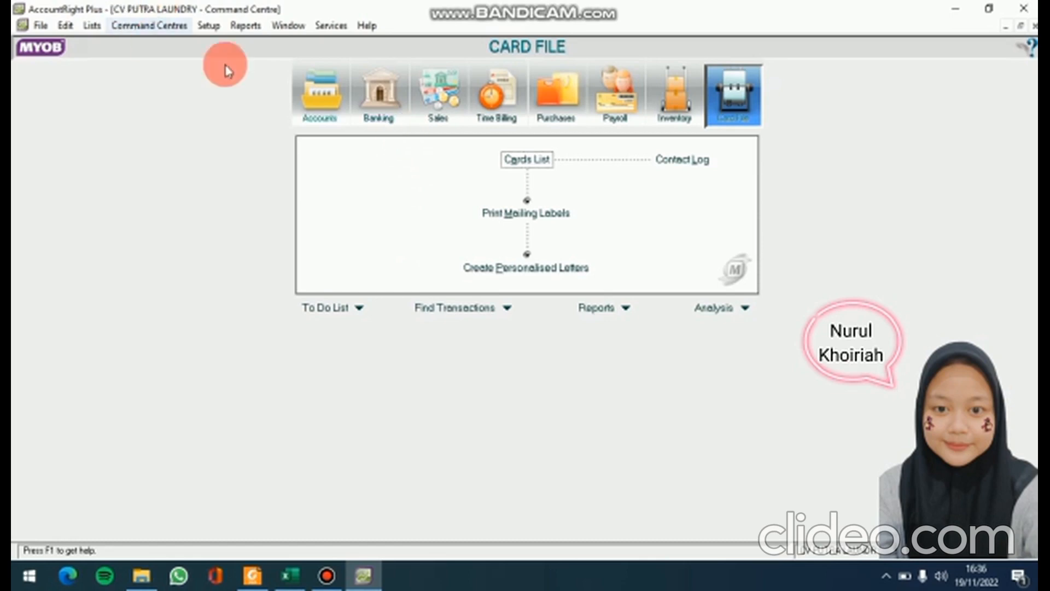
# Set purchases linked accounts: payables to 2-1100 Hutang Usaha, bill payments from 1-1102 Kas Di Bank
pyautogui.click(212, 28)
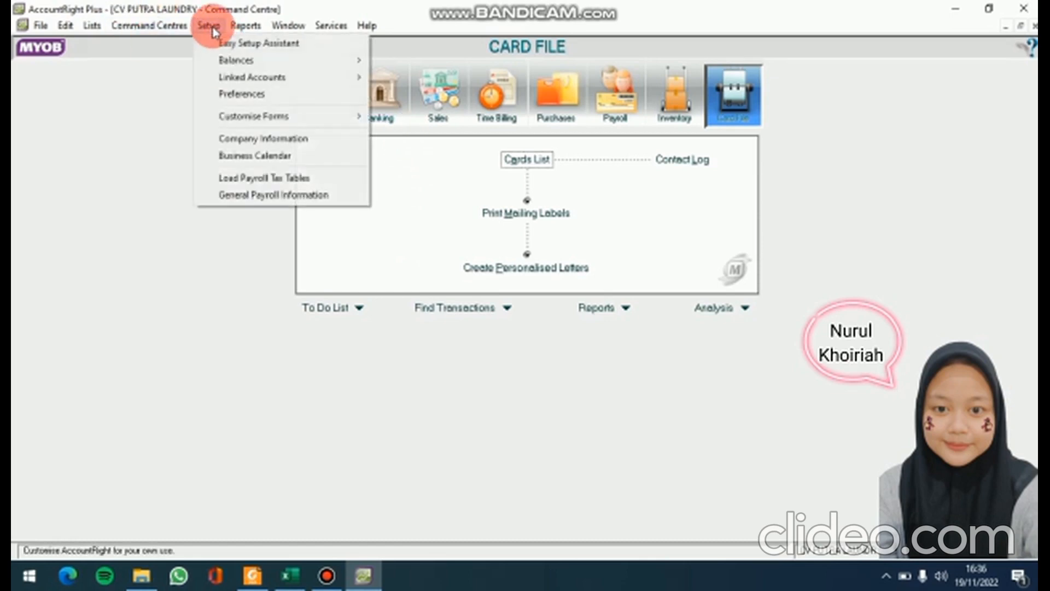
pyautogui.click(257, 85)
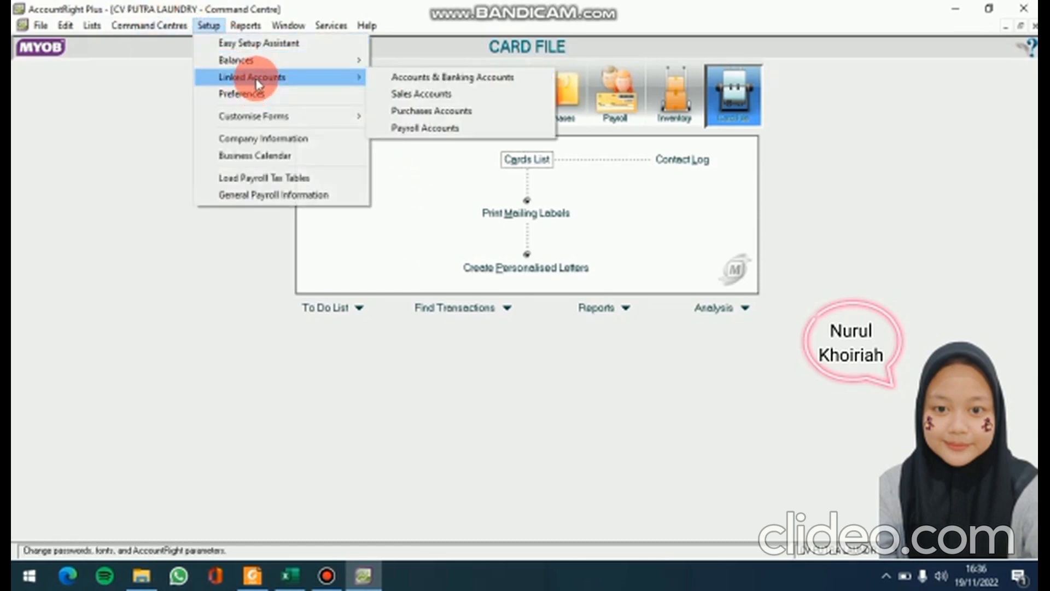
pyautogui.click(424, 116)
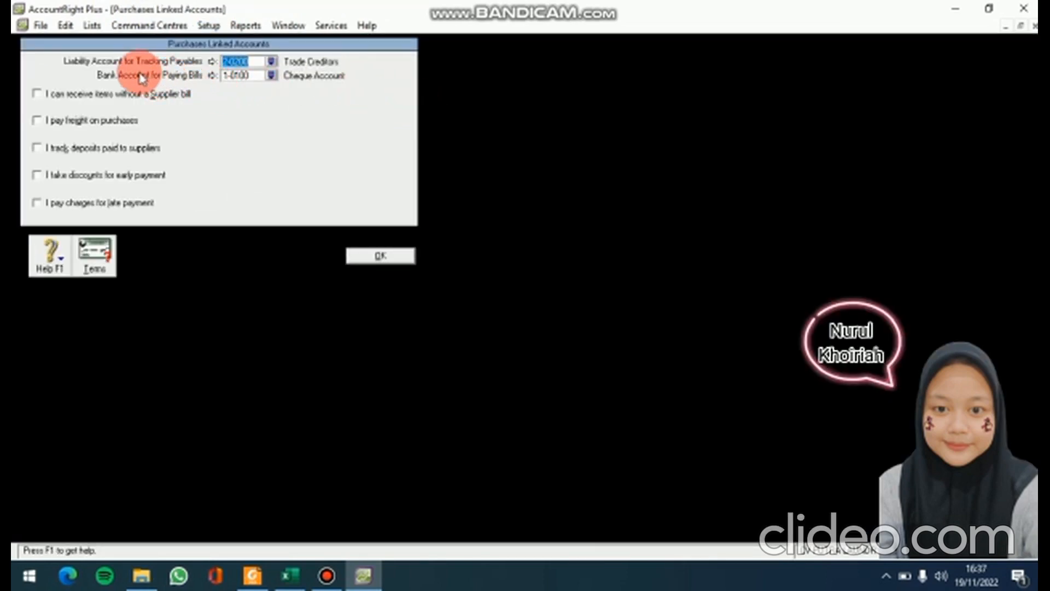
pyautogui.click(272, 62)
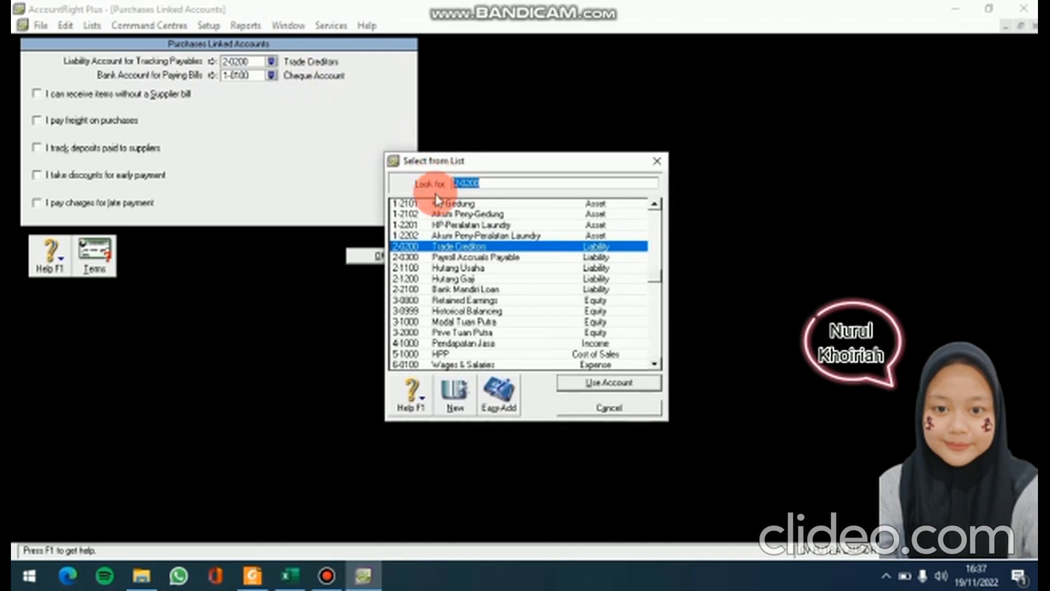
pyautogui.click(506, 270)
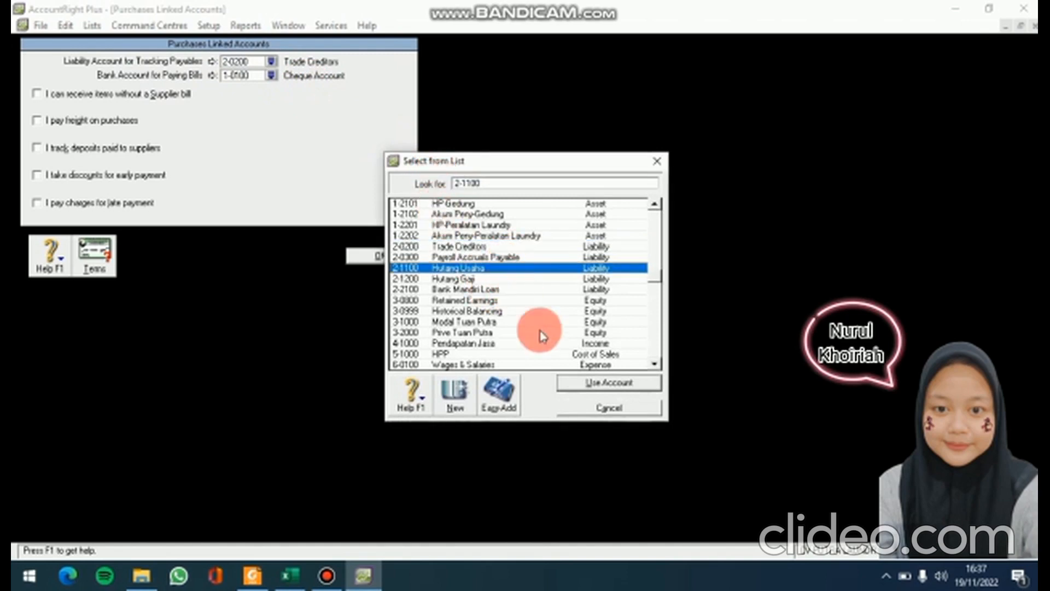
pyautogui.click(618, 383)
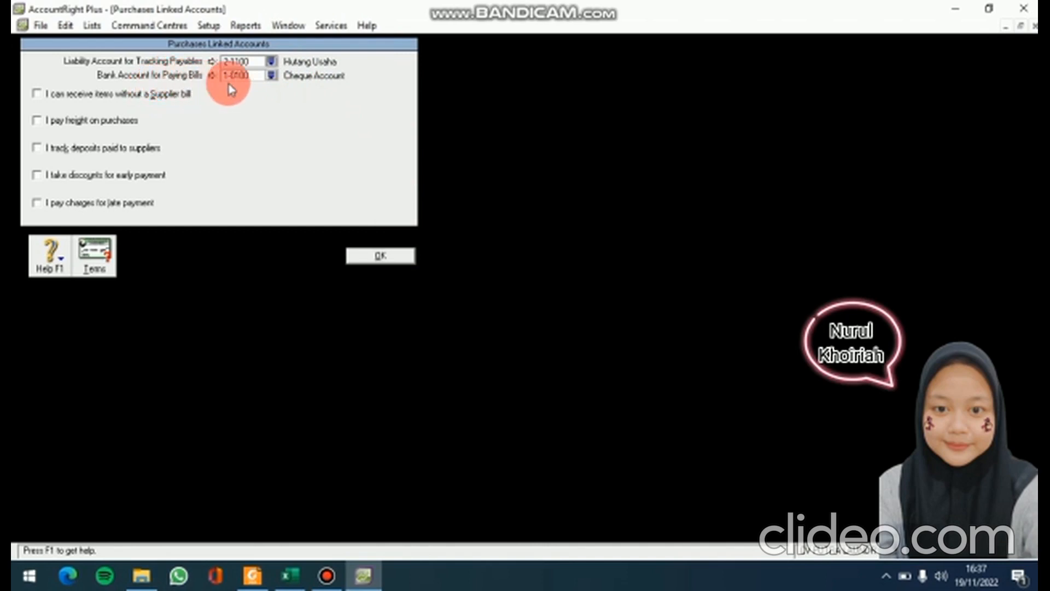
pyautogui.click(270, 75)
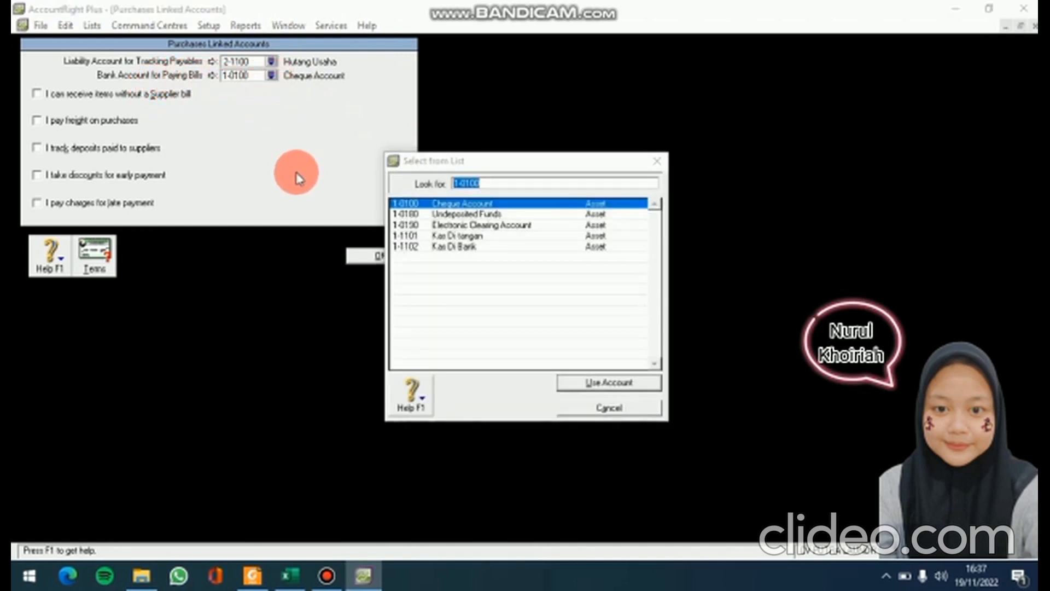
pyautogui.click(484, 247)
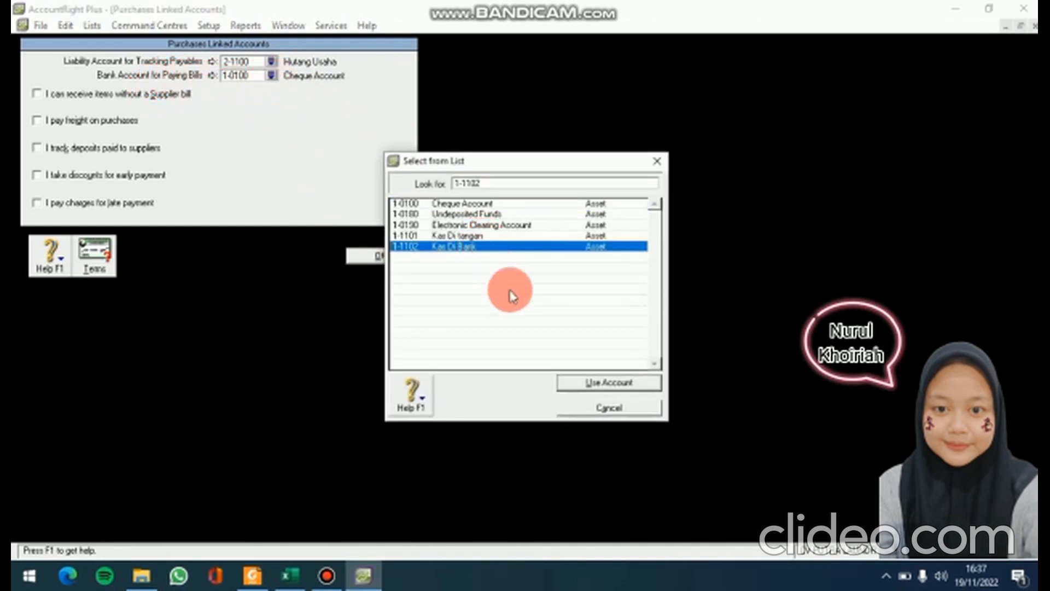
pyautogui.click(597, 377)
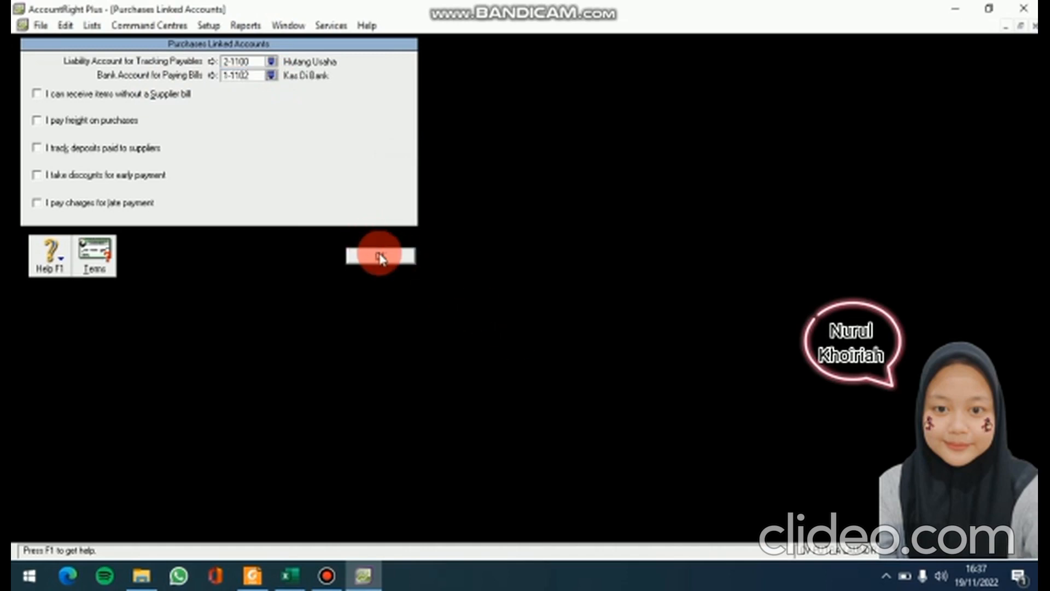
pyautogui.click(381, 257)
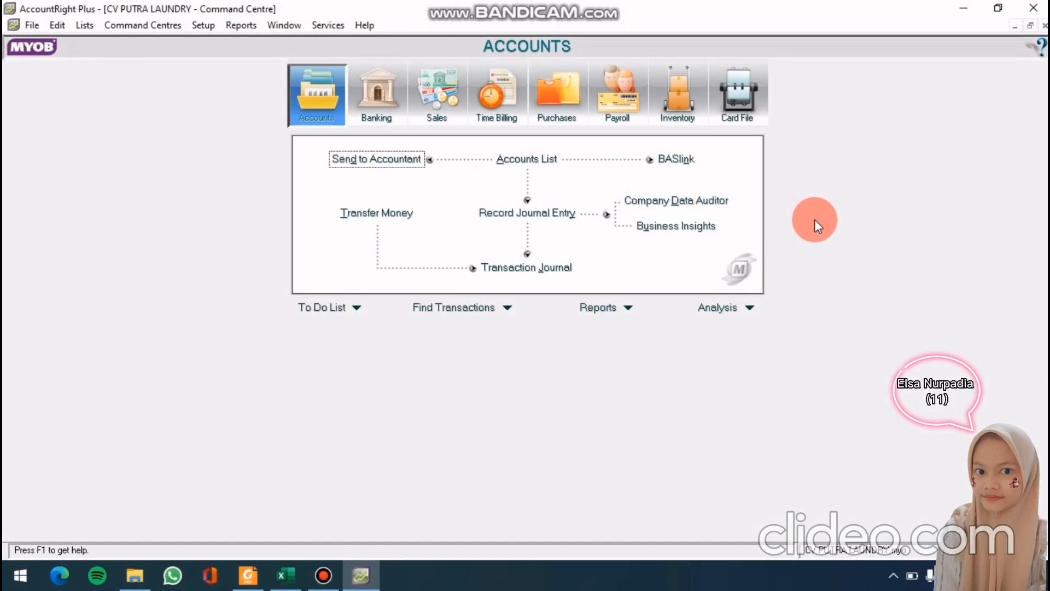
# In the Cards List, add customer card CV. Kharis with card ID C-01
pyautogui.click(747, 112)
pyautogui.click(542, 162)
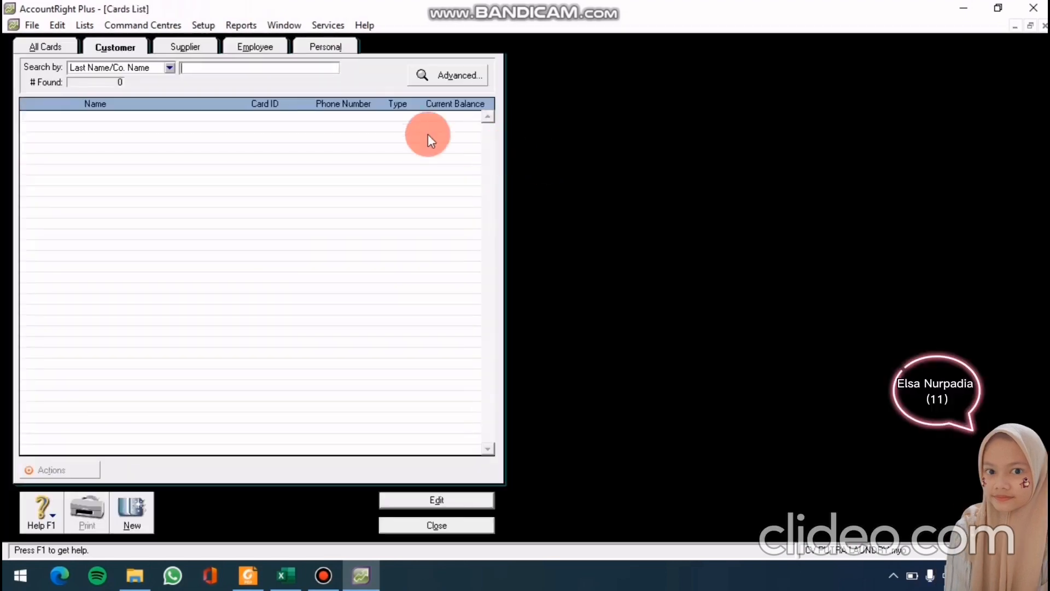
pyautogui.click(191, 65)
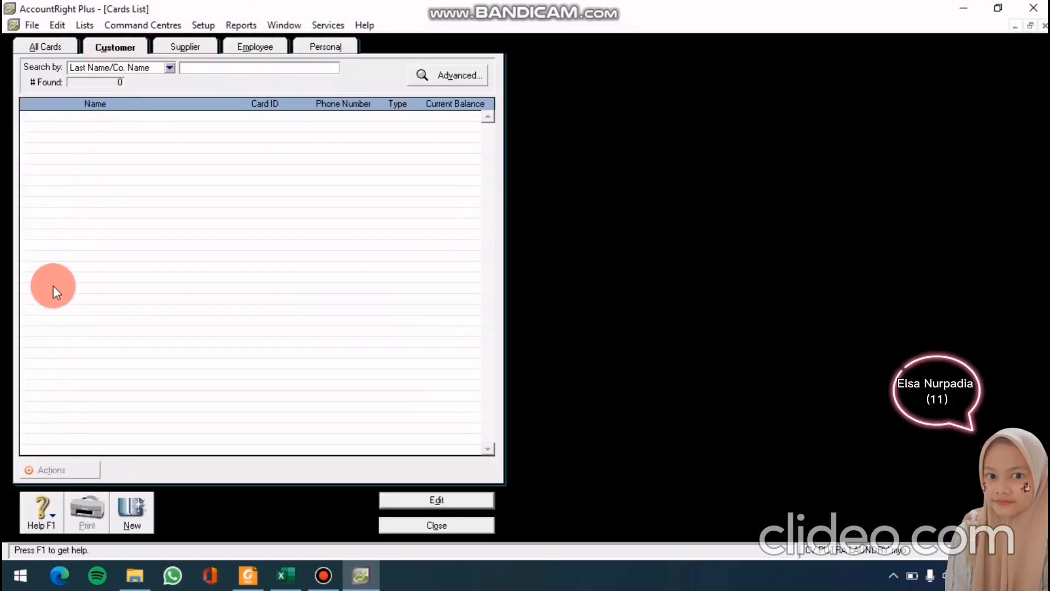
pyautogui.click(139, 518)
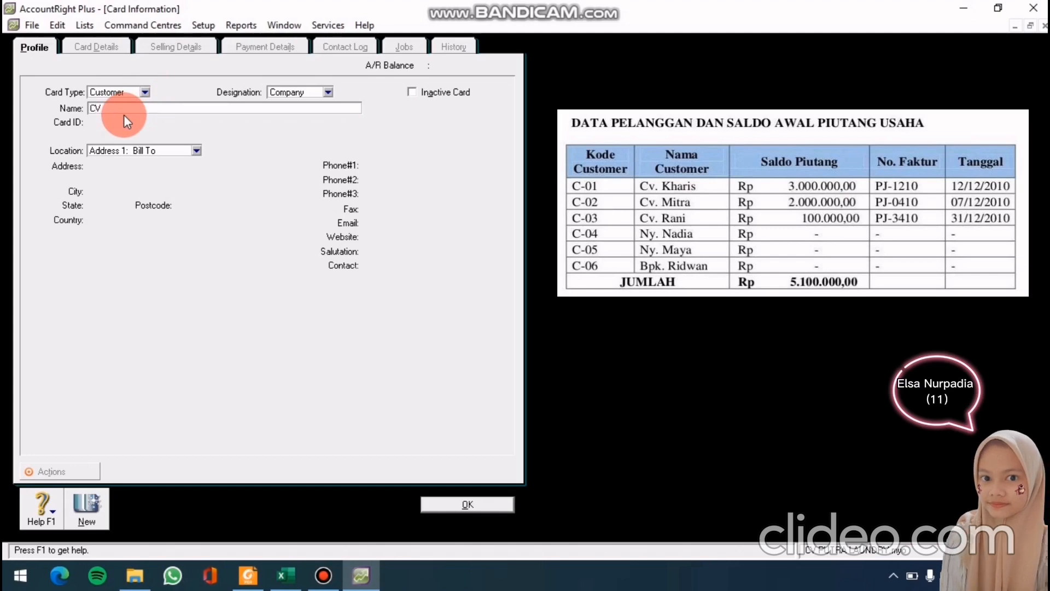
pyautogui.write('. KHn')
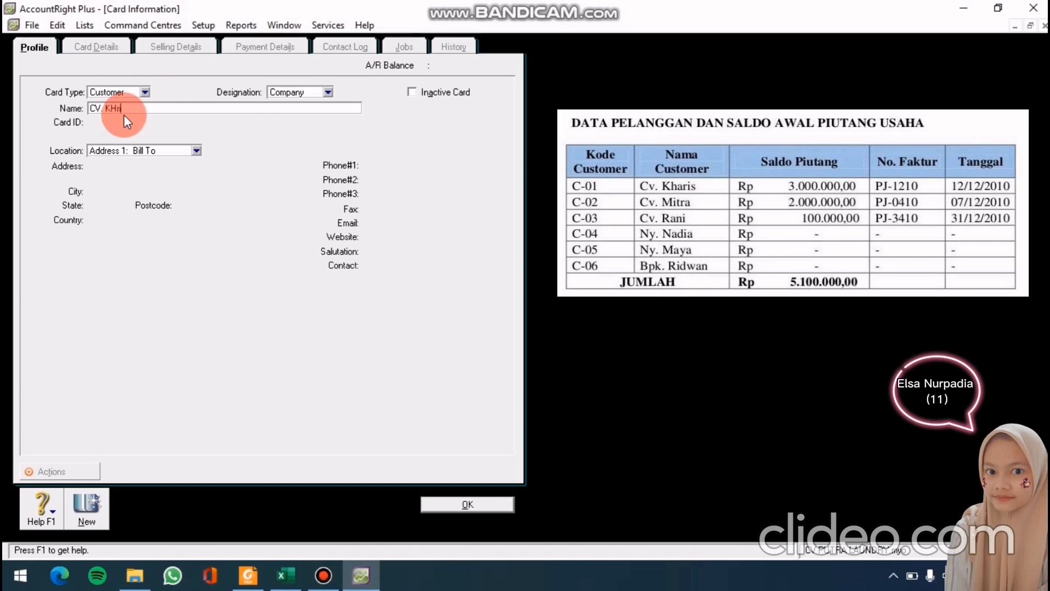
pyautogui.press('BackSpace')
pyautogui.press('BackSpace')
pyautogui.write('h')
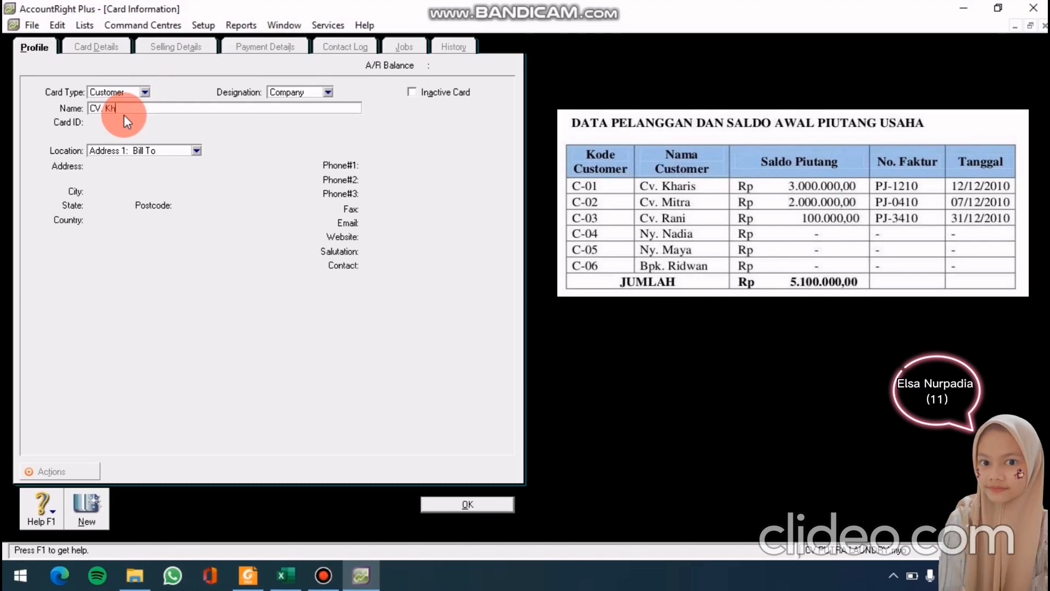
pyautogui.write('aris')
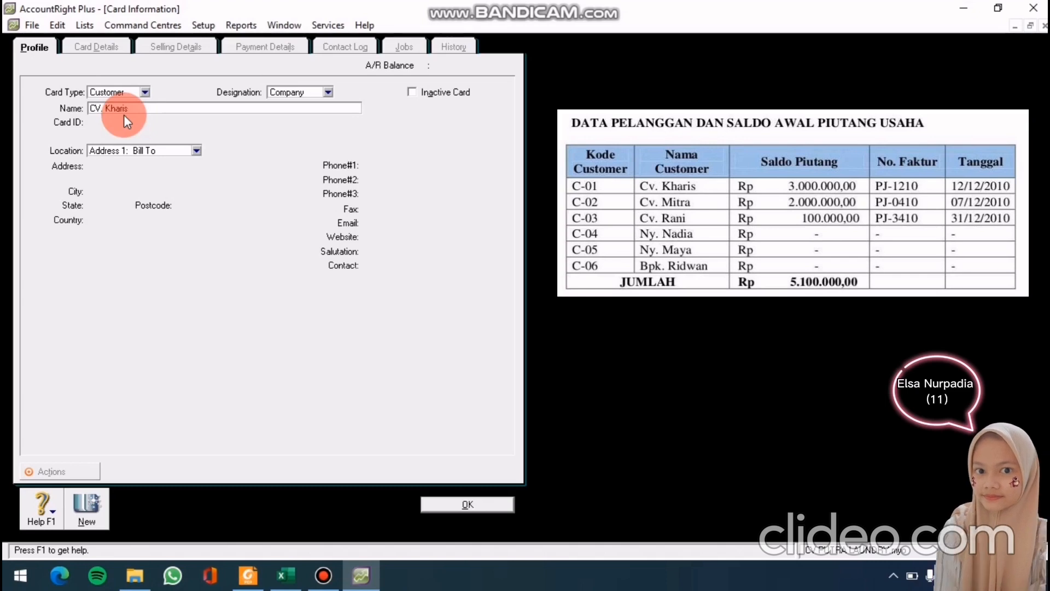
pyautogui.press('Tab')
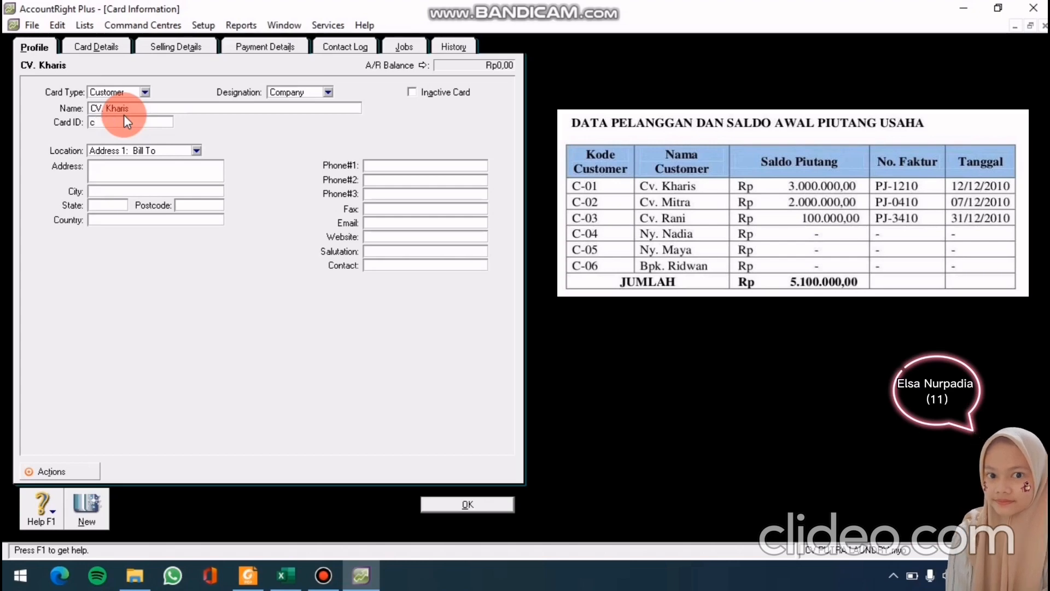
pyautogui.press('BackSpace')
pyautogui.write('C-01')
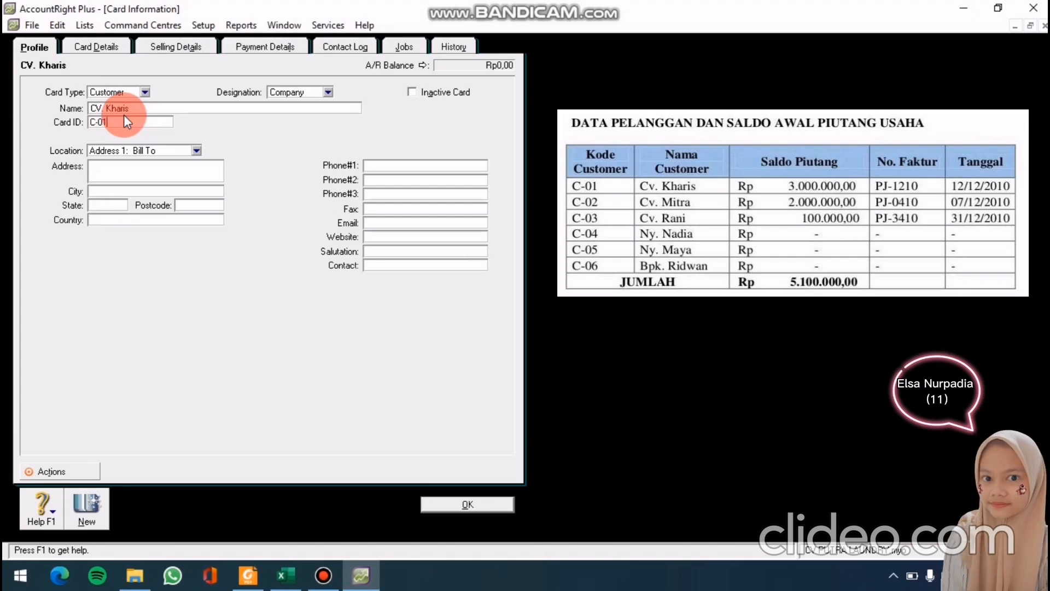
pyautogui.press('Tab')
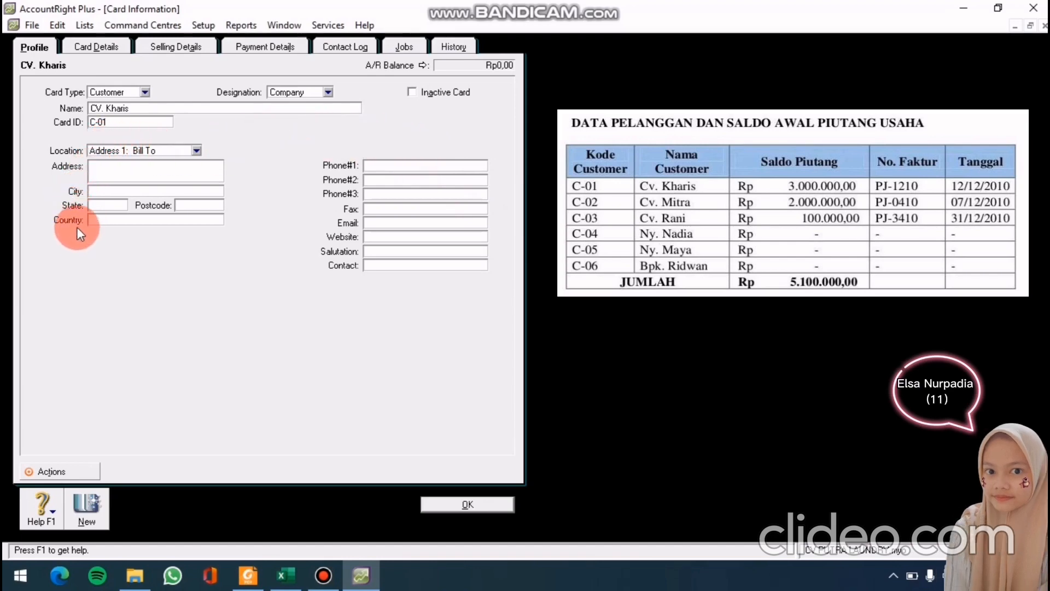
pyautogui.click(484, 507)
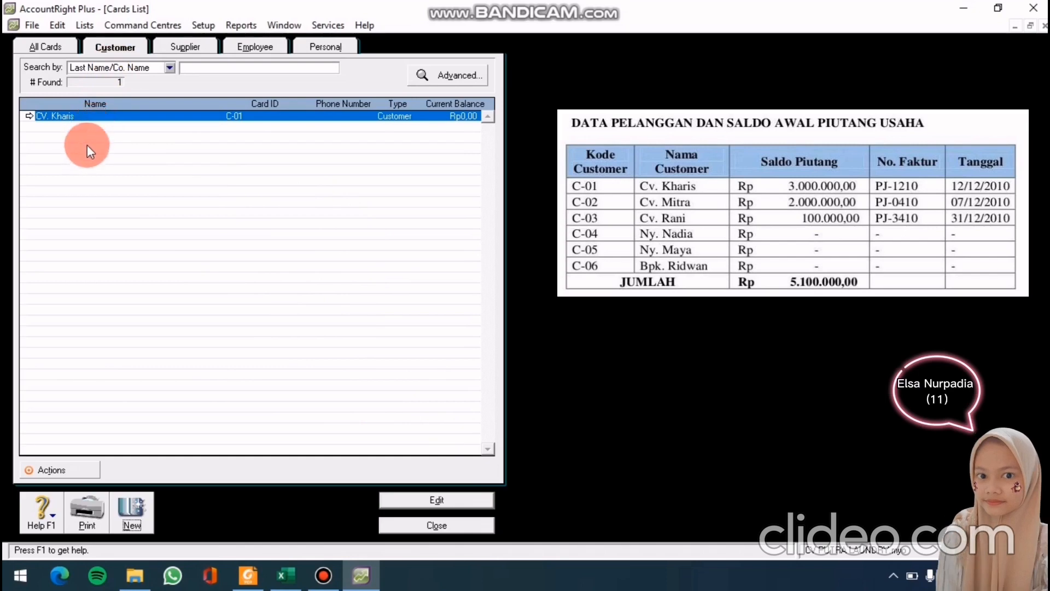
# Add customer card cv. mitra with card ID c-02
pyautogui.click(140, 523)
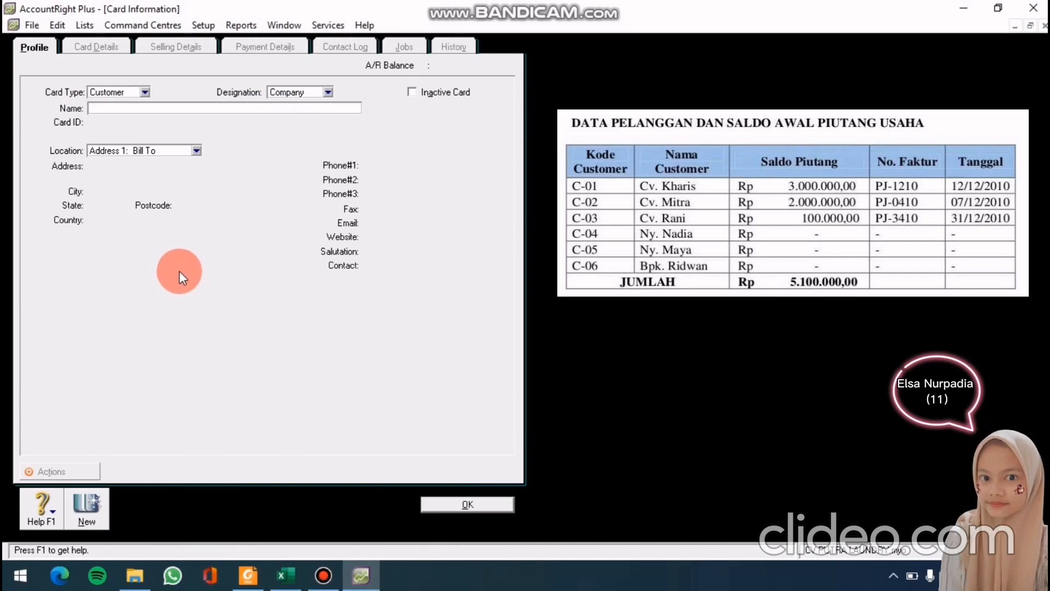
pyautogui.write('v. mi')
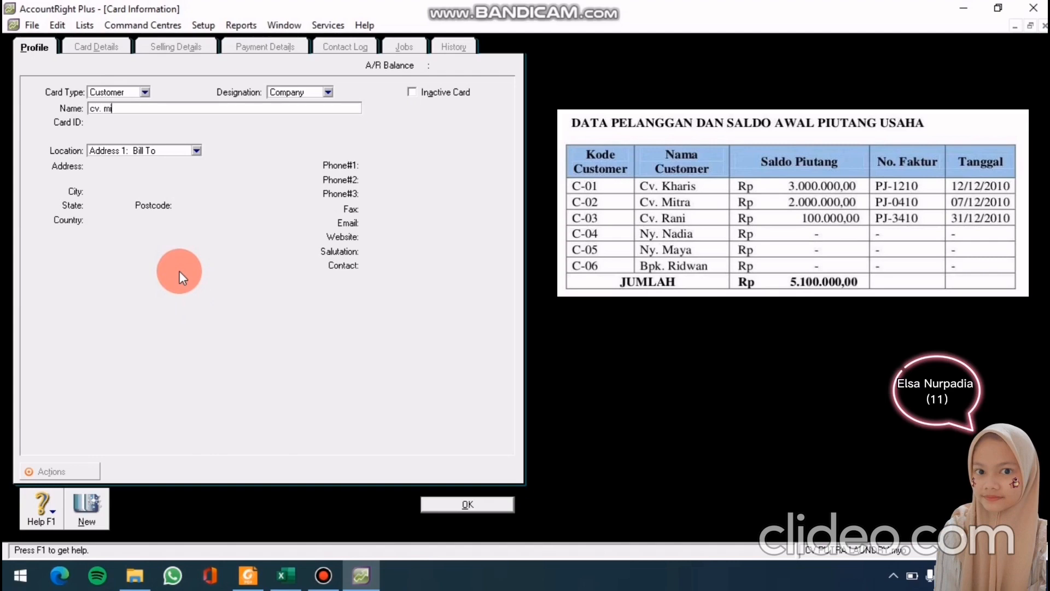
pyautogui.write('tra')
pyautogui.press('Tab')
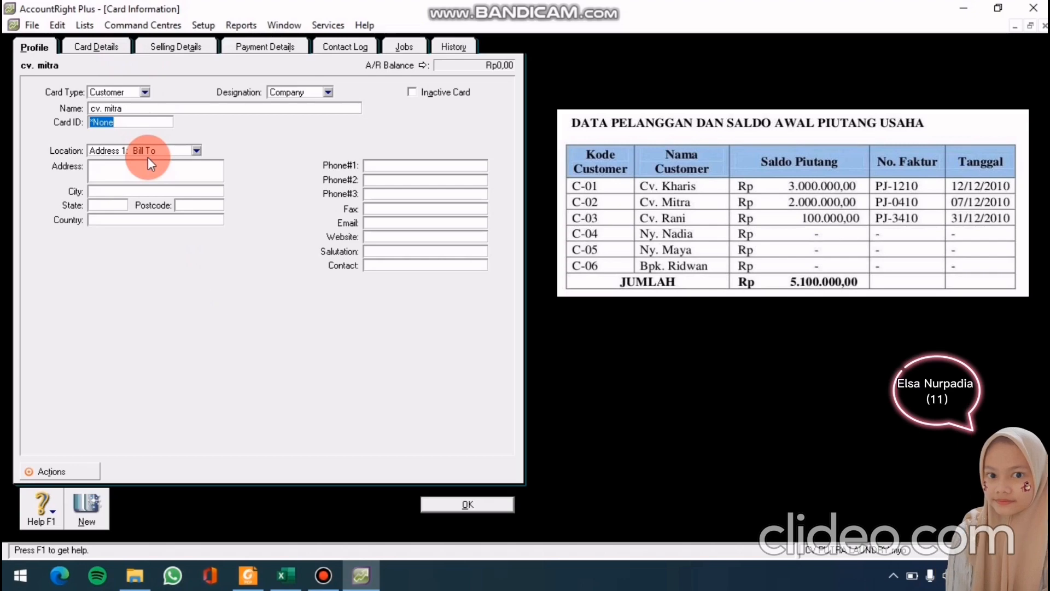
pyautogui.write('c-')
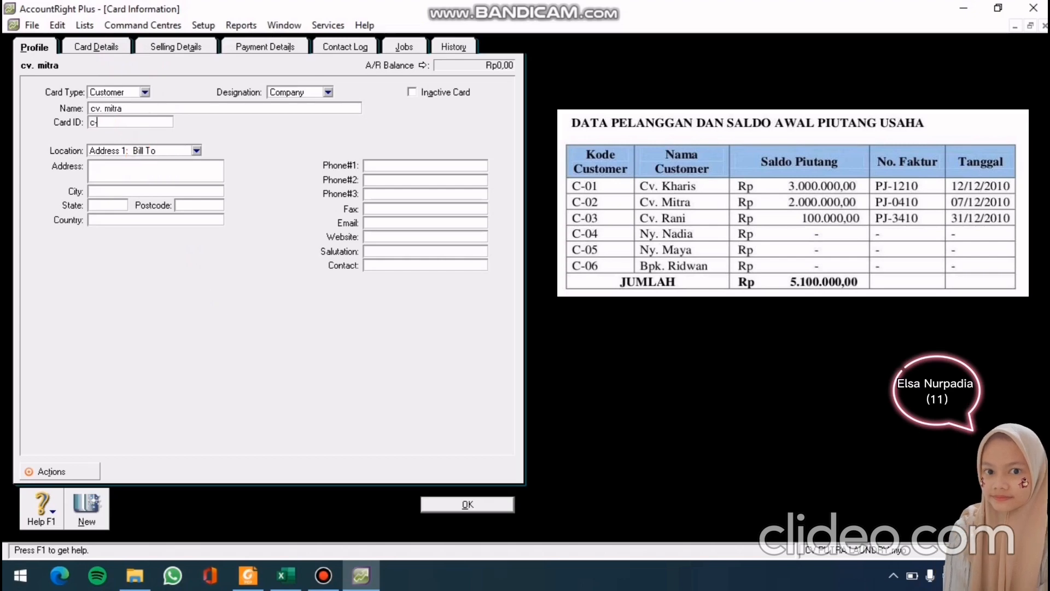
pyautogui.write('02')
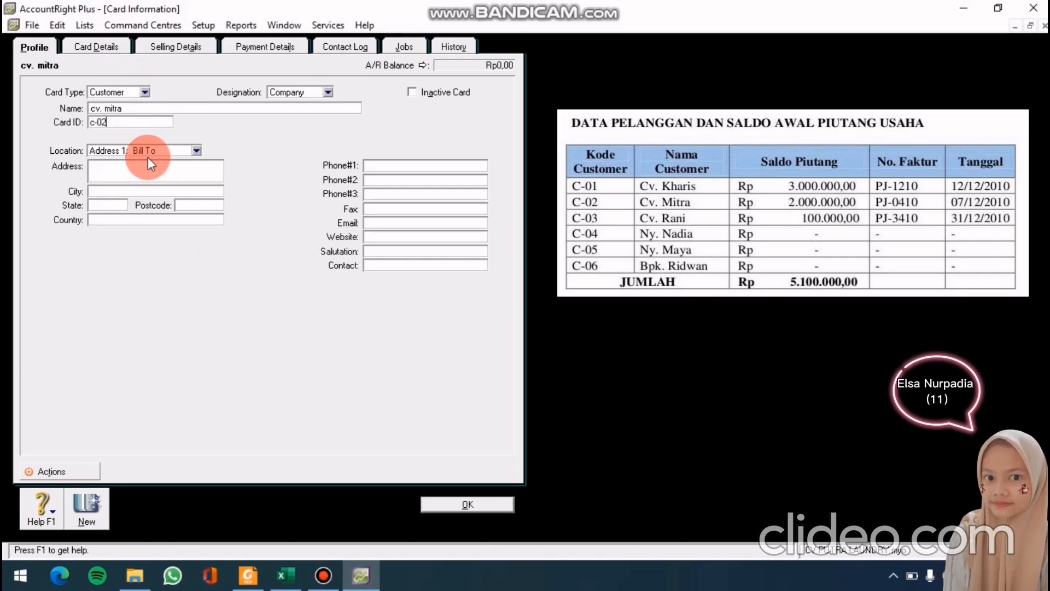
pyautogui.click(462, 505)
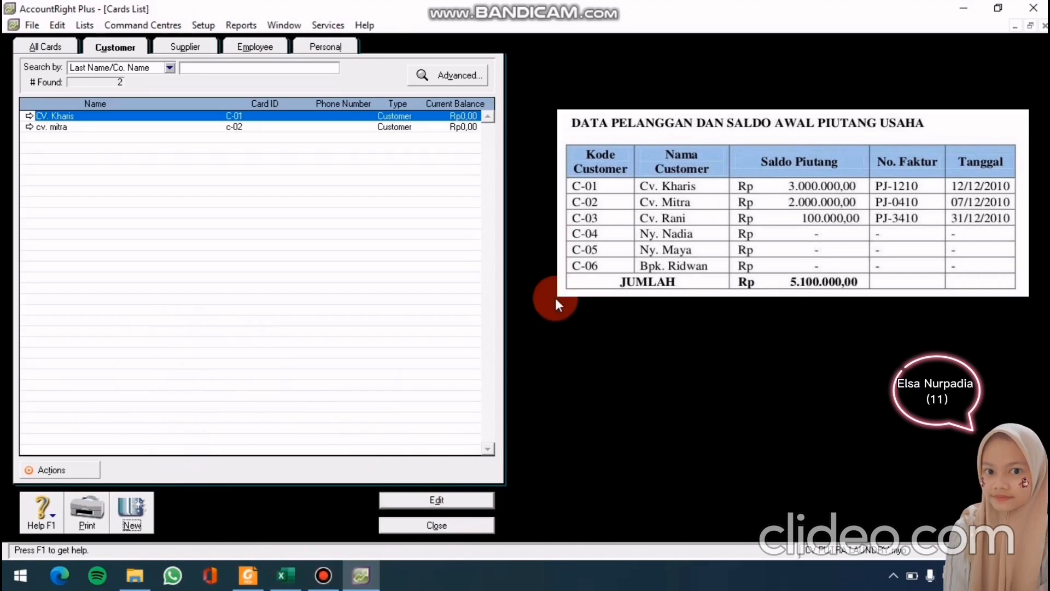
pyautogui.click(132, 511)
# Save customer card Cv. Rani with card ID C-03
pyautogui.write('cv')
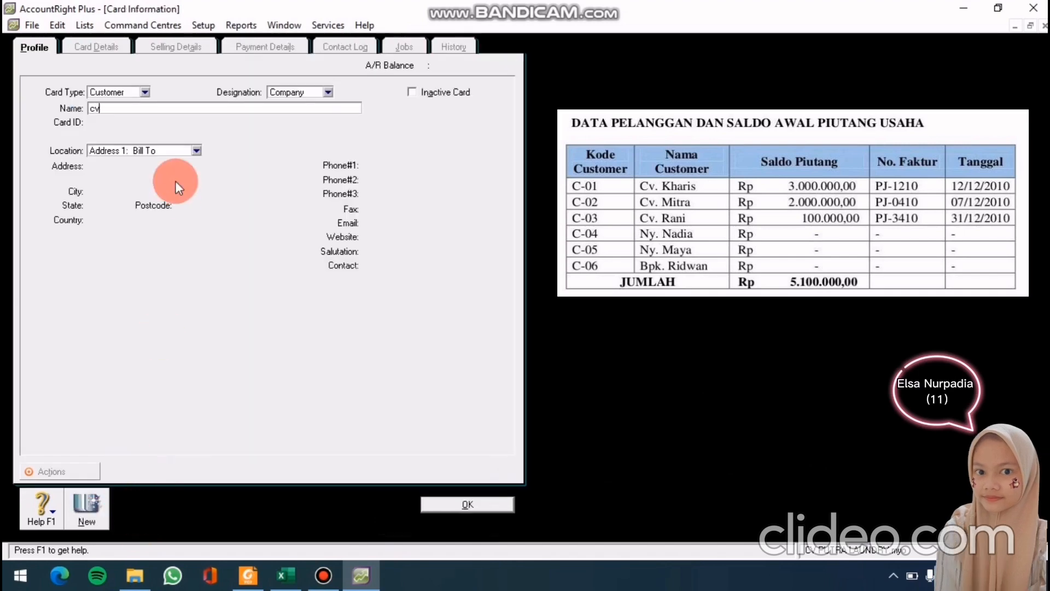
pyautogui.write('.ran')
pyautogui.press('BackSpace')
pyautogui.press('BackSpace')
pyautogui.press('BackSpace')
pyautogui.press('BackSpace')
pyautogui.press('BackSpace')
pyautogui.press('BackSpace')
pyautogui.write('CV')
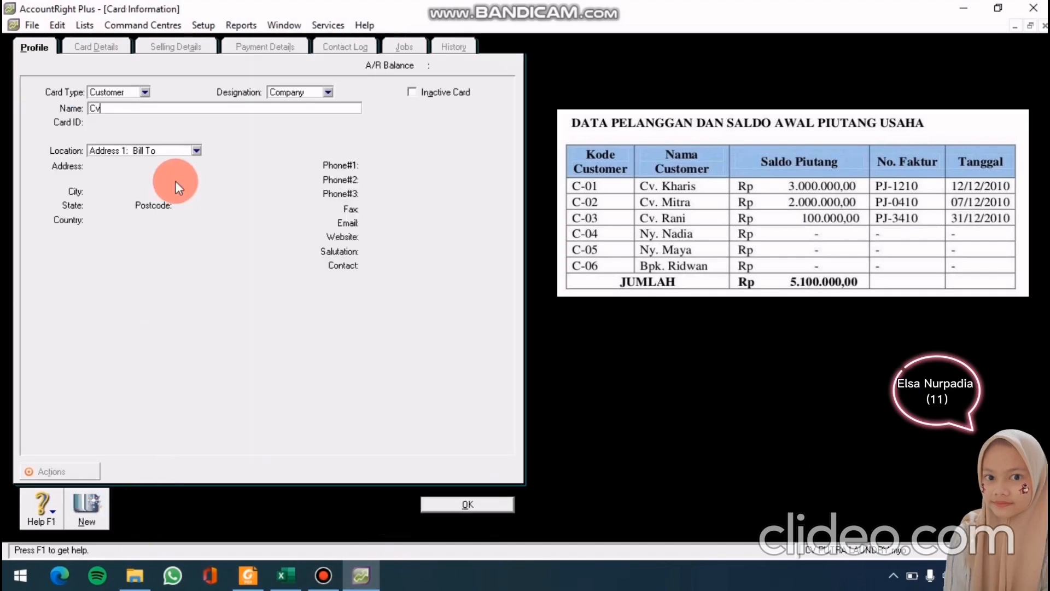
pyautogui.press('BackSpace')
pyautogui.write('v. Rani')
pyautogui.press('Tab')
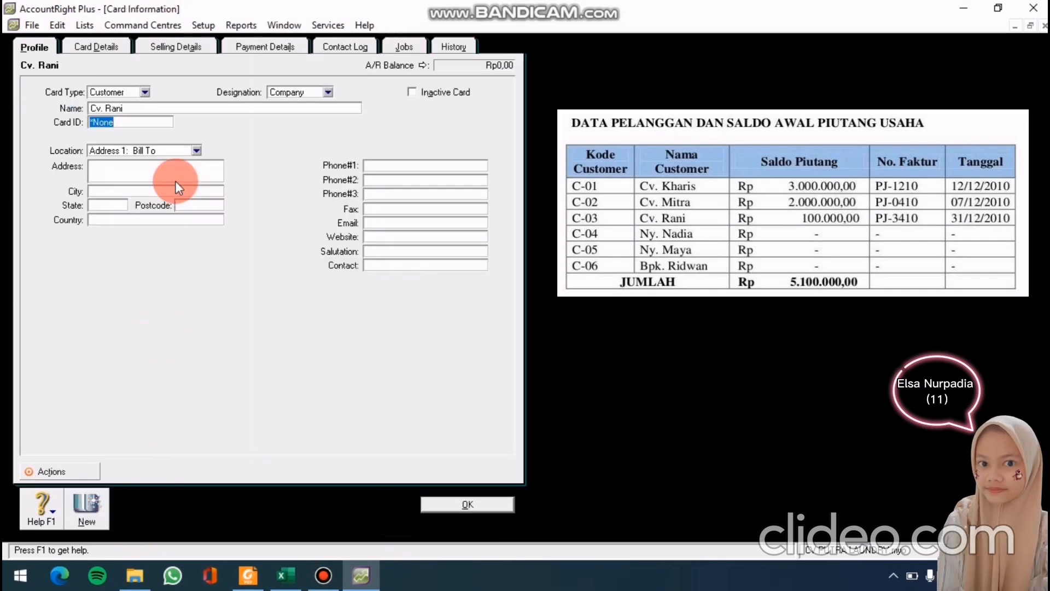
pyautogui.write('C-03')
pyautogui.click(460, 501)
# Add a customer card with the customer's name and card ID C-04
pyautogui.click(110, 510)
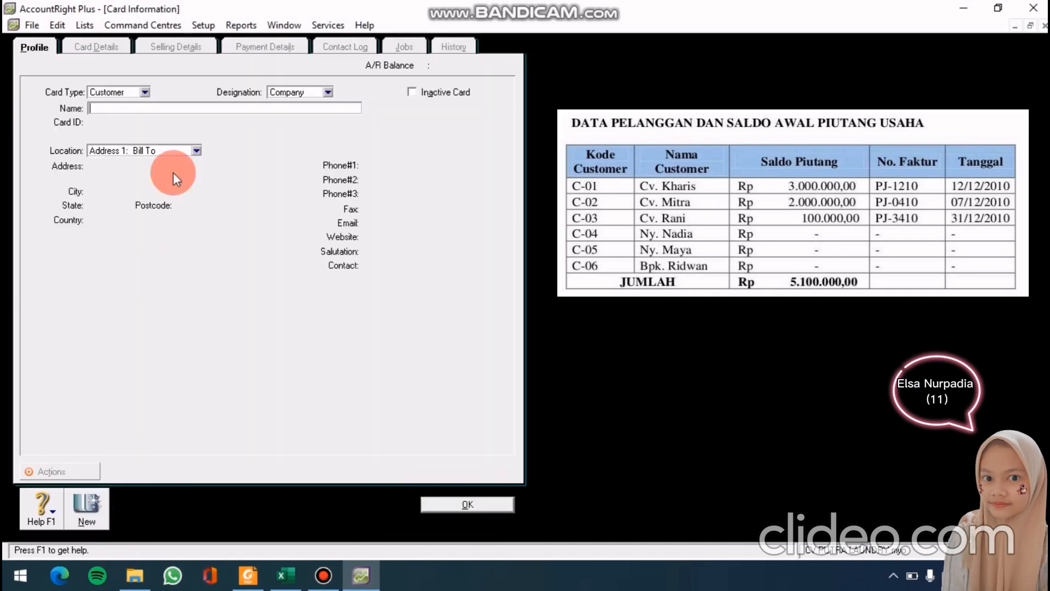
pyautogui.write('Ny.')
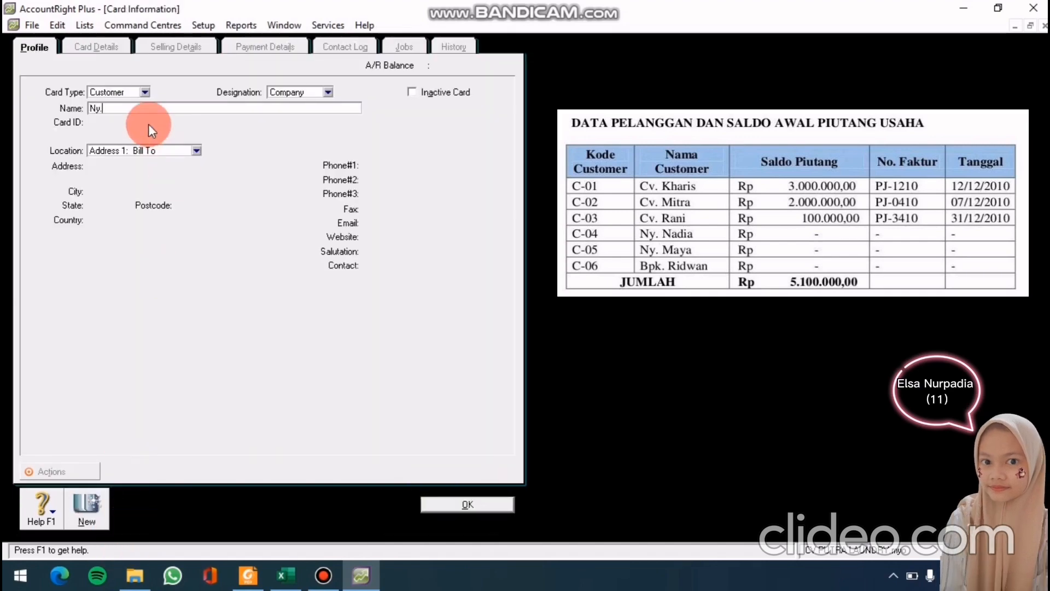
pyautogui.write('Nadia')
pyautogui.press('Tab')
pyautogui.write('C-04')
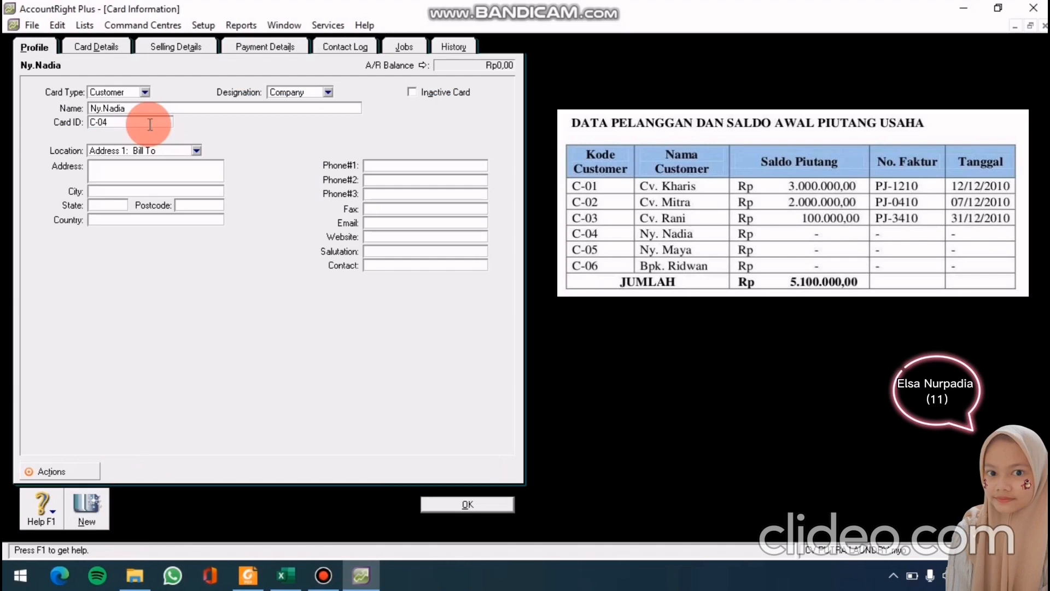
pyautogui.press('Tab')
pyautogui.click(468, 501)
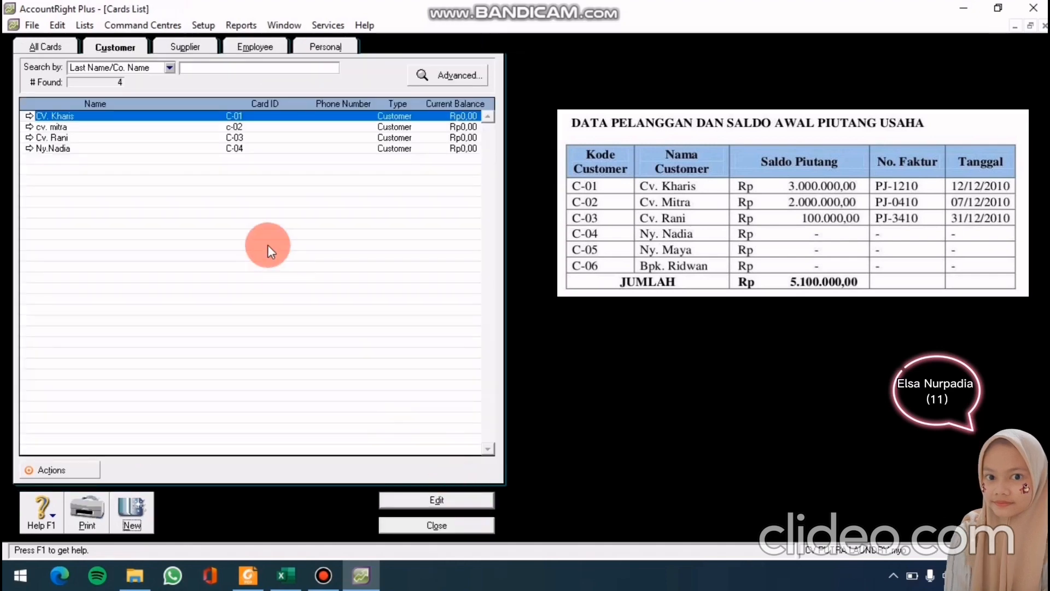
# Add a customer card with the customer's name, correcting its capitalisation, and card ID C-05
pyautogui.click(130, 530)
pyautogui.write('Ny.MAya')
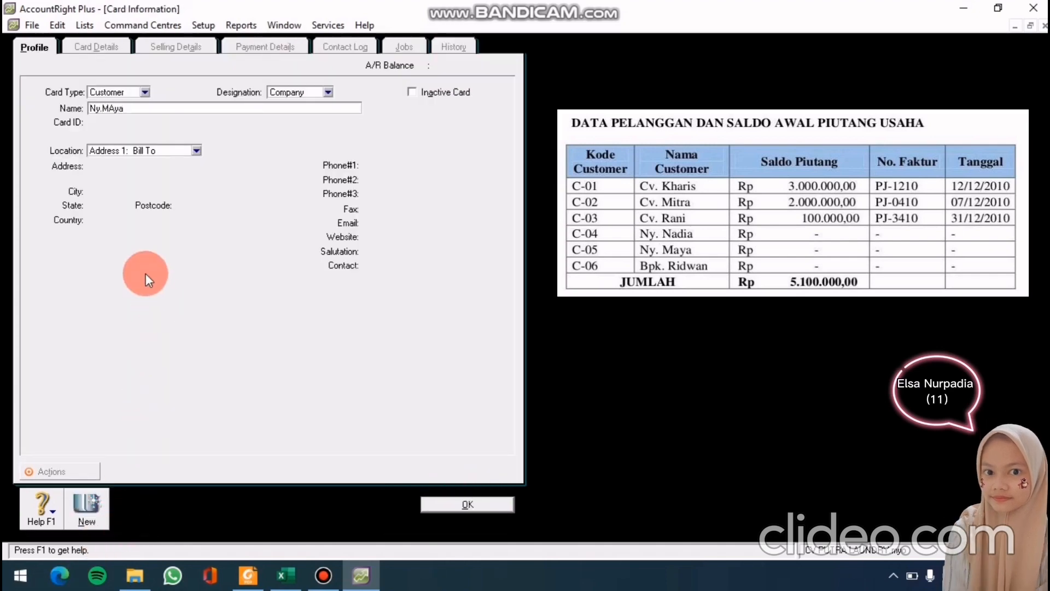
pyautogui.press('BackSpace')
pyautogui.press('BackSpace')
pyautogui.press('BackSpace')
pyautogui.write('aya')
pyautogui.press('Tab')
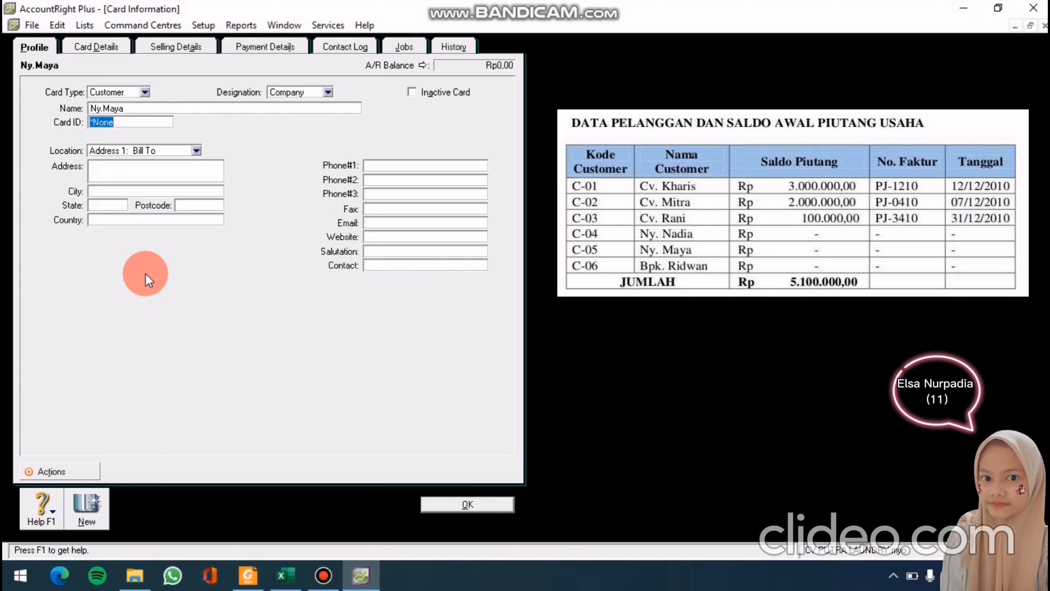
pyautogui.write('C-05')
pyautogui.click(450, 504)
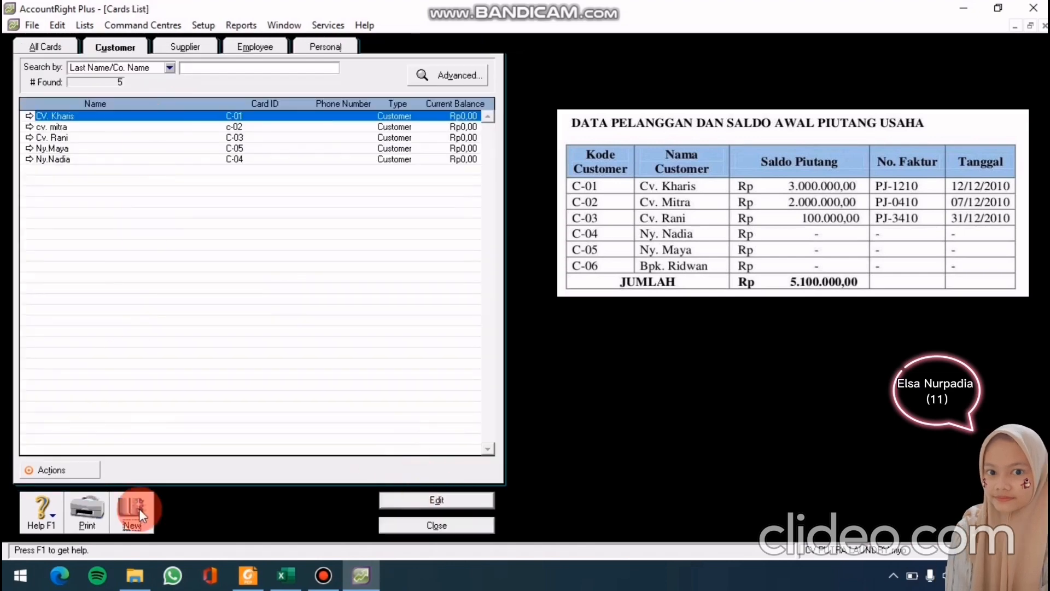
# Add a customer card with the customer's name and card ID C-06, then close the Cards List
pyautogui.click(137, 510)
pyautogui.write('Bpk')
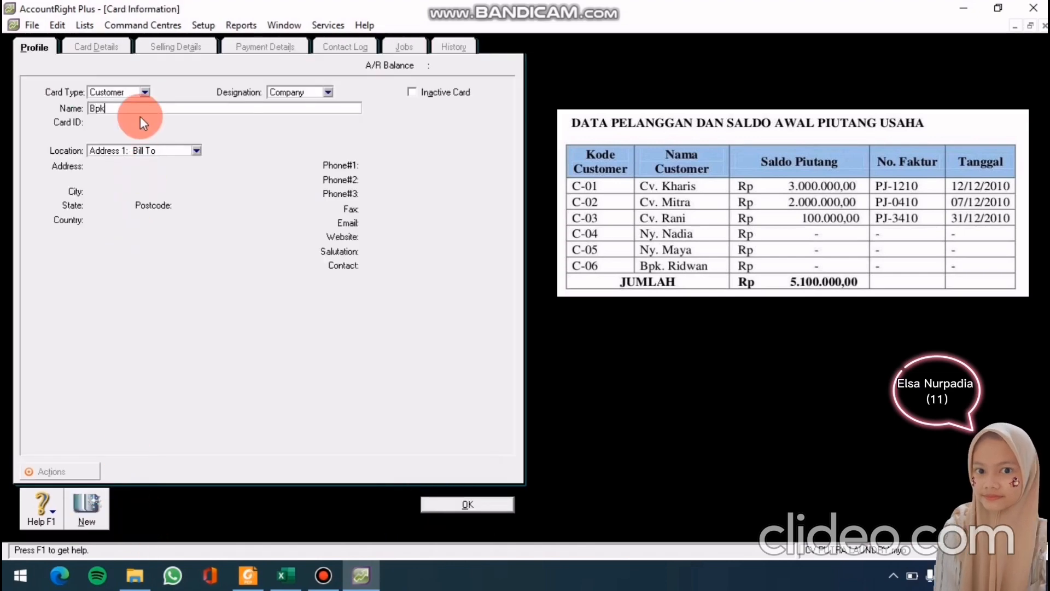
pyautogui.write('. Ridwan')
pyautogui.press('Tab')
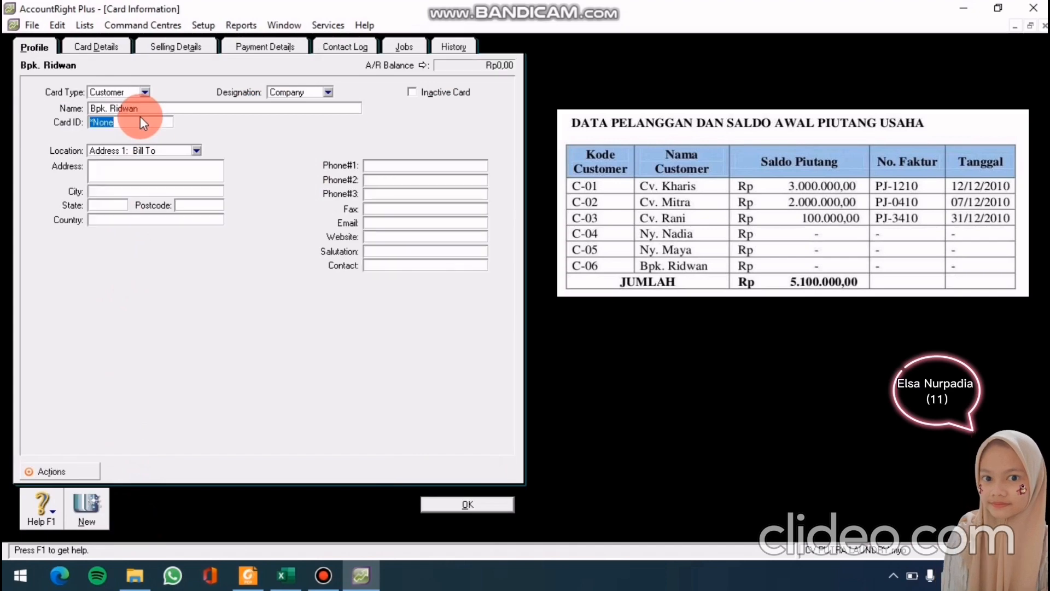
pyautogui.write('C-06')
pyautogui.click(454, 503)
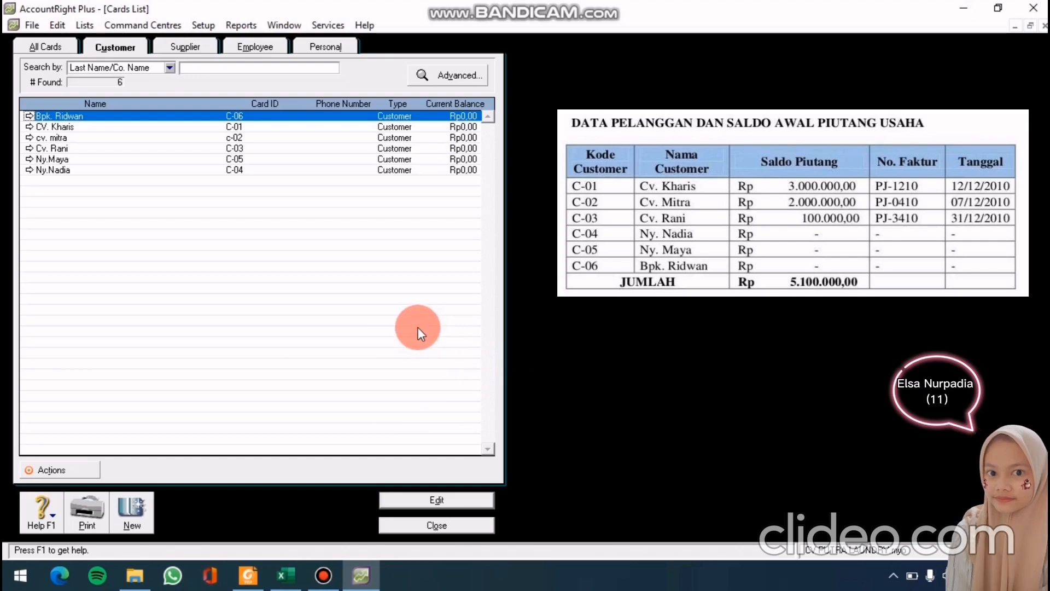
pyautogui.click(436, 524)
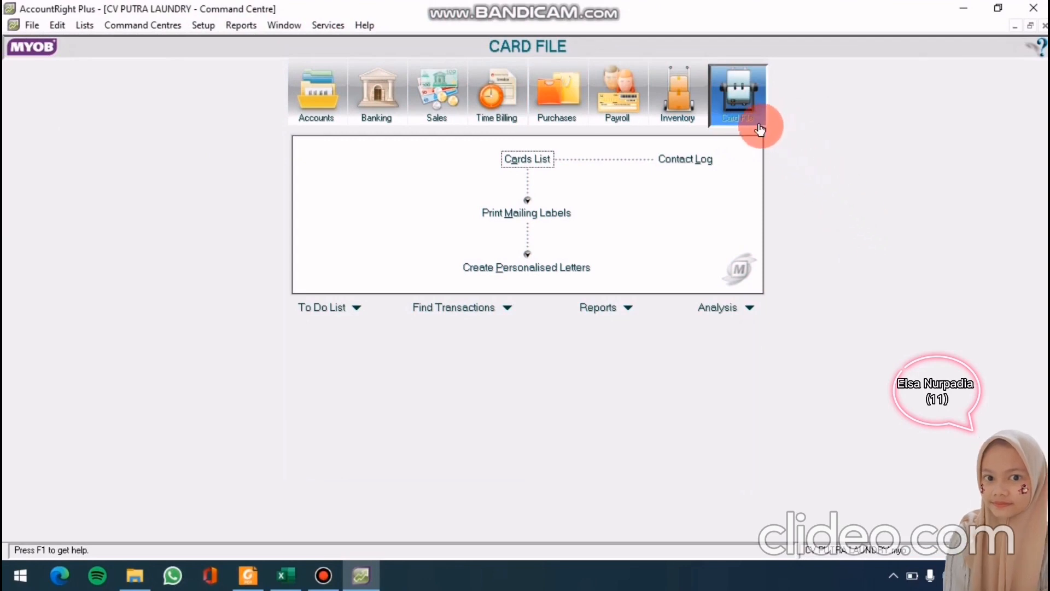
# Open the Cards List from the Card File command centre to view suppliers
pyautogui.click(542, 163)
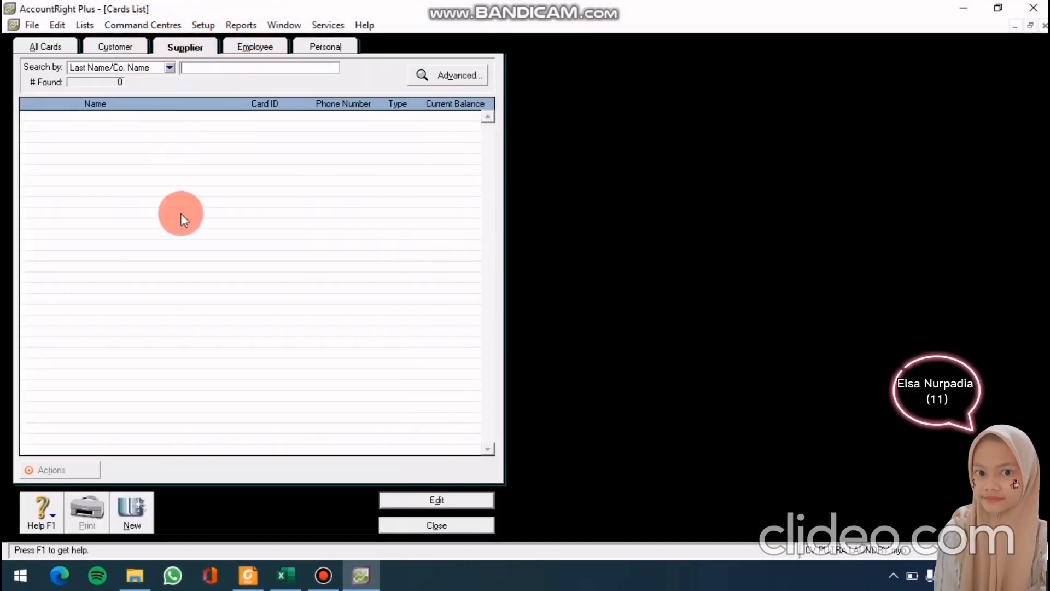
# Start a supplier card named TOKO SEJAHTERA and enter its card ID V-01
pyautogui.click(136, 521)
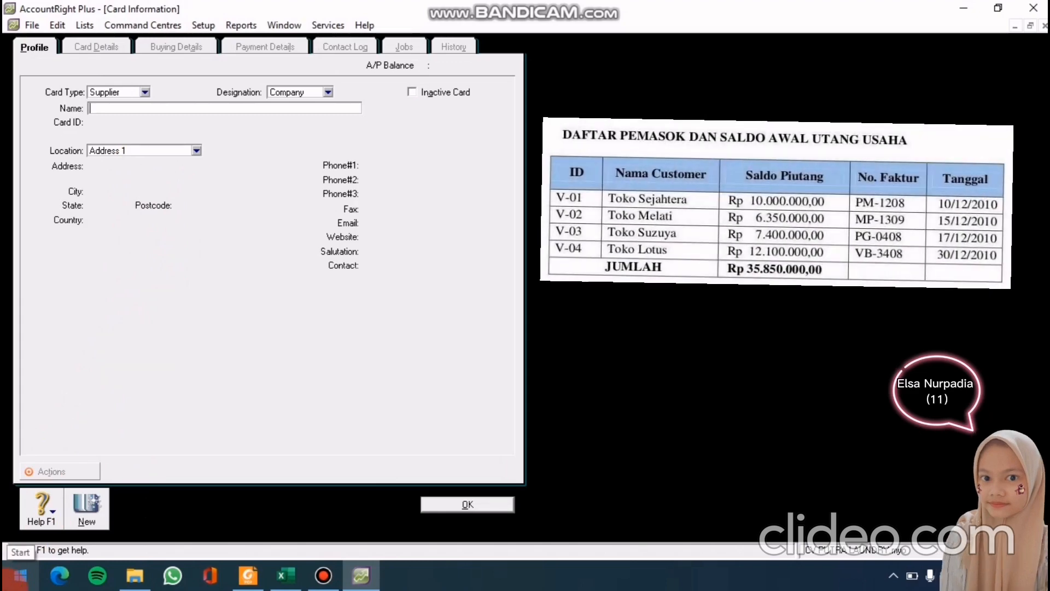
pyautogui.write('TOKO')
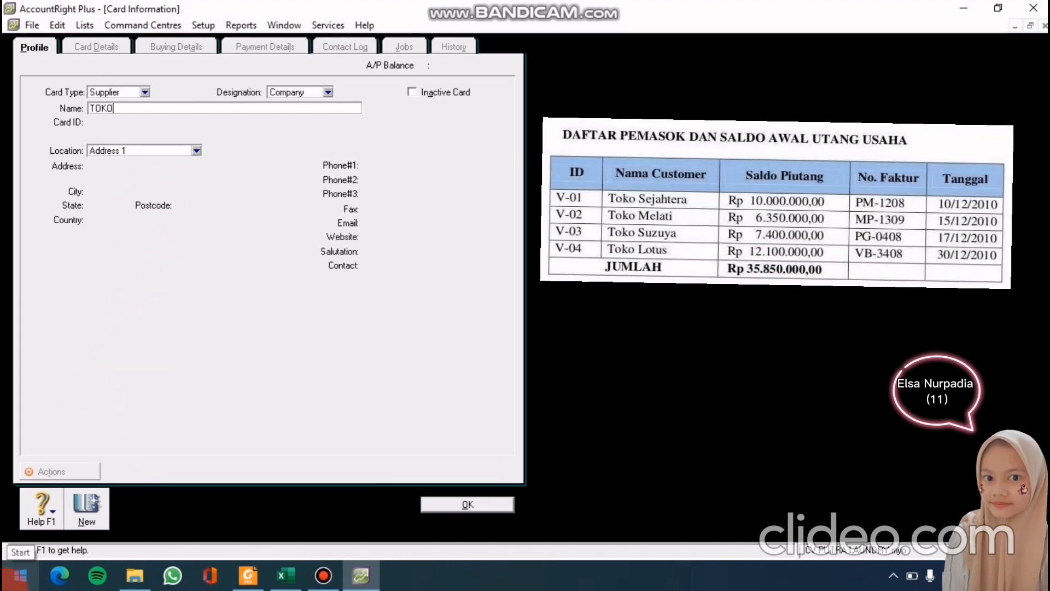
pyautogui.write(' SE')
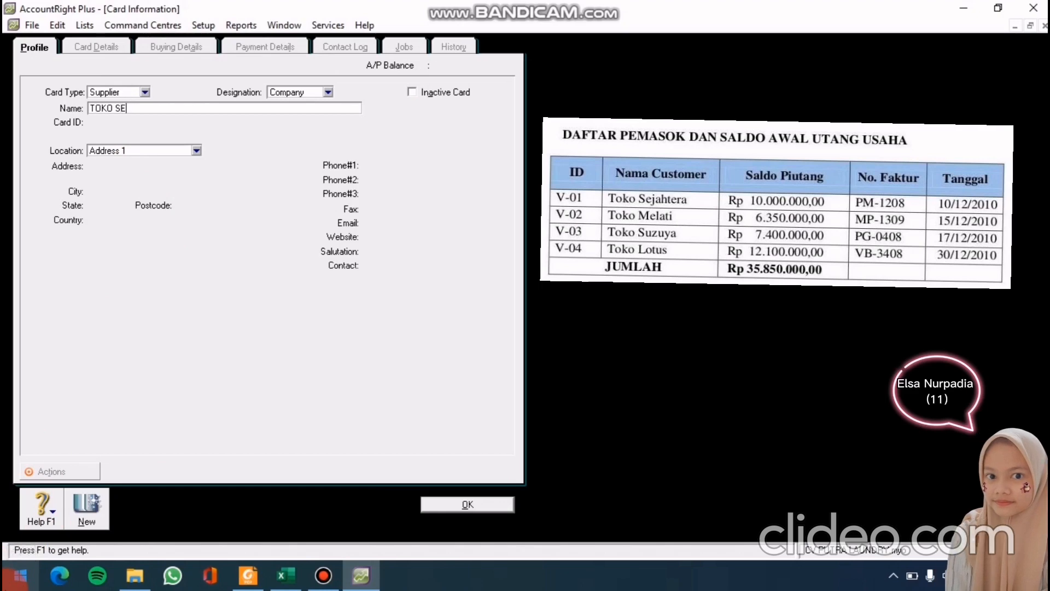
pyautogui.write('JAHTERA')
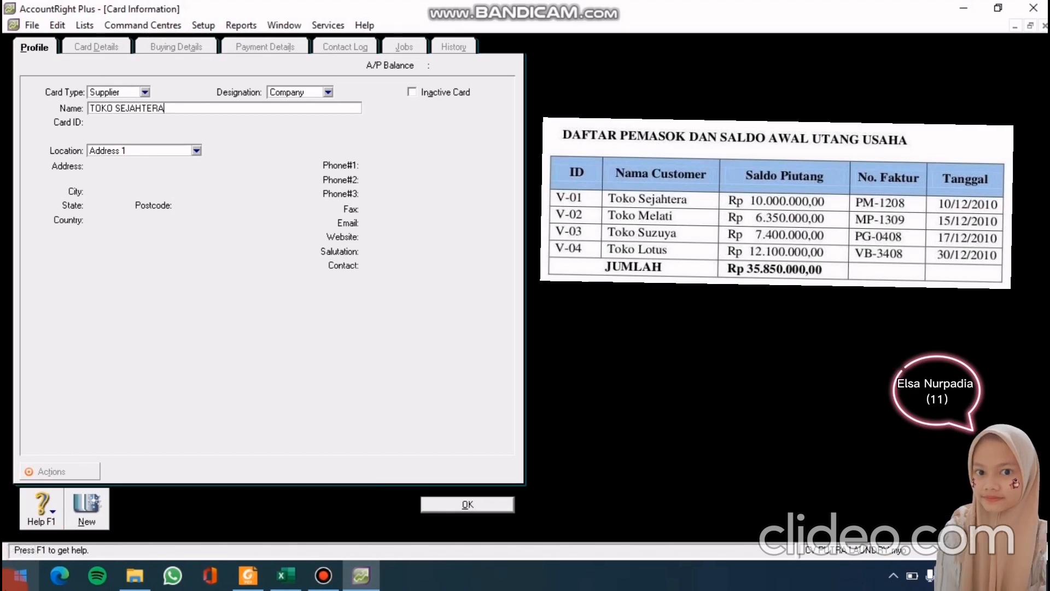
pyautogui.press('Tab')
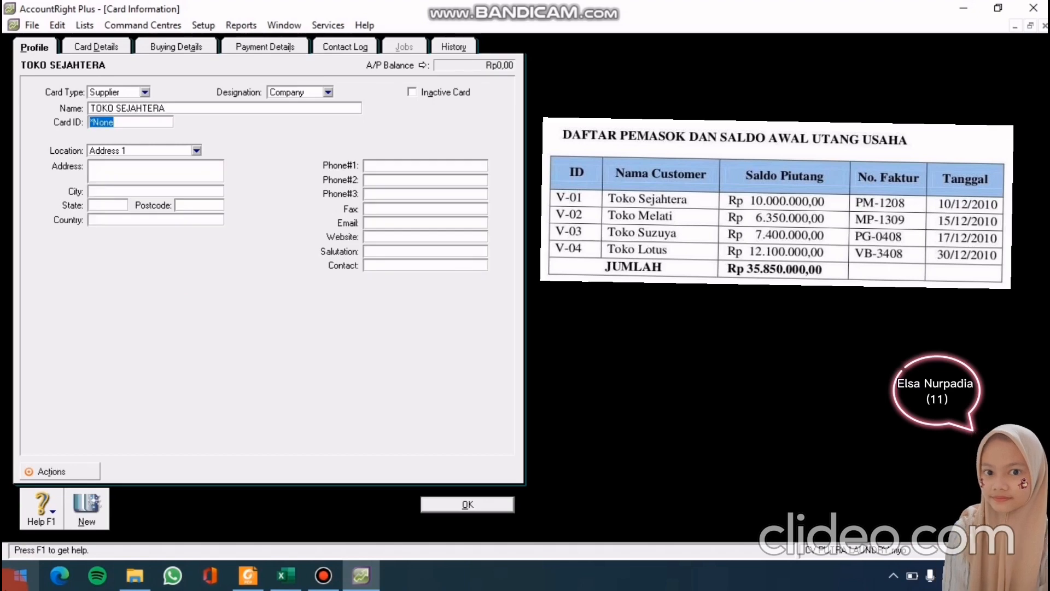
pyautogui.write('V-0')
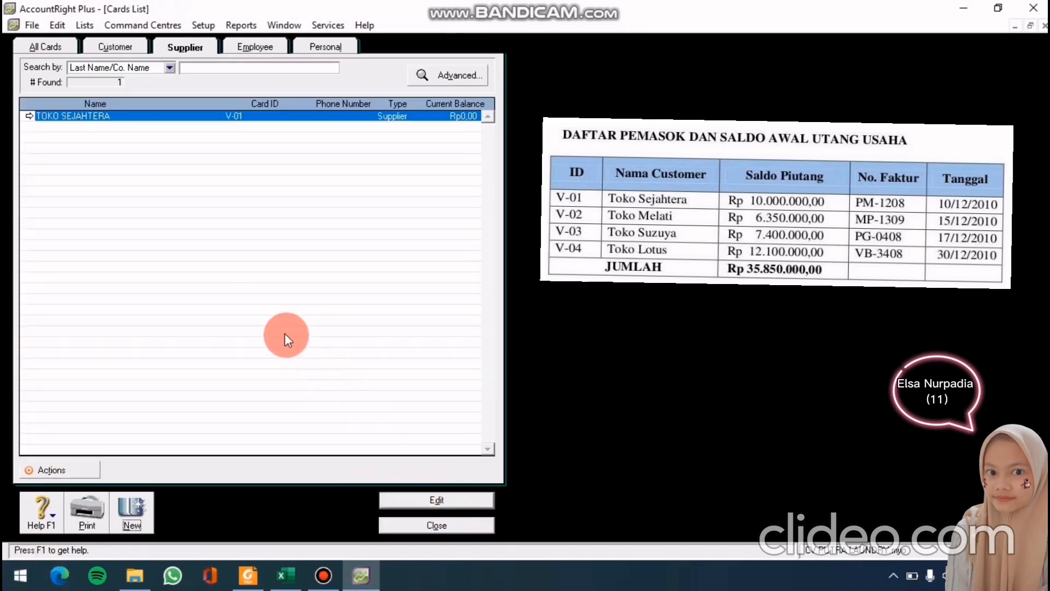
# Save supplier card TOKO MELATI with card ID V-02
pyautogui.click(134, 522)
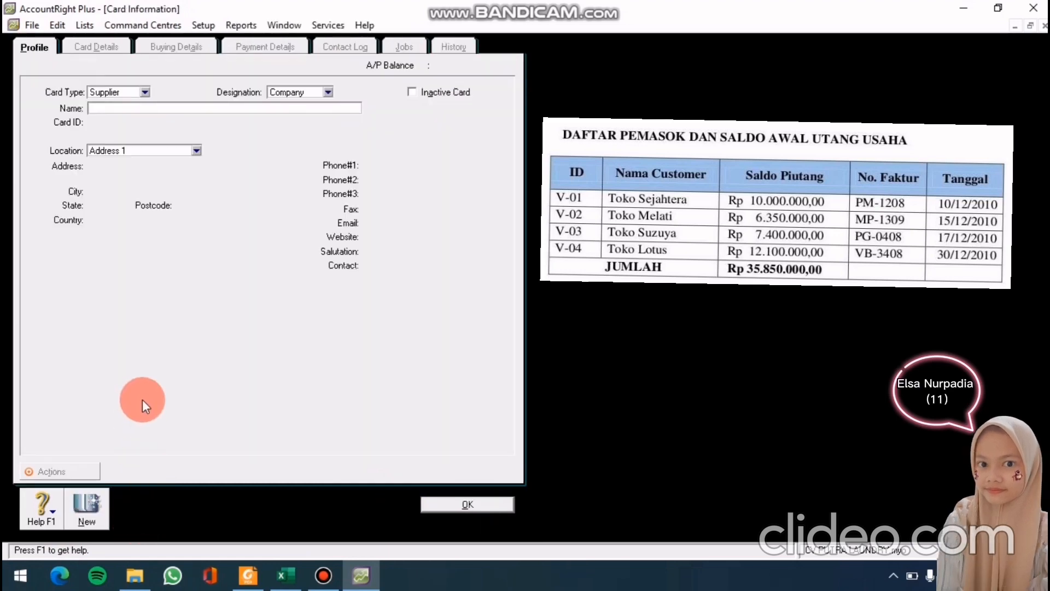
pyautogui.write('T')
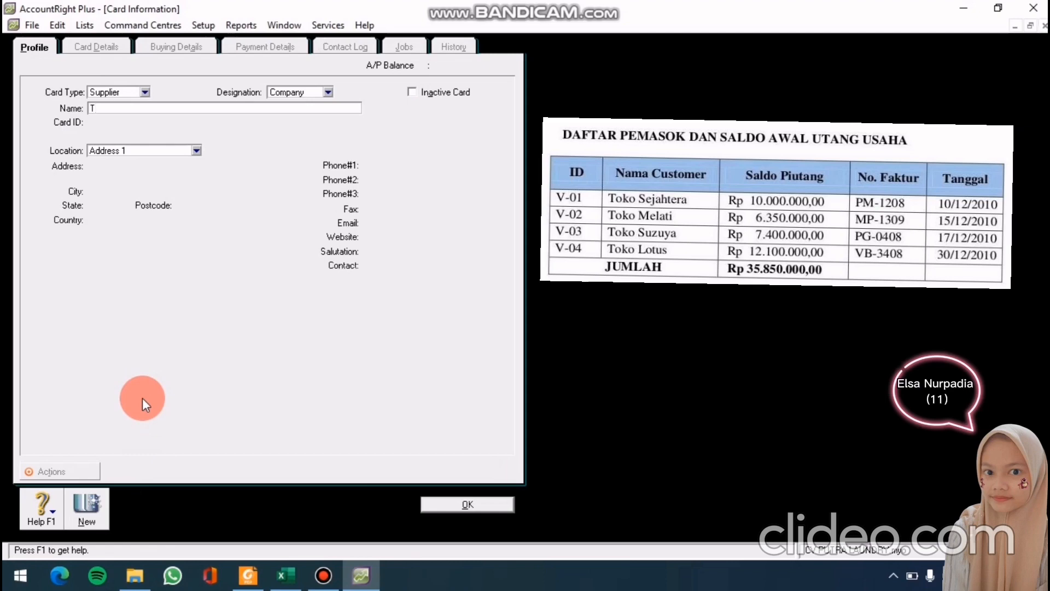
pyautogui.write('OKO')
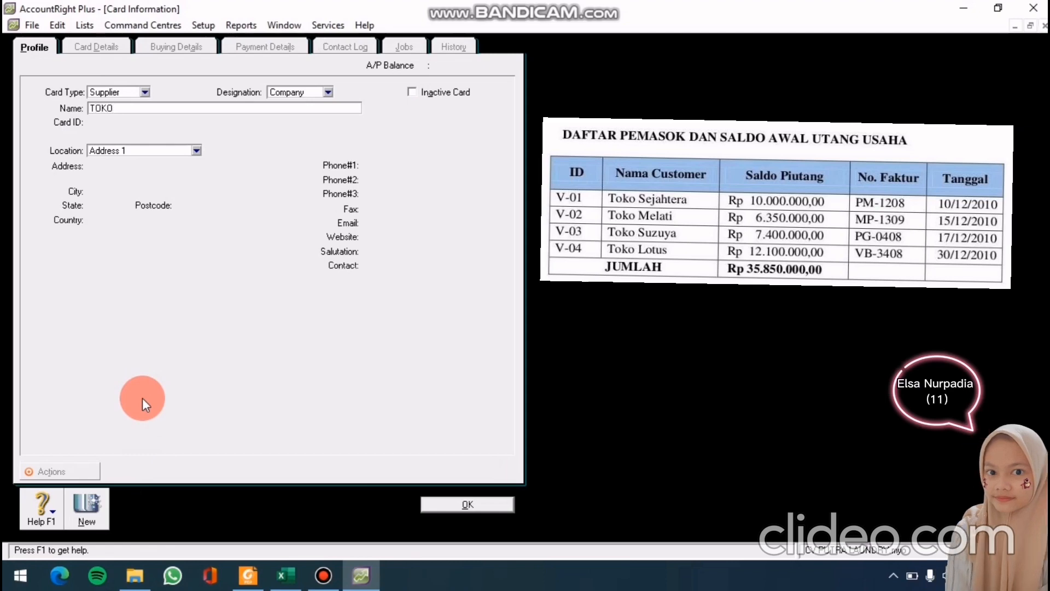
pyautogui.write(' MELATI')
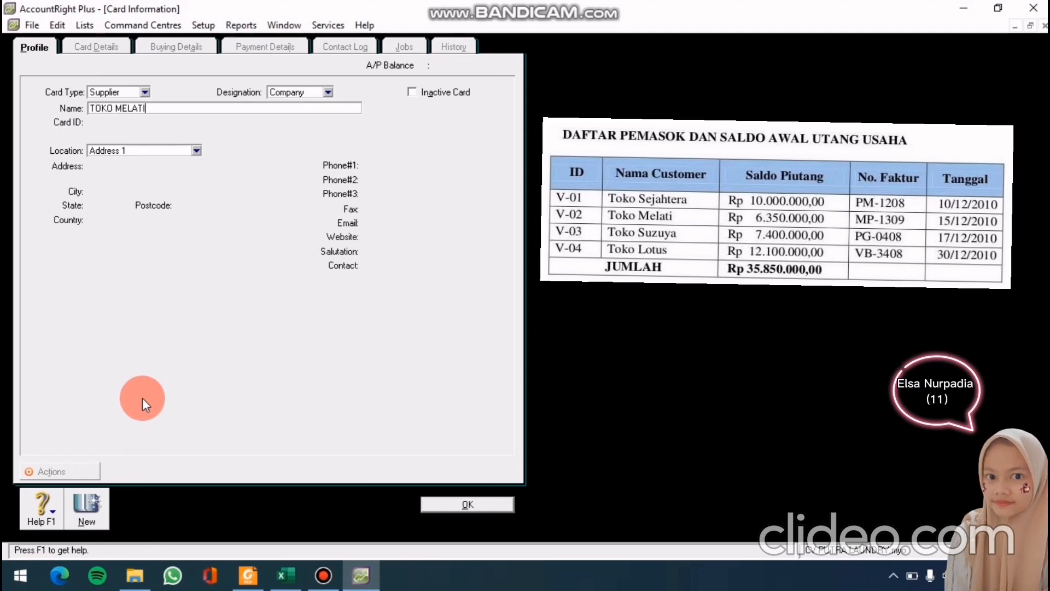
pyautogui.press('Tab')
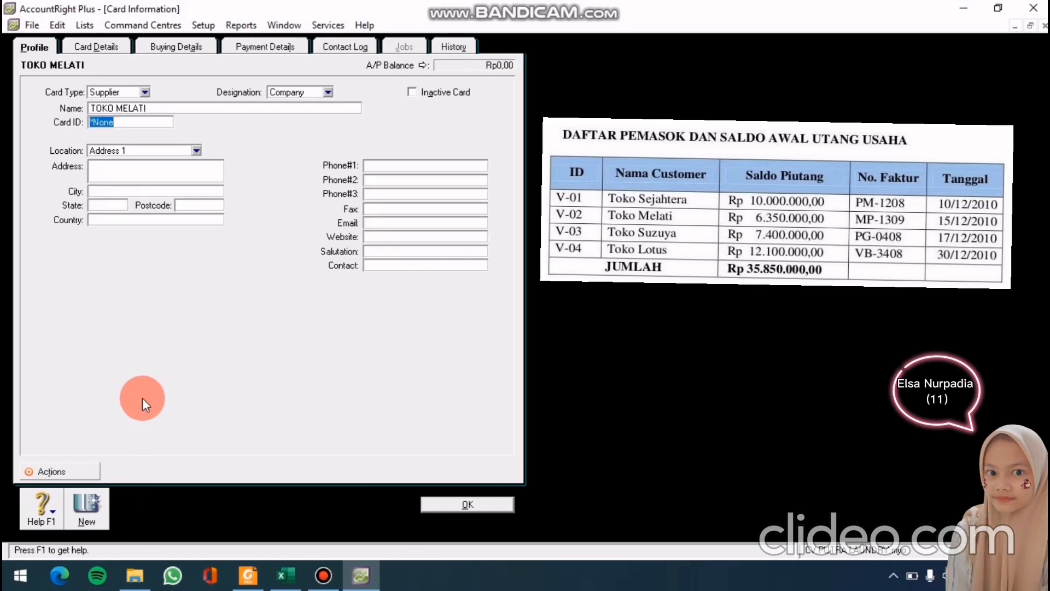
pyautogui.write('V-02')
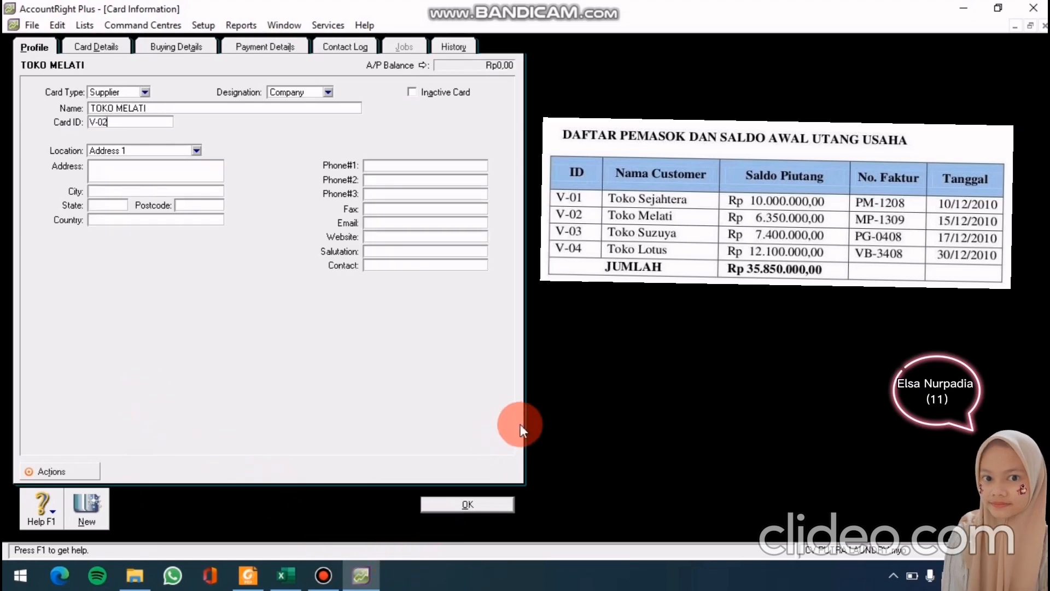
pyautogui.click(437, 506)
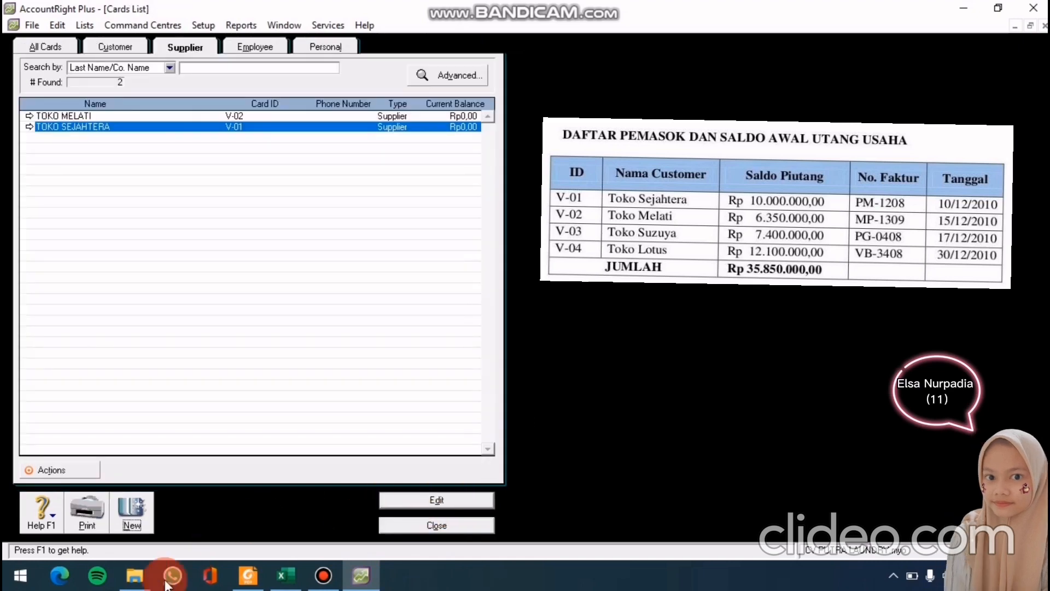
pyautogui.click(127, 523)
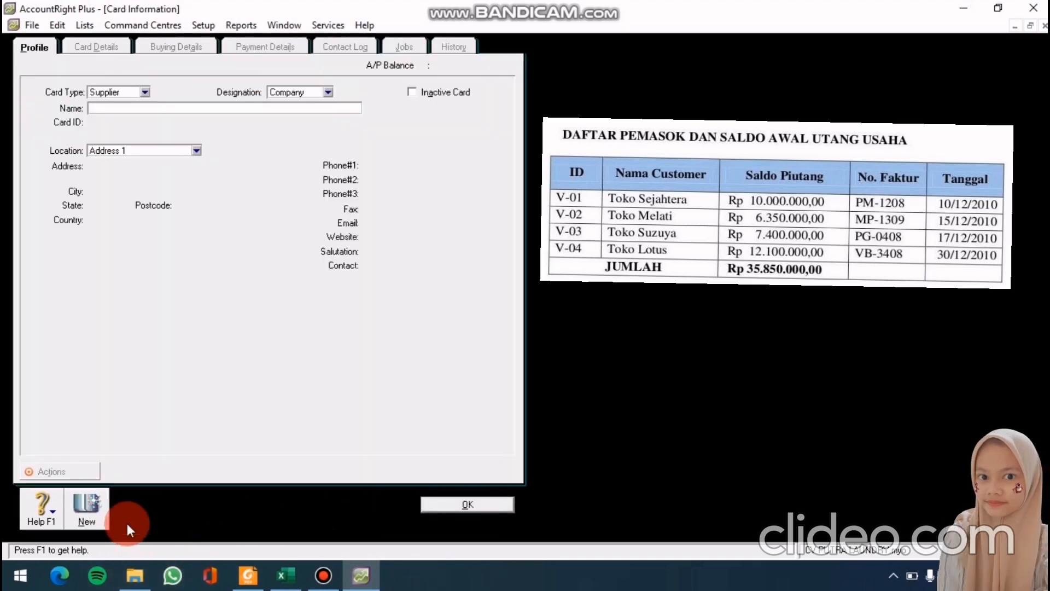
# Save supplier card TOKO SUZUYA with card ID V-03, fixing a typo in the name
pyautogui.write('T')
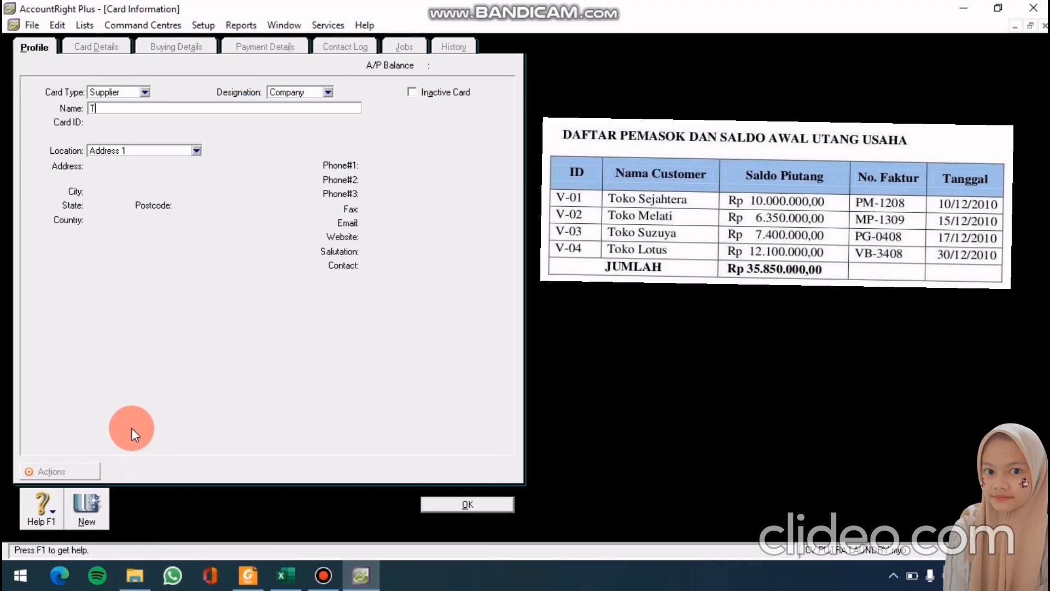
pyautogui.write('OKO SUZUYA')
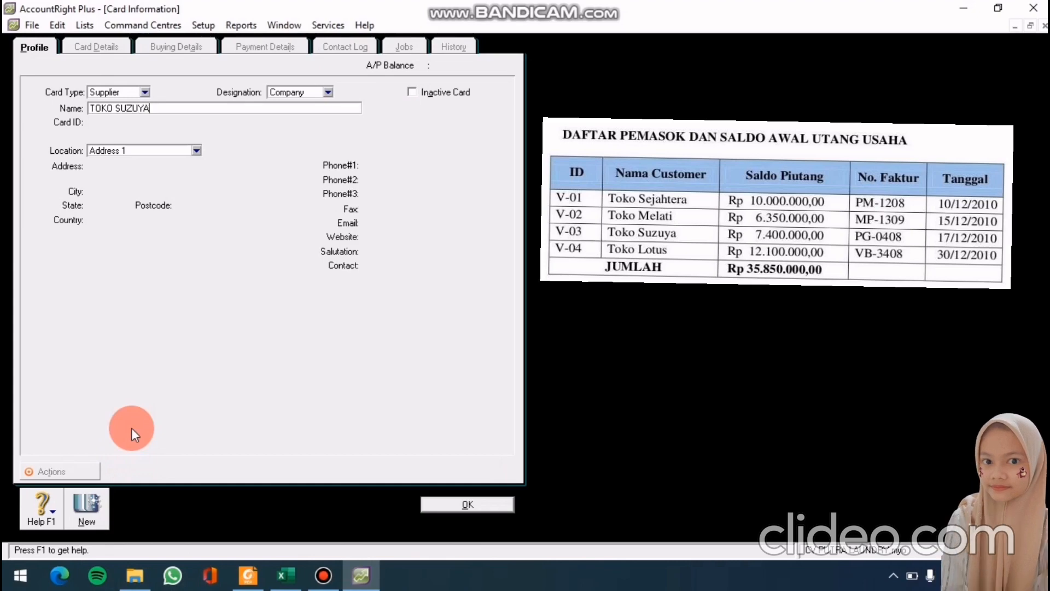
pyautogui.press('Tab')
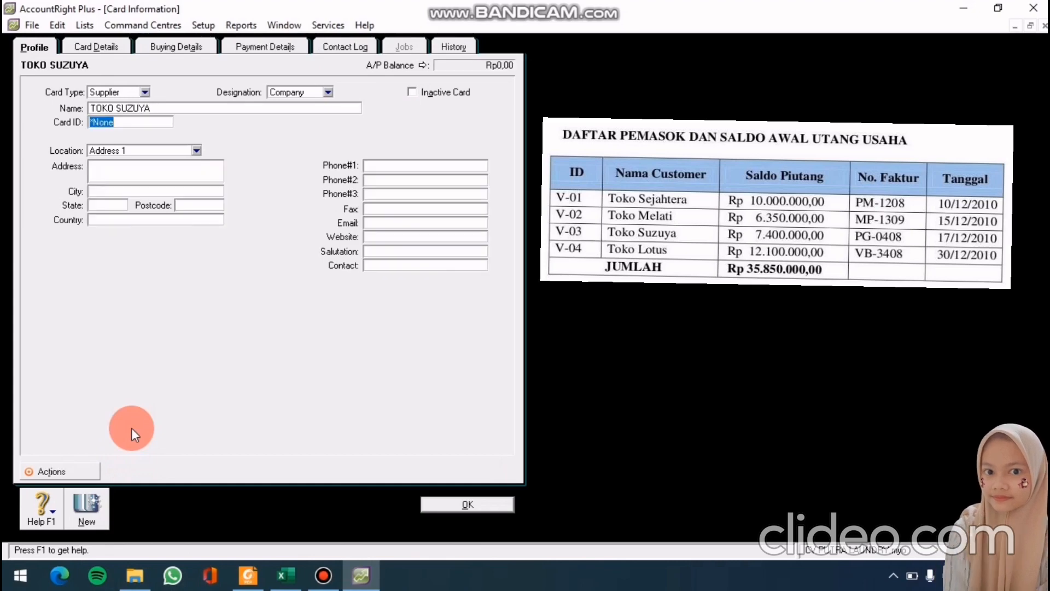
pyautogui.write('V-03')
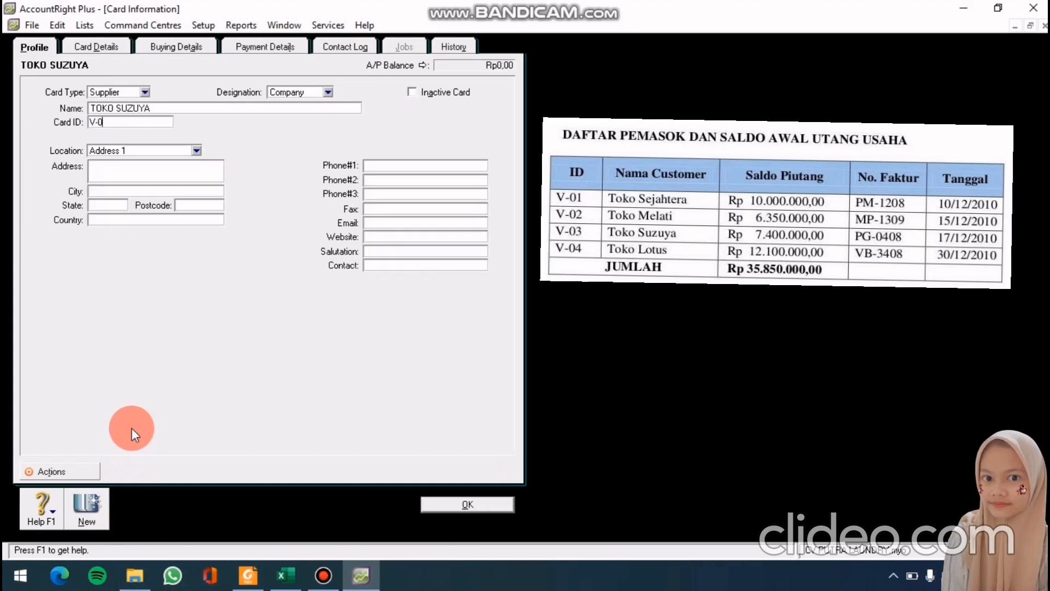
pyautogui.click(458, 504)
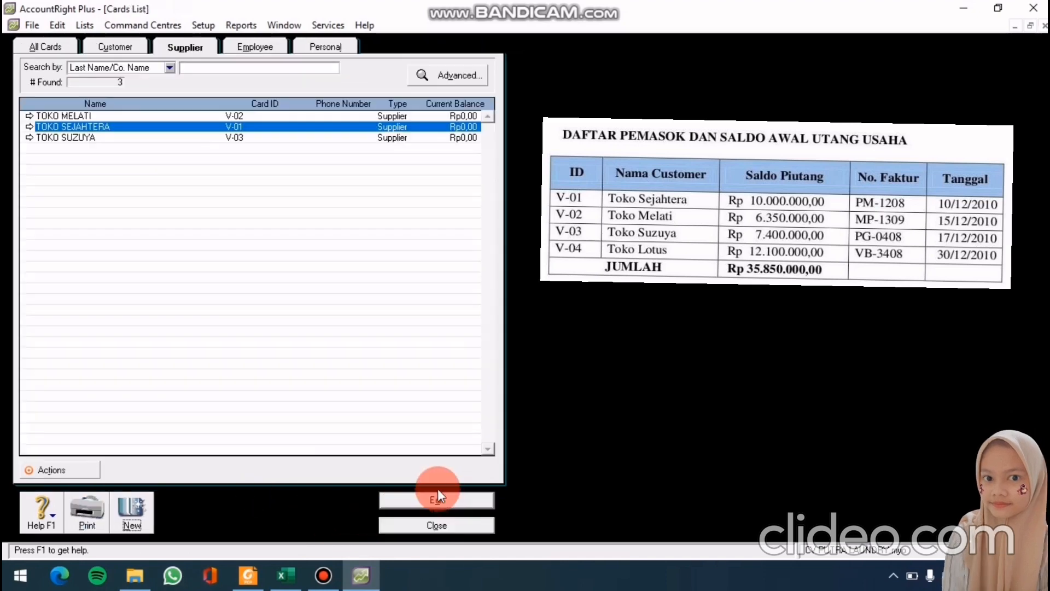
# Save supplier card TOKO LOTUS with card ID V-04 and close the Cards List
pyautogui.click(125, 521)
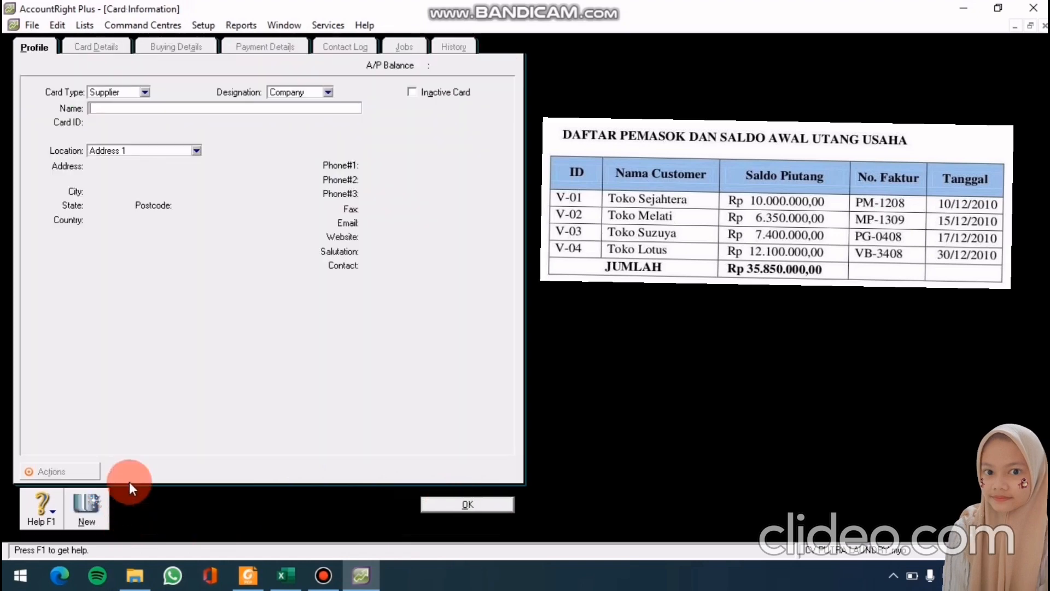
pyautogui.write('TOKO')
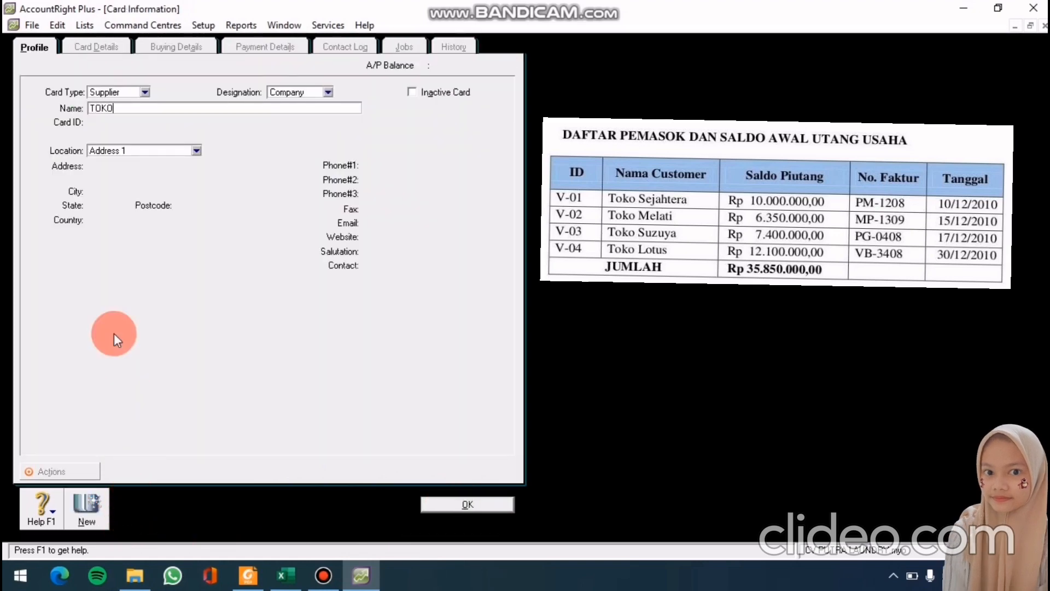
pyautogui.write(' LOTUS')
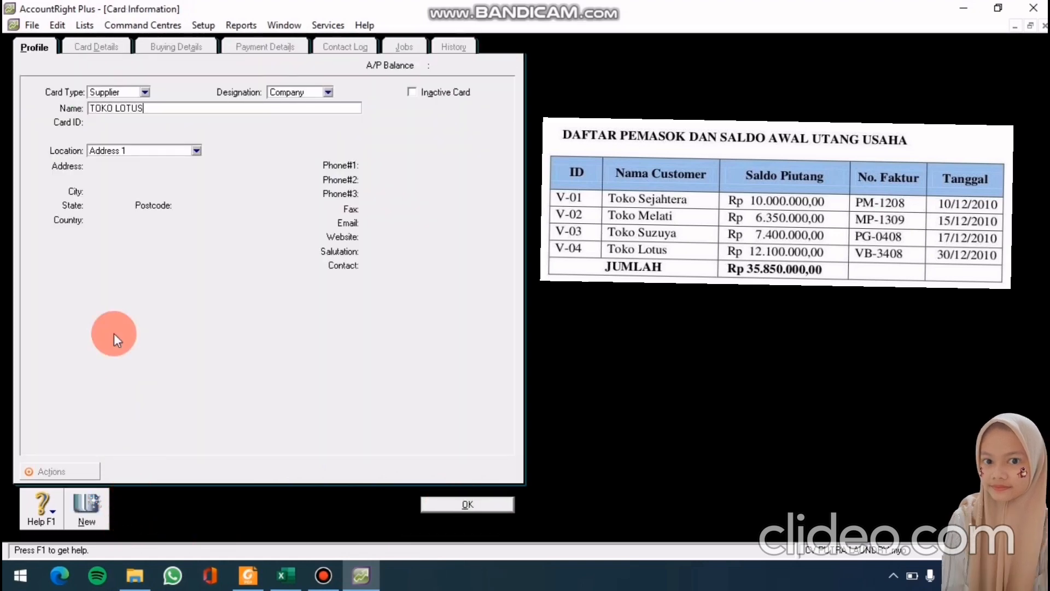
pyautogui.press('Tab')
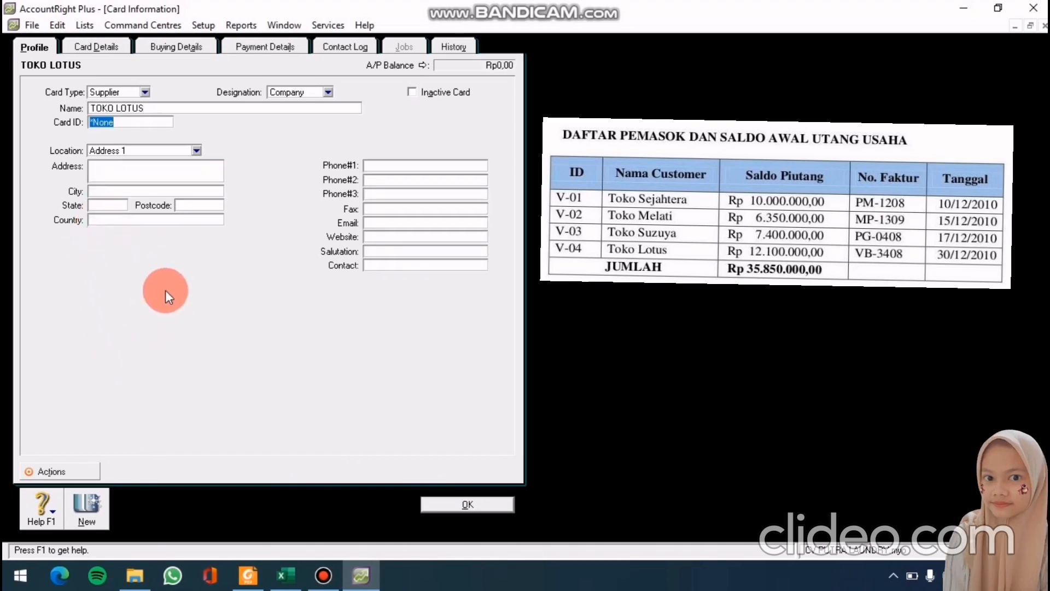
pyautogui.write('V-04')
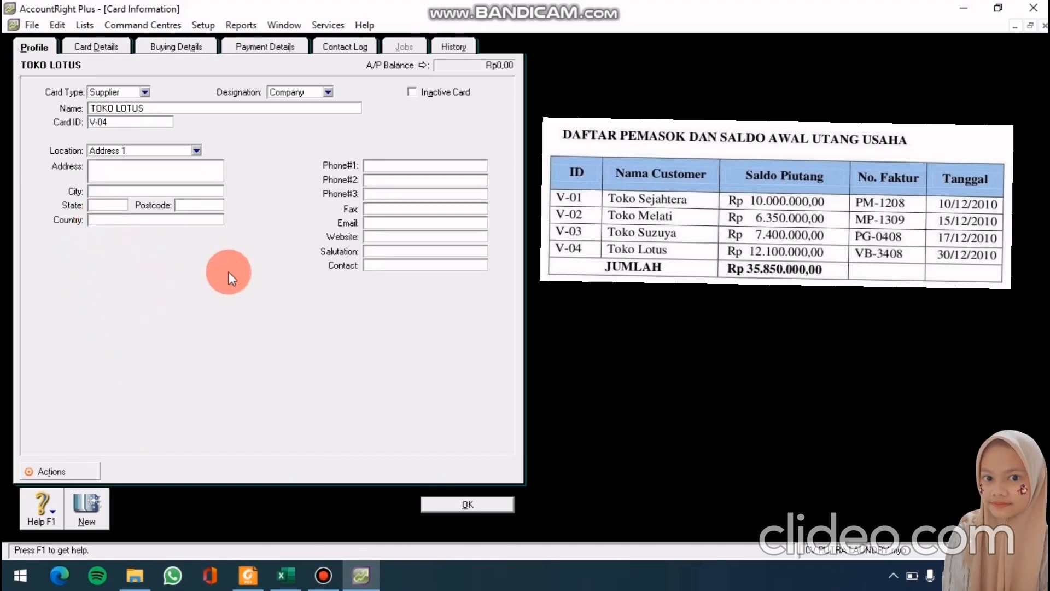
pyautogui.click(466, 504)
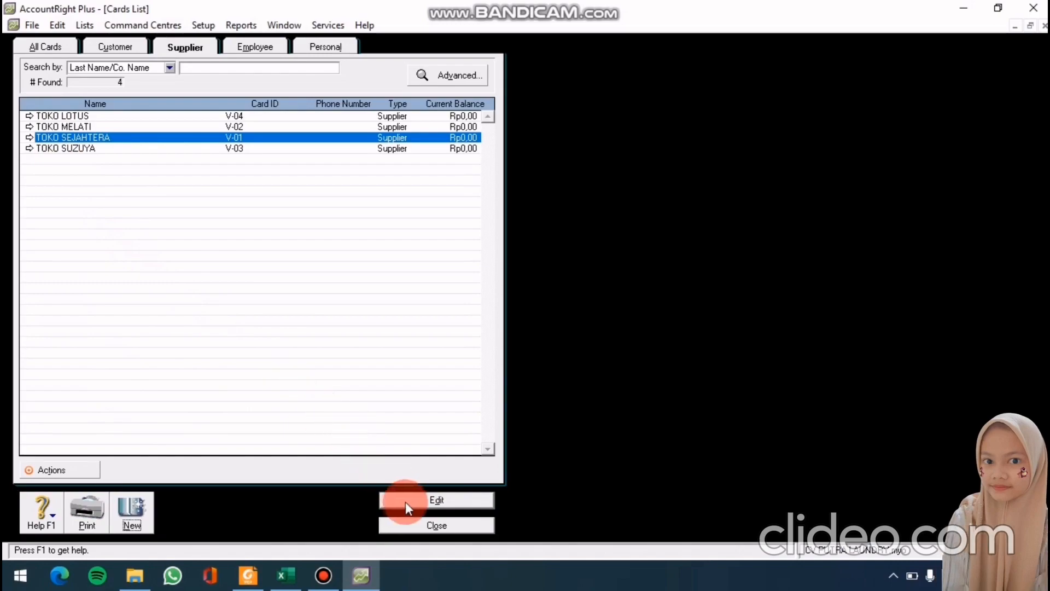
pyautogui.click(413, 528)
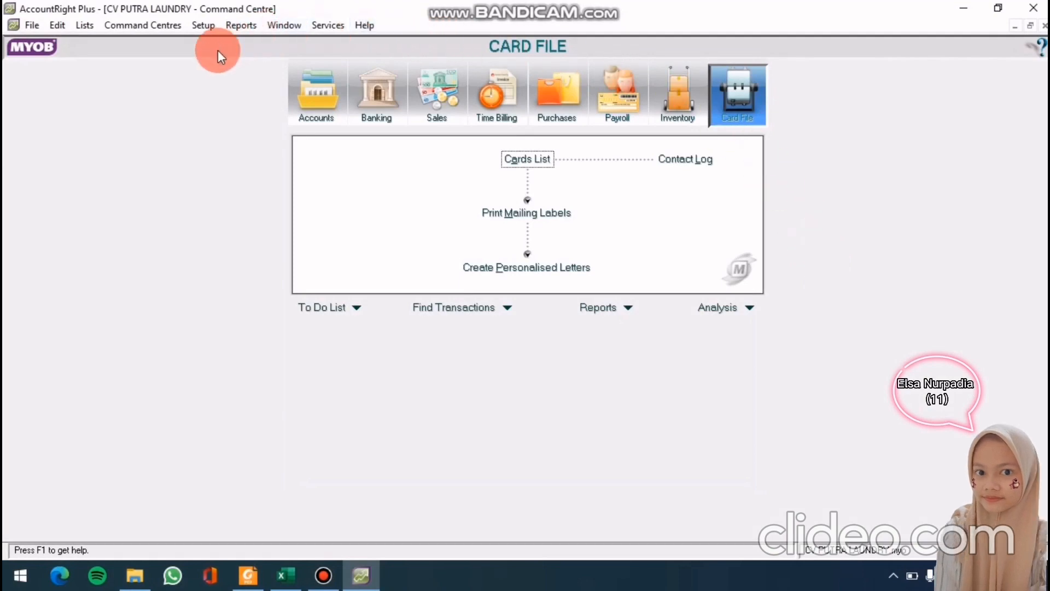
# Open Setup > Balances > Customer Balances and show CV. Kharis's details
pyautogui.click(203, 25)
pyautogui.moveTo(221, 61)
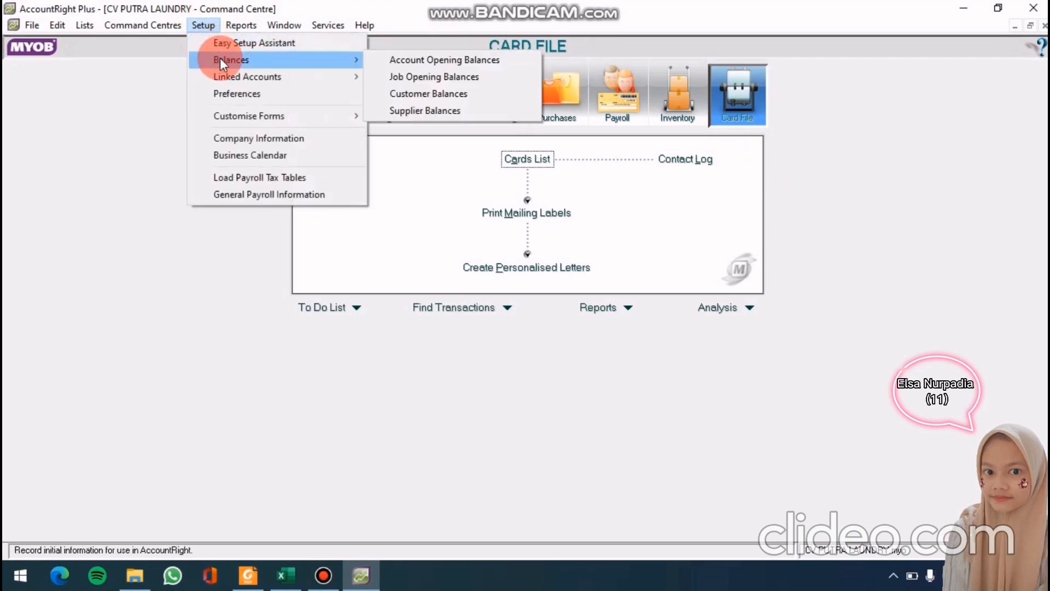
pyautogui.click(391, 93)
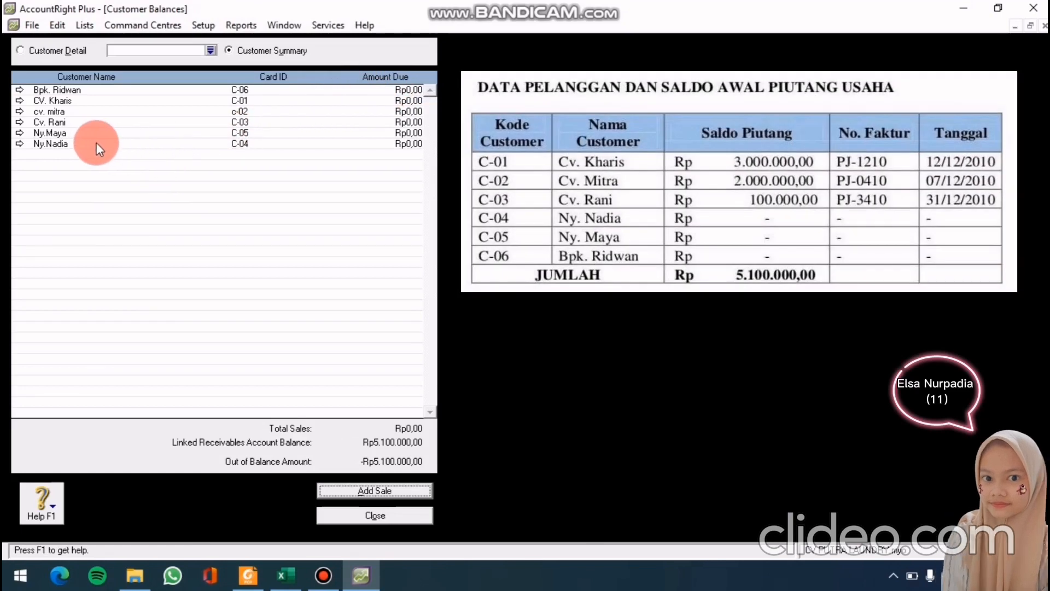
pyautogui.doubleClick(109, 100)
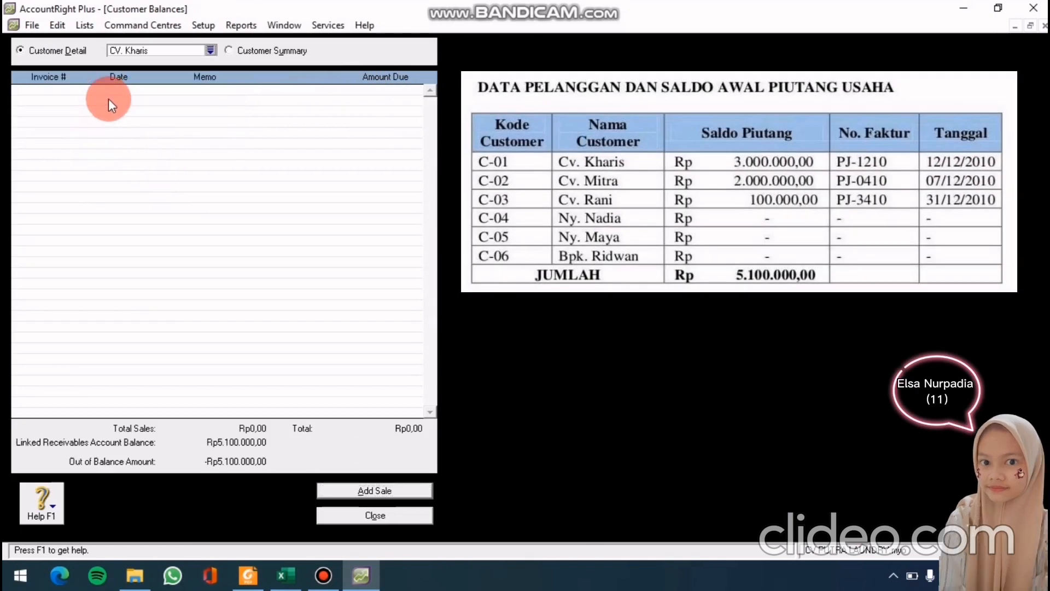
# Record a Rp3.000.000 historical sale for CV. Kharis dated 12/12/2010, memo 'saldo awal', and close Customer Balances
pyautogui.click(343, 489)
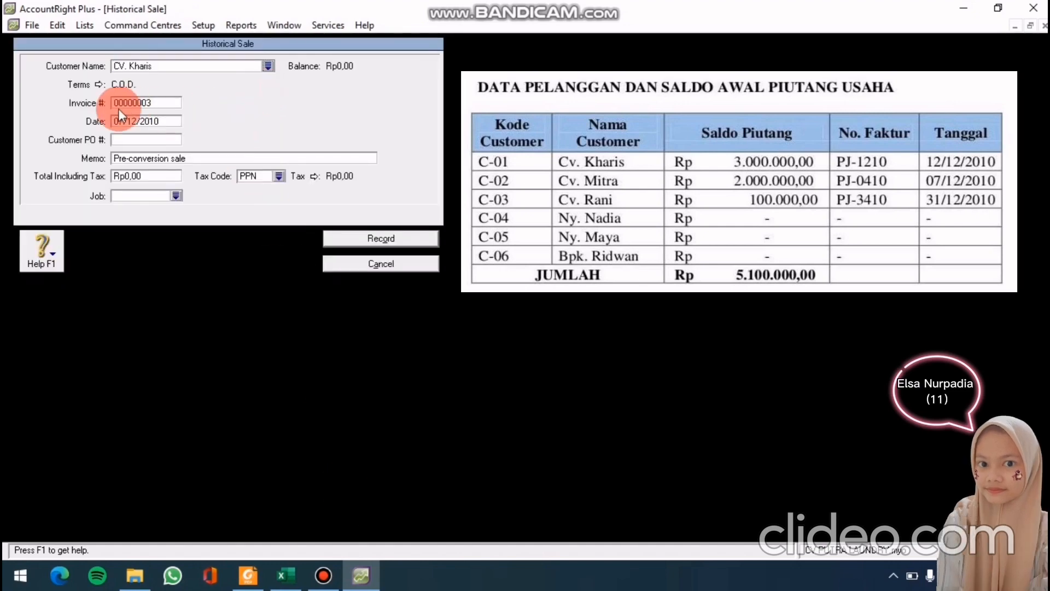
pyautogui.click(146, 121)
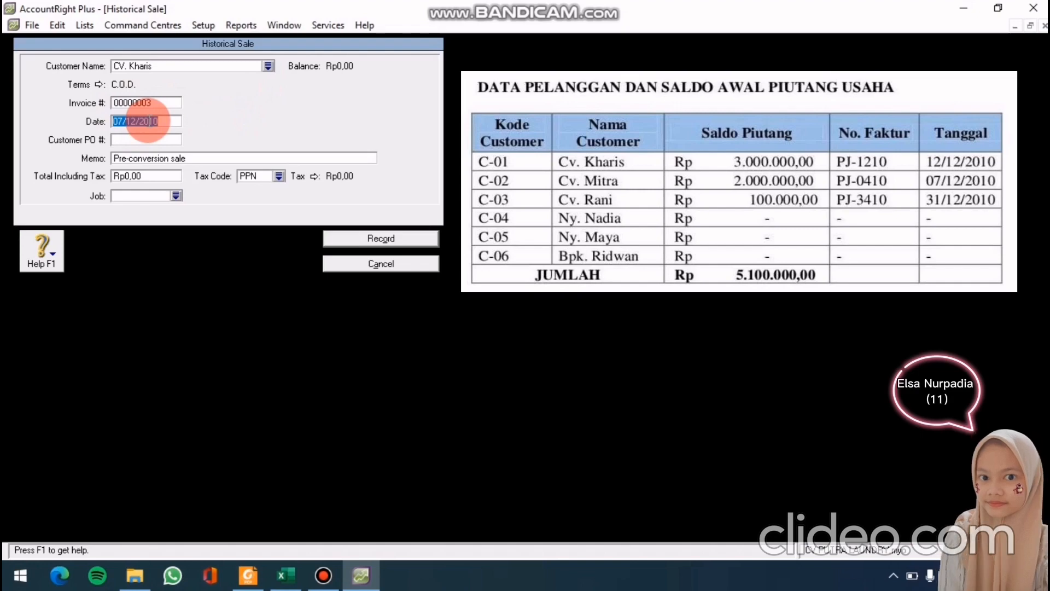
pyautogui.write('12/')
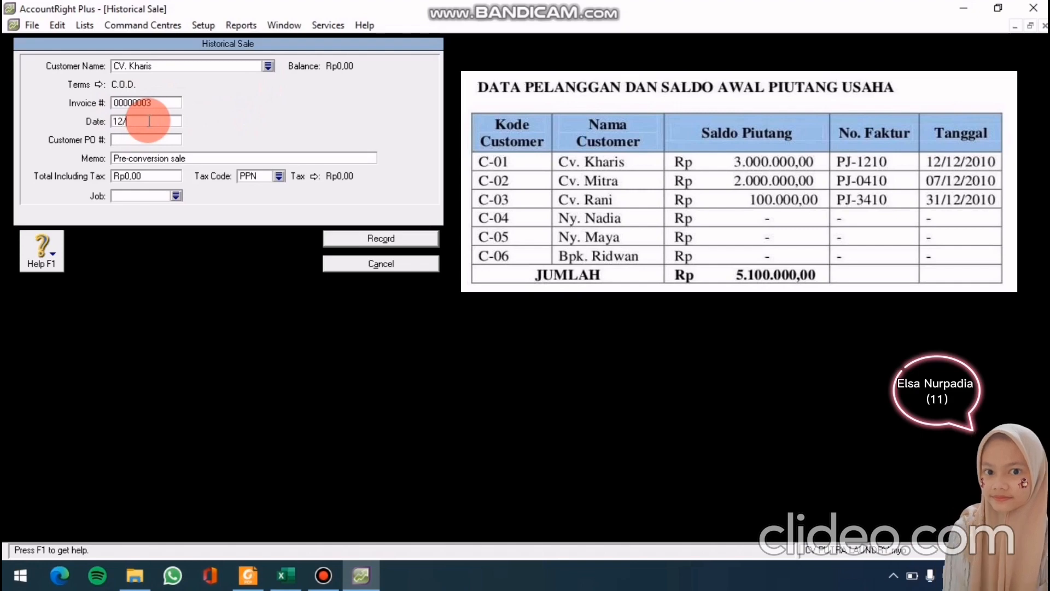
pyautogui.write('12/20')
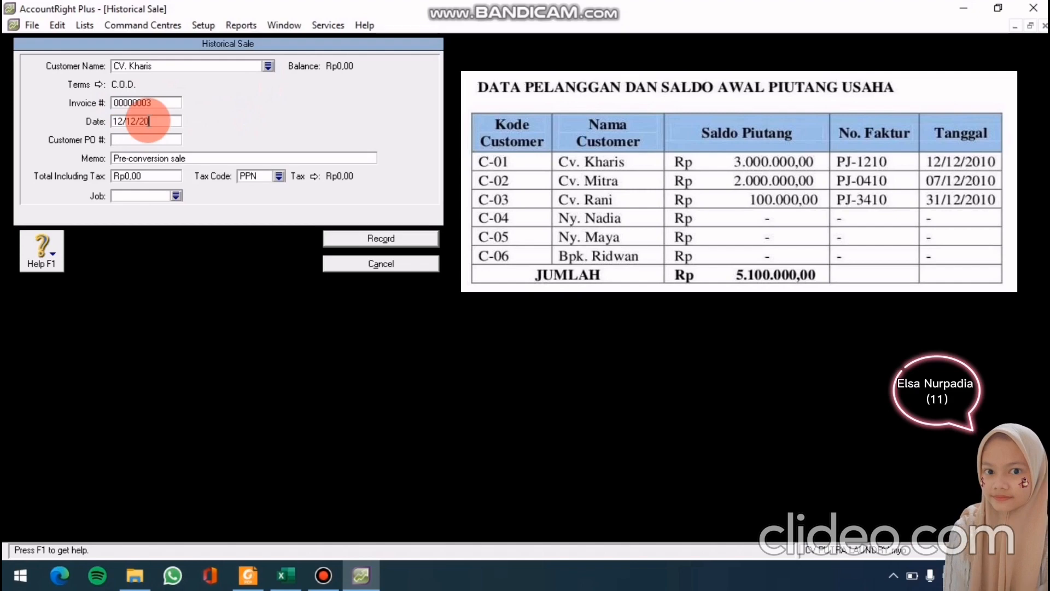
pyautogui.write('10')
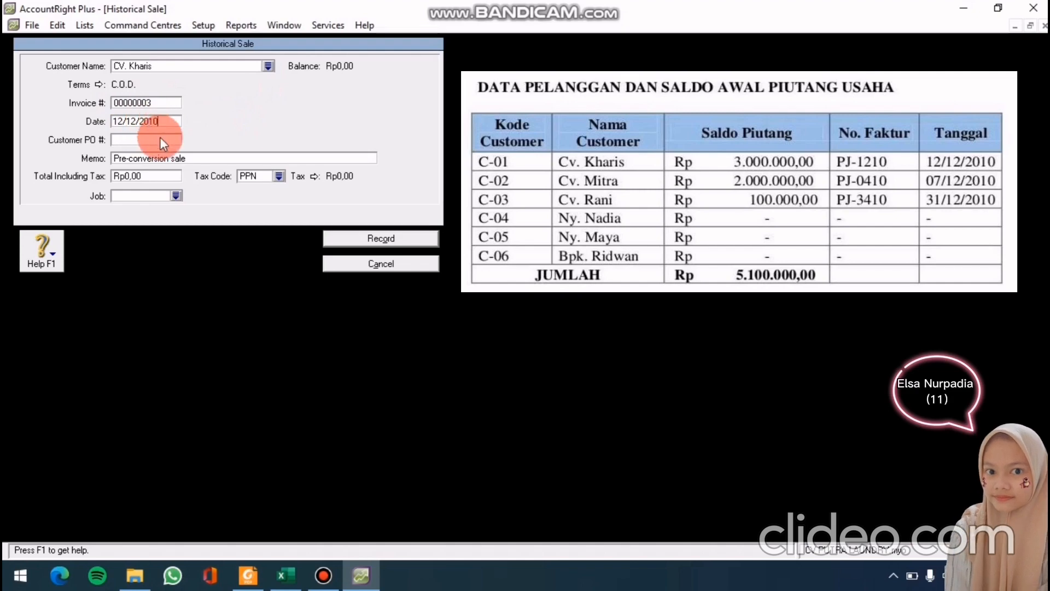
pyautogui.click(165, 159)
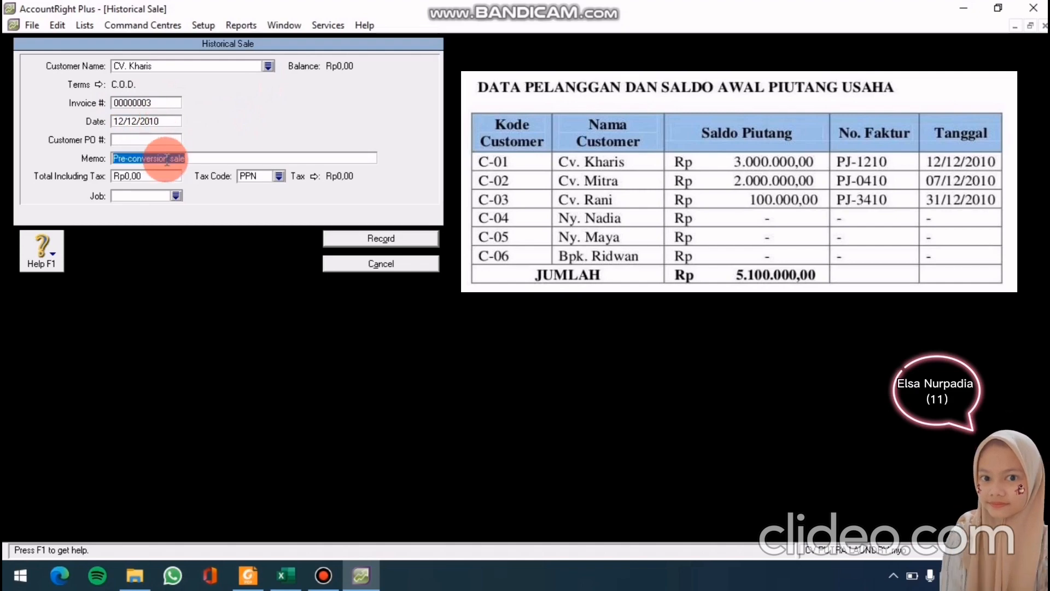
pyautogui.write('saldo ')
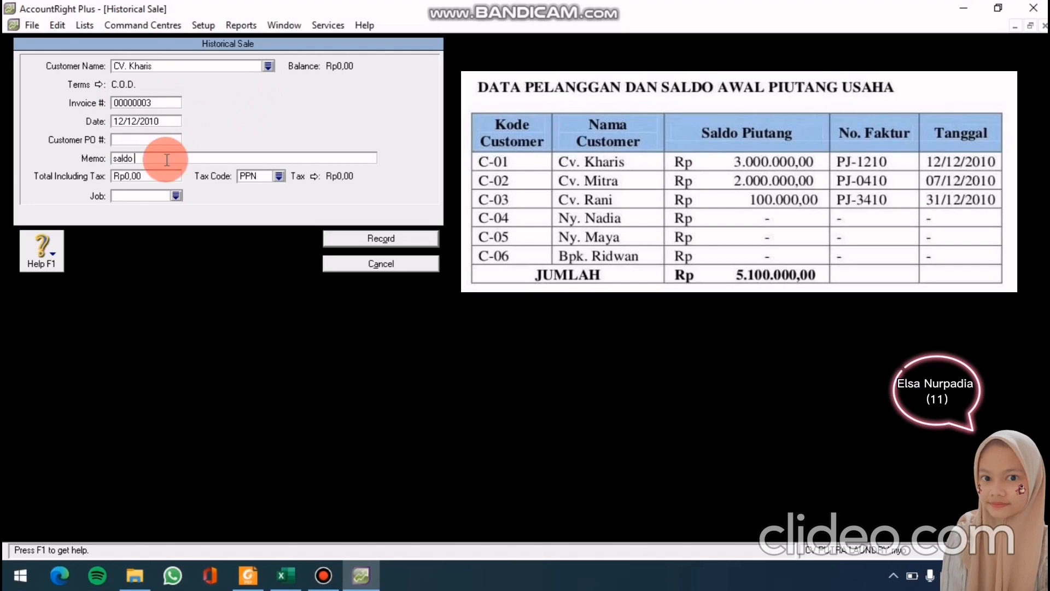
pyautogui.write('awal')
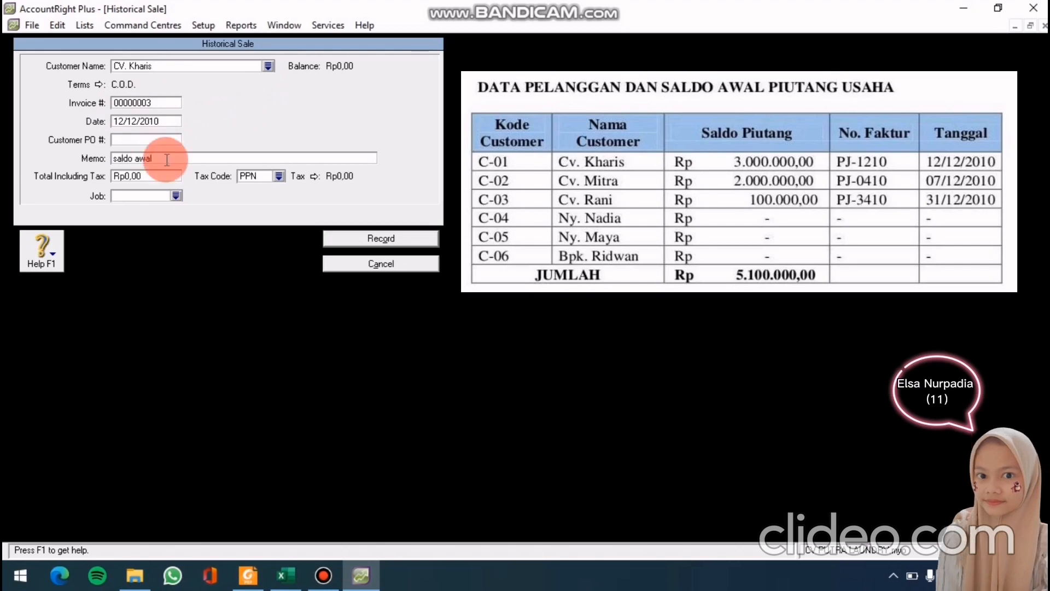
pyautogui.click(154, 172)
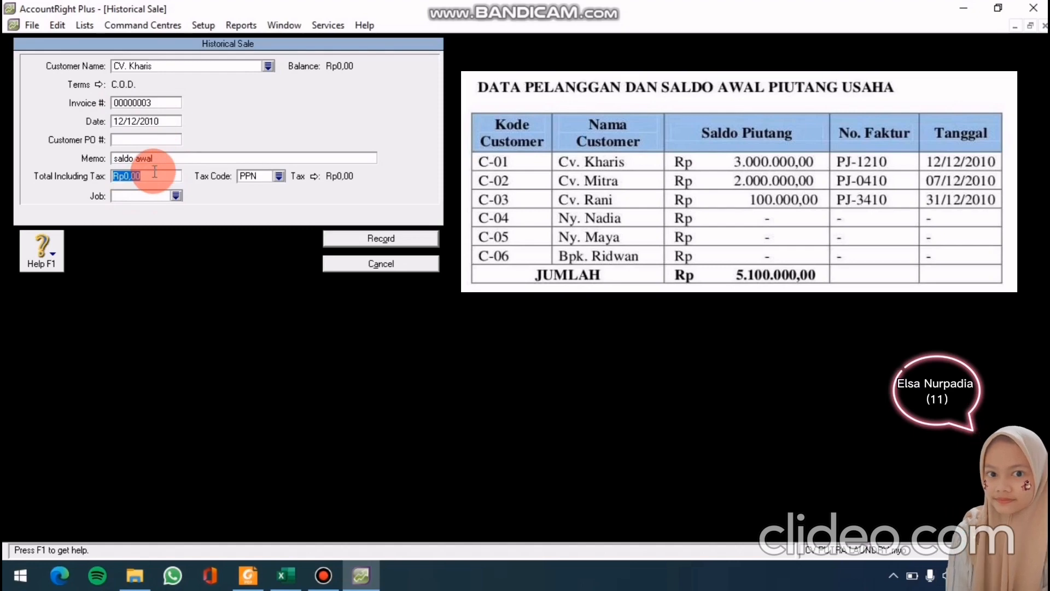
pyautogui.write('3000000')
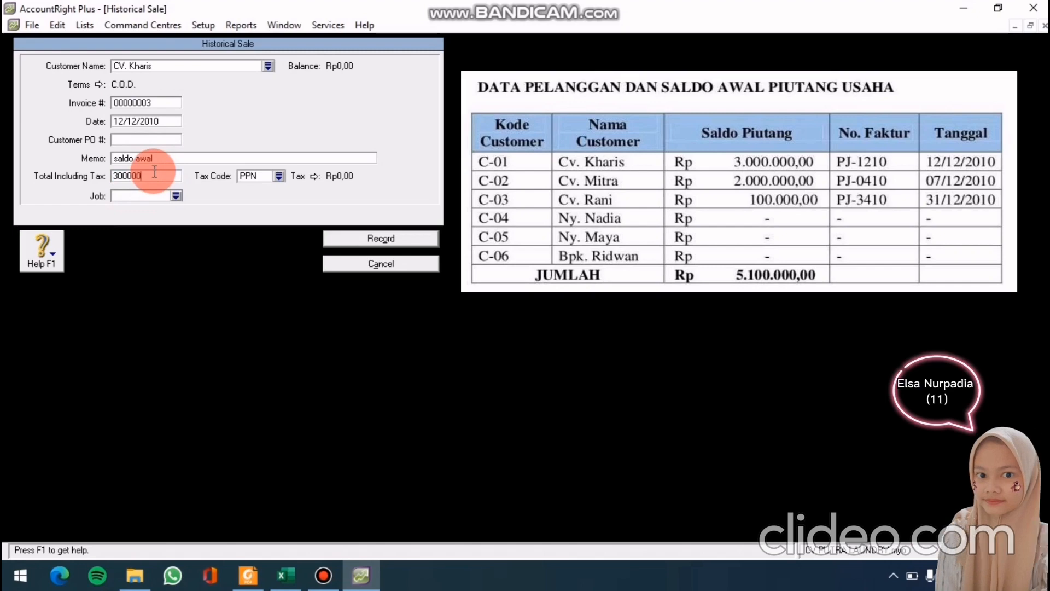
pyautogui.click(341, 237)
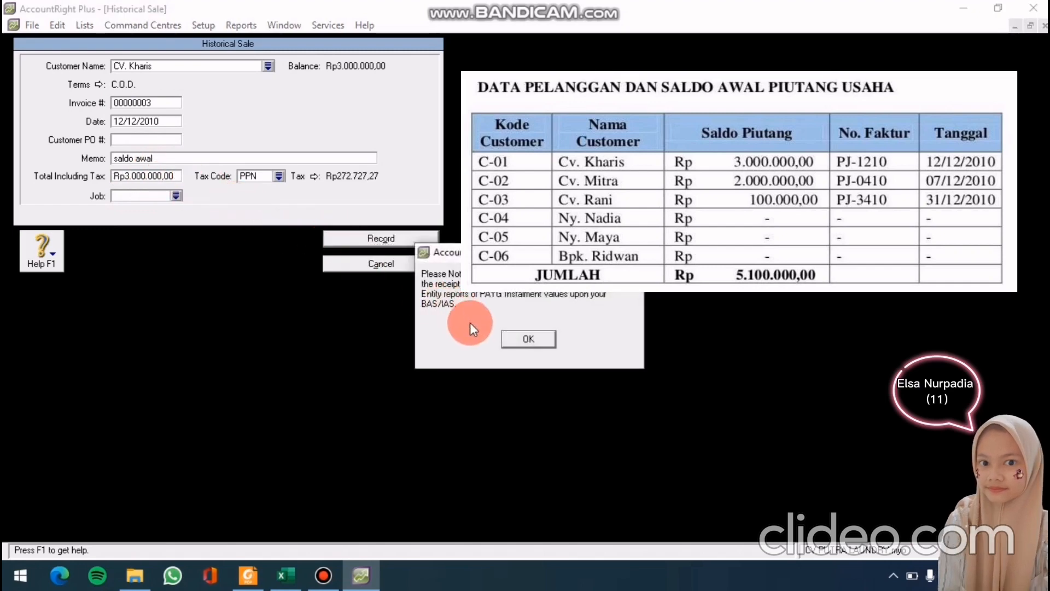
pyautogui.click(527, 338)
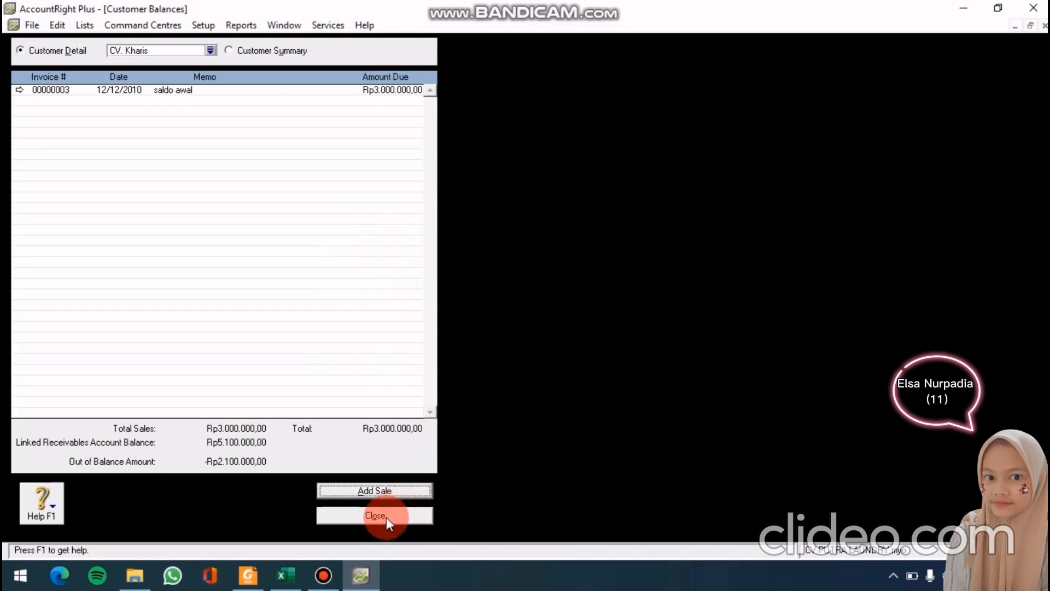
pyautogui.click(386, 516)
pyautogui.click(202, 28)
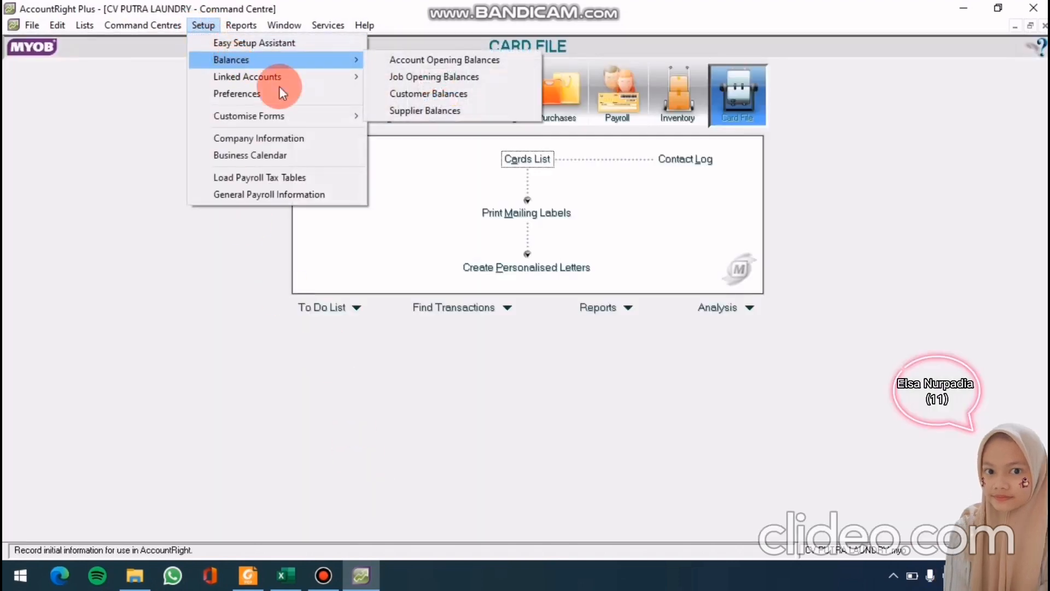
# Reopen Customer Balances and start a new historical sale for cv. mitra
pyautogui.moveTo(320, 61)
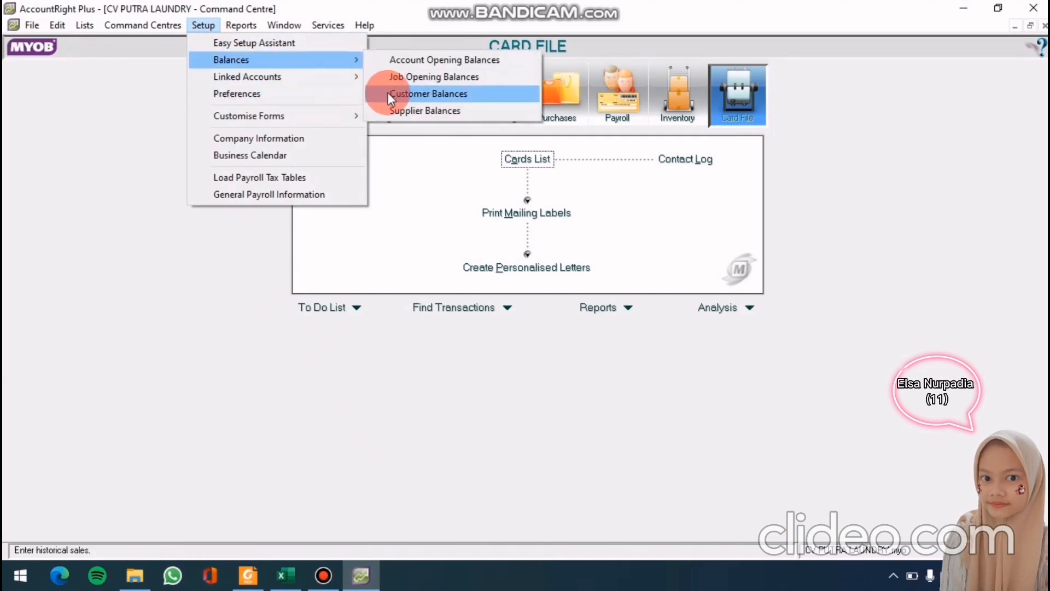
pyautogui.click(389, 97)
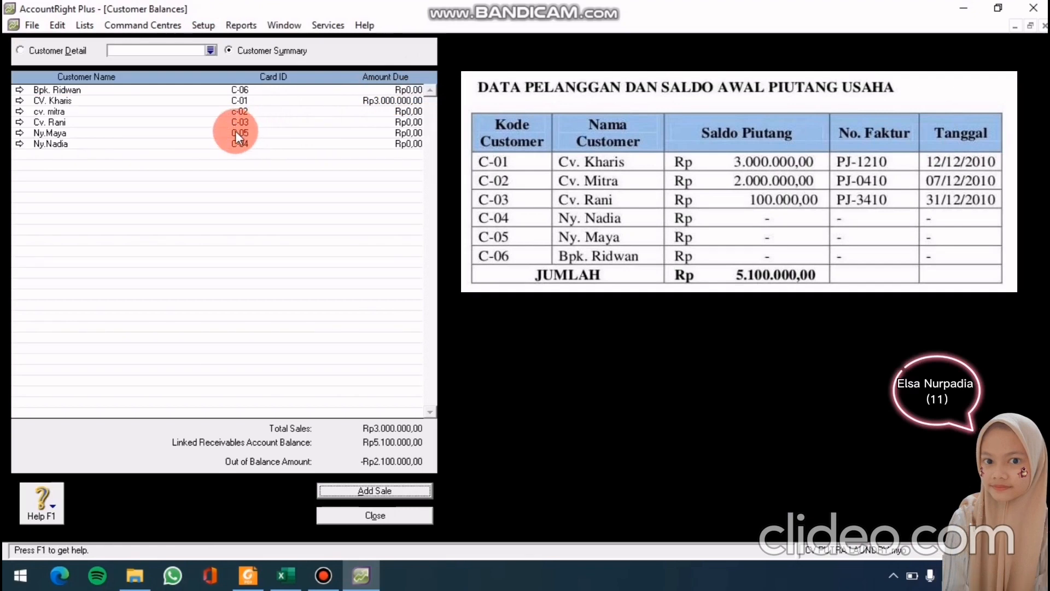
pyautogui.doubleClick(141, 112)
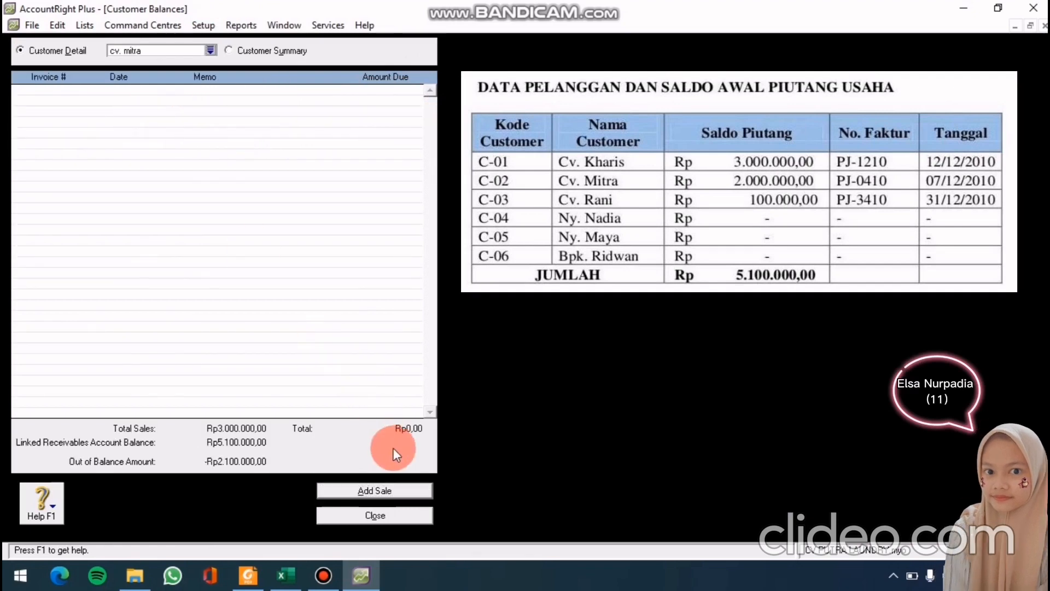
pyautogui.click(381, 492)
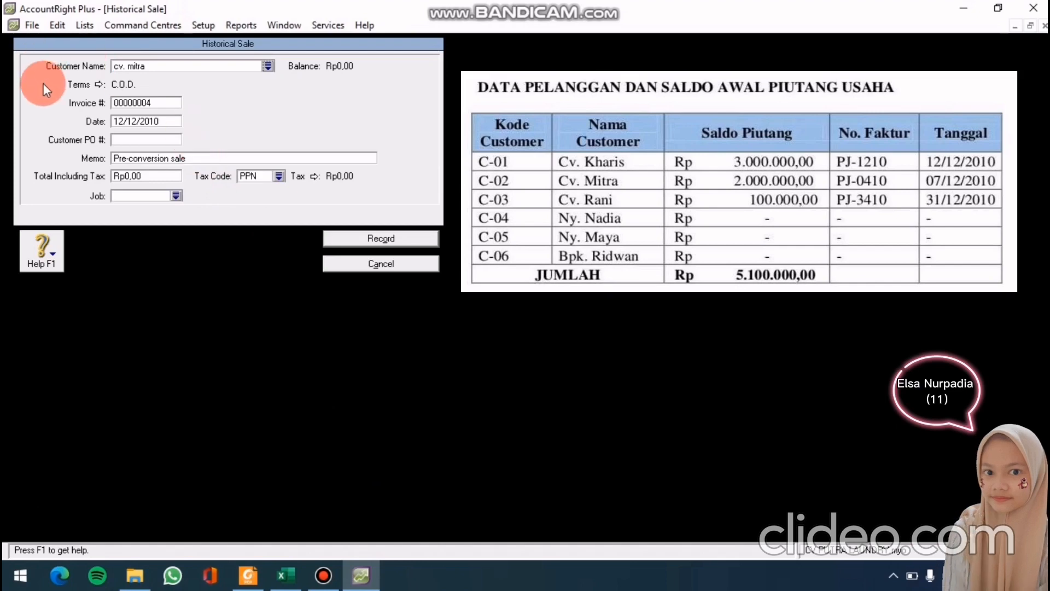
# Date cv. mitra's historical sale 01/12/2010 and begin replacing the memo with 'saldo awal'
pyautogui.click(137, 123)
pyautogui.doubleClick(135, 123)
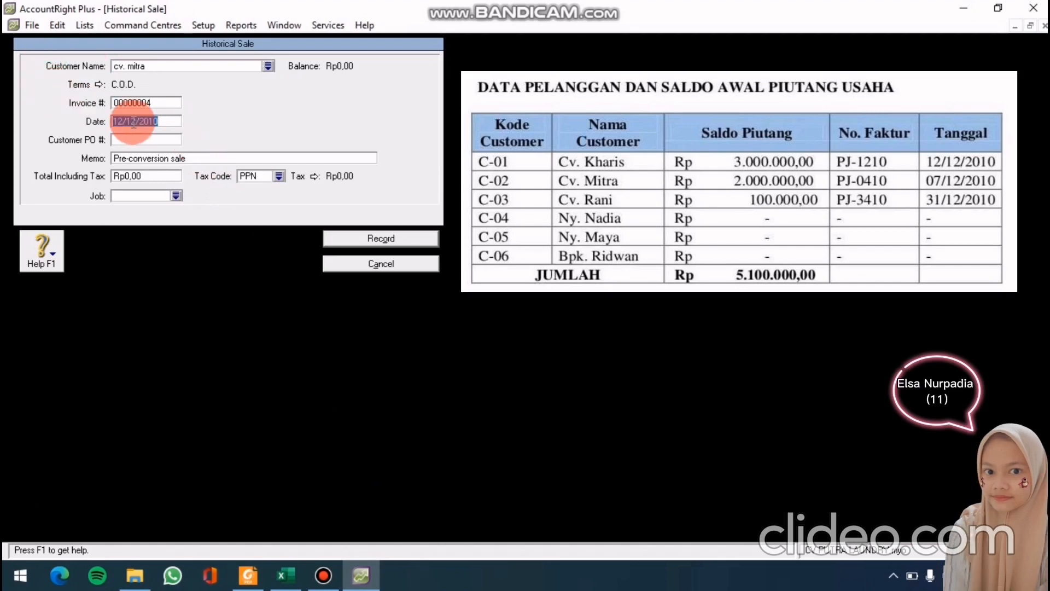
pyautogui.write('01/')
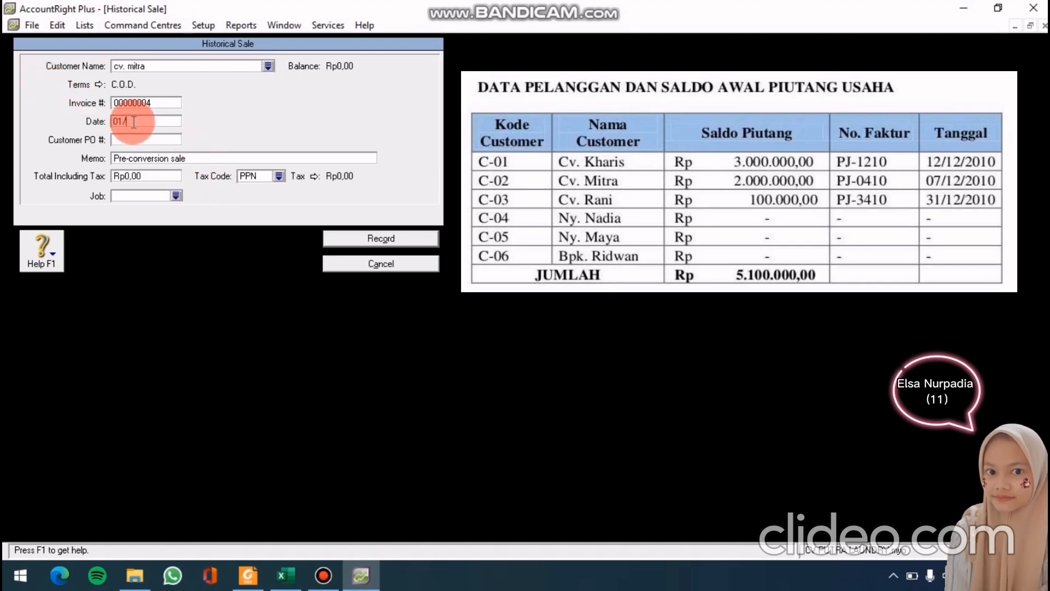
pyautogui.write('12/2019')
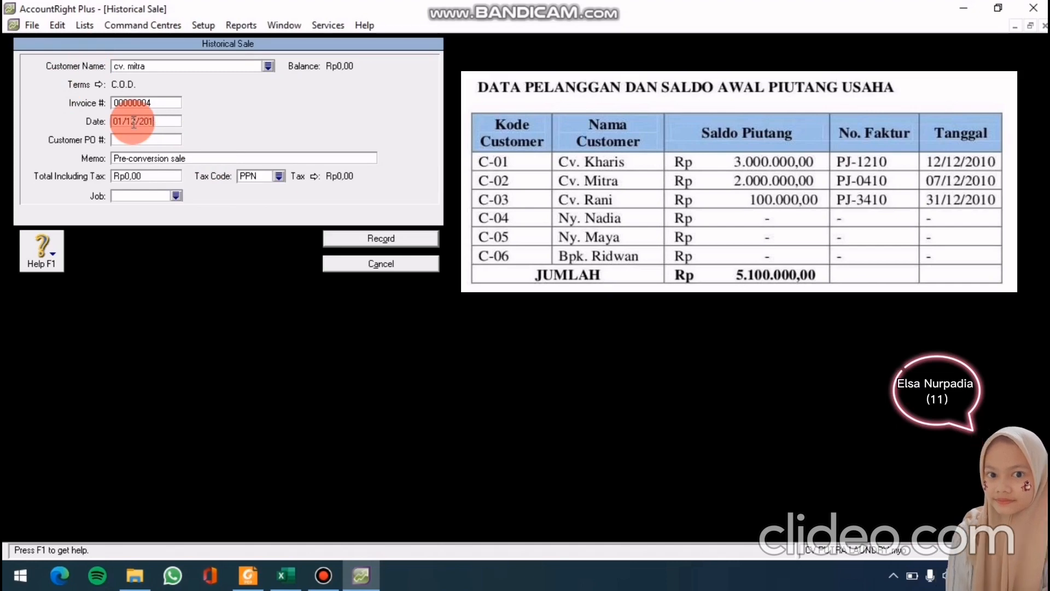
pyautogui.press('BackSpace')
pyautogui.write('0')
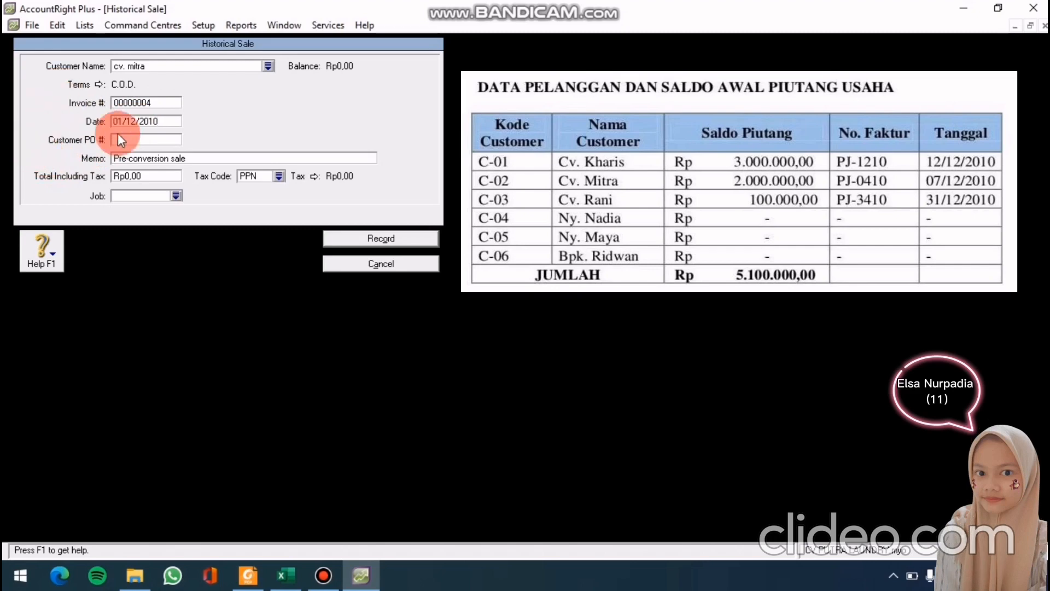
pyautogui.click(150, 157)
pyautogui.write('sald')
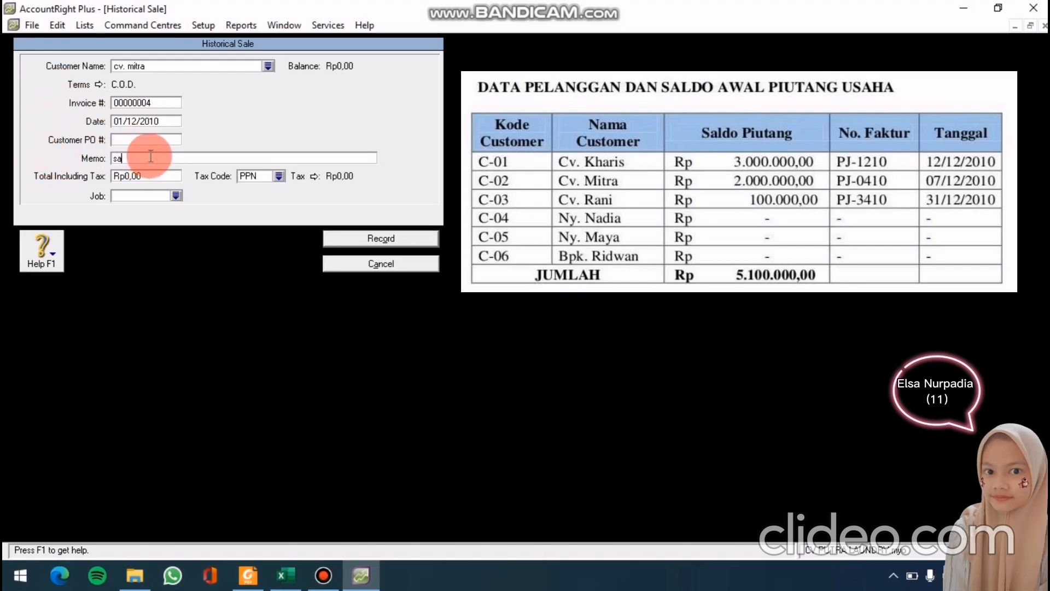
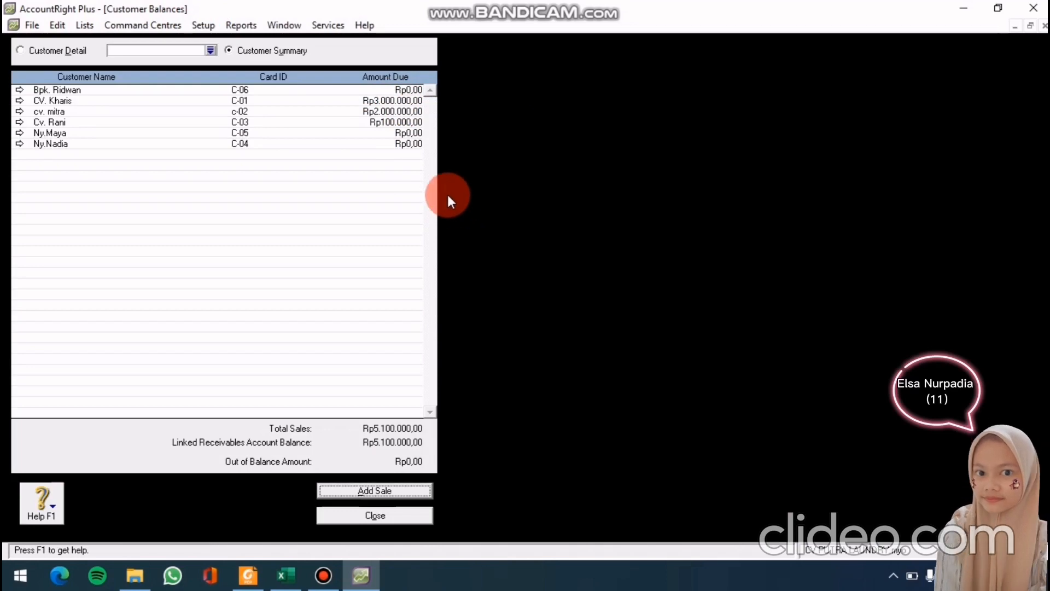
# Close Customer Balances with receivables balanced at Rp5.100.000,00
pyautogui.click(373, 516)
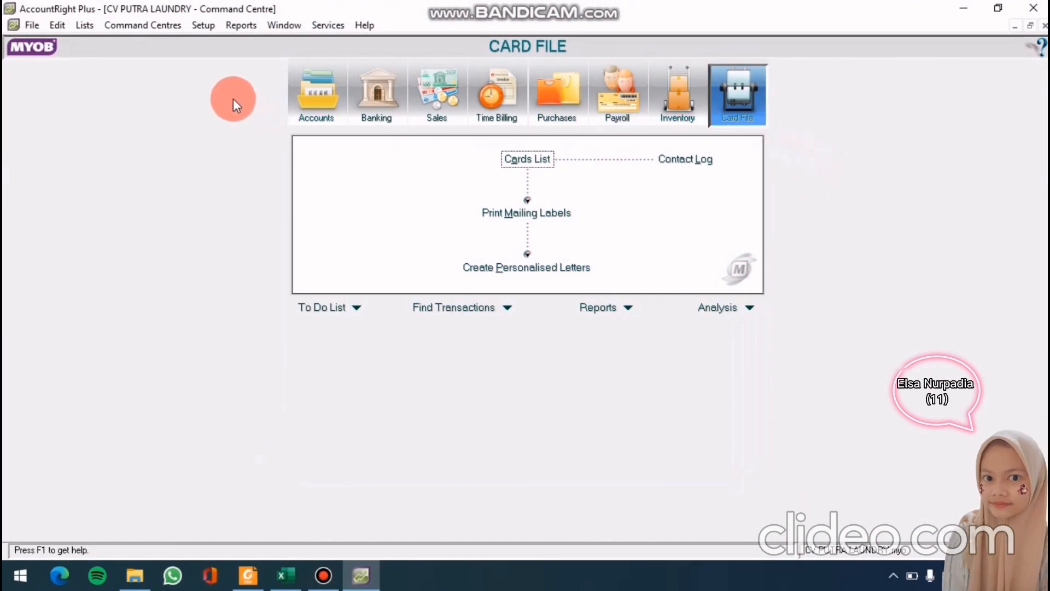
# Start a historical purchase for TOKO LOTUS in Supplier Balances with Net 30 credit terms
pyautogui.click(204, 25)
pyautogui.moveTo(229, 57)
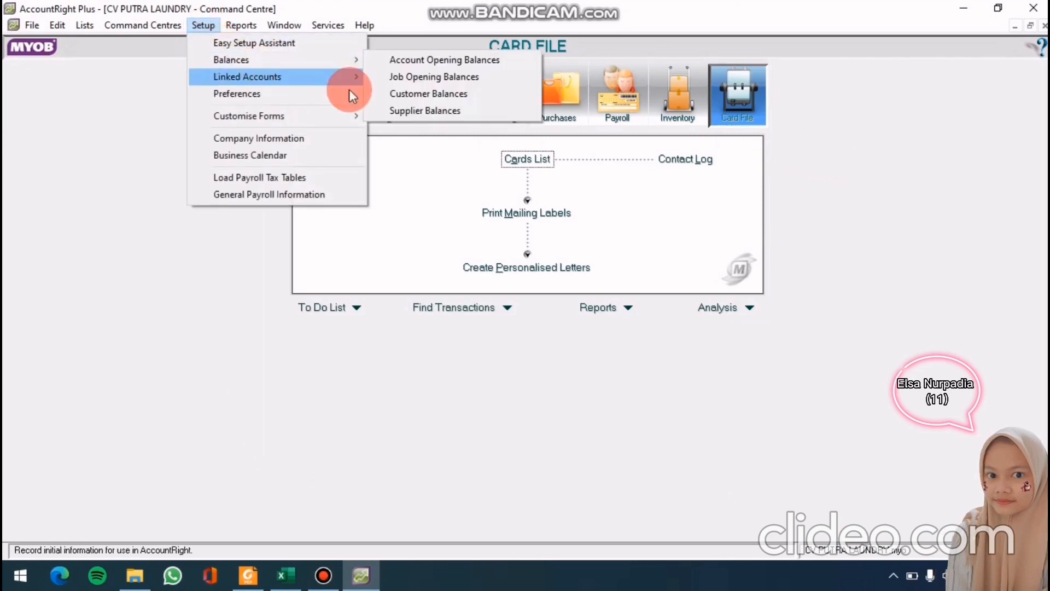
pyautogui.click(405, 111)
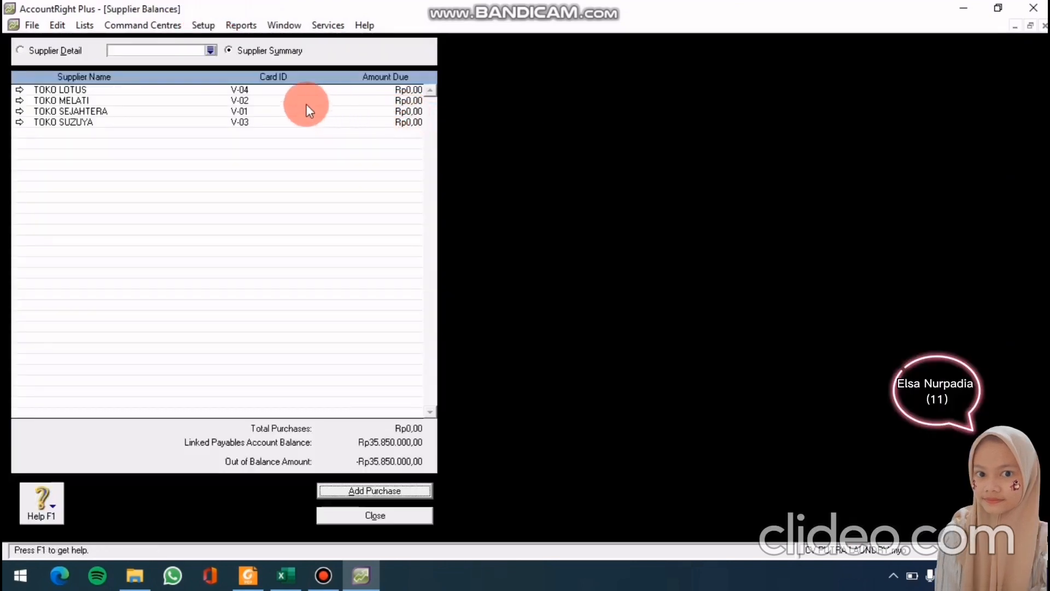
pyautogui.doubleClick(108, 91)
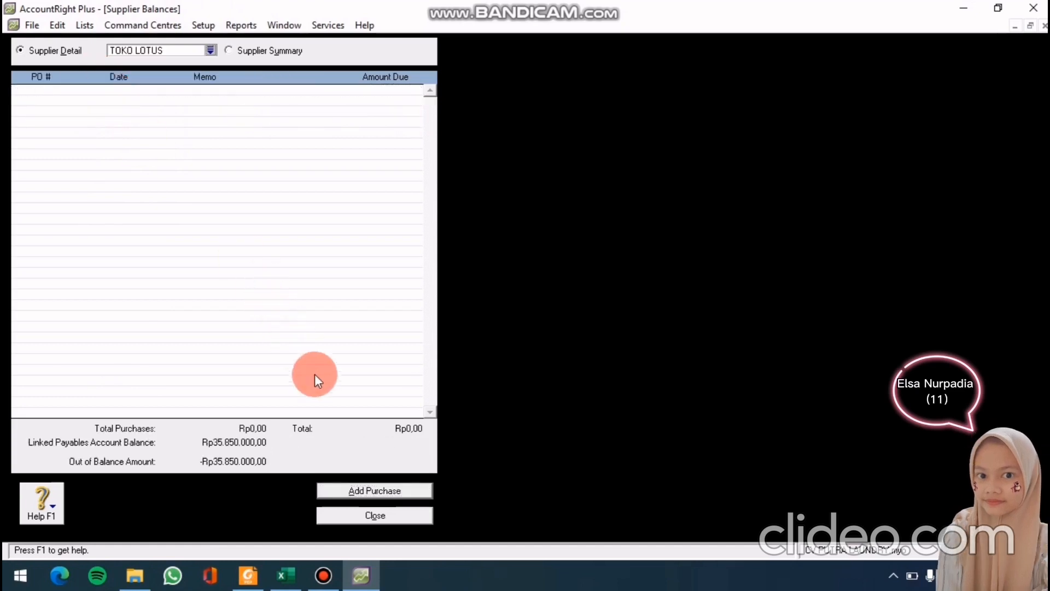
pyautogui.click(375, 490)
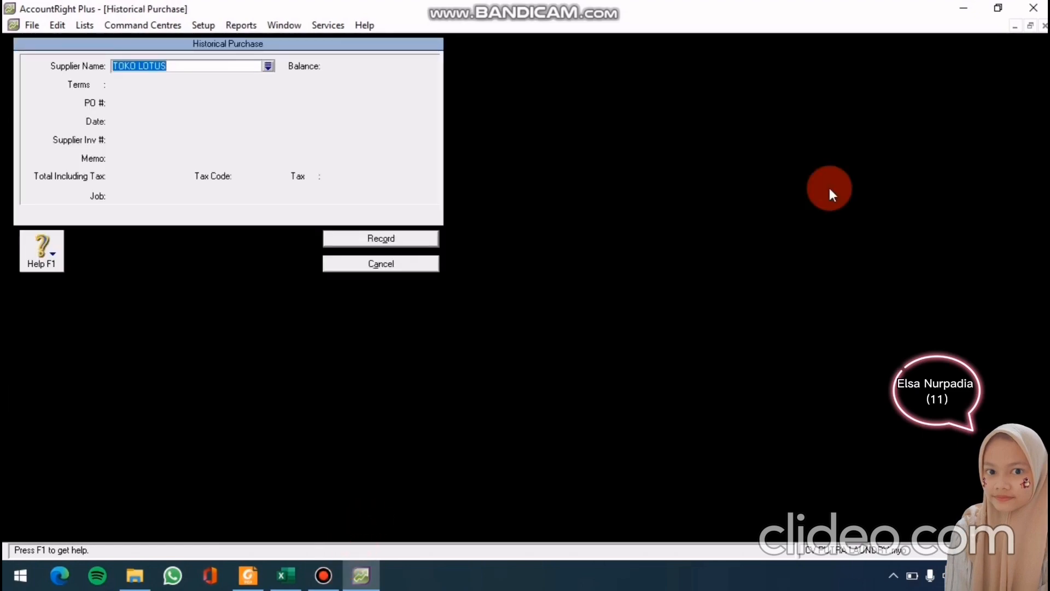
pyautogui.press('Tab')
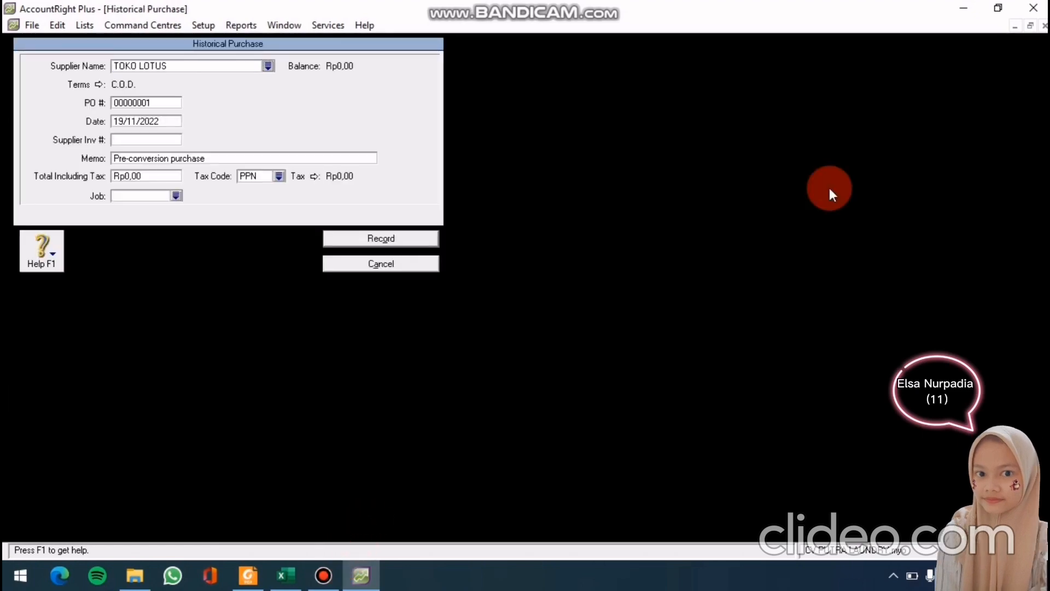
pyautogui.click(93, 84)
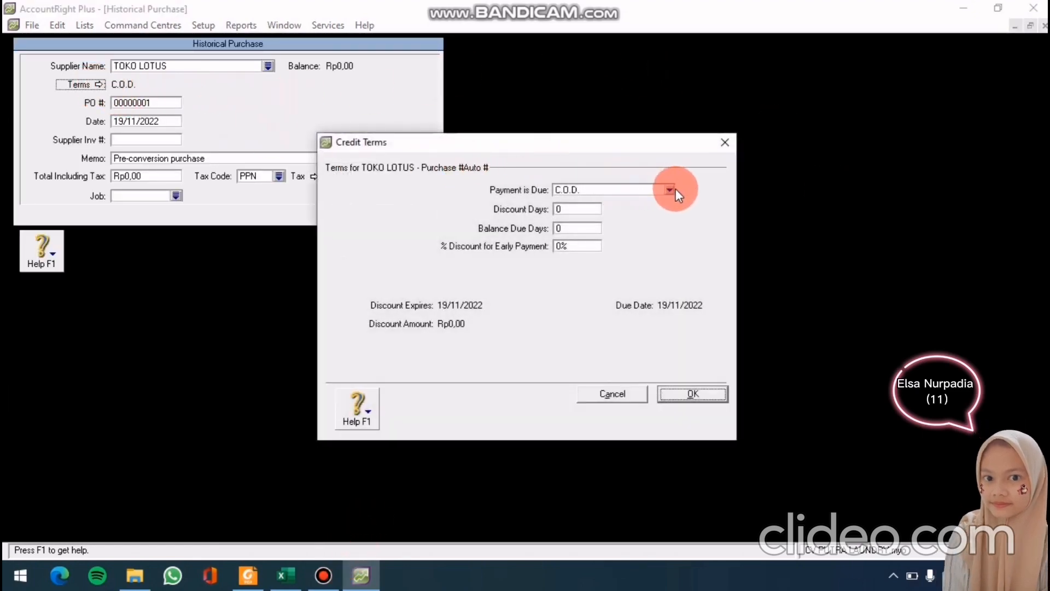
pyautogui.click(671, 189)
pyautogui.click(638, 224)
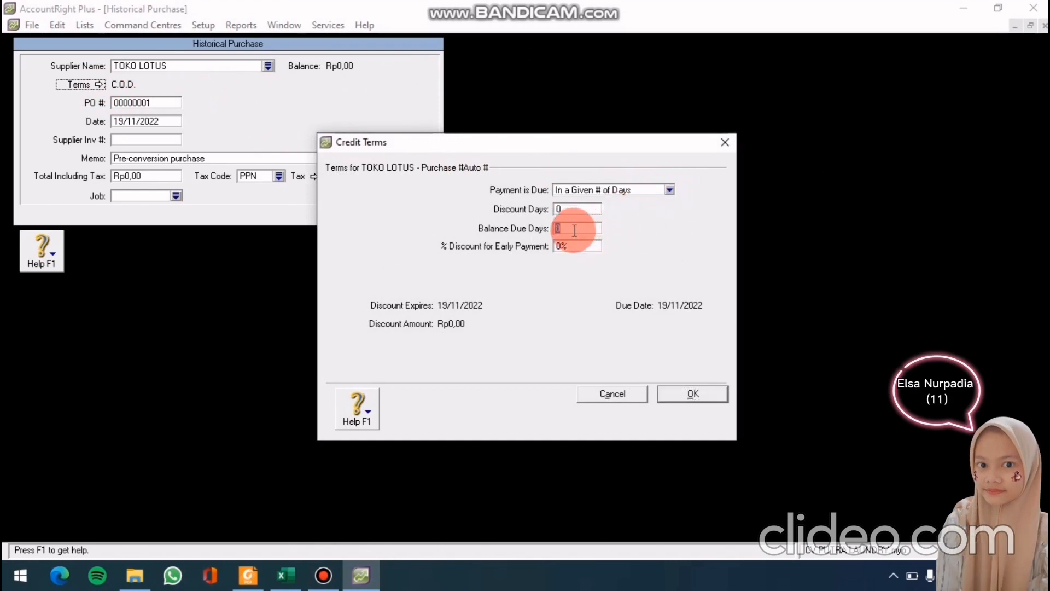
pyautogui.write('30')
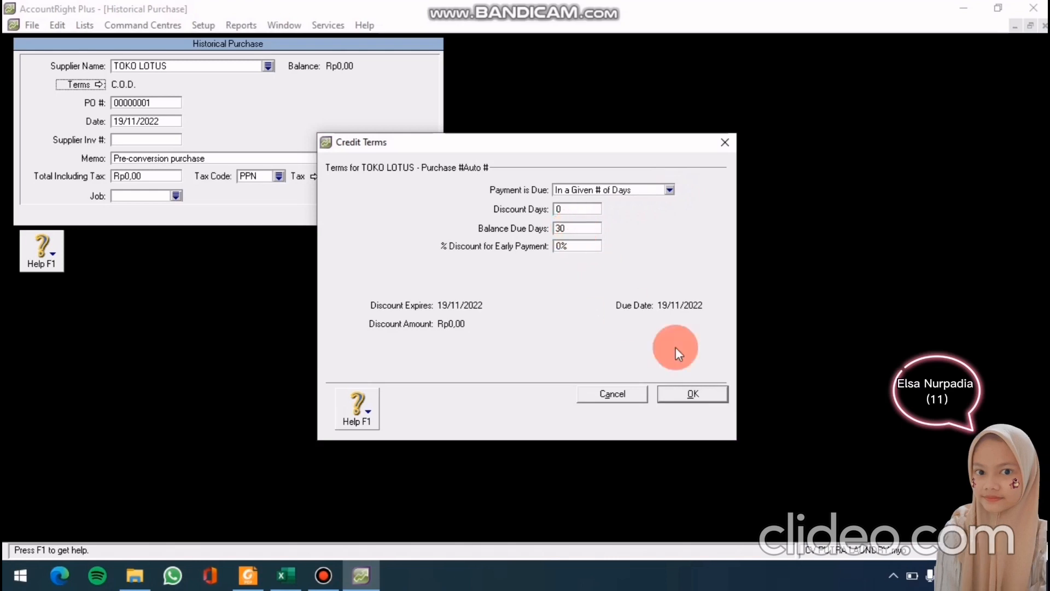
pyautogui.click(673, 388)
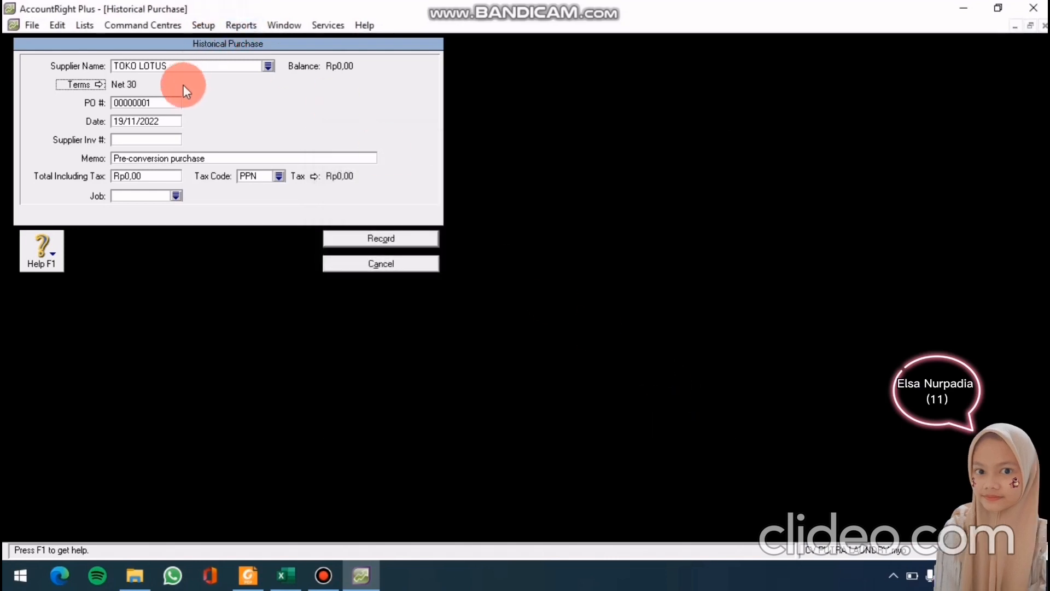
# Record it as PM-1208 dated 10/01/2010, memo SALDO AWAL, total Rp10.000.000
pyautogui.click(157, 104)
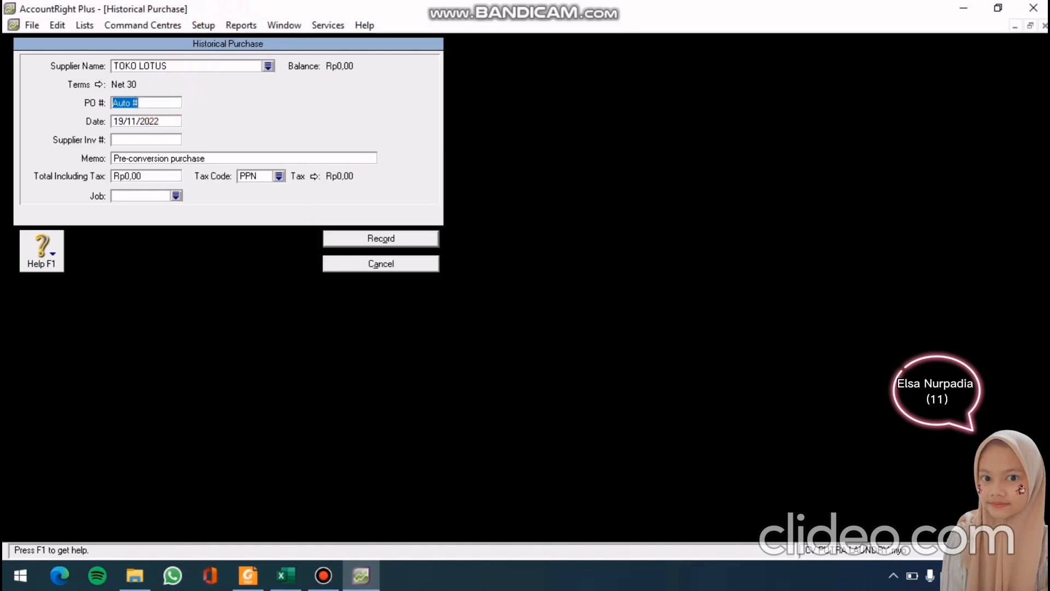
pyautogui.write('PM-')
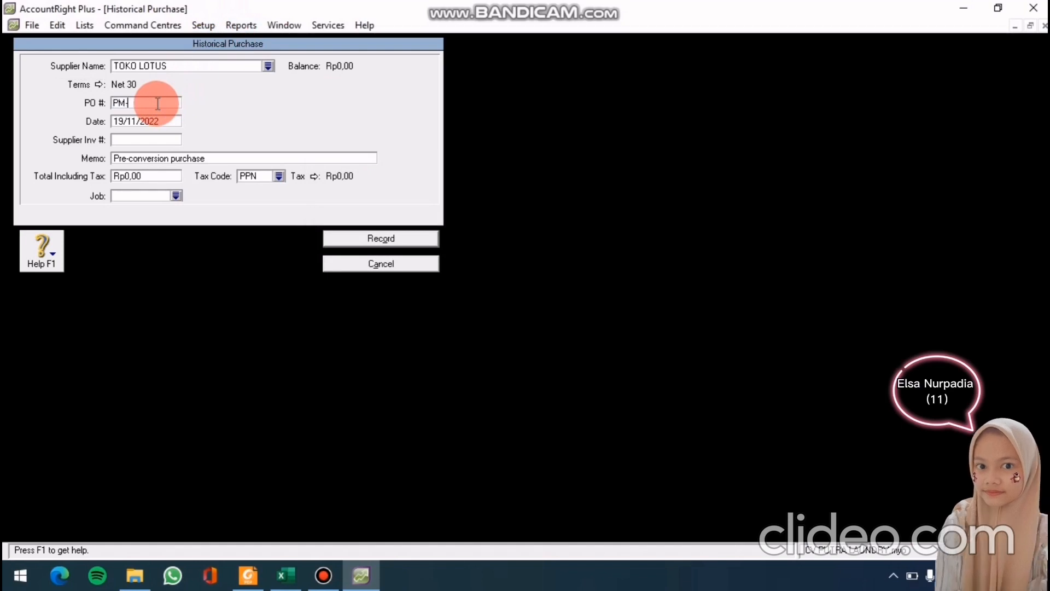
pyautogui.write('1208')
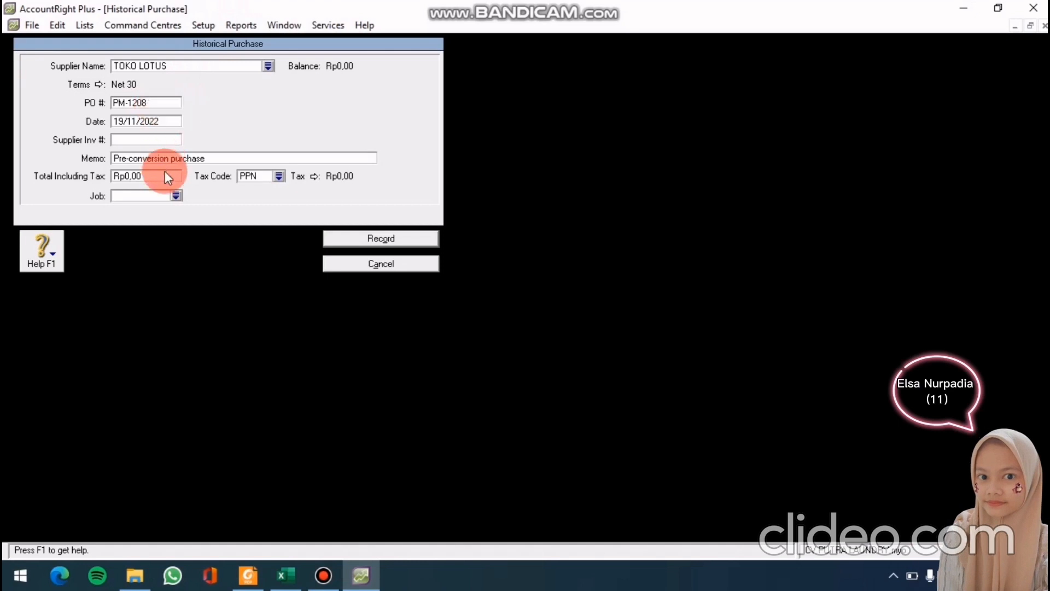
pyautogui.click(153, 119)
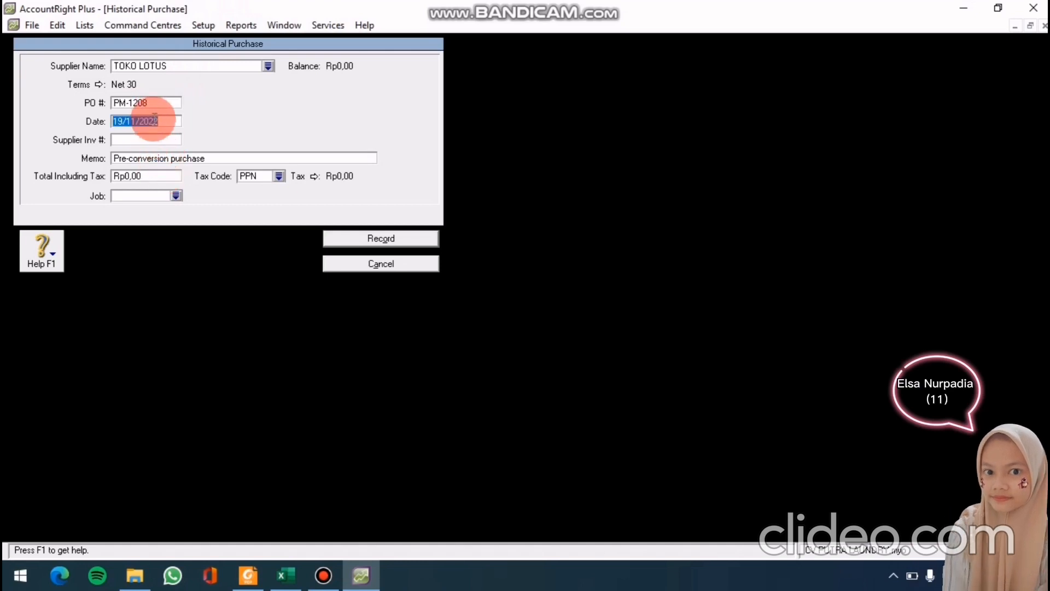
pyautogui.write('10')
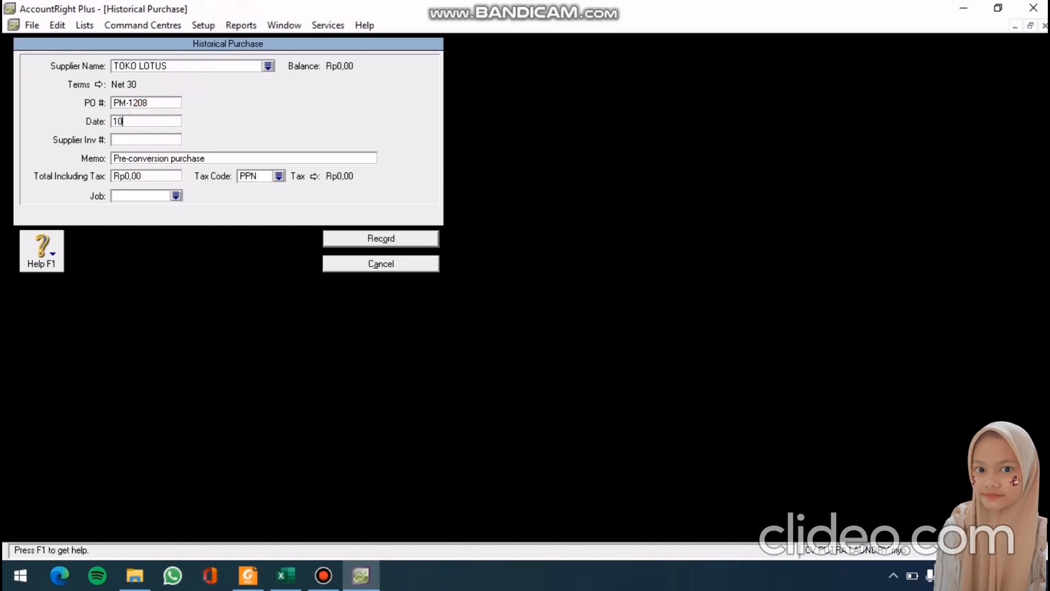
pyautogui.write('/1/')
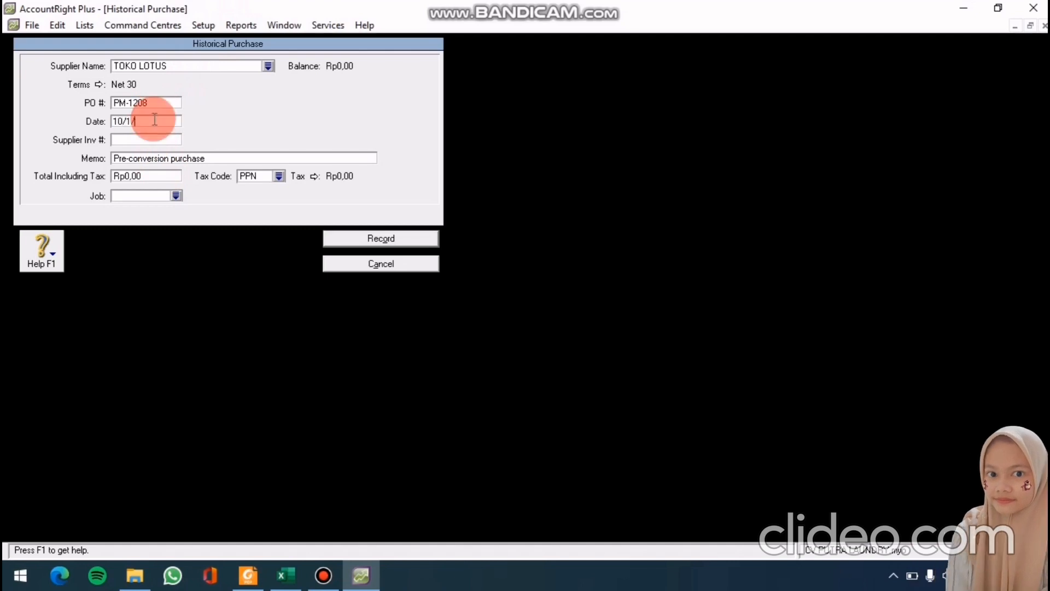
pyautogui.write('201')
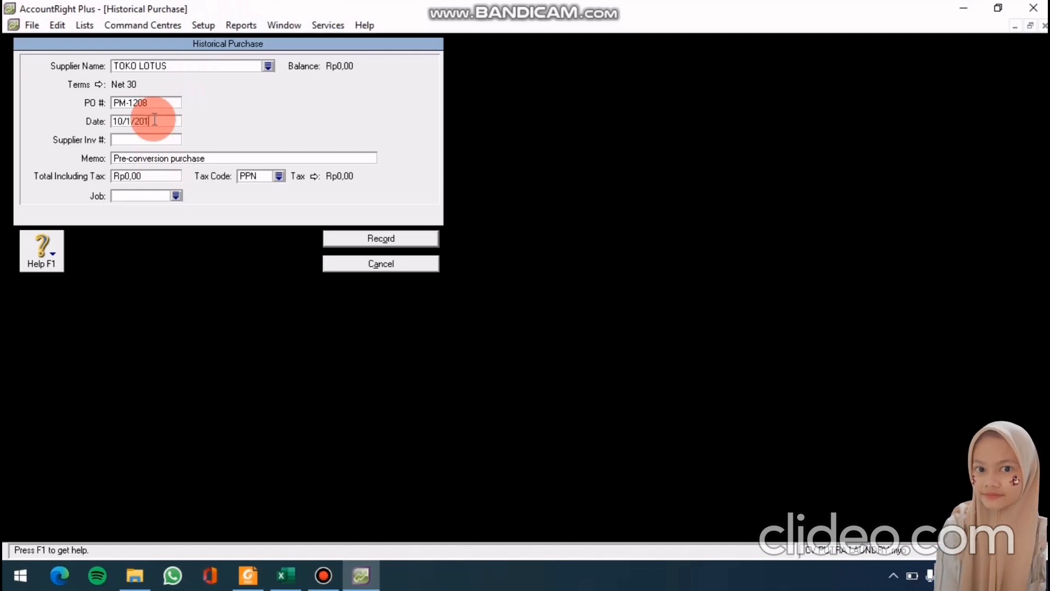
pyautogui.write('0')
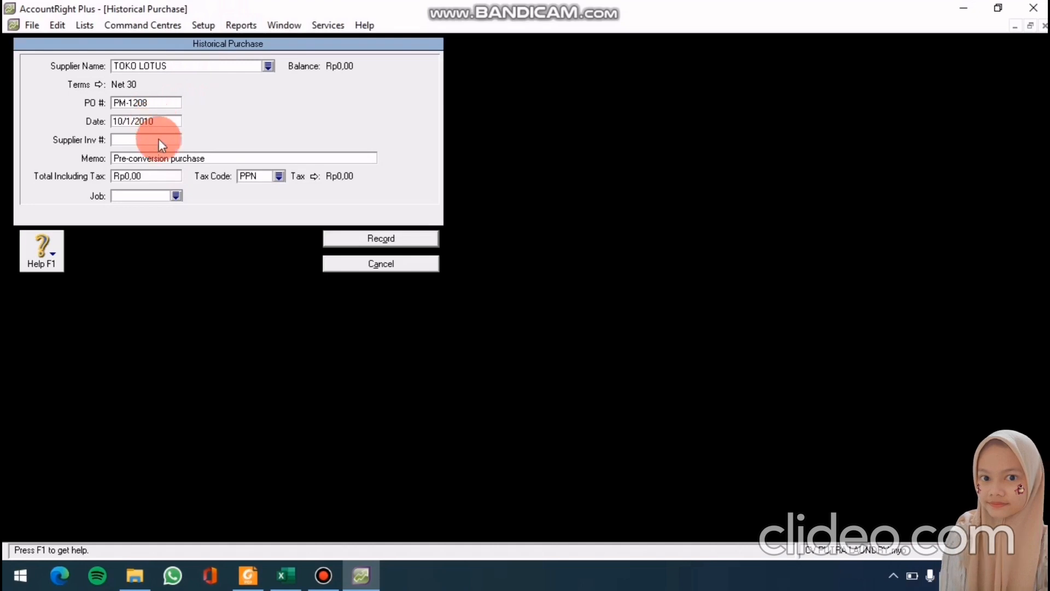
pyautogui.click(178, 161)
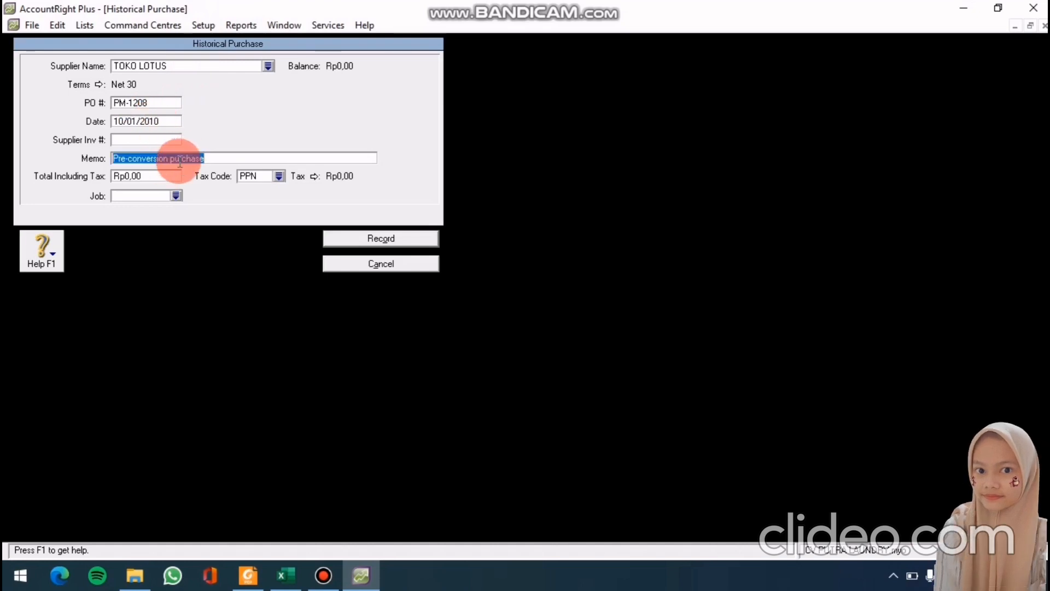
pyautogui.write('SALS')
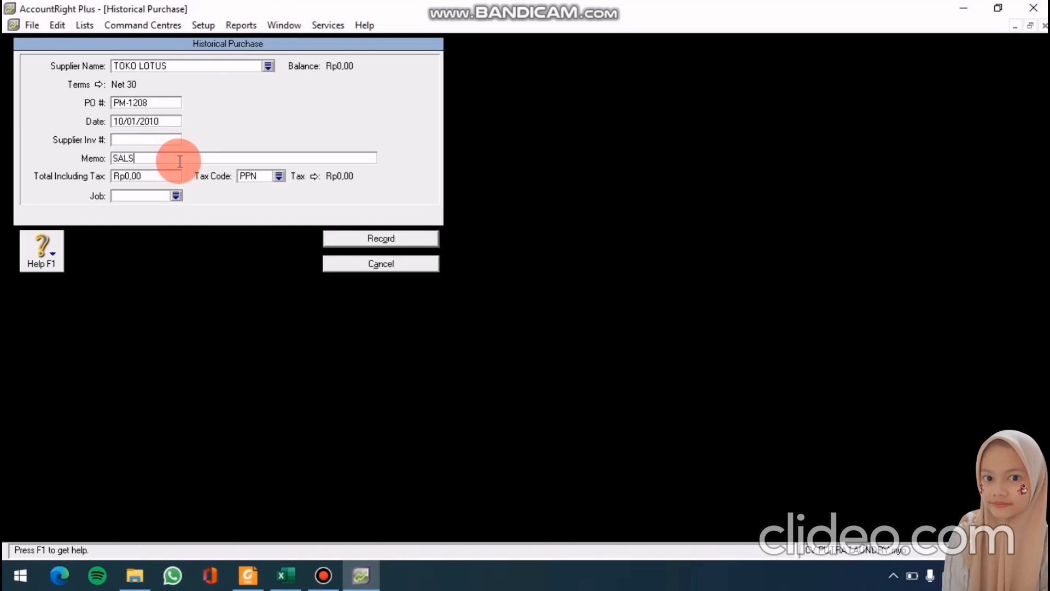
pyautogui.press('BackSpace')
pyautogui.write('DO AW')
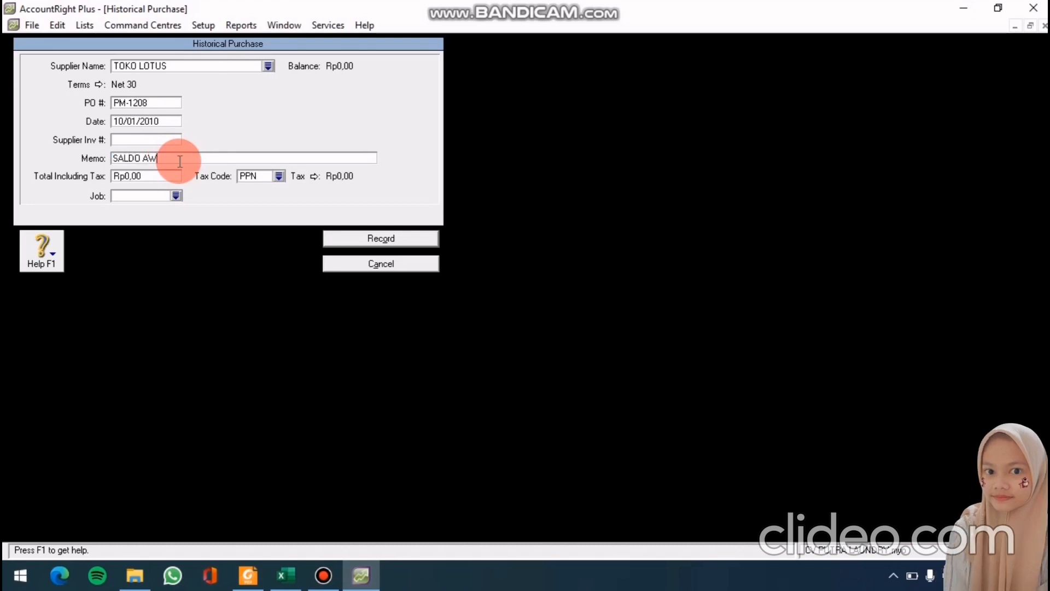
pyautogui.write('AL')
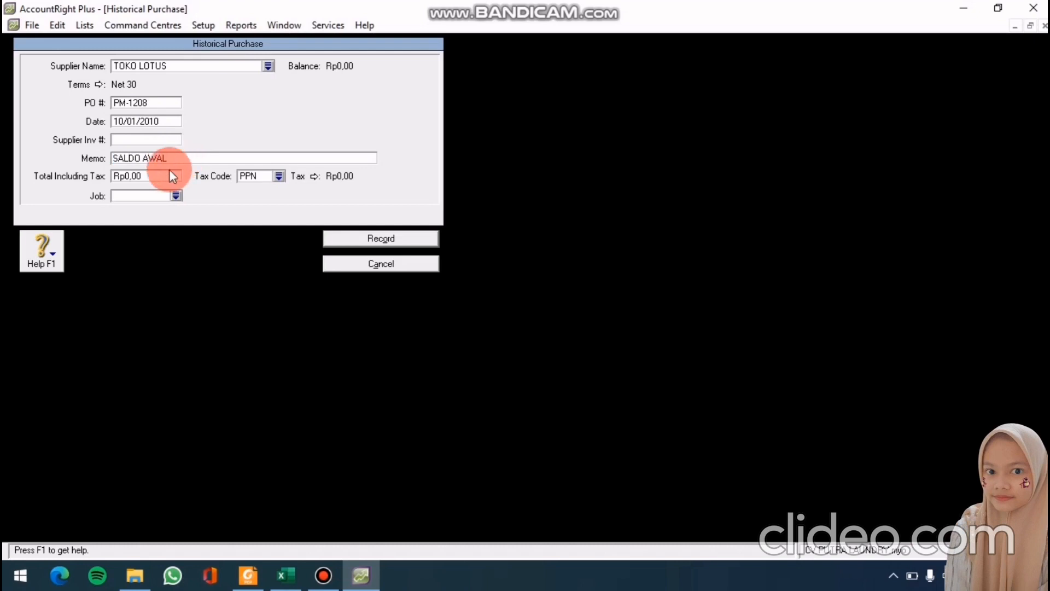
pyautogui.click(165, 174)
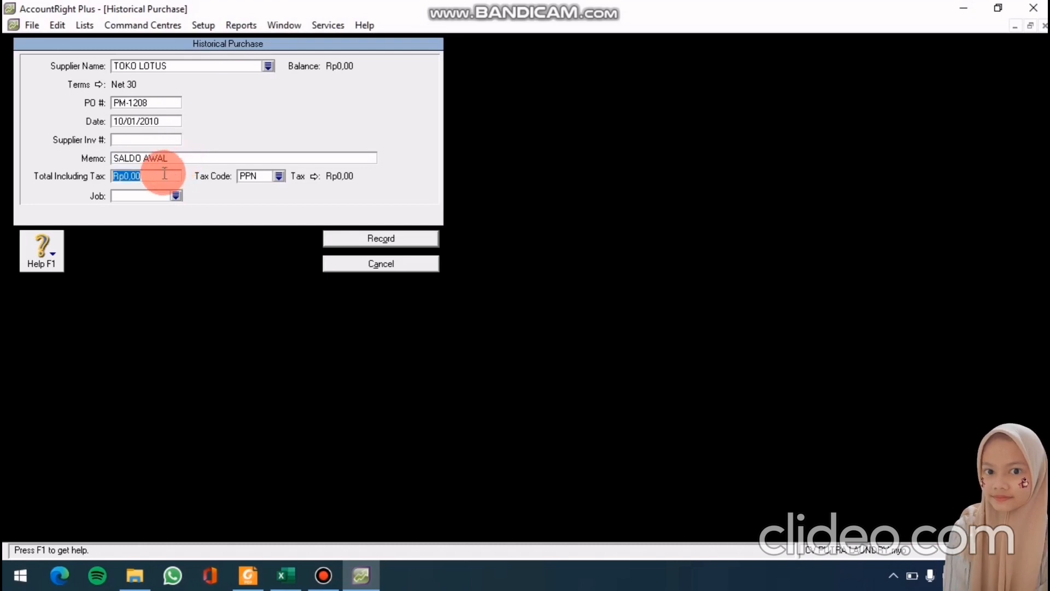
pyautogui.write('10000')
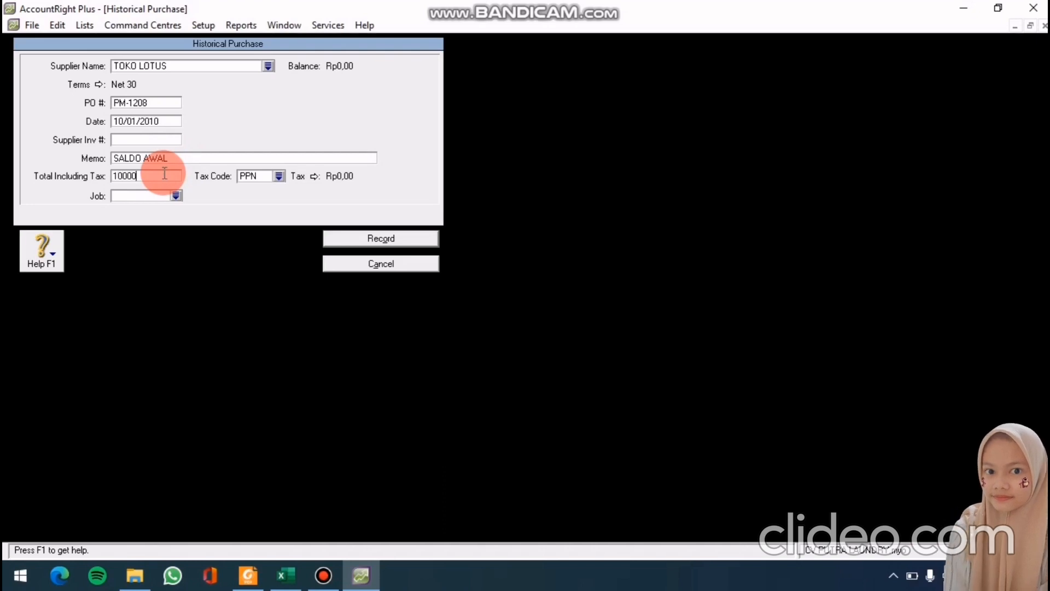
pyautogui.write('000')
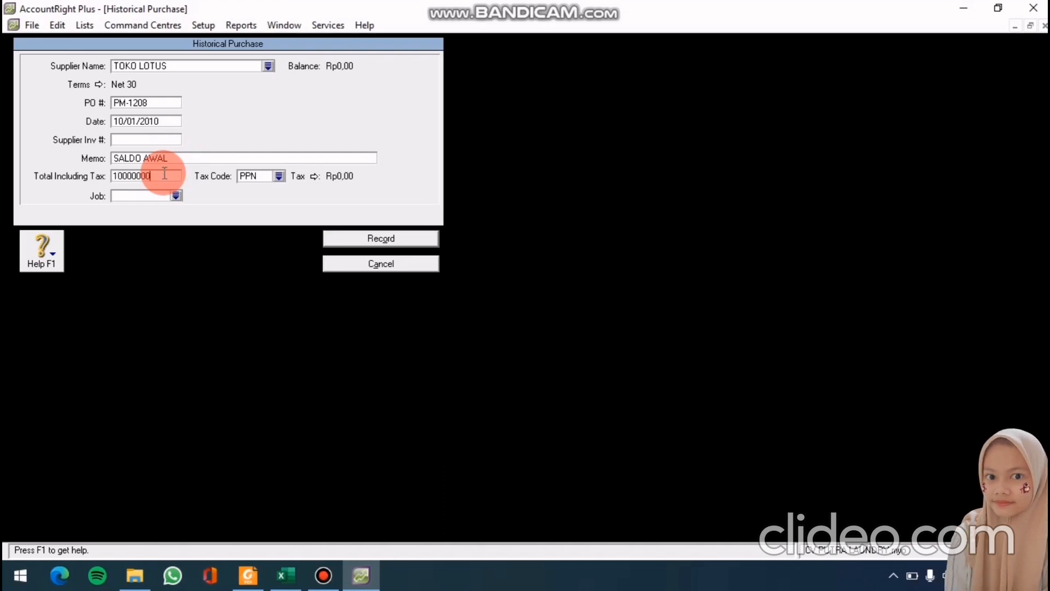
pyautogui.click(353, 239)
pyautogui.click(530, 341)
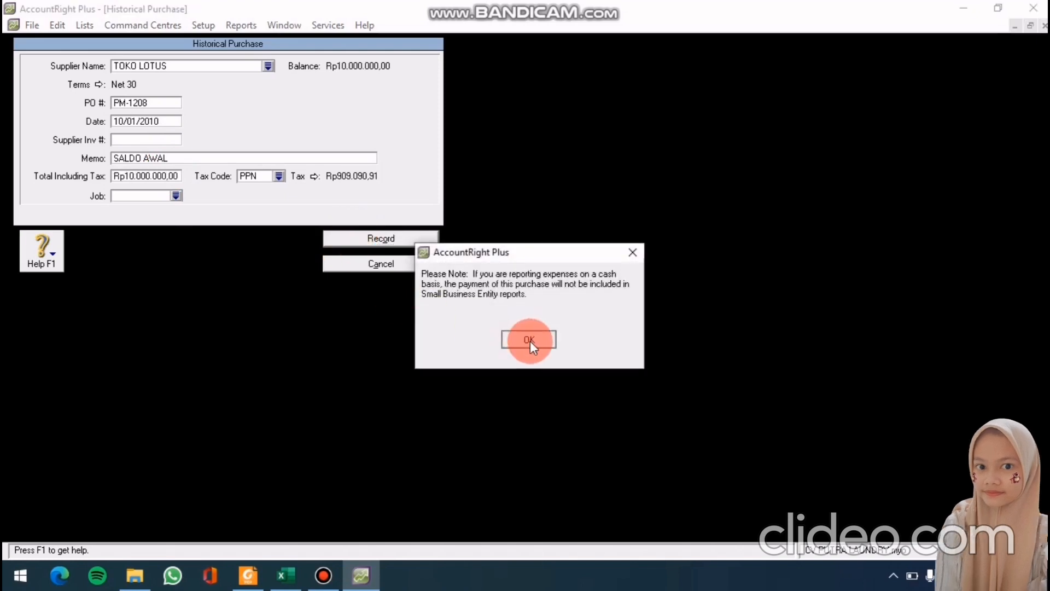
pyautogui.click(366, 520)
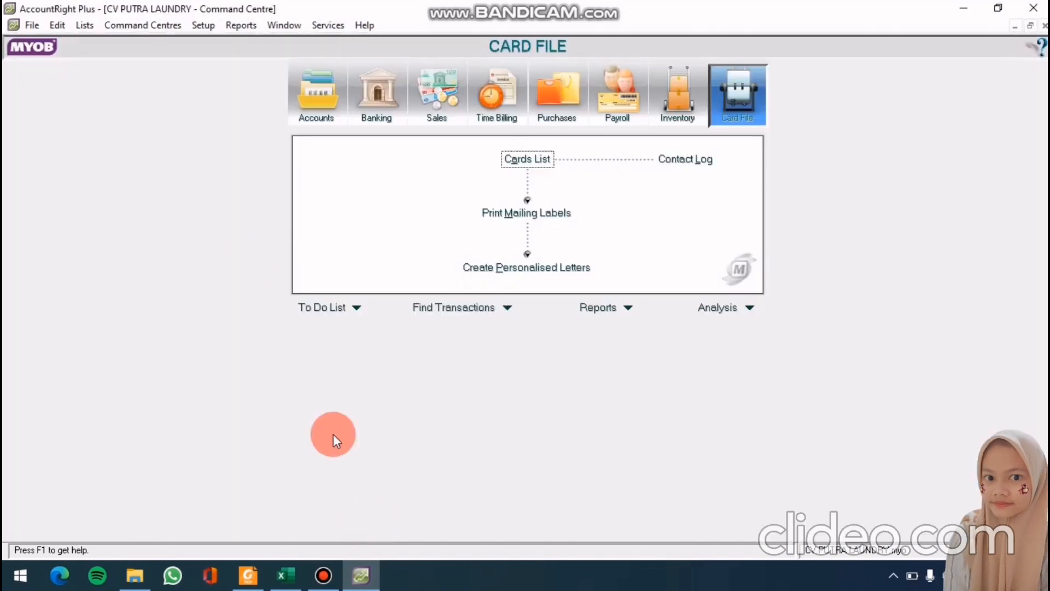
# Start a new historical purchase for TOKO MELATI with Net 30 credit terms
pyautogui.click(213, 28)
pyautogui.moveTo(263, 66)
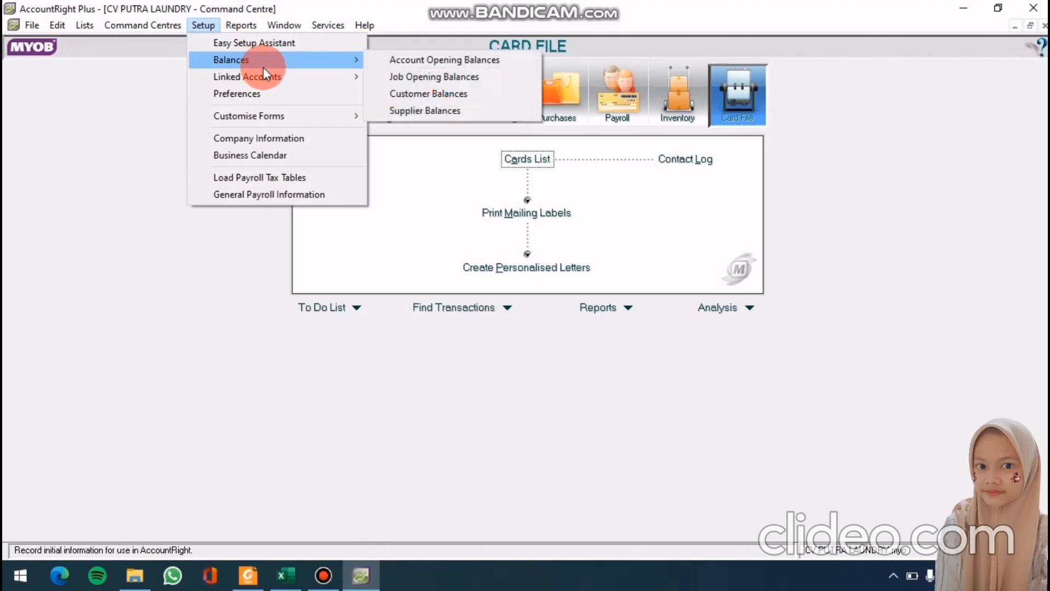
pyautogui.click(442, 110)
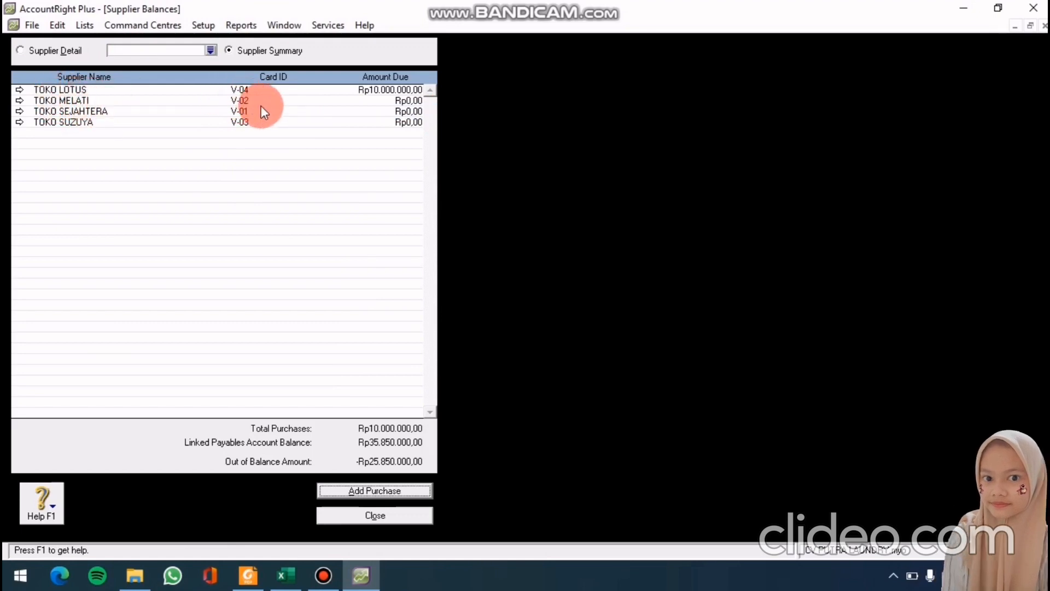
pyautogui.doubleClick(293, 101)
pyautogui.click(339, 492)
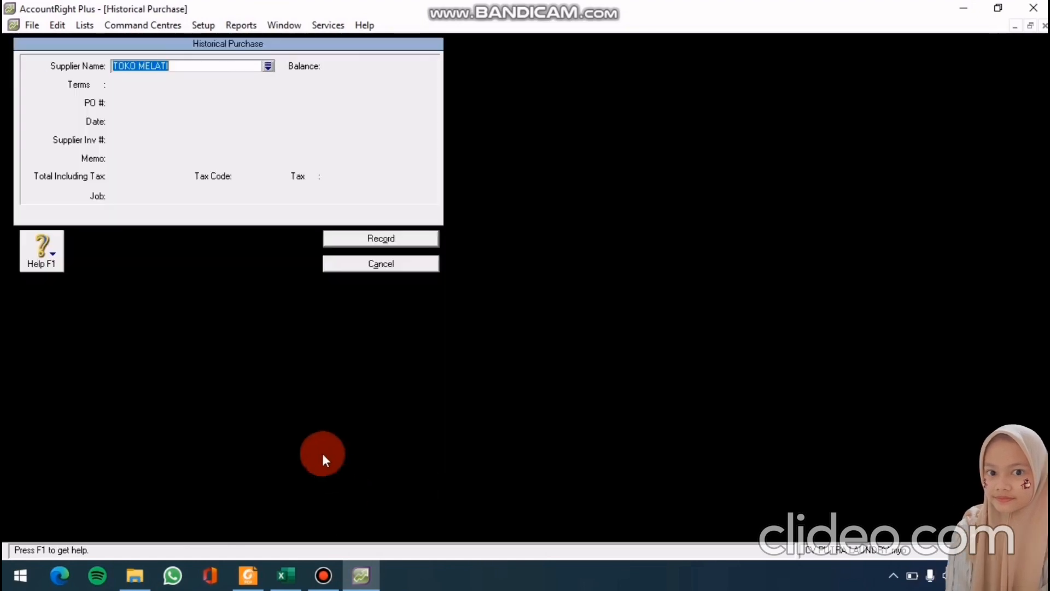
pyautogui.click(98, 84)
pyautogui.click(626, 195)
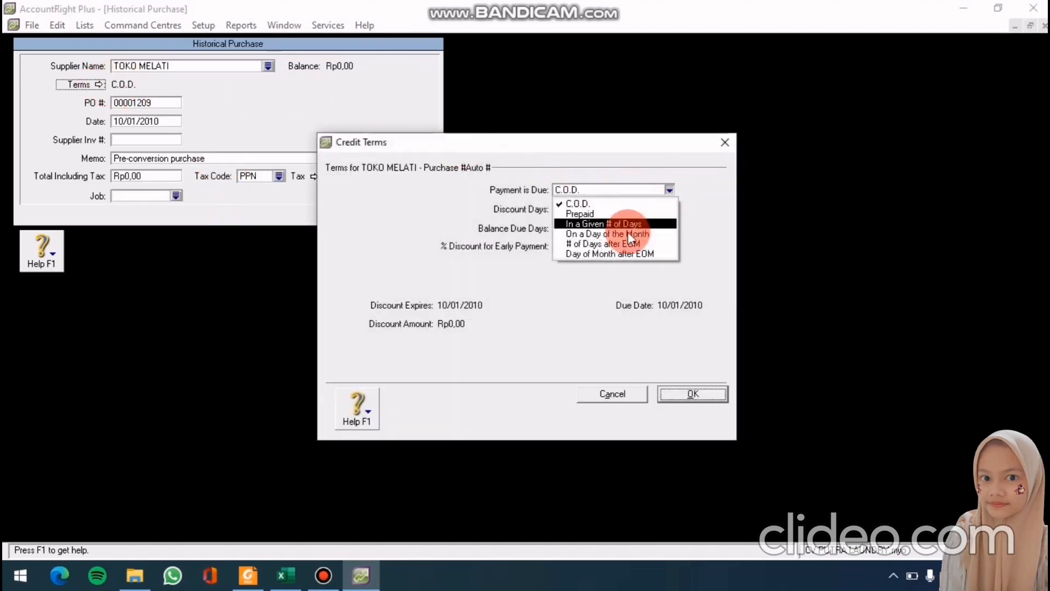
pyautogui.click(628, 223)
pyautogui.click(565, 227)
pyautogui.click(701, 397)
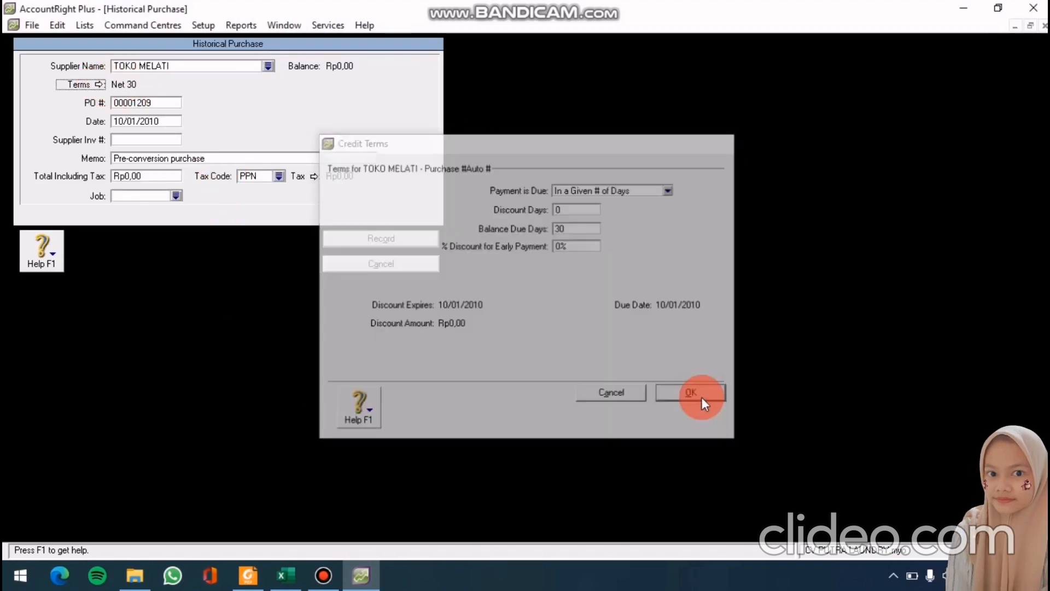
# Record it as PO MP-1309 dated 15/12/2010, memo SALDO AWAL, total 6.350.000
pyautogui.doubleClick(122, 102)
pyautogui.write('PM')
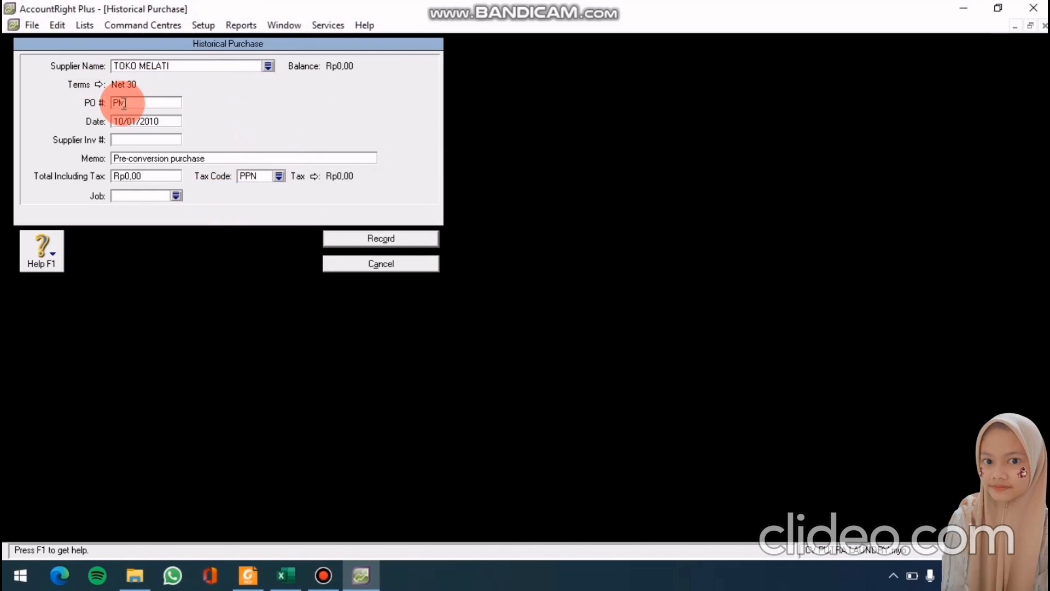
pyautogui.press('BackSpace')
pyautogui.press('BackSpace')
pyautogui.write('MP')
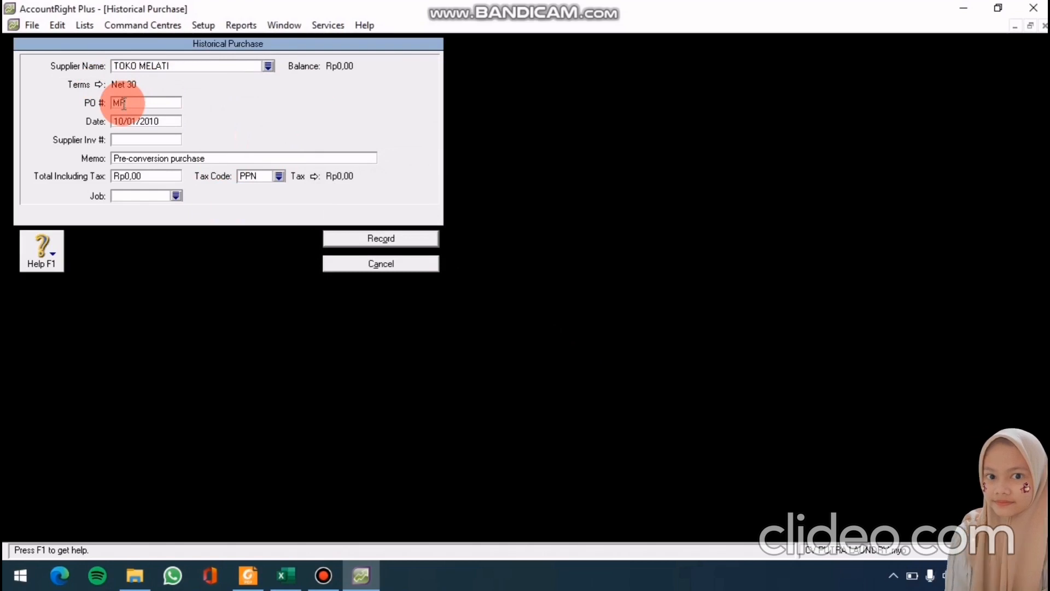
pyautogui.write('-1309')
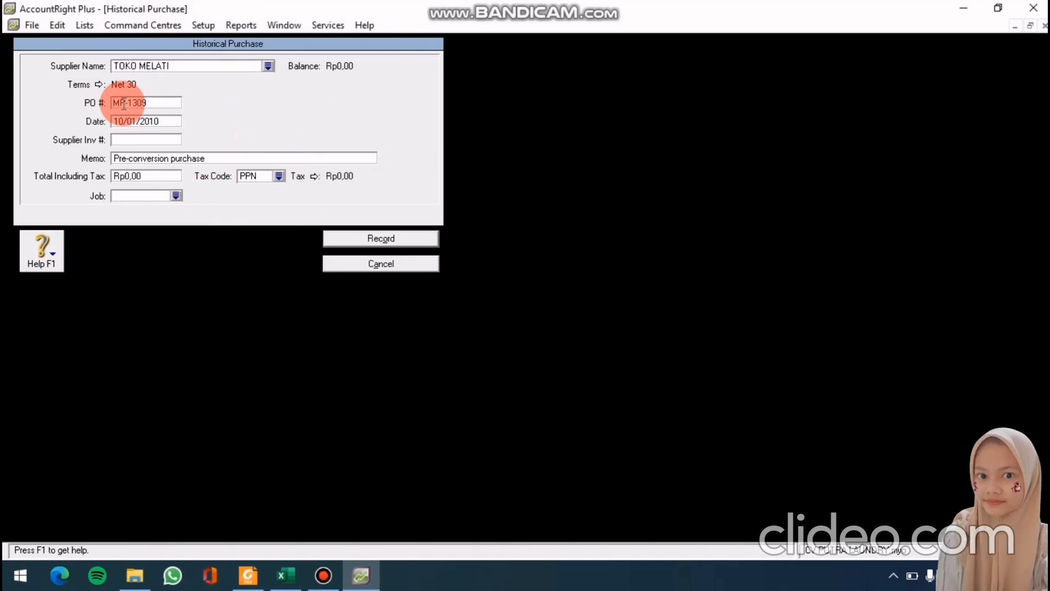
pyautogui.click(134, 122)
pyautogui.write('15')
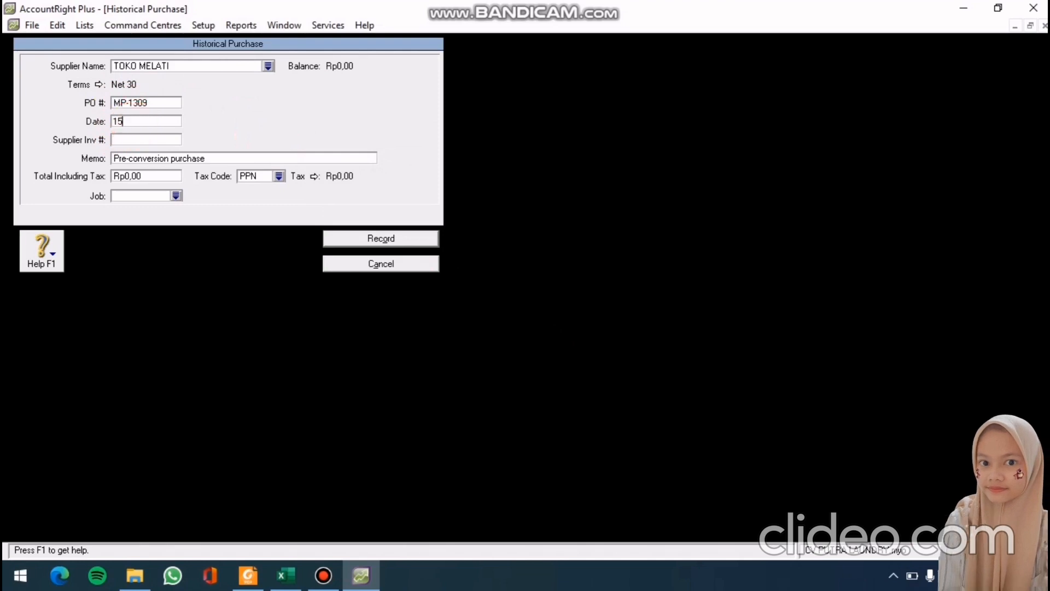
pyautogui.write('/12/')
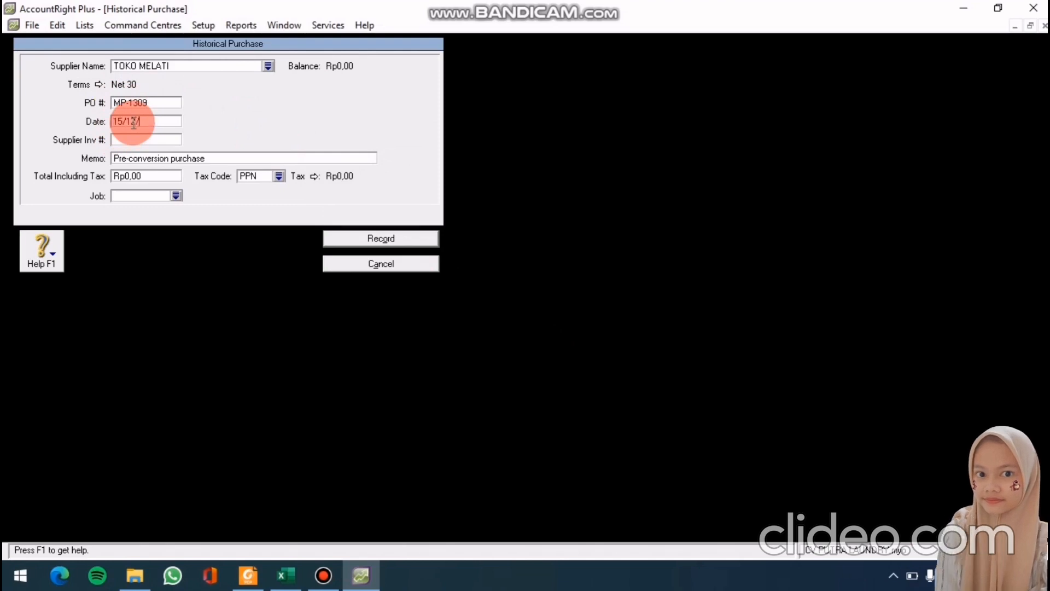
pyautogui.write('2010')
pyautogui.click(149, 160)
pyautogui.write('SA')
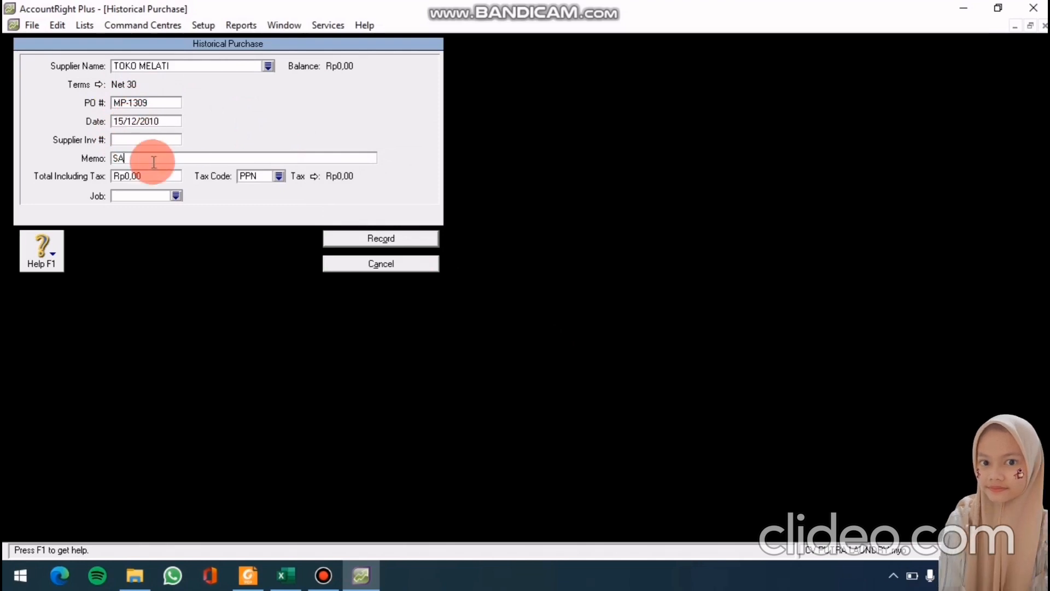
pyautogui.write('LDO AWAL')
pyautogui.click(141, 178)
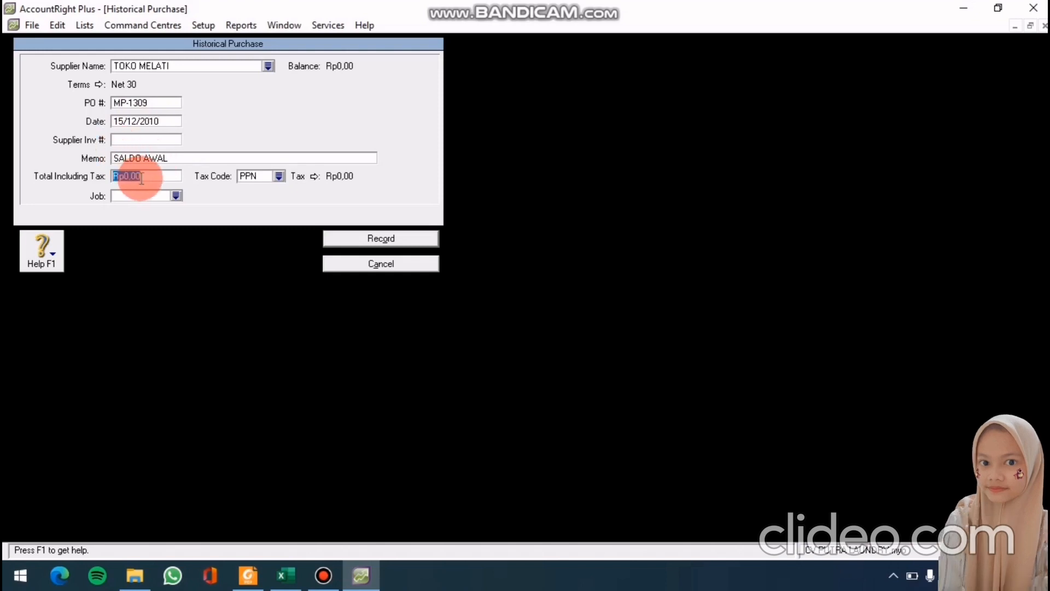
pyautogui.write('6.350.0')
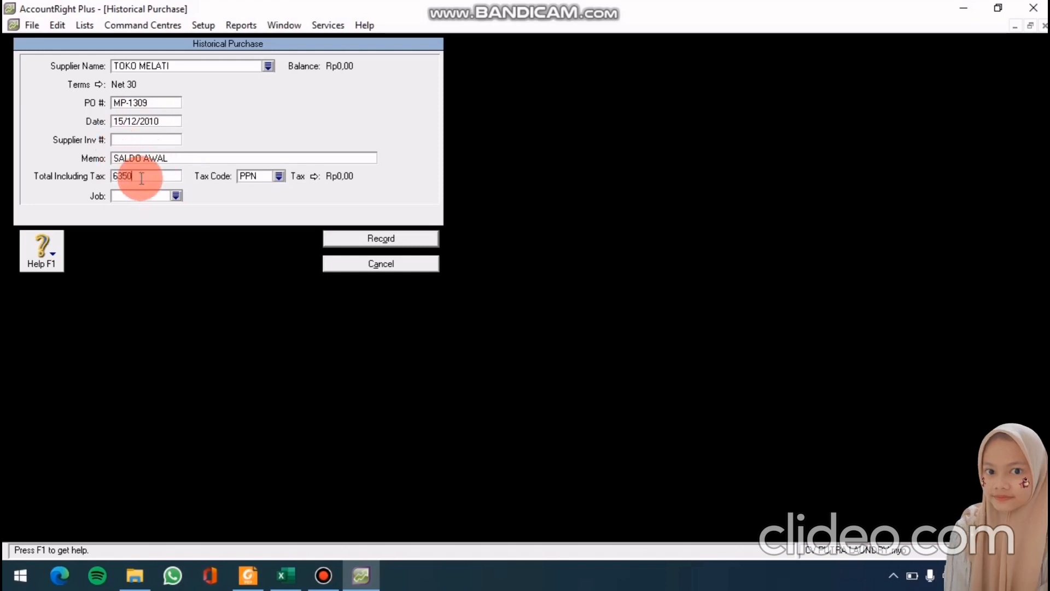
pyautogui.write('000')
pyautogui.press('Tab')
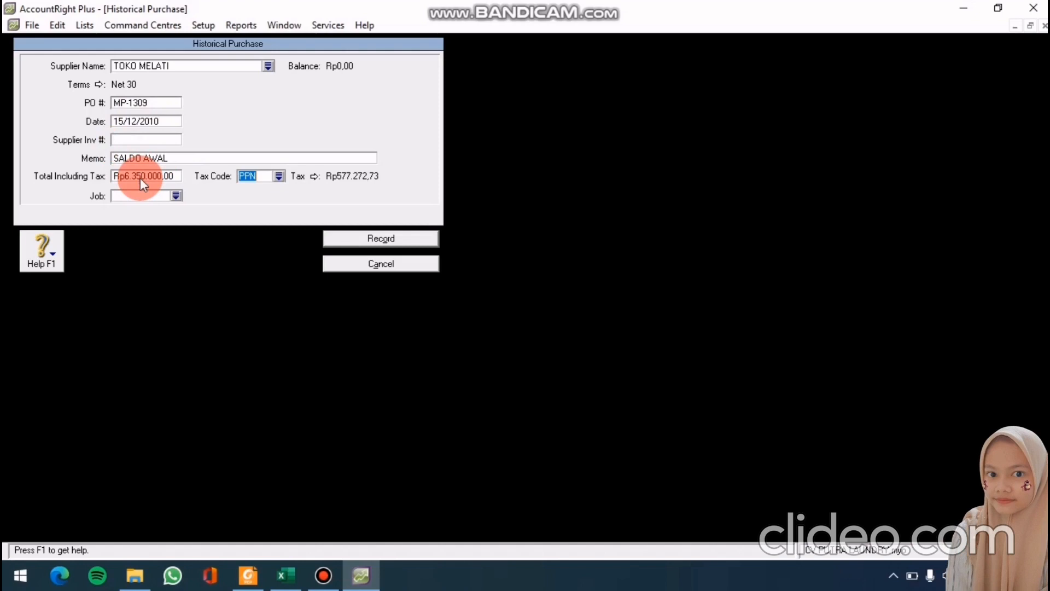
pyautogui.click(335, 238)
pyautogui.click(508, 335)
pyautogui.click(344, 514)
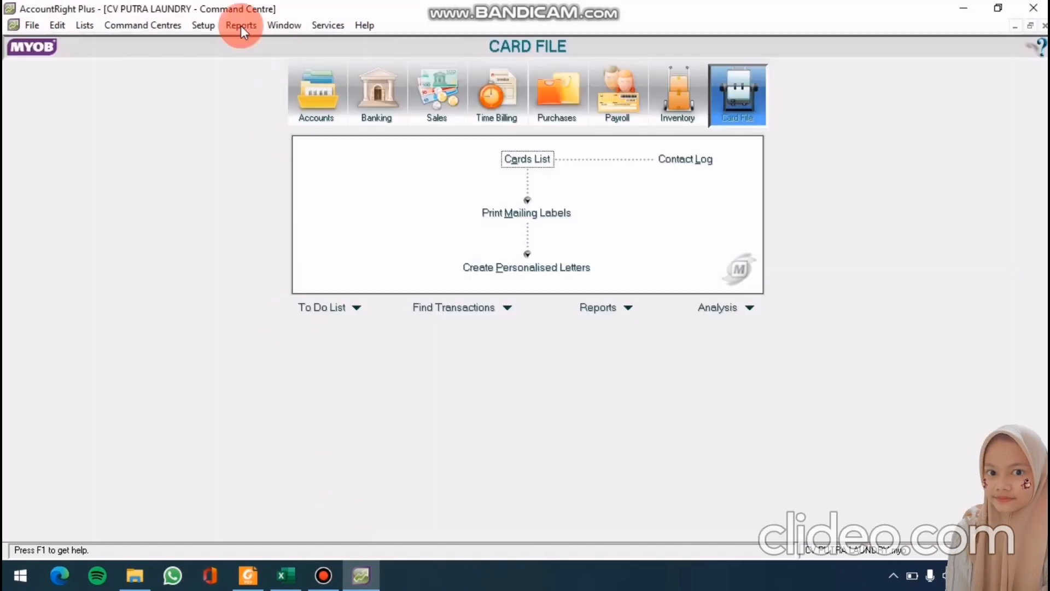
pyautogui.click(203, 25)
# Start a historical purchase for TOKO SEJAHTERA with Net 30 credit terms
pyautogui.moveTo(262, 60)
pyautogui.click(405, 112)
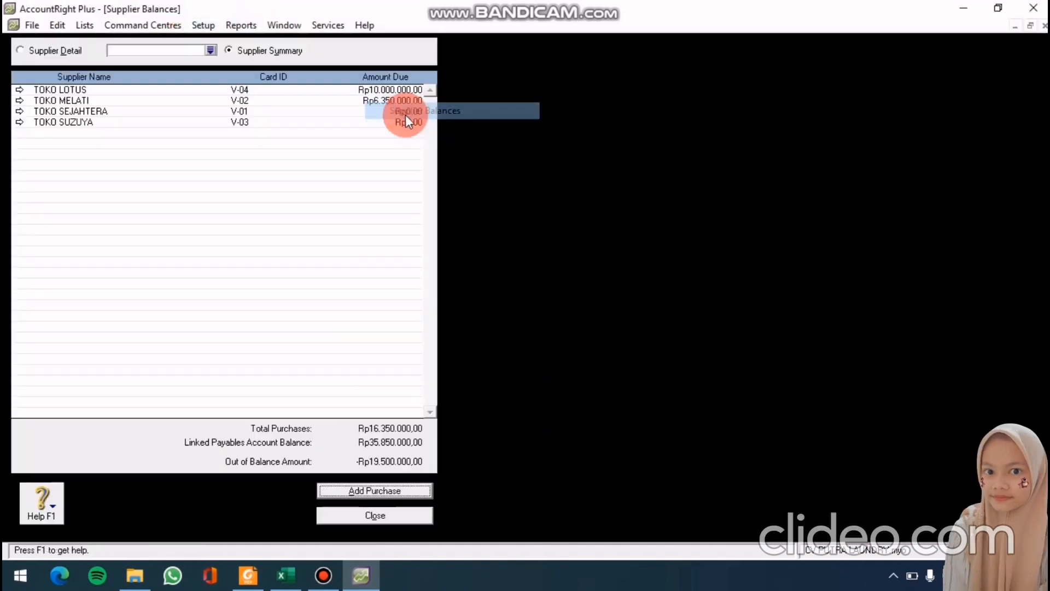
pyautogui.doubleClick(335, 112)
pyautogui.click(377, 484)
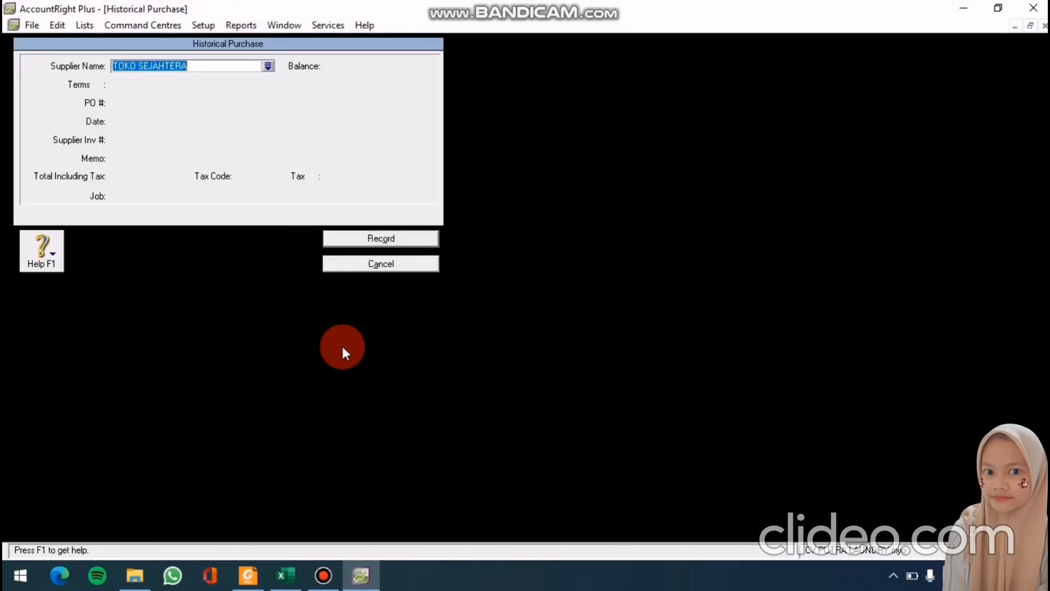
pyautogui.click(100, 86)
pyautogui.click(579, 223)
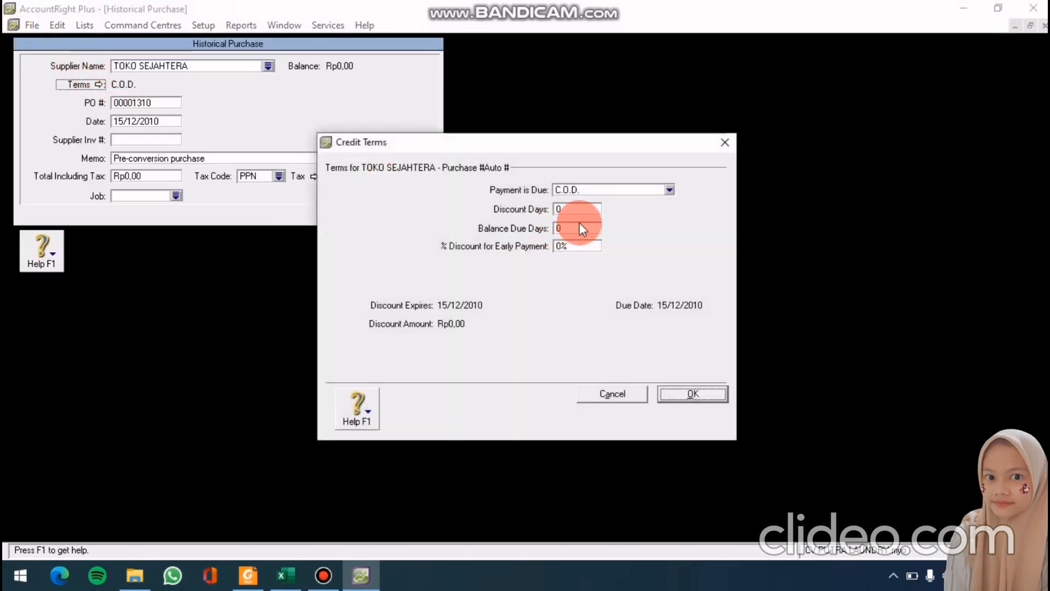
pyautogui.write('30')
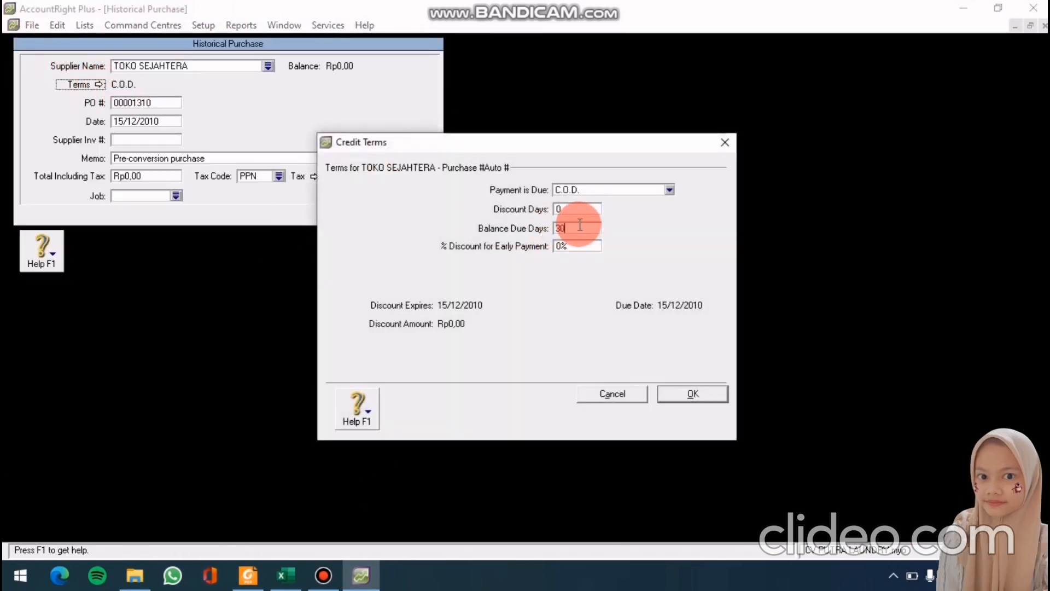
pyautogui.click(669, 189)
pyautogui.click(640, 228)
pyautogui.click(678, 397)
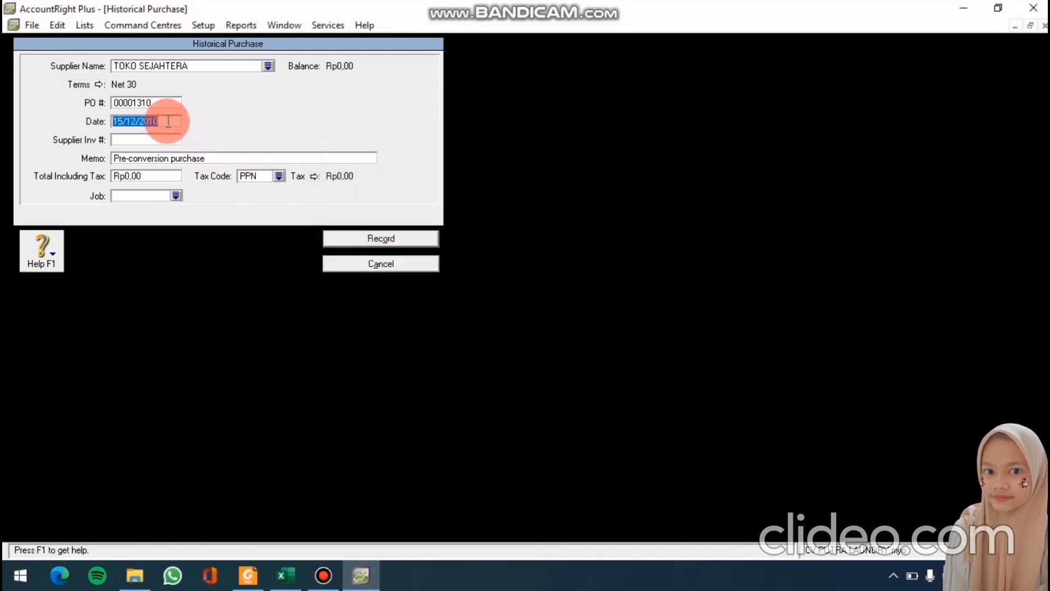
# Record it as PO PG-0408 dated 17/12/2010, memo SALDO AWAL, total 7.400.000
pyautogui.write('17/12')
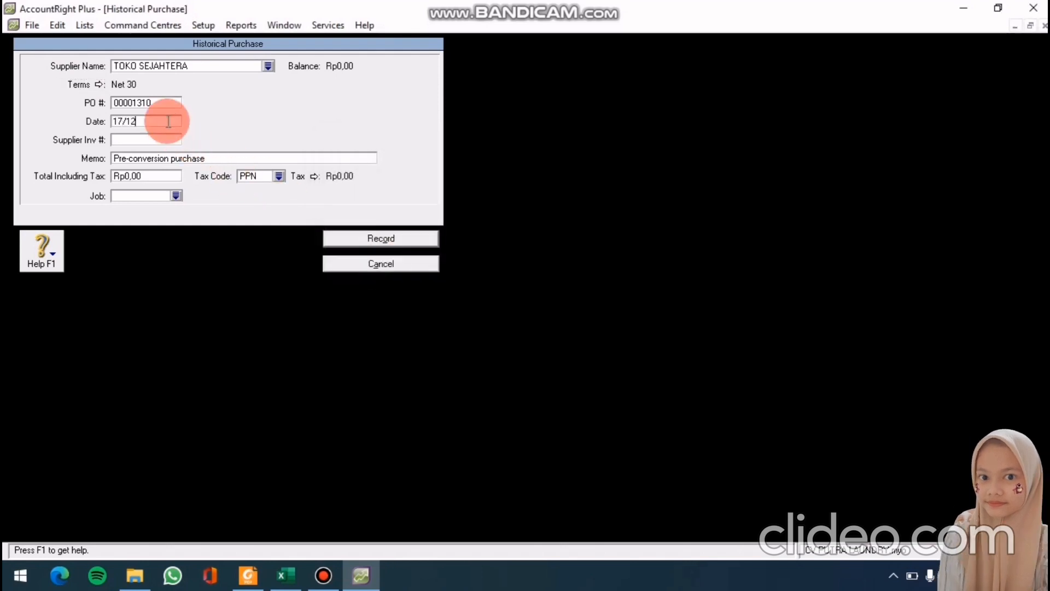
pyautogui.write('/2010')
pyautogui.click(158, 101)
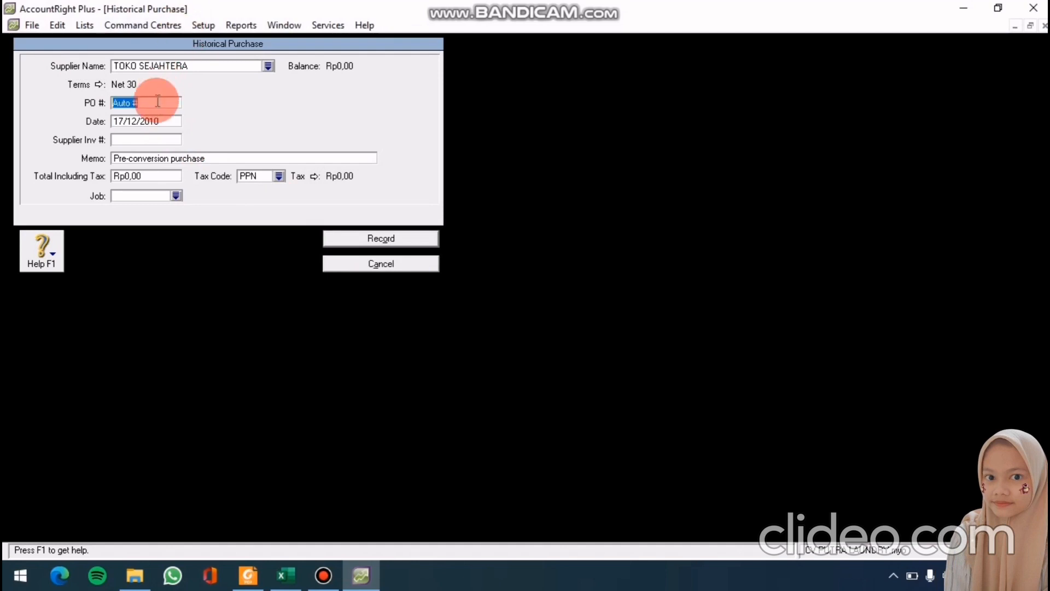
pyautogui.write('PG-')
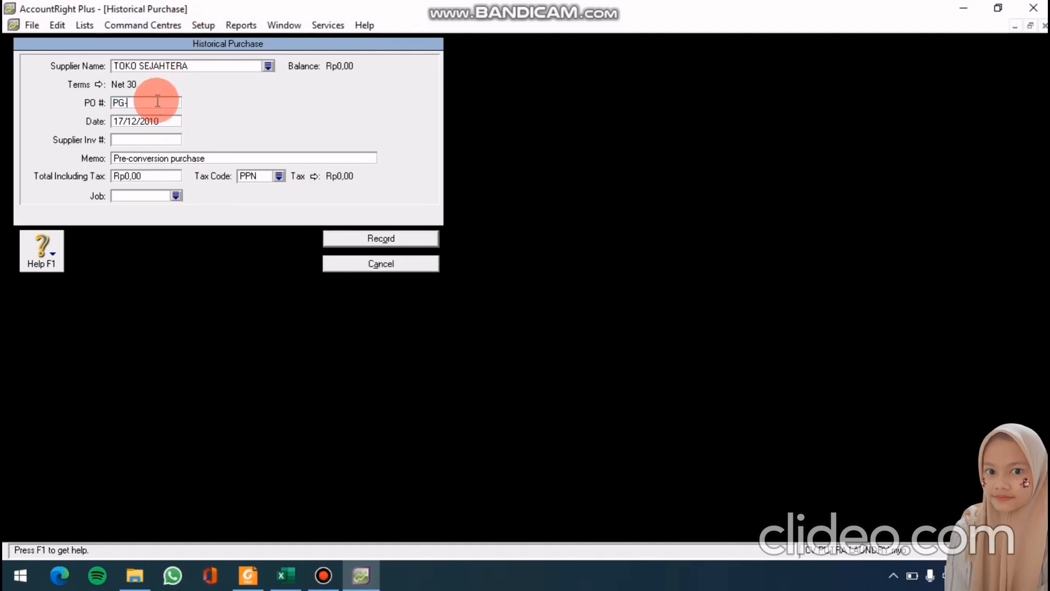
pyautogui.write('0408')
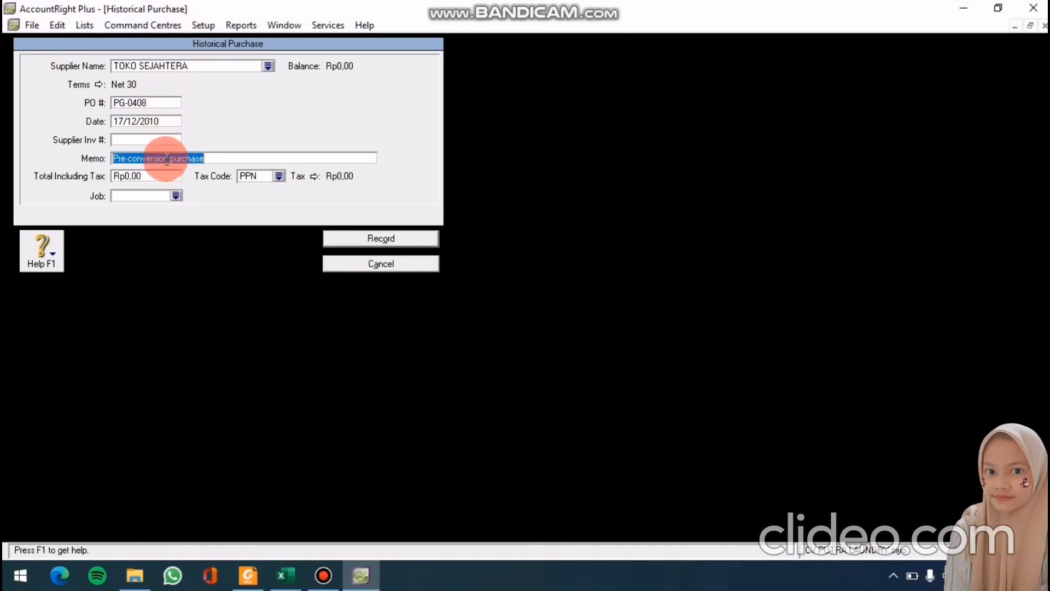
pyautogui.write('SALDO AW')
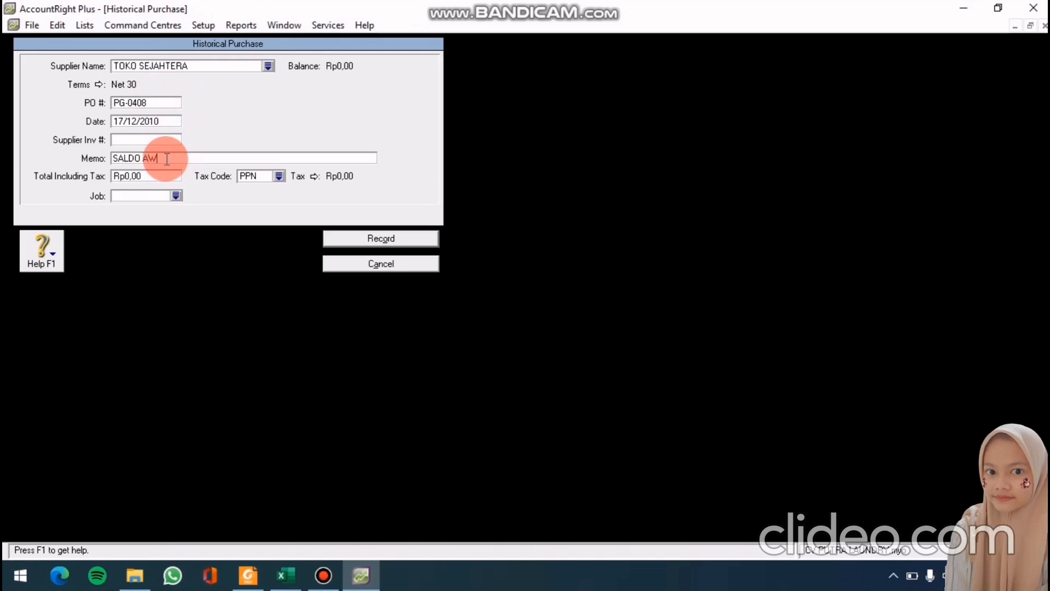
pyautogui.write('AL')
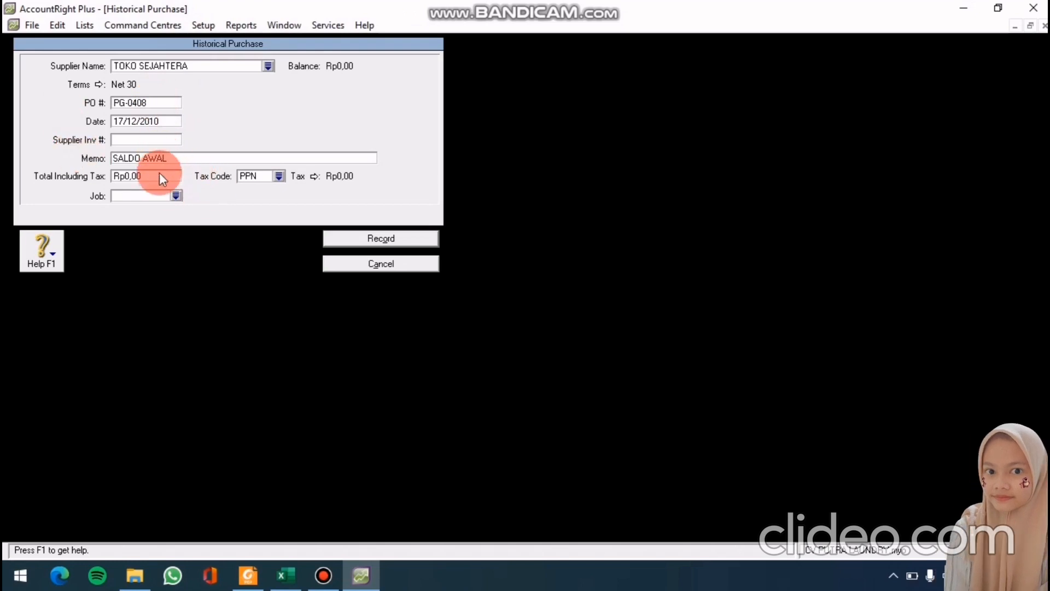
pyautogui.write('7400000')
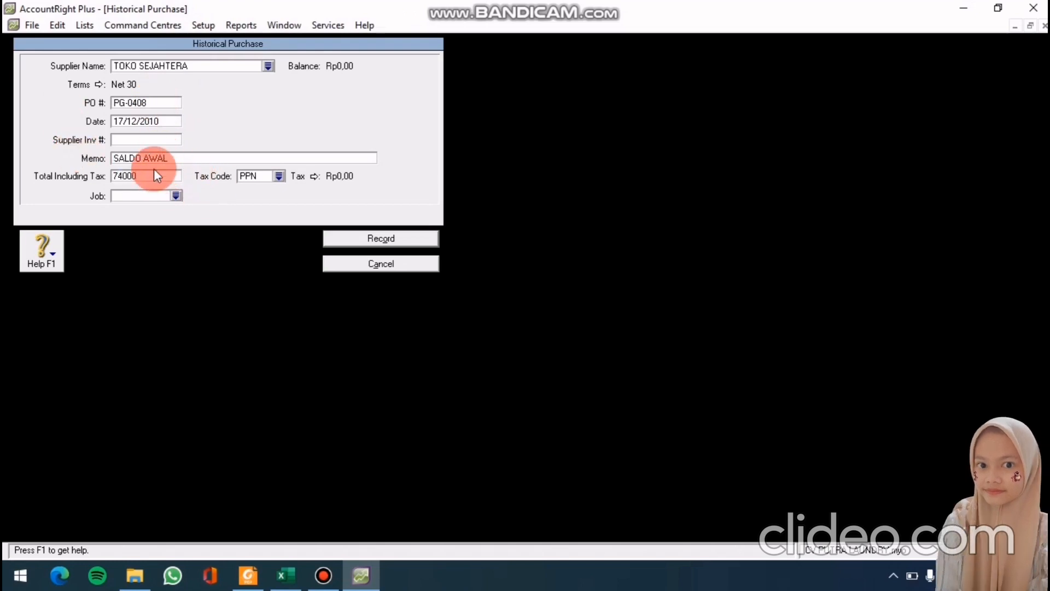
pyautogui.press('Tab')
pyautogui.click(429, 241)
pyautogui.press('Return')
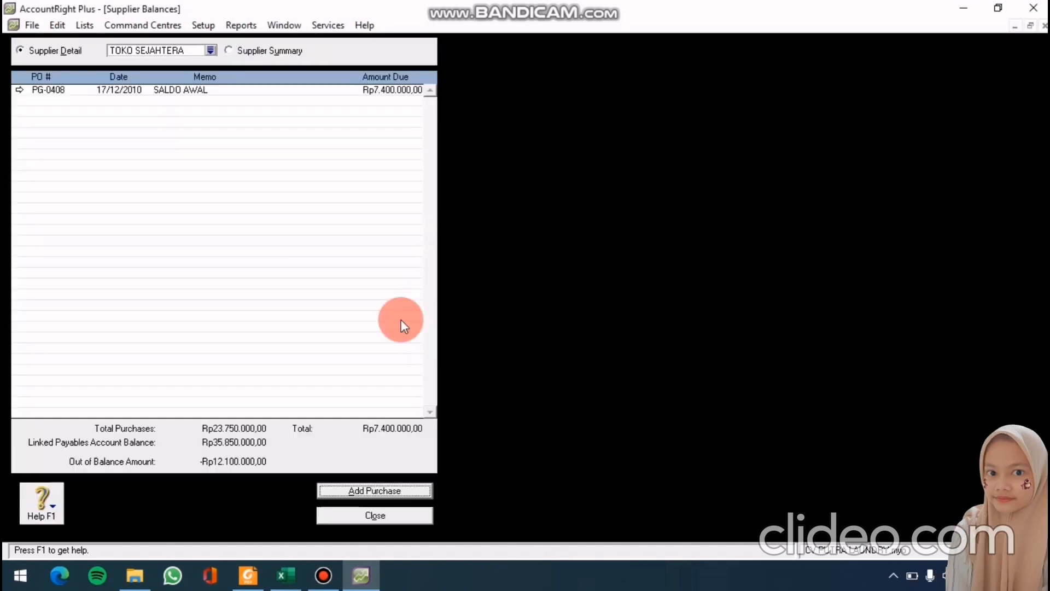
# Reopen Supplier Balances and start a Net 30 historical purchase for TOKO SUZUYA
pyautogui.click(395, 515)
pyautogui.click(204, 25)
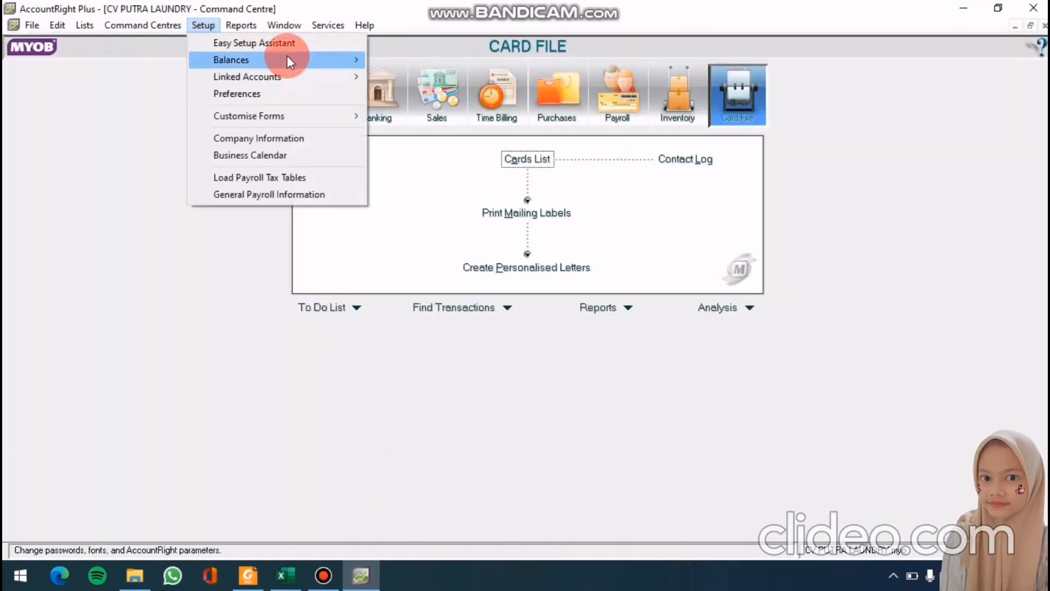
pyautogui.moveTo(287, 58)
pyautogui.click(378, 111)
pyautogui.doubleClick(363, 122)
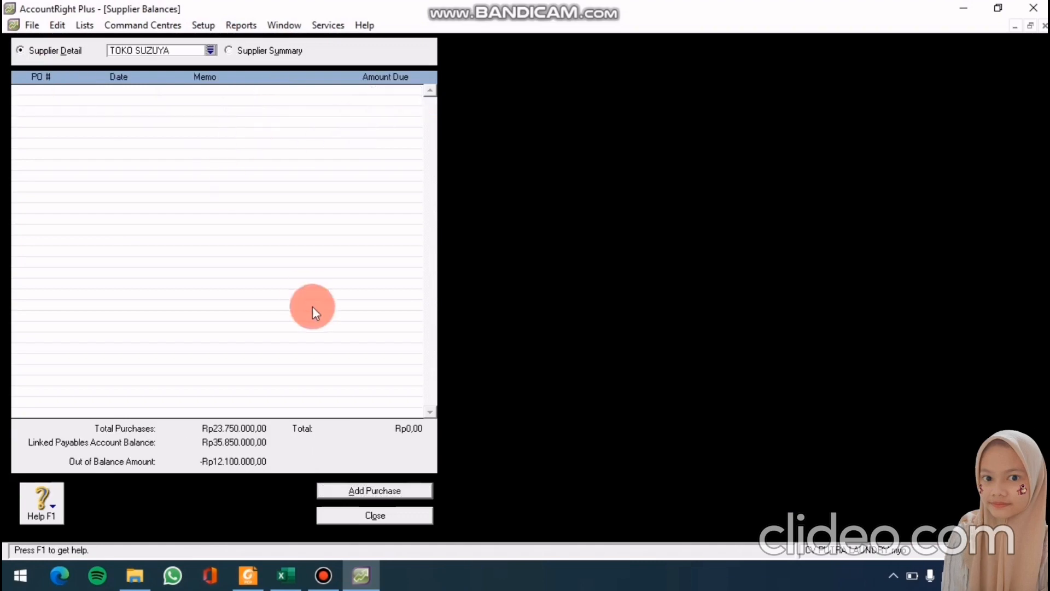
pyautogui.click(385, 490)
pyautogui.click(100, 83)
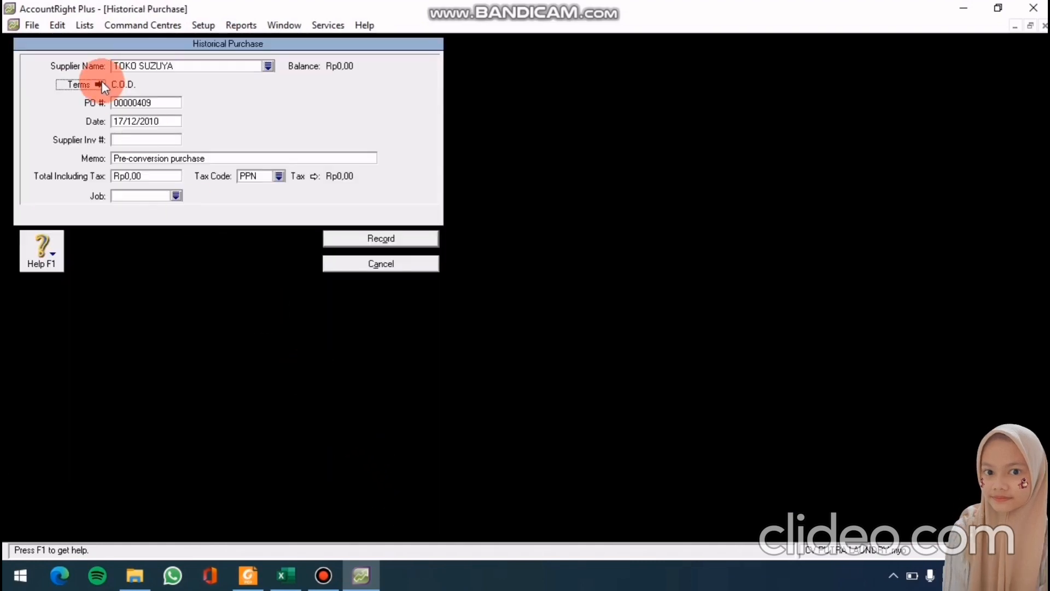
pyautogui.click(668, 189)
pyautogui.click(632, 226)
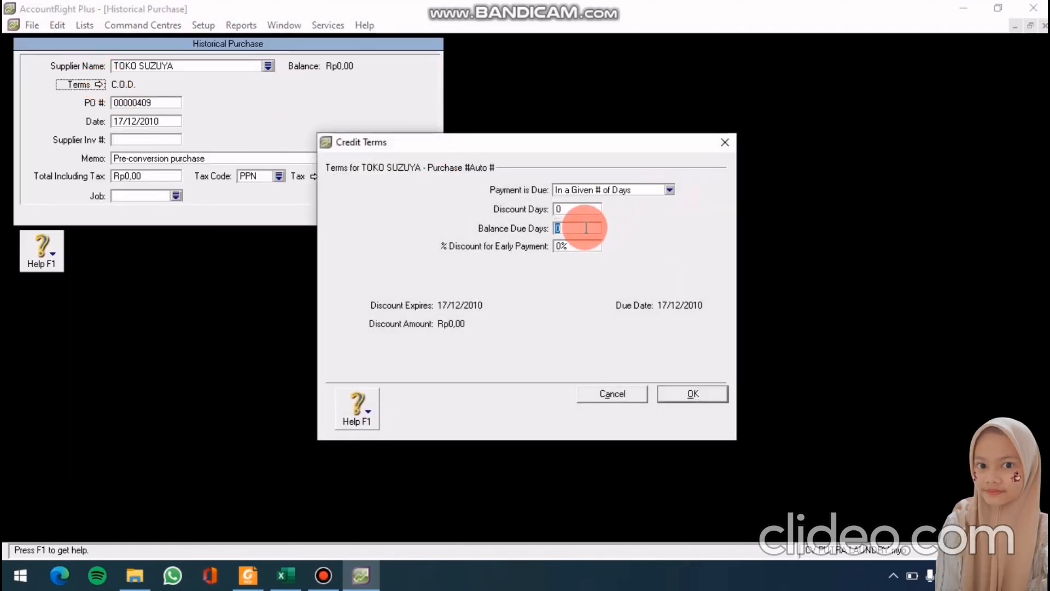
pyautogui.click(583, 228)
pyautogui.write('30')
pyautogui.click(690, 393)
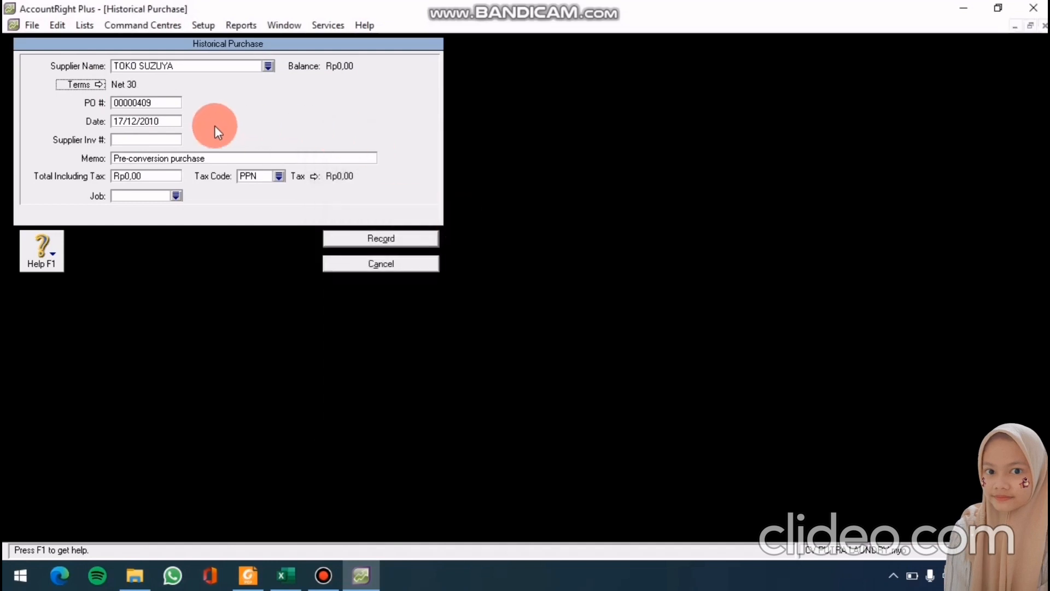
# Record it as PO VB-3408 dated 30/12/2010, memo SALDO AWAL, total 12.100.000
pyautogui.click(175, 102)
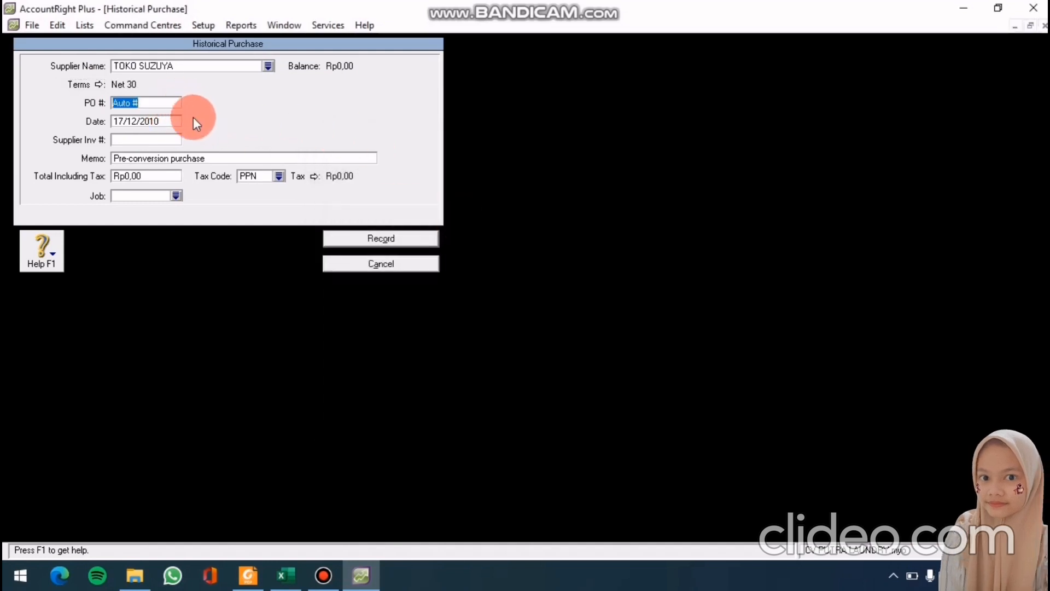
pyautogui.write('VB')
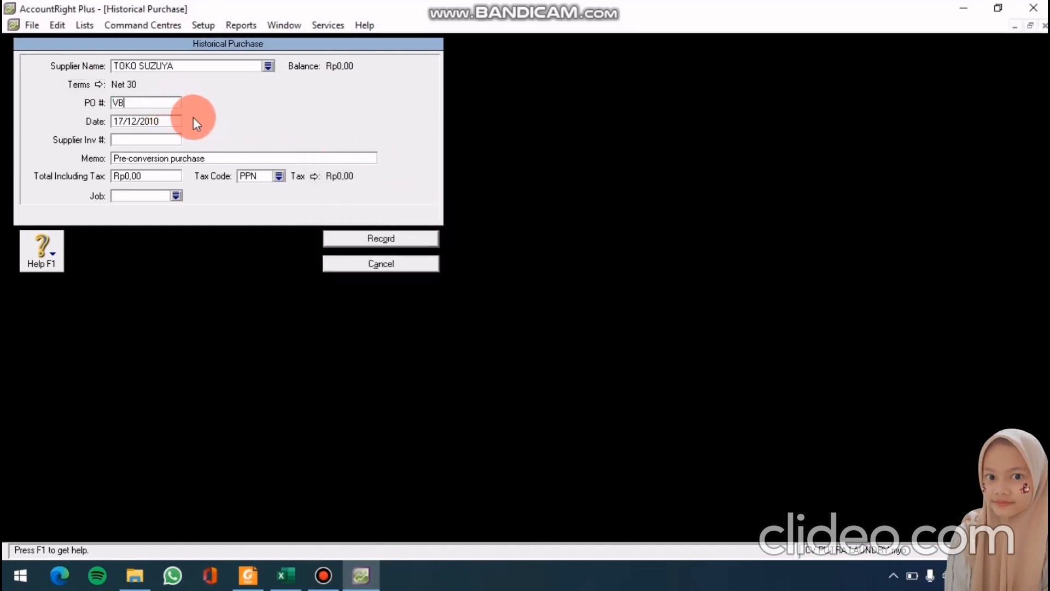
pyautogui.write('-3408')
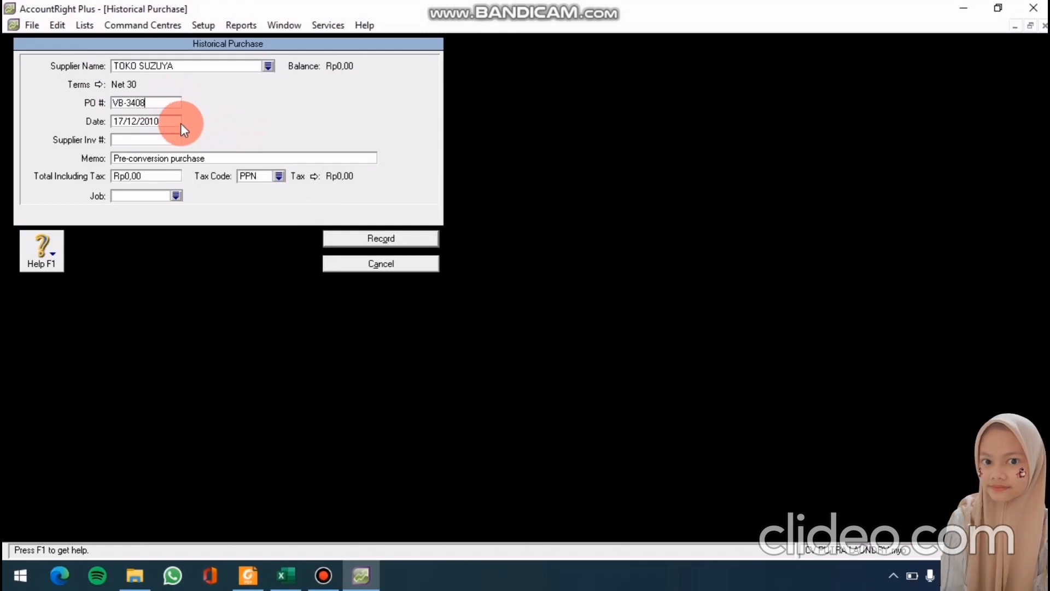
pyautogui.press('Tab')
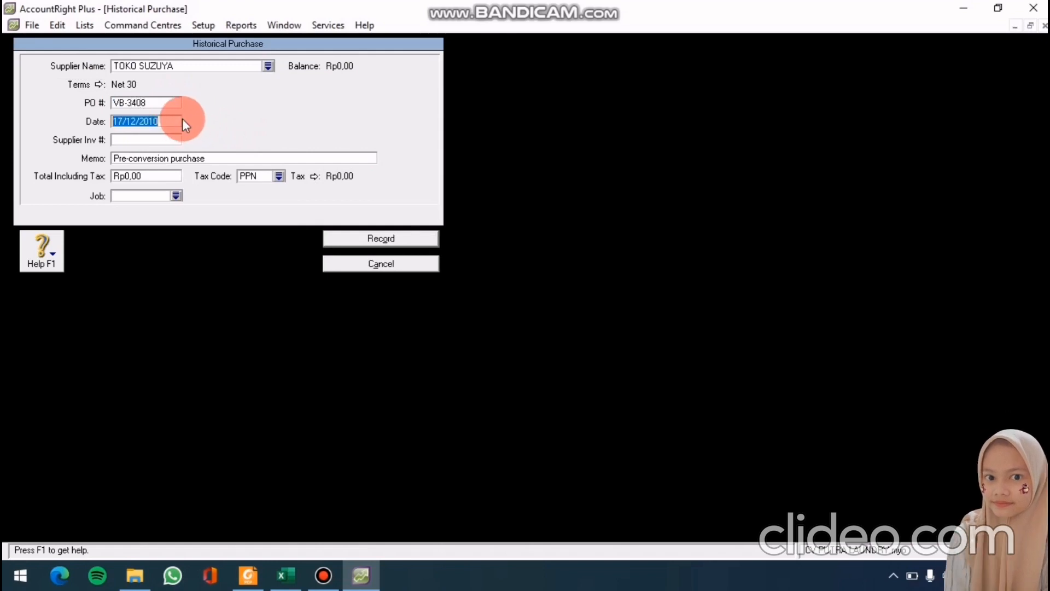
pyautogui.write('30/12/2010')
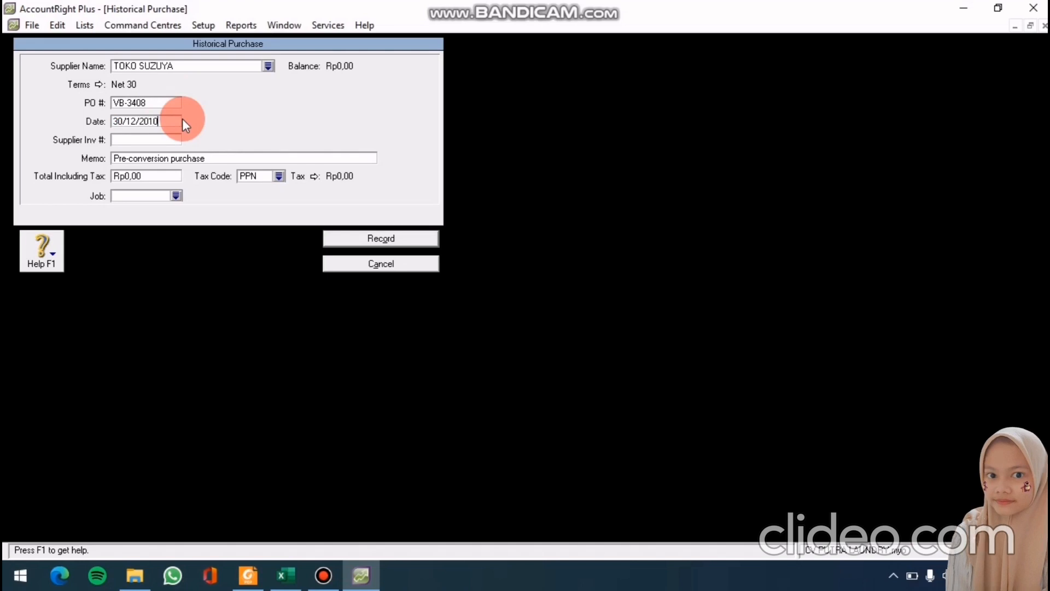
pyautogui.press('Tab')
pyautogui.press('Tab')
pyautogui.write('SALDO AWA')
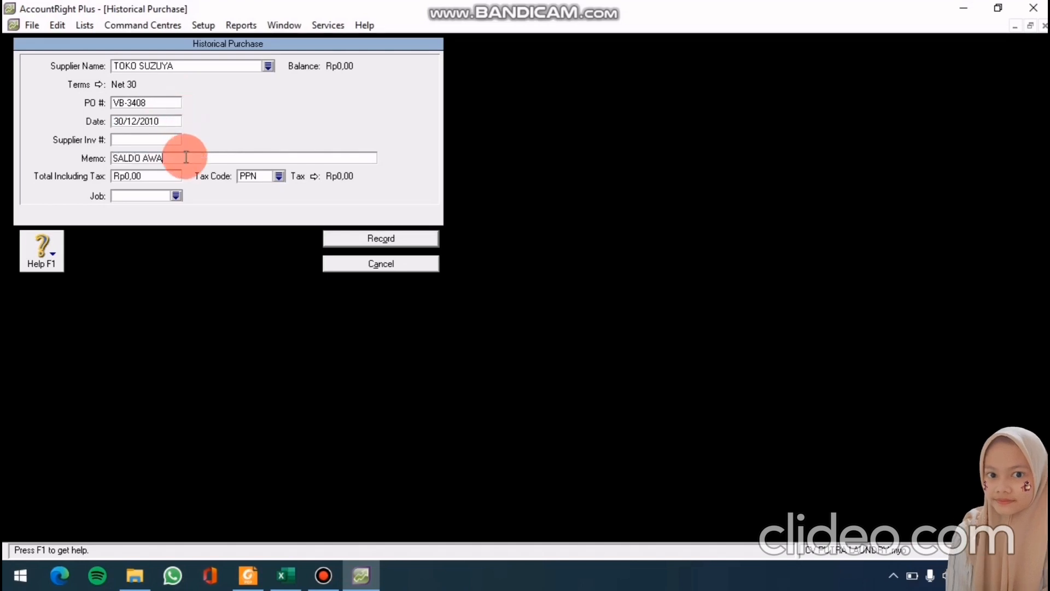
pyautogui.write('L')
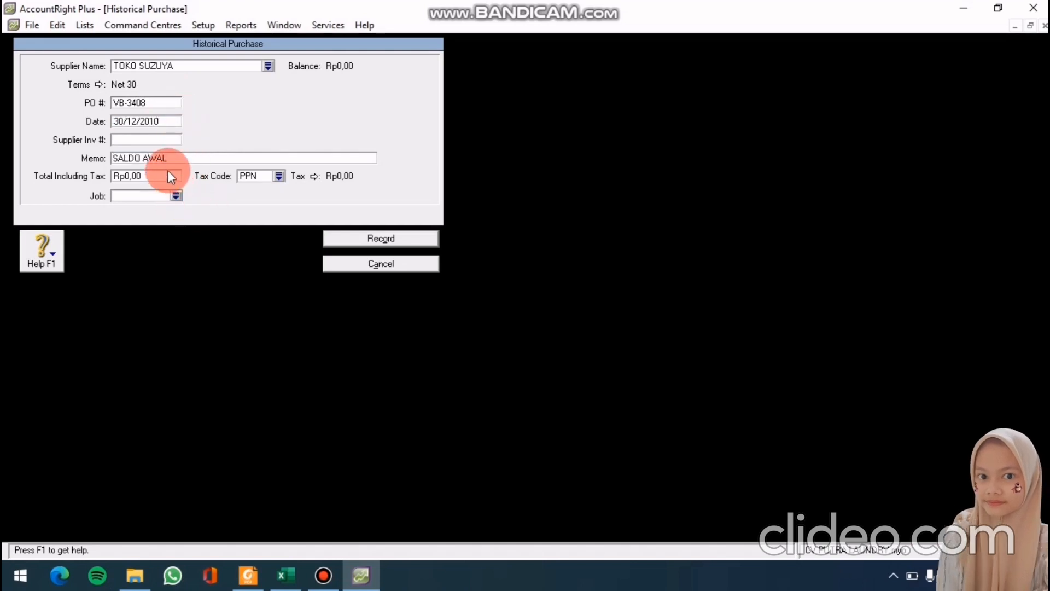
pyautogui.click(167, 175)
pyautogui.write('12.100.0')
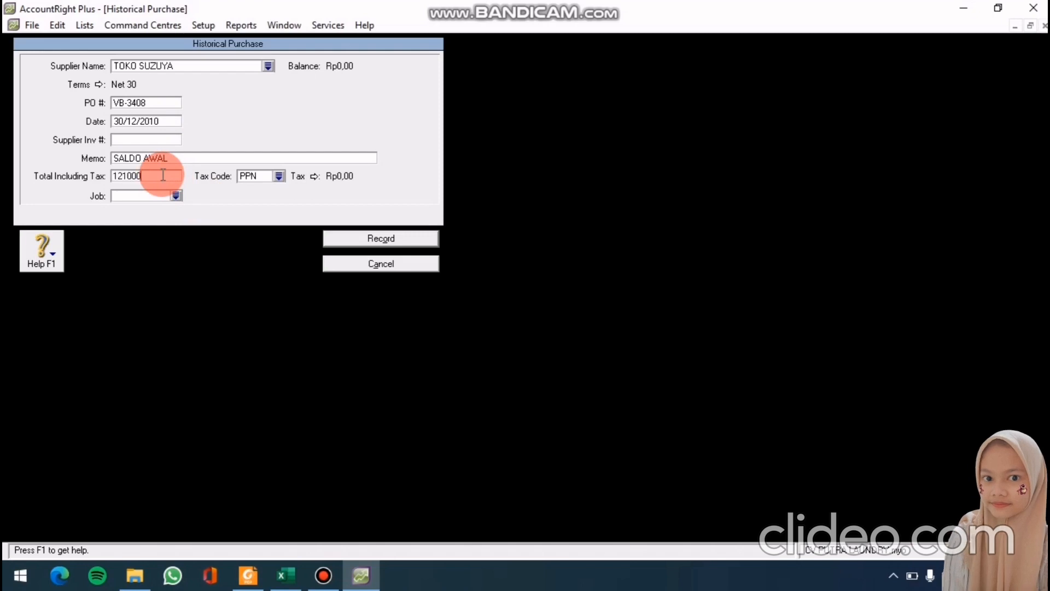
pyautogui.write('00')
pyautogui.press('Tab')
pyautogui.click(360, 242)
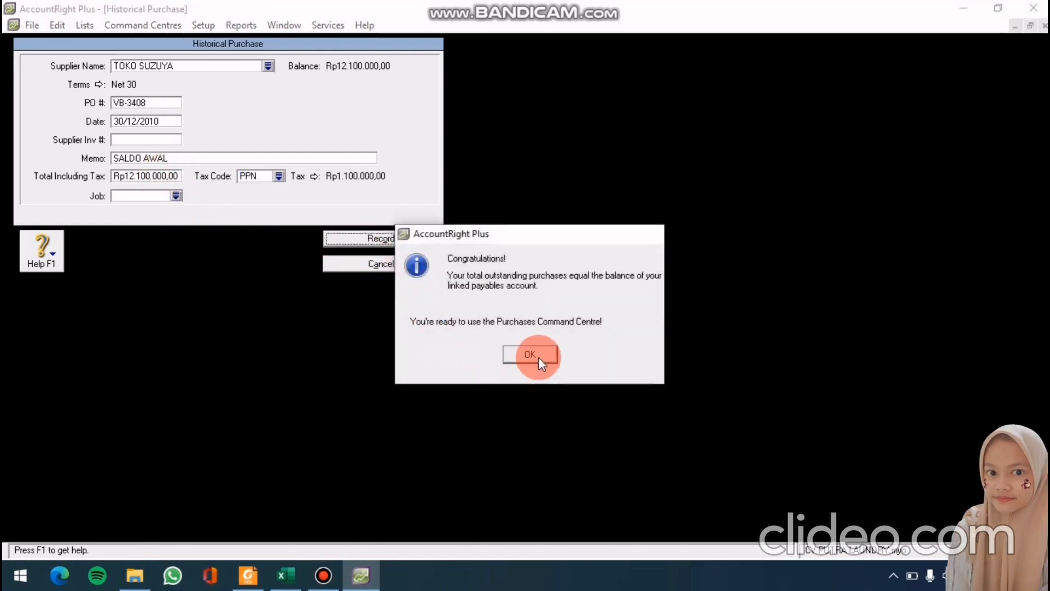
# Acknowledge the balance messages and verify supplier balances total Rp35.850.000,00
pyautogui.click(538, 356)
pyautogui.click(532, 336)
pyautogui.click(352, 510)
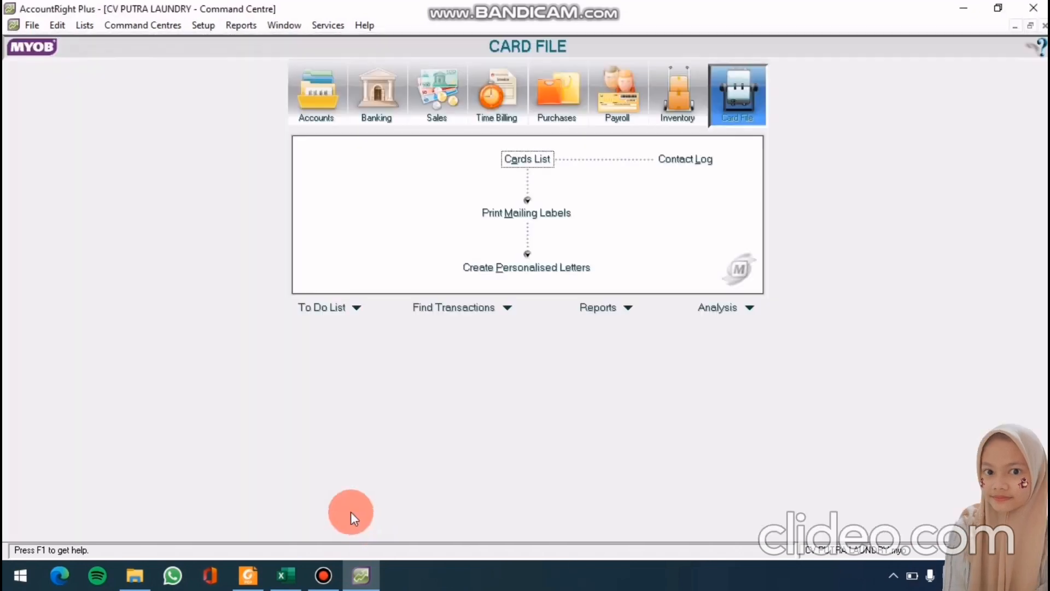
pyautogui.click(195, 24)
pyautogui.moveTo(221, 59)
pyautogui.click(385, 109)
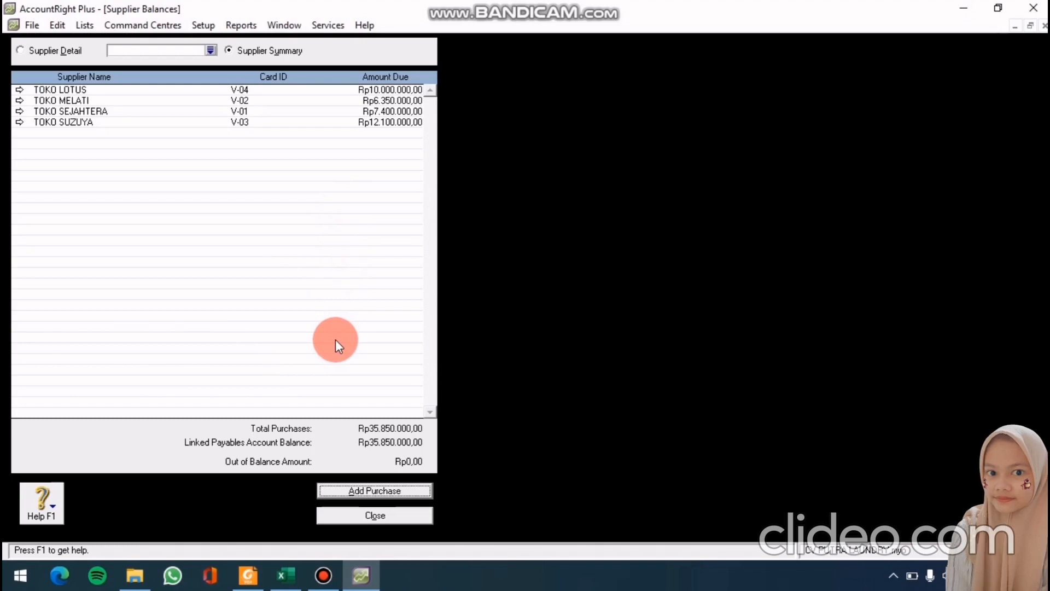
pyautogui.click(375, 515)
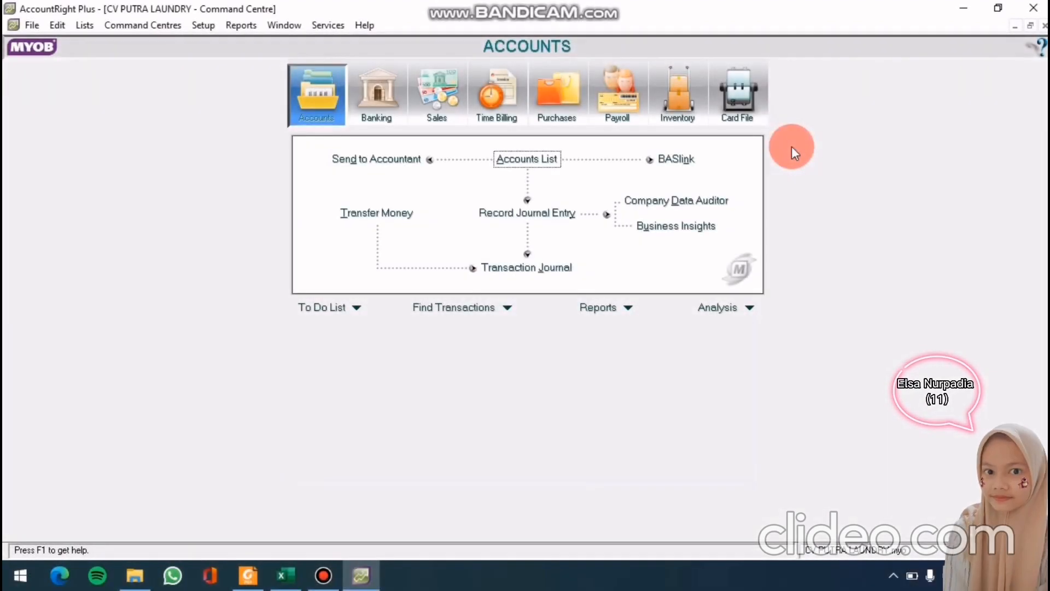
pyautogui.click(214, 28)
# Enter opening balances: Kas Di tangan 6.000.000, Kas Di Bank 32.000.000, Piutang Usaha 5.100.000, Perlengkapan Laundry 2.500.000
pyautogui.moveTo(234, 58)
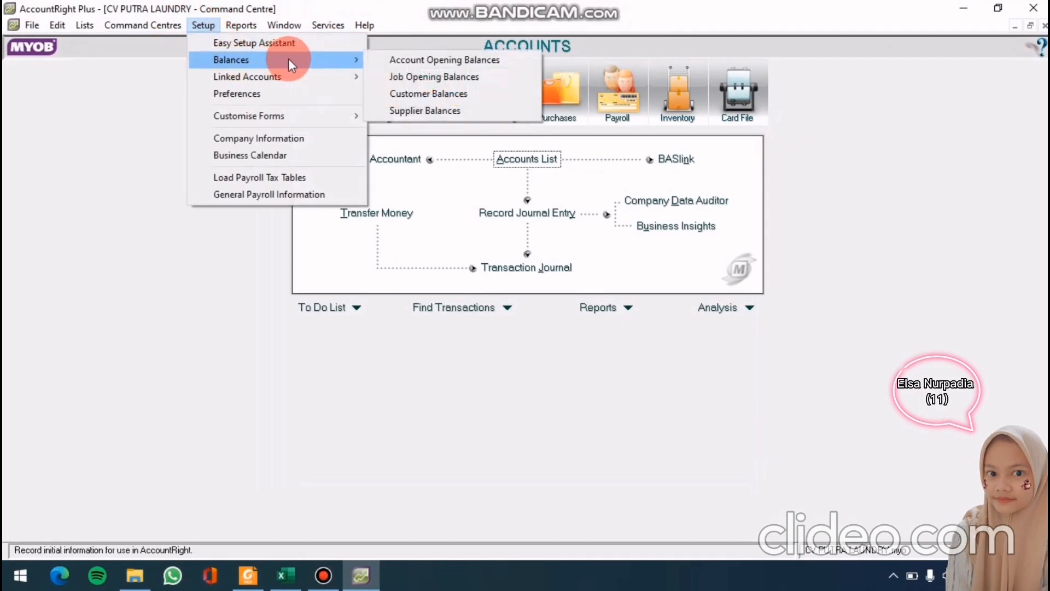
pyautogui.click(392, 58)
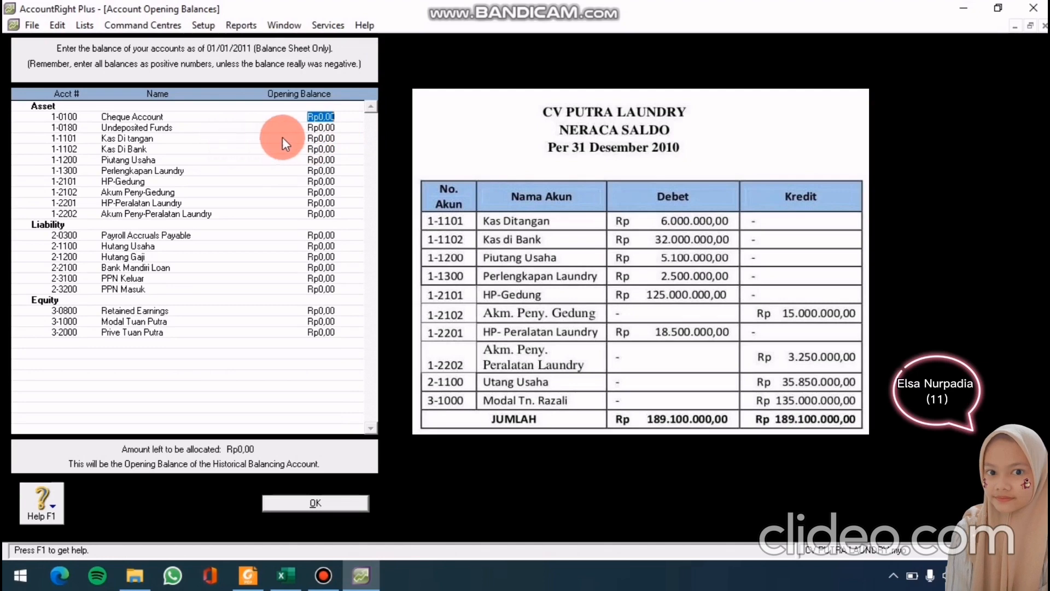
pyautogui.click(315, 139)
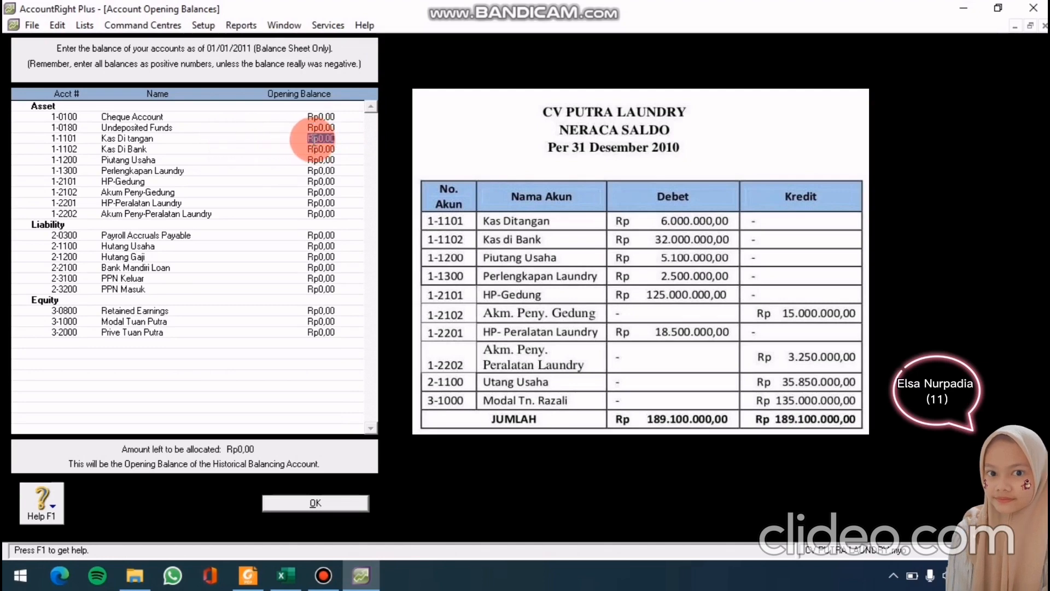
pyautogui.write('60')
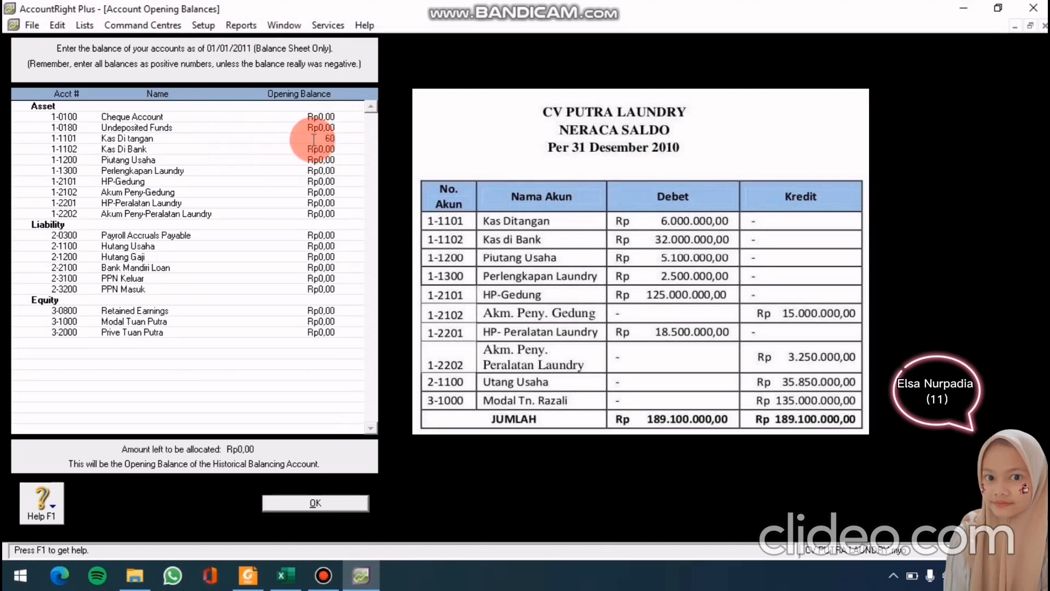
pyautogui.write('00000')
pyautogui.click(316, 149)
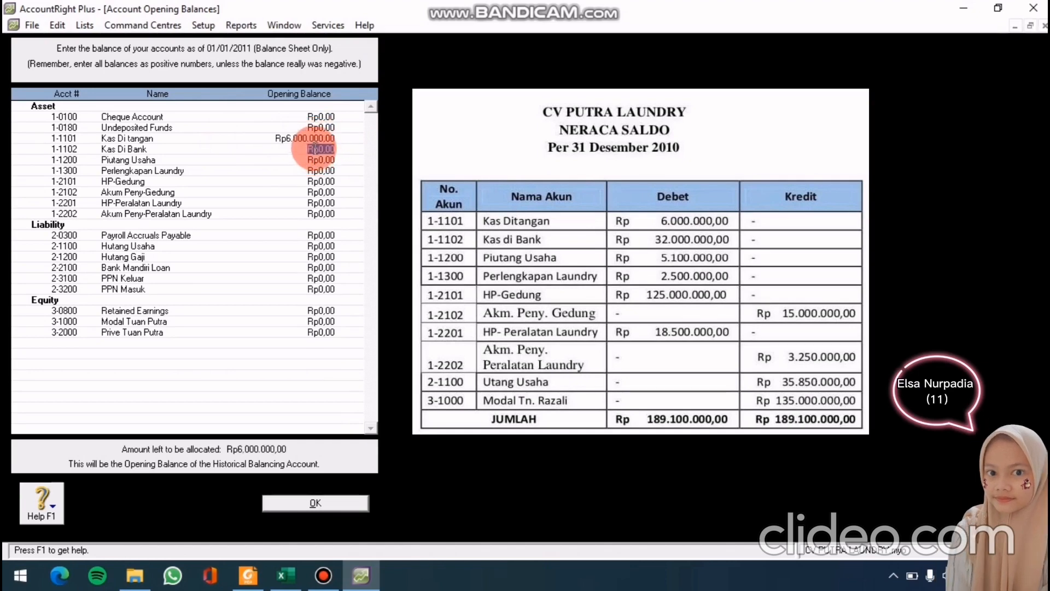
pyautogui.write('32')
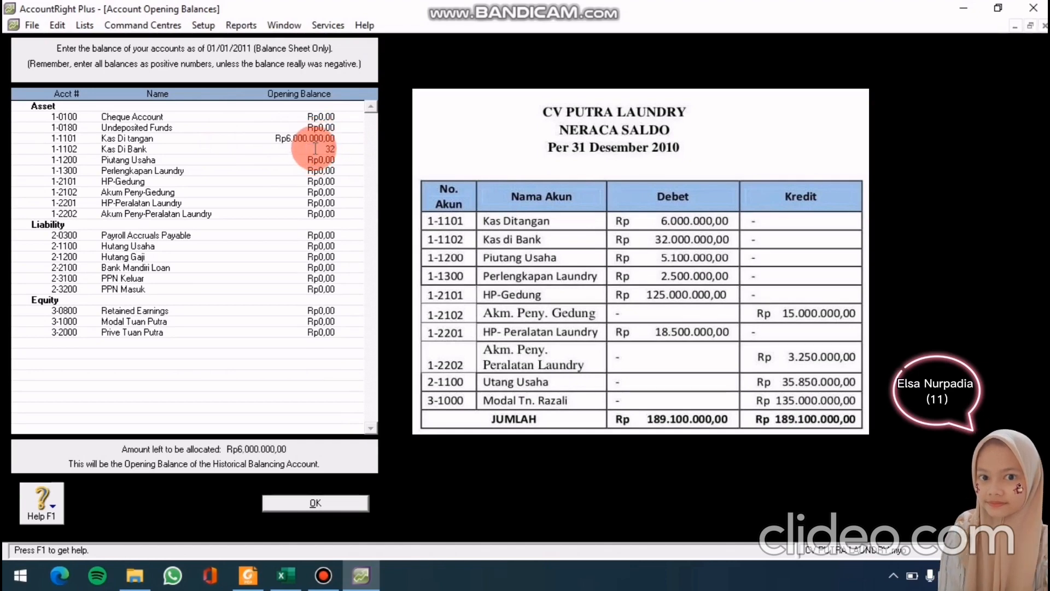
pyautogui.write('00000')
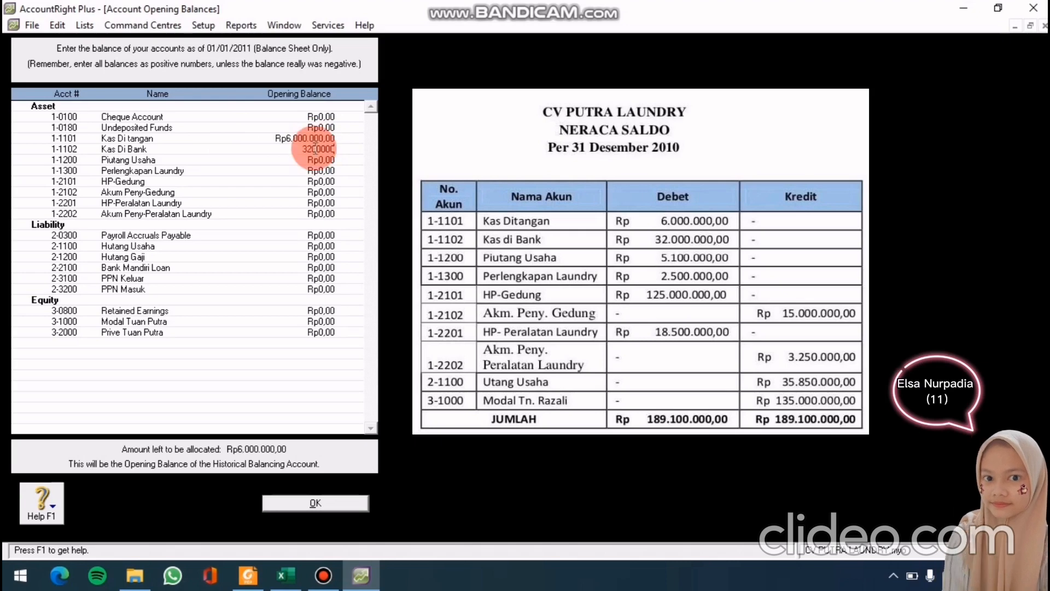
pyautogui.write('0')
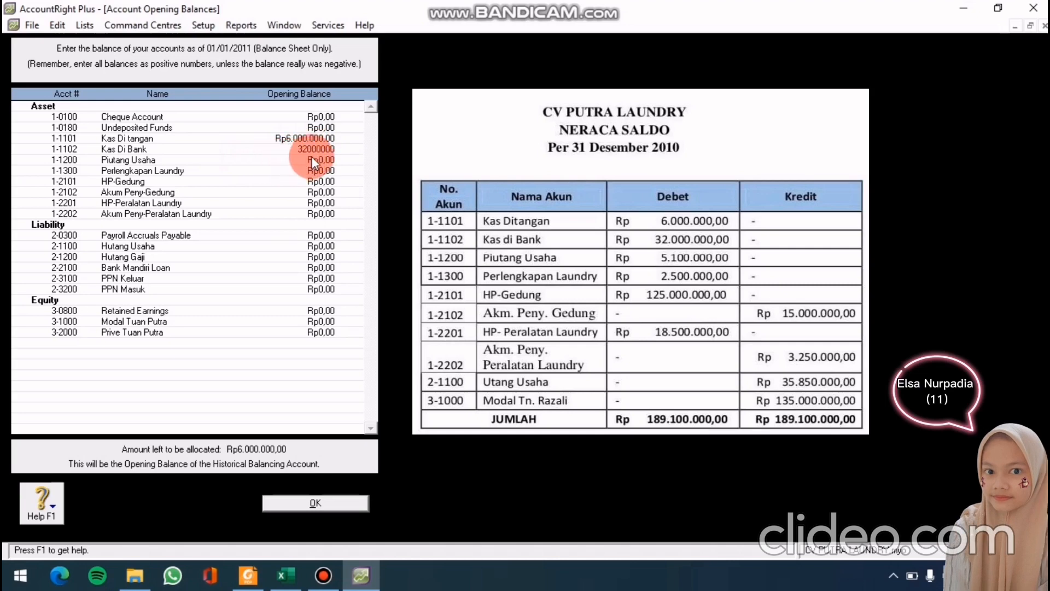
pyautogui.click(310, 156)
pyautogui.write('51')
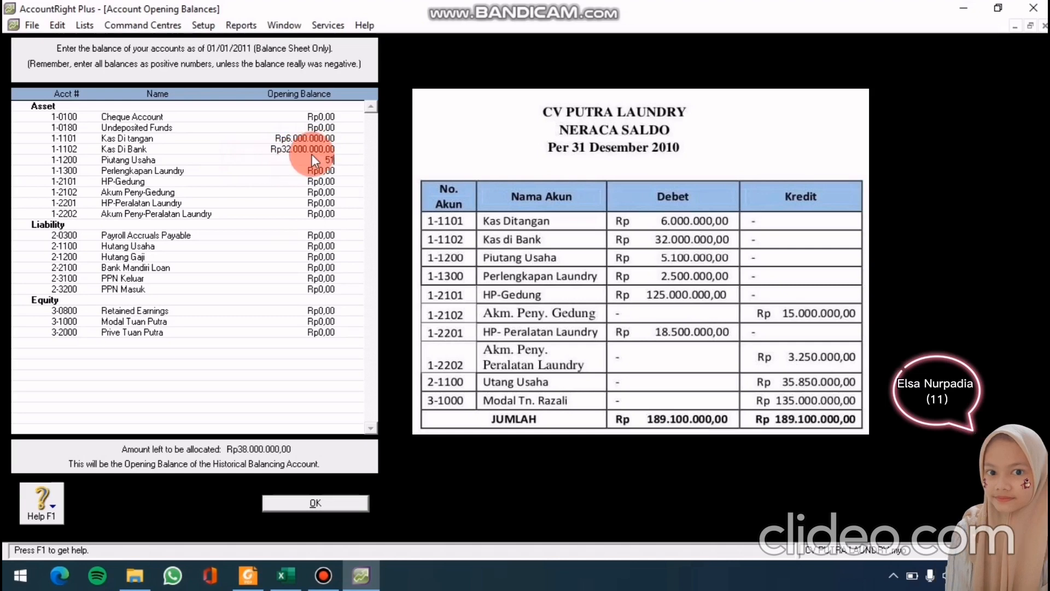
pyautogui.write('00000')
pyautogui.click(304, 169)
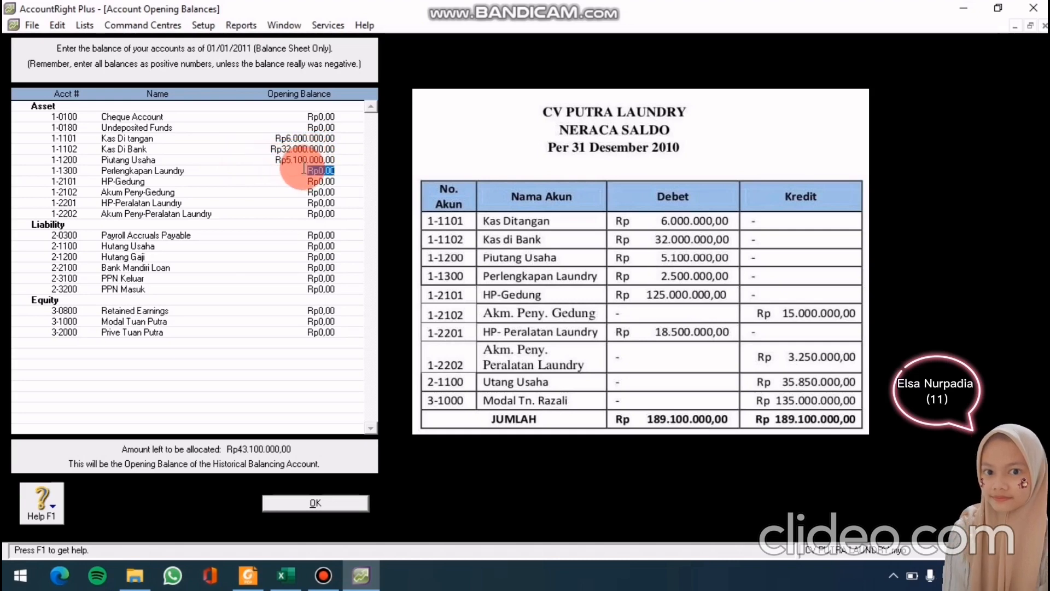
pyautogui.write('25')
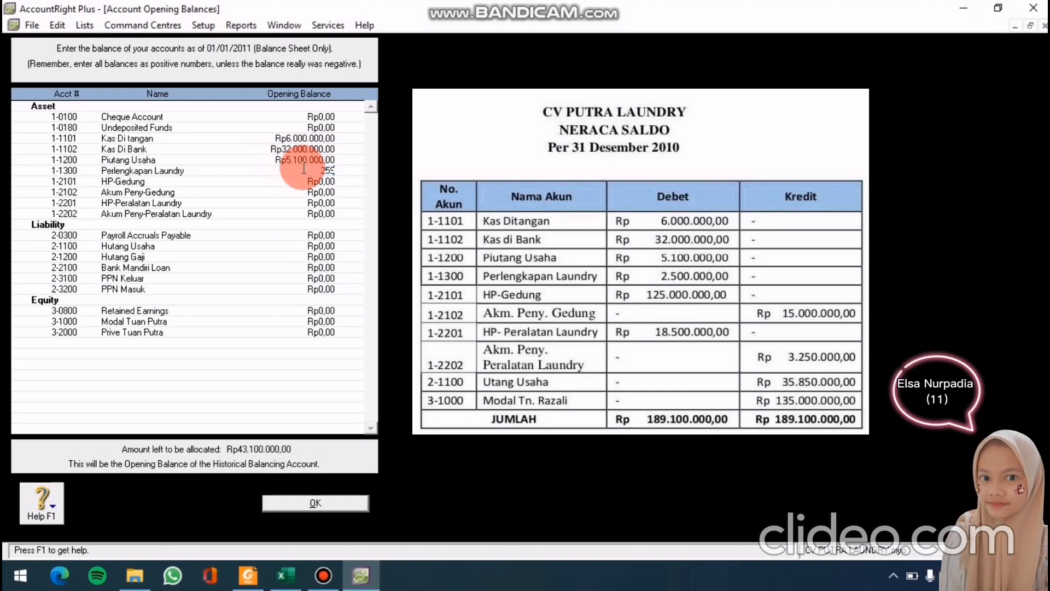
pyautogui.write('00000')
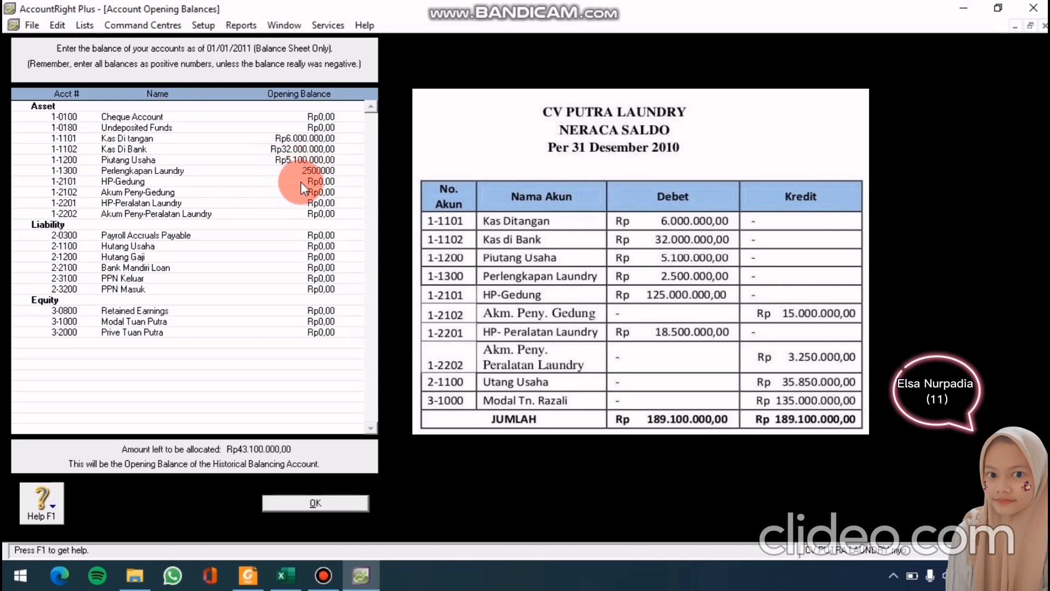
pyautogui.click(302, 182)
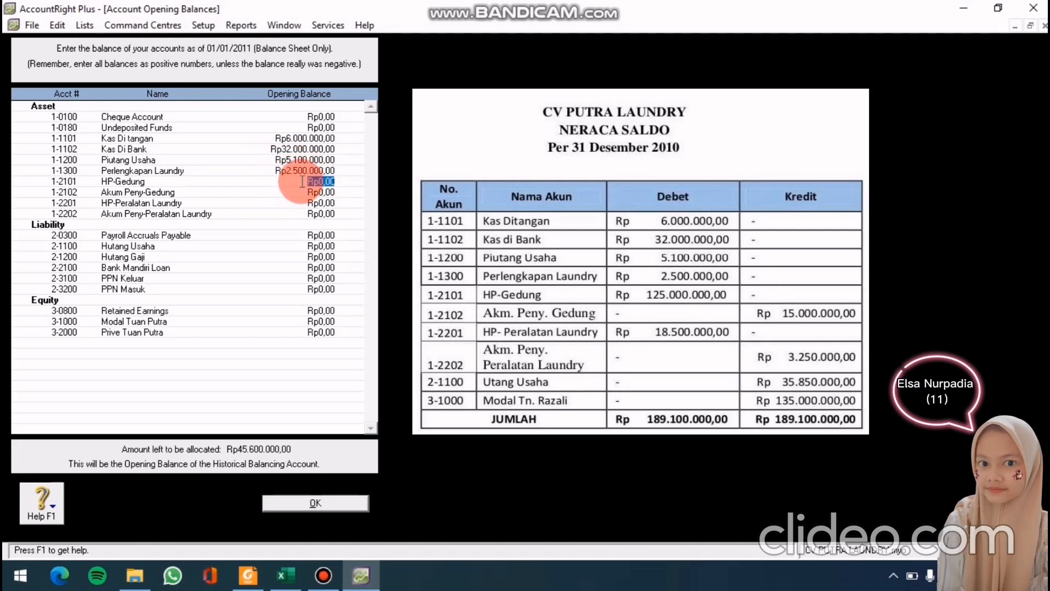
# Enter HP-Gedung 125.000.000, Akum Peny-Gedung -15.000.000, HP-Peralatan Laundry 18.500.000, its depreciation -3.250.000
pyautogui.write('1250')
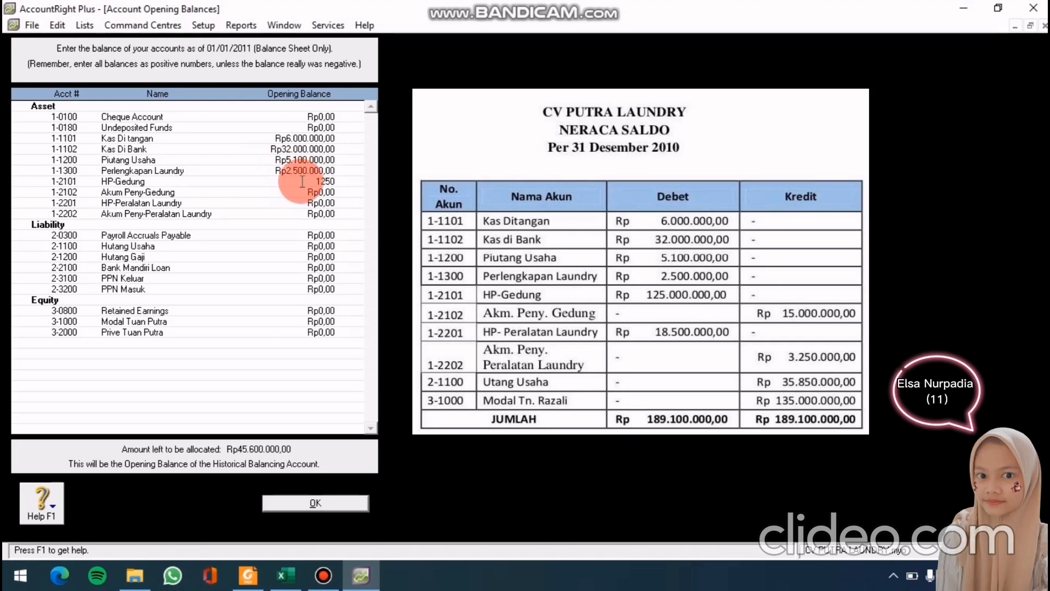
pyautogui.write('00000')
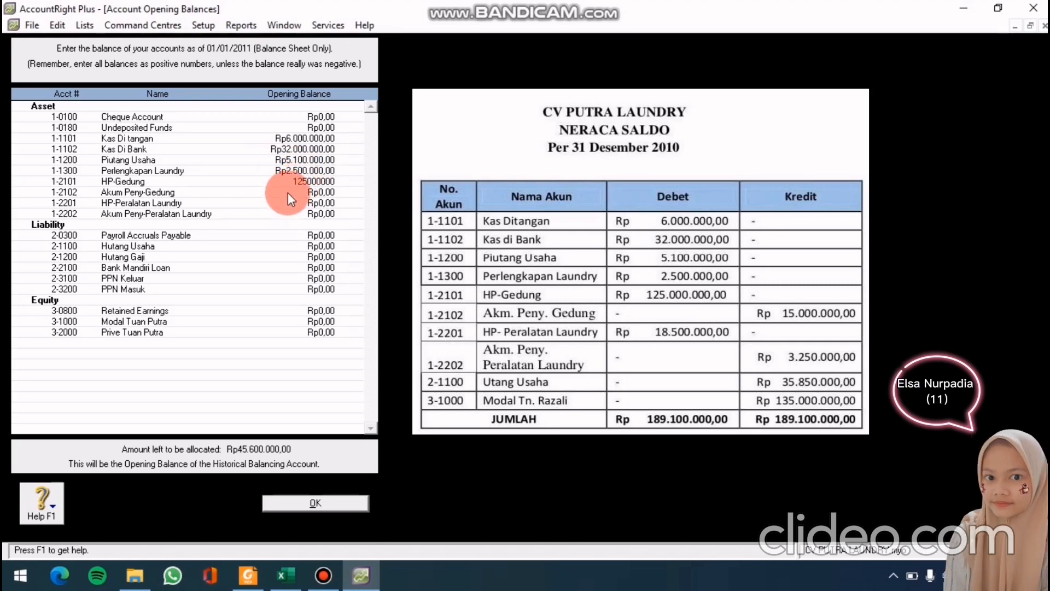
pyautogui.press('Tab')
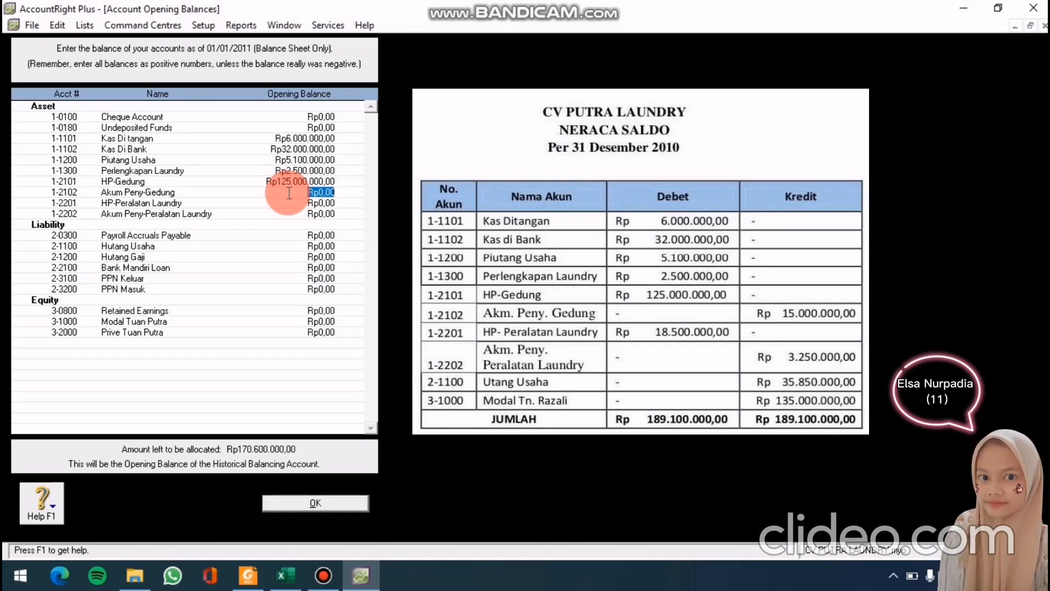
pyautogui.write('-1')
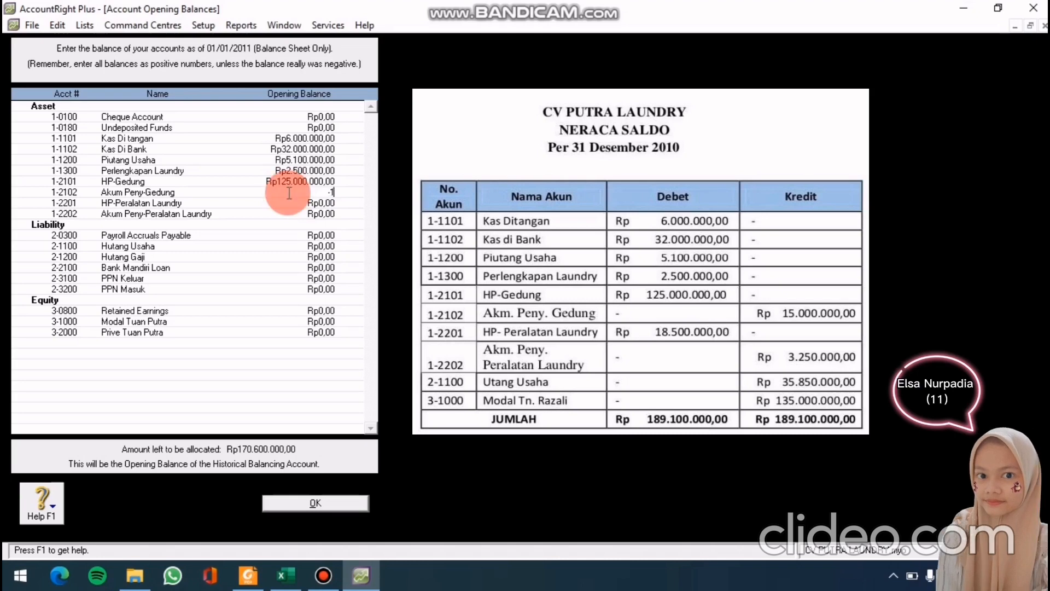
pyautogui.write('5000')
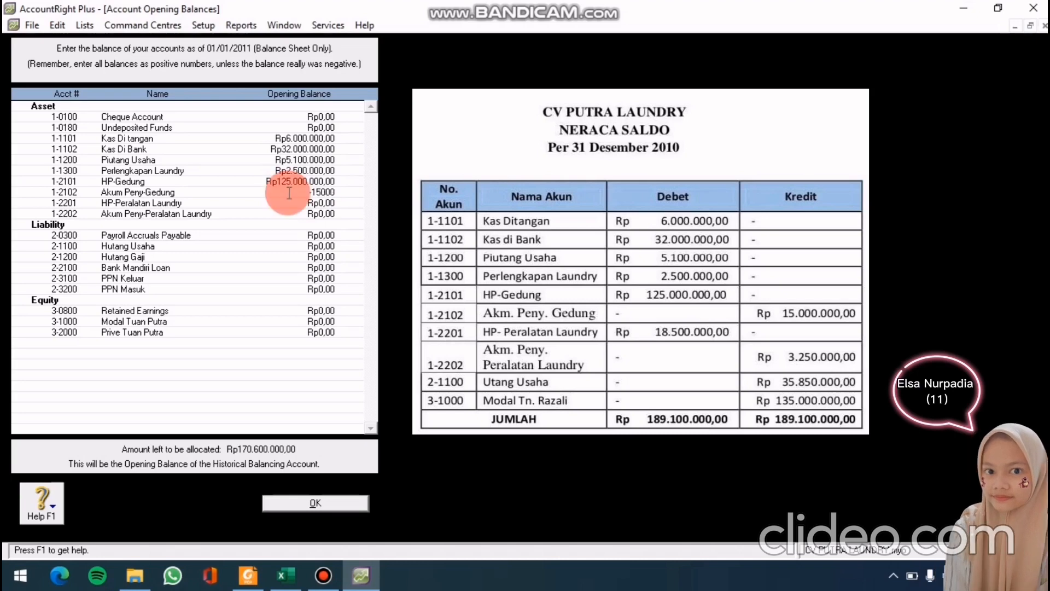
pyautogui.write('000')
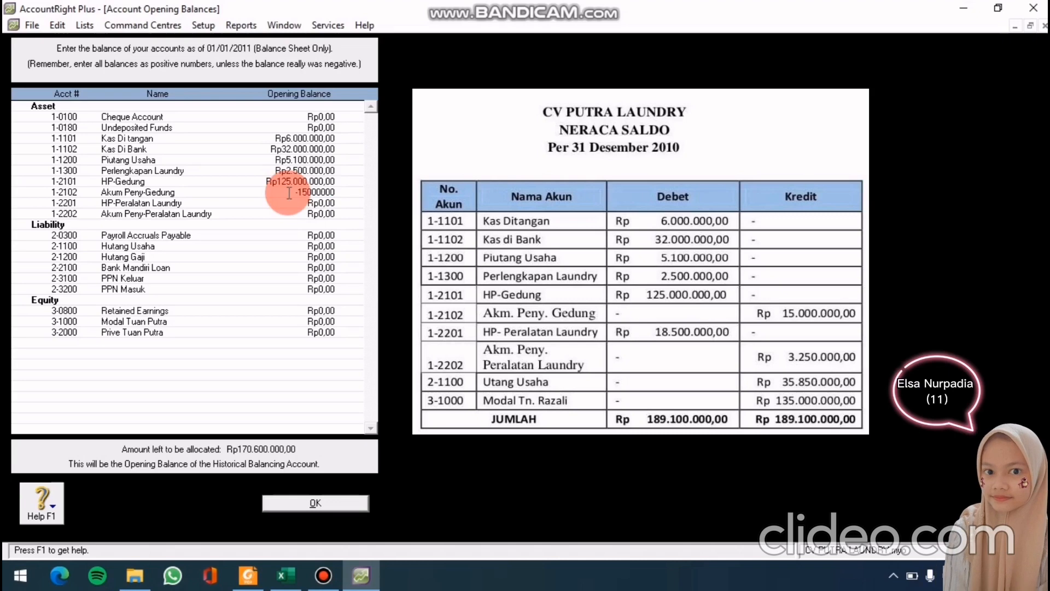
pyautogui.click(298, 203)
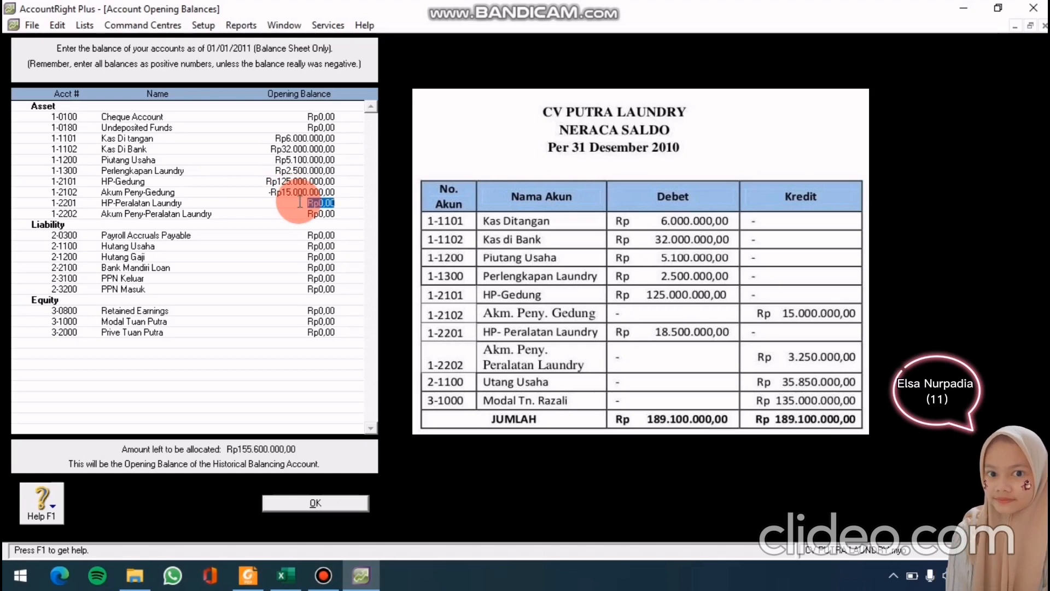
pyautogui.click(300, 203)
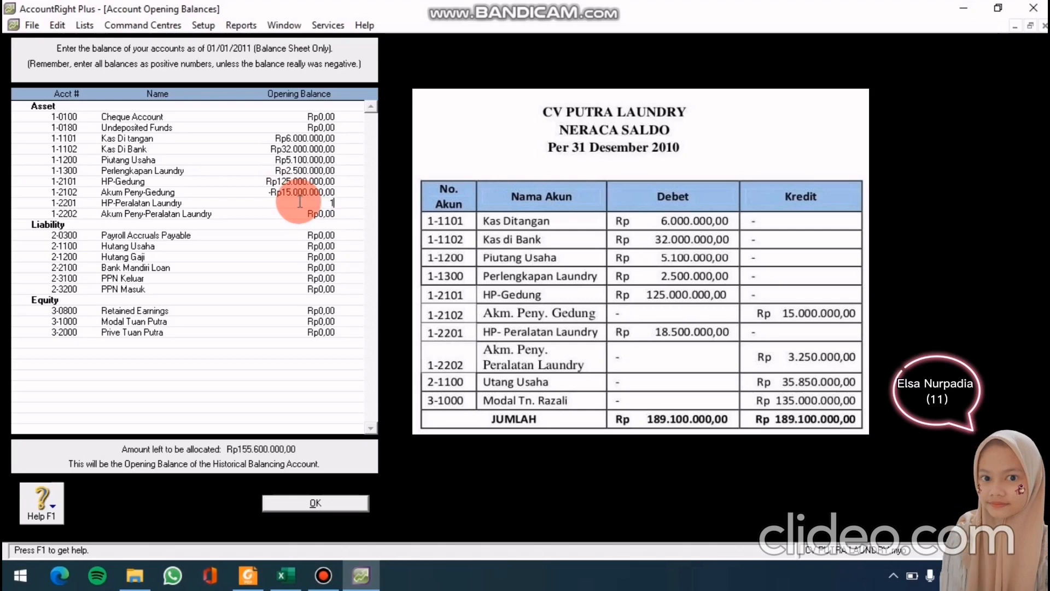
pyautogui.write('18.')
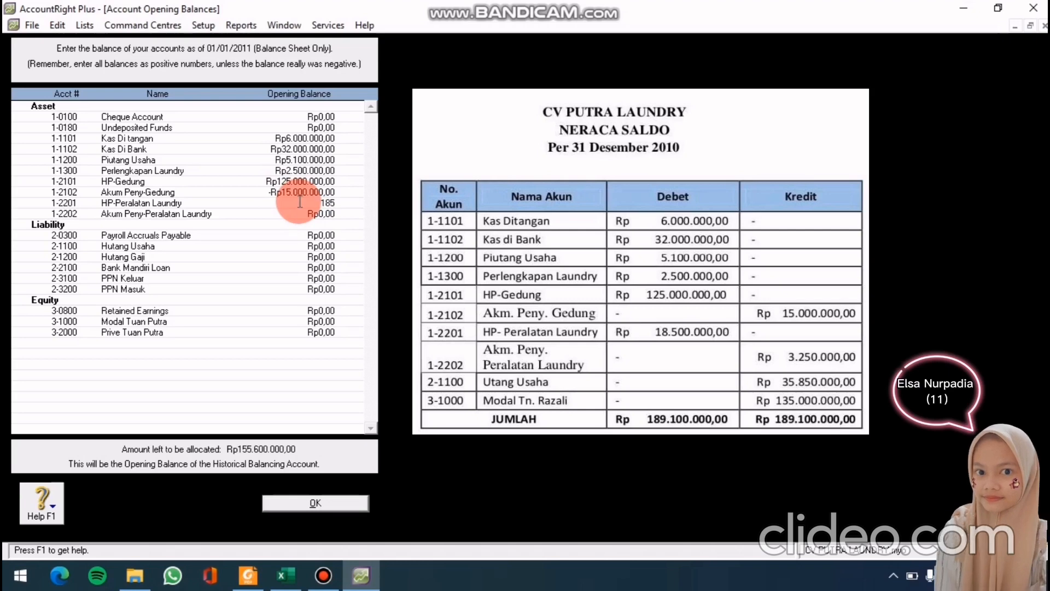
pyautogui.write('500.000')
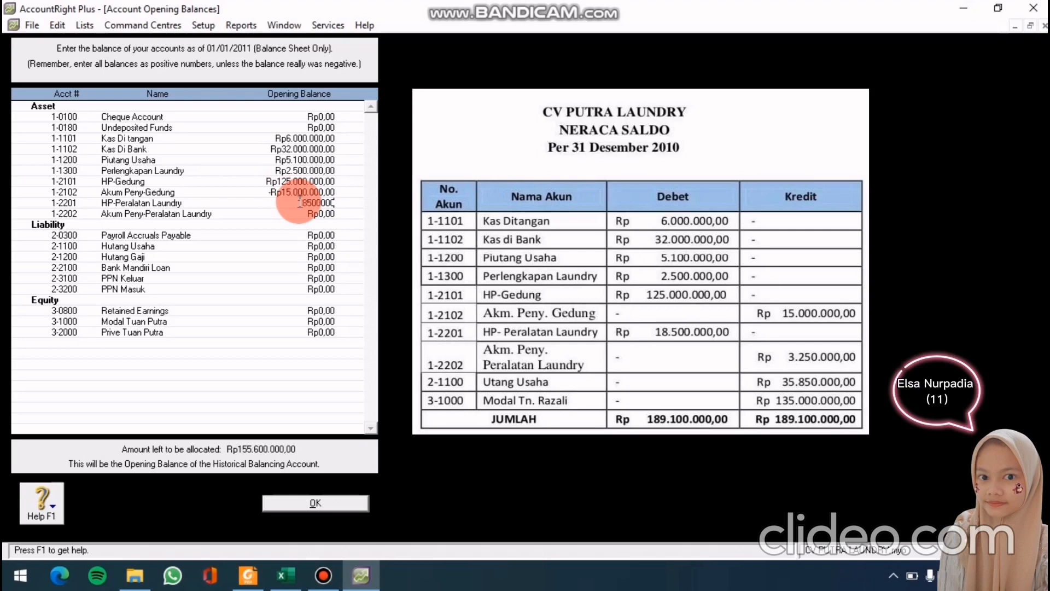
pyautogui.click(302, 213)
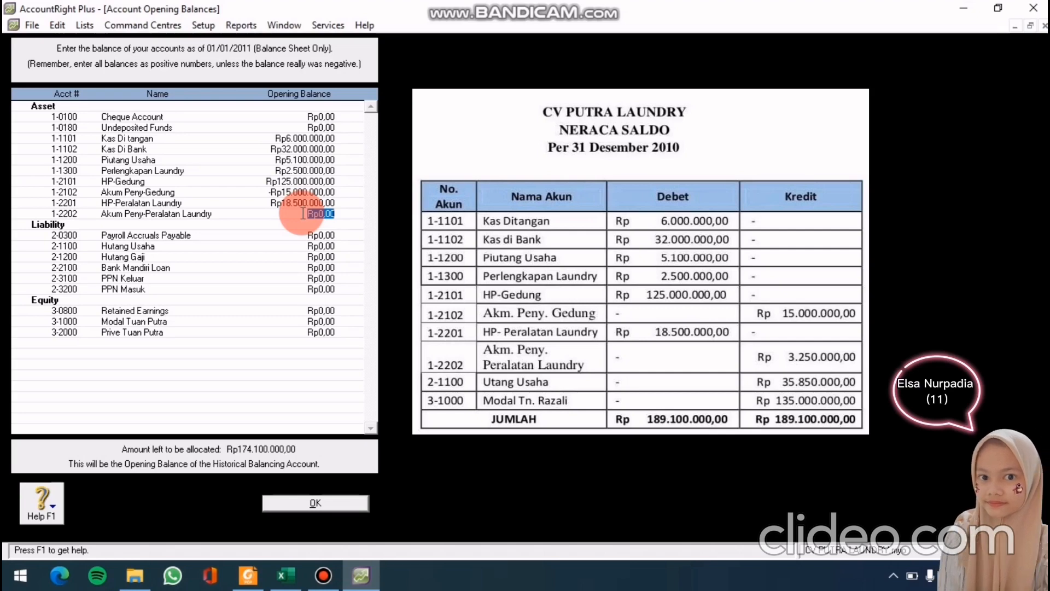
pyautogui.write('-')
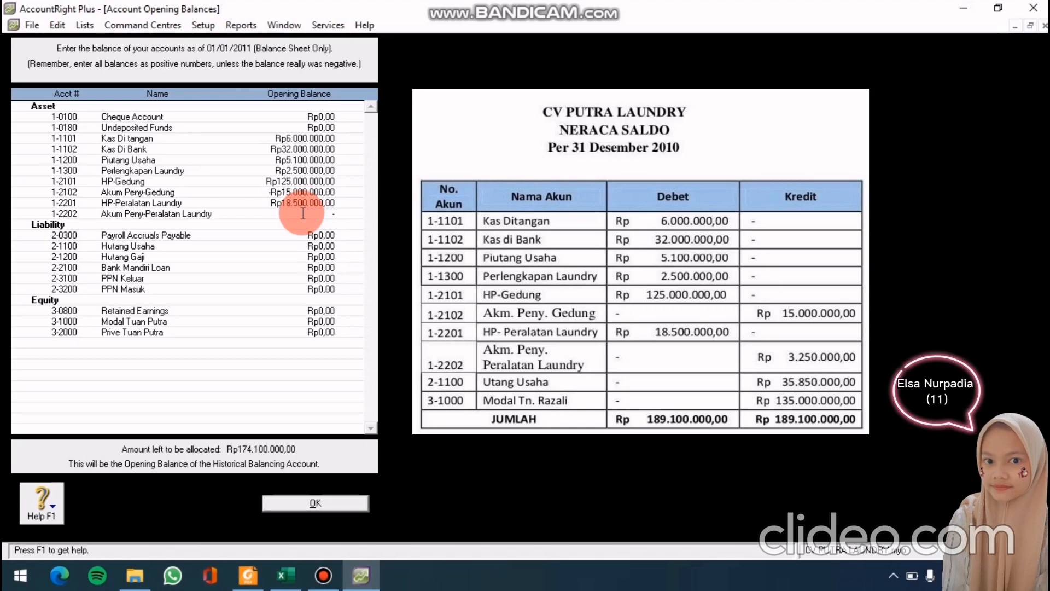
pyautogui.write('3250')
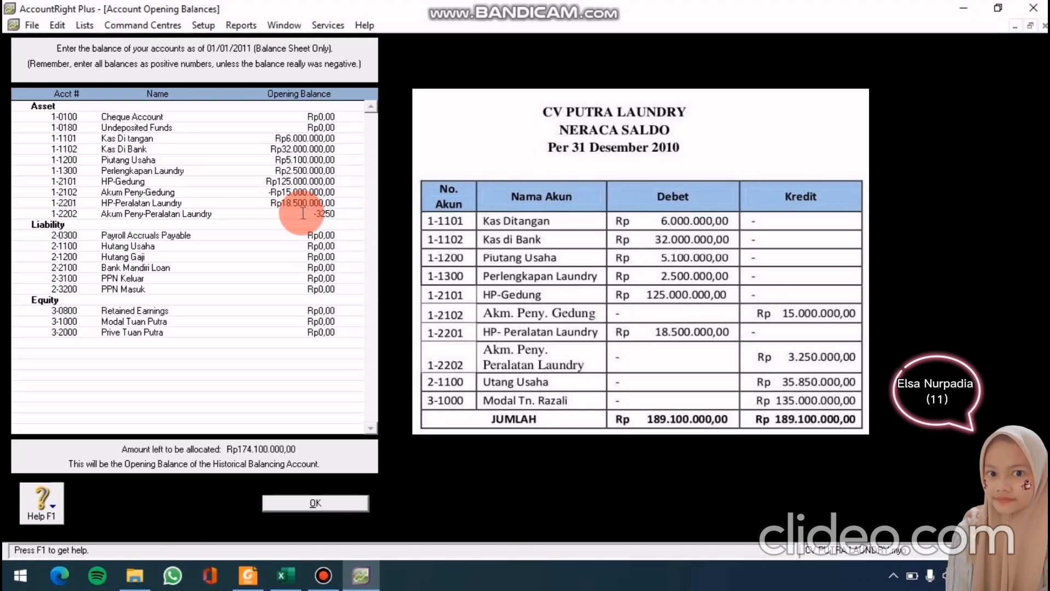
pyautogui.write('000')
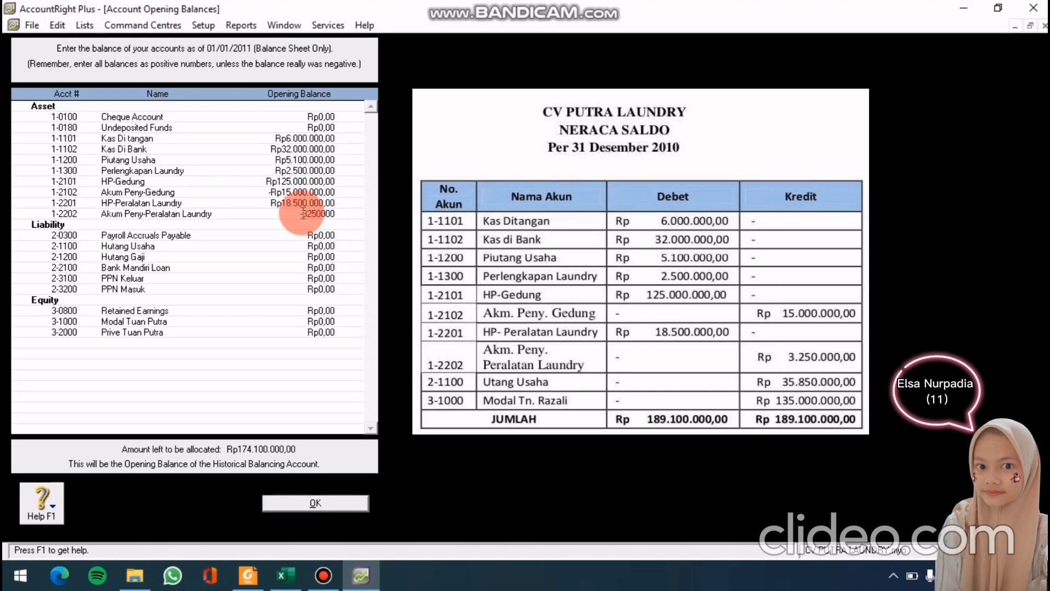
pyautogui.press('Tab')
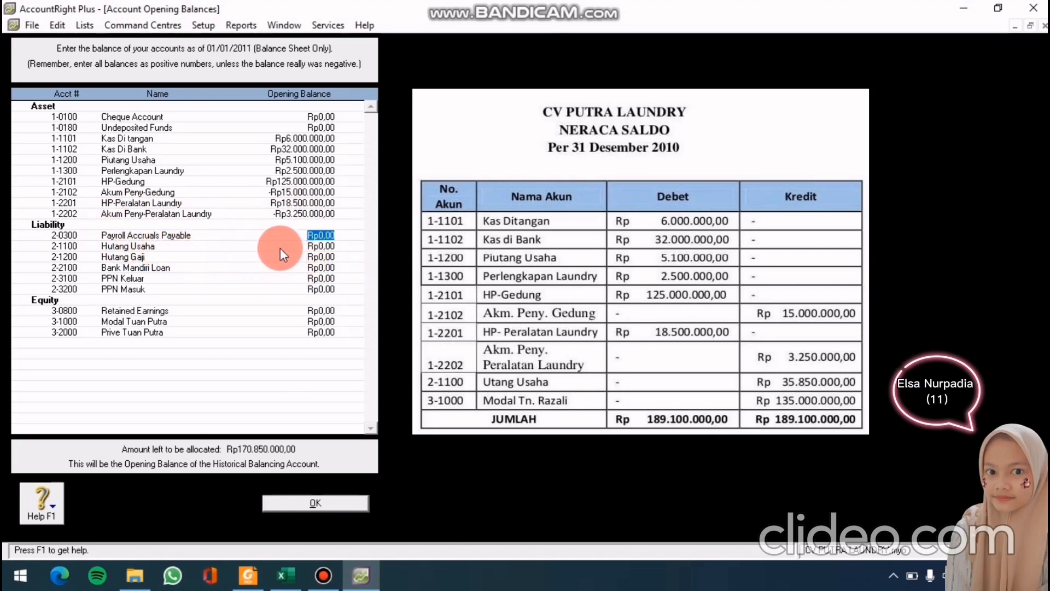
# Enter Hutang Usaha 35.850.000 and Modal Tuan Putra 135.000.000, then save the opening balances
pyautogui.click(322, 245)
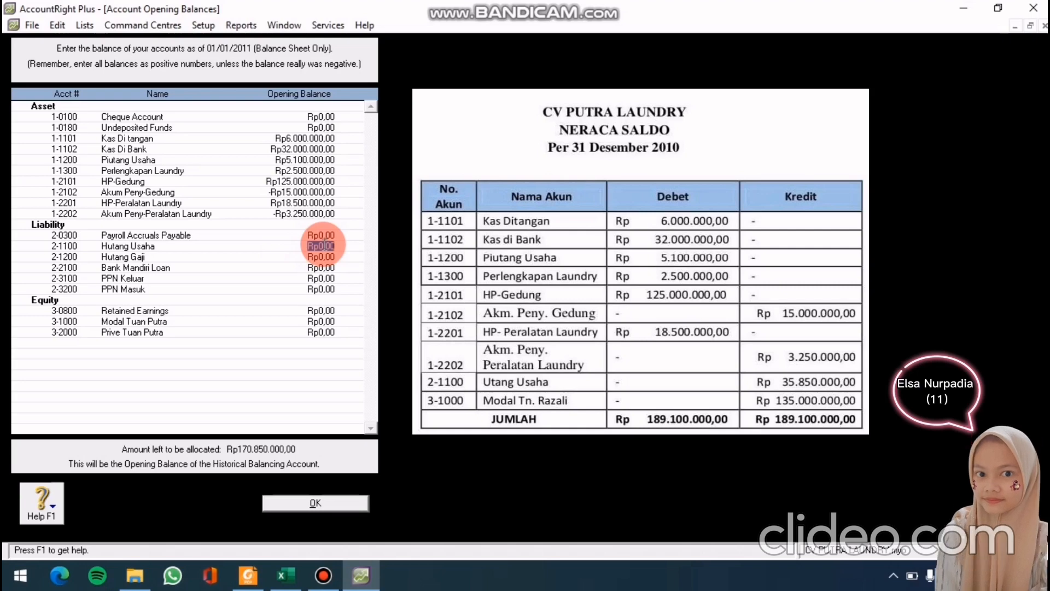
pyautogui.write('3')
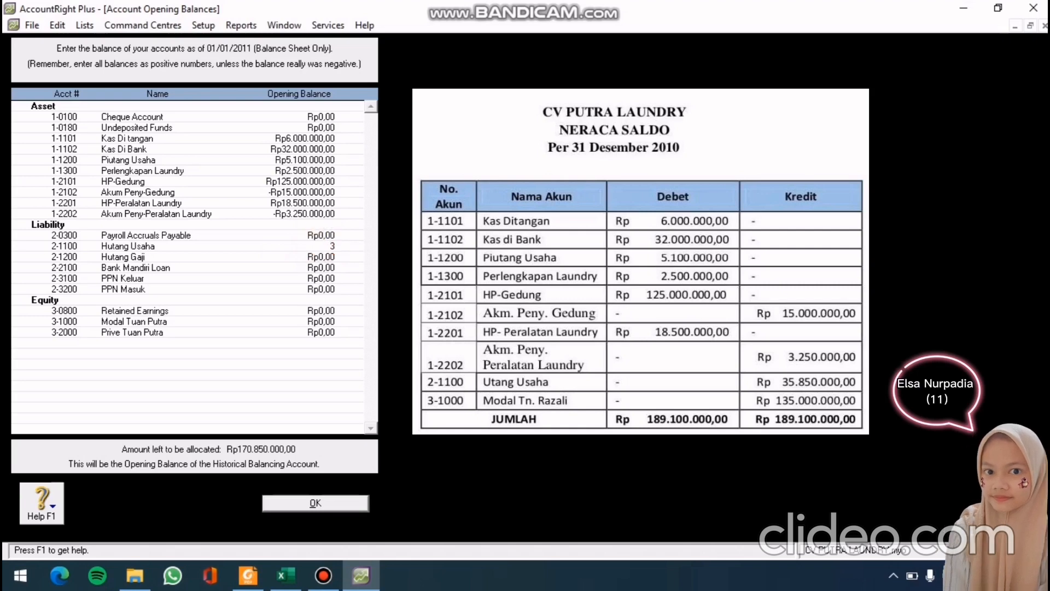
pyautogui.write('5.850.00')
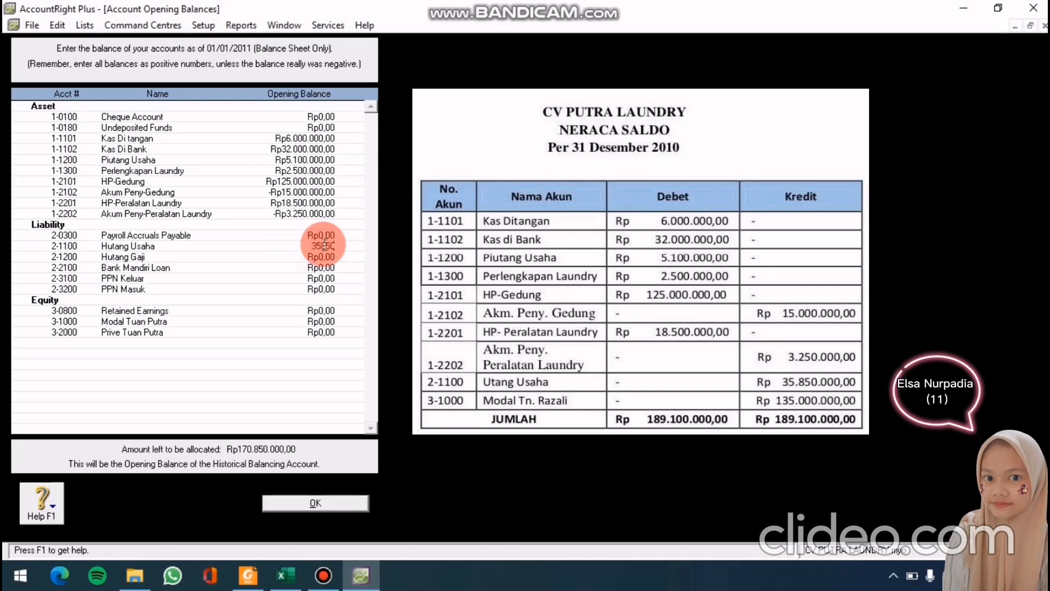
pyautogui.write('0')
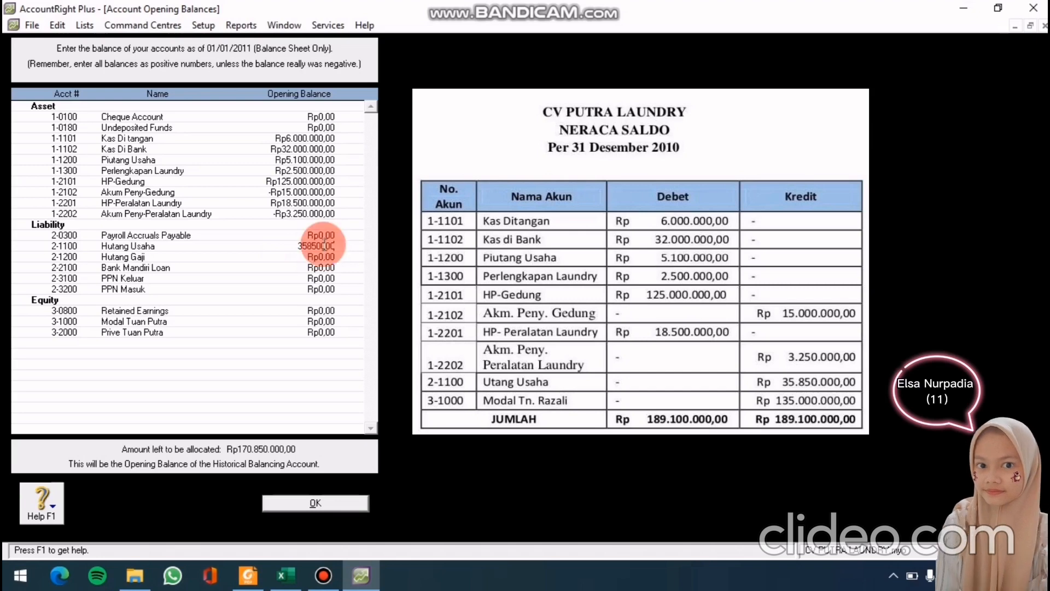
pyautogui.press('Tab')
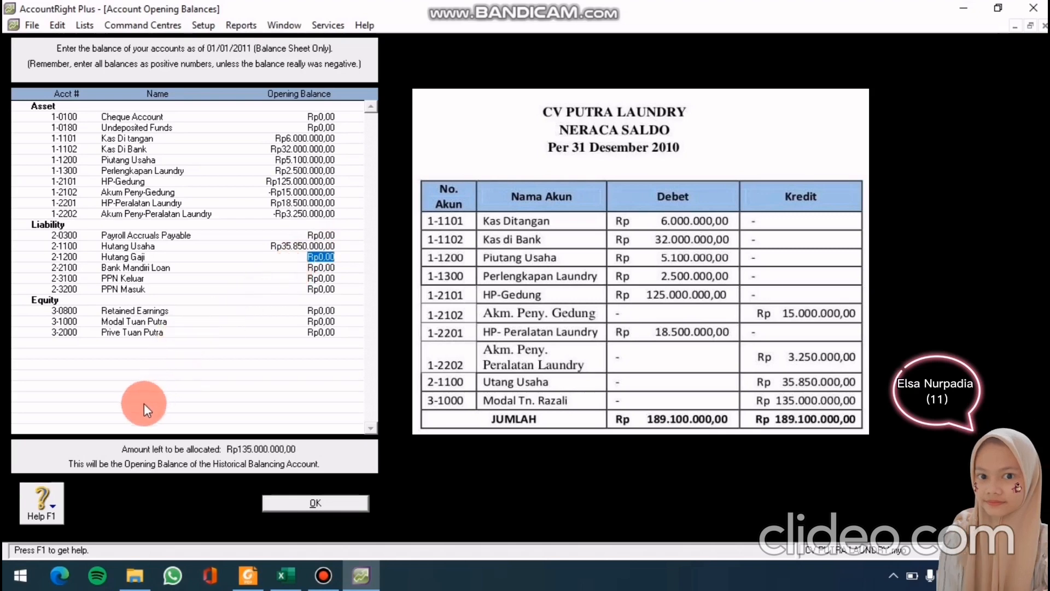
pyautogui.click(311, 322)
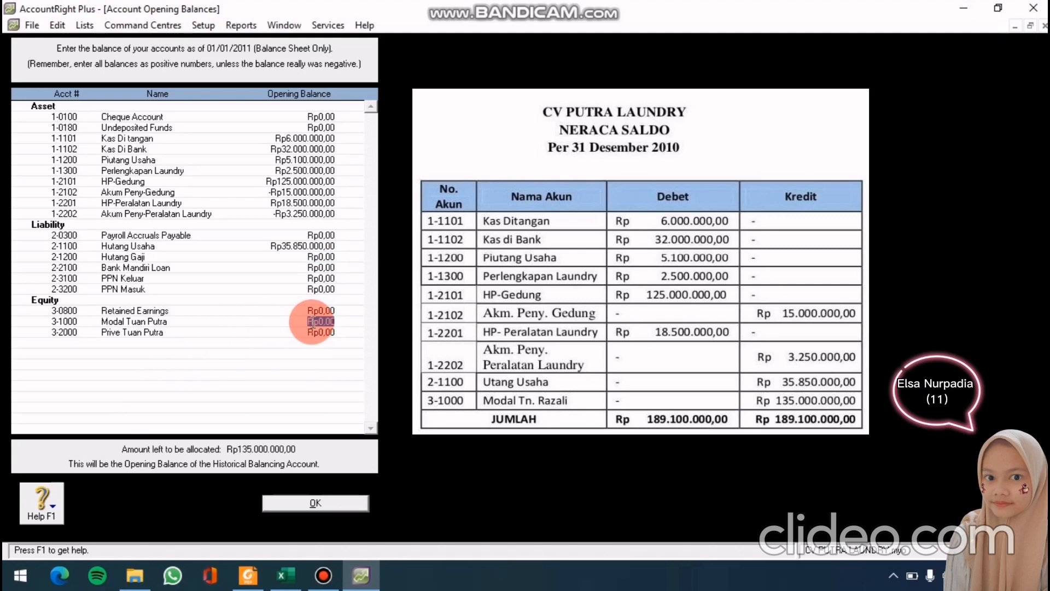
pyautogui.write('135')
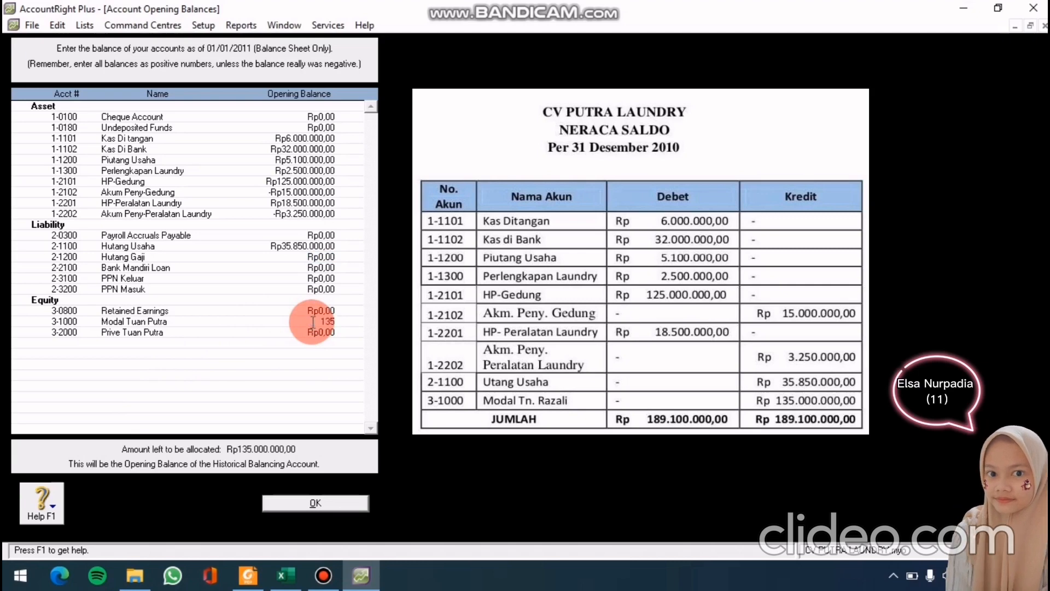
pyautogui.write('000000')
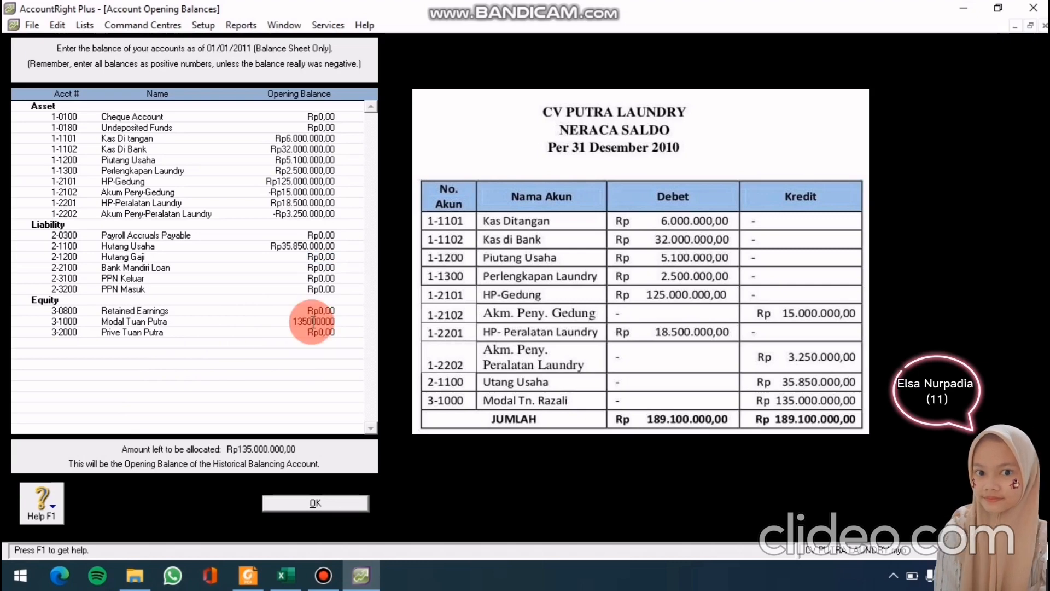
pyautogui.press('Tab')
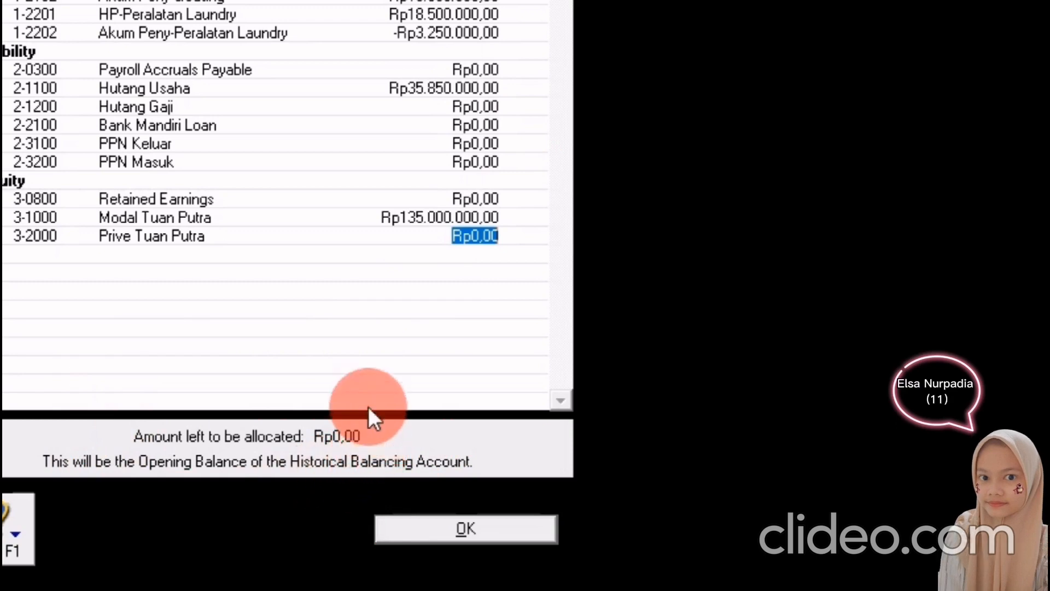
pyautogui.click(405, 527)
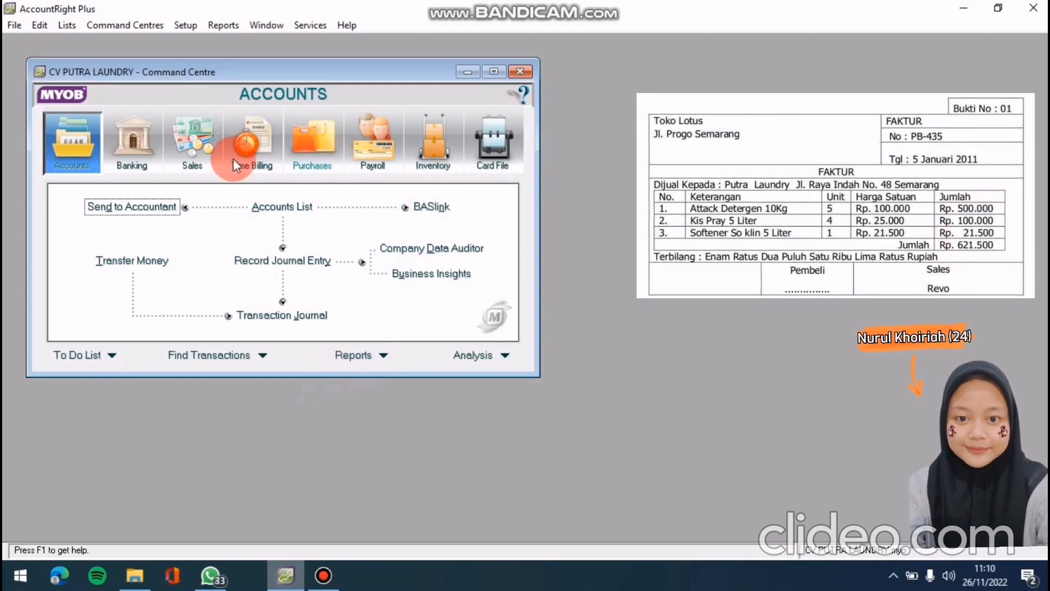
# Begin a new purchase bill from the Purchases command centre
pyautogui.click(339, 155)
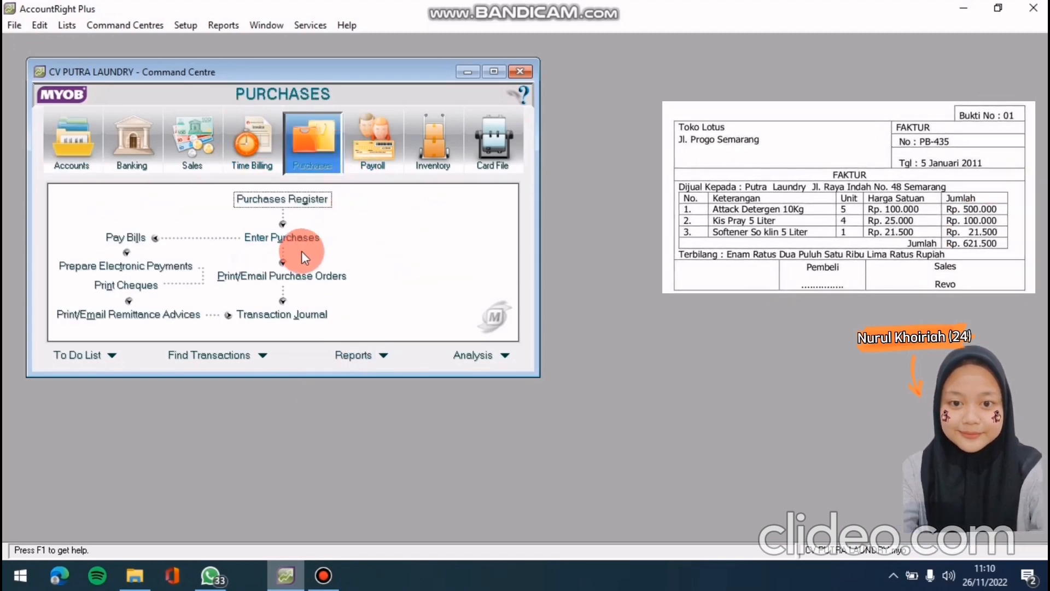
pyautogui.click(302, 238)
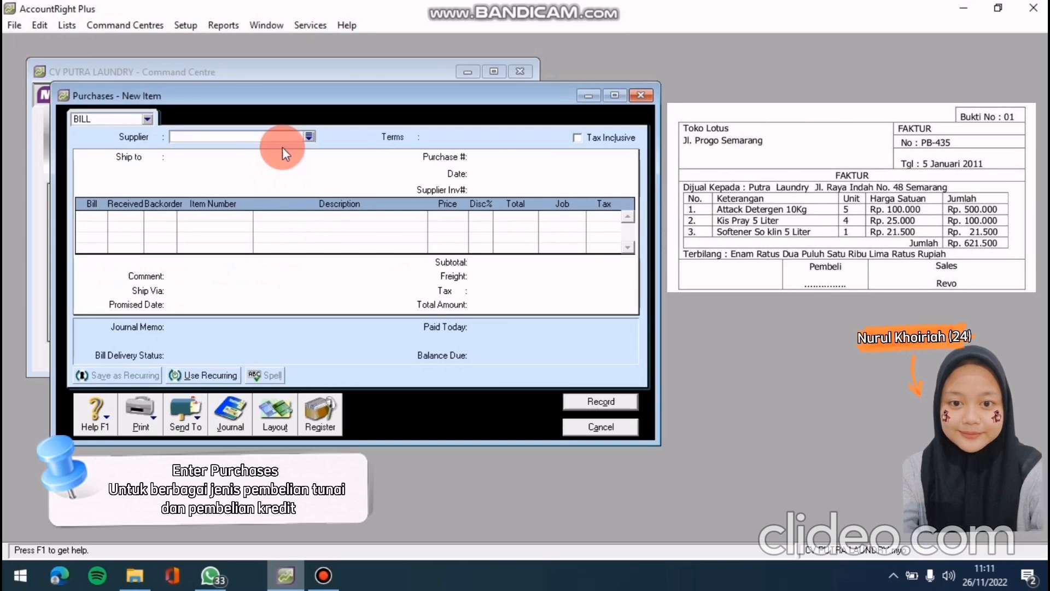
# Choose supplier TOKO LOTUS, purchase number PB-43, dated 05/01/2011
pyautogui.click(314, 139)
pyautogui.click(620, 382)
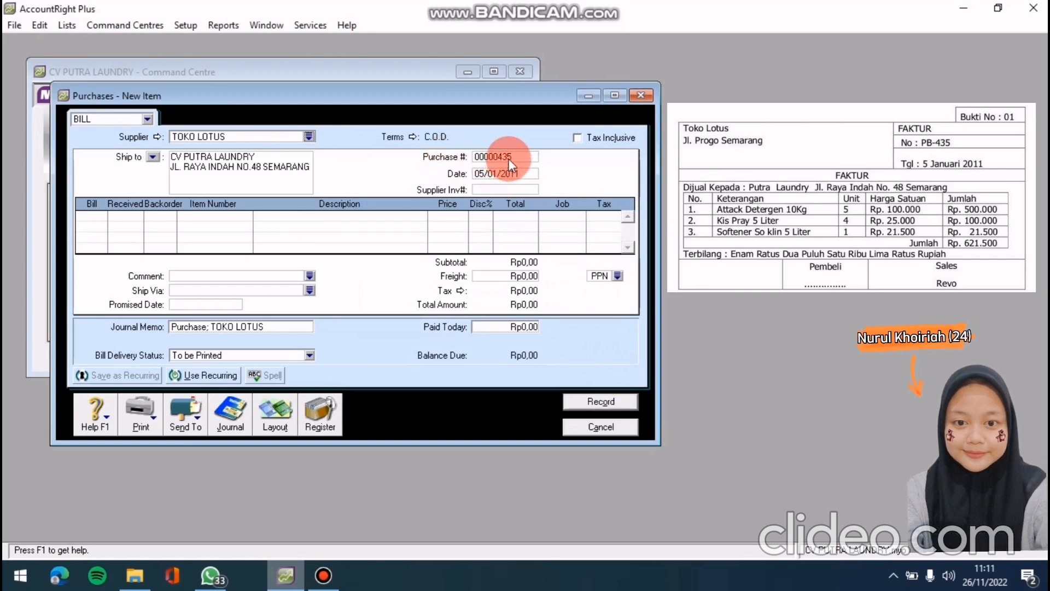
pyautogui.click(508, 157)
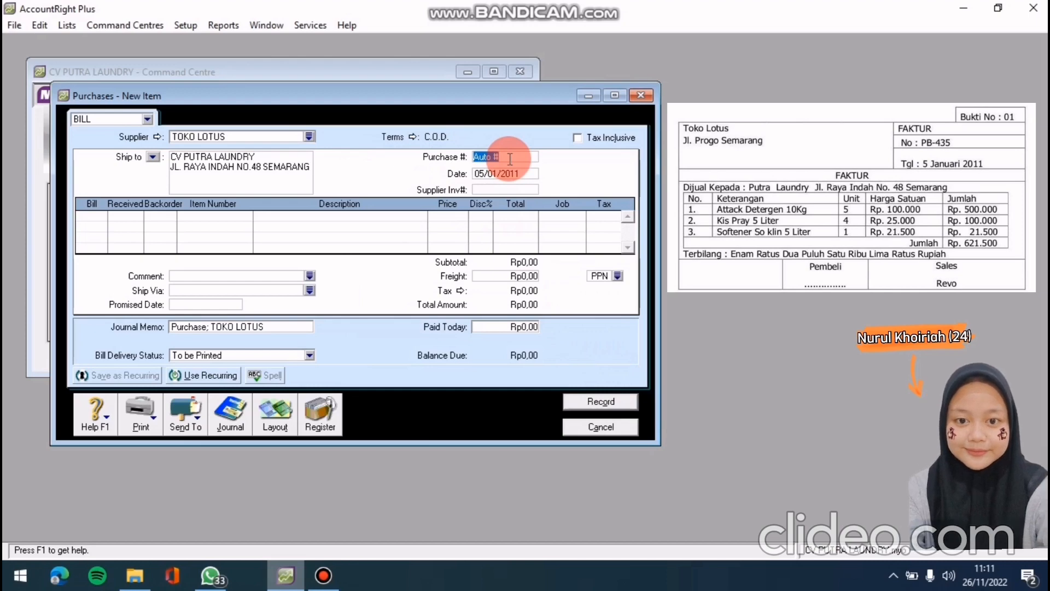
pyautogui.write('PB')
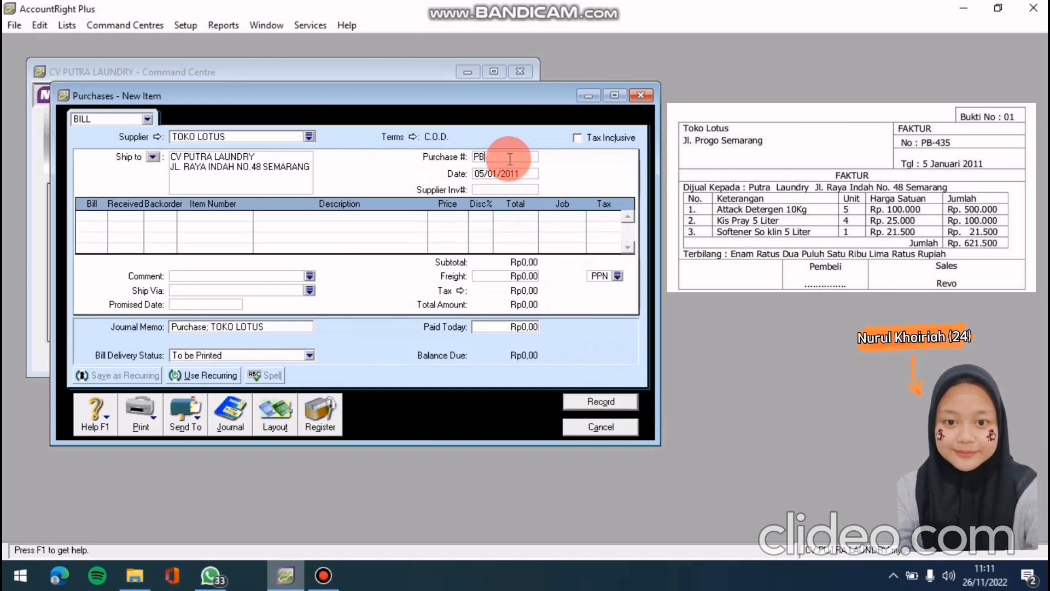
pyautogui.write('-43')
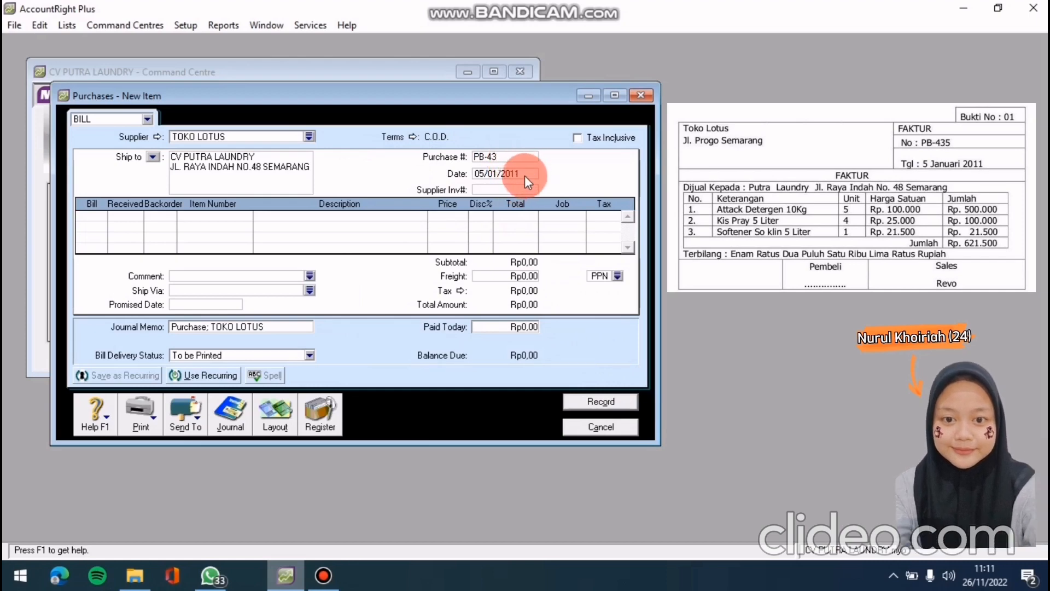
pyautogui.click(522, 171)
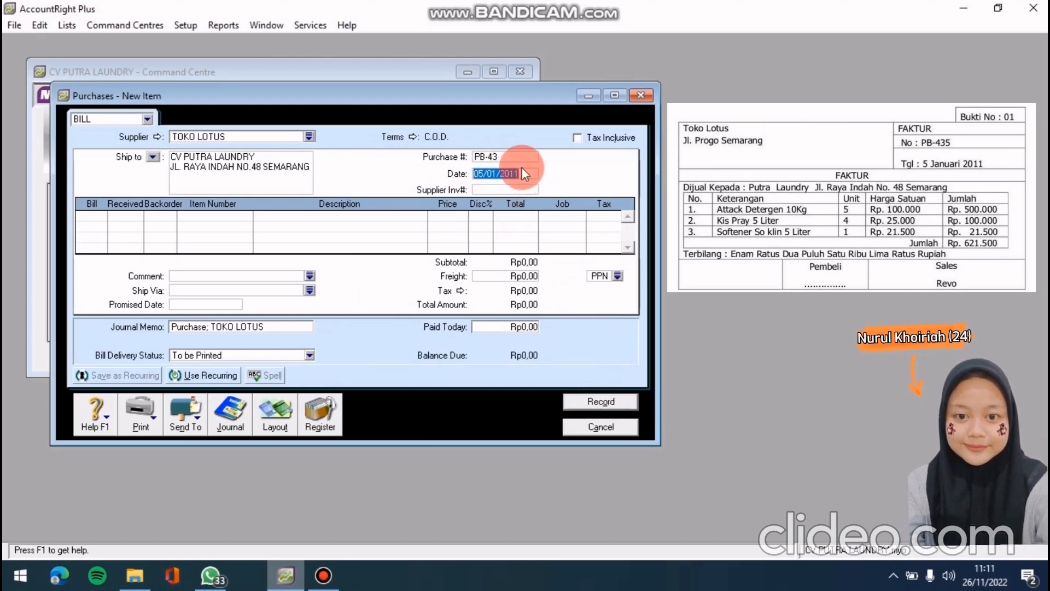
pyautogui.write('5/01')
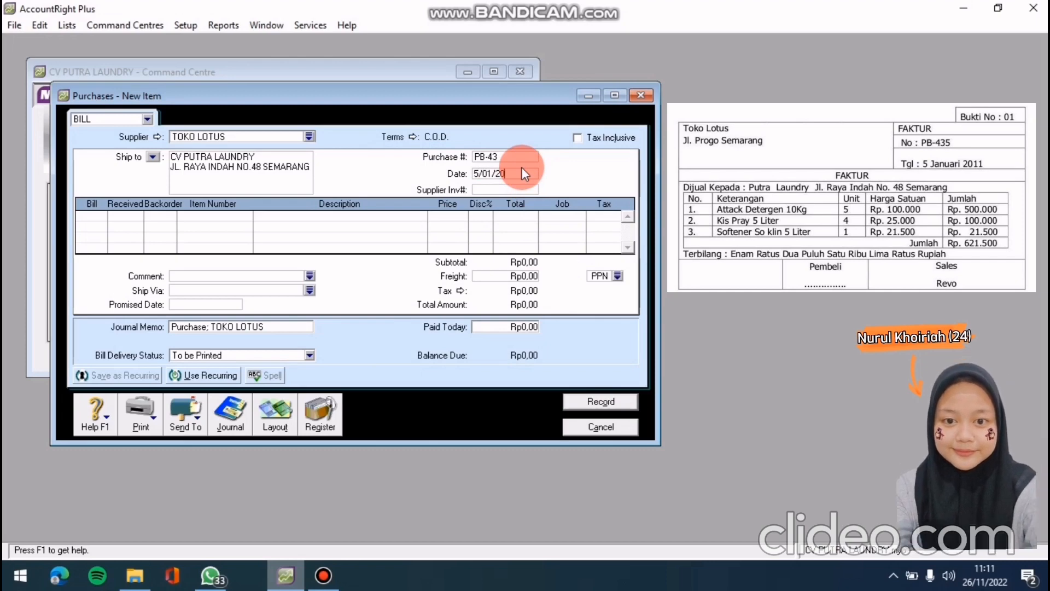
pyautogui.press('Tab')
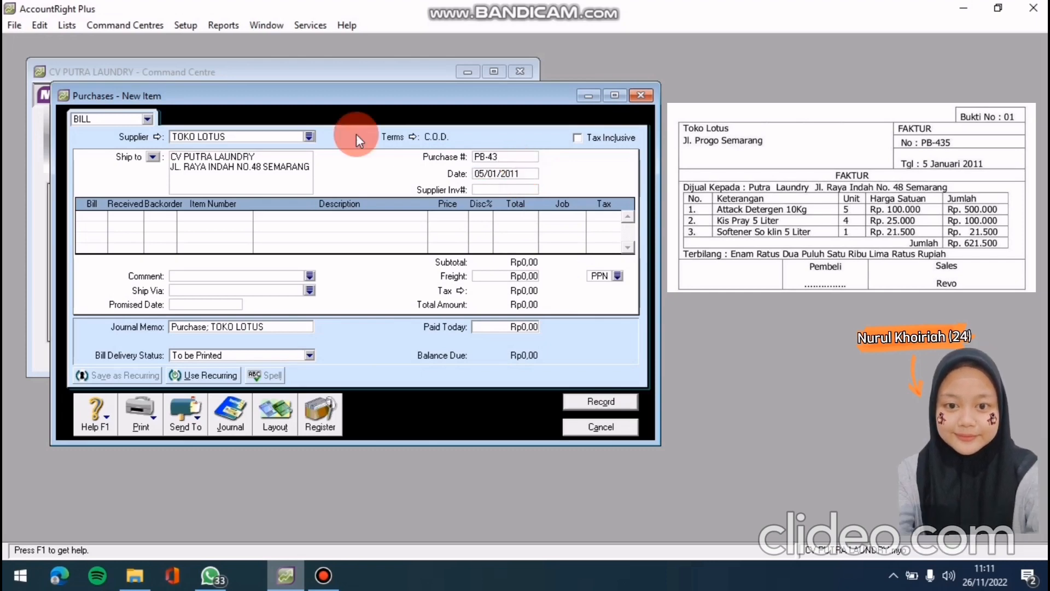
# Set the bill's credit terms to payment due in 30 days (Net 30)
pyautogui.click(412, 137)
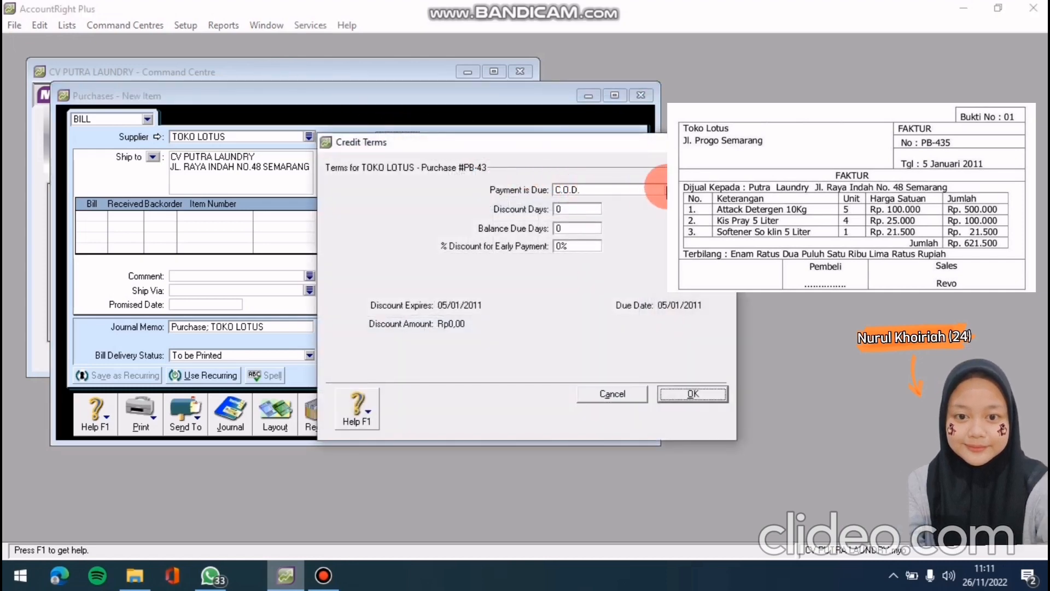
pyautogui.click(665, 190)
pyautogui.click(609, 225)
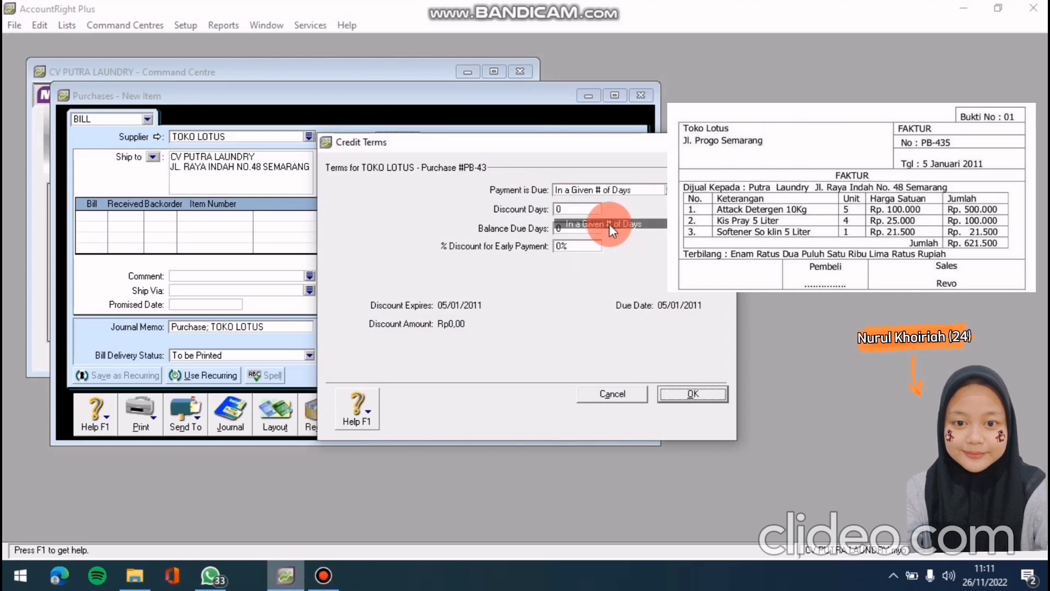
pyautogui.click(566, 228)
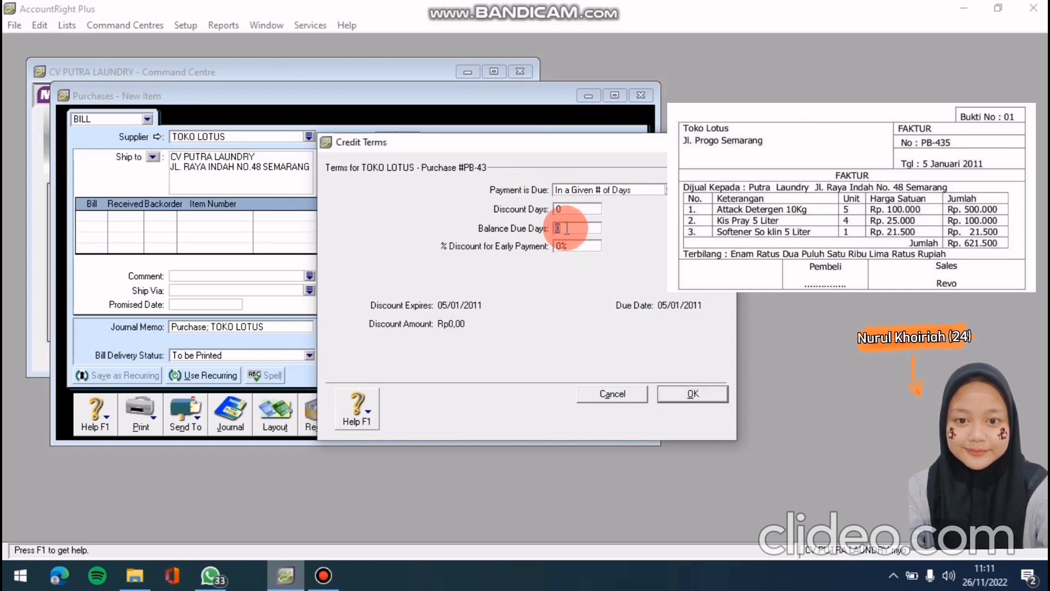
pyautogui.write('30')
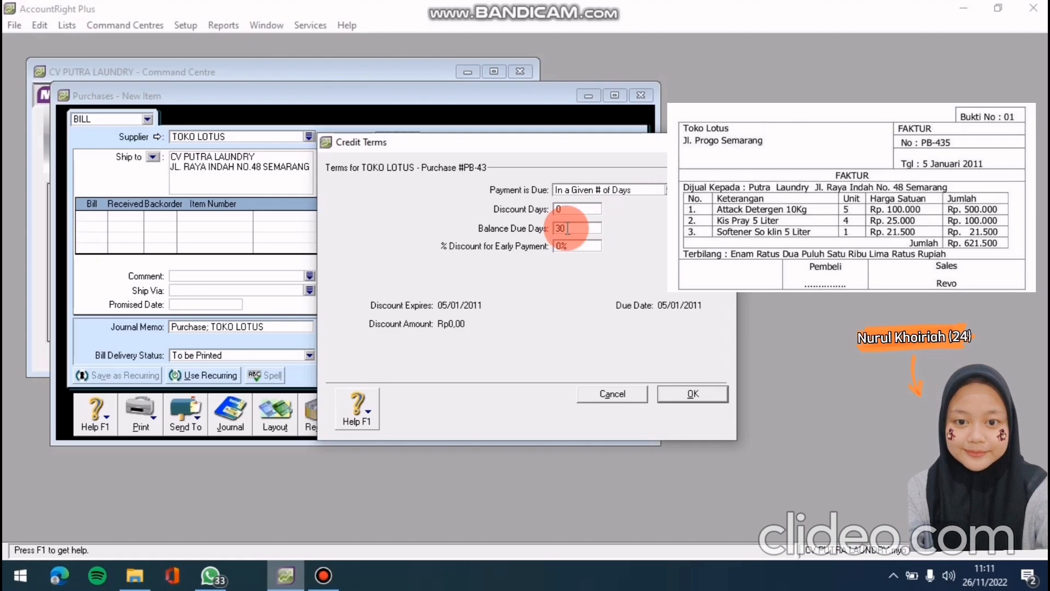
pyautogui.click(701, 391)
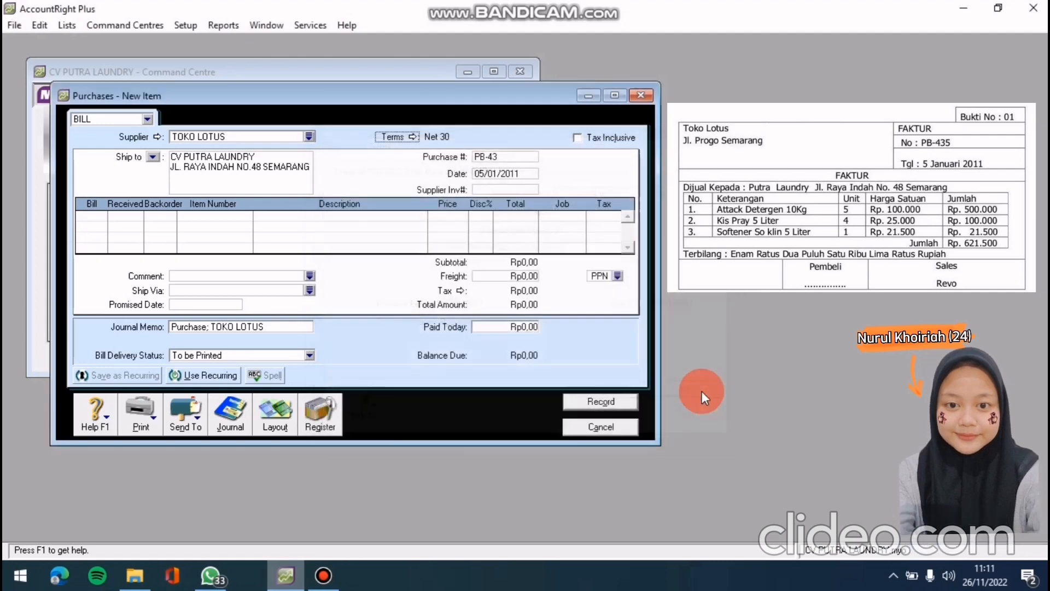
# Add bill lines for 5 Attack Detergen (item AT) and 4 Kis Pray (item KS)
pyautogui.click(100, 215)
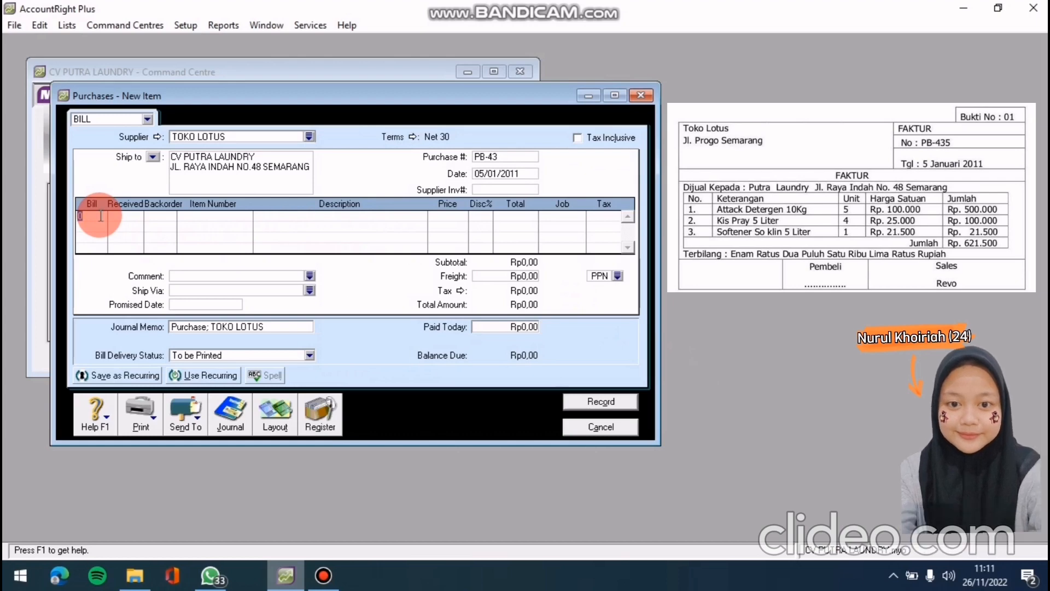
pyautogui.write('5')
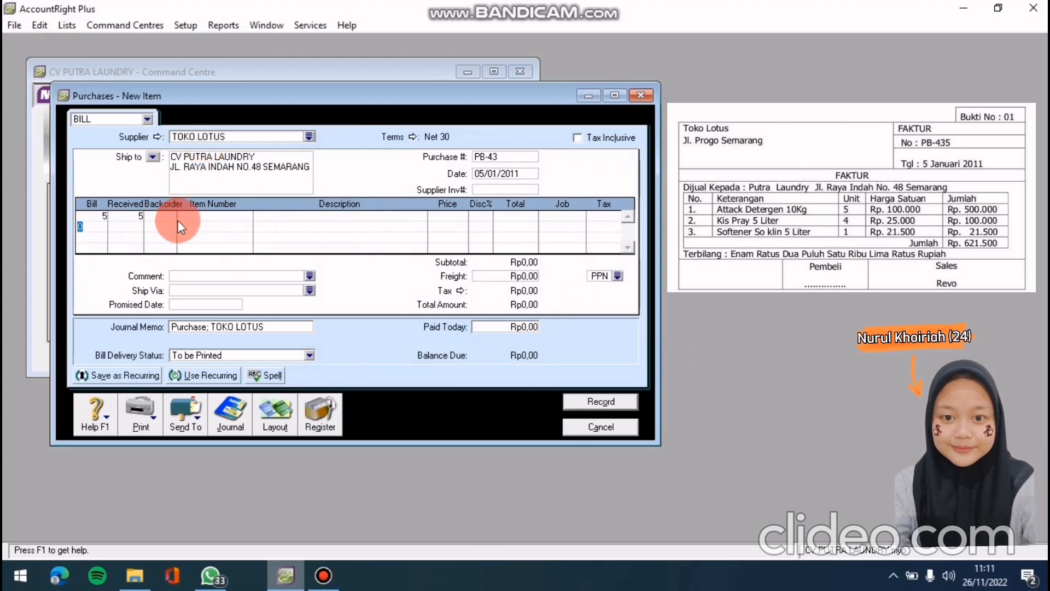
pyautogui.click(218, 217)
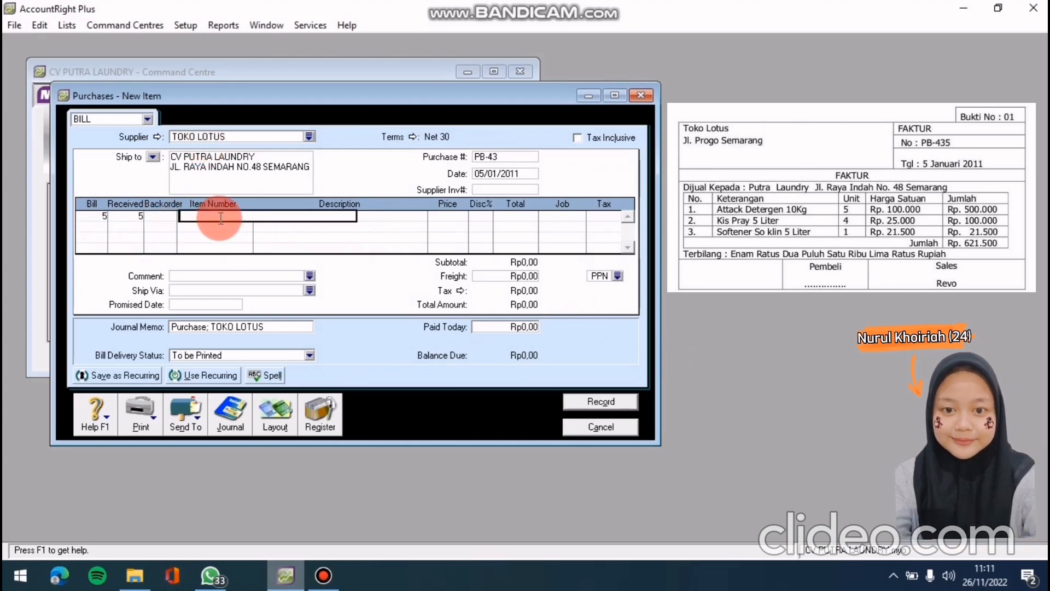
pyautogui.write('AT')
pyautogui.press('Return')
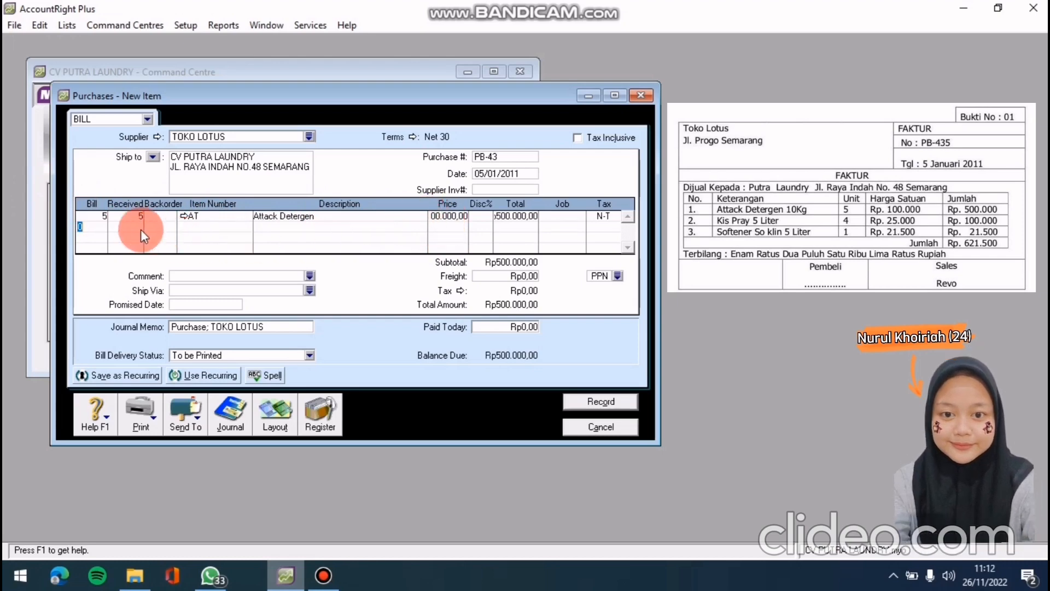
pyautogui.write('4')
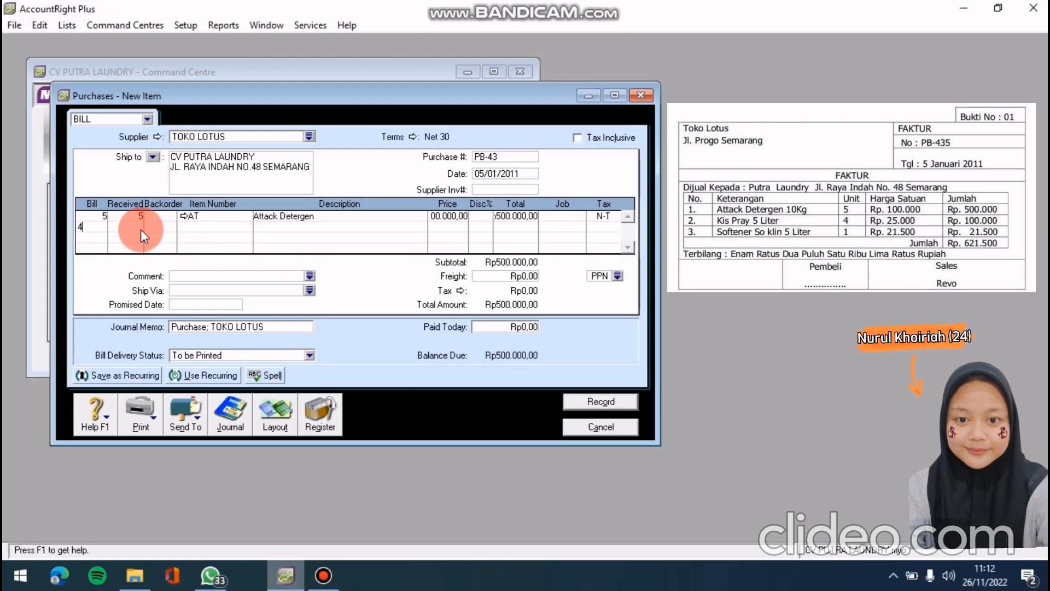
pyautogui.click(250, 227)
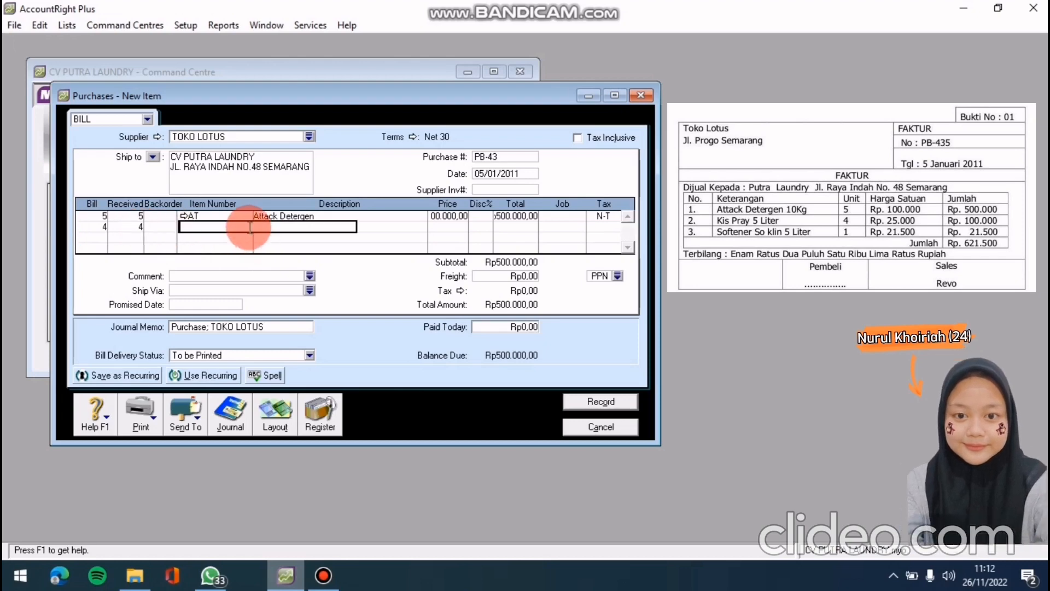
pyautogui.write('KS')
pyautogui.press('Return')
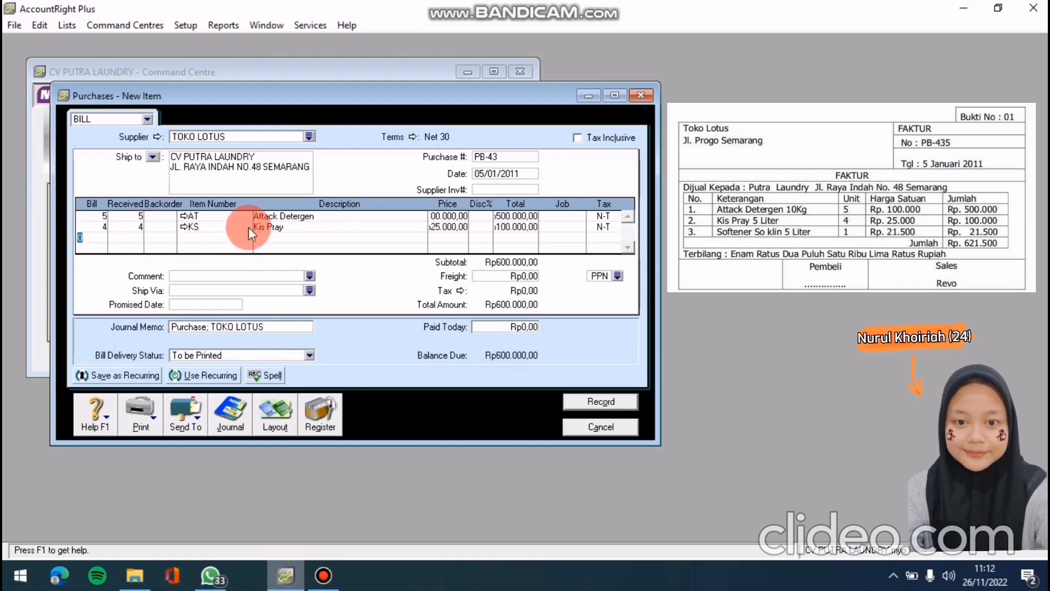
# Start a third bill line with quantity 1 and move to its item number
pyautogui.click(107, 235)
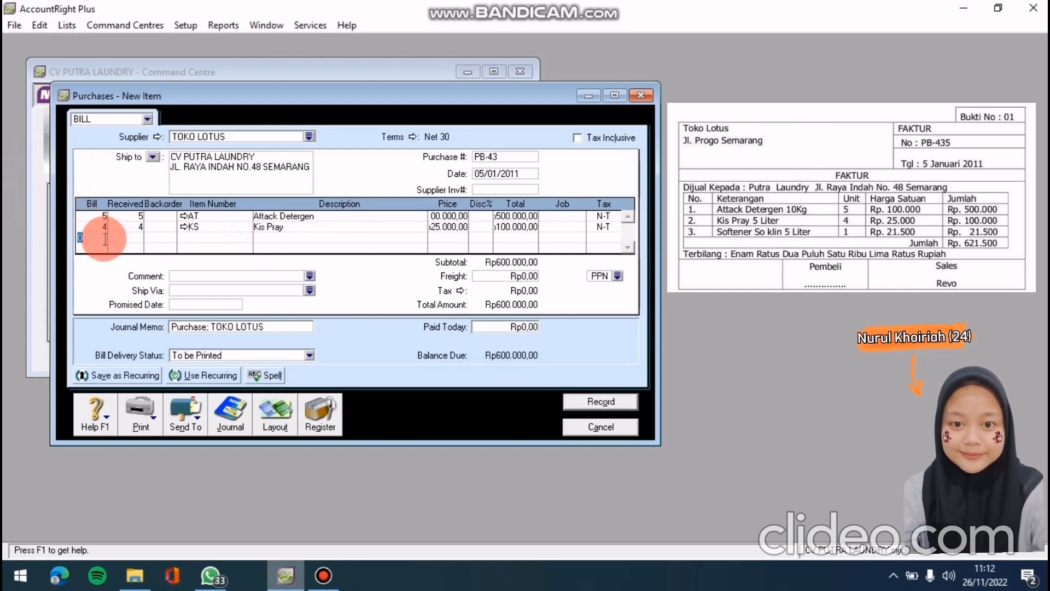
pyautogui.write('1')
pyautogui.press('Return')
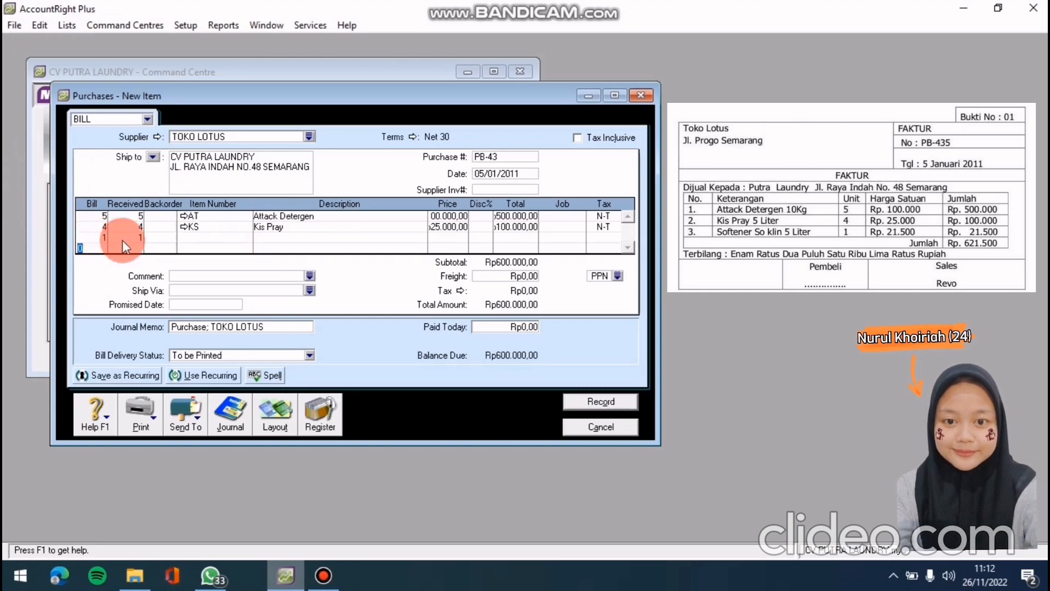
pyautogui.click(196, 238)
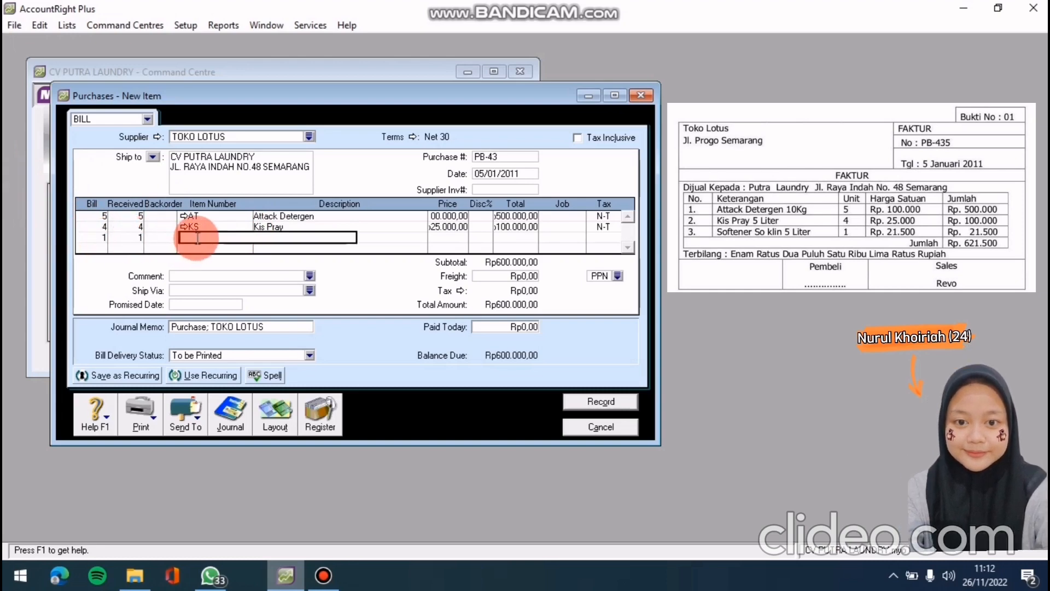
# Add Softener (ST) on line three, apply tax code N-T for Rp621.500,00, and view the recap
pyautogui.write('ST')
pyautogui.press('Return')
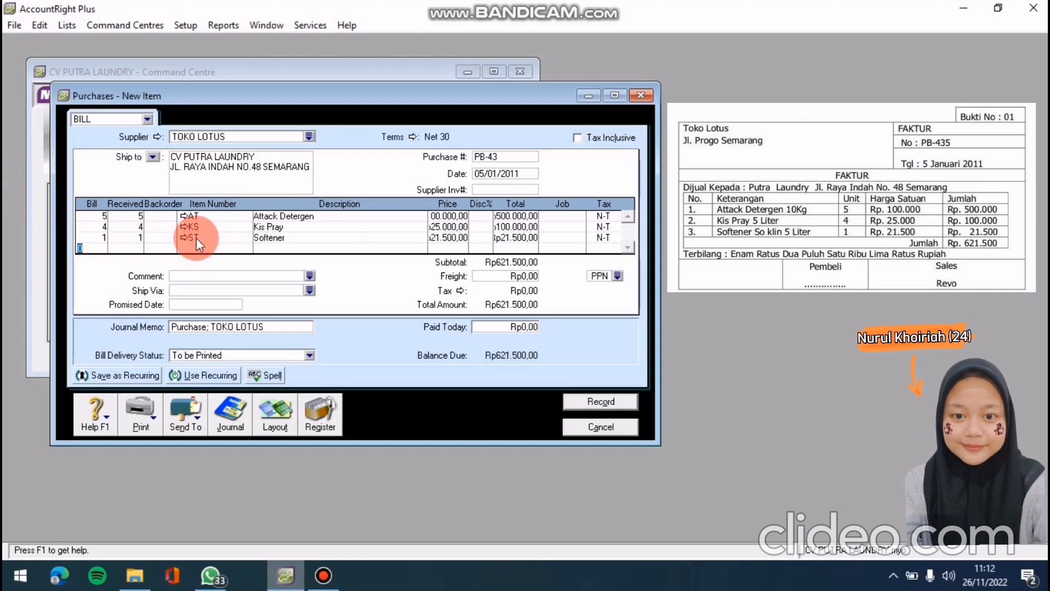
pyautogui.click(618, 276)
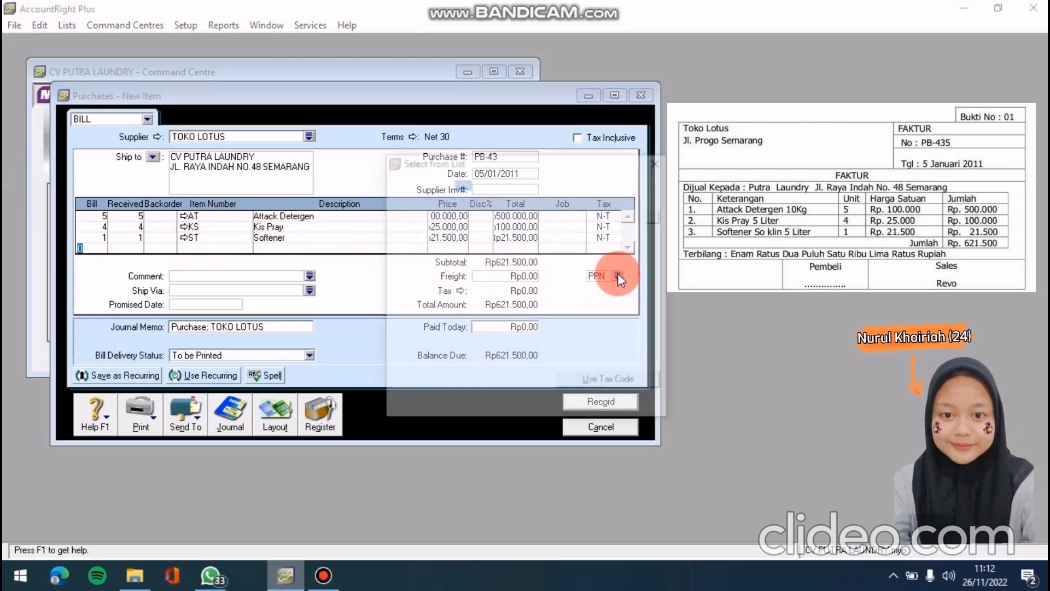
pyautogui.click(572, 202)
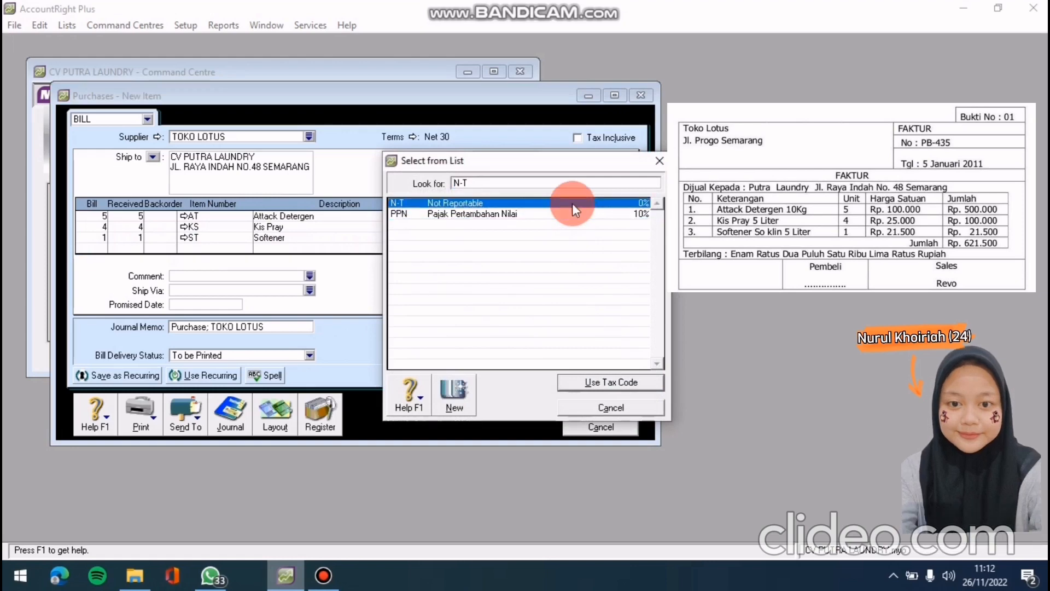
pyautogui.click(623, 382)
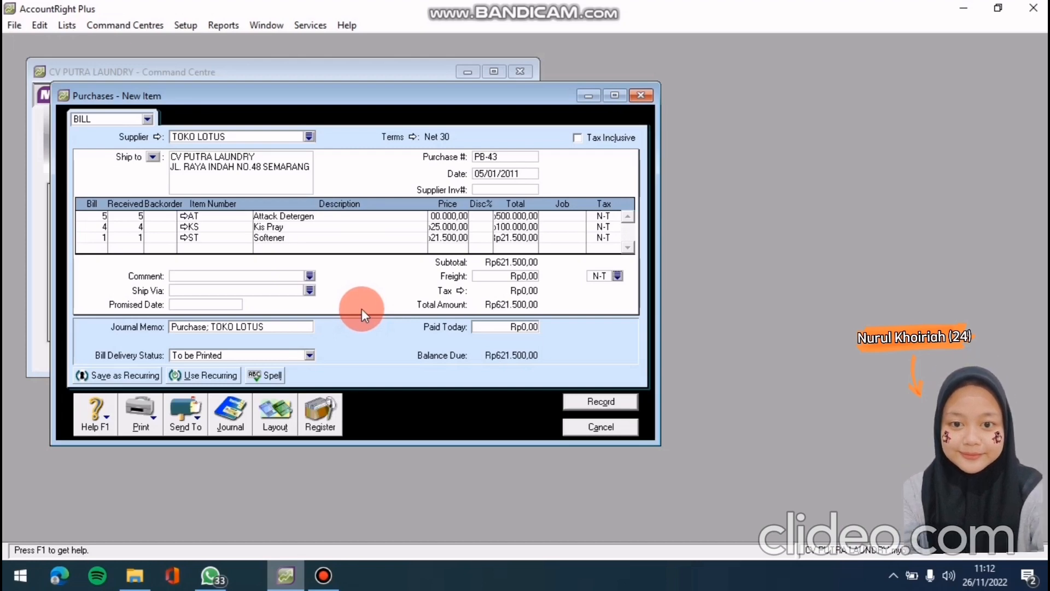
pyautogui.hotkey('ctrl', 'r')
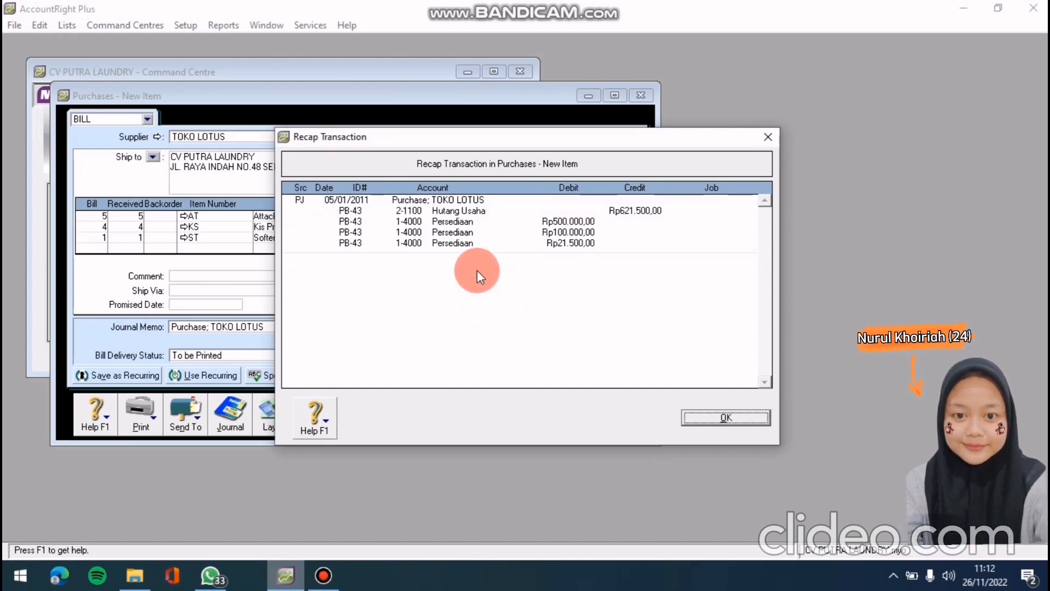
# Record the bill, ignoring the spelling flags and answering No to the tax-code prompt
pyautogui.click(721, 416)
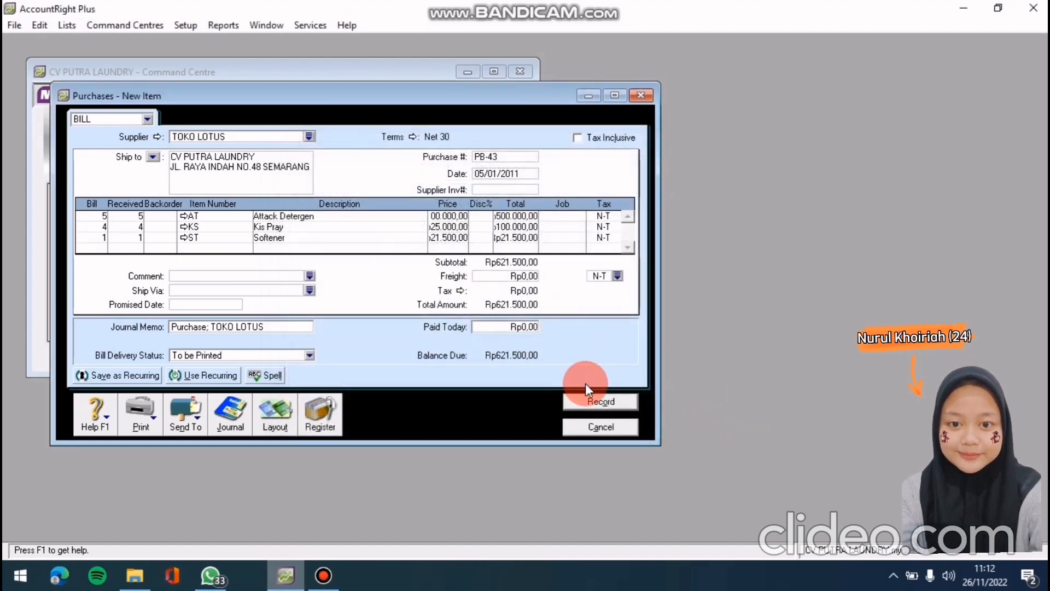
pyautogui.click(582, 398)
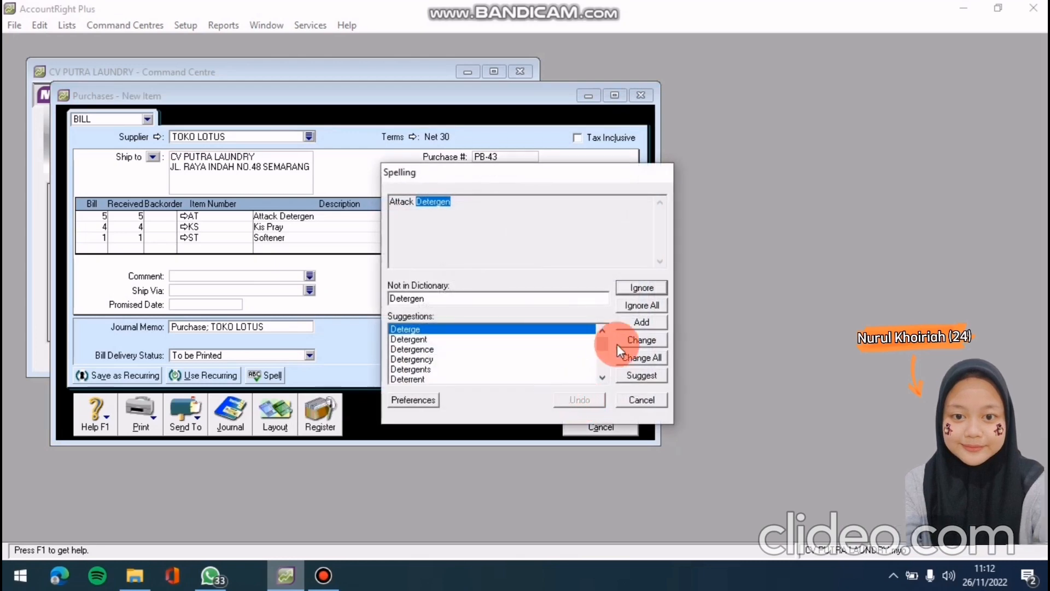
pyautogui.click(639, 306)
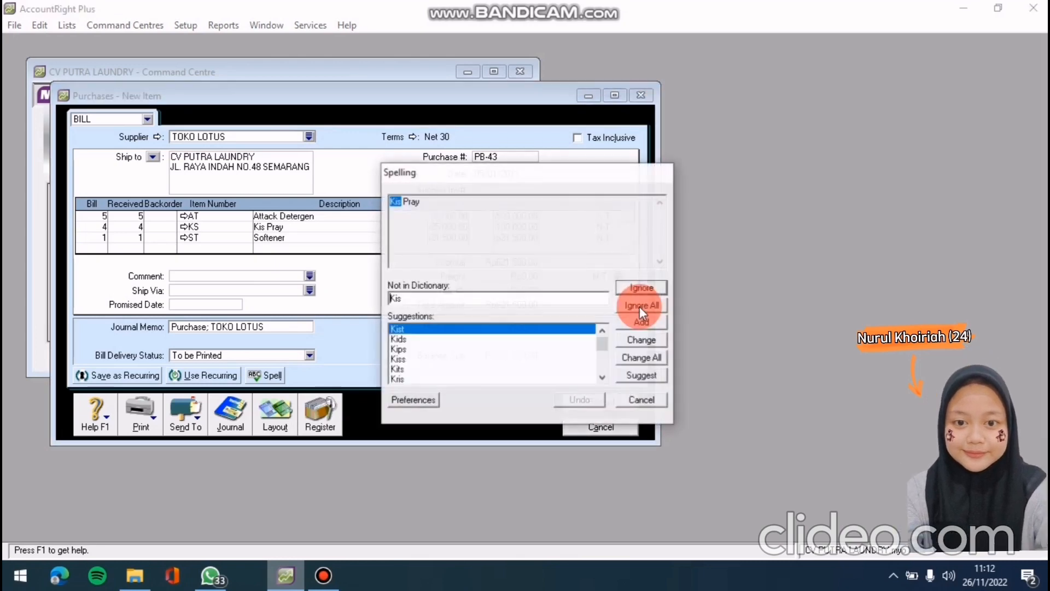
pyautogui.click(638, 306)
pyautogui.click(494, 355)
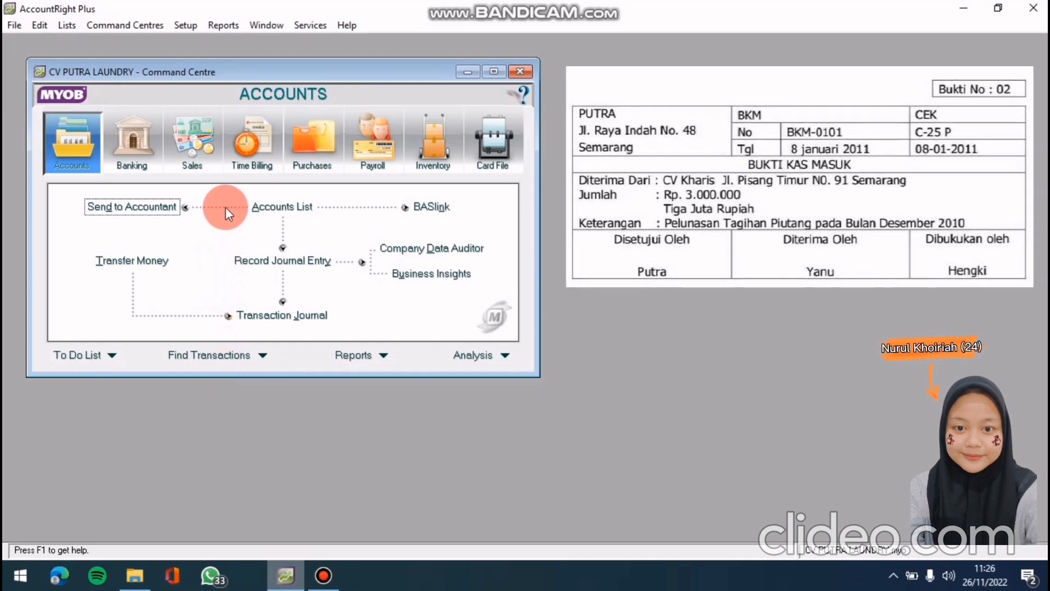
# Open Receive Payments from the Sales area and choose CV. Kharis as the customer
pyautogui.click(208, 157)
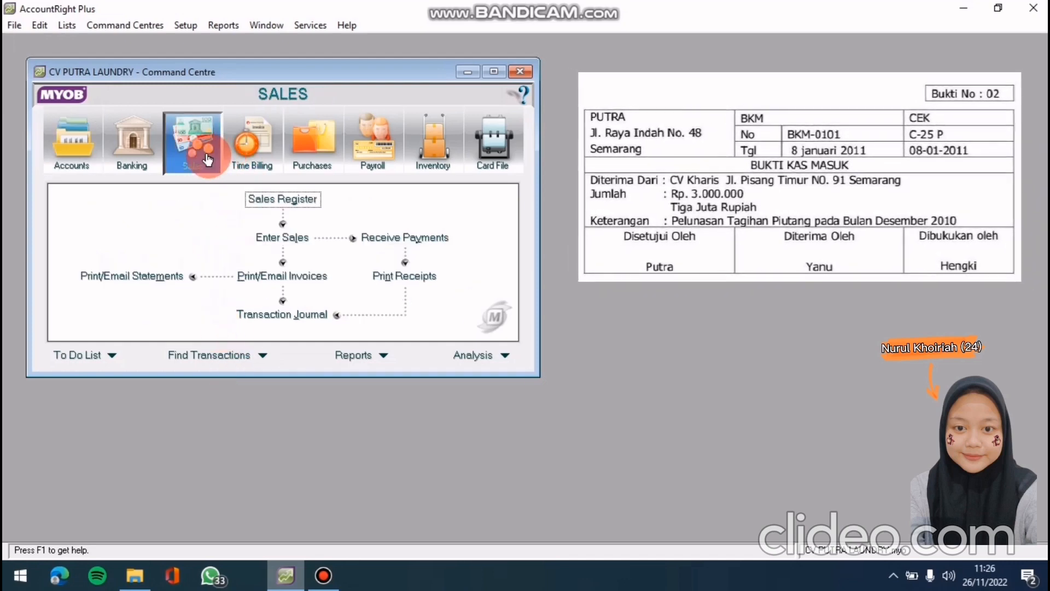
pyautogui.click(440, 238)
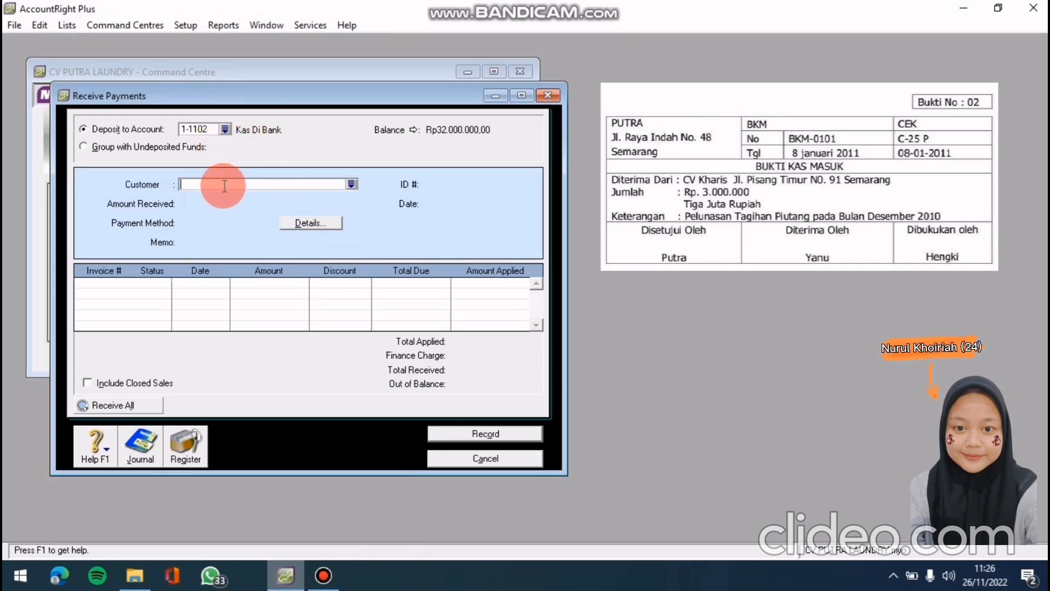
pyautogui.click(352, 184)
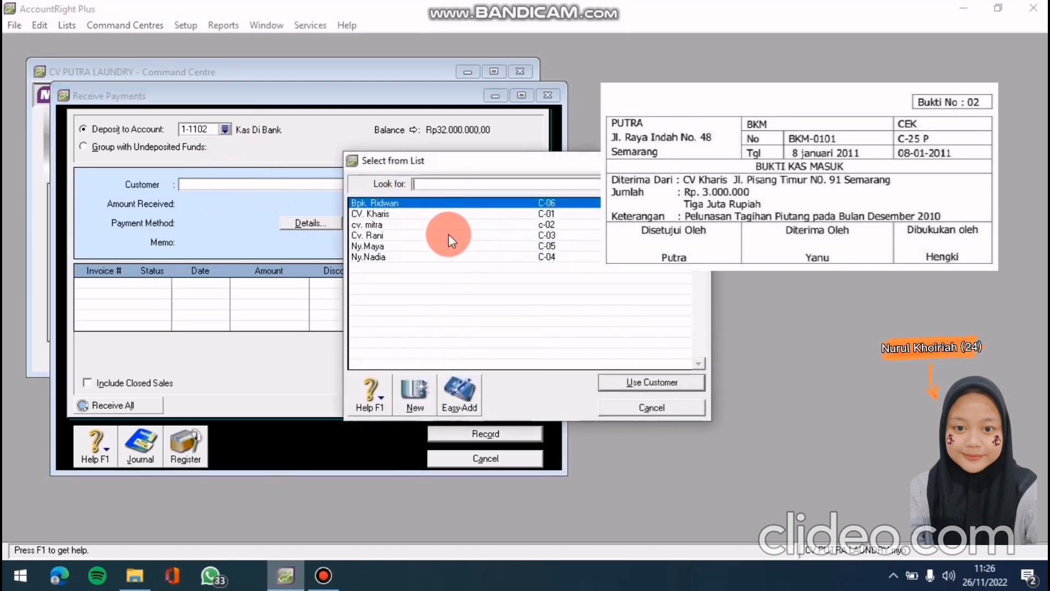
pyautogui.click(435, 214)
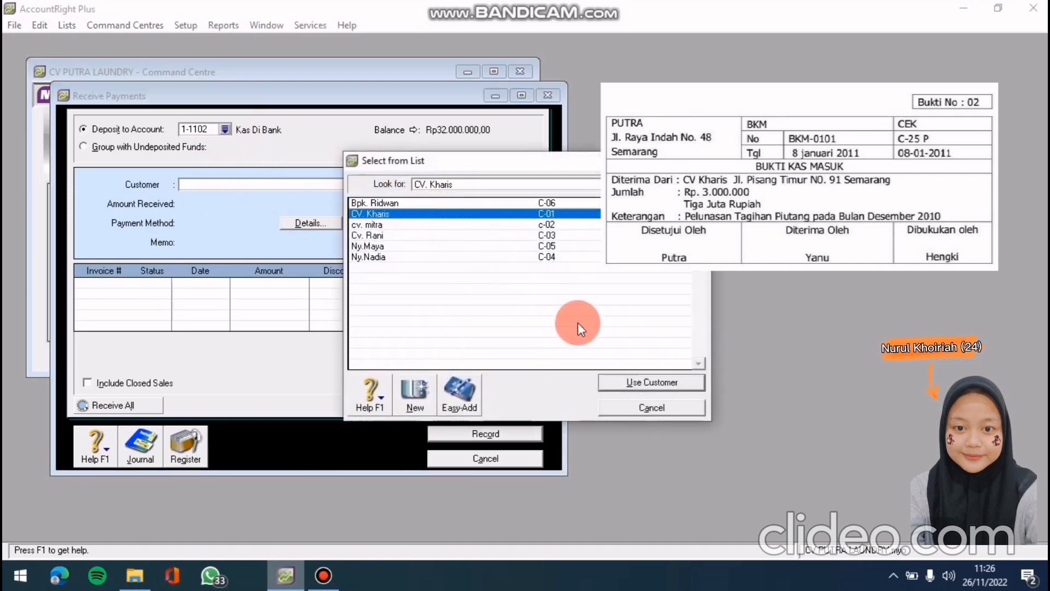
pyautogui.click(616, 378)
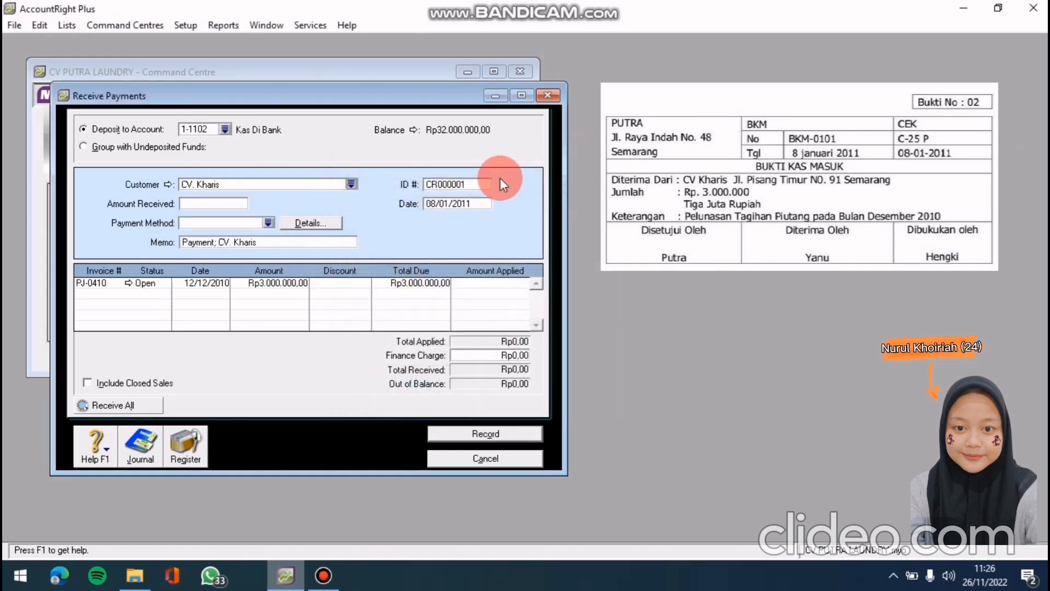
# Set the payment's ID to BKM-0101 and its date to 8/01/2011
pyautogui.click(462, 185)
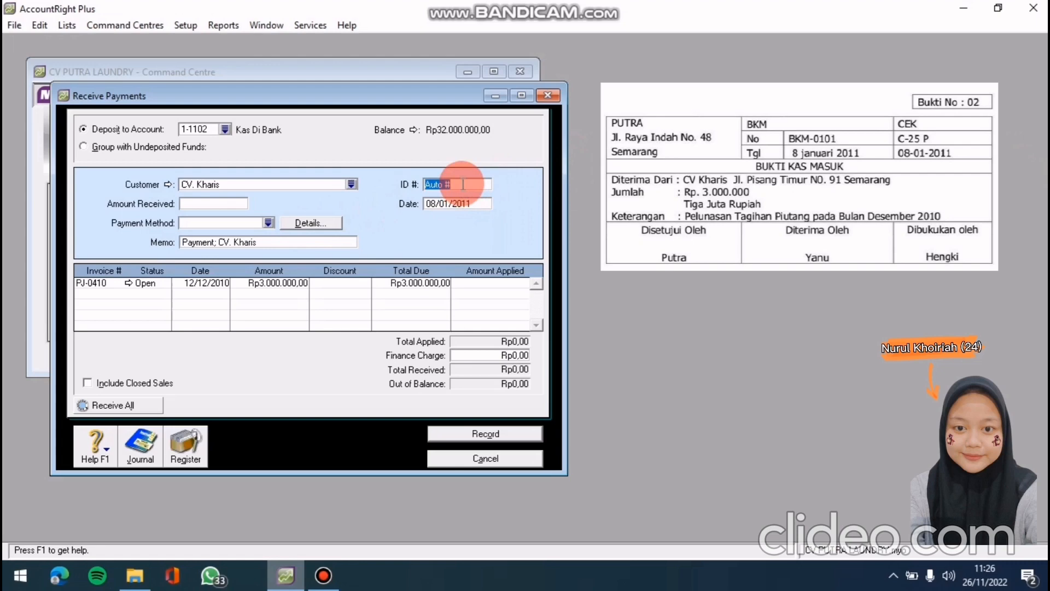
pyautogui.write('BKM-0101')
pyautogui.click(470, 204)
pyautogui.press('BackSpace')
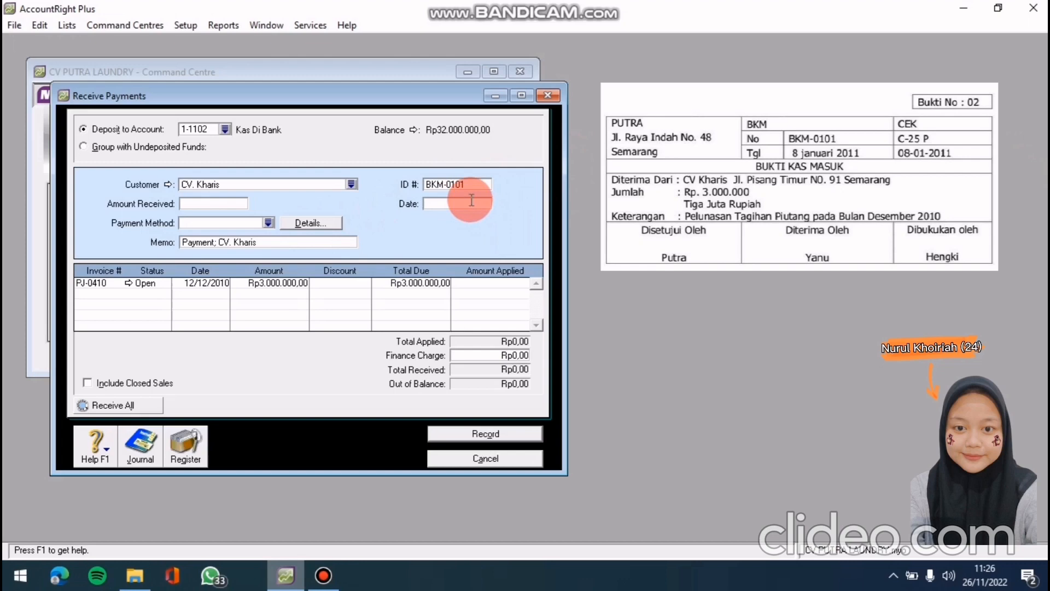
pyautogui.write('8/01/2011')
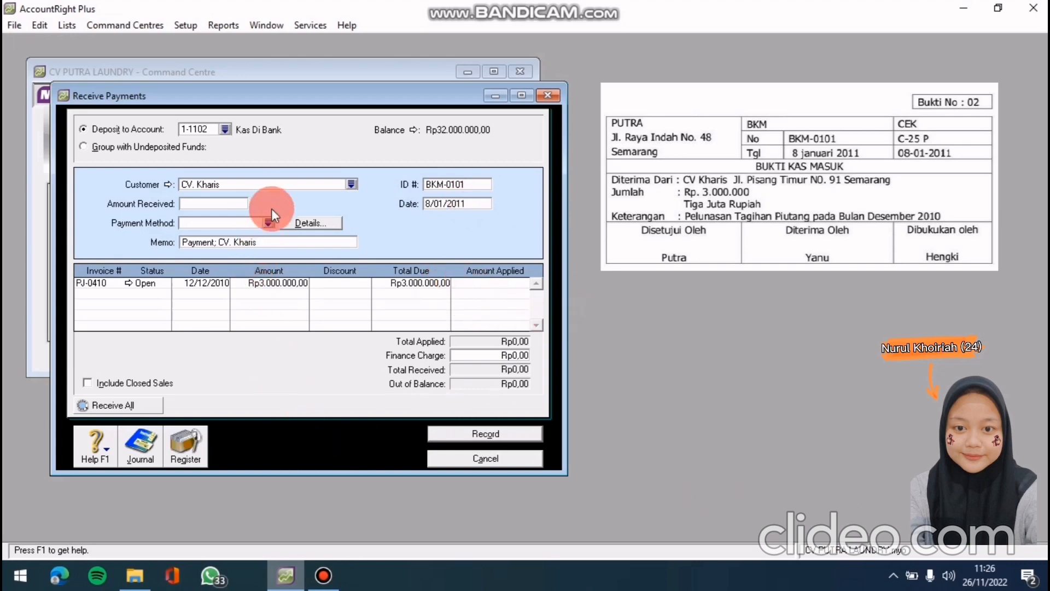
pyautogui.click(194, 204)
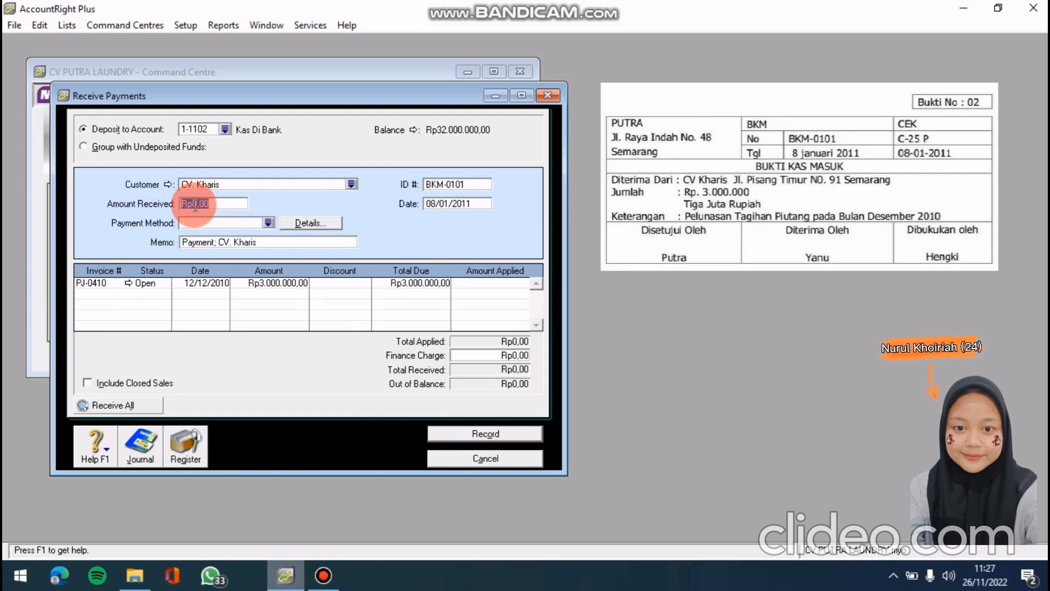
# Enter Rp3.000.000 received, apply it to invoice PJ-0410, check the recap, and record the payment
pyautogui.write('3000000')
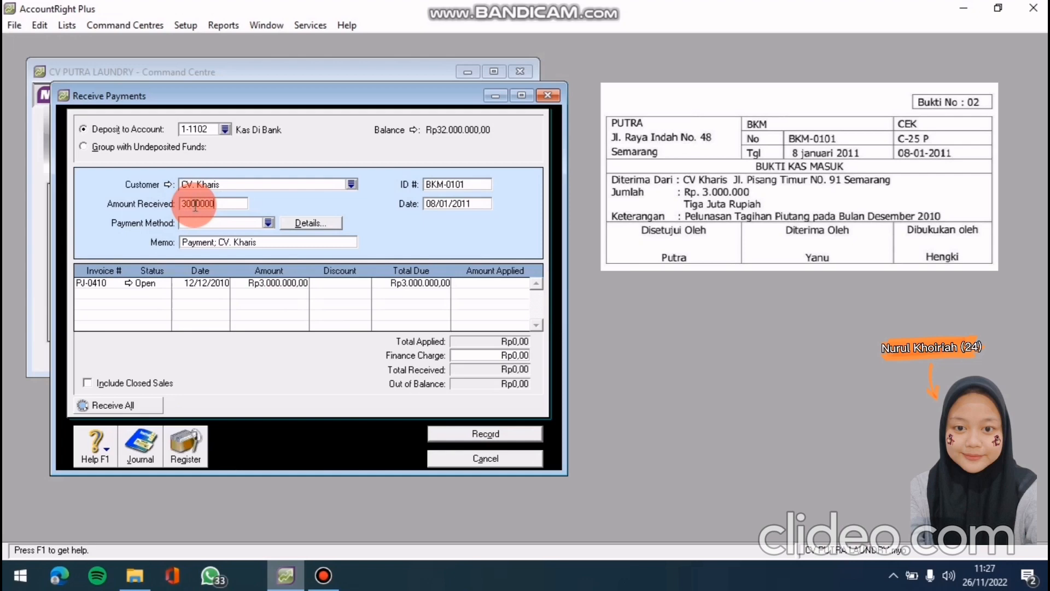
pyautogui.press('Tab')
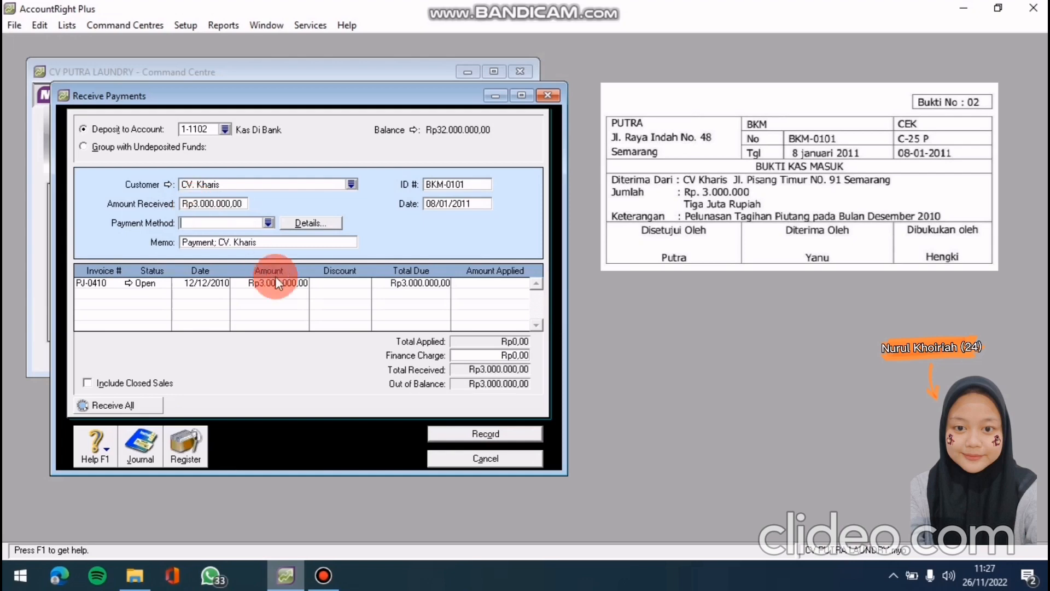
pyautogui.click(462, 284)
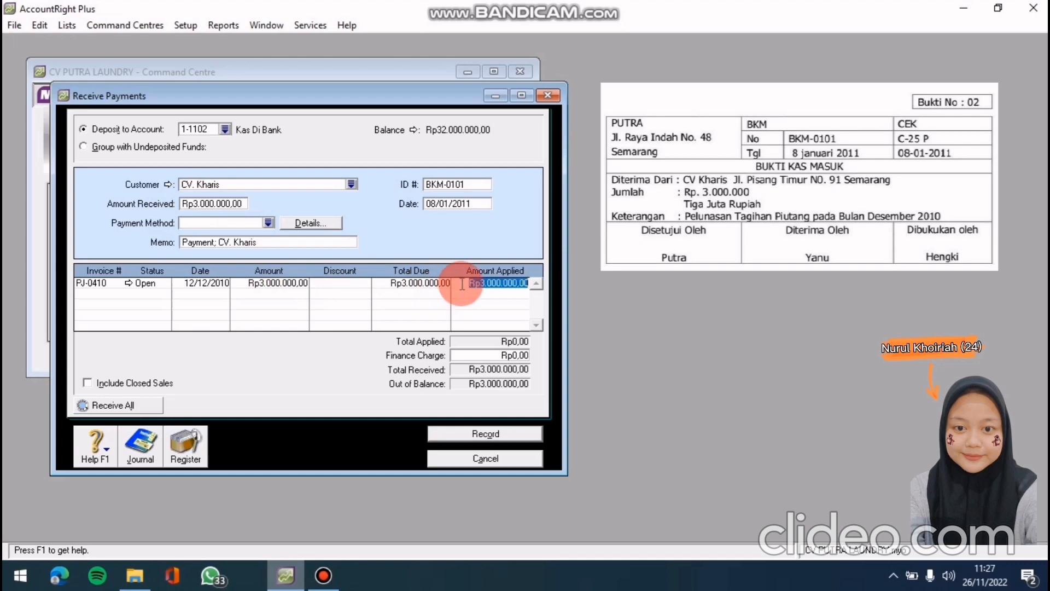
pyautogui.press('Tab')
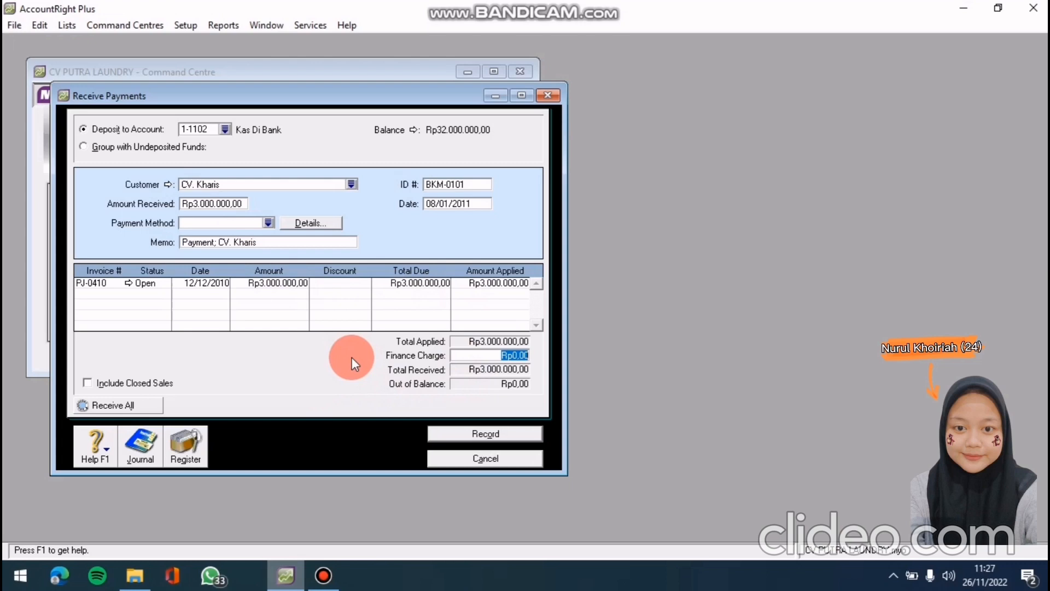
pyautogui.hotkey('ctrl', 'r')
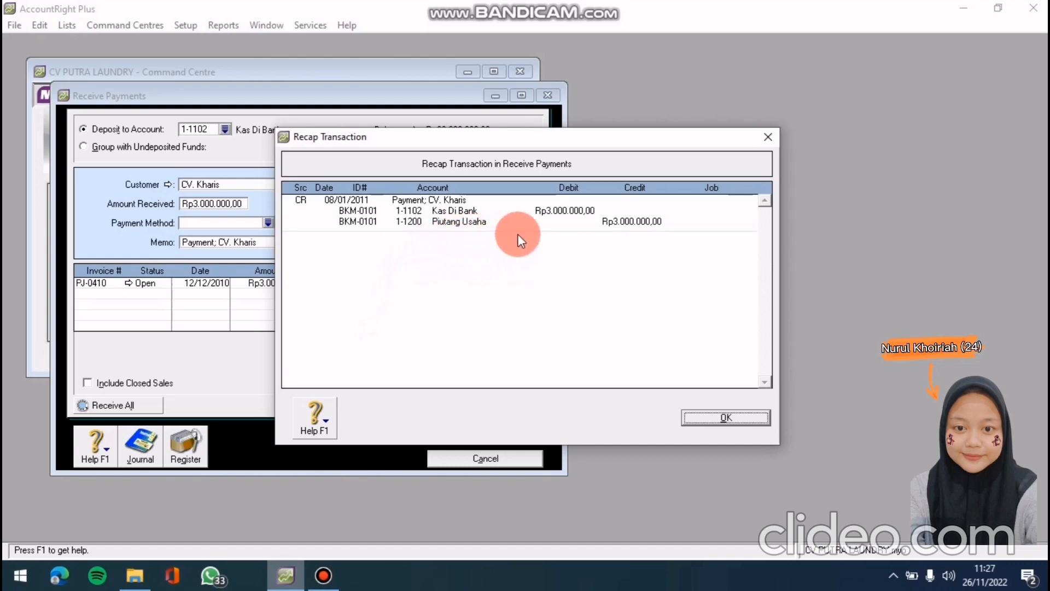
pyautogui.click(726, 418)
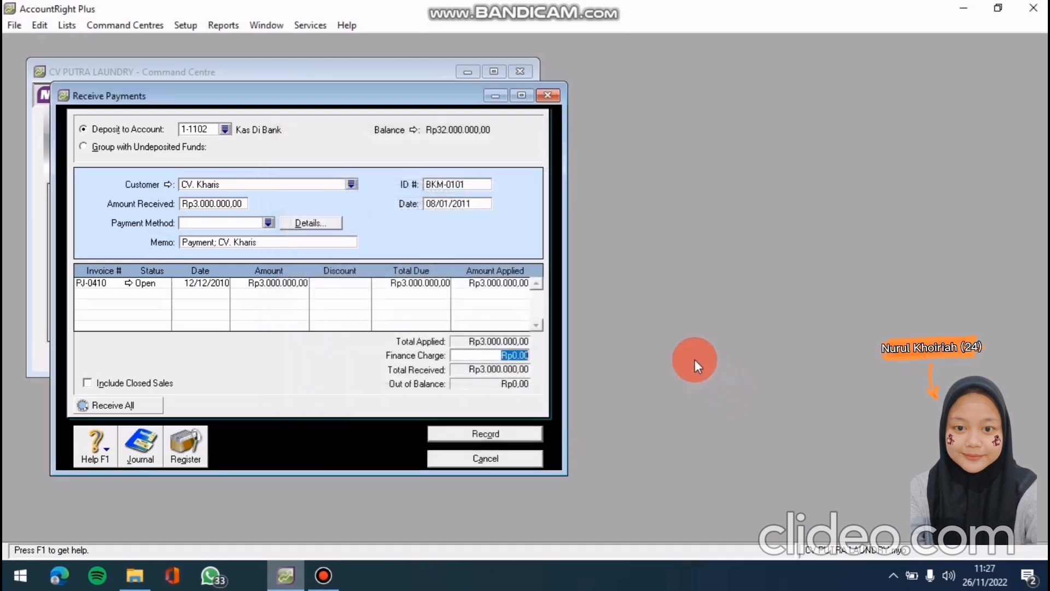
pyautogui.click(491, 434)
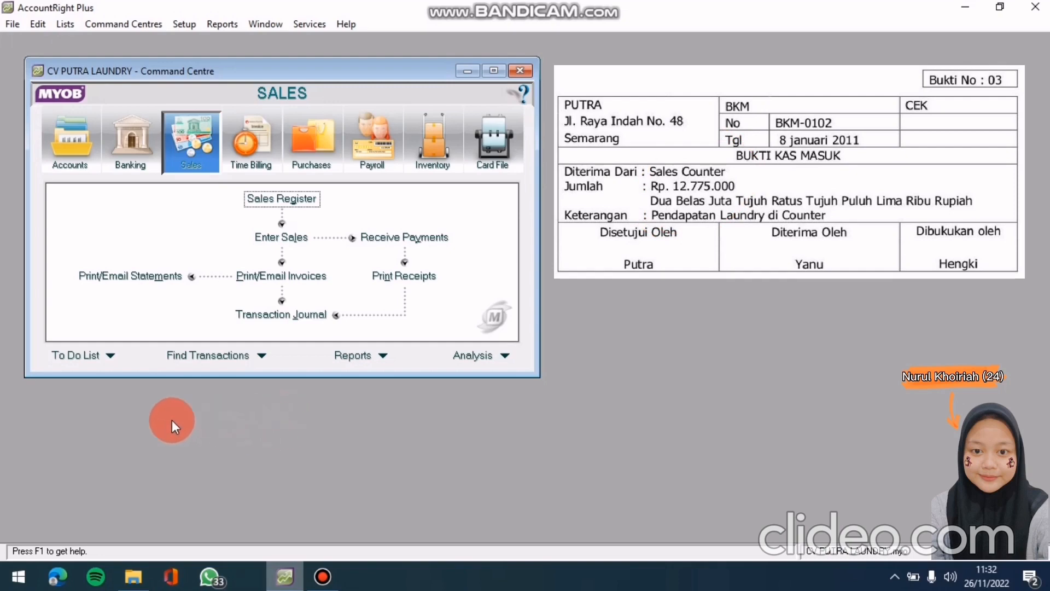
# Switch the Command Centre to Banking
pyautogui.click(128, 165)
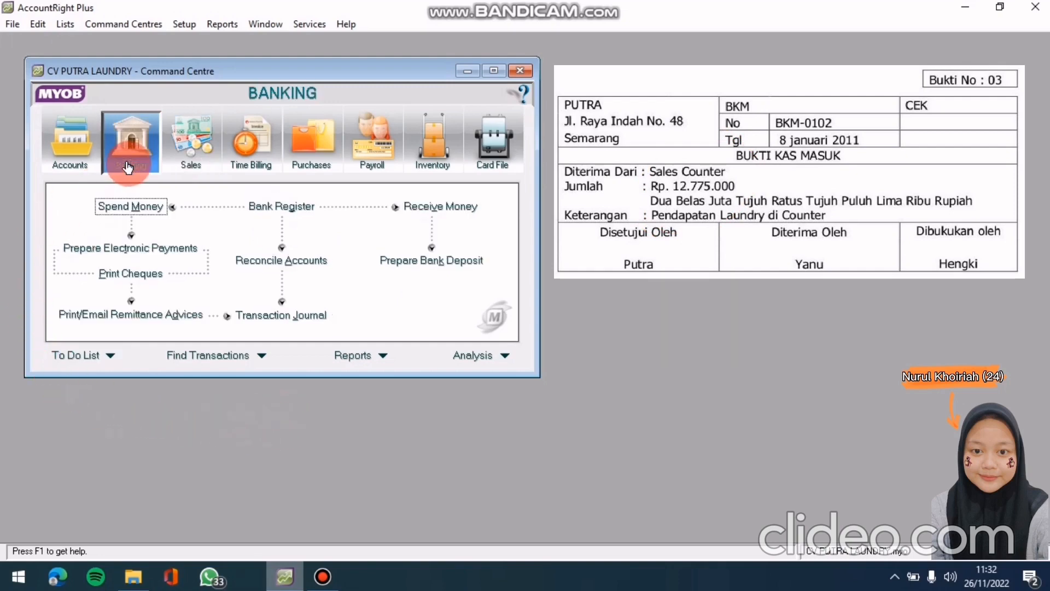
# Open Receive Money with deposit account 1-1102 Kas Di Bank and payor Sales Counter
pyautogui.click(431, 210)
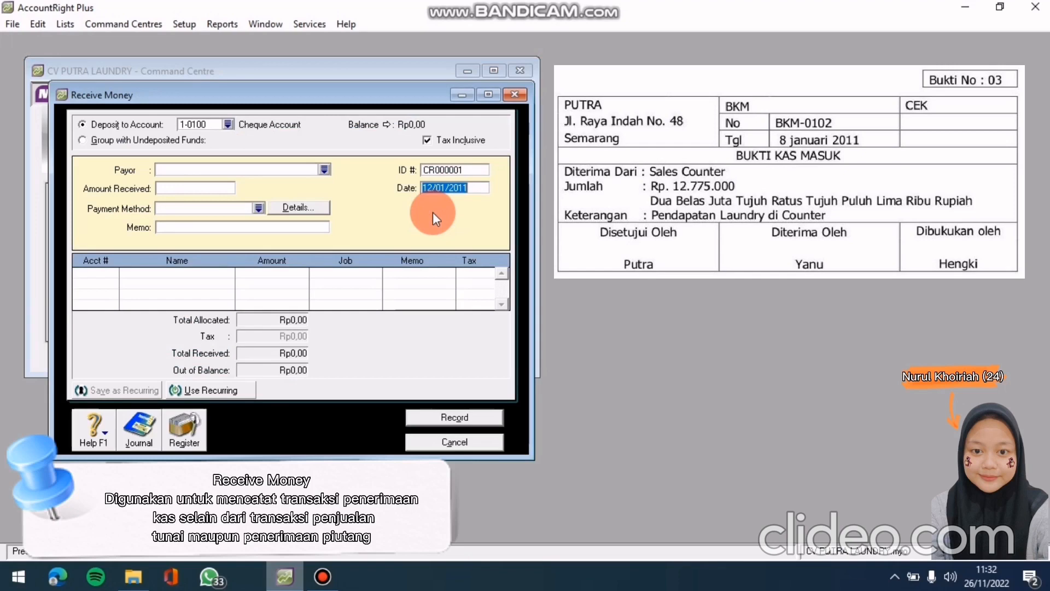
pyautogui.click(228, 123)
pyautogui.click(514, 237)
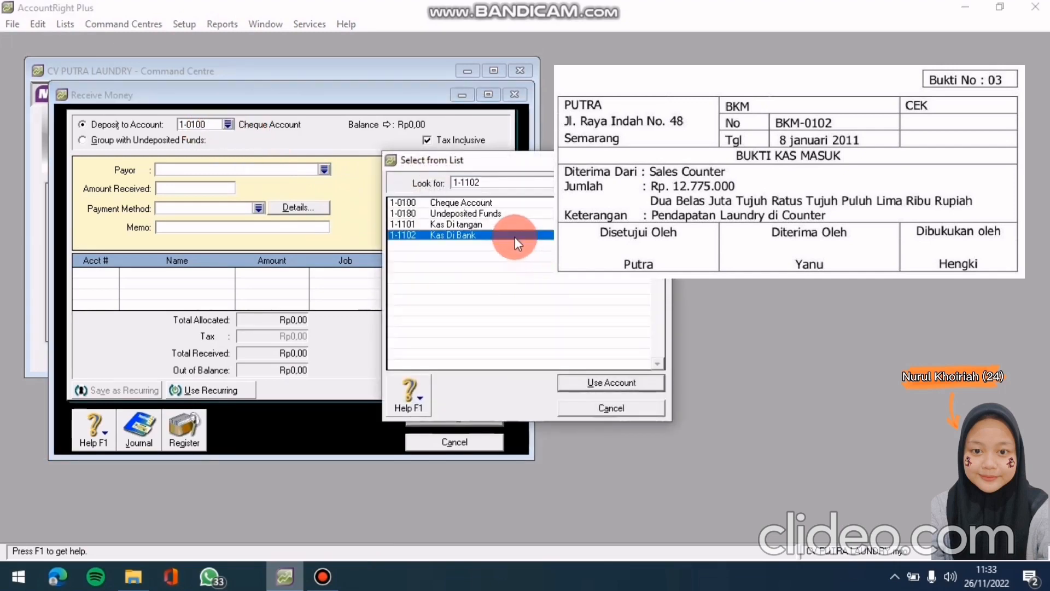
pyautogui.click(608, 377)
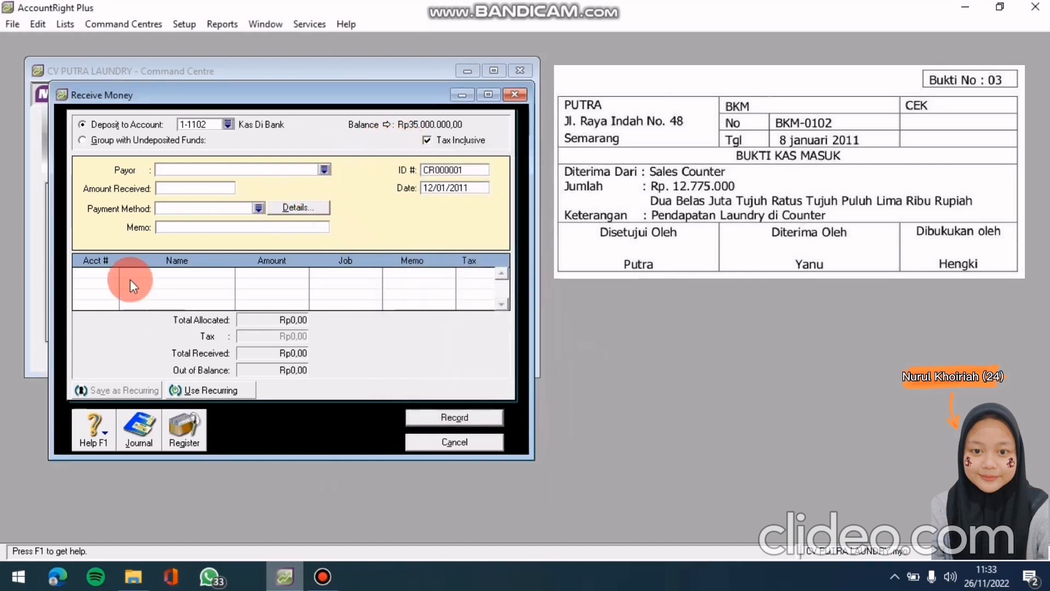
pyautogui.click(323, 170)
pyautogui.click(424, 267)
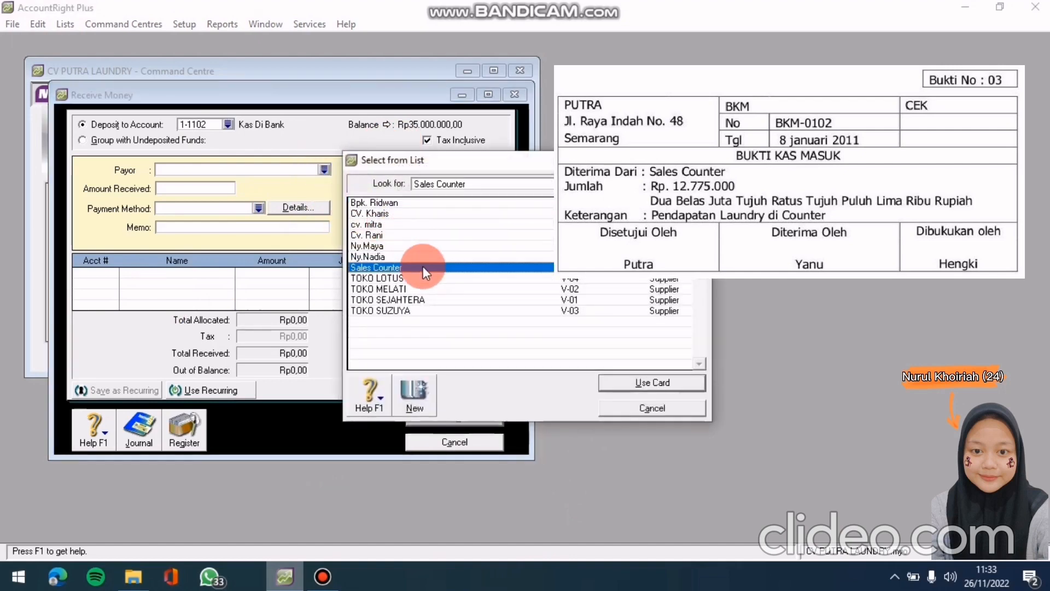
pyautogui.click(678, 381)
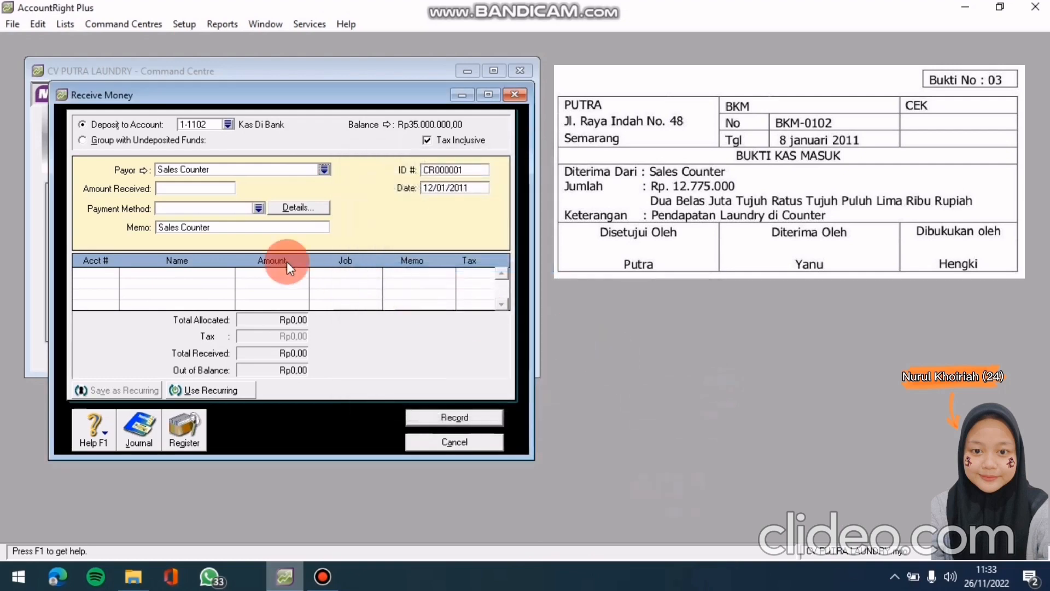
# Enter receipt ID BKM-0102, date 8/01/2011 and amount received 12.775.000
pyautogui.click(452, 167)
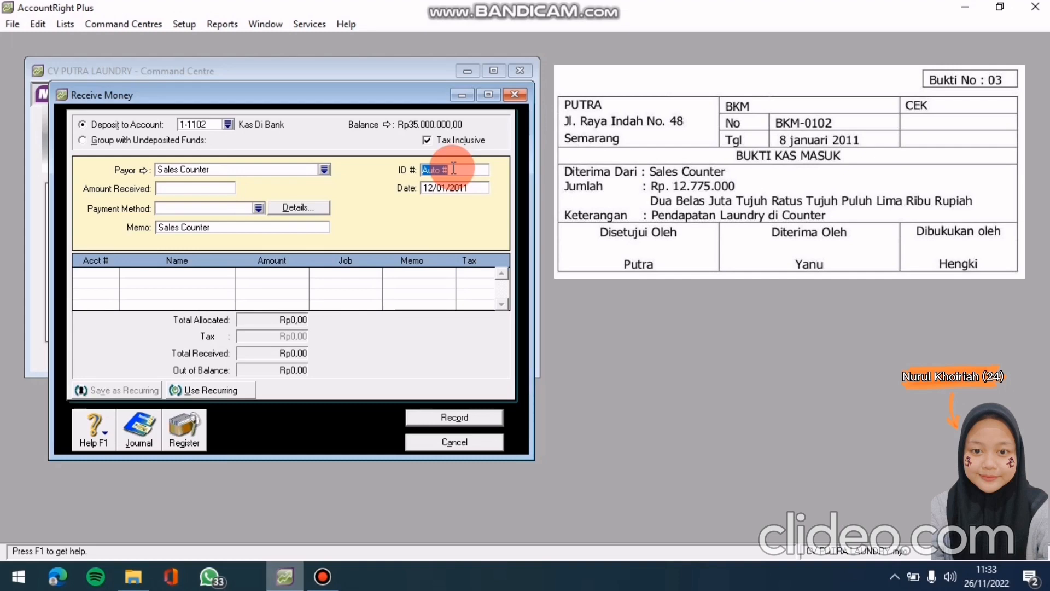
pyautogui.write('BKM-0102')
pyautogui.click(482, 188)
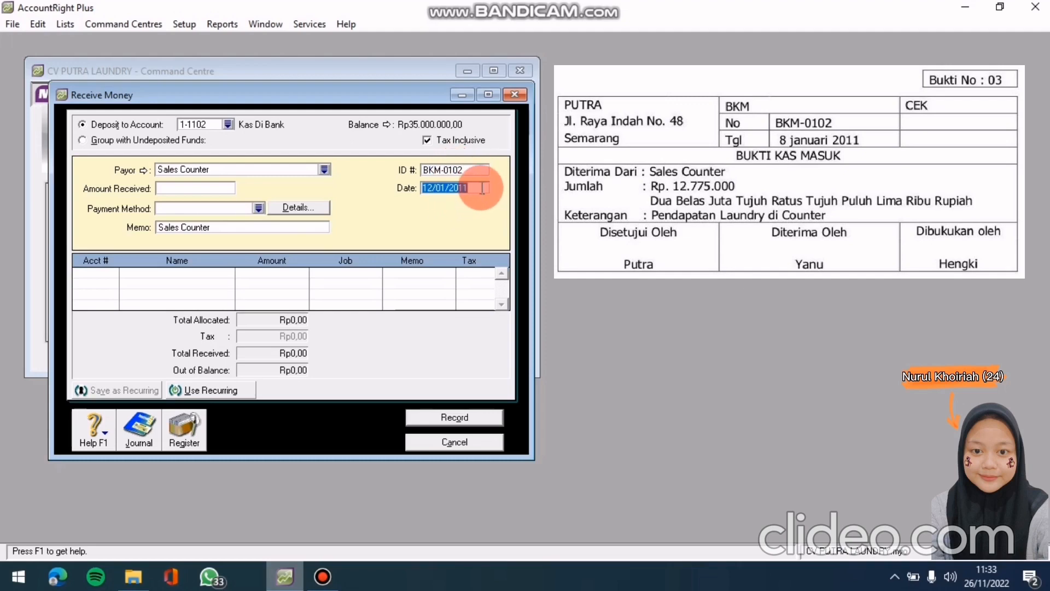
pyautogui.write('8/01/21')
pyautogui.press('BackSpace')
pyautogui.write('011')
pyautogui.press('Tab')
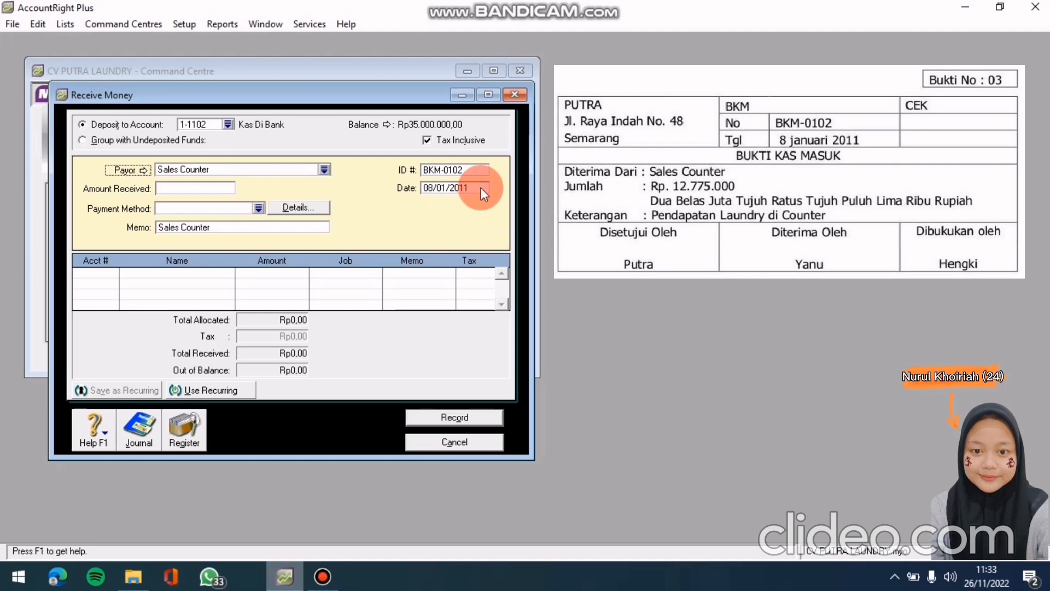
pyautogui.click(207, 187)
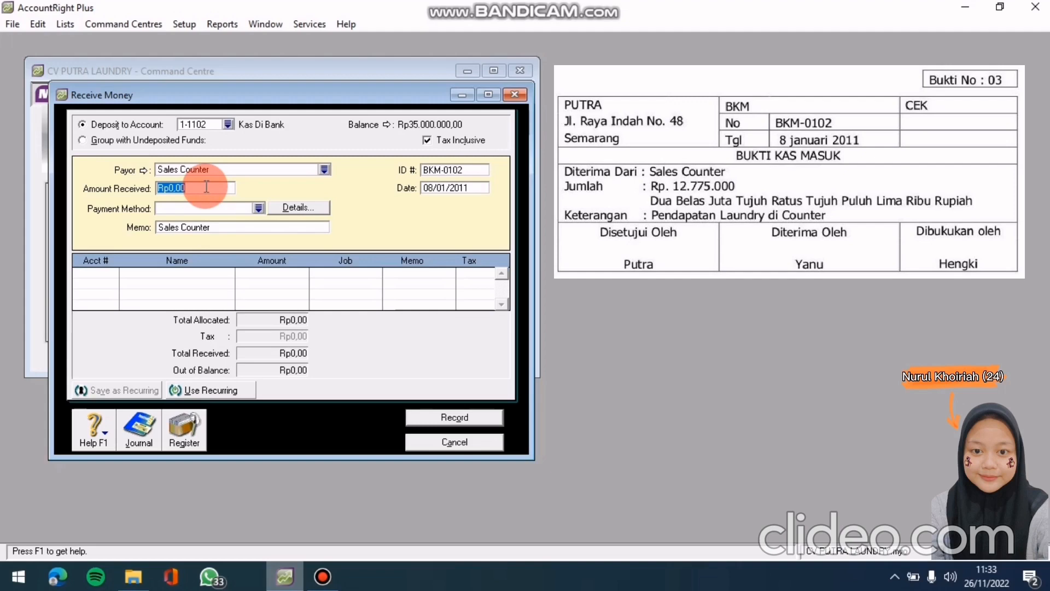
pyautogui.write('12.775.')
pyautogui.write('000')
pyautogui.press('Tab')
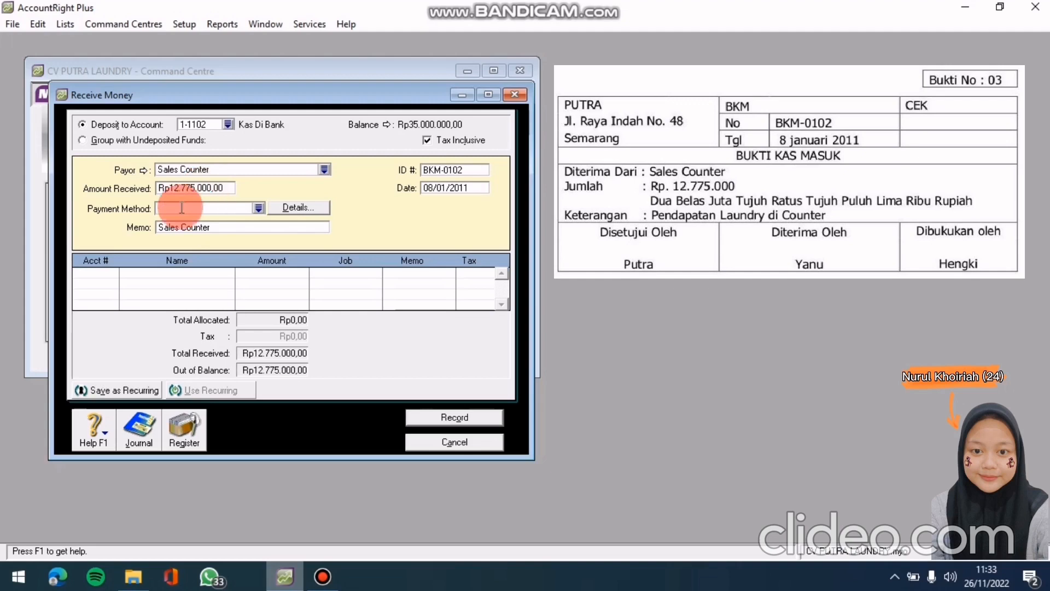
# Allocate the receipt to 4-1000 Pendapatan Jasa and view its journal recap
pyautogui.click(111, 273)
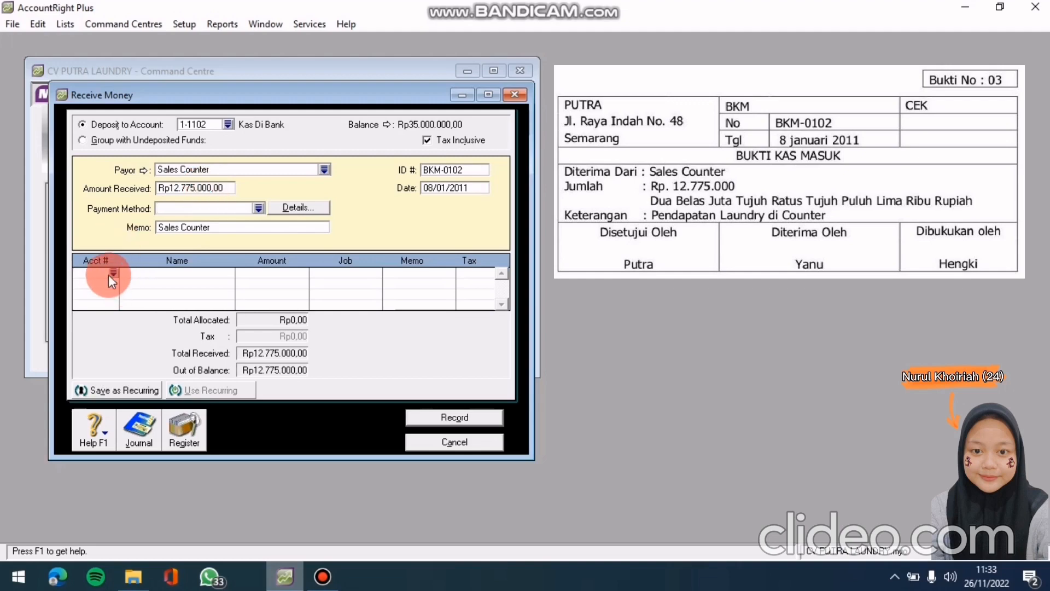
pyautogui.write('4')
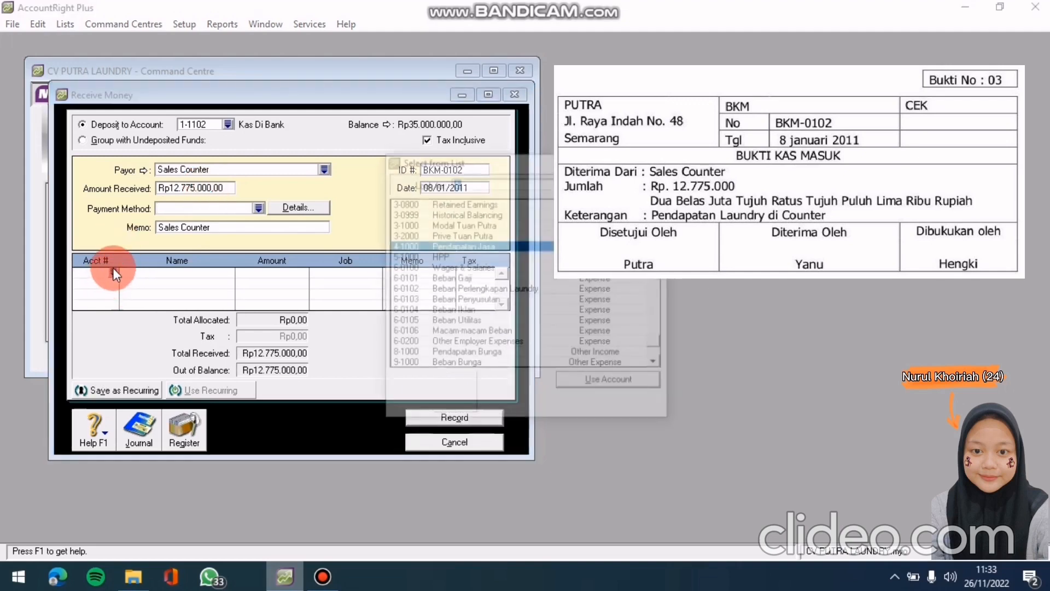
pyautogui.click(606, 381)
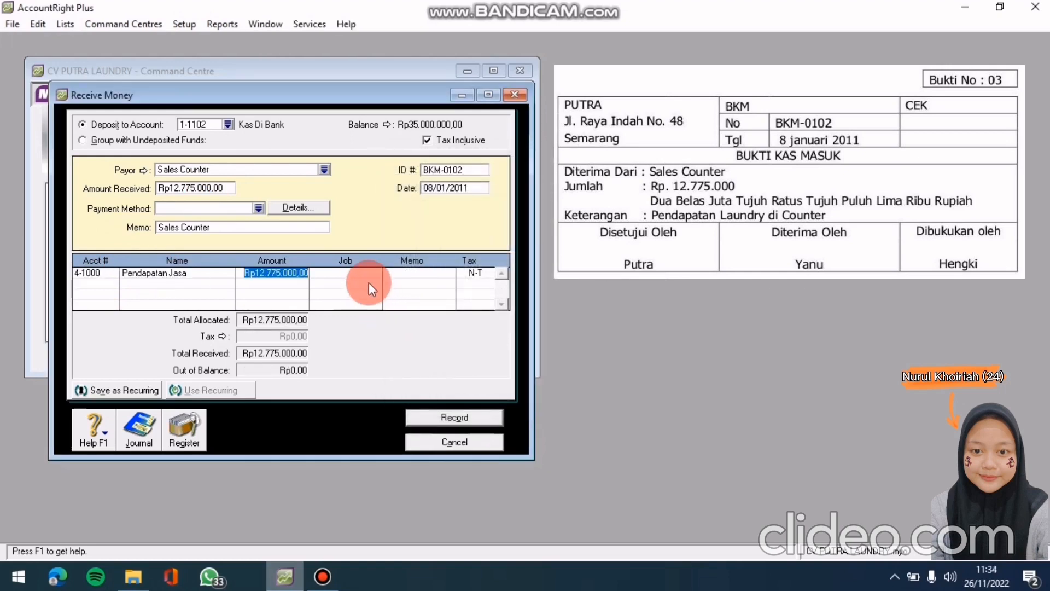
pyautogui.click(387, 278)
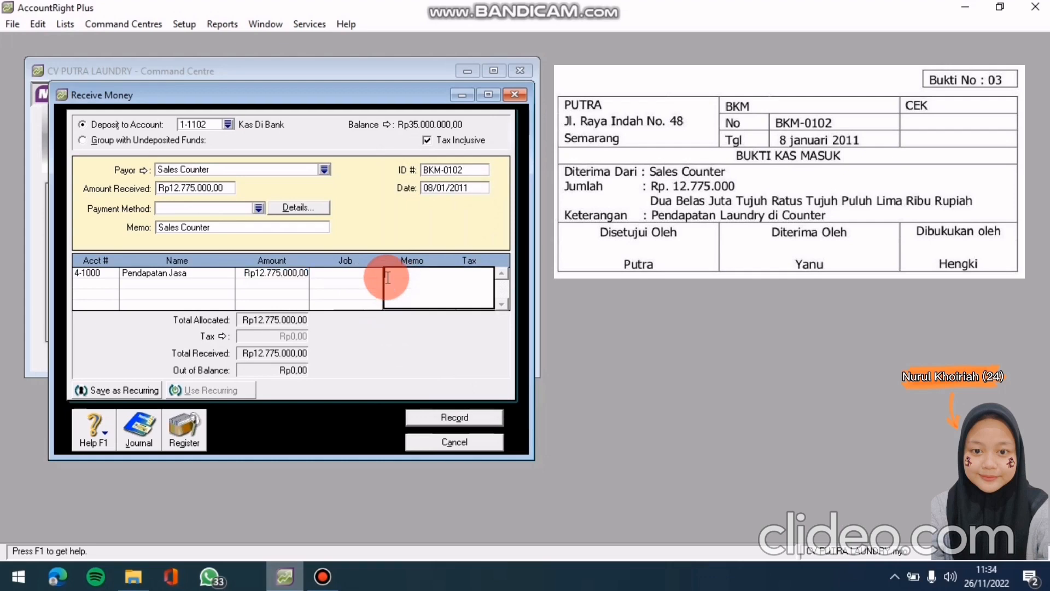
pyautogui.click(345, 273)
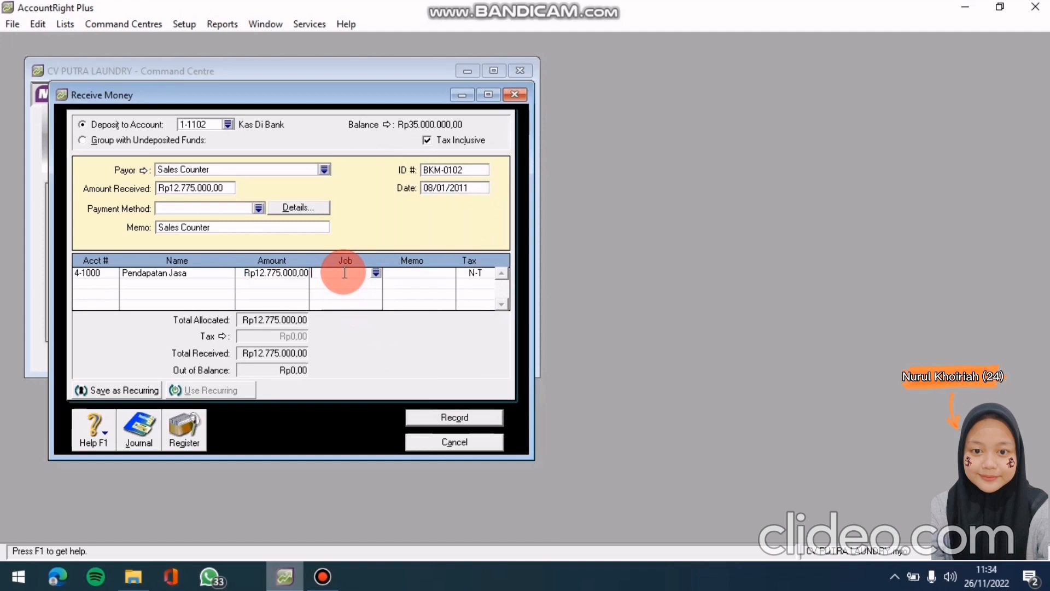
pyautogui.hotkey('ctrl', 'r')
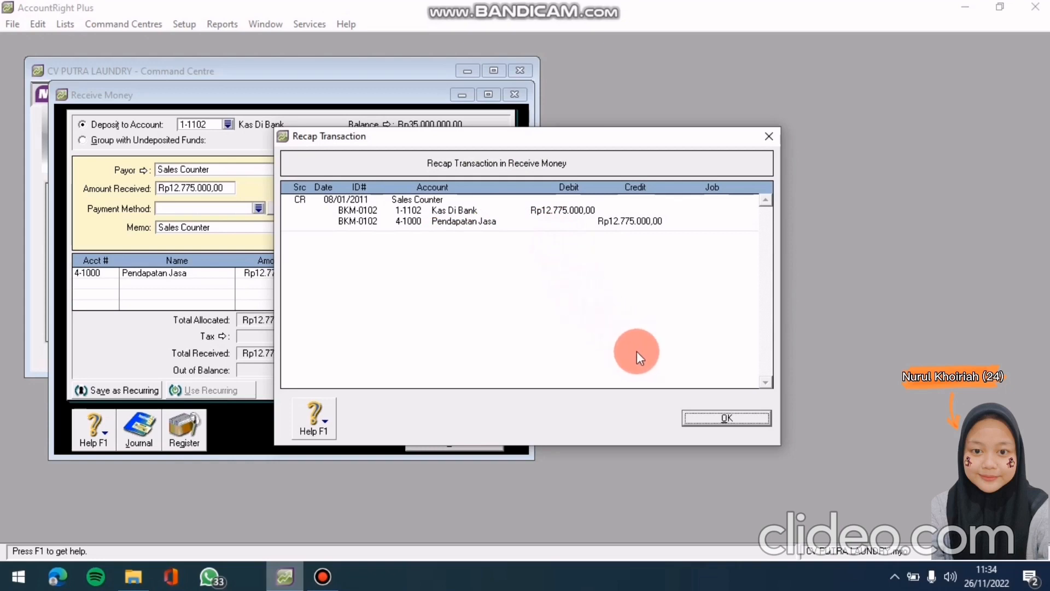
# Record Sales Counter receipt BKM-0102 into Kas Di Bank and clear the receipt form
pyautogui.click(698, 416)
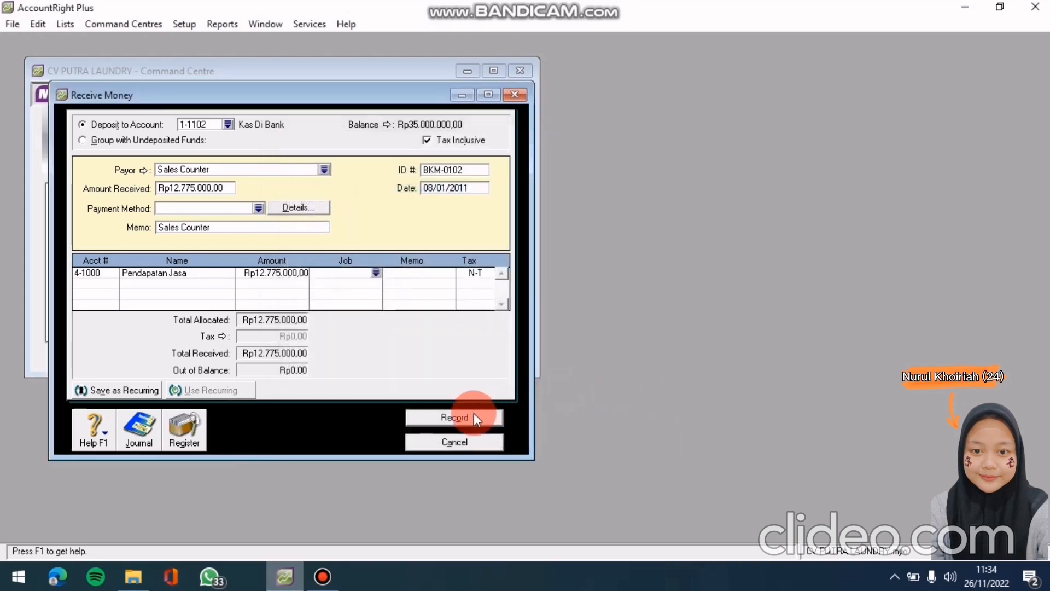
pyautogui.click(475, 416)
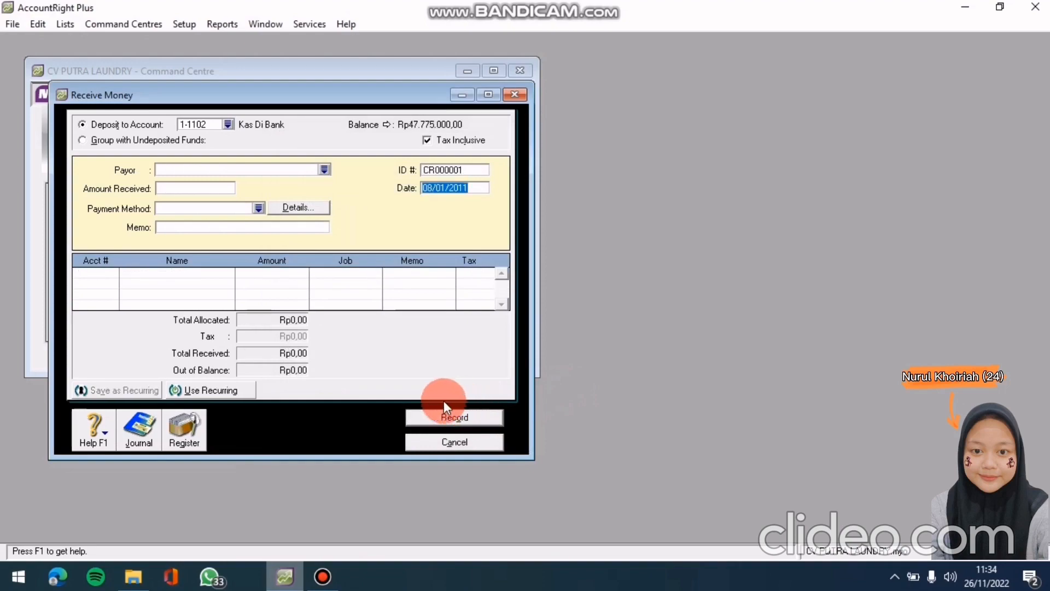
pyautogui.click(282, 575)
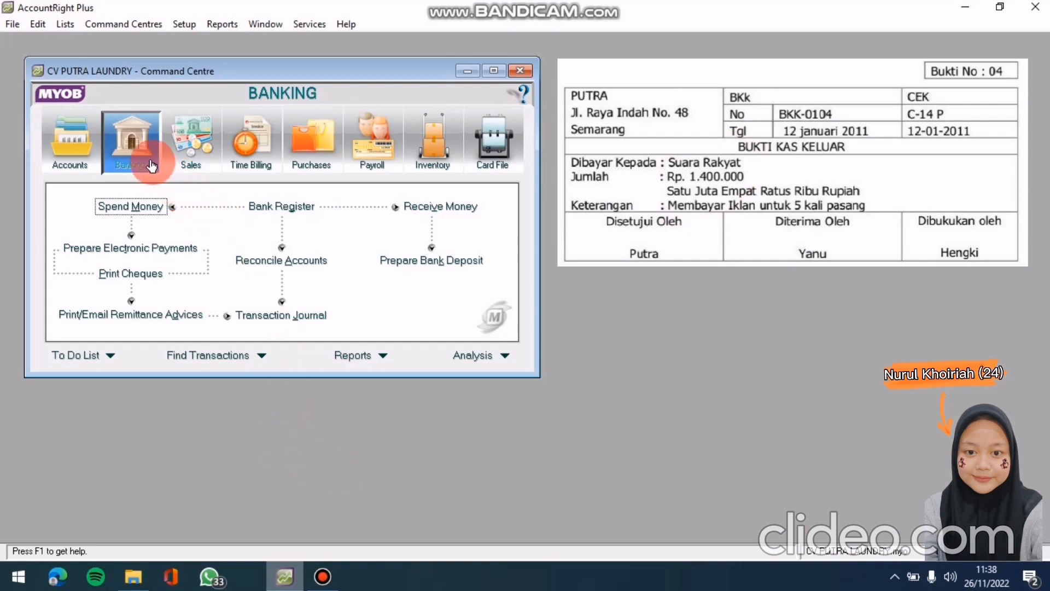
# Start a Spend Money payment from 1-1102 Kas Di Bank to payee Suara Rayat
pyautogui.click(143, 208)
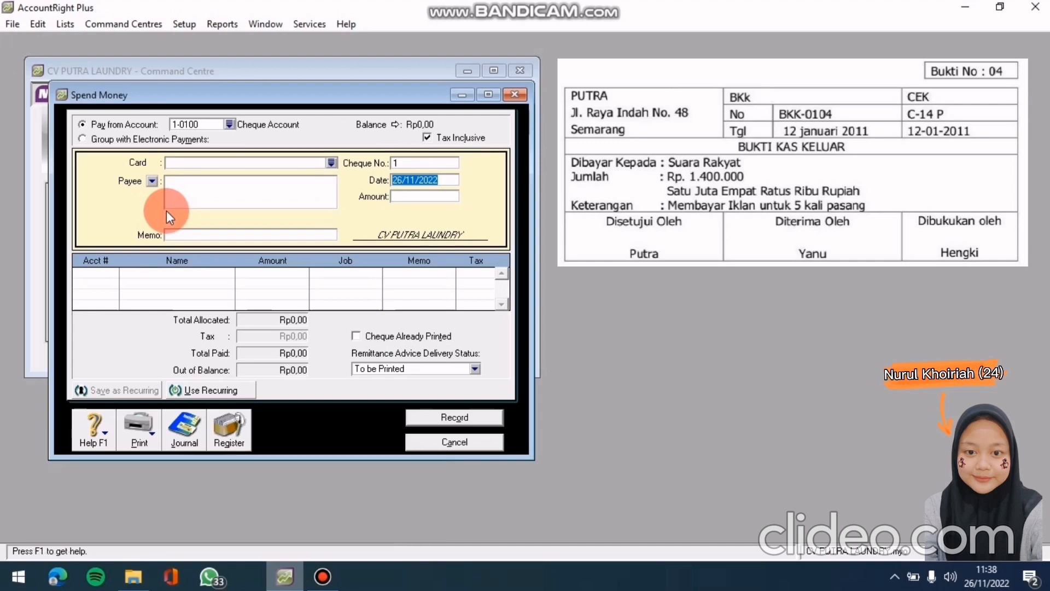
pyautogui.click(230, 125)
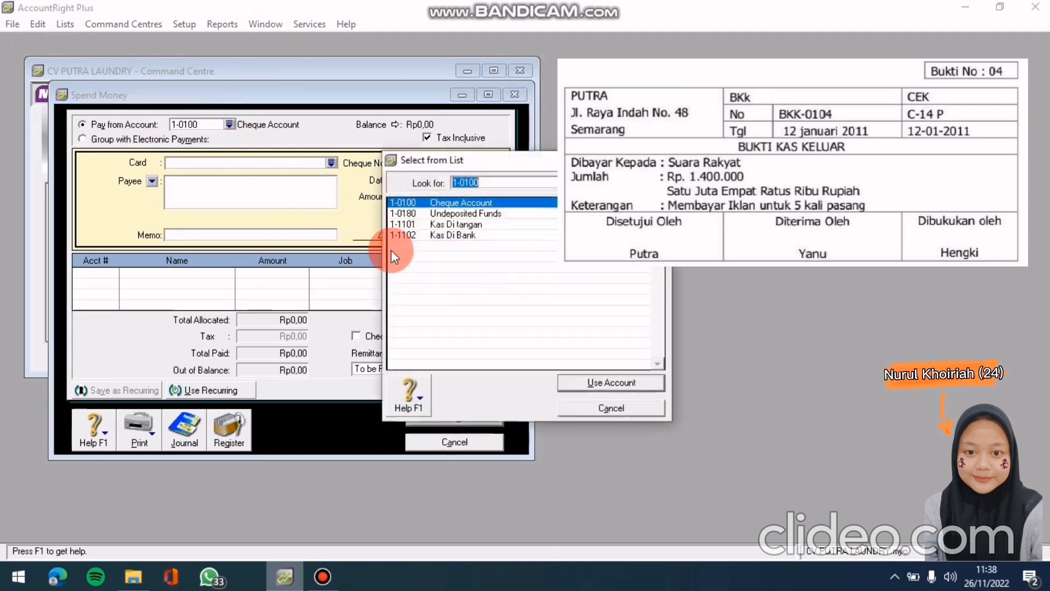
pyautogui.click(442, 234)
pyautogui.click(611, 386)
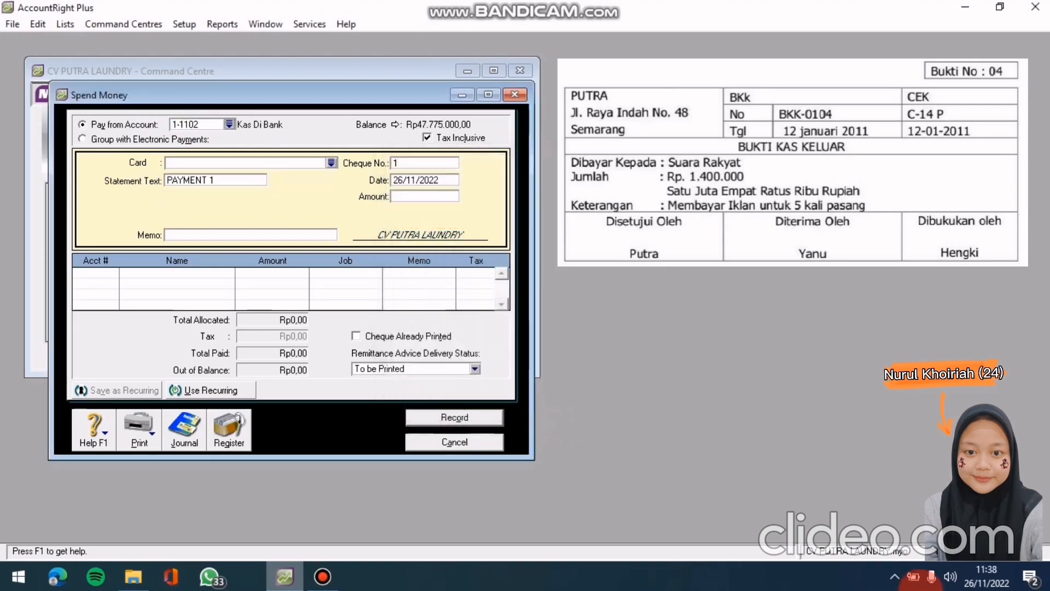
pyautogui.click(331, 163)
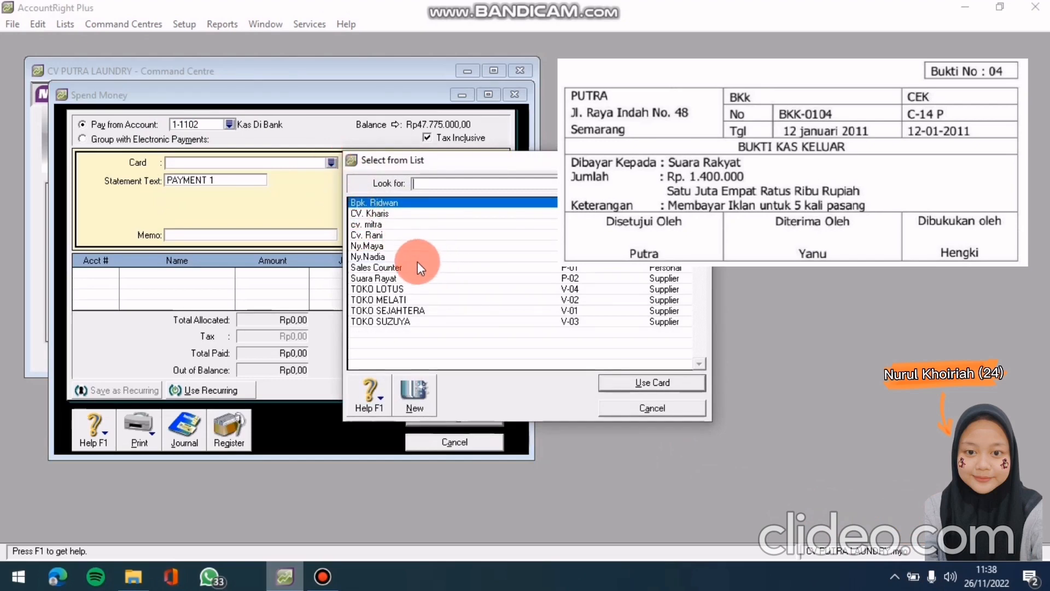
pyautogui.click(411, 277)
pyautogui.click(621, 382)
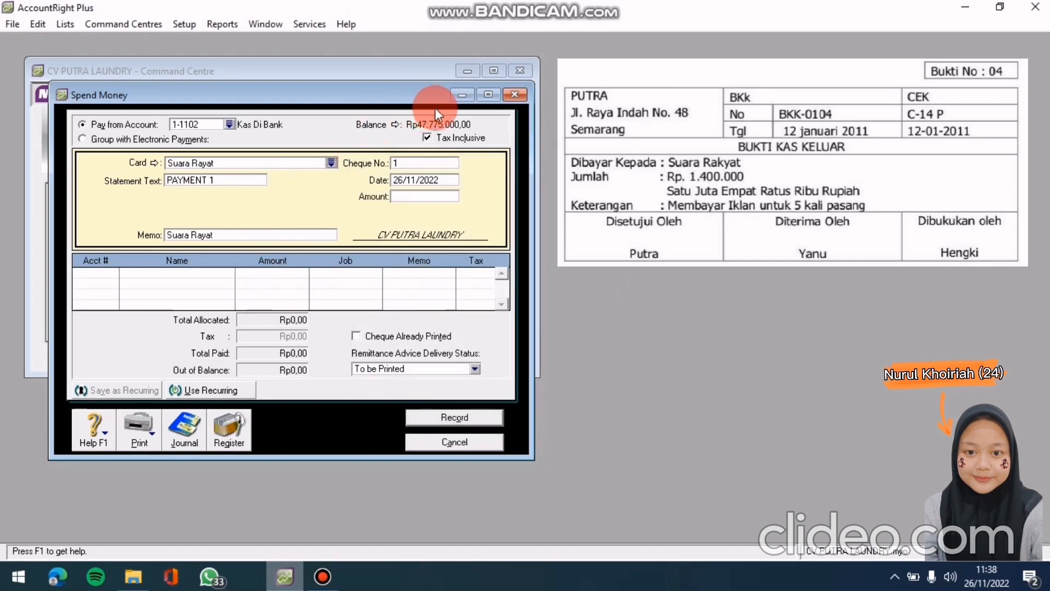
# Enter cheque number C-14 P, date 12/01/2011 and amount 1400000
pyautogui.click(425, 163)
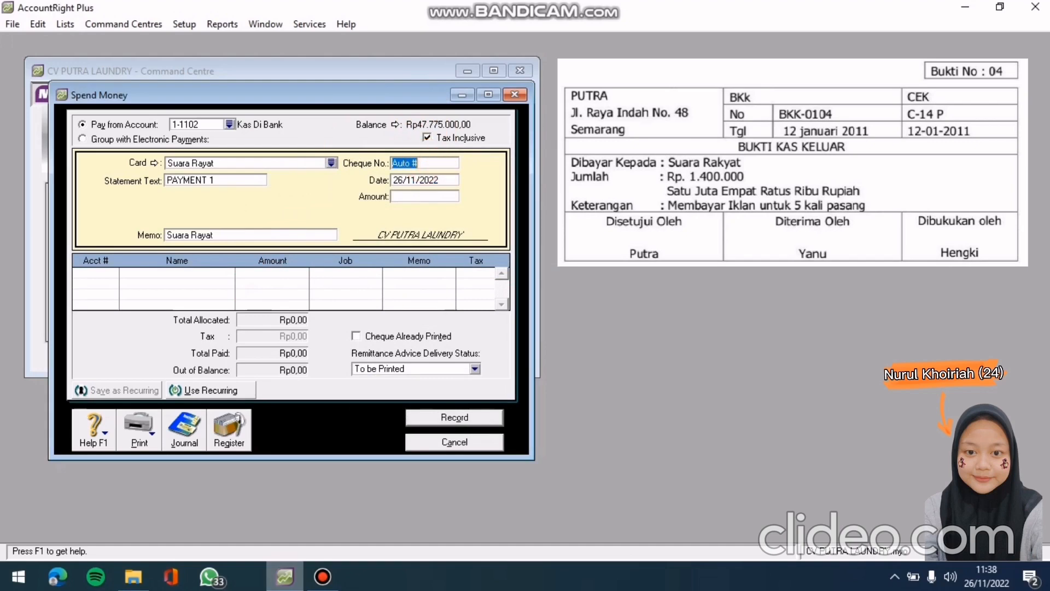
pyautogui.write('C-1')
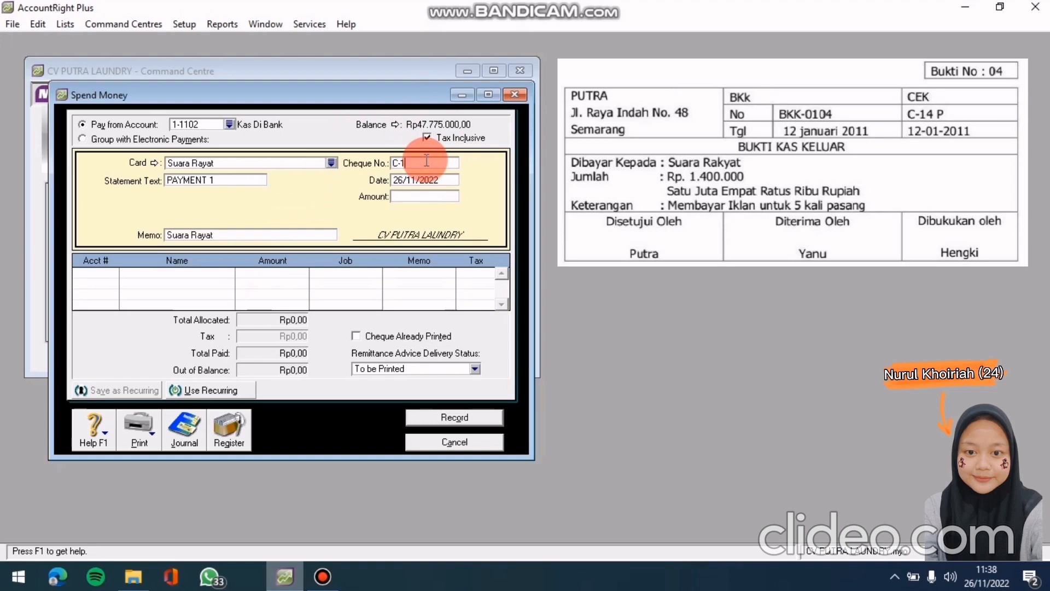
pyautogui.write('4 P')
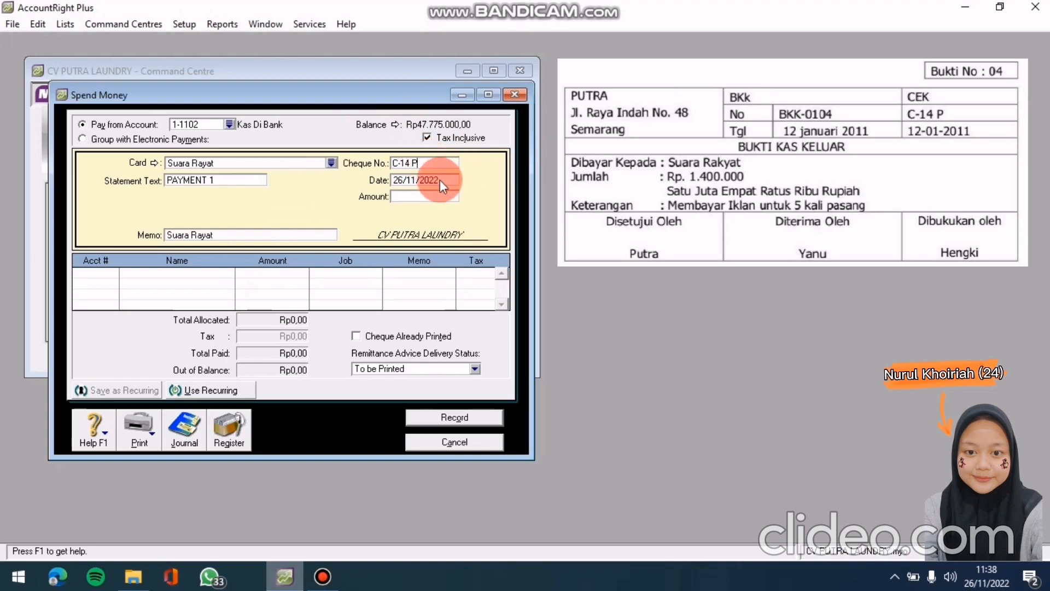
pyautogui.click(441, 180)
pyautogui.write('12/01/2011')
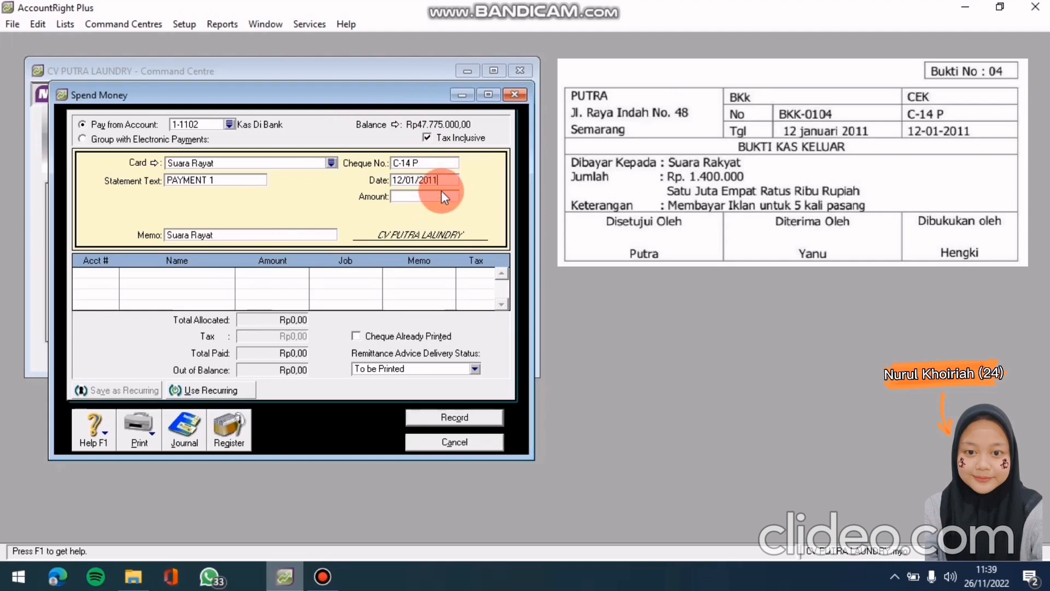
pyautogui.click(439, 194)
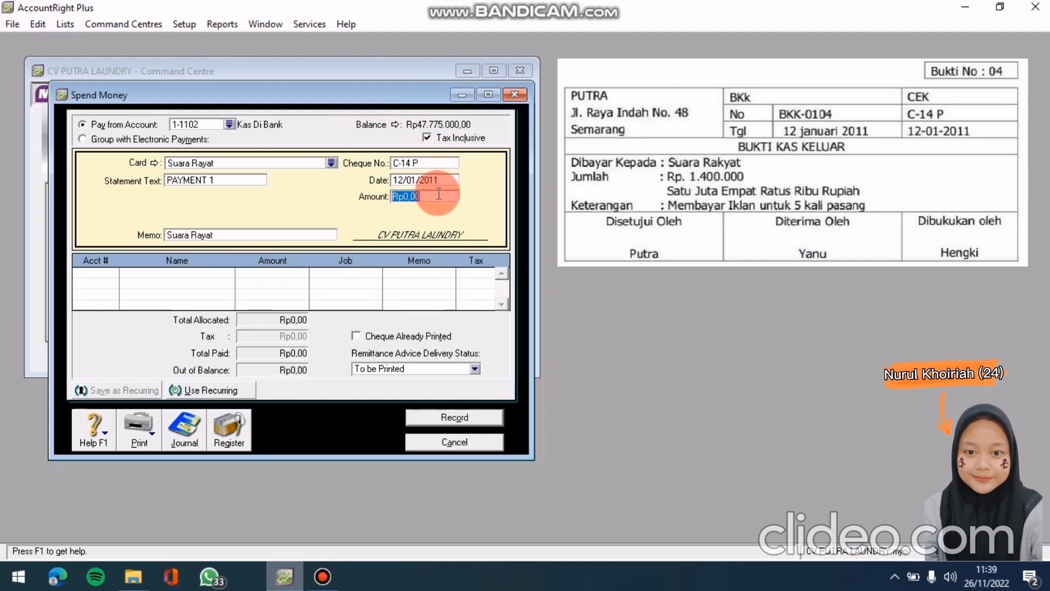
pyautogui.write('1400000')
pyautogui.press('Tab')
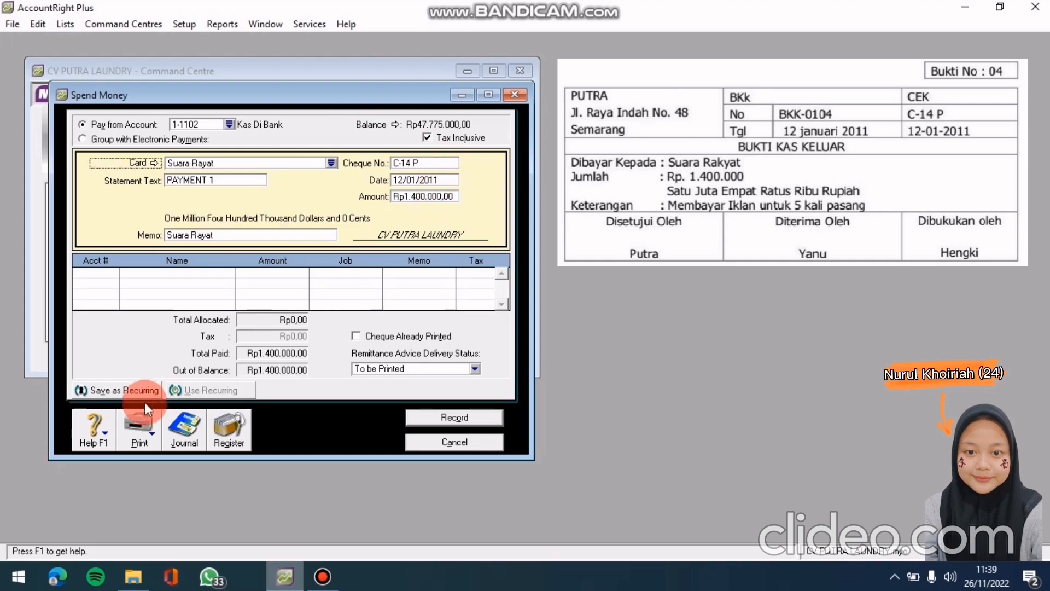
# Allocate the payment's first line to account 6-0104 Beban Iklan
pyautogui.click(107, 273)
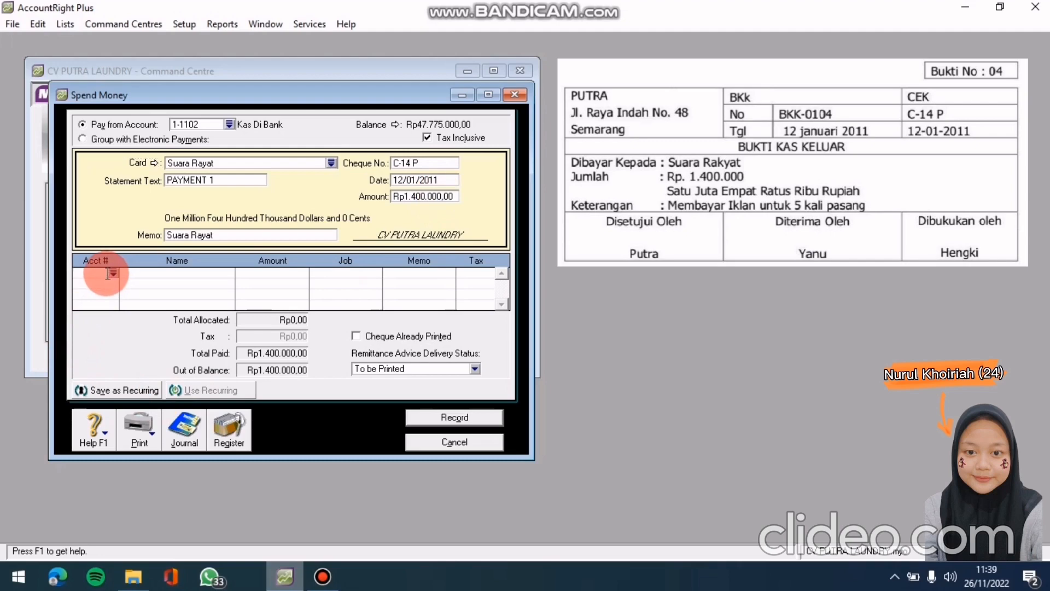
pyautogui.write('6')
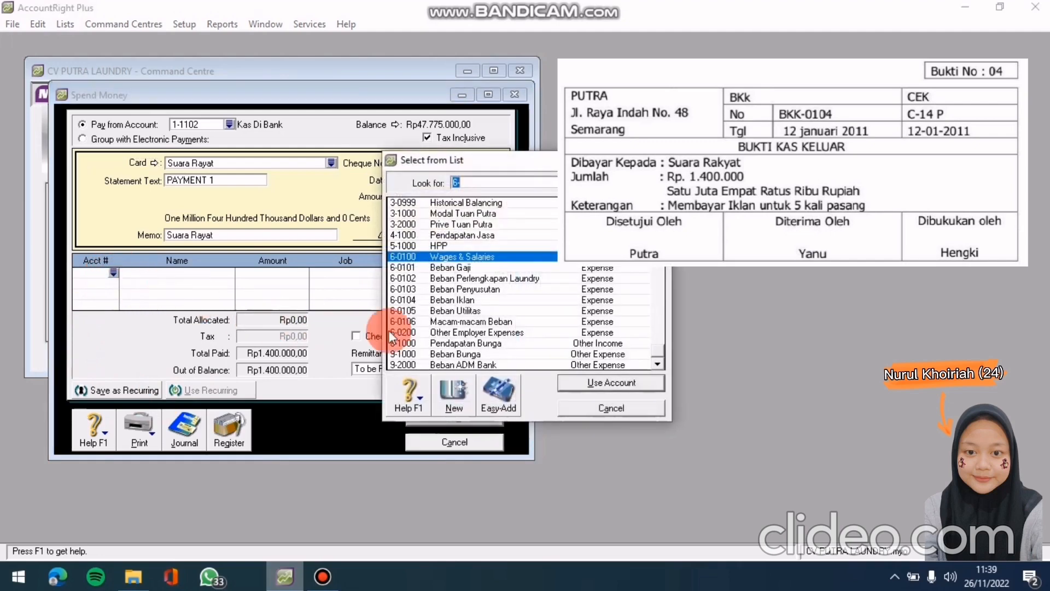
pyautogui.click(470, 297)
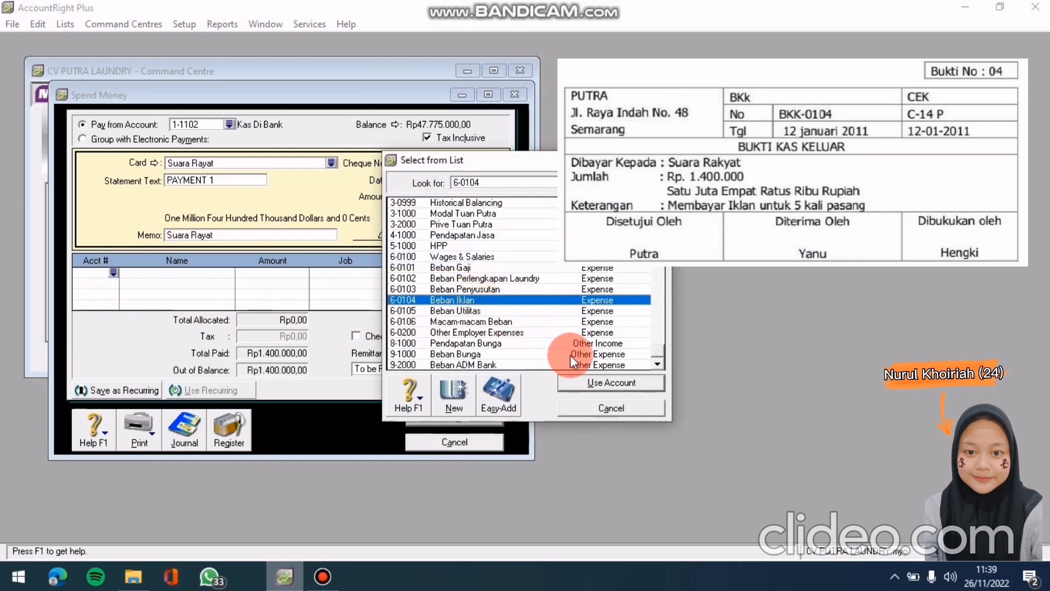
pyautogui.click(591, 381)
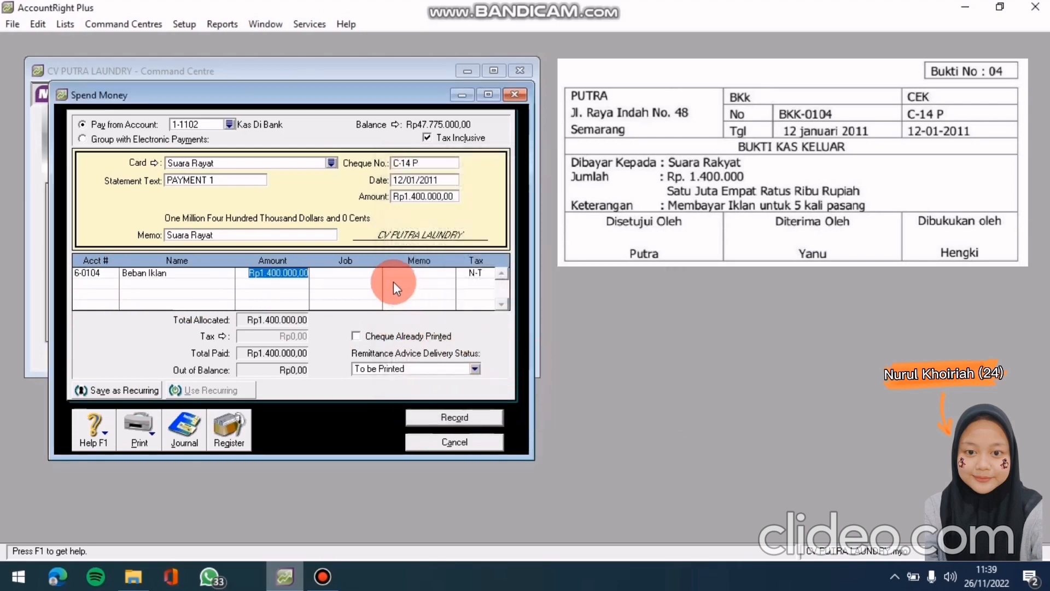
pyautogui.click(357, 277)
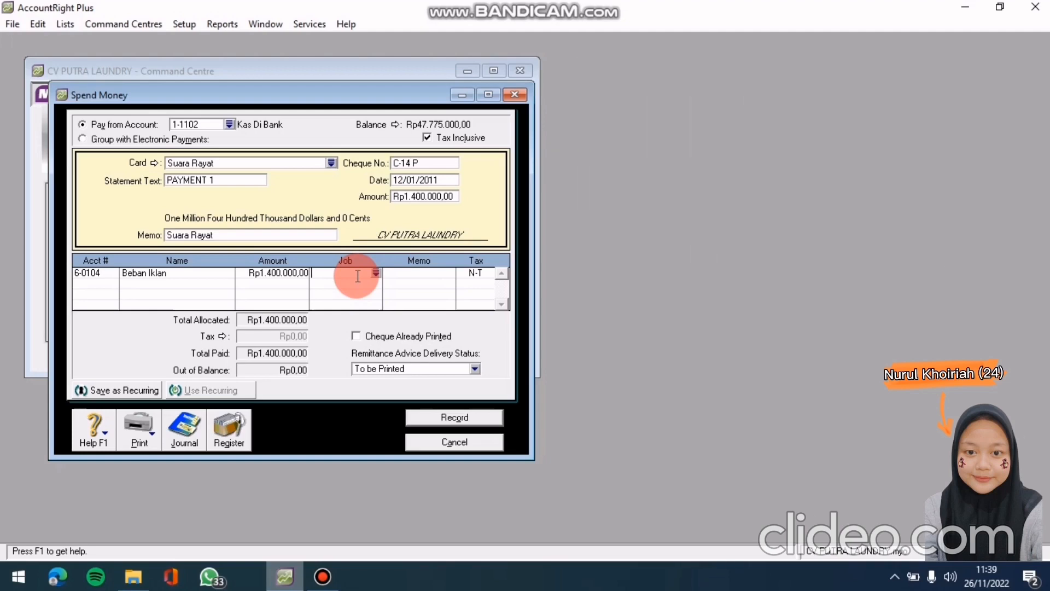
# Review the journal recap and record the Suara Rayat advertising payment
pyautogui.hotkey('ctrl', 'r')
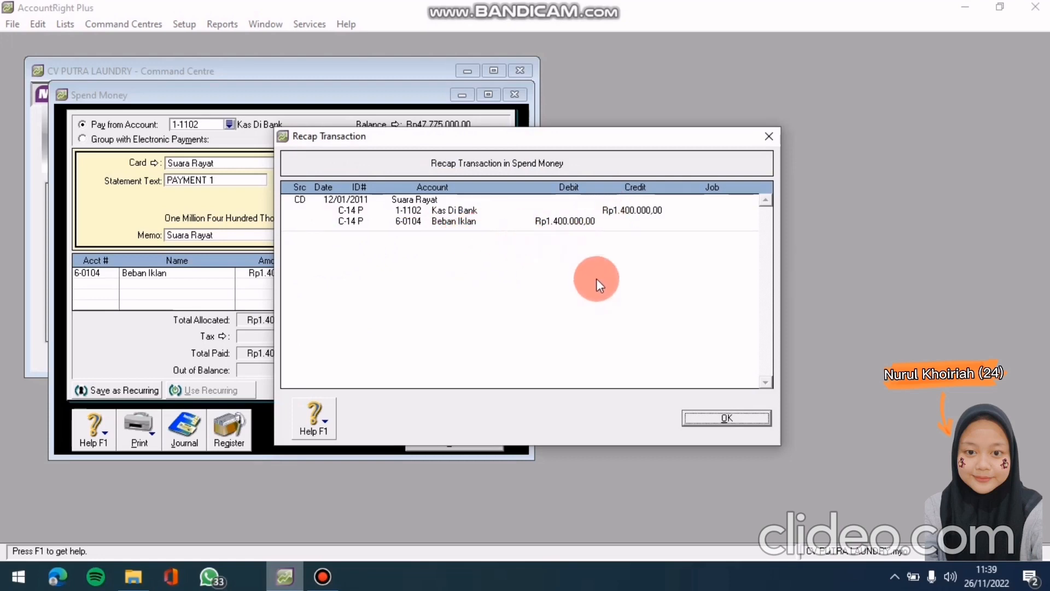
pyautogui.click(702, 416)
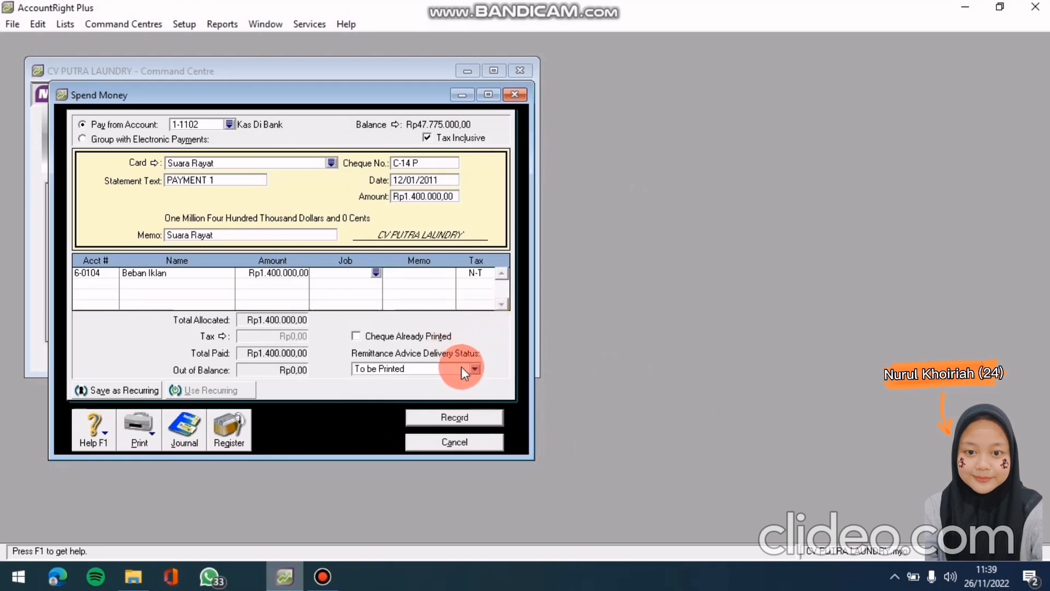
pyautogui.click(451, 418)
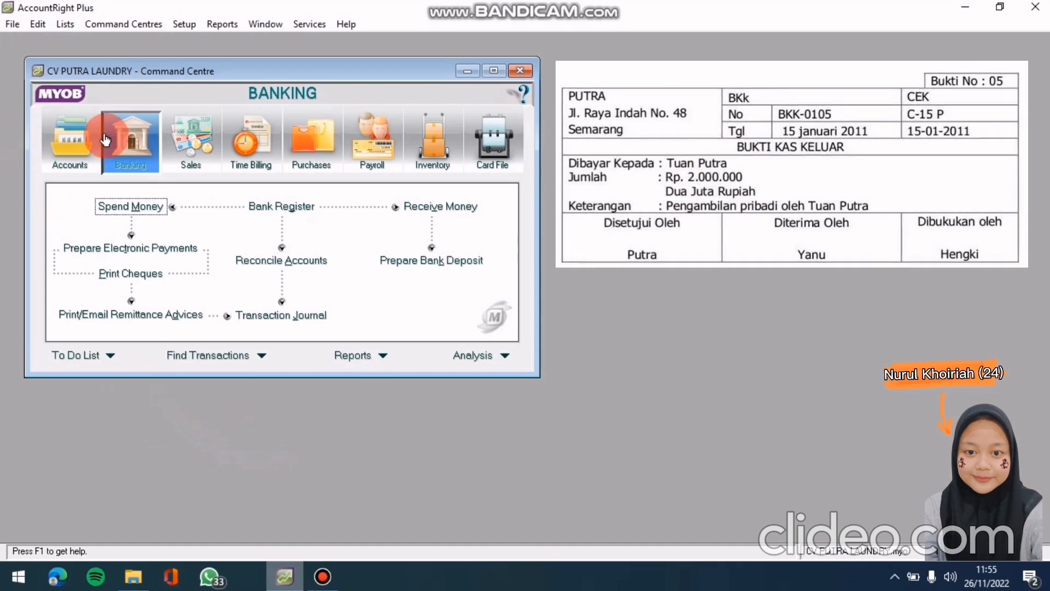
# Switch to the Accounts command centre
pyautogui.click(73, 146)
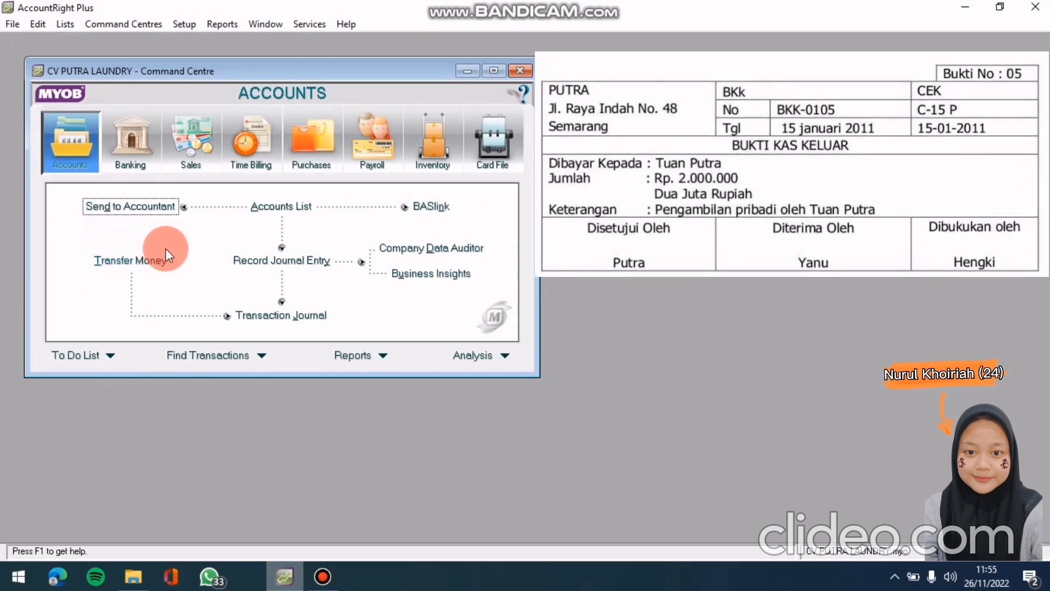
# Start a new general journal numbered BKK-0105, dated 15/01/2011
pyautogui.click(256, 262)
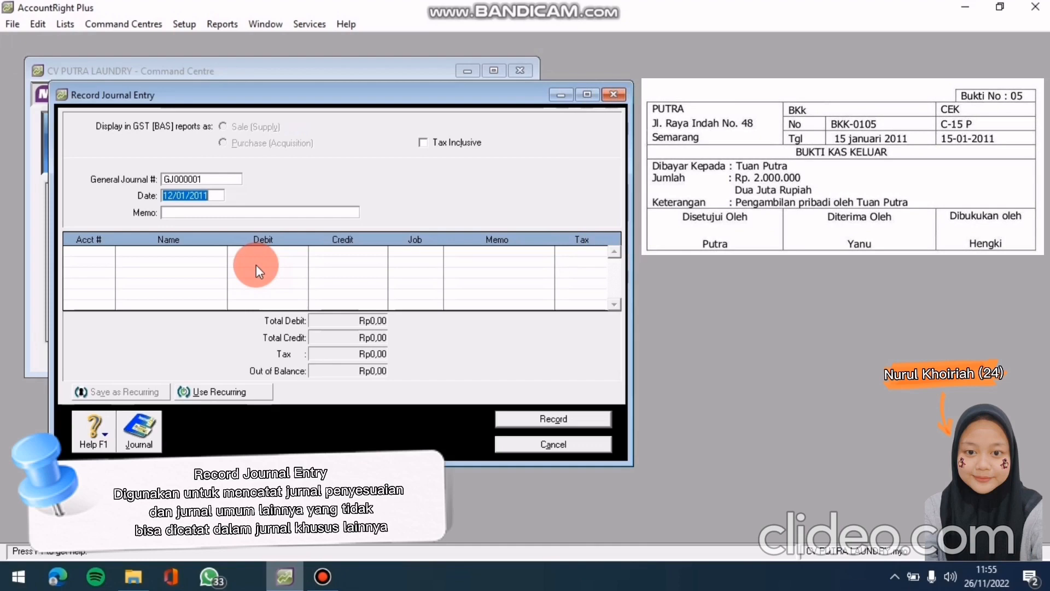
pyautogui.click(207, 179)
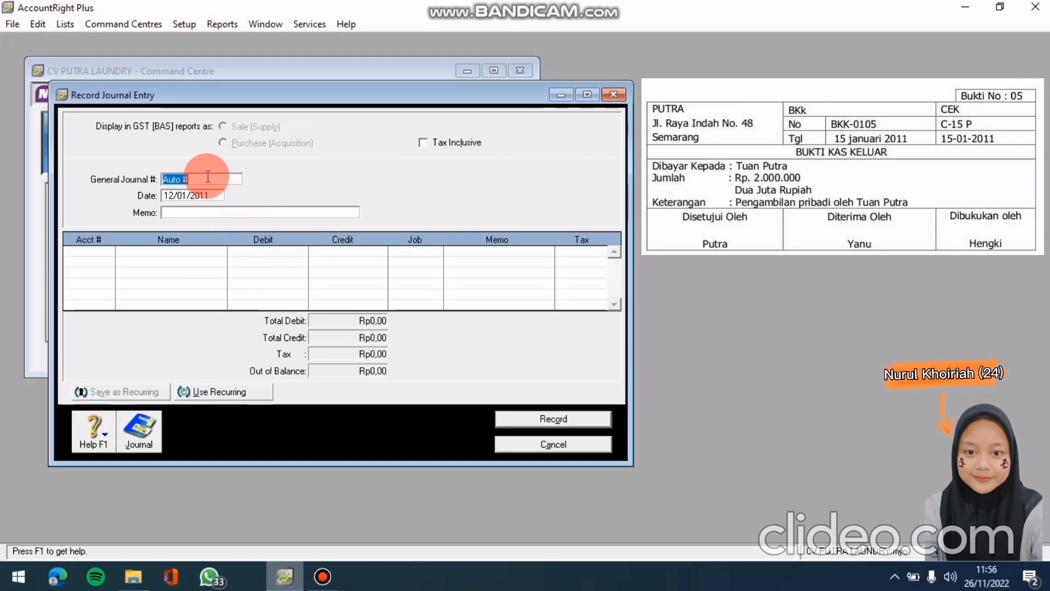
pyautogui.write('BKK-')
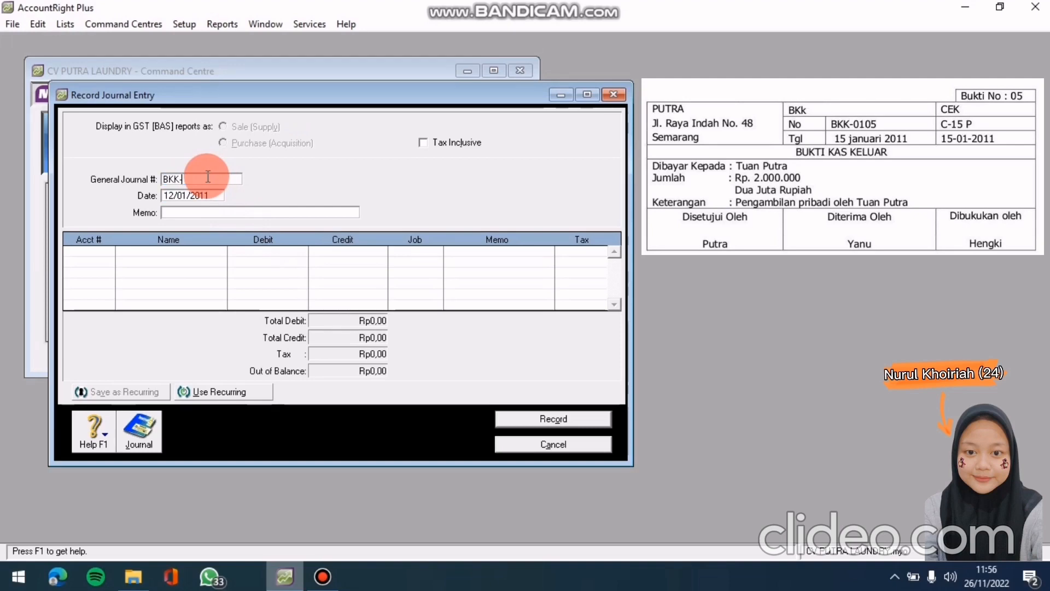
pyautogui.write('0105')
pyautogui.click(205, 194)
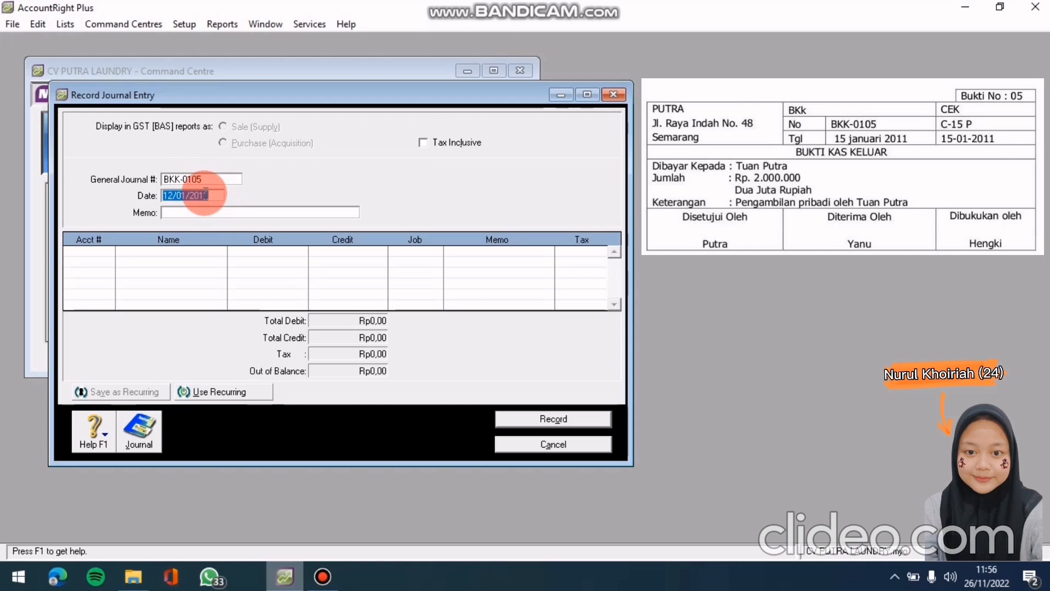
pyautogui.write('15/01/2011')
pyautogui.press('Tab')
# Enter the memo 'Pengambilan PribadiOleh Tuan Putra'
pyautogui.write('pE')
pyautogui.press('BackSpace')
pyautogui.press('BackSpace')
pyautogui.write('Pengambilan Pr')
pyautogui.press('BackSpace')
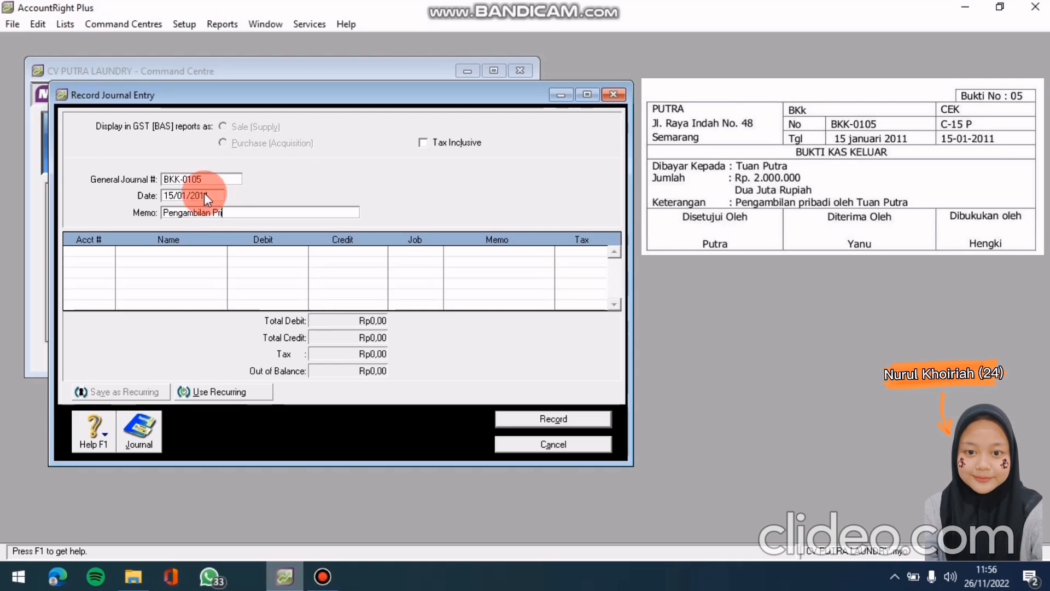
pyautogui.write('badiOleh Tuan Putre')
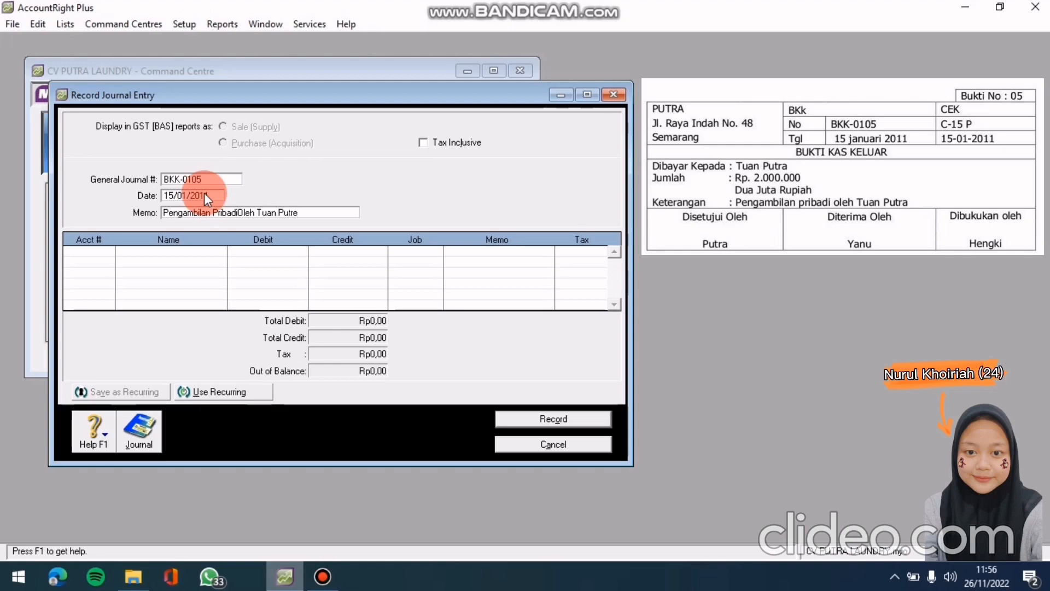
pyautogui.press('BackSpace')
pyautogui.write('a')
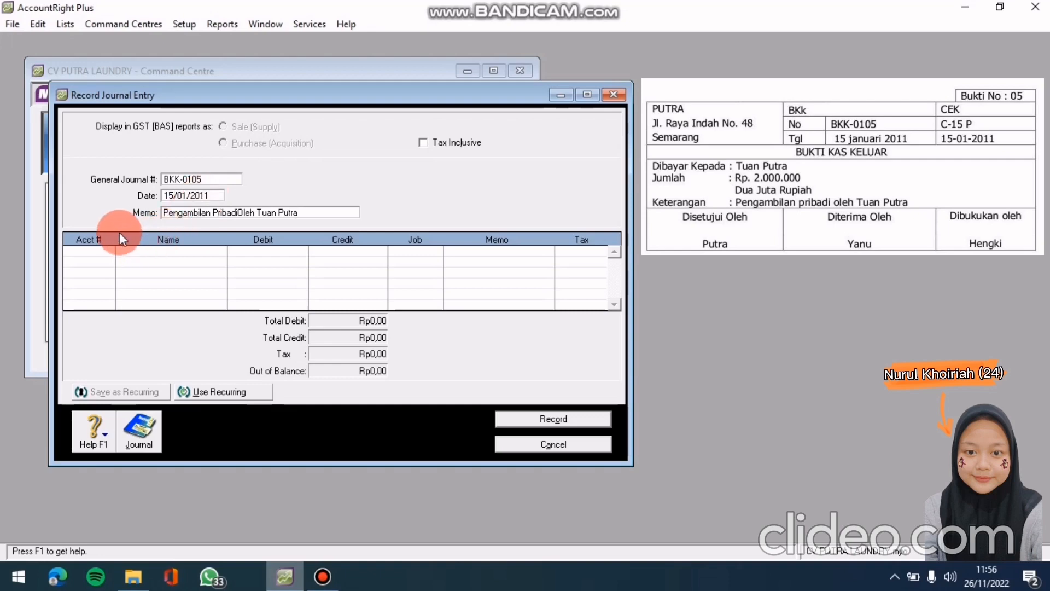
# Credit 1-1102 Kas Di Bank Rp2.000.000,00 on the first journal line
pyautogui.click(82, 251)
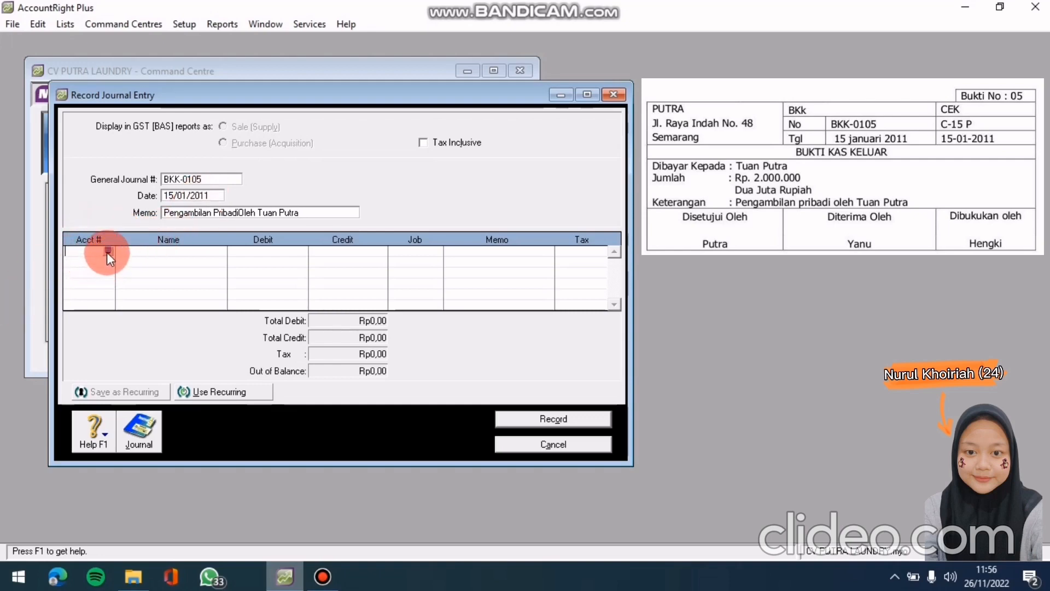
pyautogui.click(107, 252)
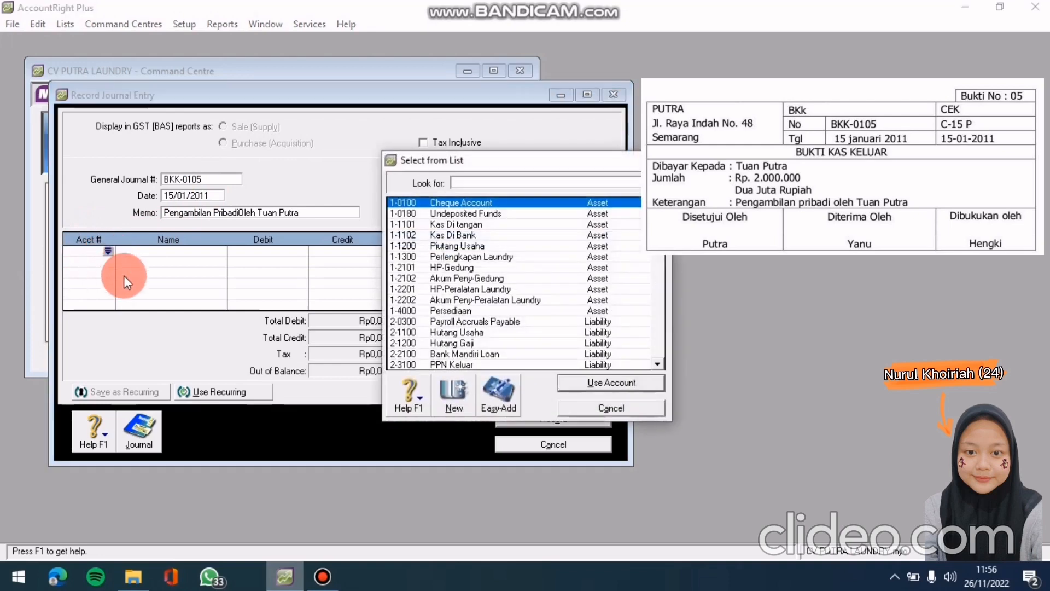
pyautogui.click(460, 235)
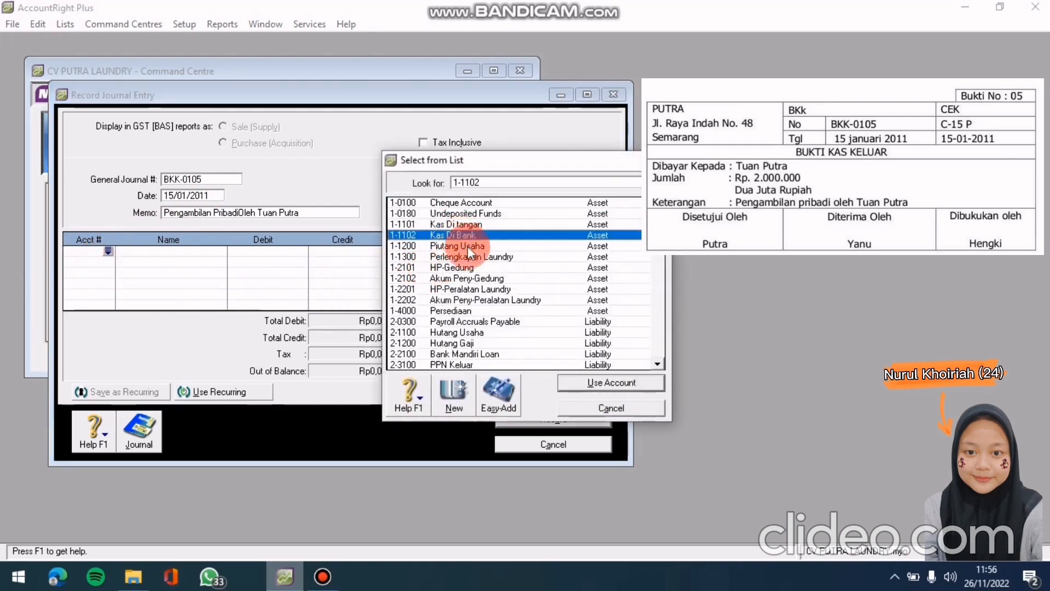
pyautogui.click(581, 383)
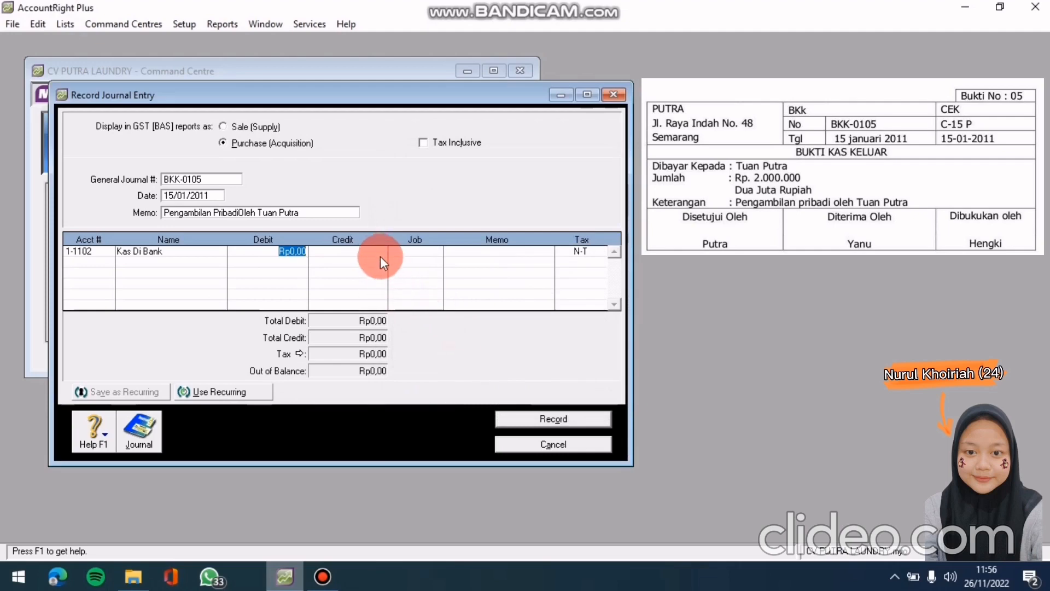
pyautogui.click(374, 250)
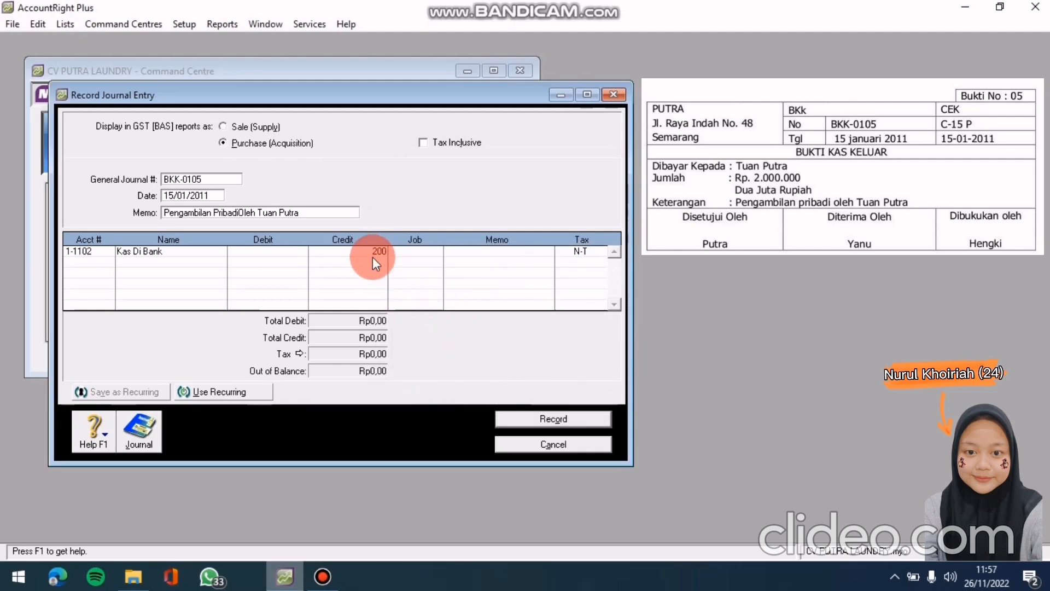
pyautogui.press('Tab')
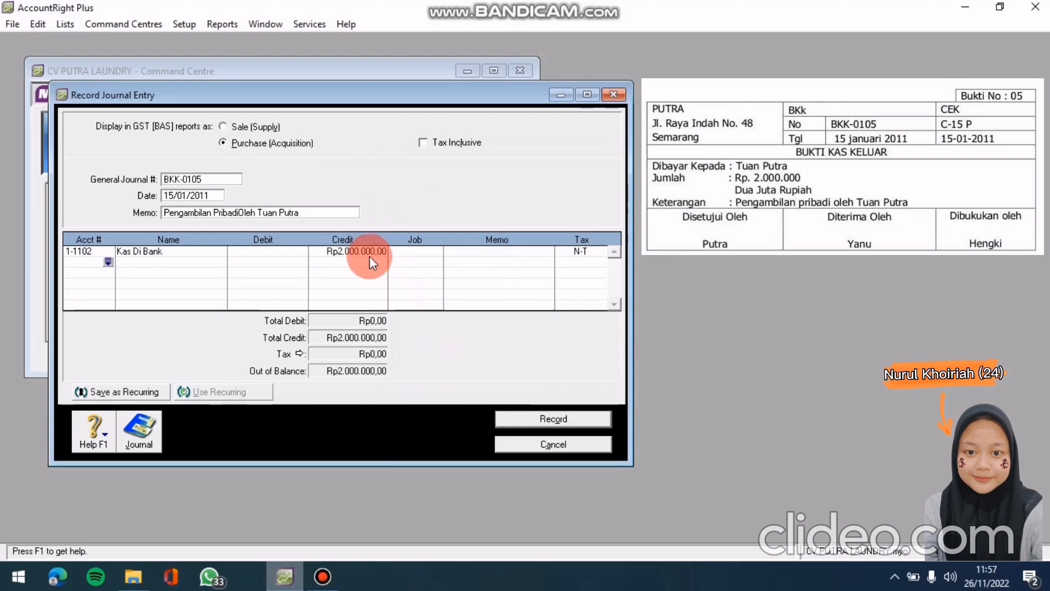
# Debit 3-2000 Prive Tuan Putra Rp2.000.000,00, check the recap, and record the journal
pyautogui.click(123, 283)
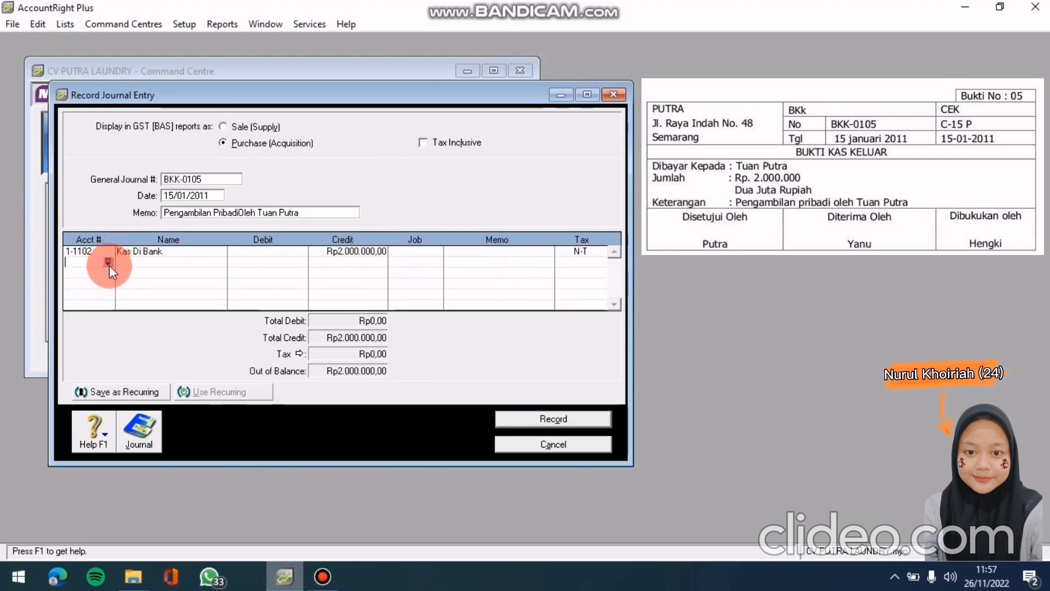
pyautogui.click(109, 263)
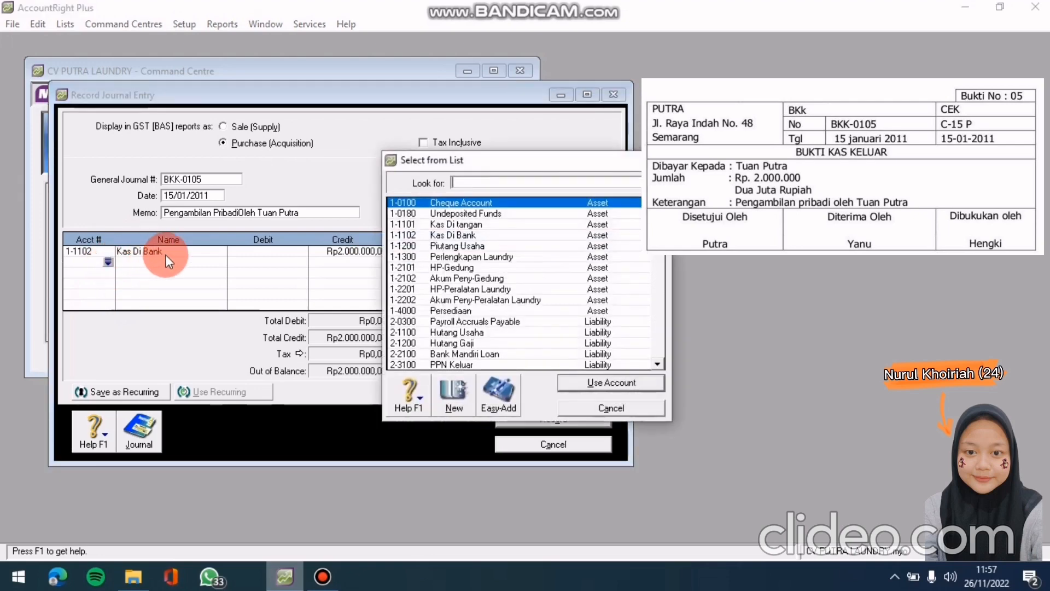
pyautogui.scroll(-5, 663, 359)
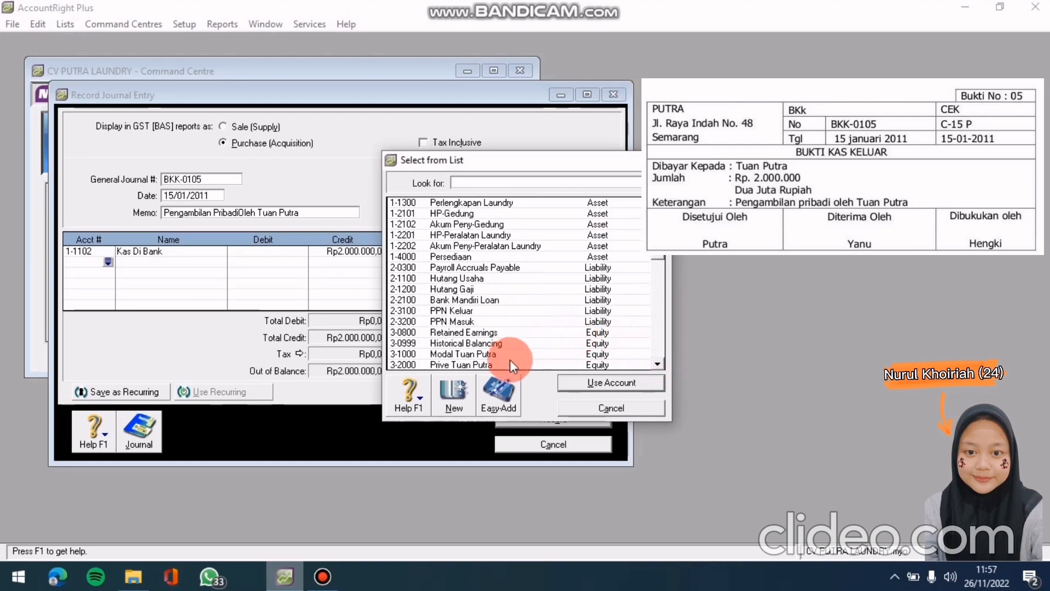
pyautogui.click(513, 365)
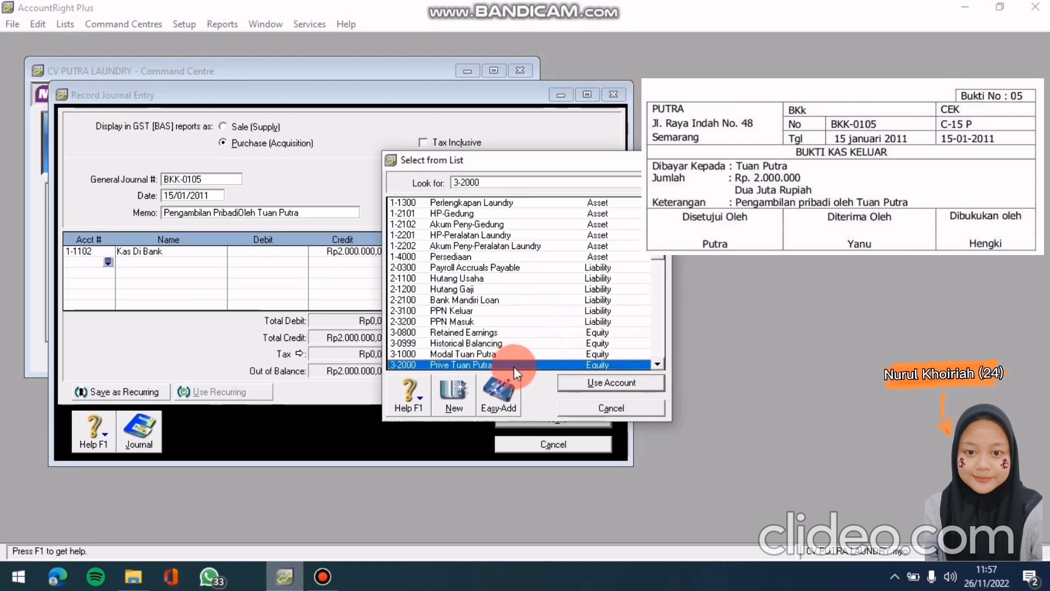
pyautogui.click(579, 382)
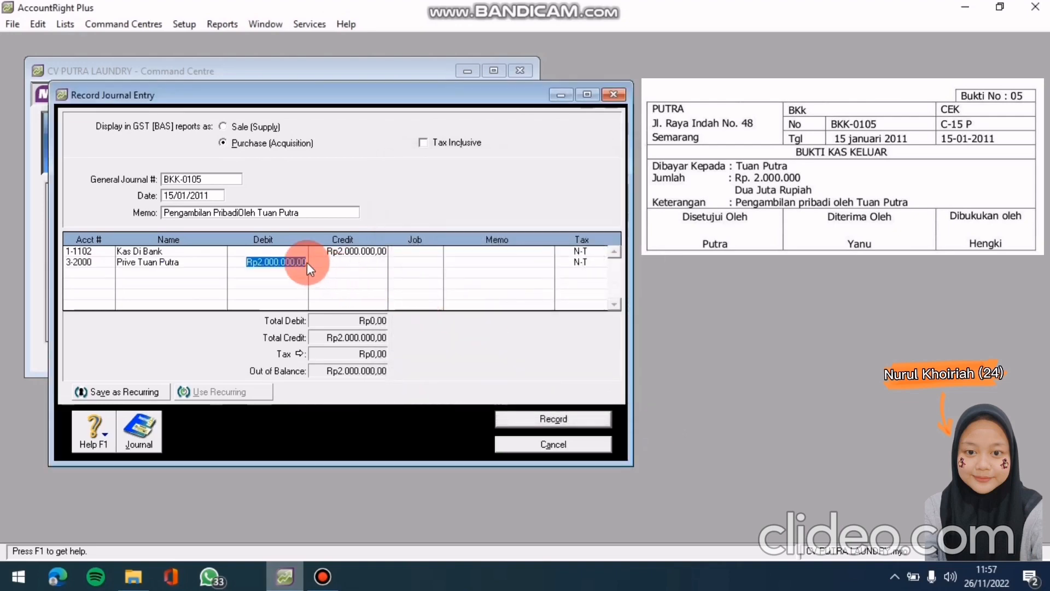
pyautogui.click(289, 264)
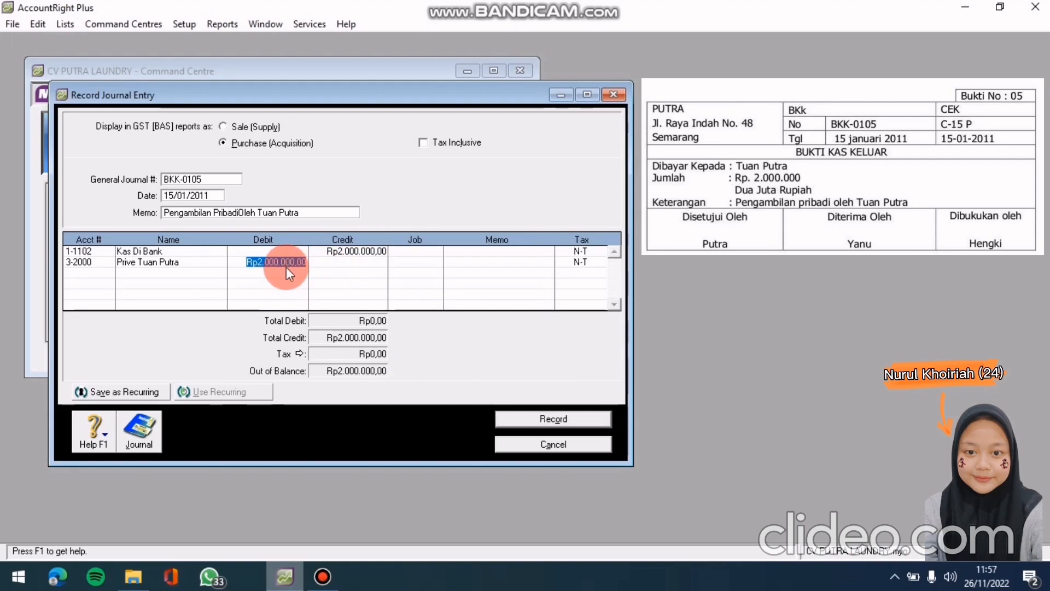
pyautogui.press('Return')
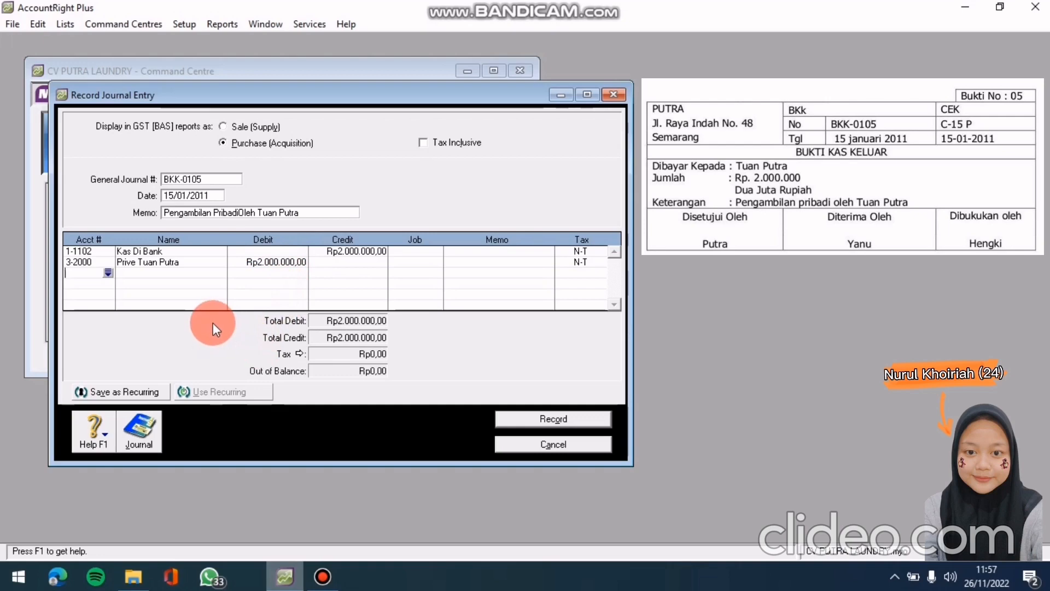
pyautogui.hotkey('ctrl', 'r')
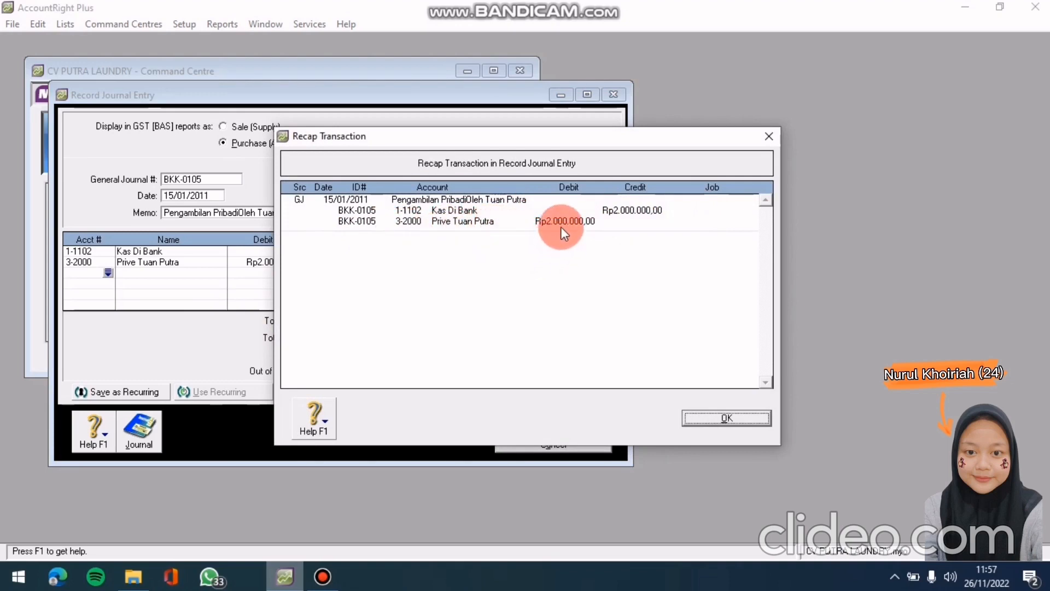
pyautogui.click(712, 418)
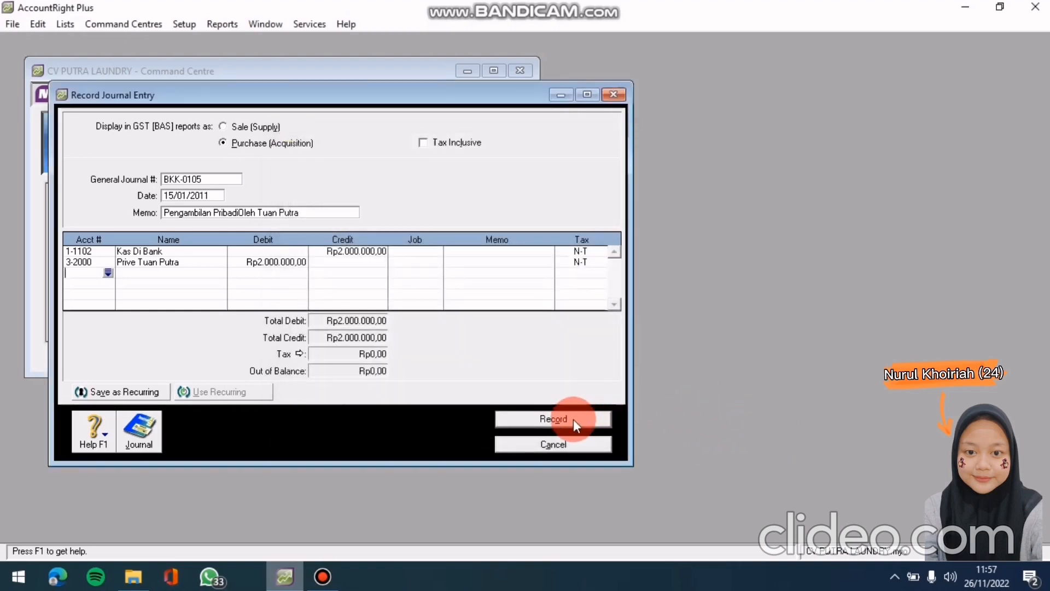
pyautogui.click(573, 419)
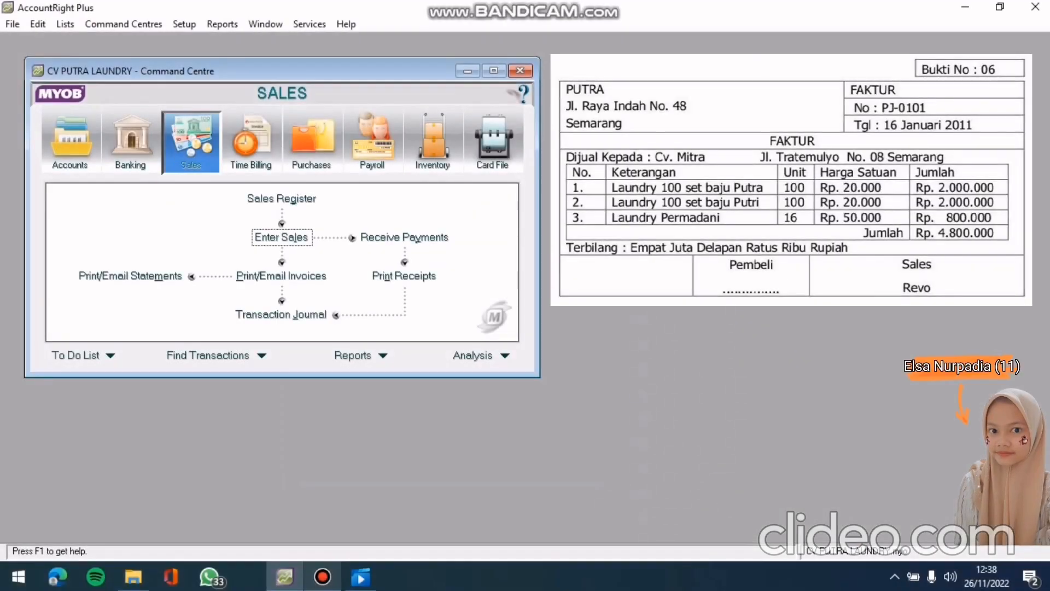
# Open Enter Sales from the Sales command centre to begin the next invoice
pyautogui.click(293, 225)
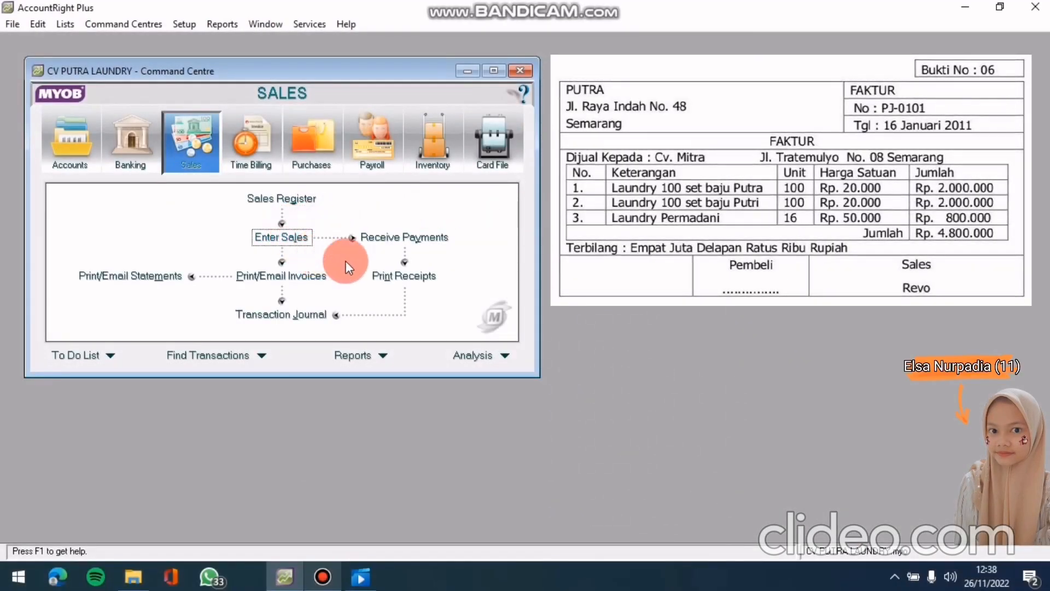
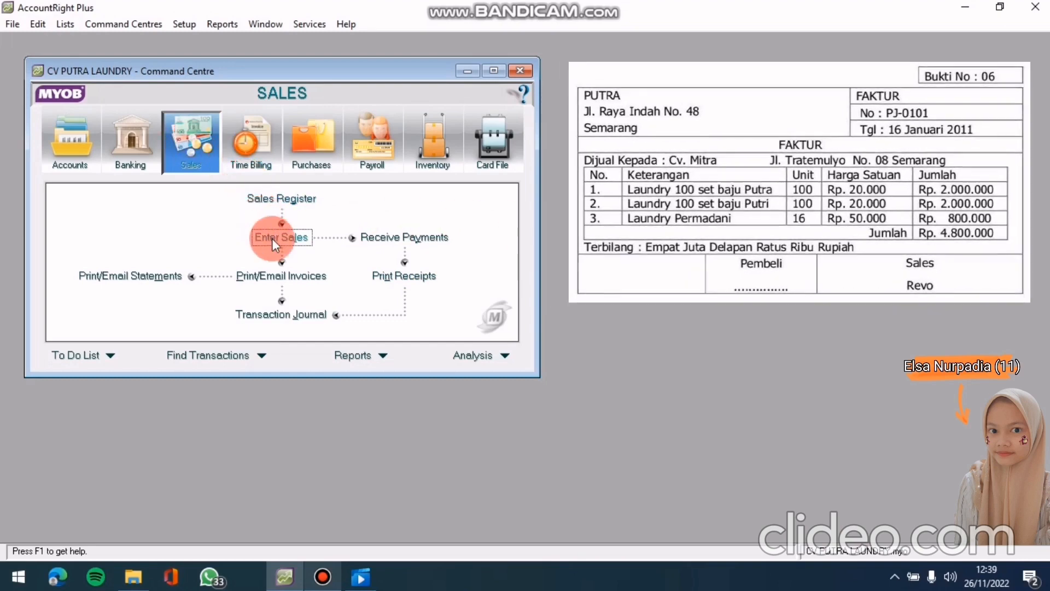
# Start new sales invoice 00000007 for customer cv. mitra
pyautogui.click(271, 238)
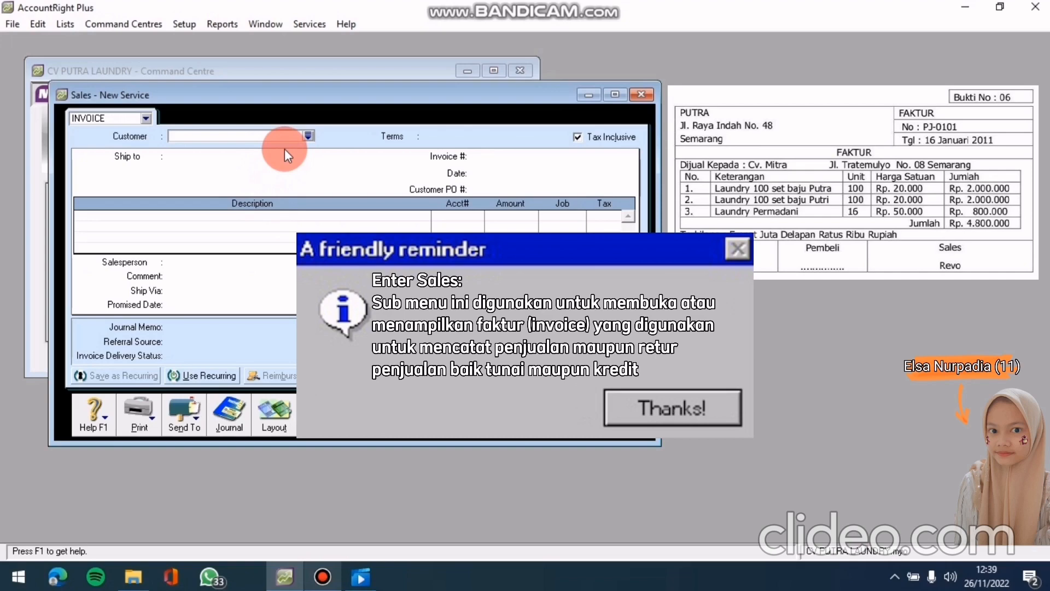
pyautogui.click(307, 135)
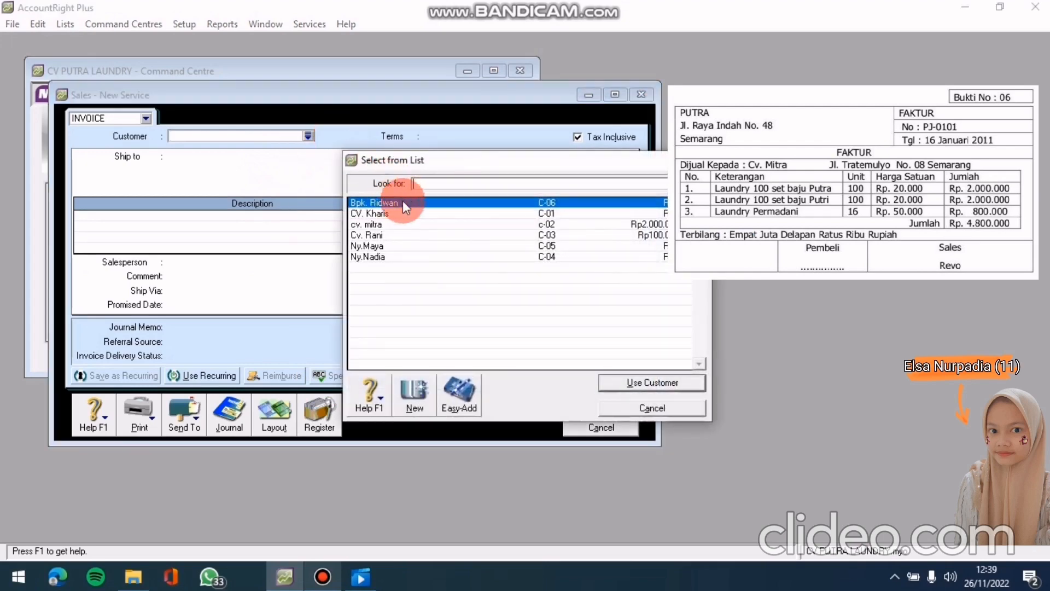
pyautogui.click(405, 224)
pyautogui.click(640, 382)
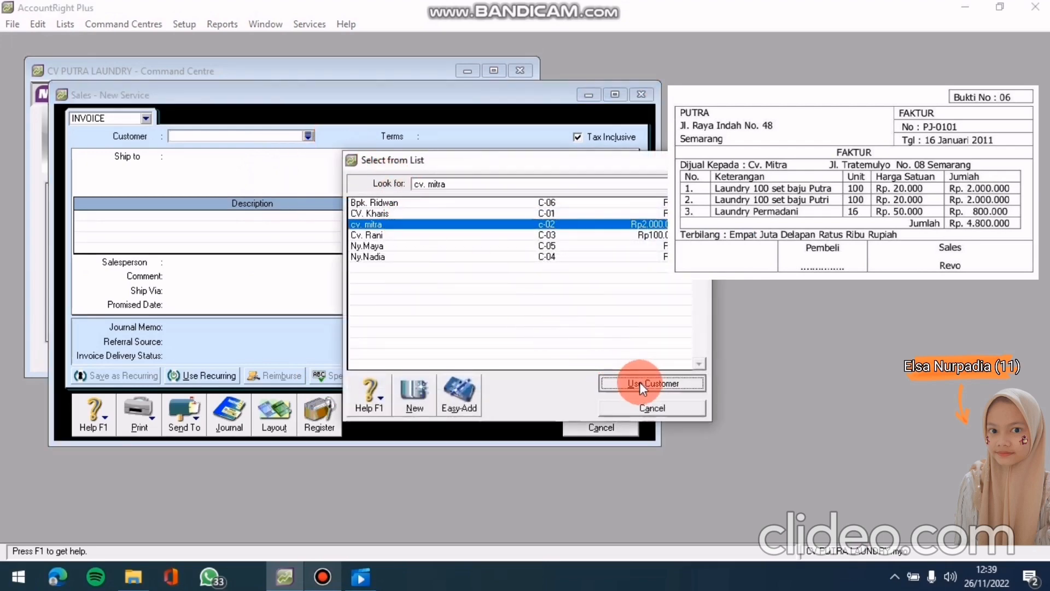
pyautogui.click(451, 146)
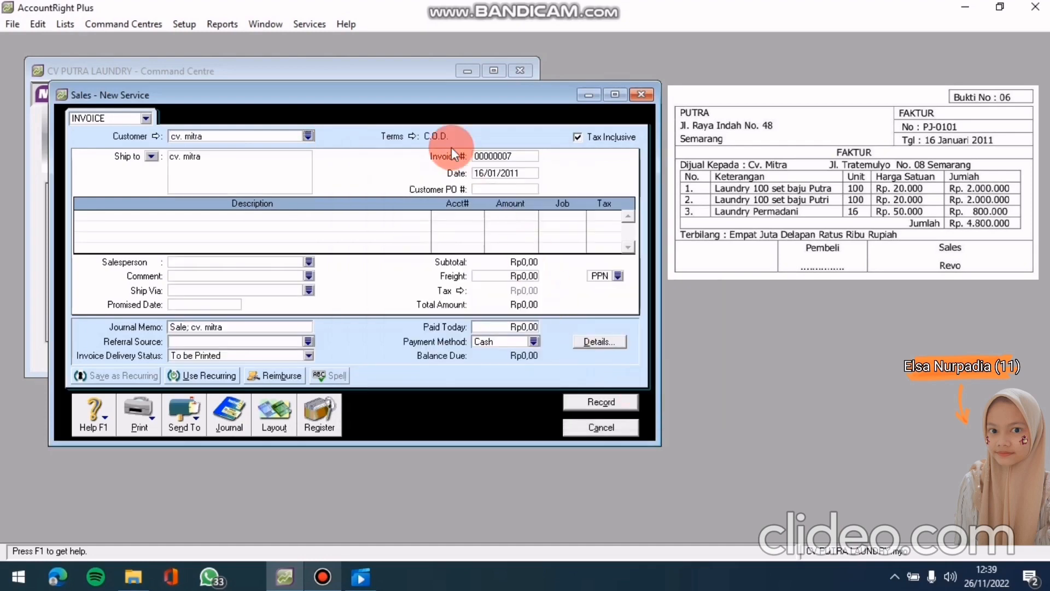
# Set the invoice credit terms to balance due in 30 days (Net 30)
pyautogui.click(410, 137)
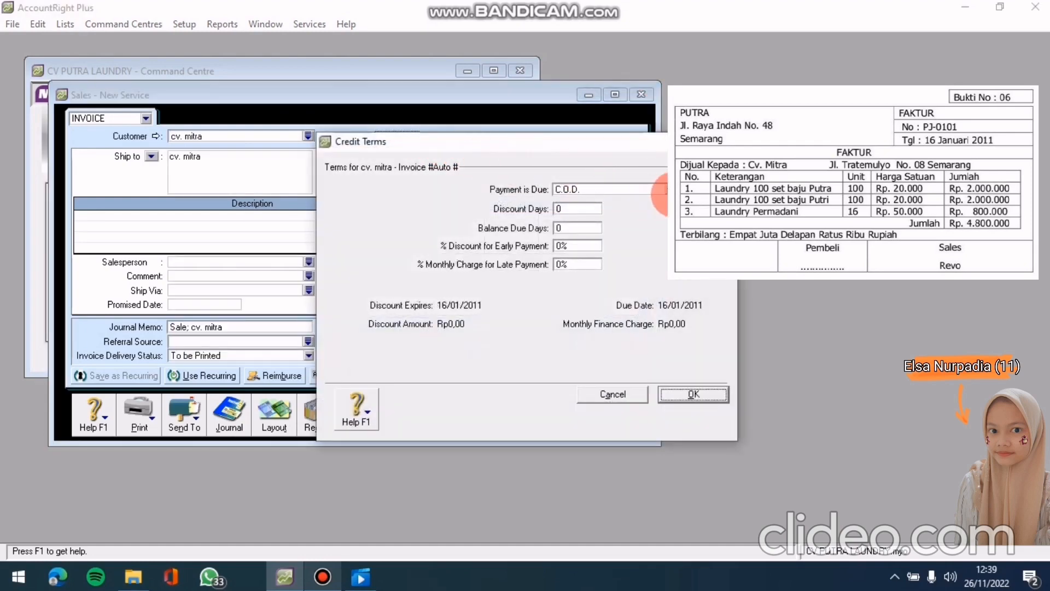
pyautogui.click(665, 189)
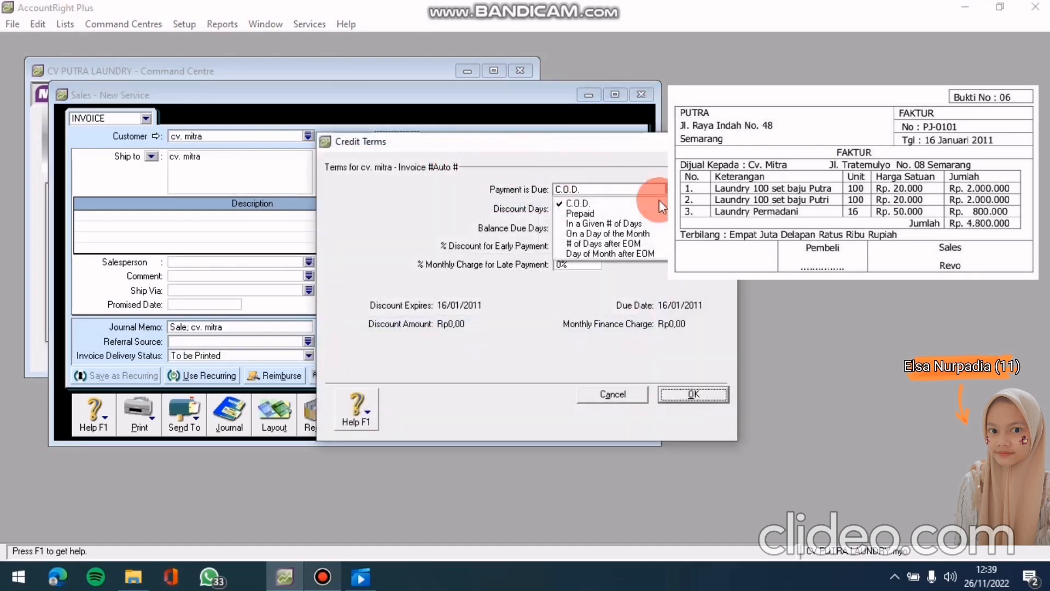
pyautogui.click(638, 225)
pyautogui.click(567, 226)
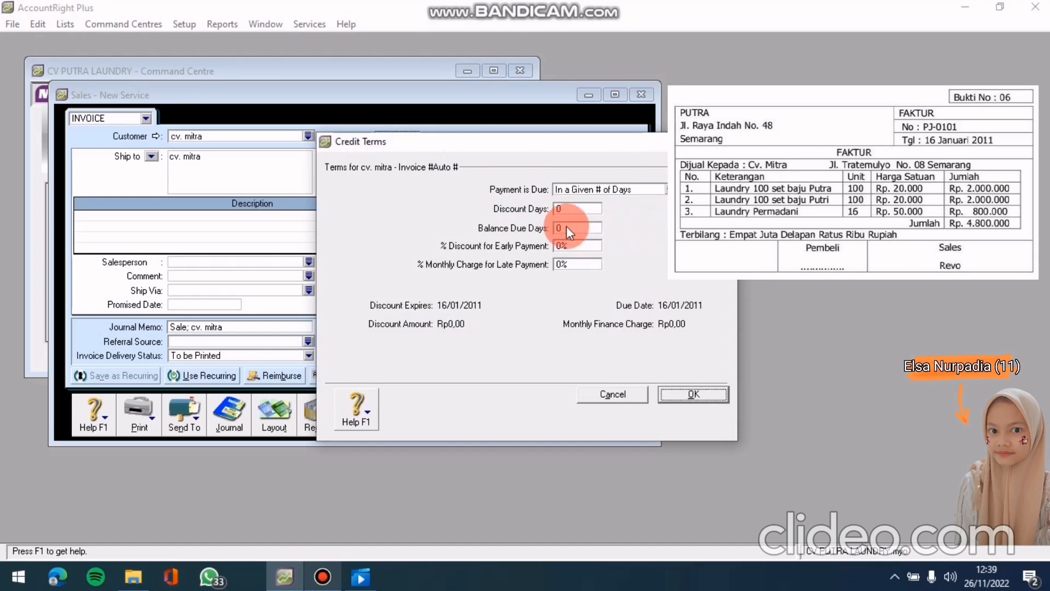
pyautogui.write('30')
pyautogui.click(695, 390)
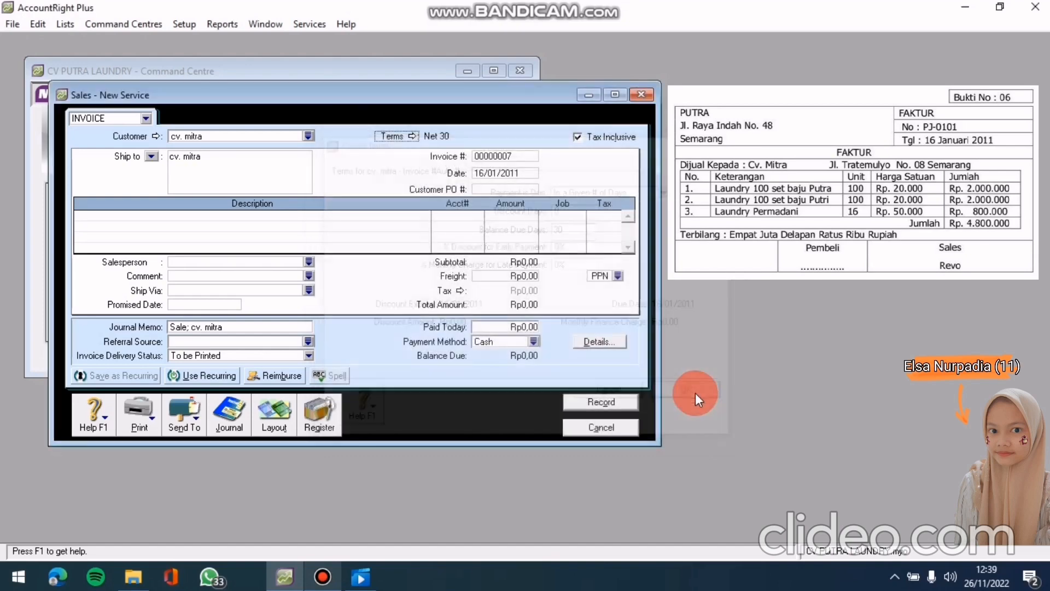
# Turn off tax-inclusive pricing and set invoice number PJ-0101 dated 16/01/2011
pyautogui.click(578, 138)
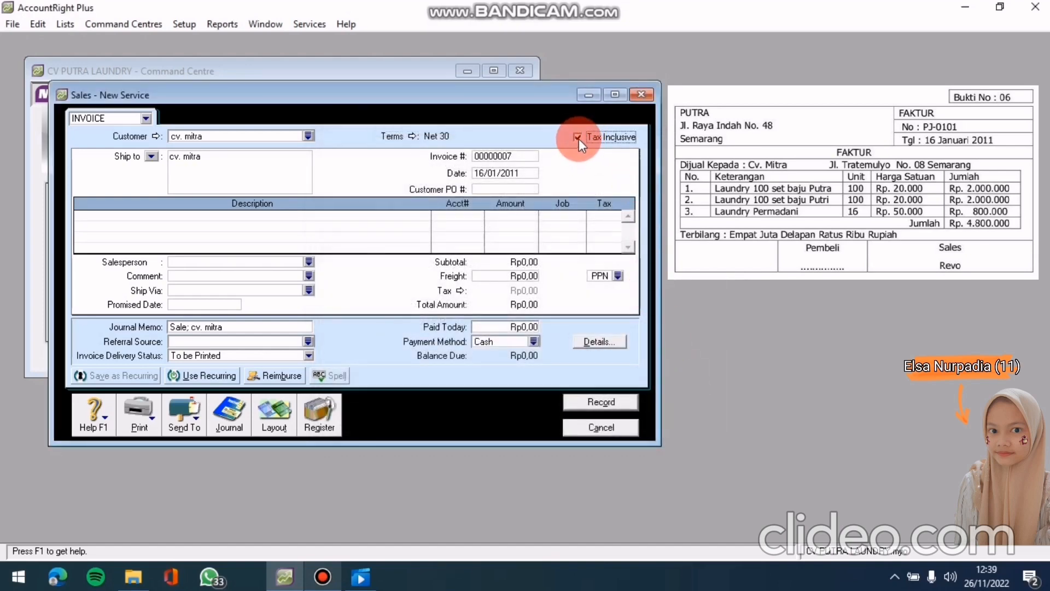
pyautogui.click(488, 156)
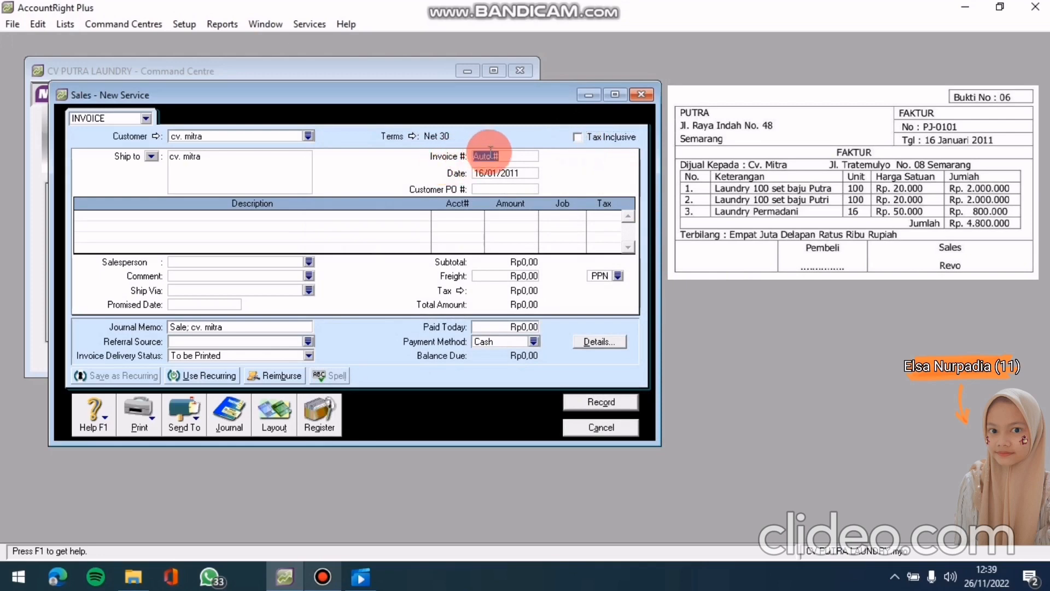
pyautogui.write('PJ')
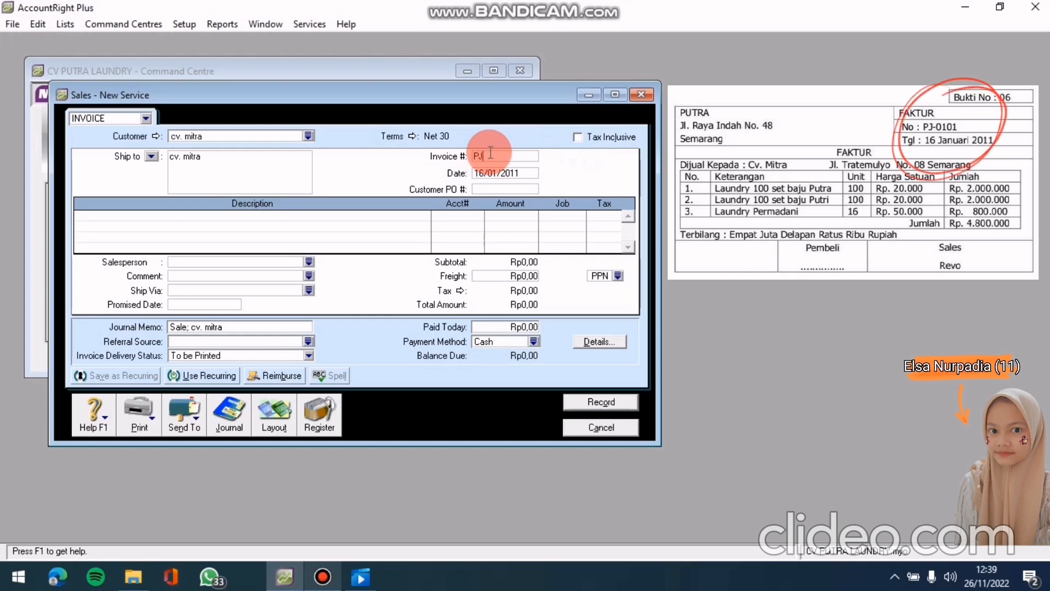
pyautogui.write('-0101')
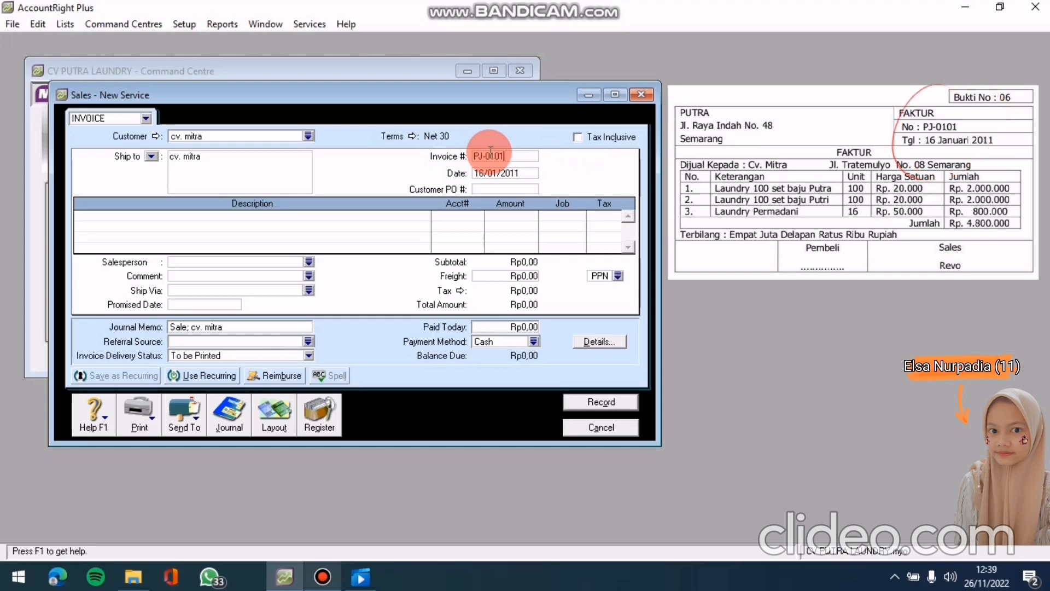
pyautogui.click(519, 172)
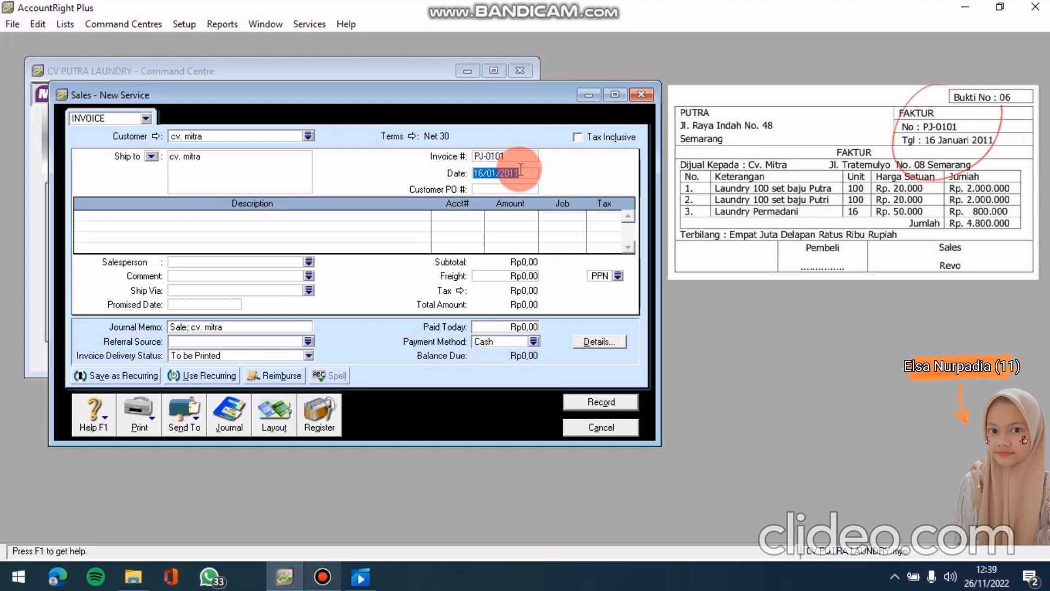
pyautogui.write('16')
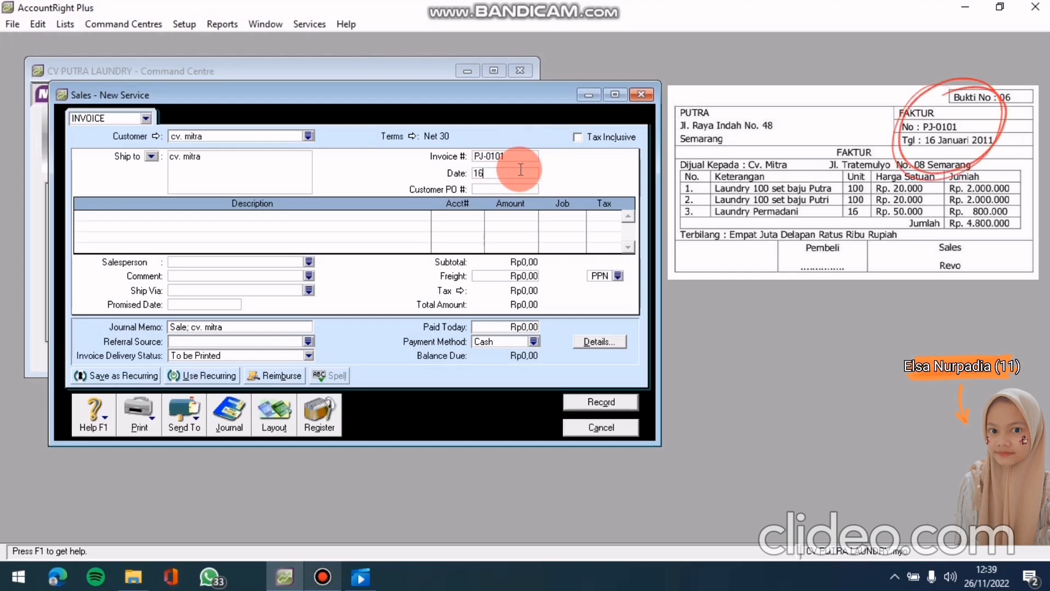
pyautogui.write('/01/20')
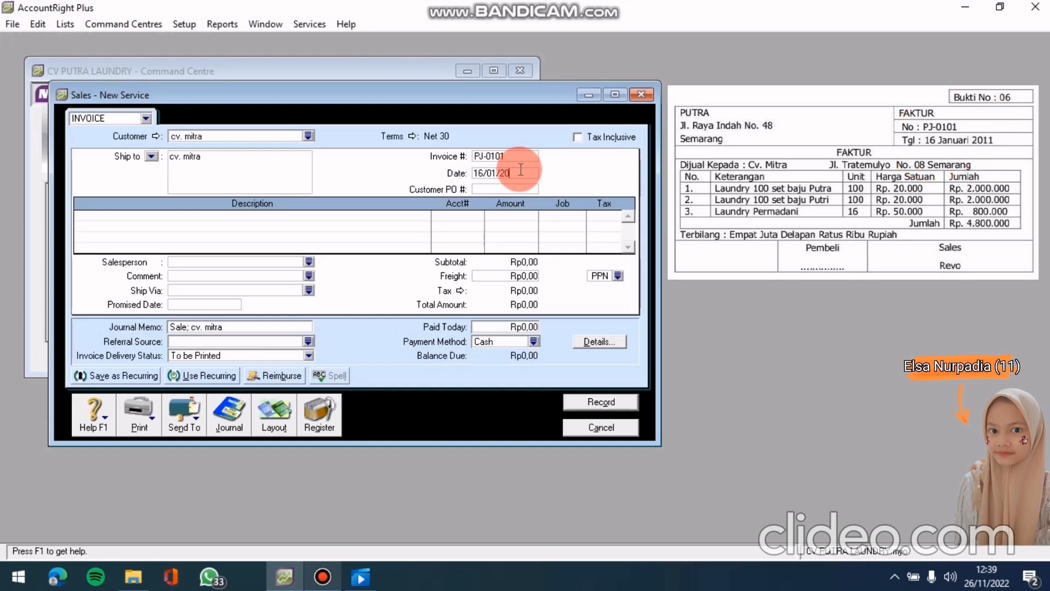
pyautogui.write('11')
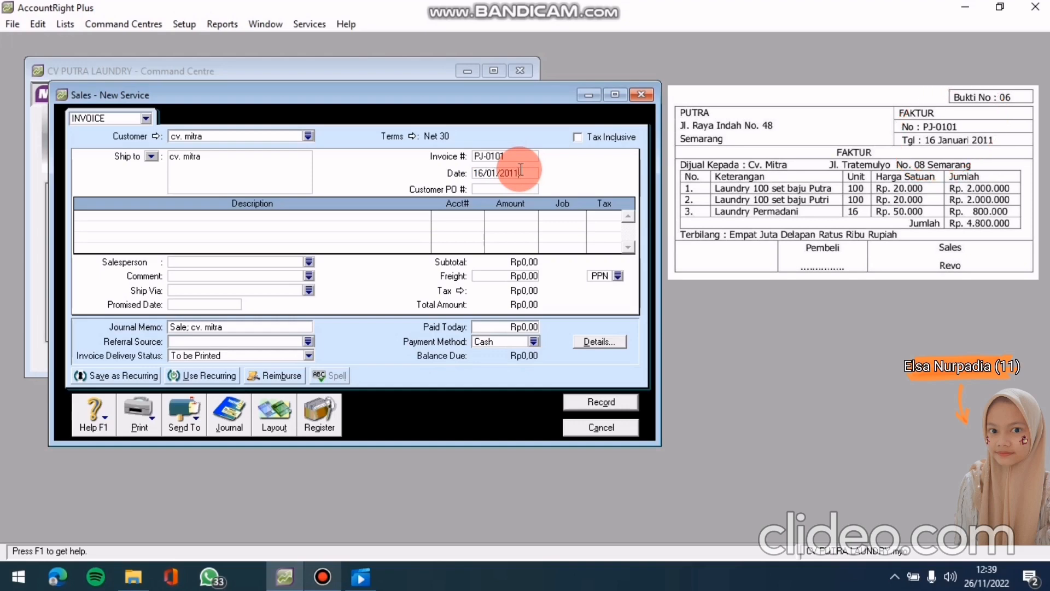
# Add first line 'LAUNDRY 100 SET BAJU PUTRA' charged to account 4-1000
pyautogui.click(345, 215)
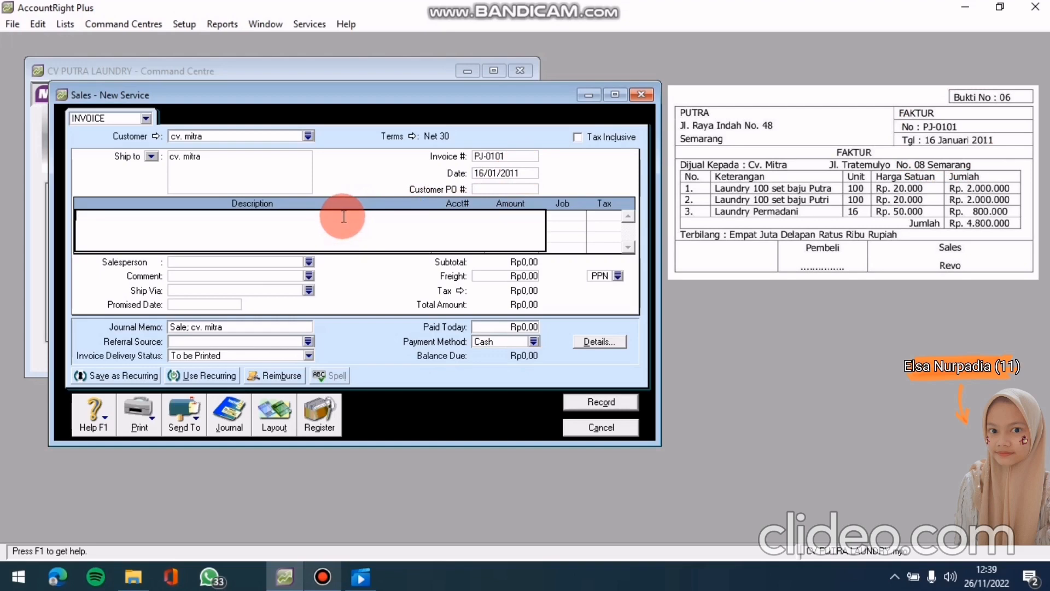
pyautogui.write('LAUNDRY 100 SET BAJU PUTRA')
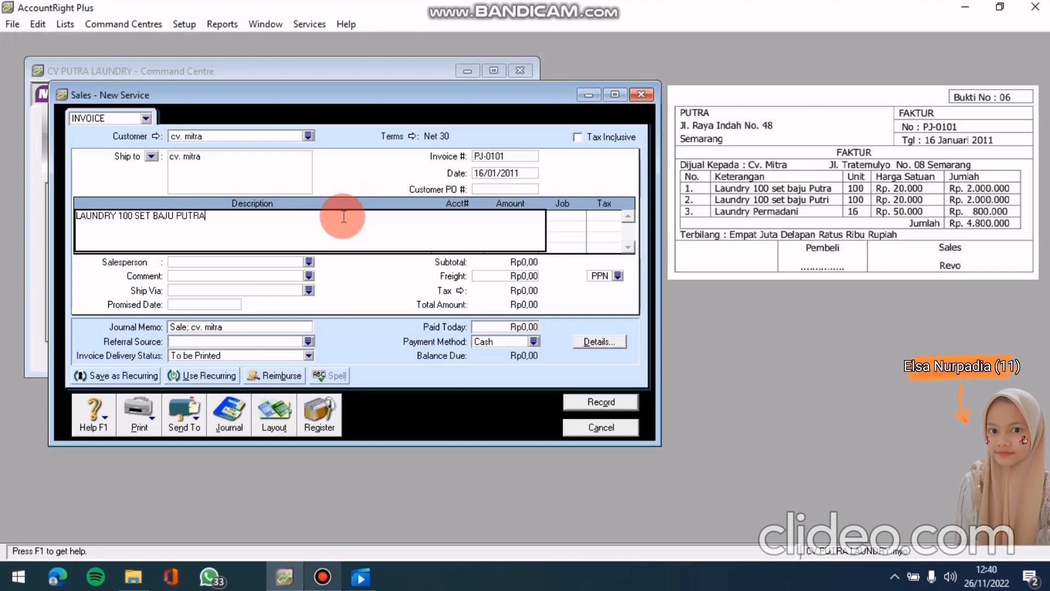
pyautogui.click(533, 173)
pyautogui.click(472, 214)
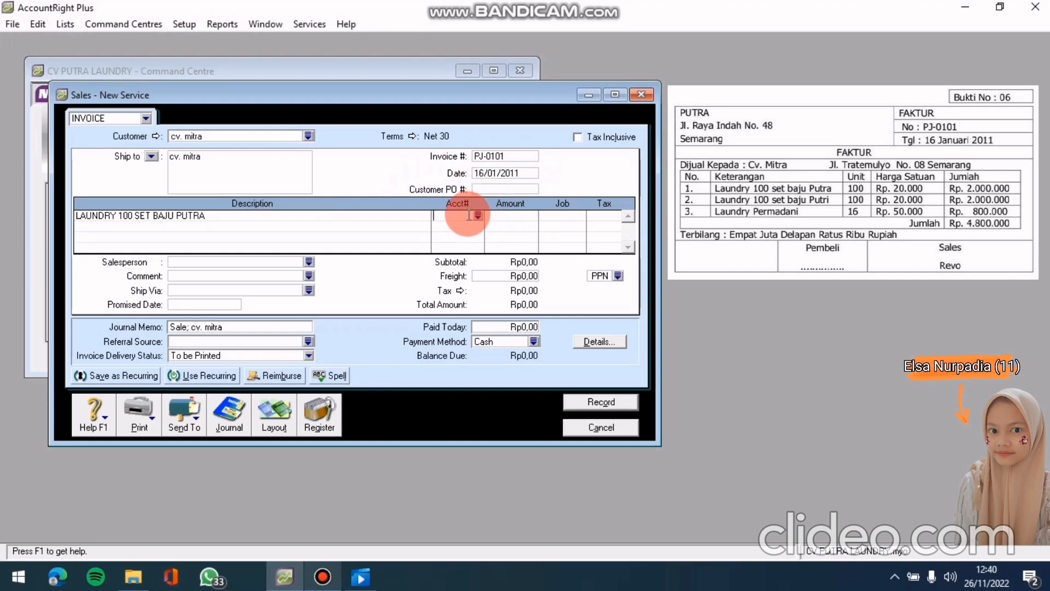
pyautogui.click(478, 214)
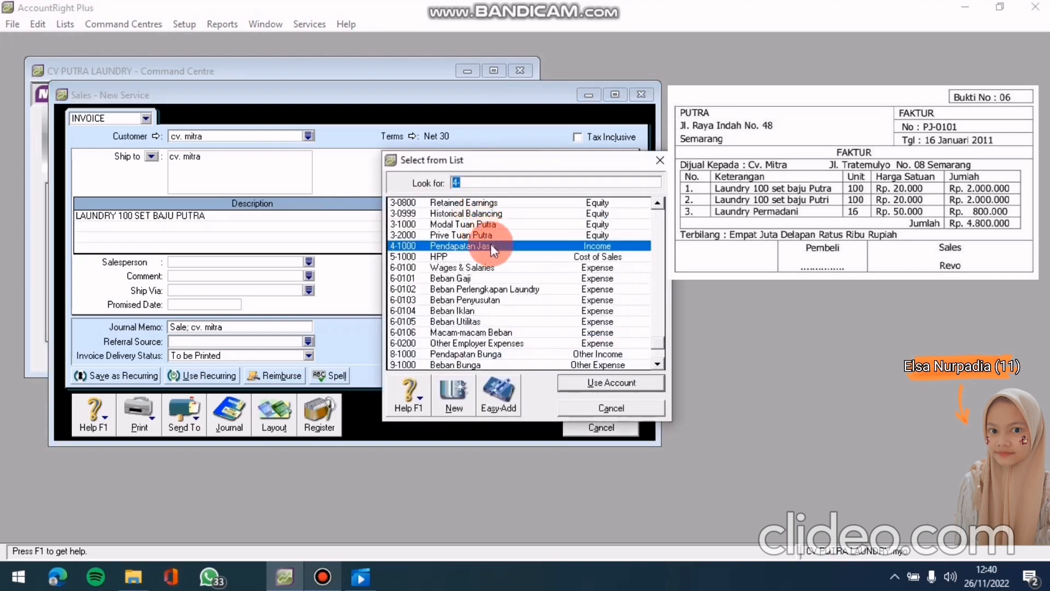
pyautogui.click(576, 384)
# Enter Rp2.000.000 on the first line and type second line 'LAUNDRY 100 SET BAJU PUTRI'
pyautogui.click(521, 219)
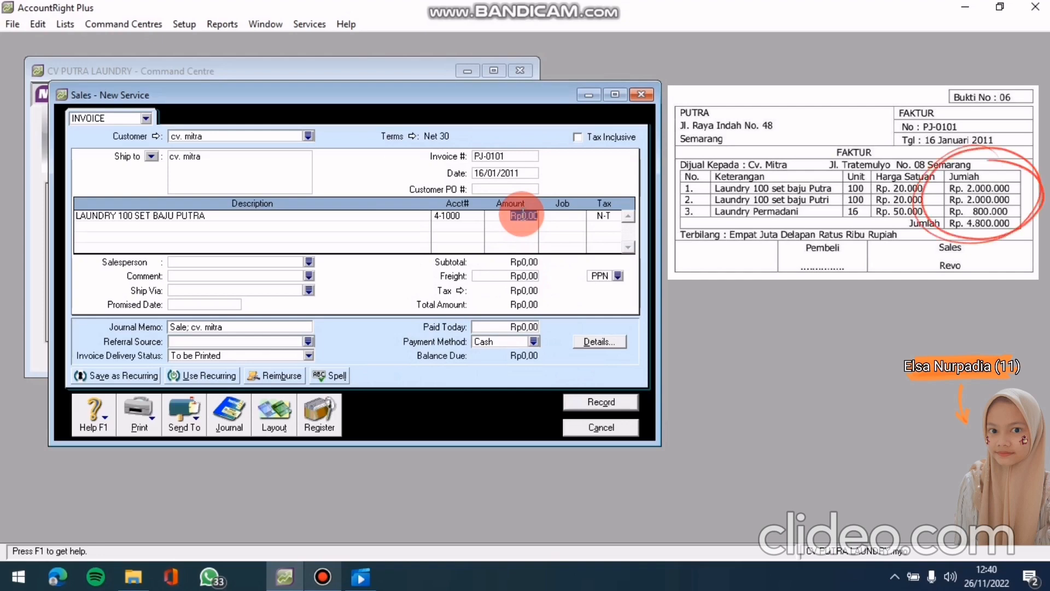
pyautogui.write('200')
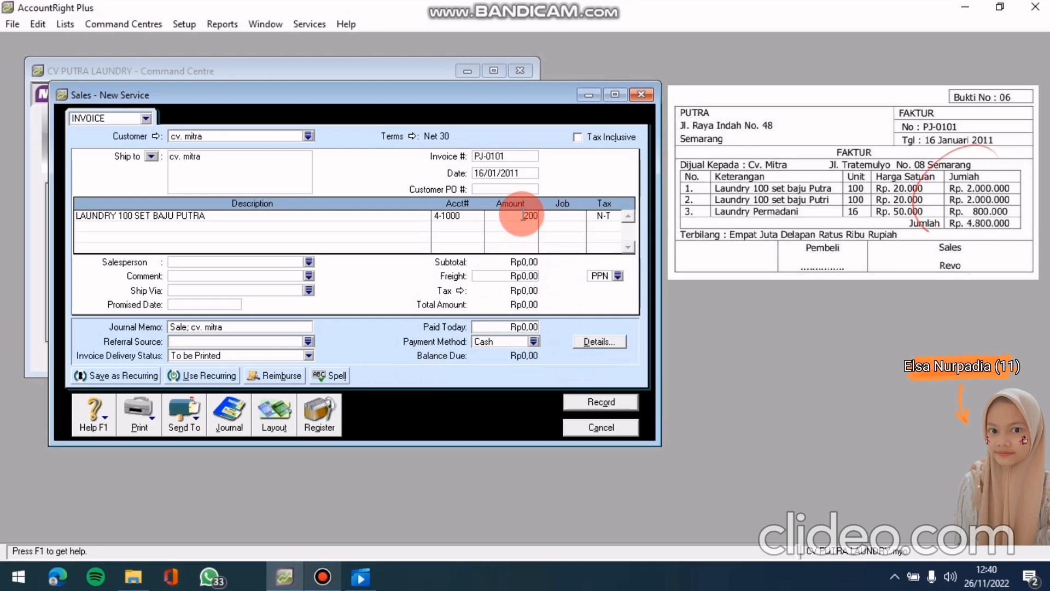
pyautogui.write('0000')
pyautogui.press('Tab')
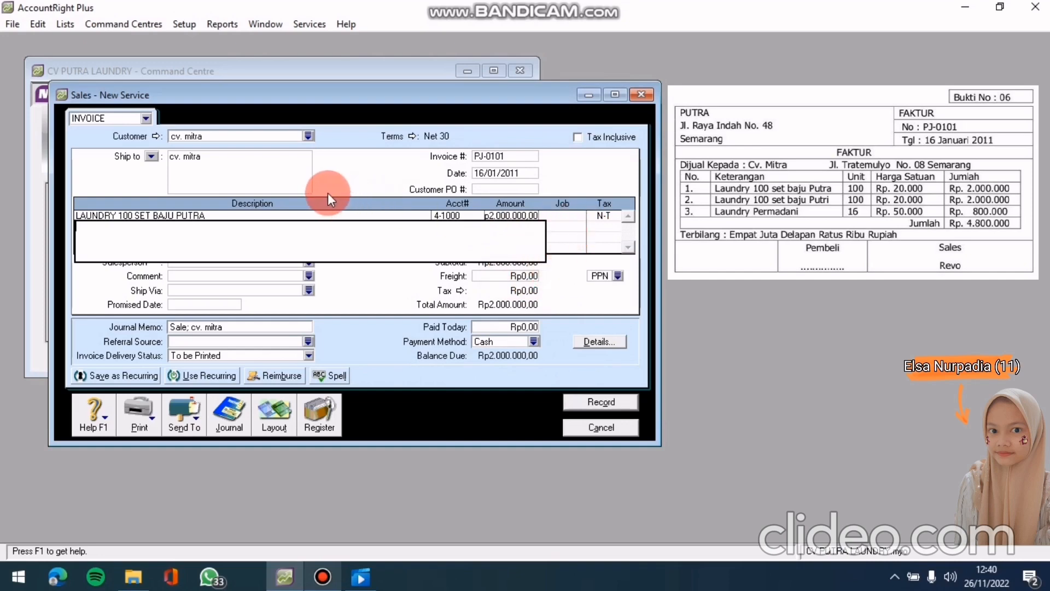
pyautogui.write('LAUNDRY 100 SET BAJU PU')
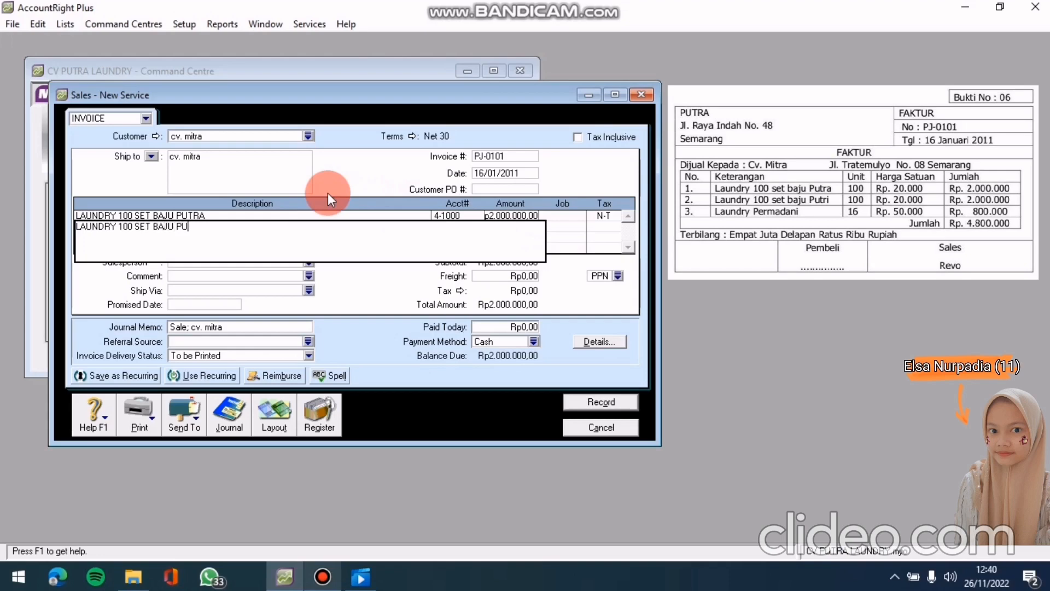
pyautogui.write('TRI')
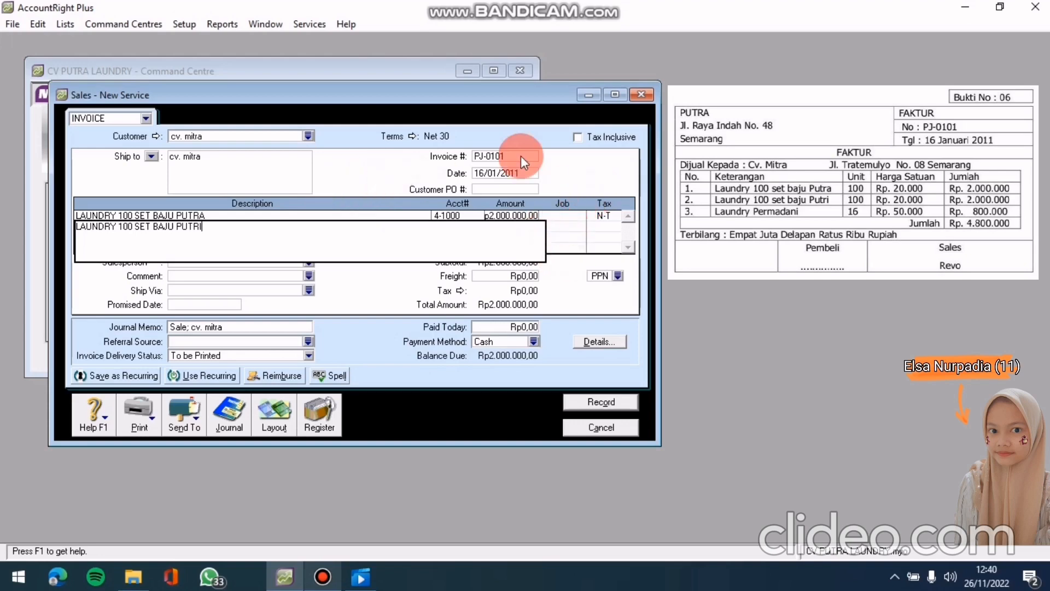
# Charge the BAJU PUTRI line to account 4-1000 at Rp2.000.000
pyautogui.click(507, 173)
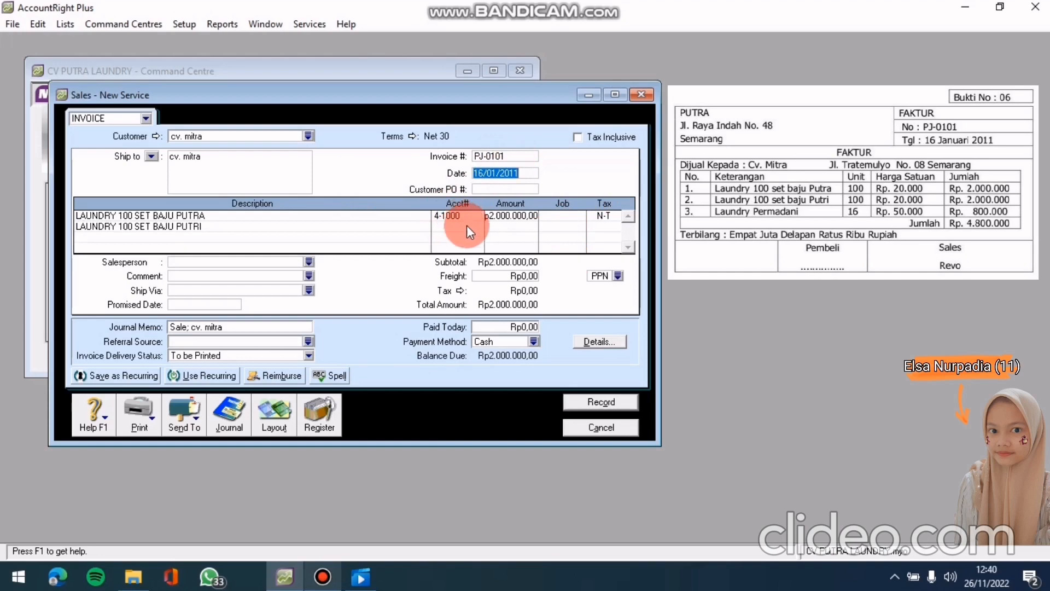
pyautogui.click(468, 226)
pyautogui.click(477, 227)
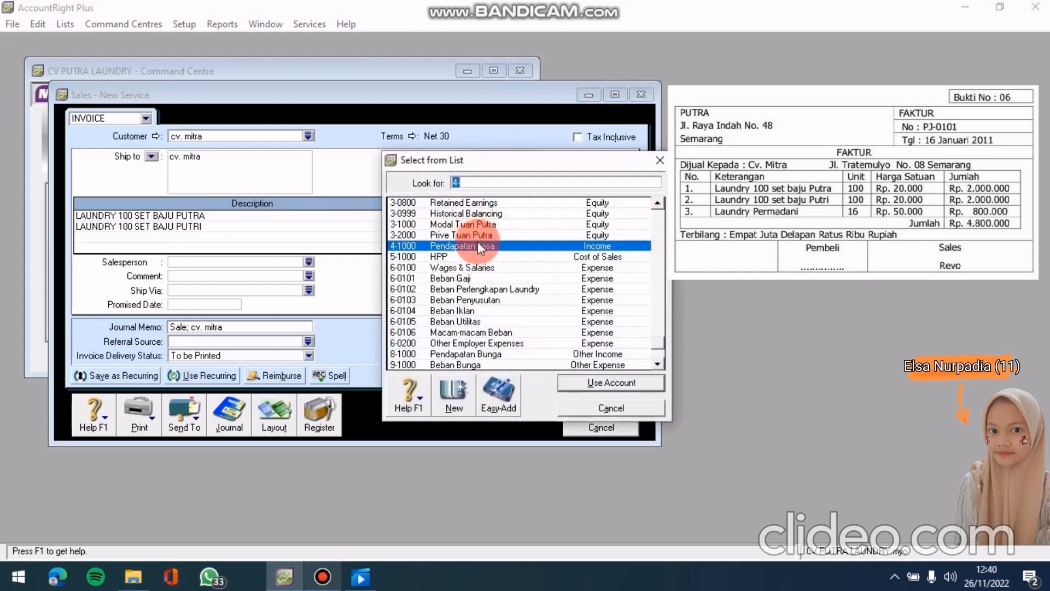
pyautogui.click(579, 385)
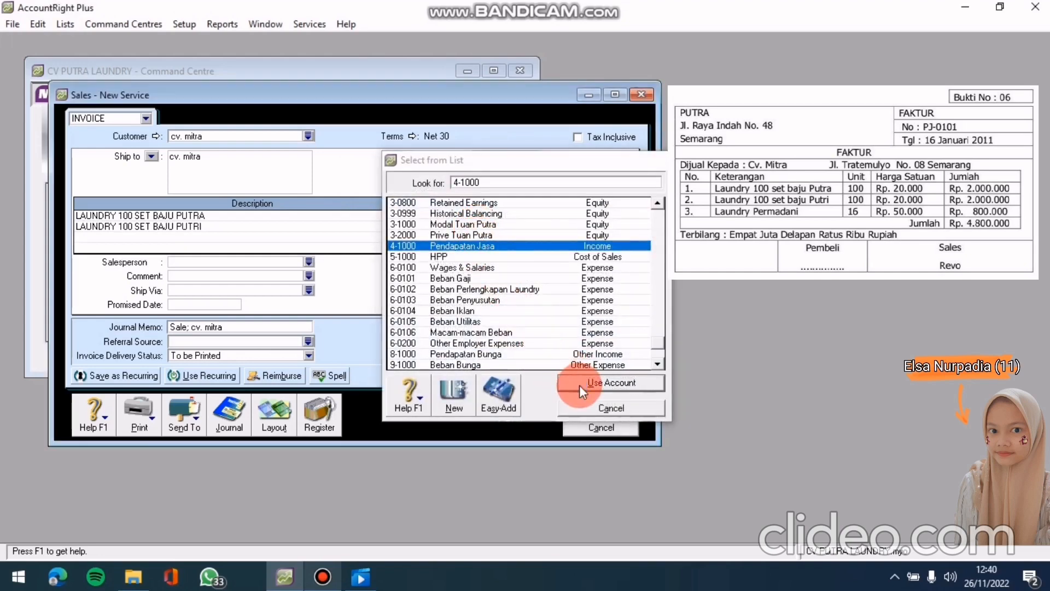
pyautogui.click(507, 218)
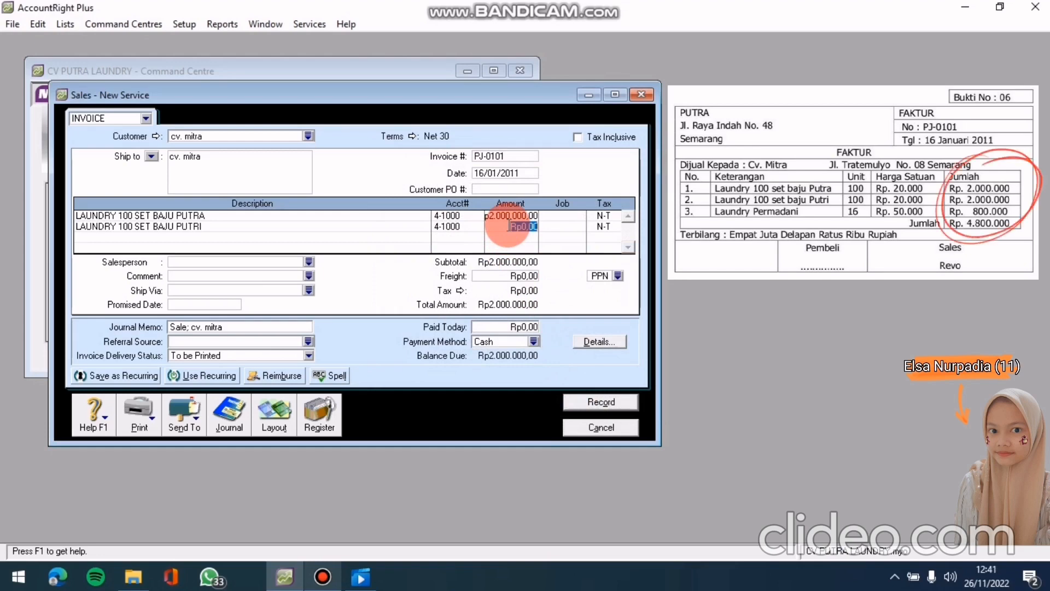
pyautogui.write('2000')
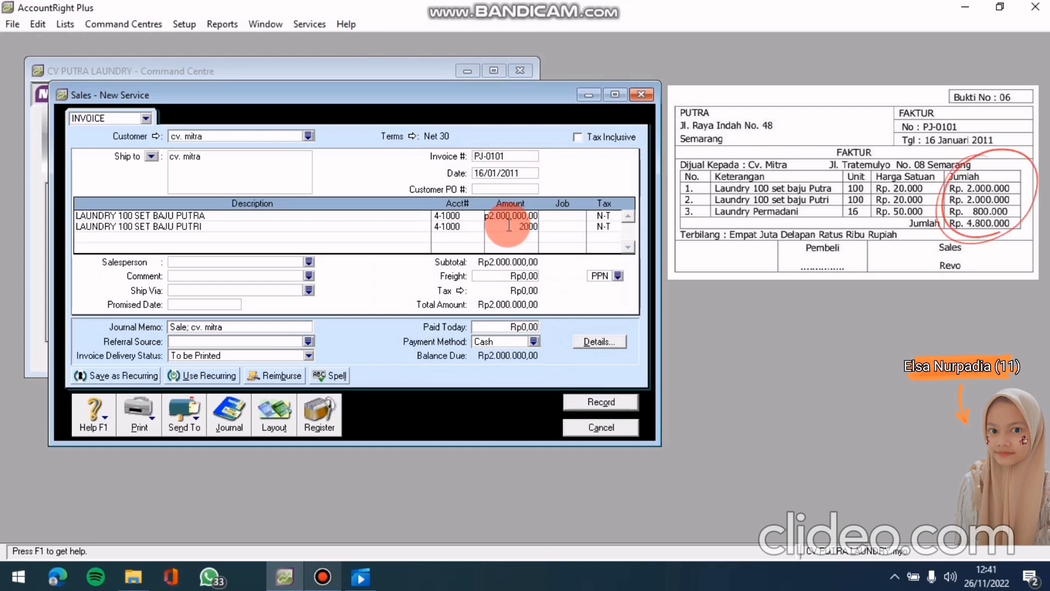
pyautogui.write('000')
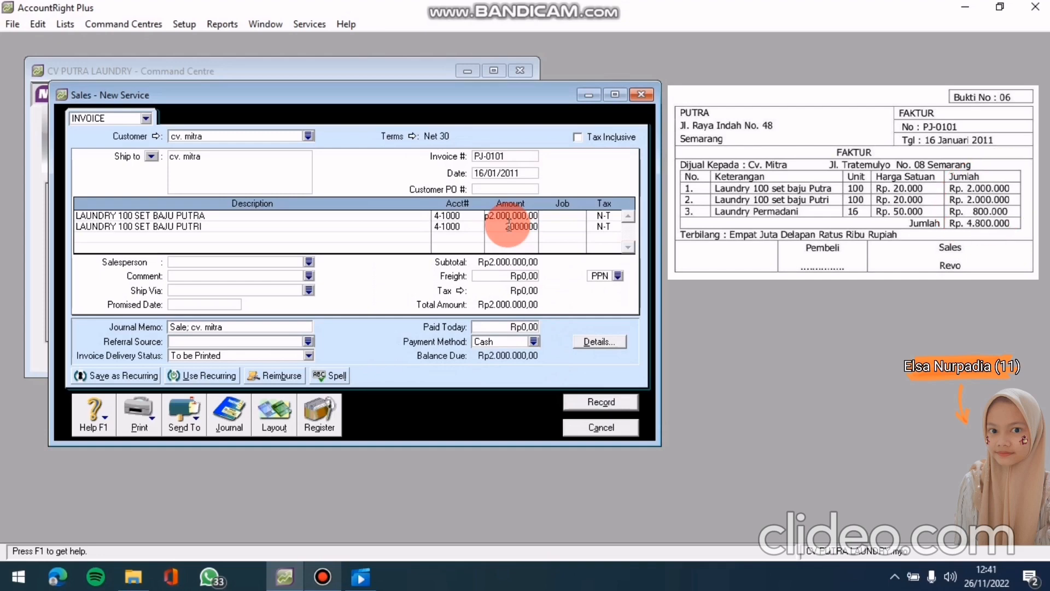
pyautogui.press('Return')
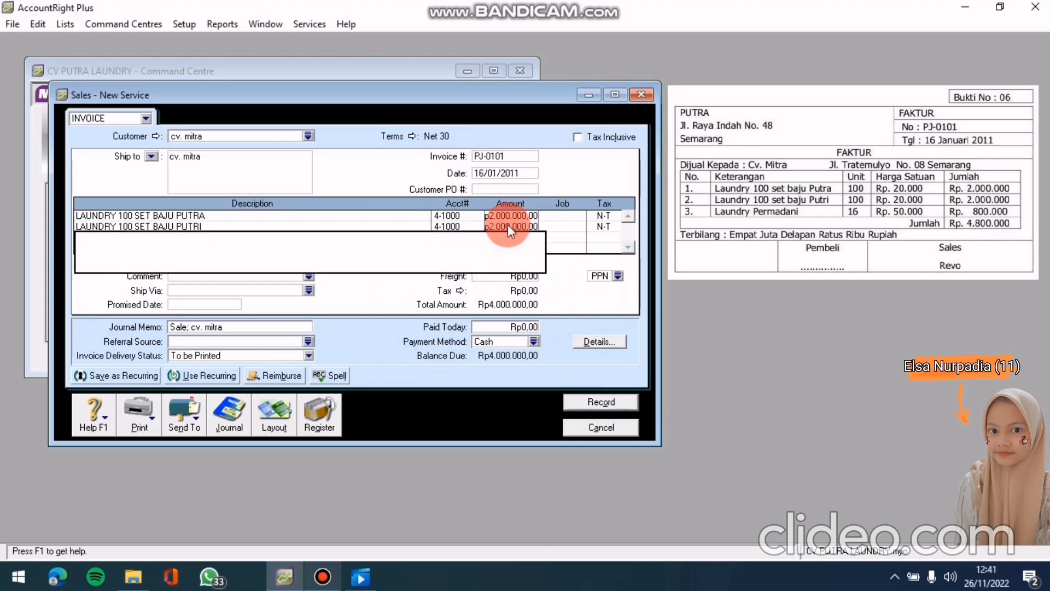
# Add line 'LAUNDRY PERMADANI' to account 4-1000 at Rp800.000
pyautogui.write('LAUNDRY PERMADANI')
pyautogui.click(503, 172)
pyautogui.click(459, 234)
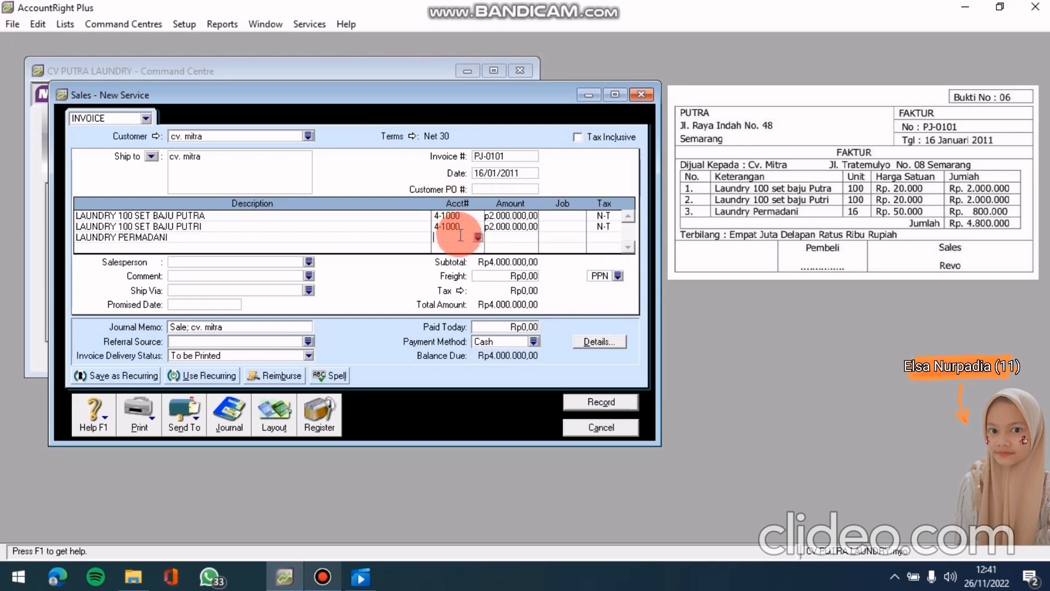
pyautogui.write('4-')
pyautogui.press('Tab')
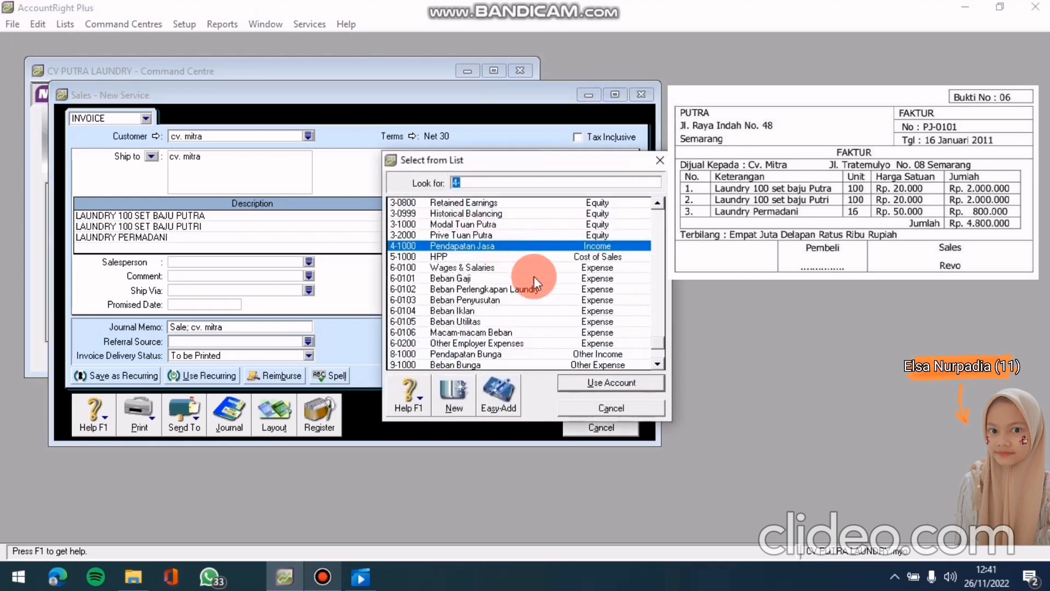
pyautogui.click(589, 382)
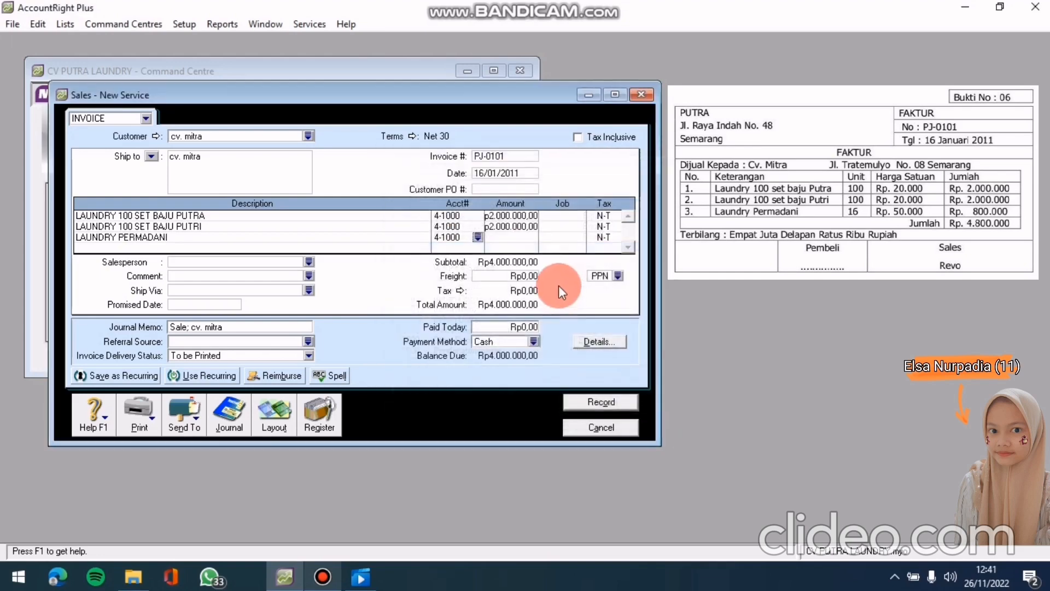
pyautogui.click(501, 237)
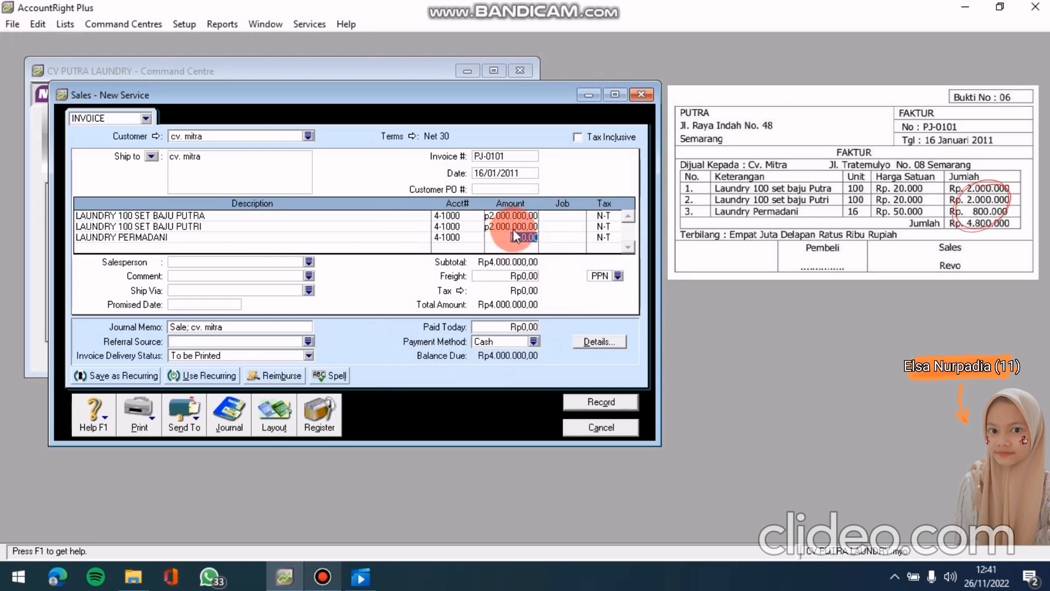
pyautogui.write('800000')
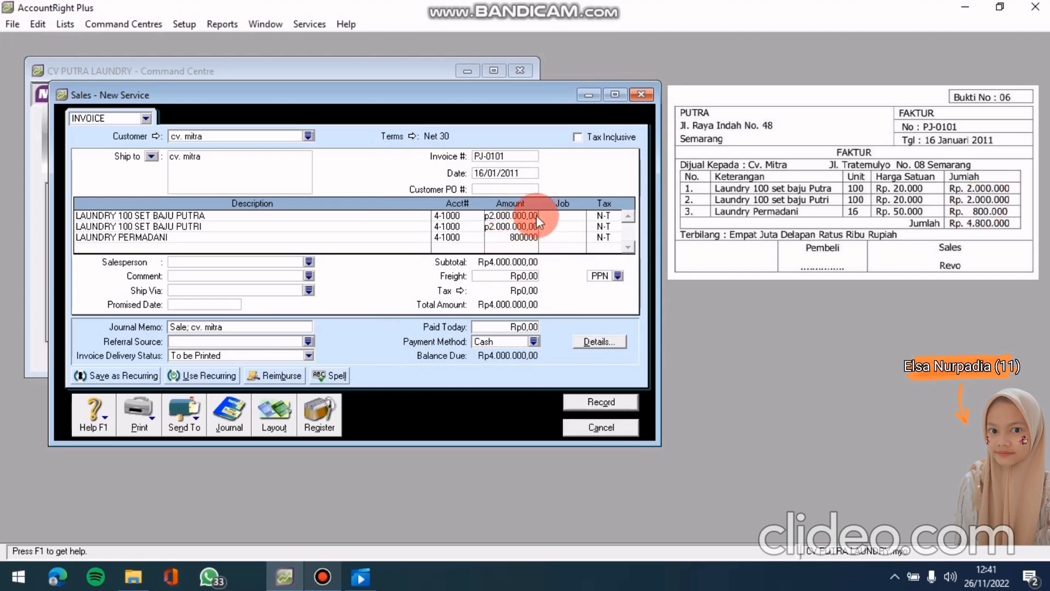
pyautogui.write('.000')
pyautogui.press('Tab')
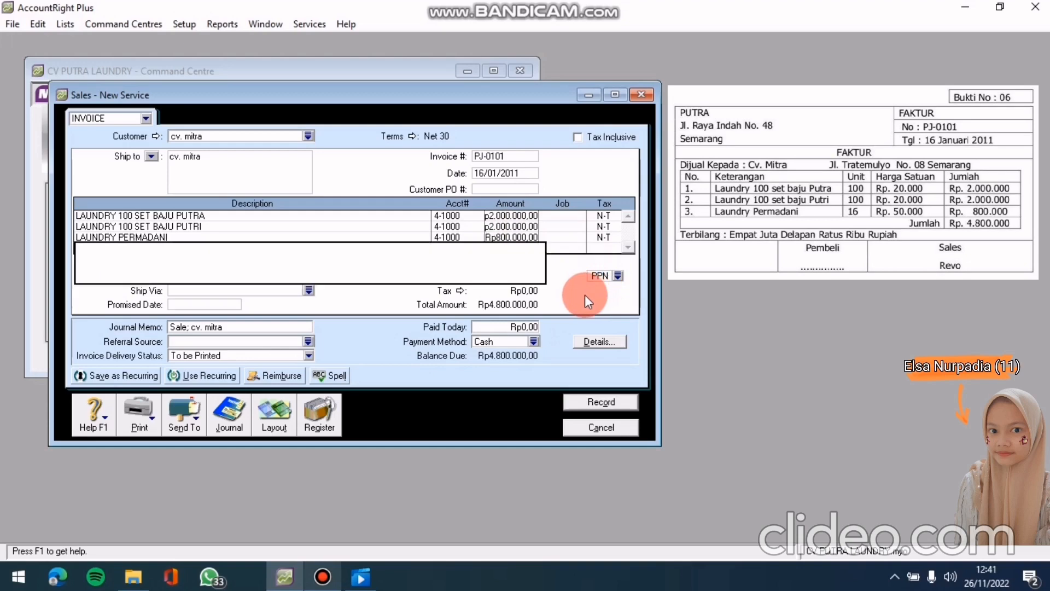
pyautogui.click(511, 173)
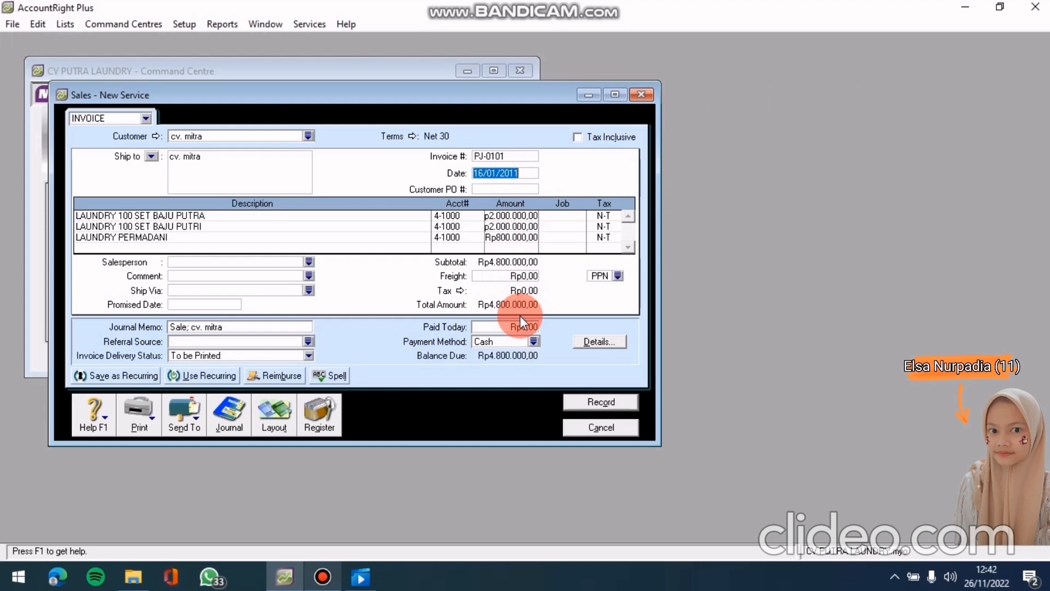
# Review the journal recap, record the Rp4.800.000 PJ-0101 invoice, and close the Sales window
pyautogui.hotkey('ctrl', 'r')
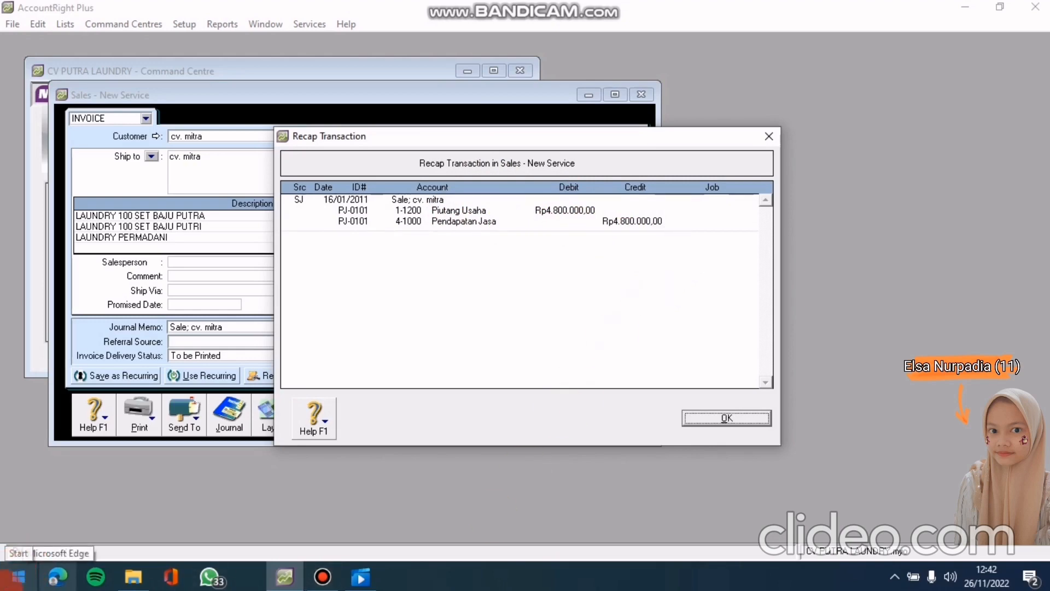
pyautogui.click(712, 421)
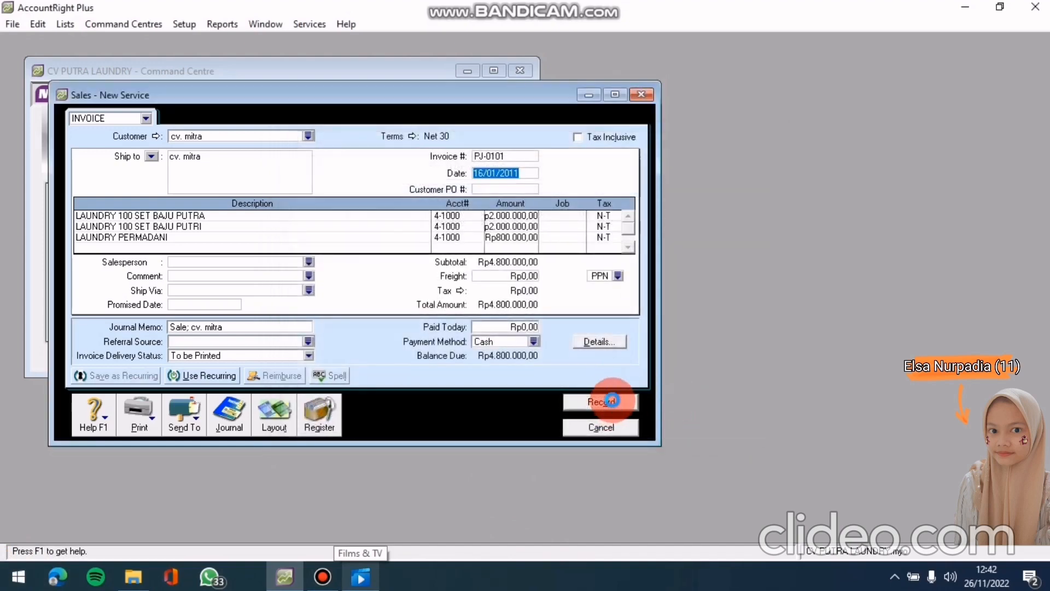
pyautogui.click(611, 400)
pyautogui.click(613, 429)
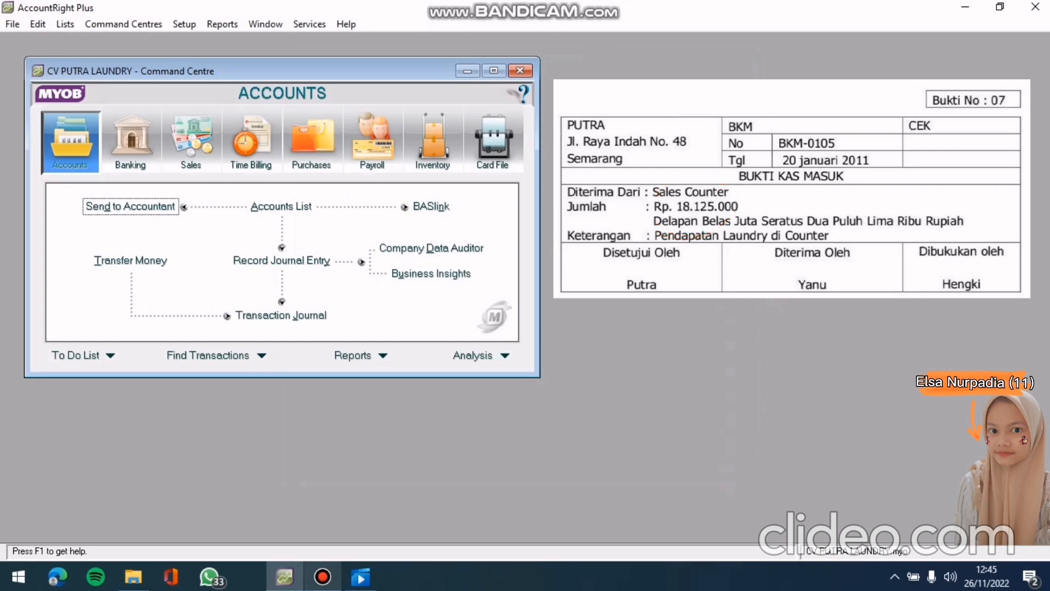
# Start a Receive Money entry depositing to 1-1102 Kas Di Bank
pyautogui.click(130, 141)
pyautogui.click(173, 205)
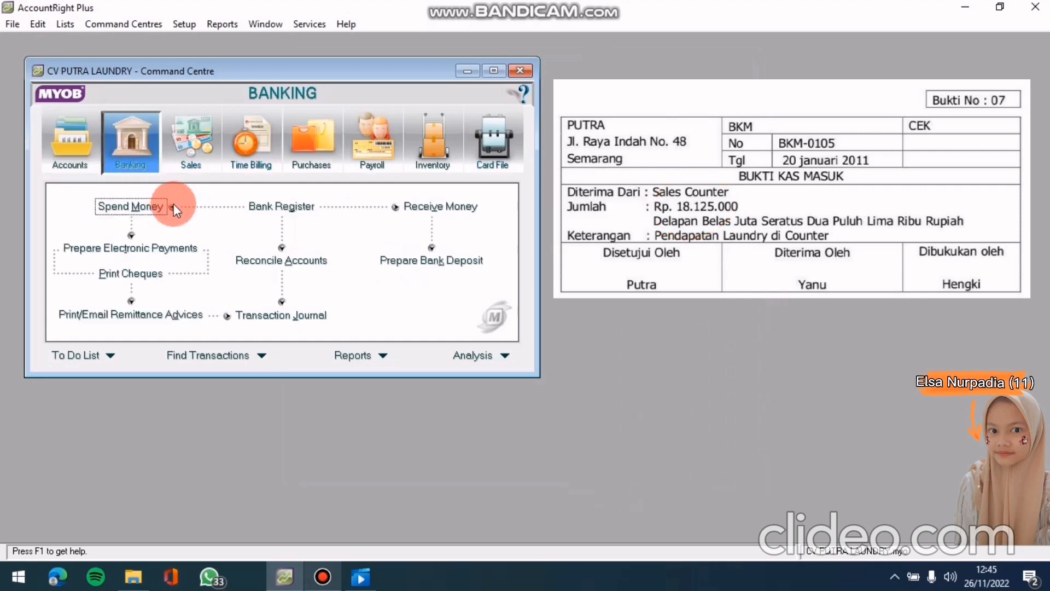
pyautogui.click(411, 211)
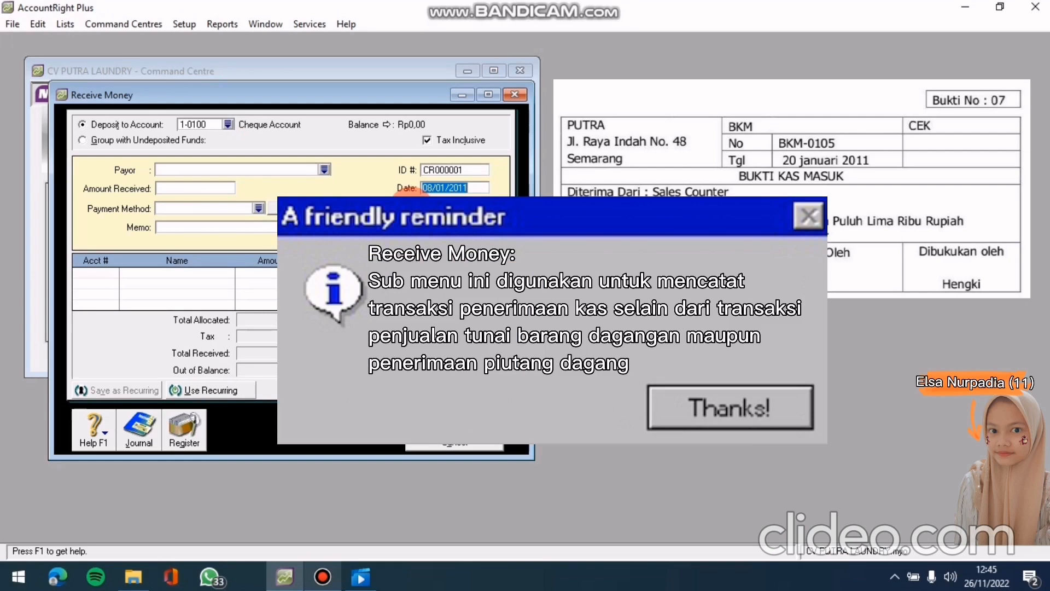
pyautogui.click(228, 124)
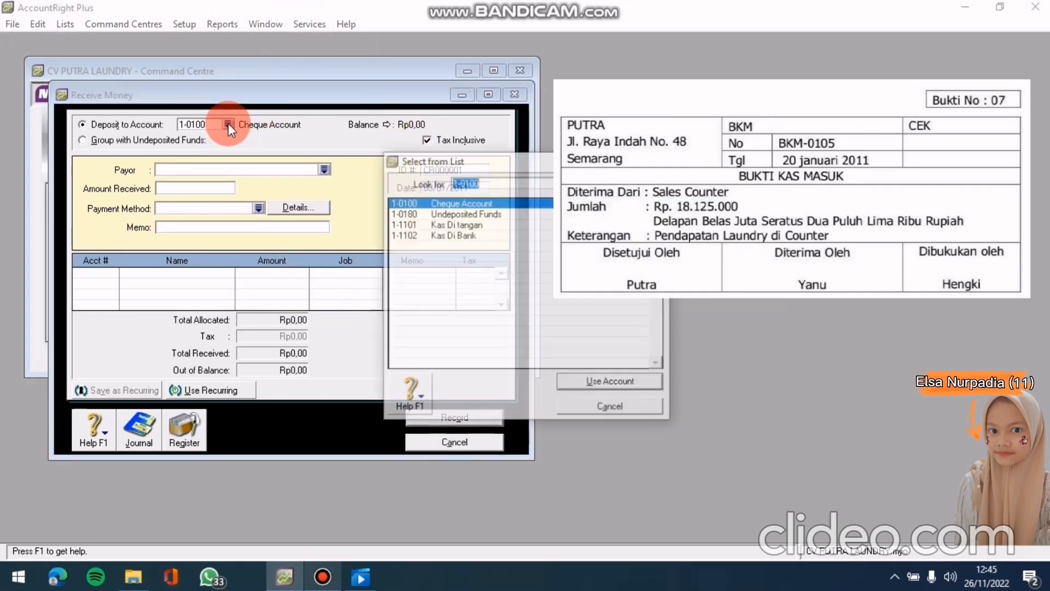
pyautogui.click(484, 236)
pyautogui.click(573, 385)
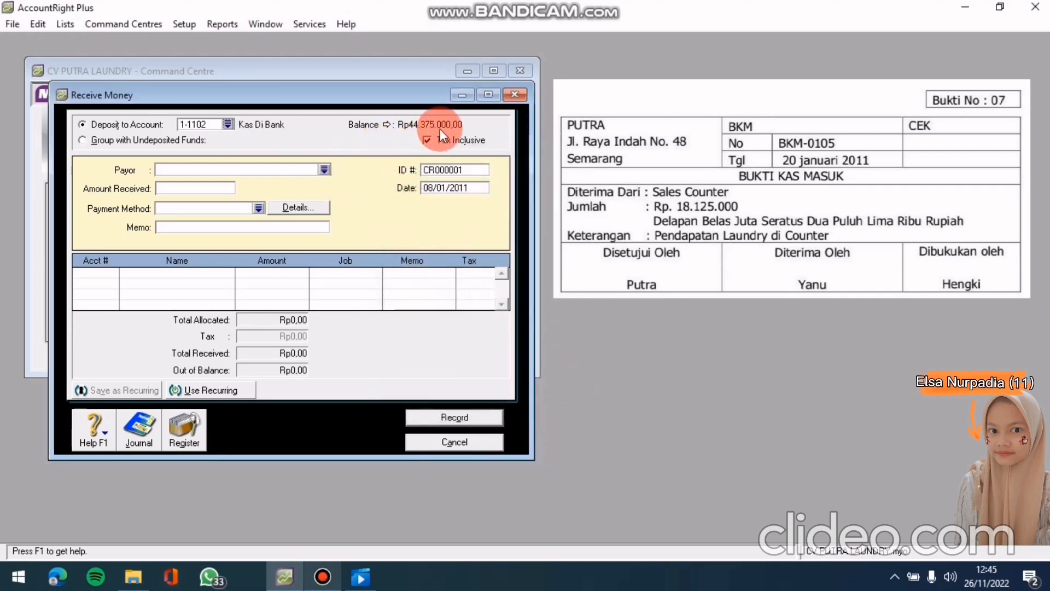
# Turn off tax-inclusive and set the payor to Sales Counter
pyautogui.click(428, 140)
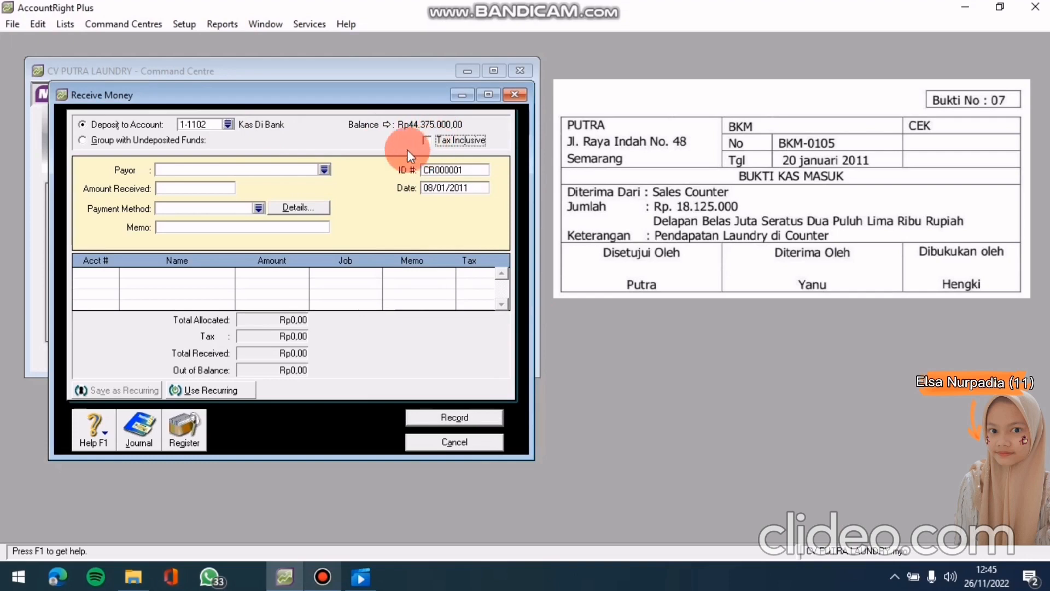
pyautogui.click(322, 170)
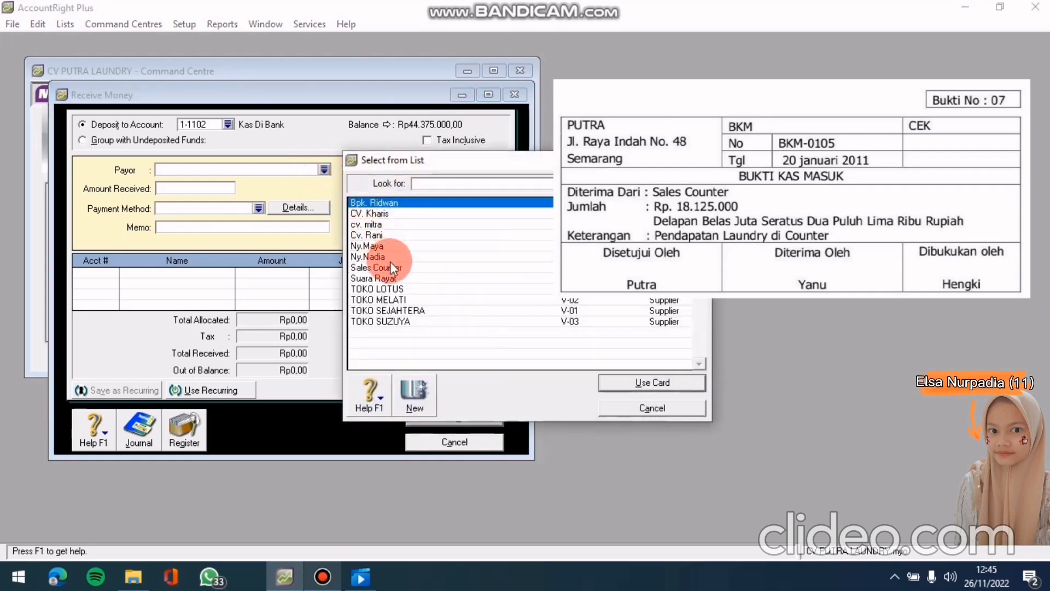
pyautogui.click(402, 267)
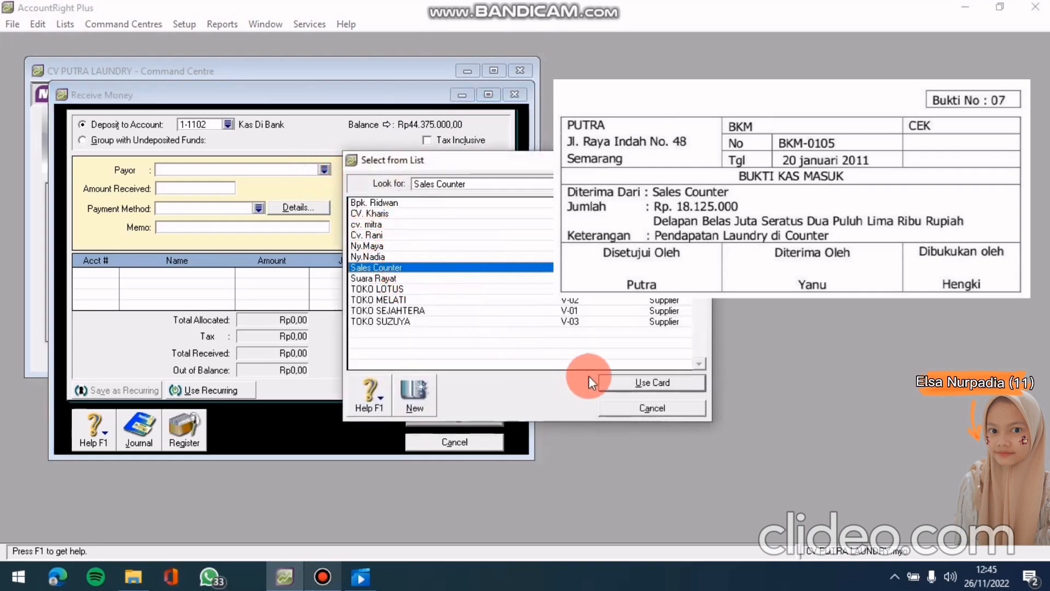
pyautogui.click(623, 383)
pyautogui.click(224, 188)
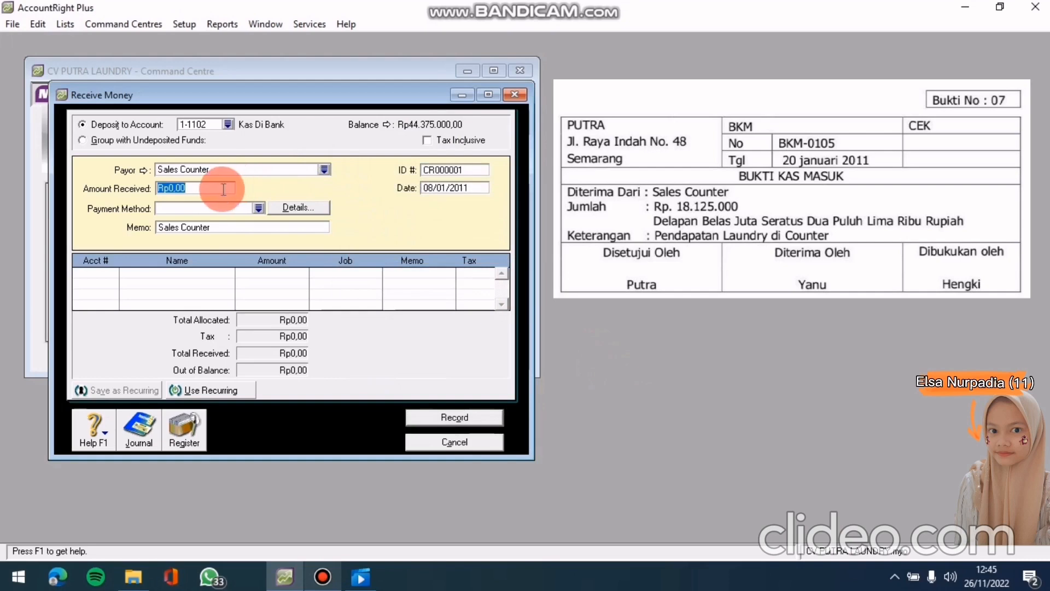
# Enter Rp18.125.000 received, memo 'PENDAPATAN LAUNDRY DI COUNTER', ID BKM-0105, date 20/01/2011
pyautogui.write('18125000')
pyautogui.press('Tab')
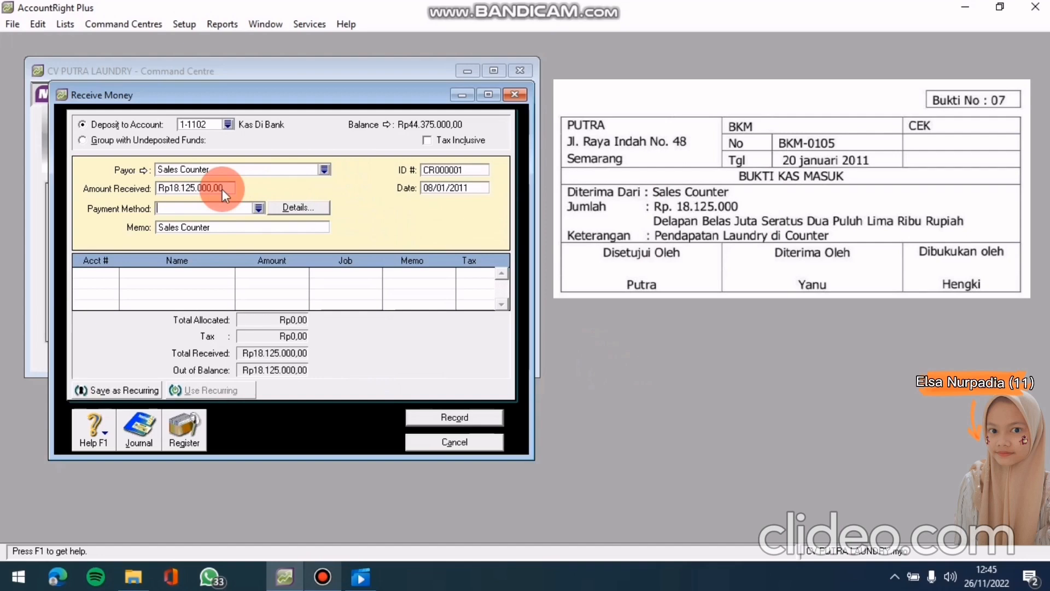
pyautogui.click(227, 230)
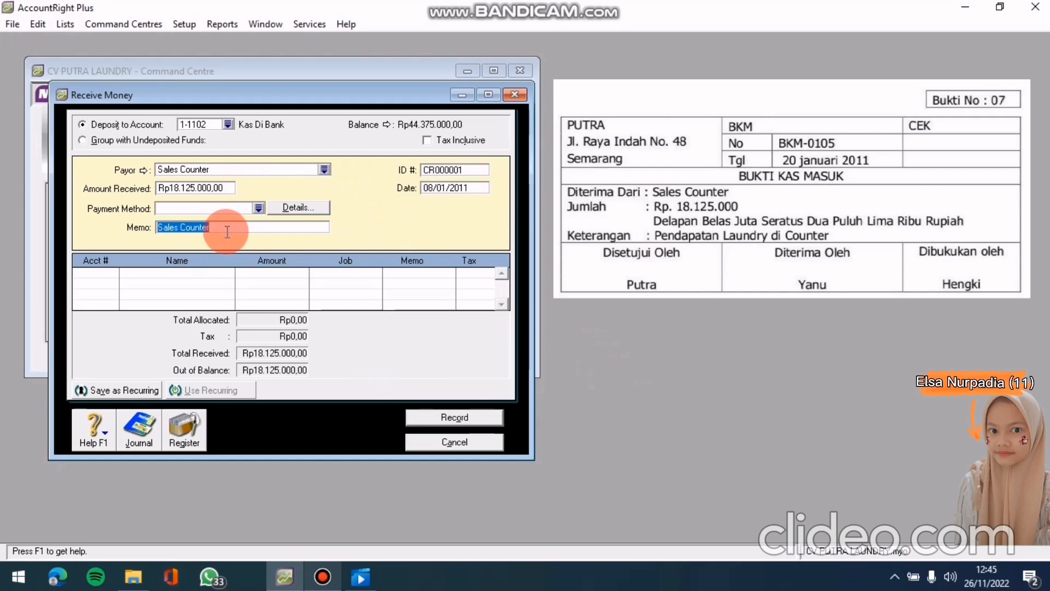
pyautogui.write('PENDAPATAN LAUND')
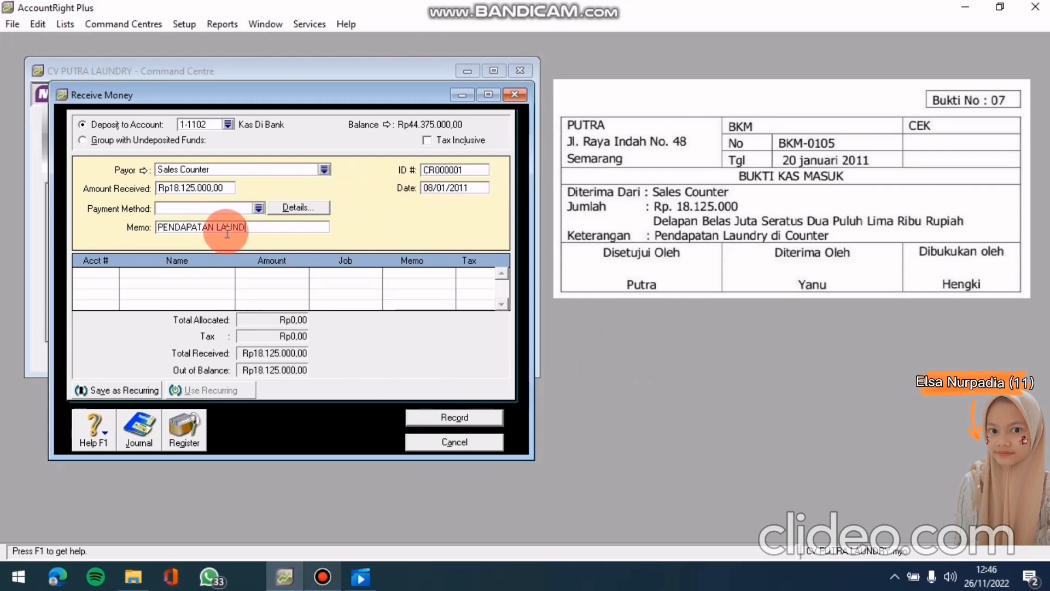
pyautogui.write('RY DI COUNTER')
pyautogui.click(442, 170)
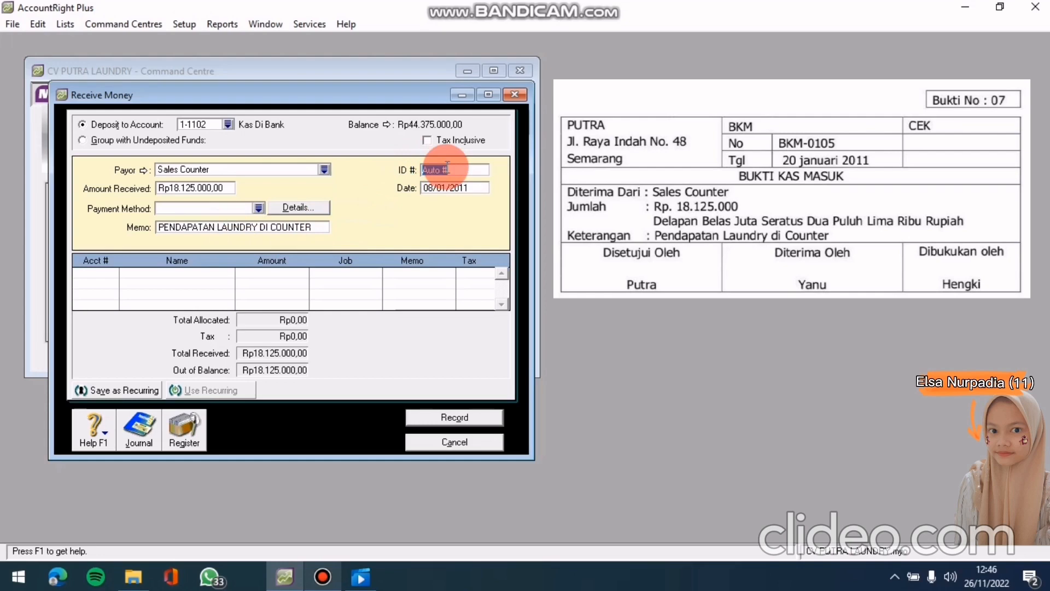
pyautogui.write('BKM-0105')
pyautogui.click(468, 187)
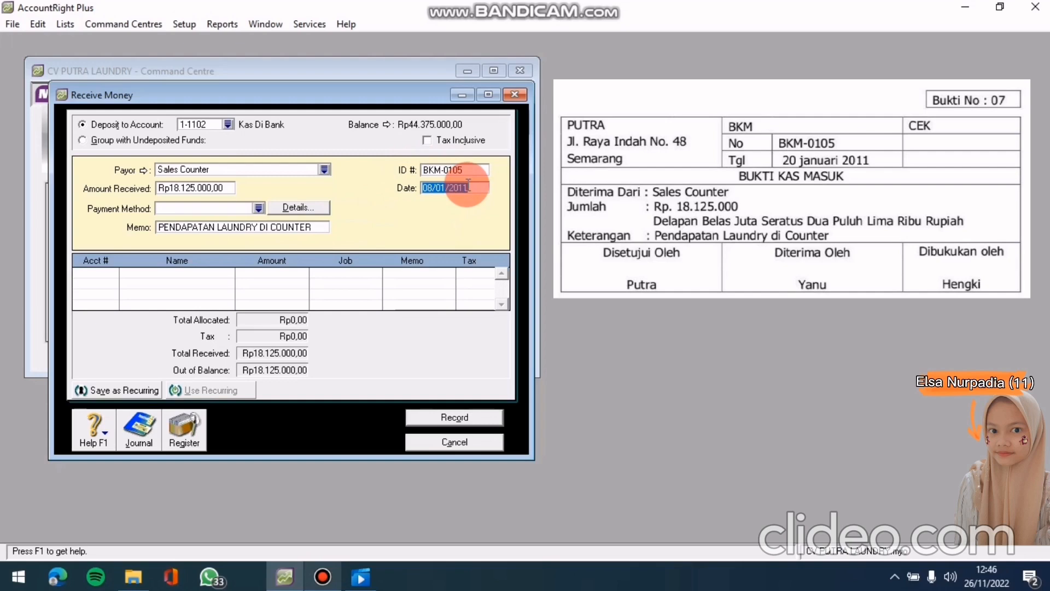
pyautogui.write('20/01/2011')
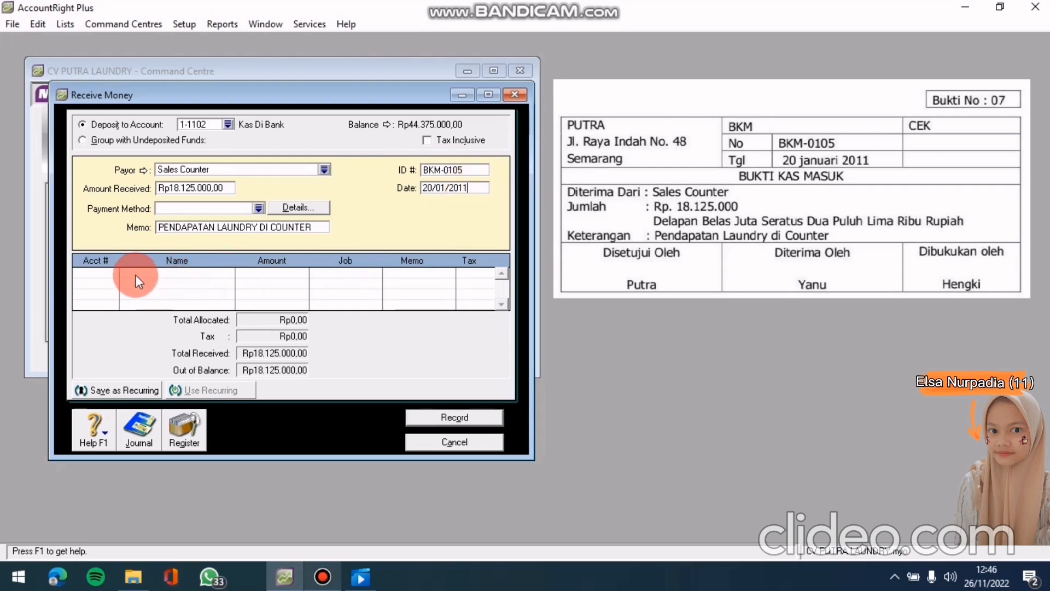
# Allocate the receipt to account 4-1000 Pendapatan Jasa
pyautogui.click(106, 273)
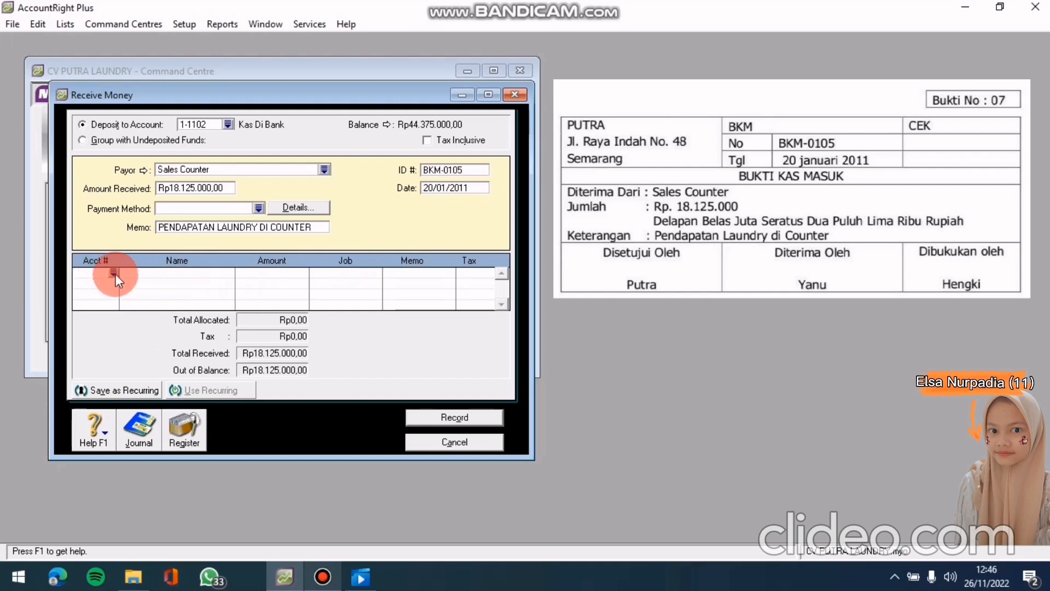
pyautogui.write('4')
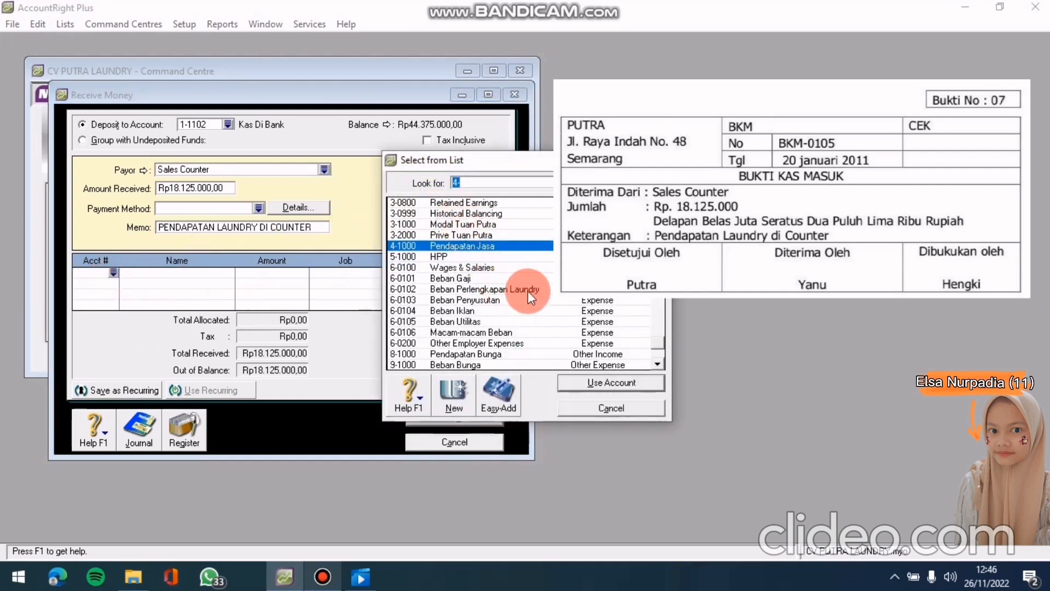
pyautogui.click(577, 383)
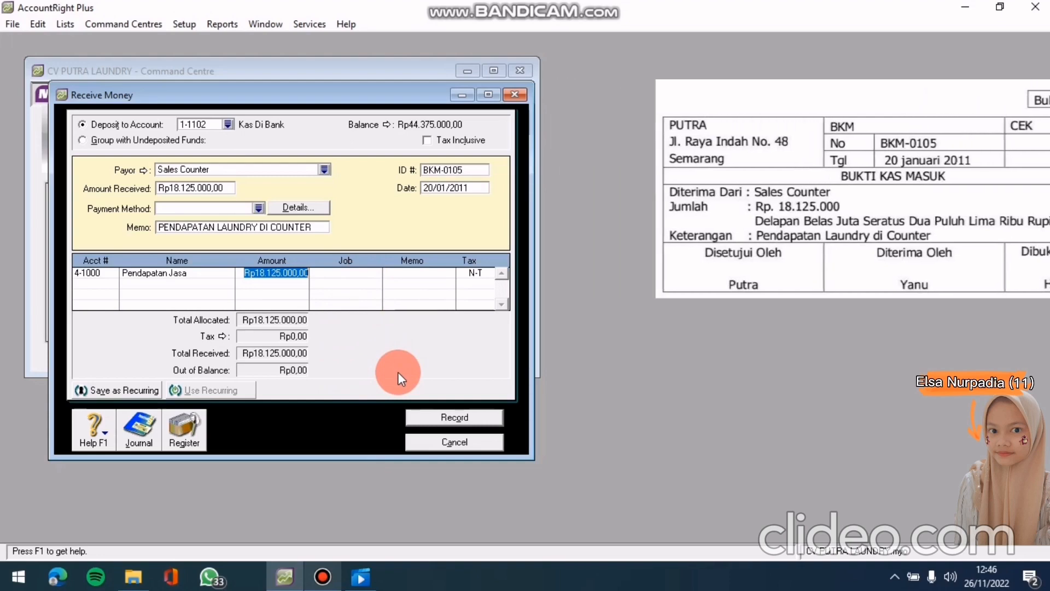
# Review the recap, record receipt BKM-0105, and close the Receive Money window
pyautogui.hotkey('ctrl', 'r')
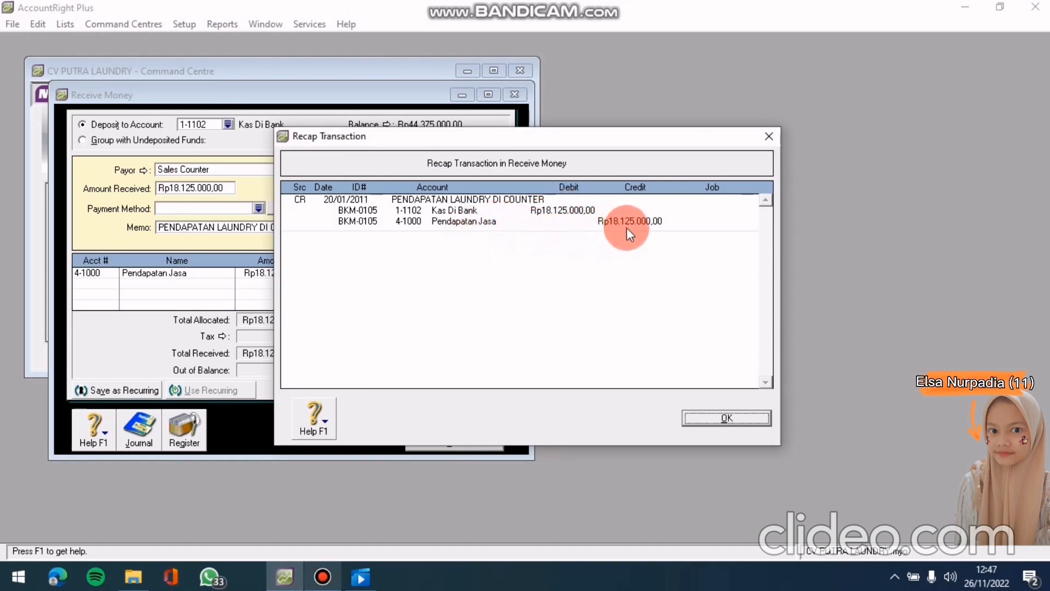
pyautogui.click(686, 416)
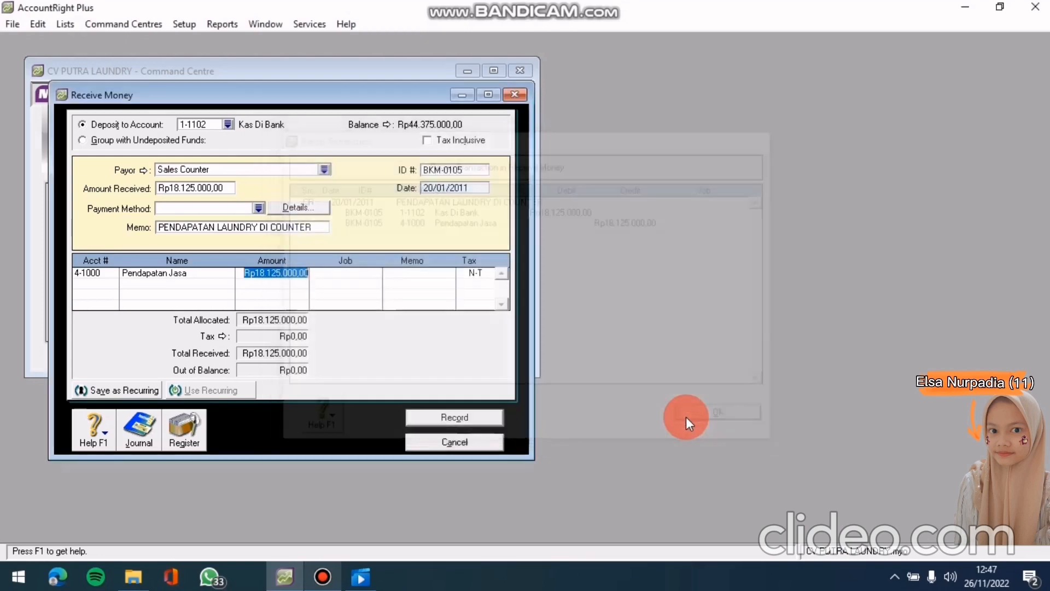
pyautogui.click(496, 418)
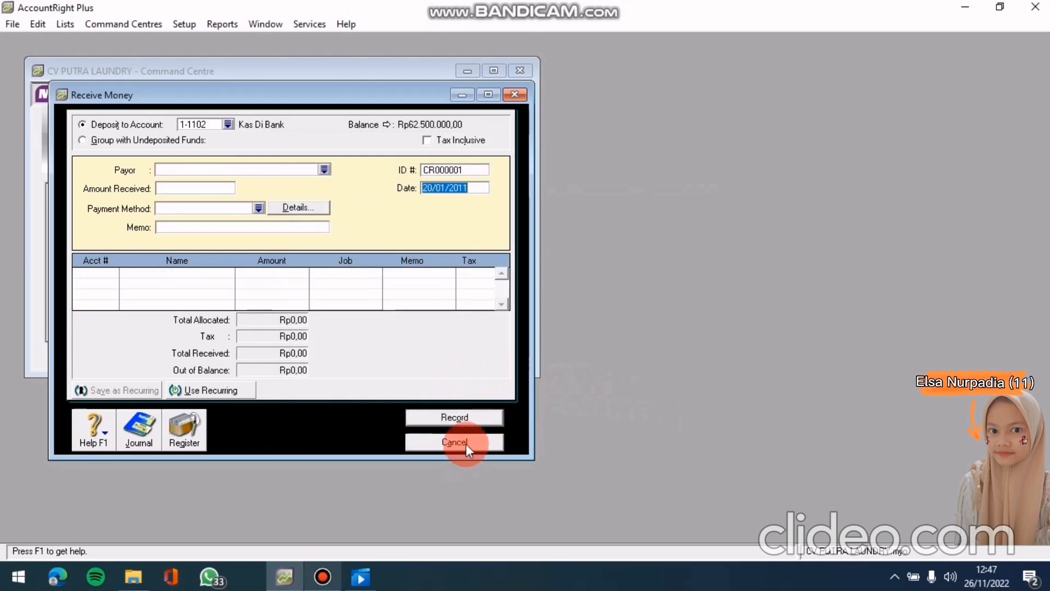
pyautogui.click(465, 444)
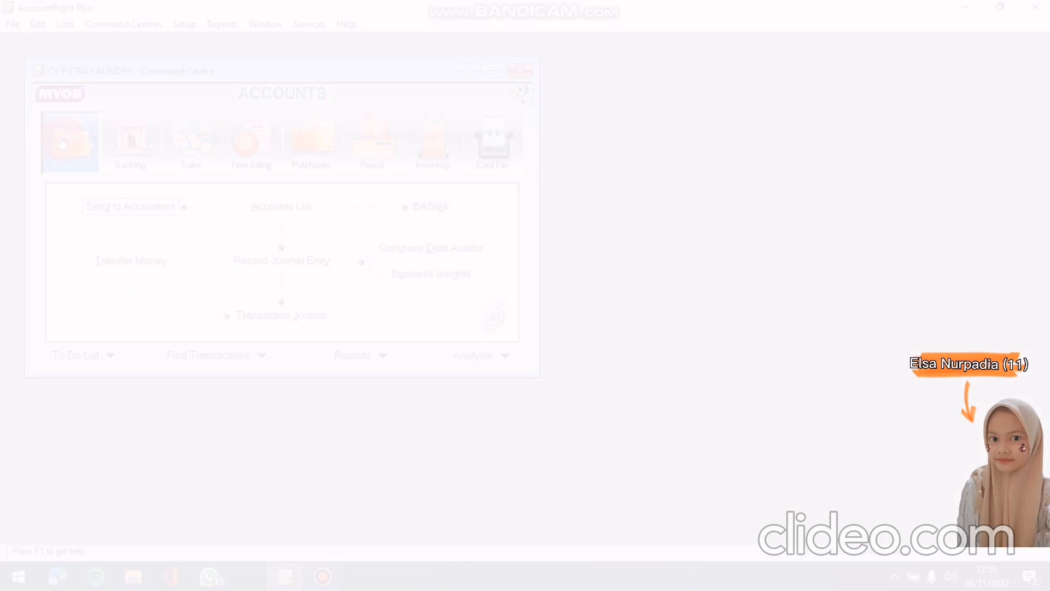
# Display the Sales area of the Command Centre
pyautogui.click(61, 143)
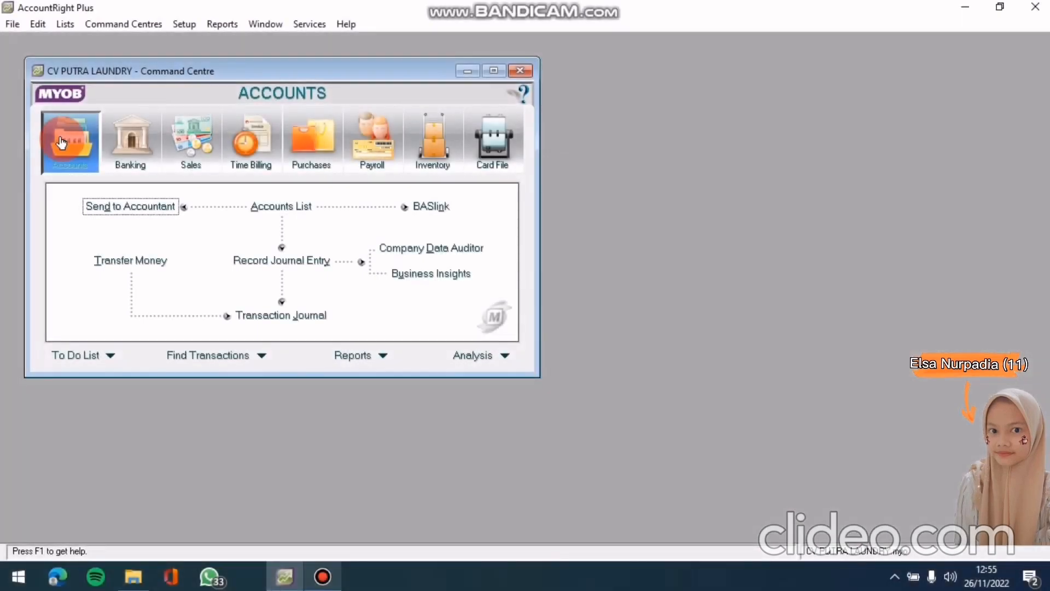
pyautogui.click(71, 140)
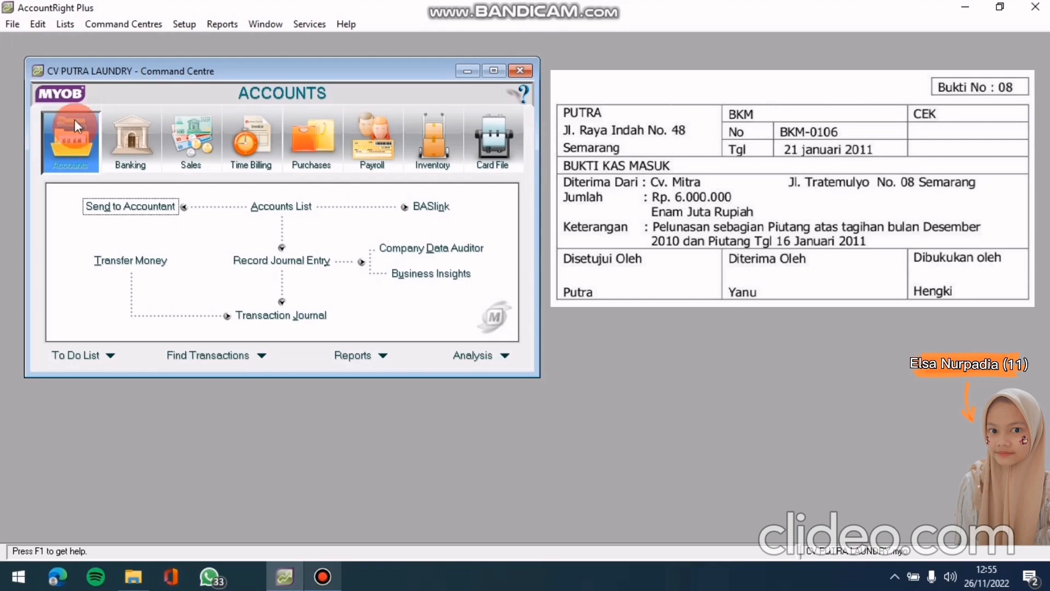
pyautogui.click(188, 155)
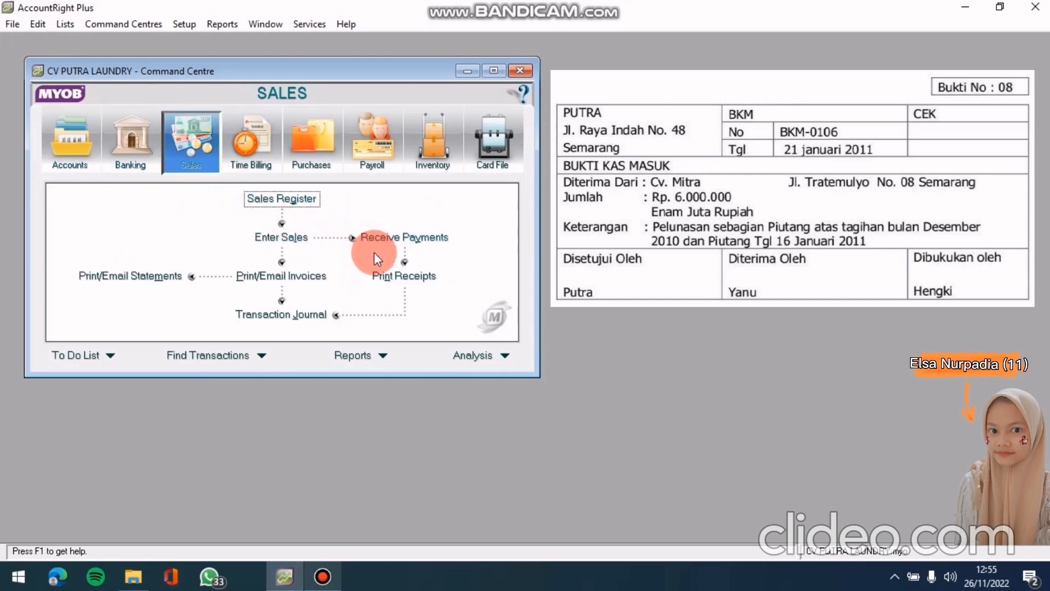
# Start a Receive Payments entry for customer cv. mitra
pyautogui.click(376, 237)
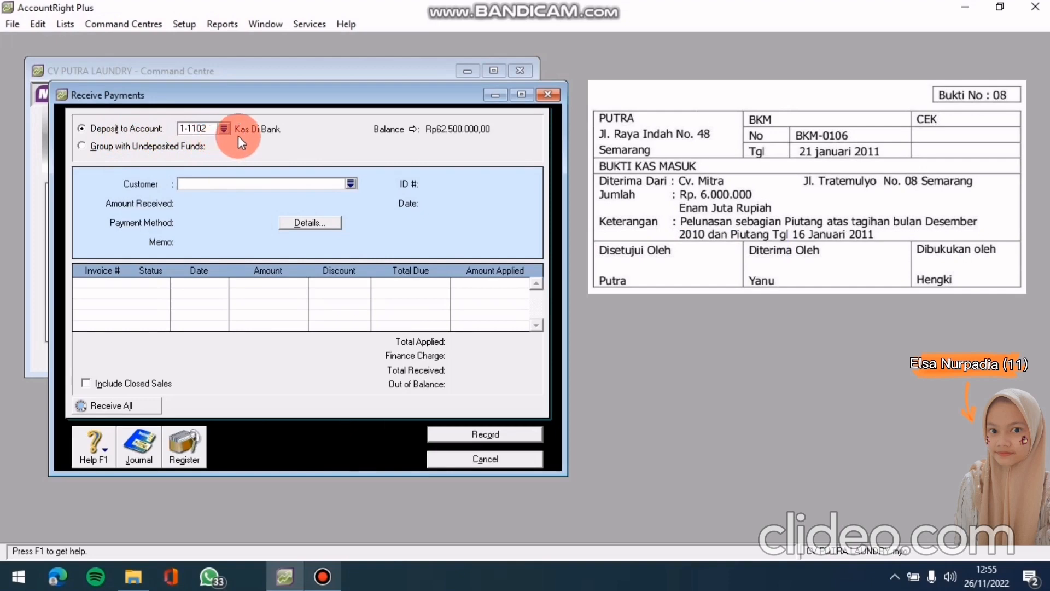
pyautogui.click(352, 183)
pyautogui.click(374, 224)
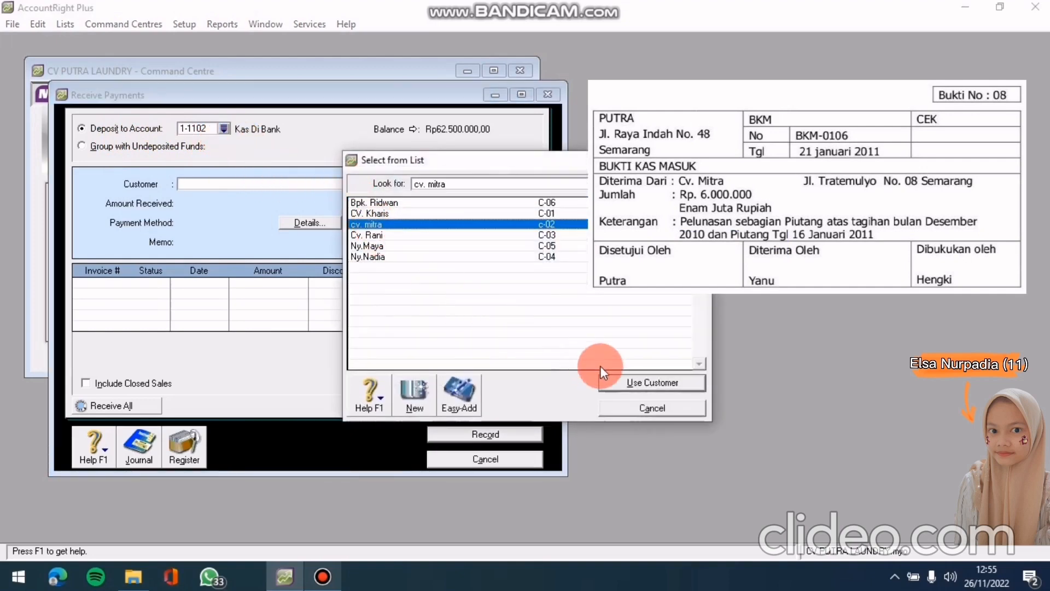
pyautogui.click(629, 381)
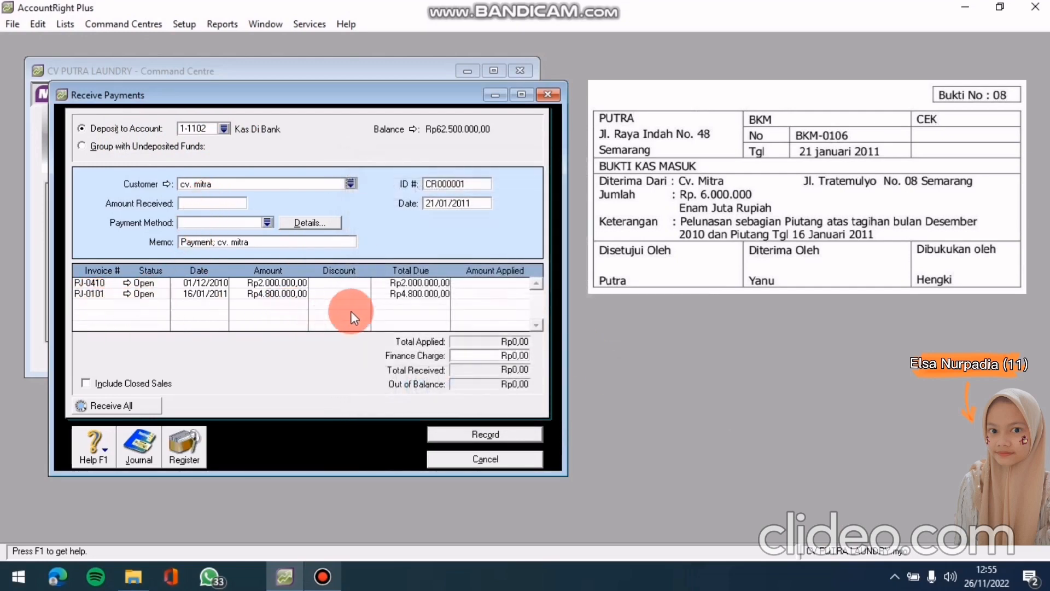
# Enter Rp6.000.000 received, memo 'PELUNASAN PIUTANG', ID BKM-0106, date 21/01/2011
pyautogui.click(212, 203)
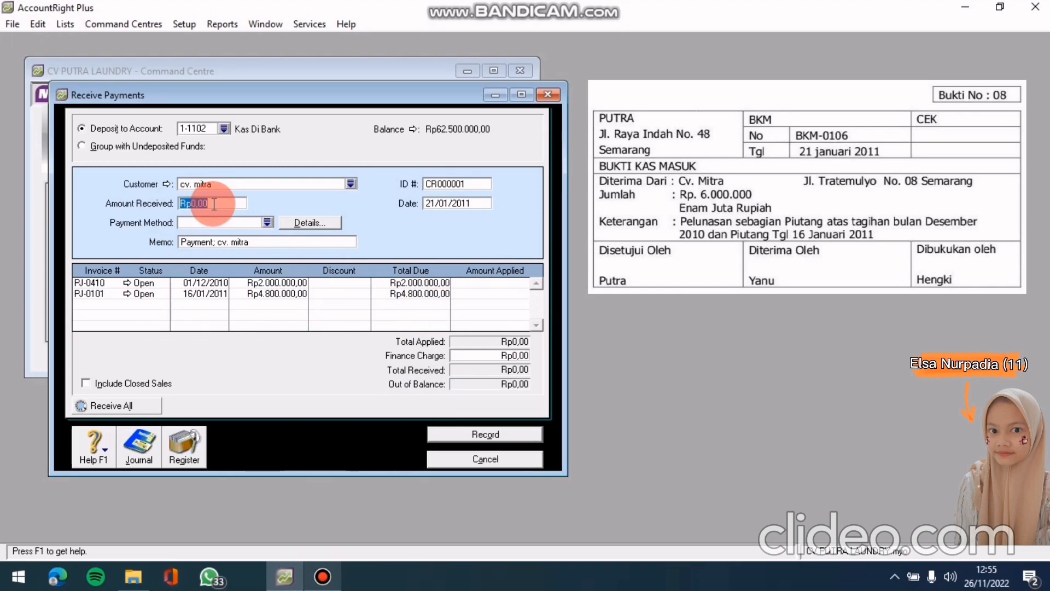
pyautogui.write('6')
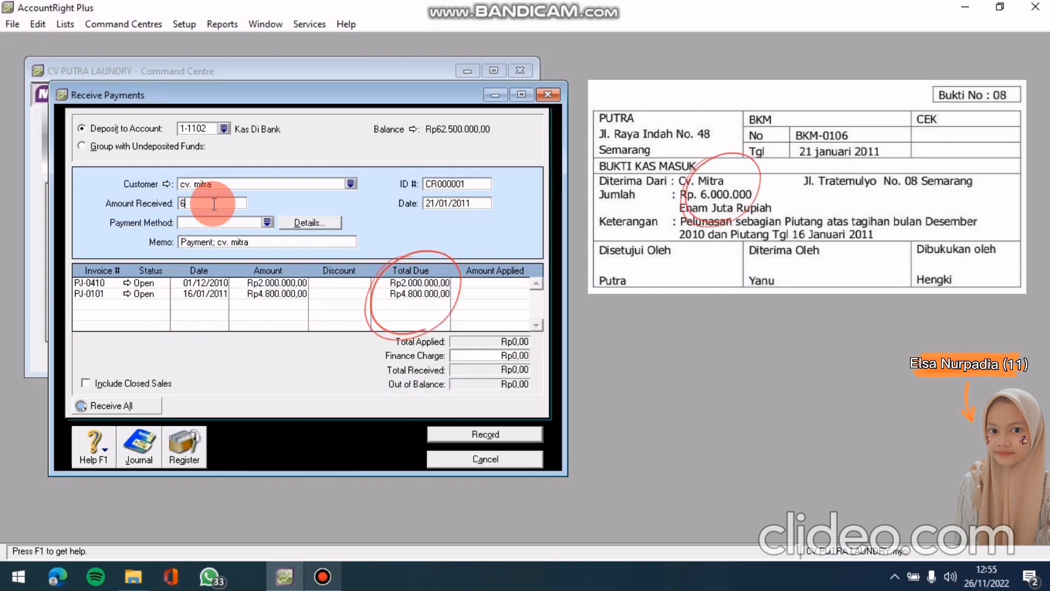
pyautogui.write('000000')
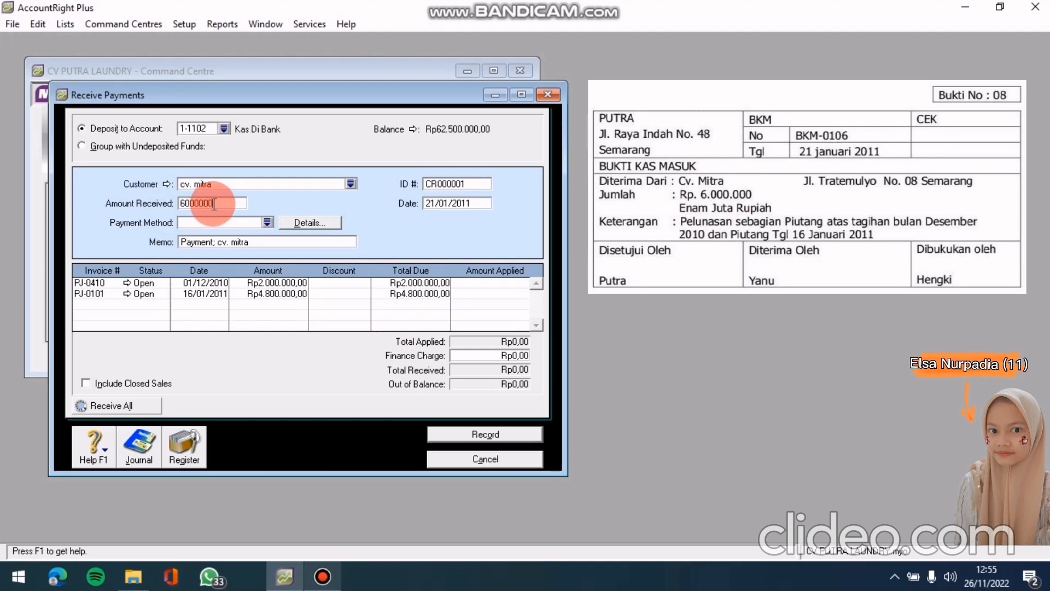
pyautogui.press('Tab')
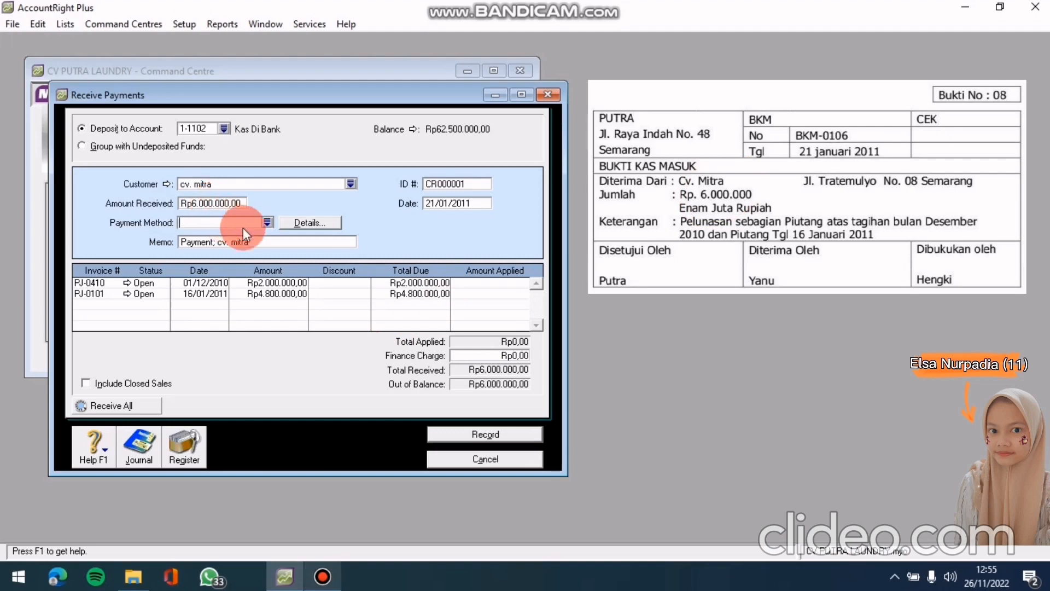
pyautogui.click(253, 243)
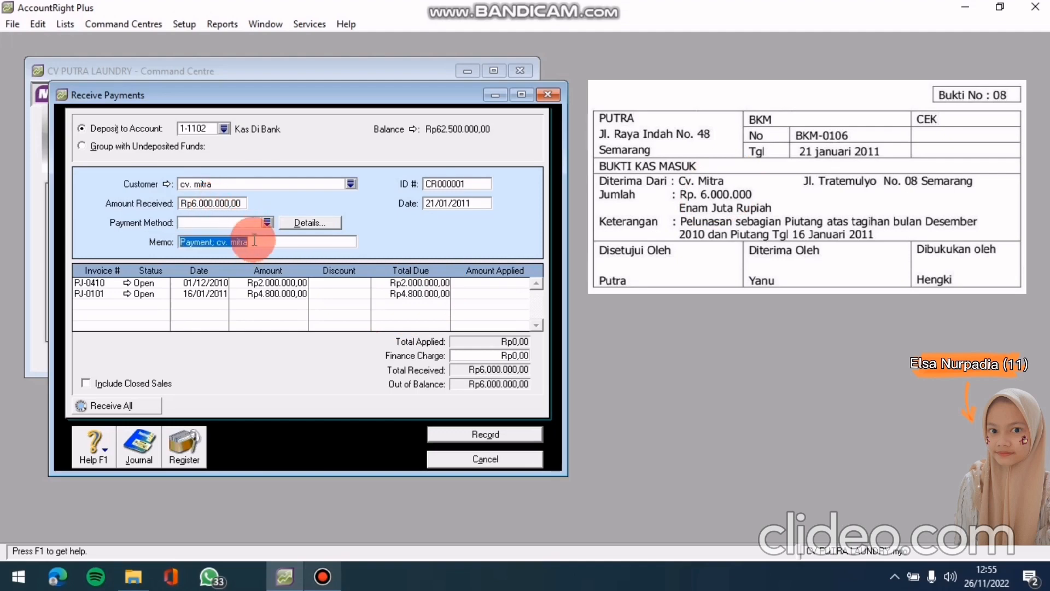
pyautogui.write('PE')
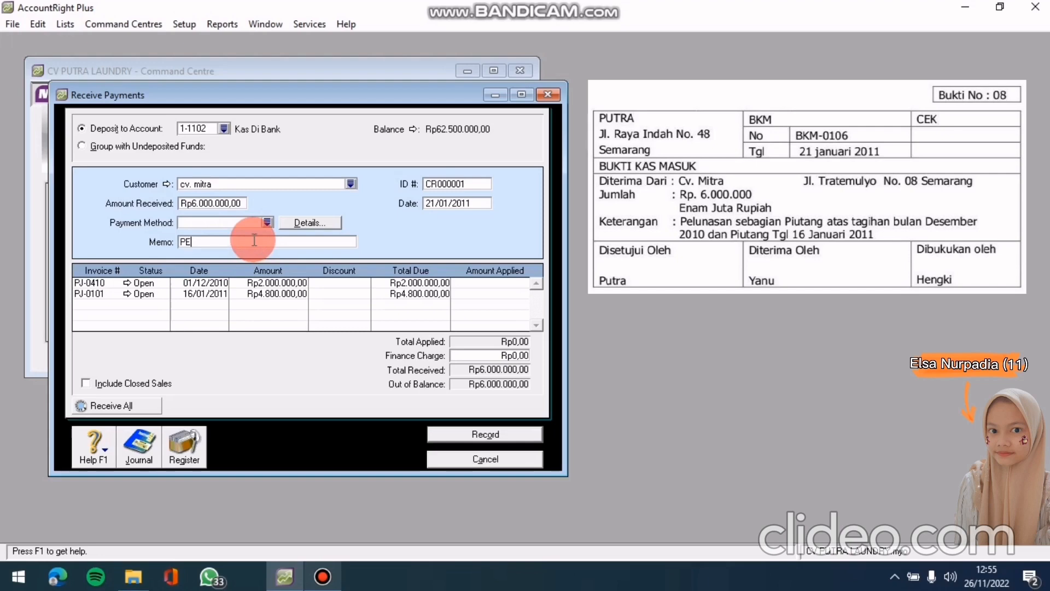
pyautogui.write('LUNASAN PIUTANG')
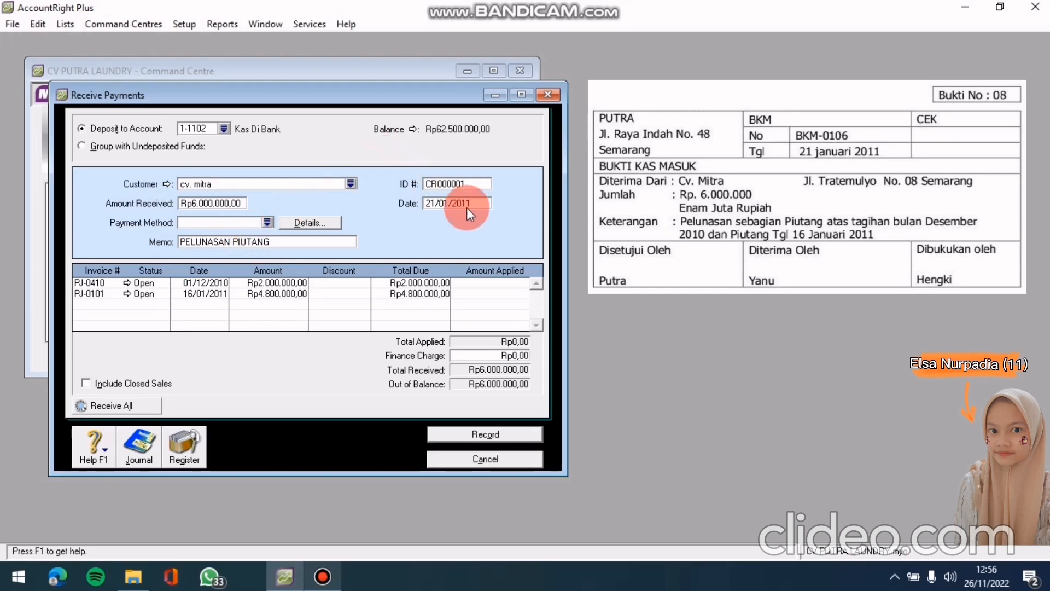
pyautogui.click(457, 184)
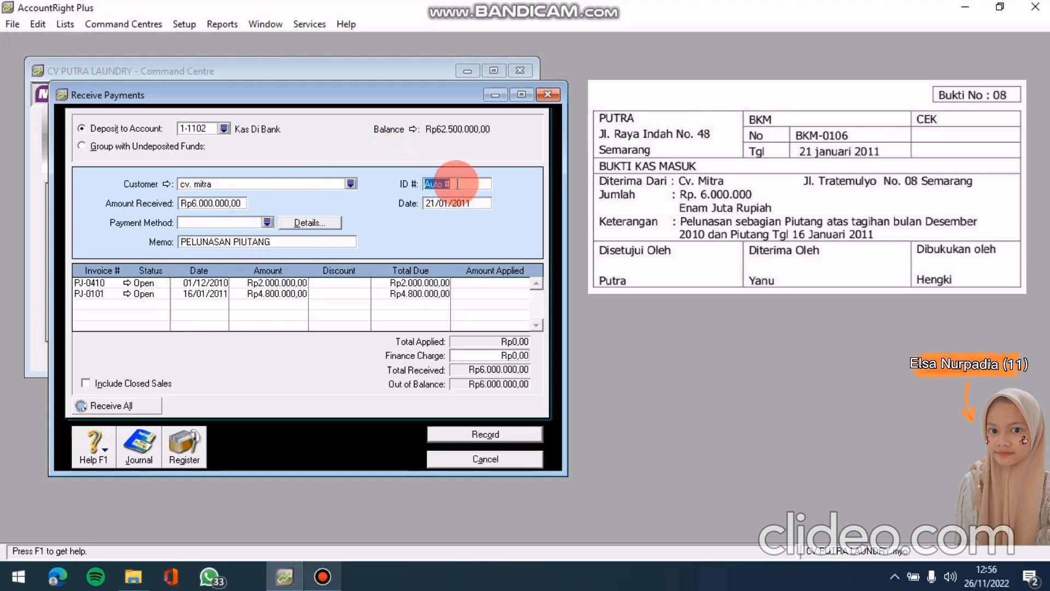
pyautogui.write('BKM')
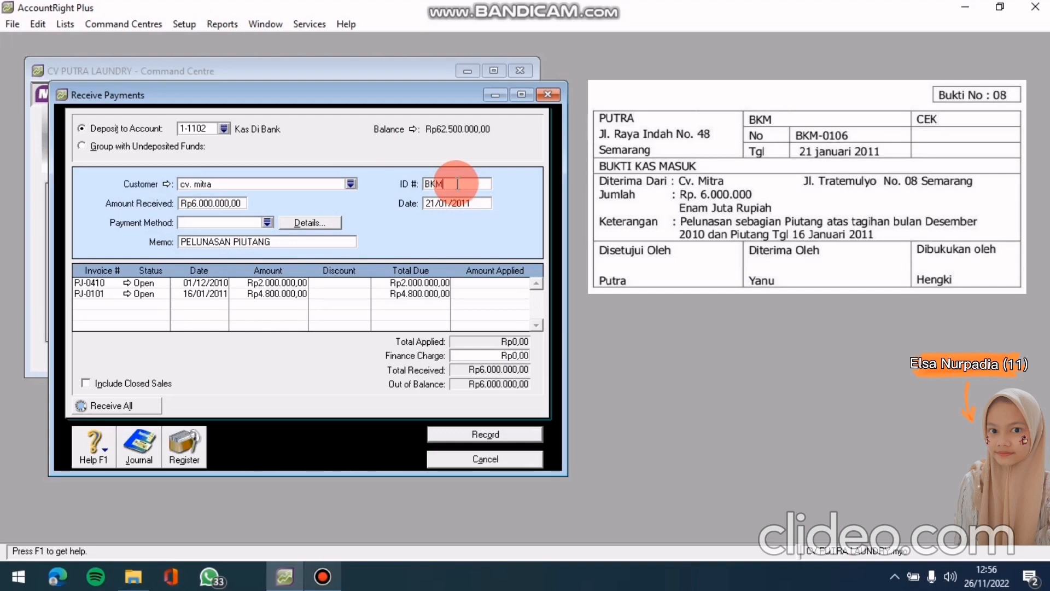
pyautogui.write('-0106')
pyautogui.click(459, 203)
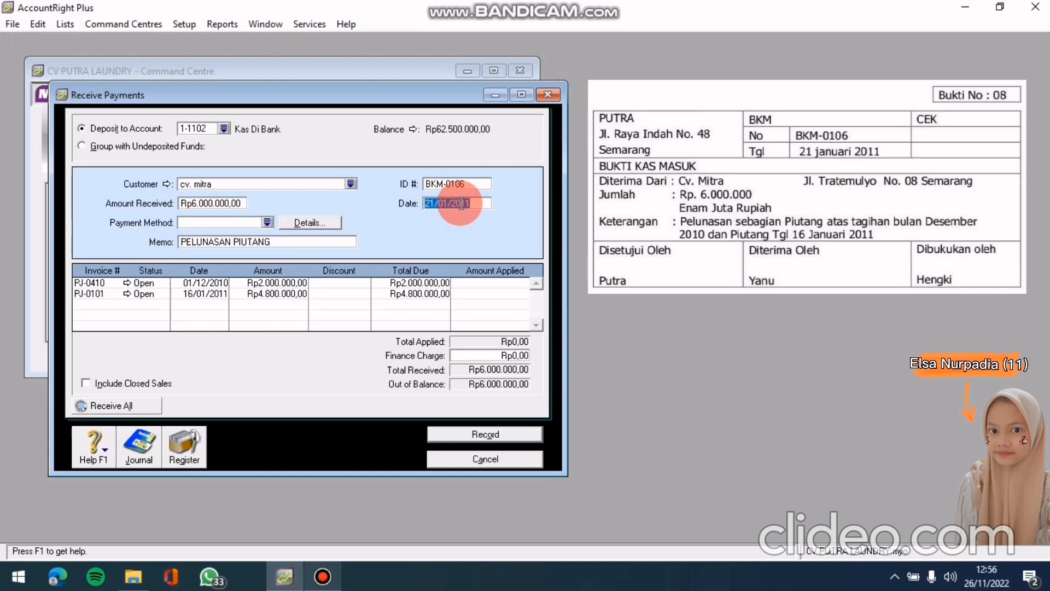
pyautogui.write('21/01/2011')
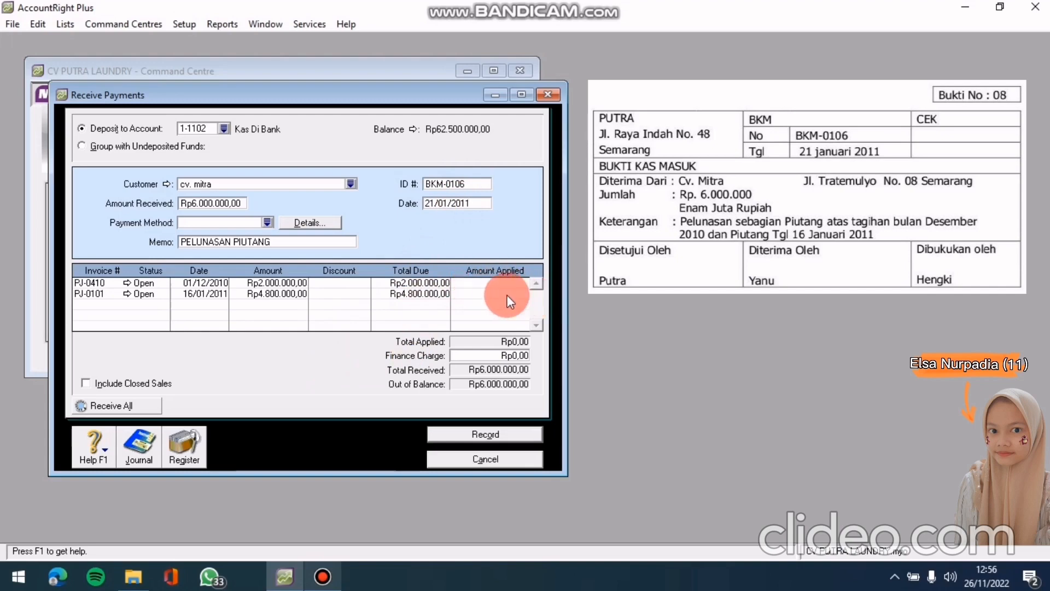
# Apply Rp2.000.000 to PJ-0410 and Rp4.000.000 to PJ-0101, check the recap, and record
pyautogui.click(484, 284)
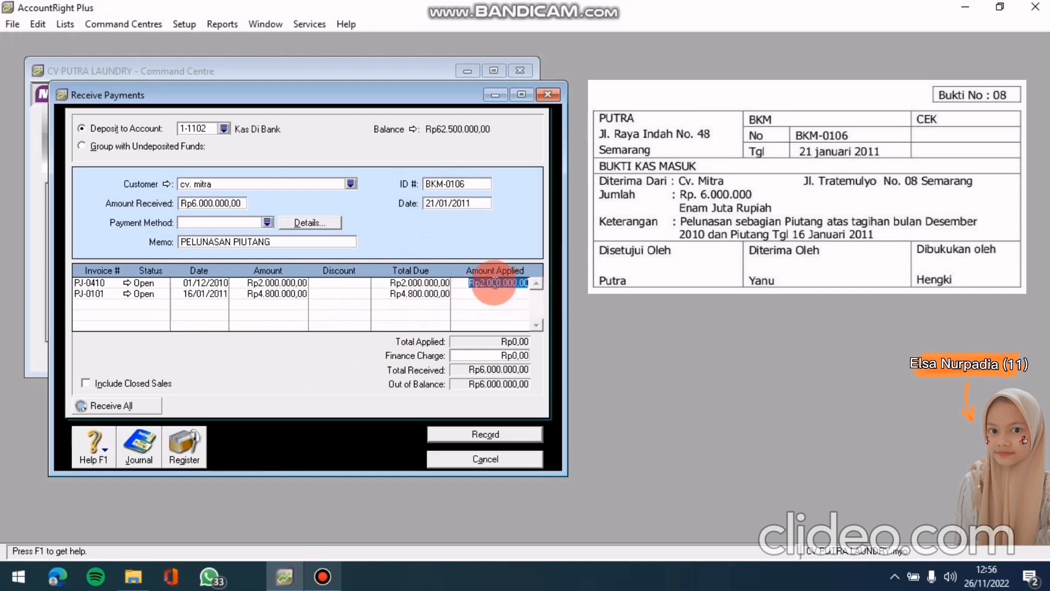
pyautogui.click(482, 295)
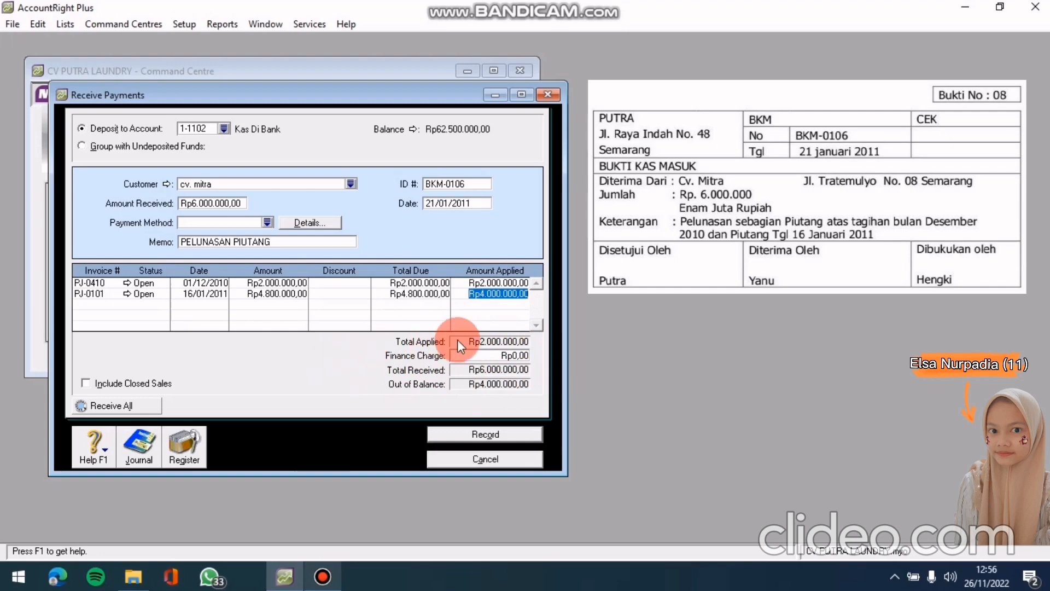
pyautogui.press('Tab')
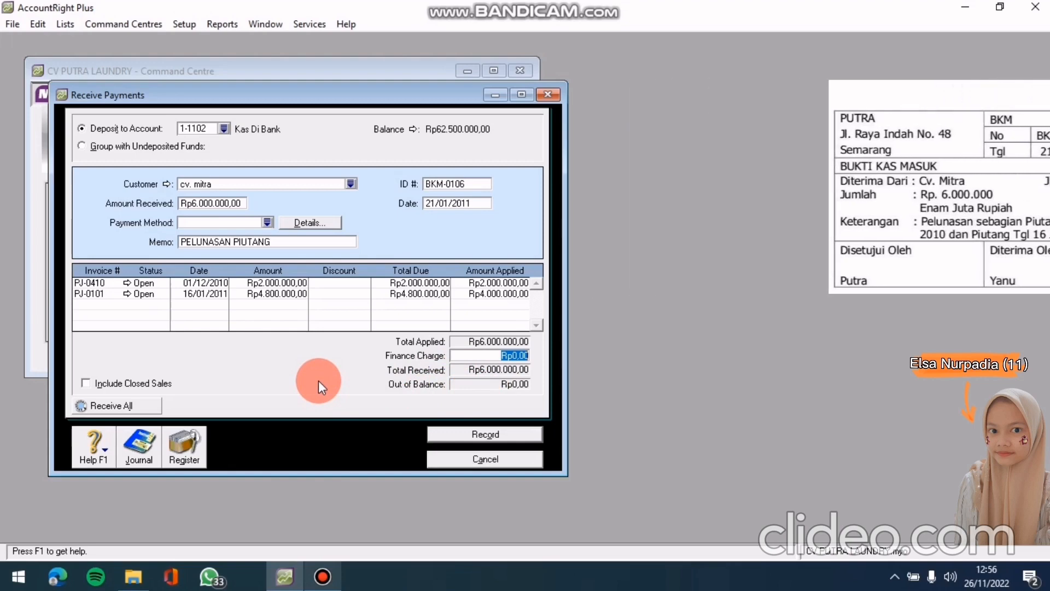
pyautogui.hotkey('ctrl', 'r')
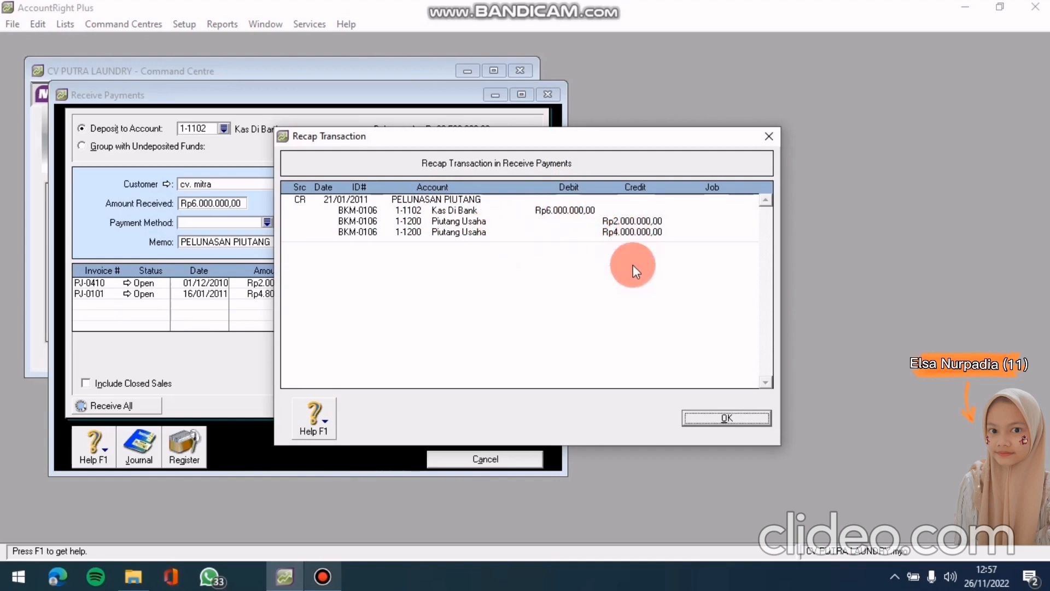
pyautogui.click(688, 414)
pyautogui.click(523, 433)
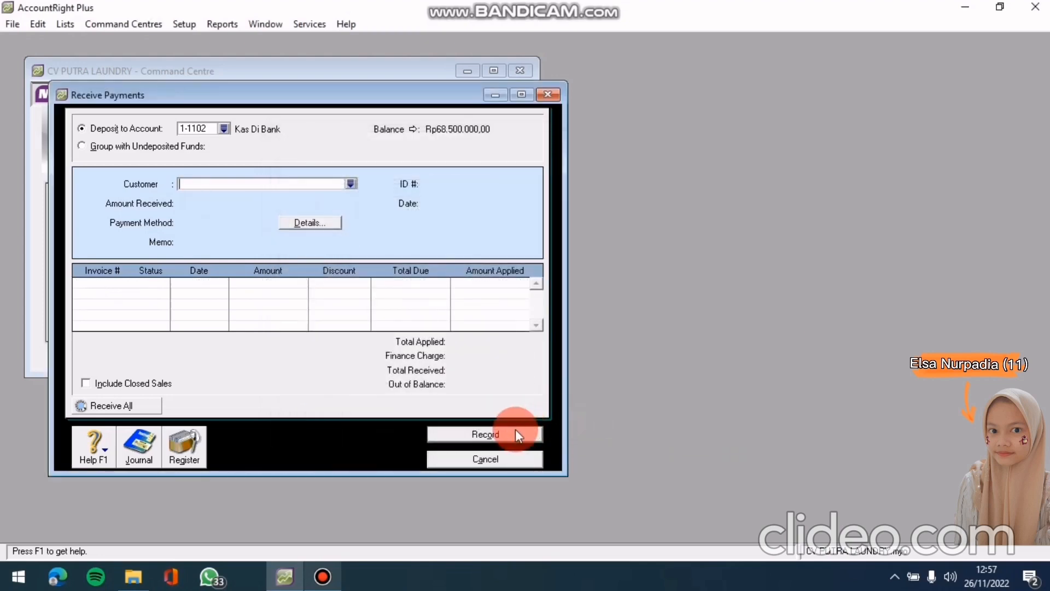
# Start a Pay Bills entry from 1-1102 for supplier TOKO SEJAHTERA, showing open purchase PG-0408
pyautogui.click(497, 458)
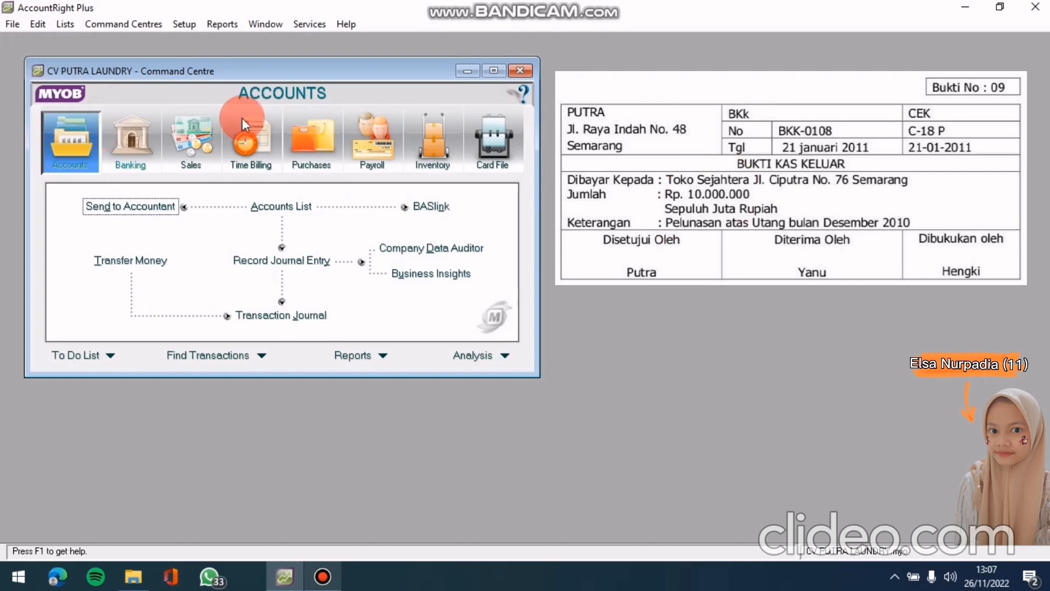
pyautogui.click(309, 155)
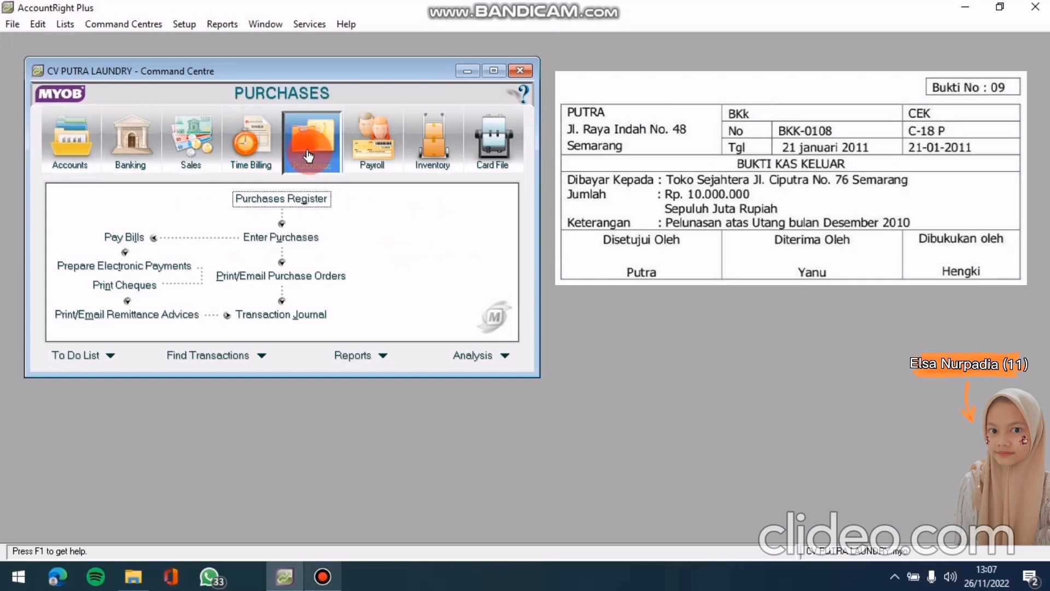
pyautogui.click(141, 238)
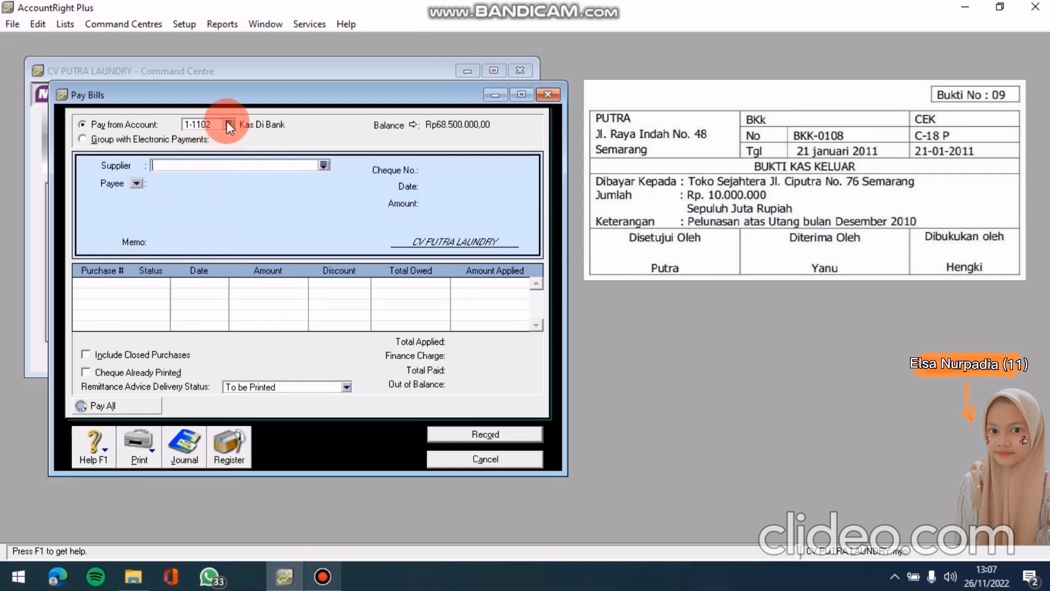
pyautogui.click(325, 165)
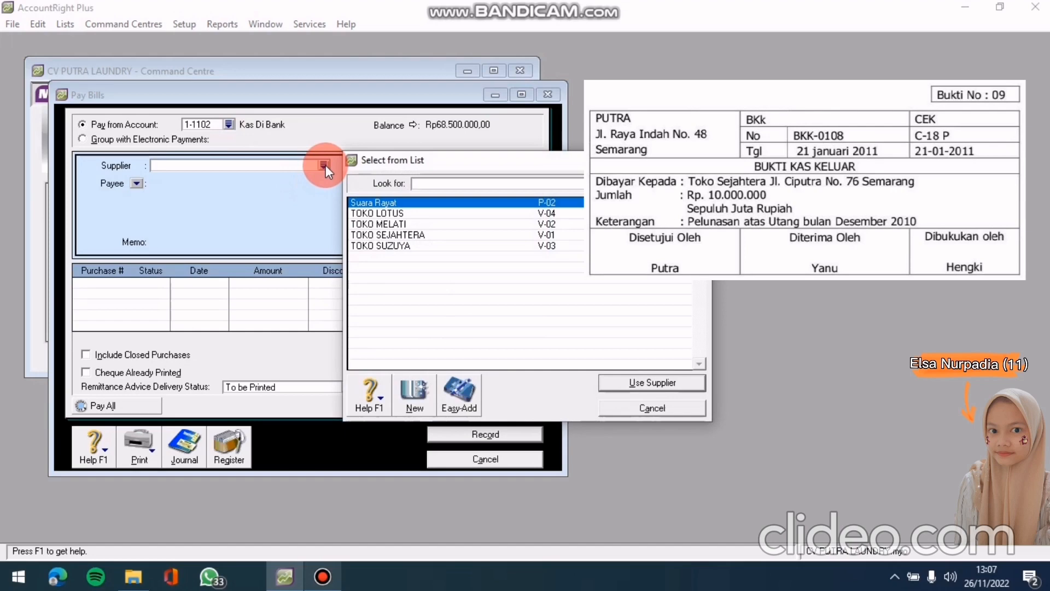
pyautogui.click(421, 234)
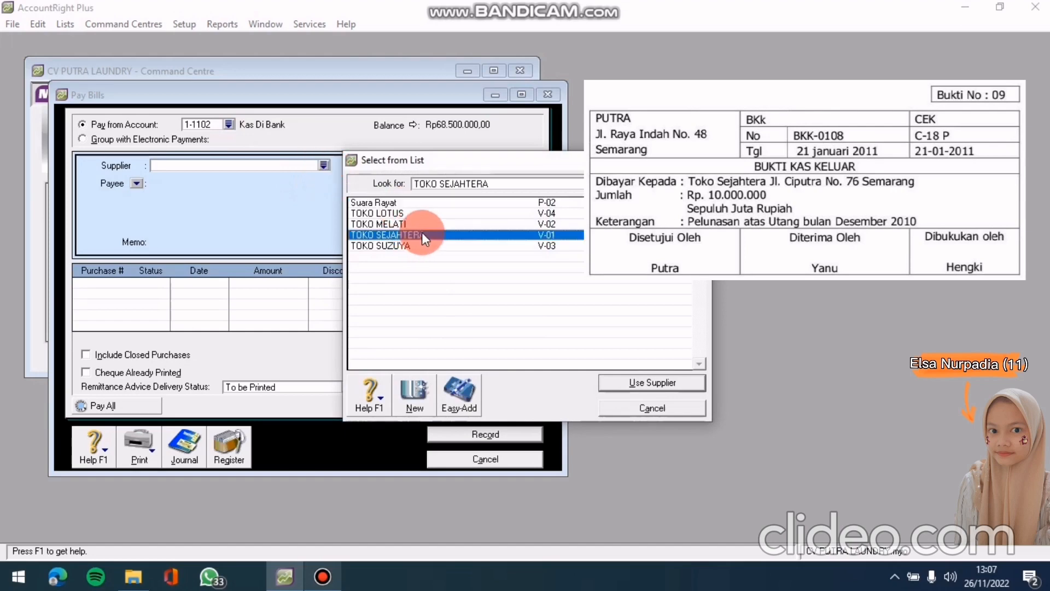
pyautogui.click(638, 382)
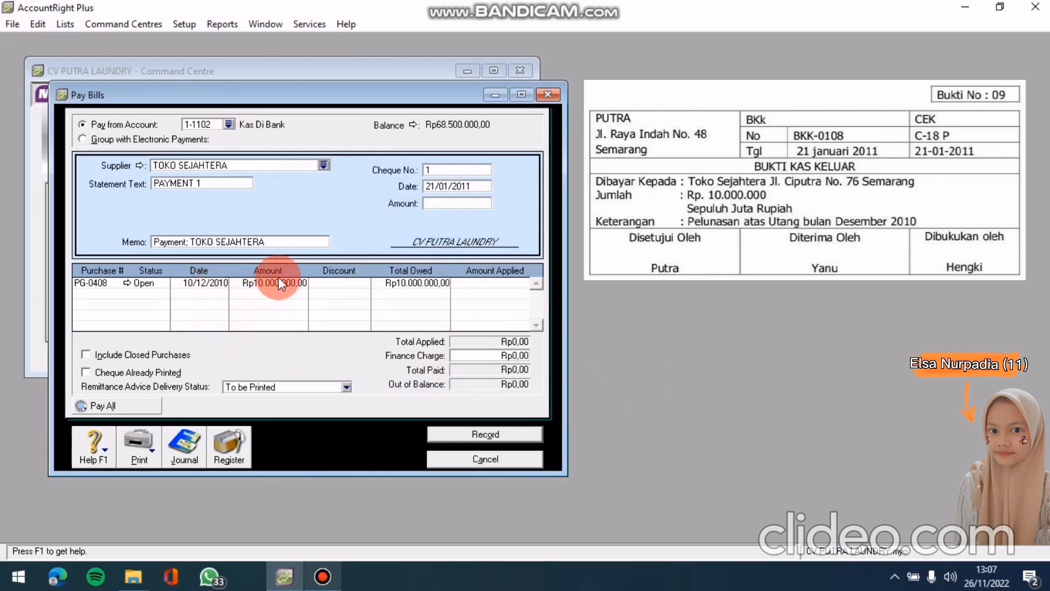
# Enter cheque number C-18 P and a payment amount of Rp10.000.000
pyautogui.click(447, 167)
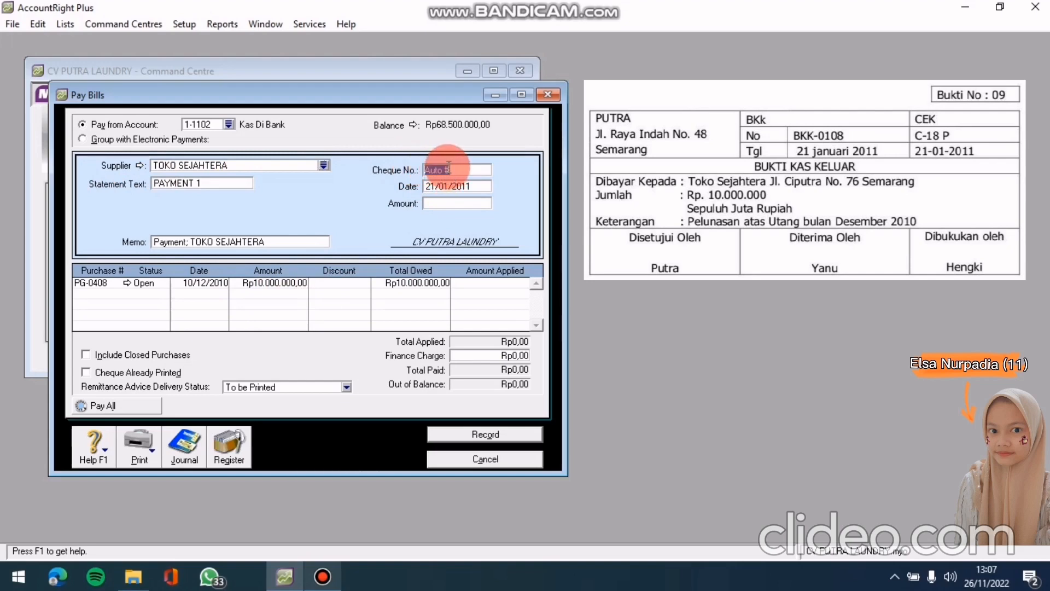
pyautogui.write('C-18 P')
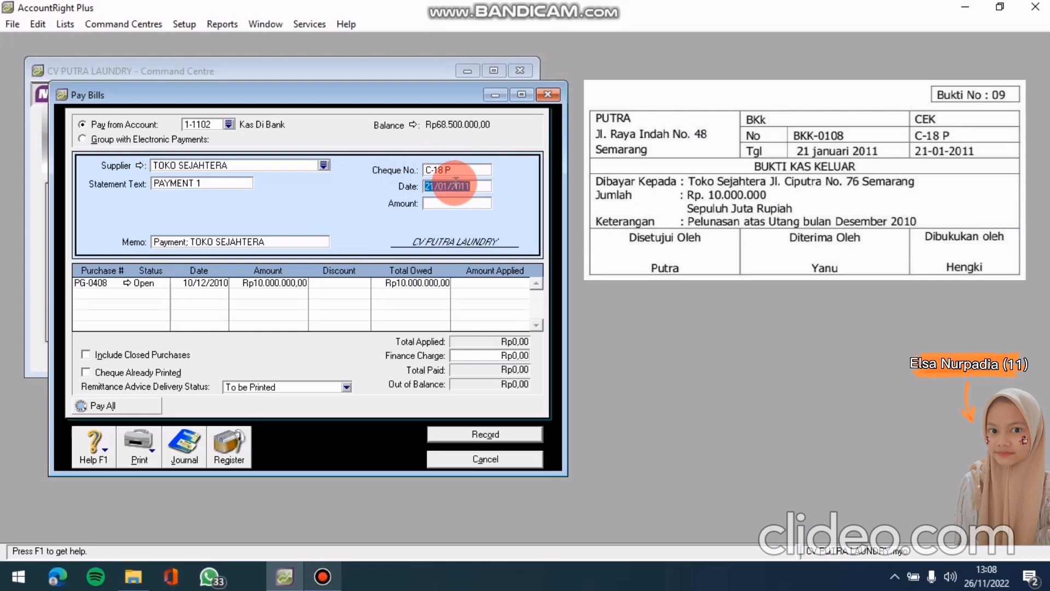
pyautogui.click(450, 202)
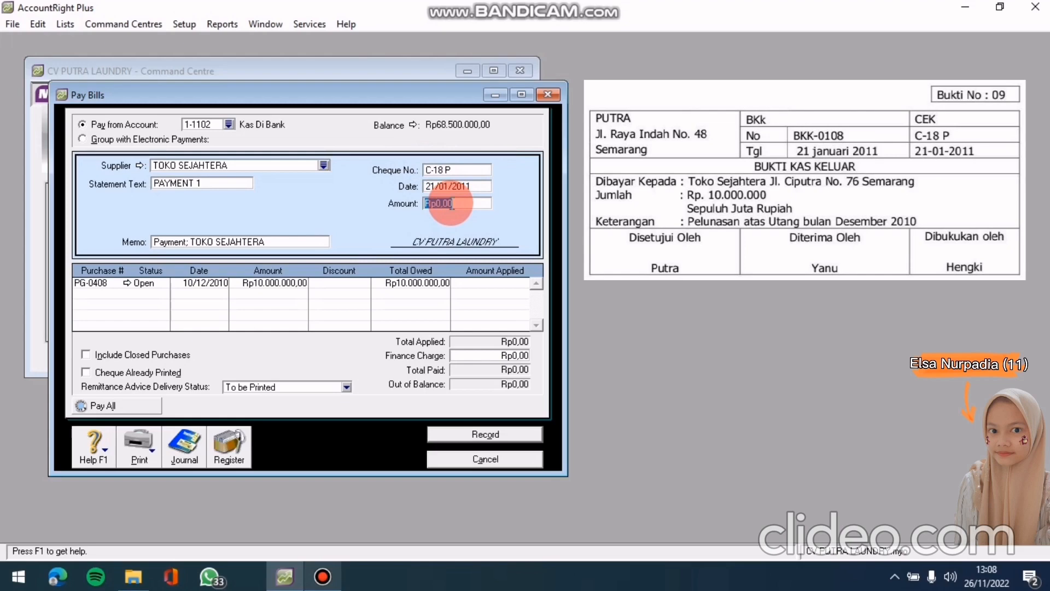
pyautogui.write('10')
pyautogui.write('0000')
pyautogui.write('0')
pyautogui.press('BackSpace')
pyautogui.press('BackSpace')
pyautogui.press('BackSpace')
pyautogui.press('BackSpace')
pyautogui.press('BackSpace')
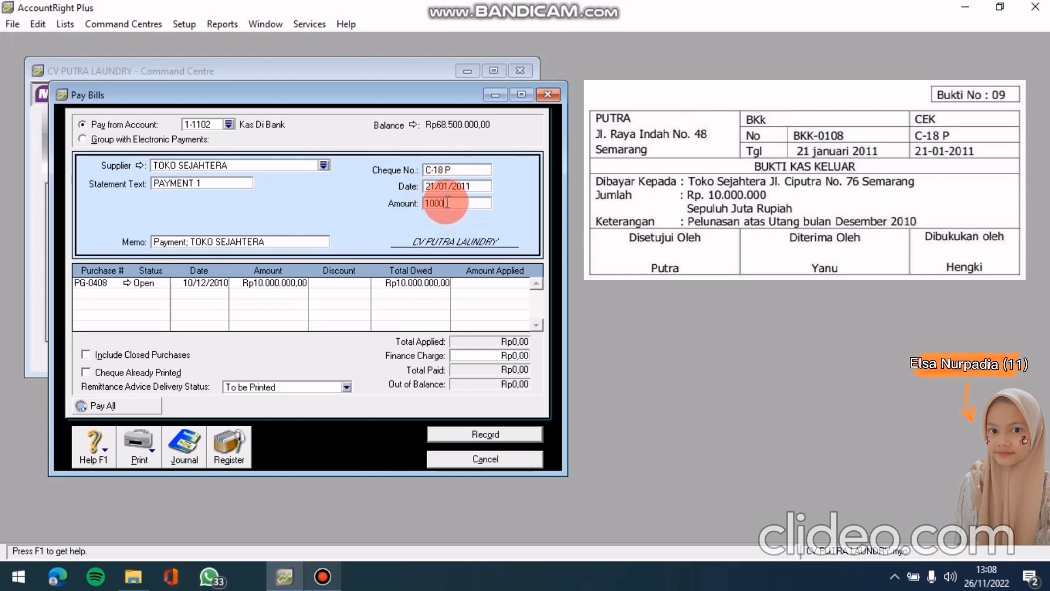
pyautogui.write('0000000')
pyautogui.press('Tab')
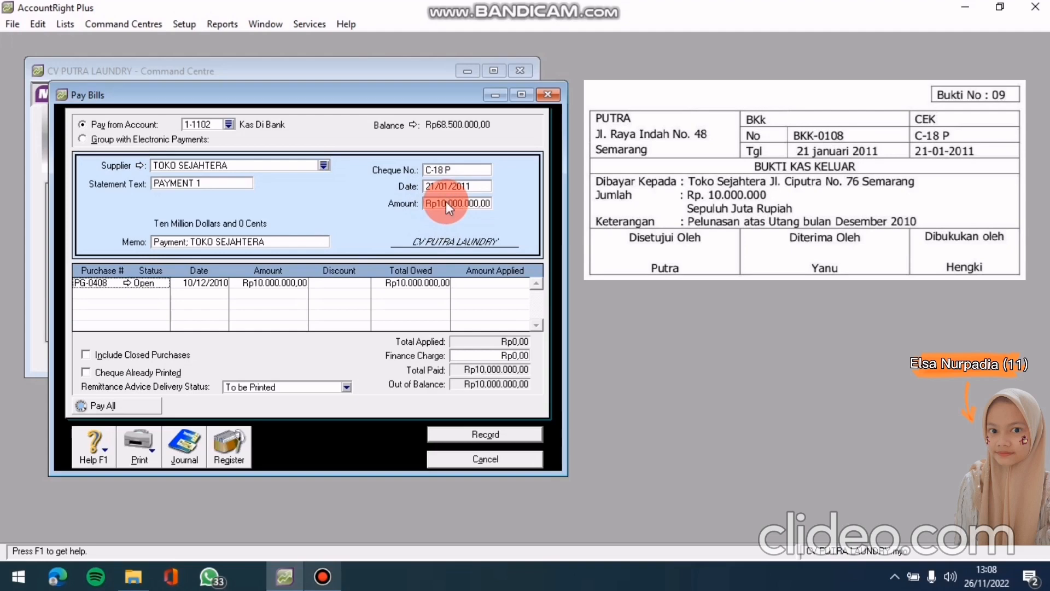
# Apply the payment to PG-0408, review the journal recap, and record it
pyautogui.click(483, 282)
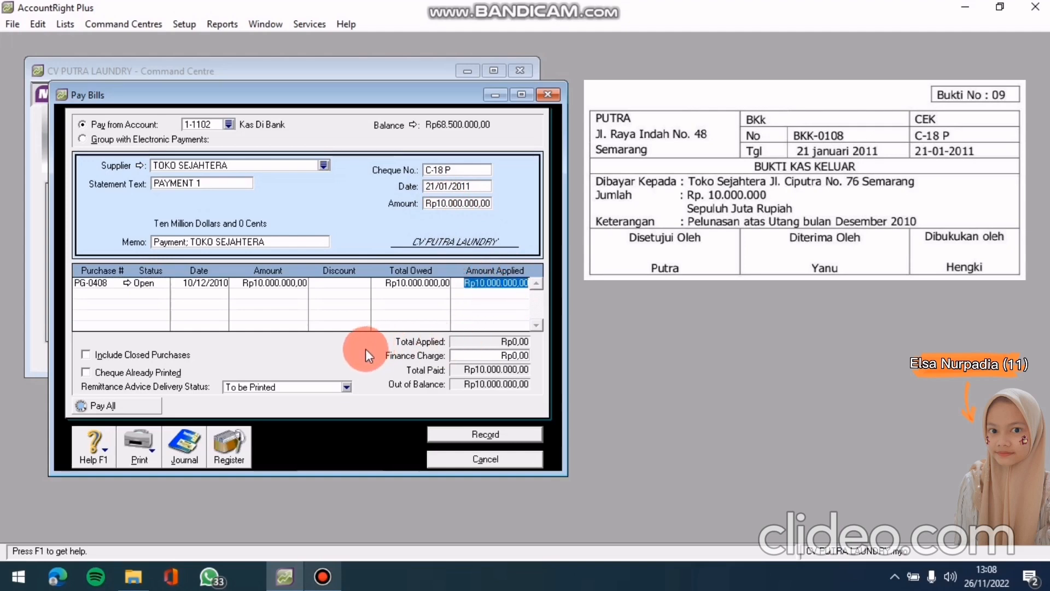
pyautogui.press('Tab')
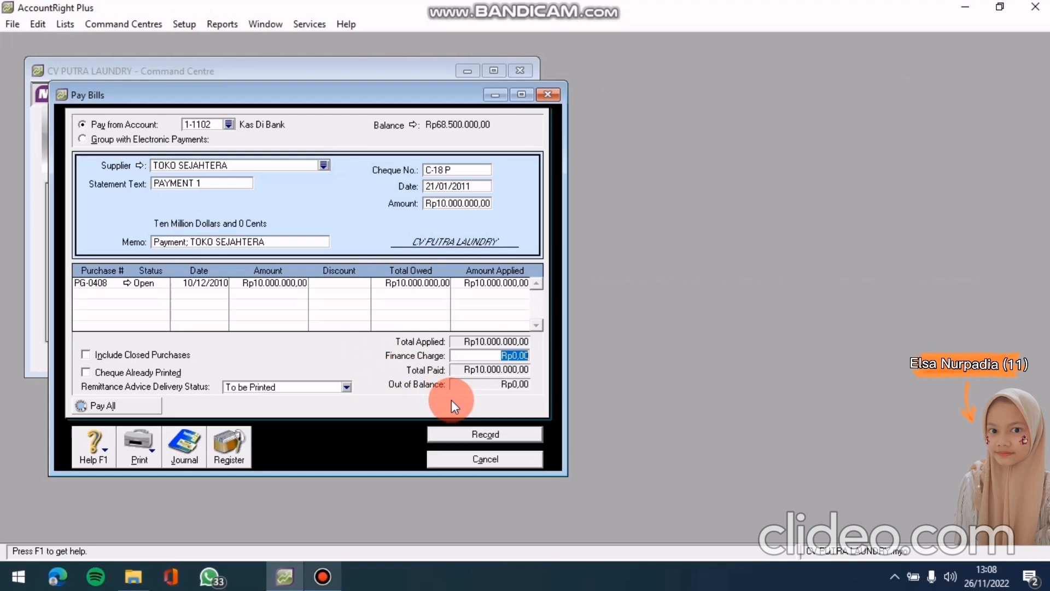
pyautogui.hotkey('ctrl', 'r')
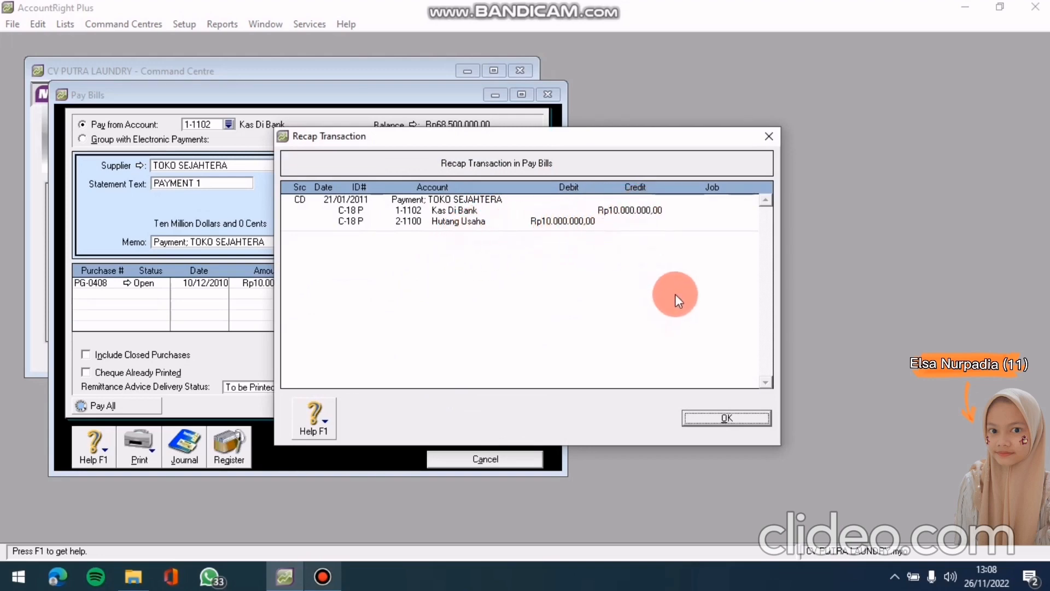
pyautogui.click(694, 420)
pyautogui.click(475, 432)
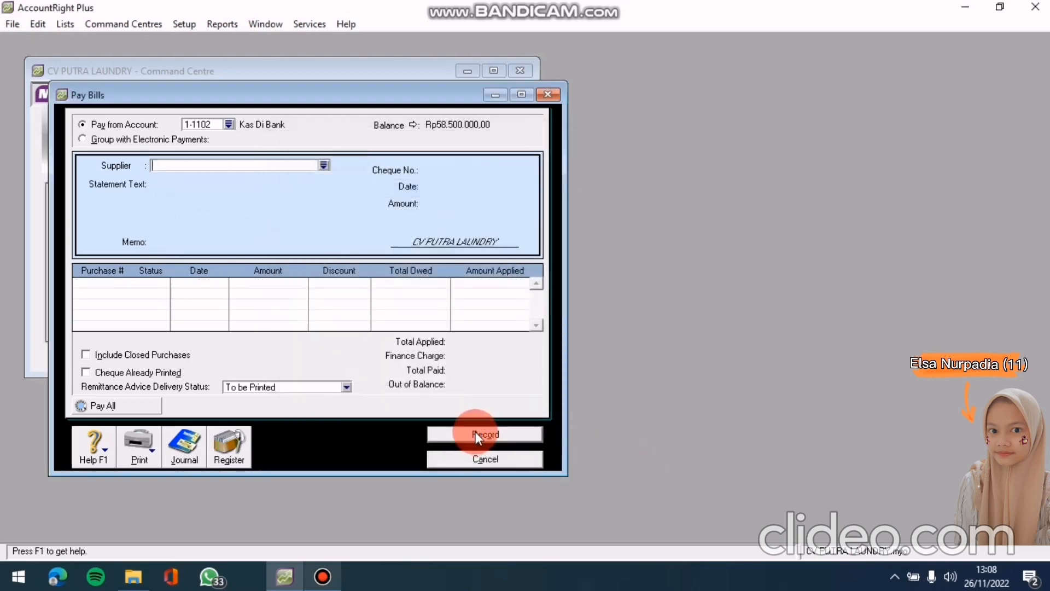
pyautogui.click(482, 462)
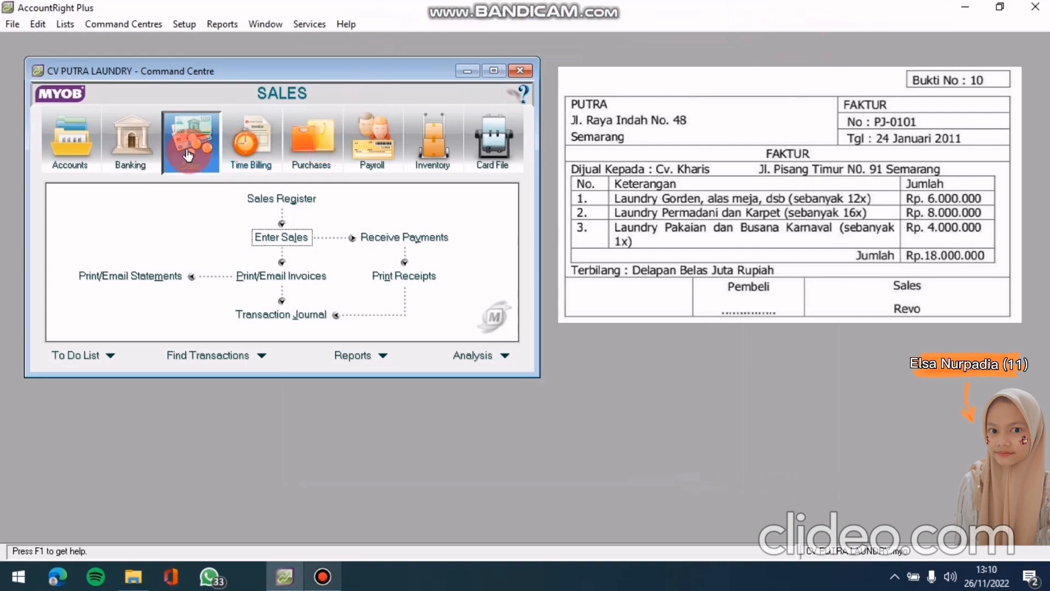
# Start a new sales invoice with CV. Kharis selected as the customer
pyautogui.click(274, 237)
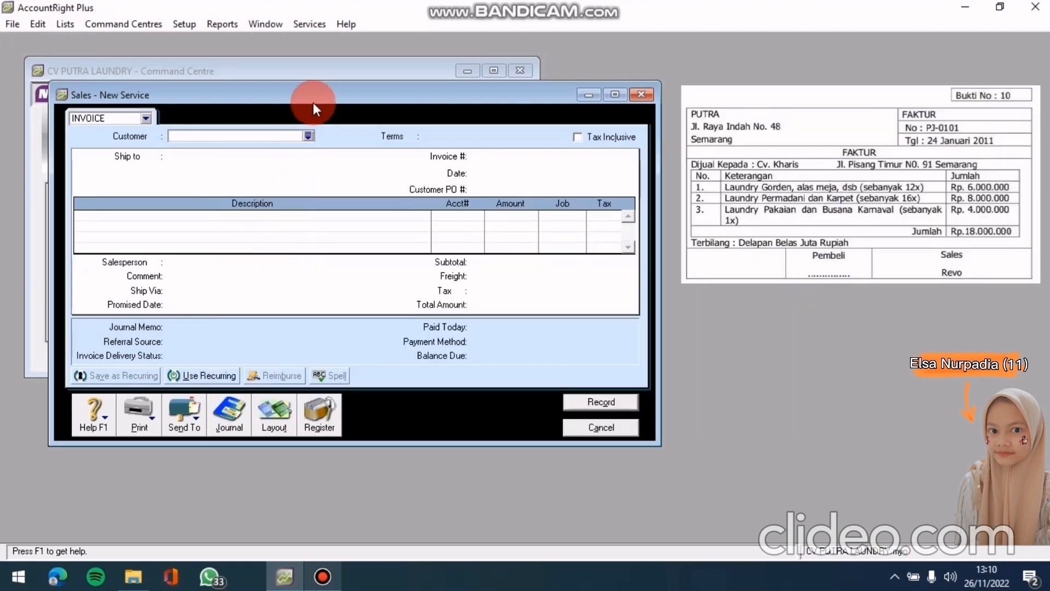
pyautogui.click(309, 136)
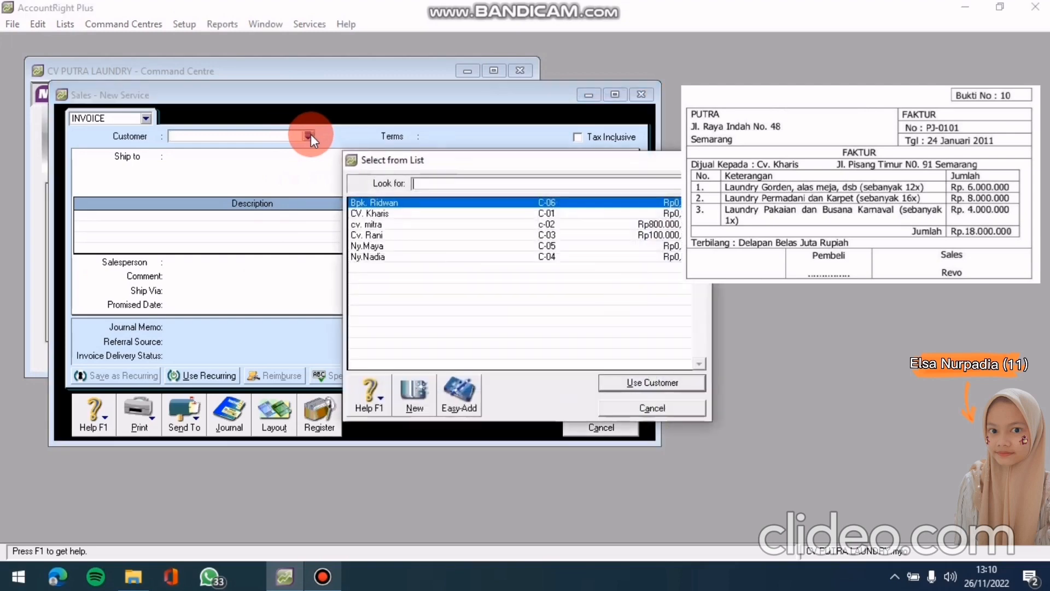
pyautogui.click(405, 212)
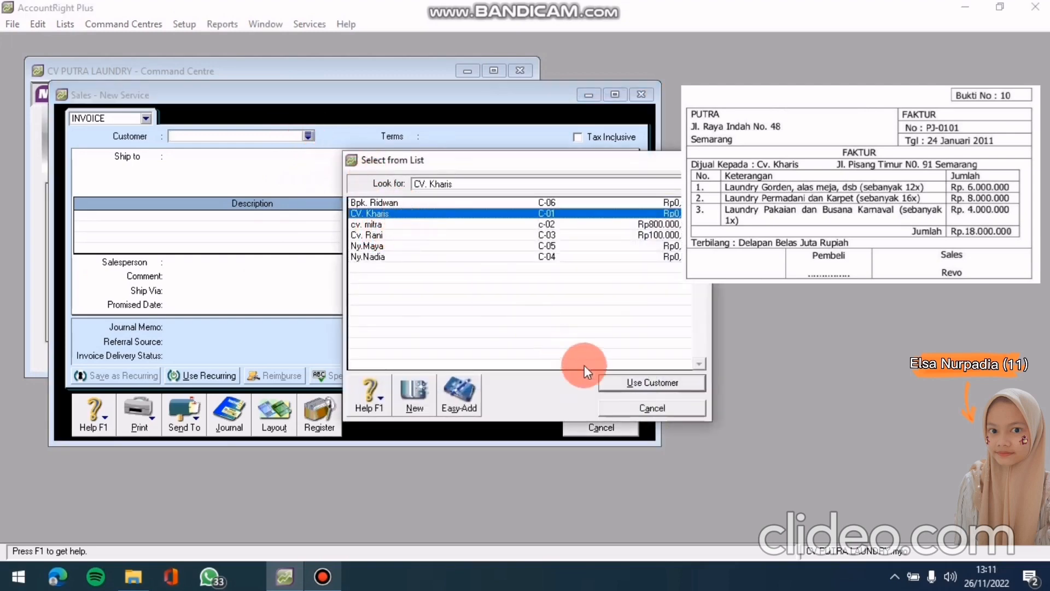
pyautogui.click(621, 382)
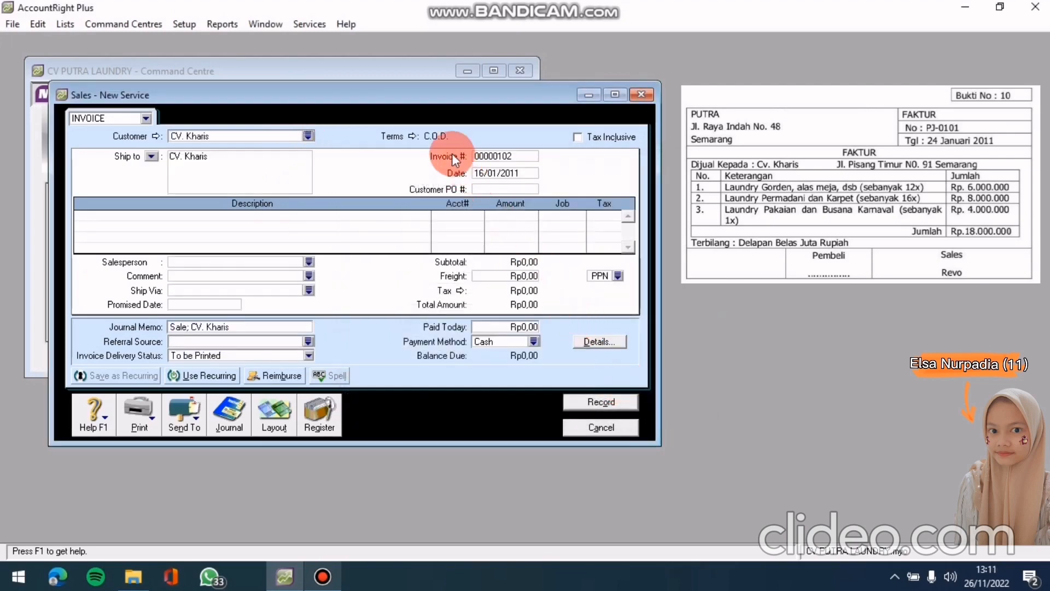
# Set the invoice terms so payment is due in 30 days
pyautogui.click(413, 137)
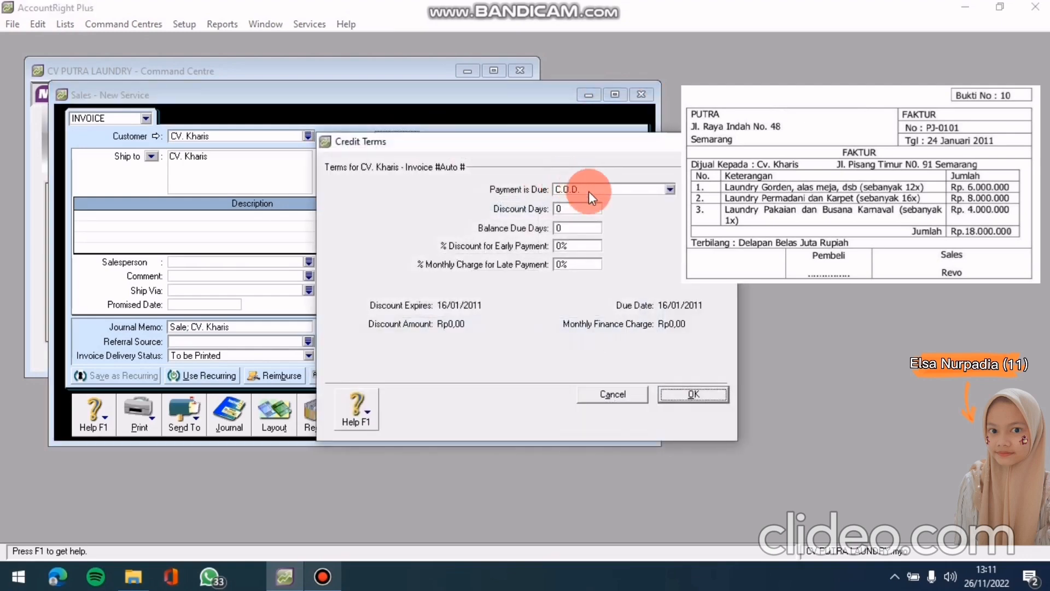
pyautogui.click(670, 190)
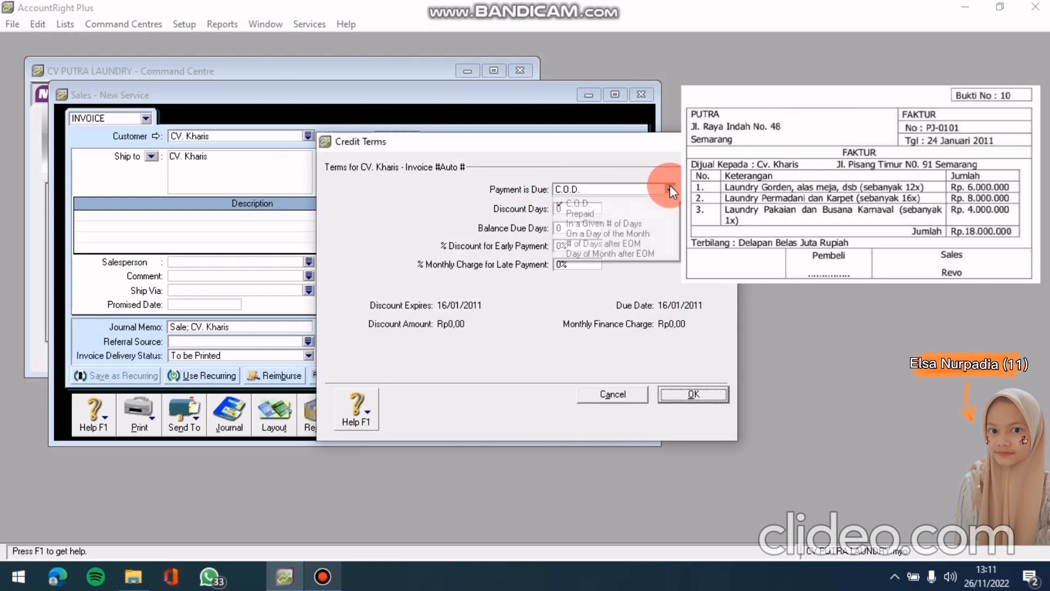
pyautogui.click(619, 226)
pyautogui.click(591, 226)
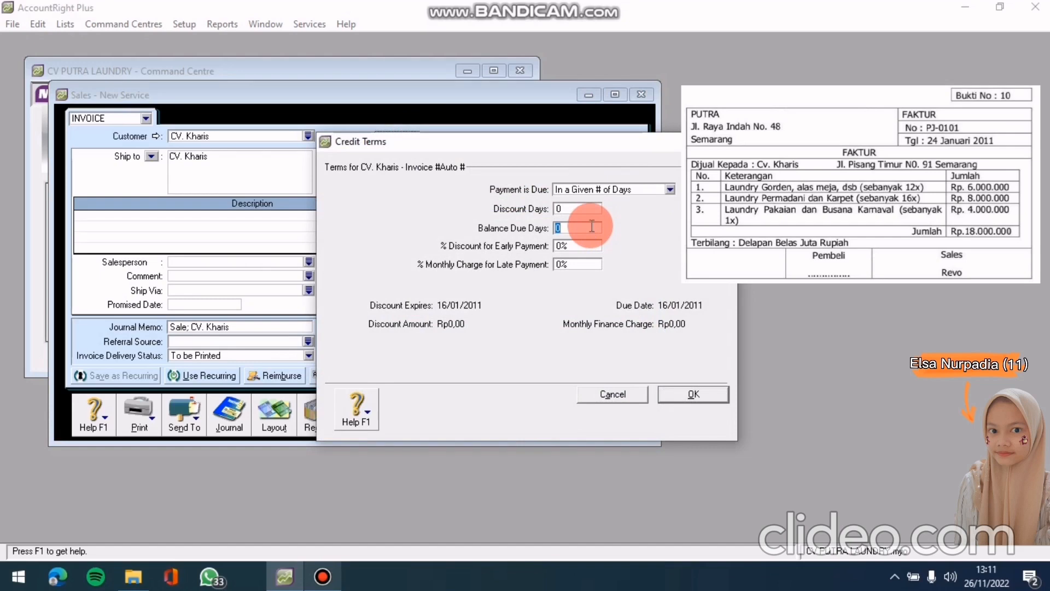
pyautogui.write('30')
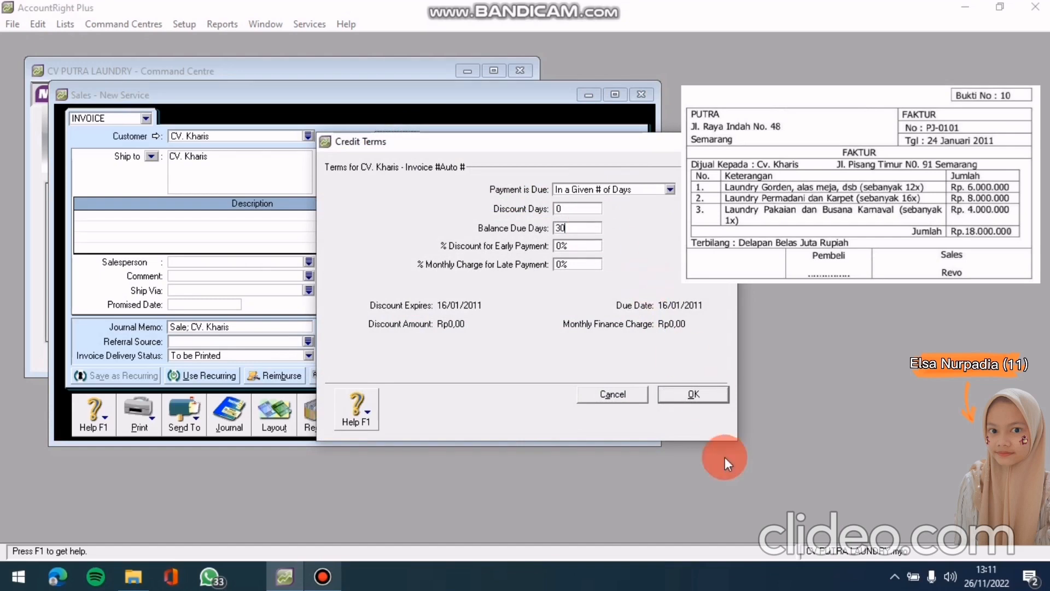
pyautogui.click(691, 390)
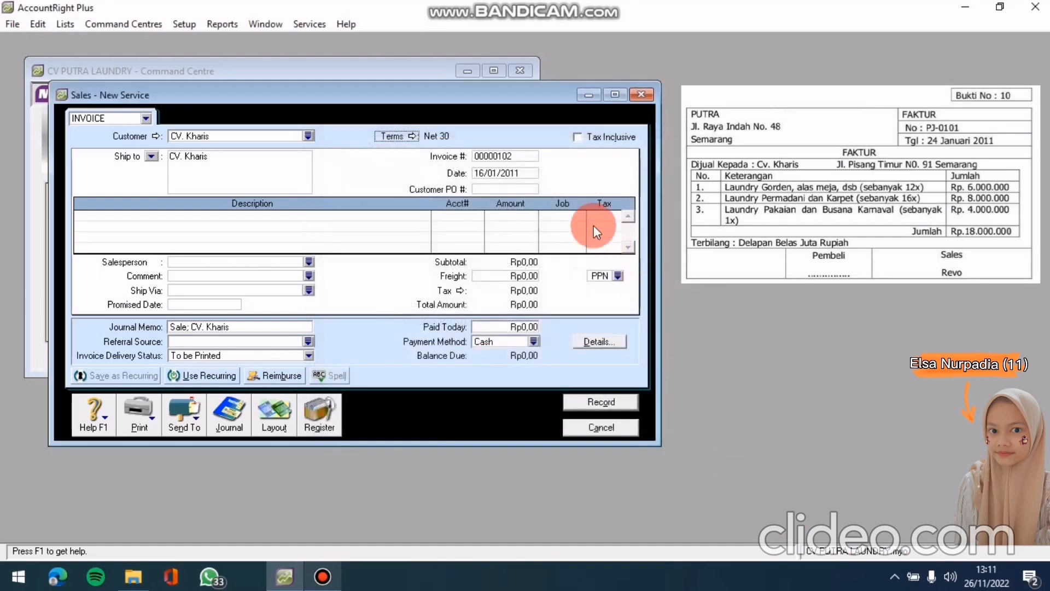
# Set the invoice number to PJ-0101 and the date to 24/01/2011
pyautogui.click(508, 157)
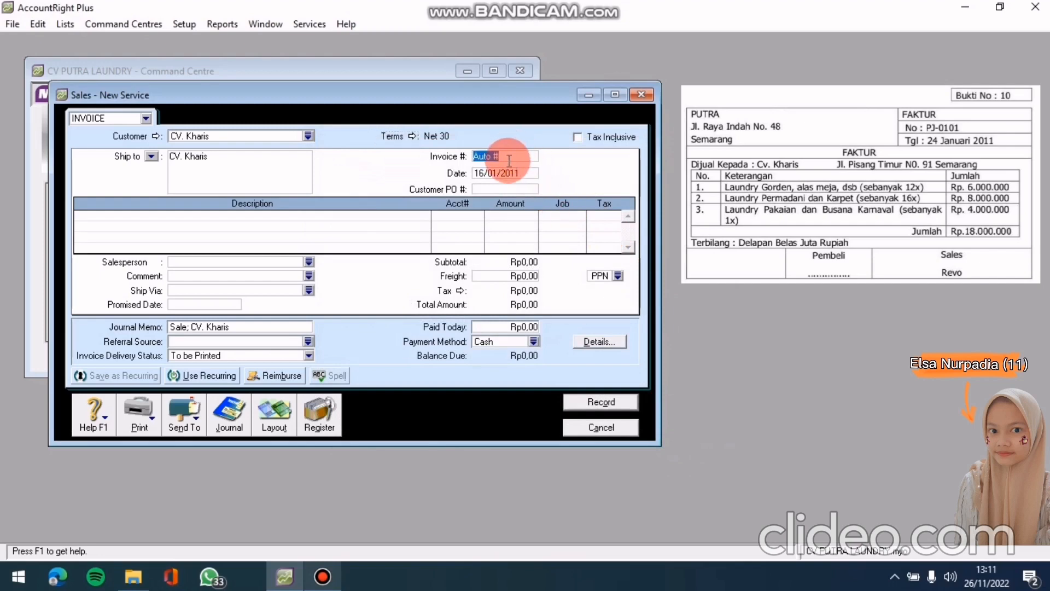
pyautogui.write('PJ-0101')
pyautogui.click(525, 172)
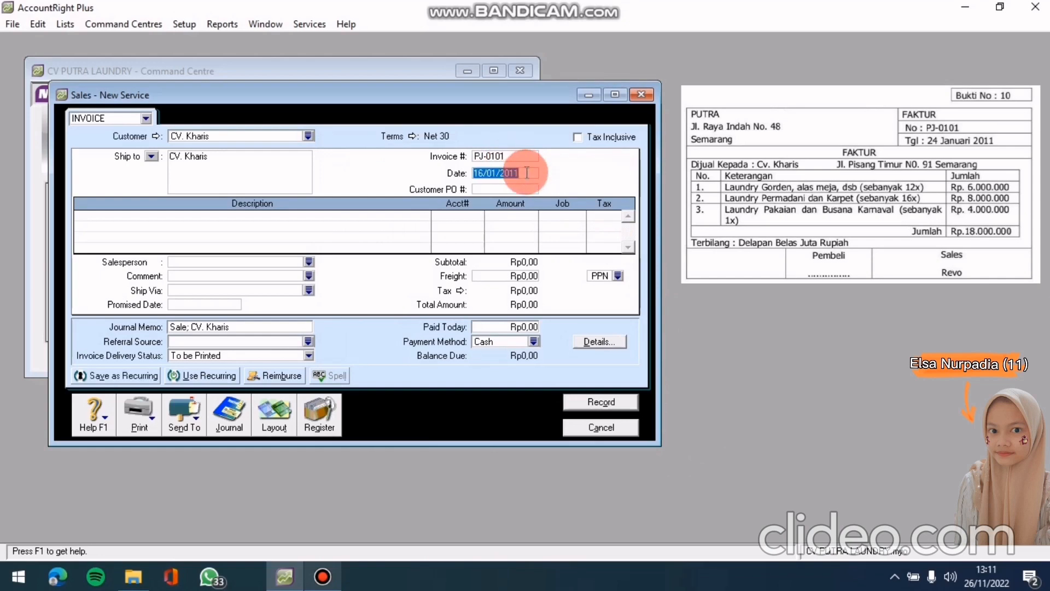
pyautogui.write('24/01/2011')
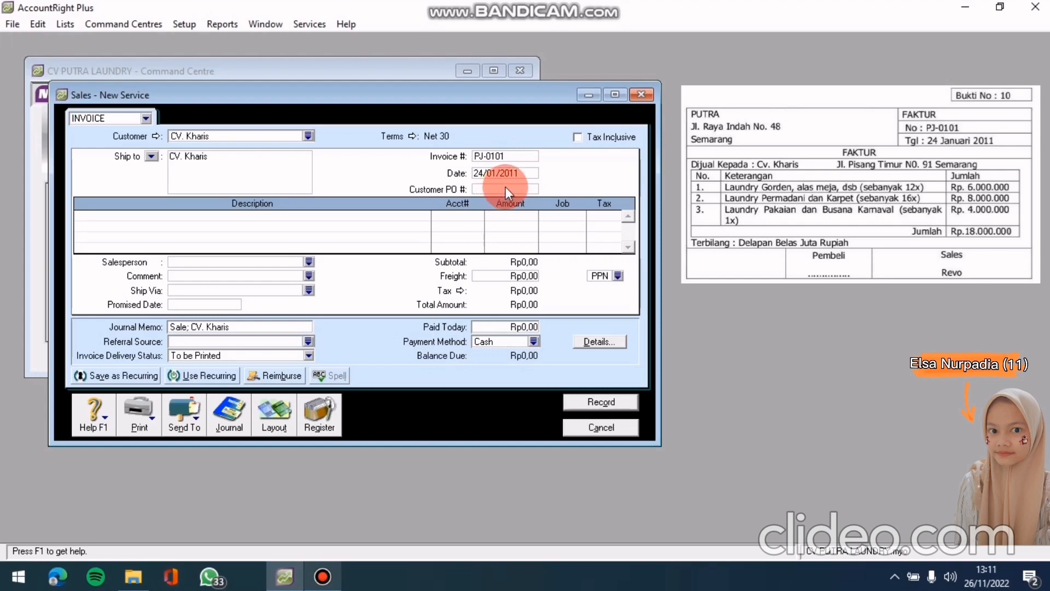
# Describe the first line as 'LAUNDRY GORDEN , ALAS MEJA, DSB ( SEBANYAK 12 KALI )'
pyautogui.click(290, 216)
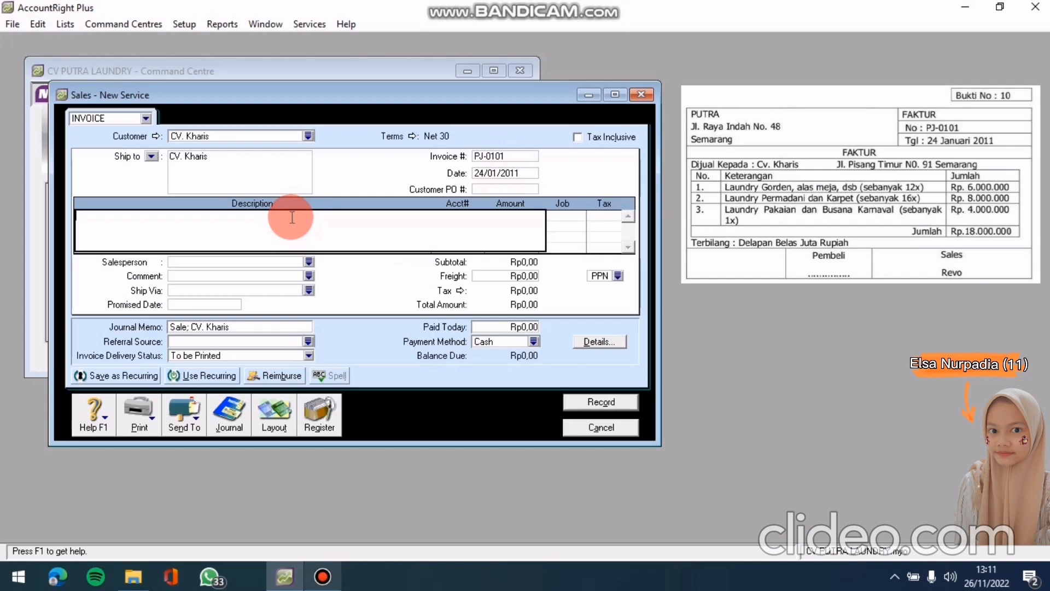
pyautogui.write('L')
pyautogui.write('AUNDRY GORDEN , ALAS MEJA')
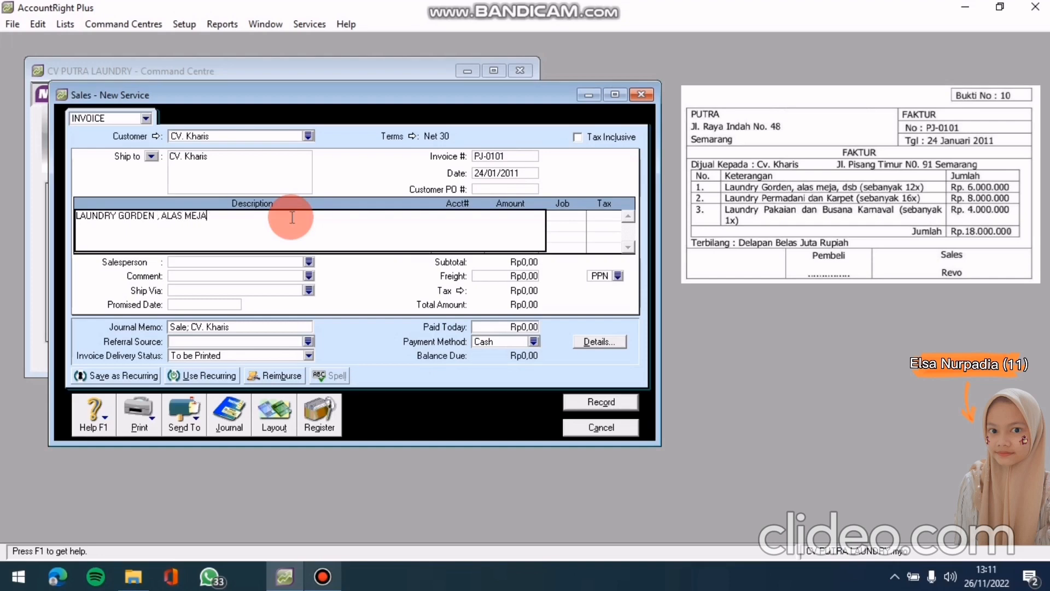
pyautogui.write(', DSB ( SEBANYAK 12 KALI )')
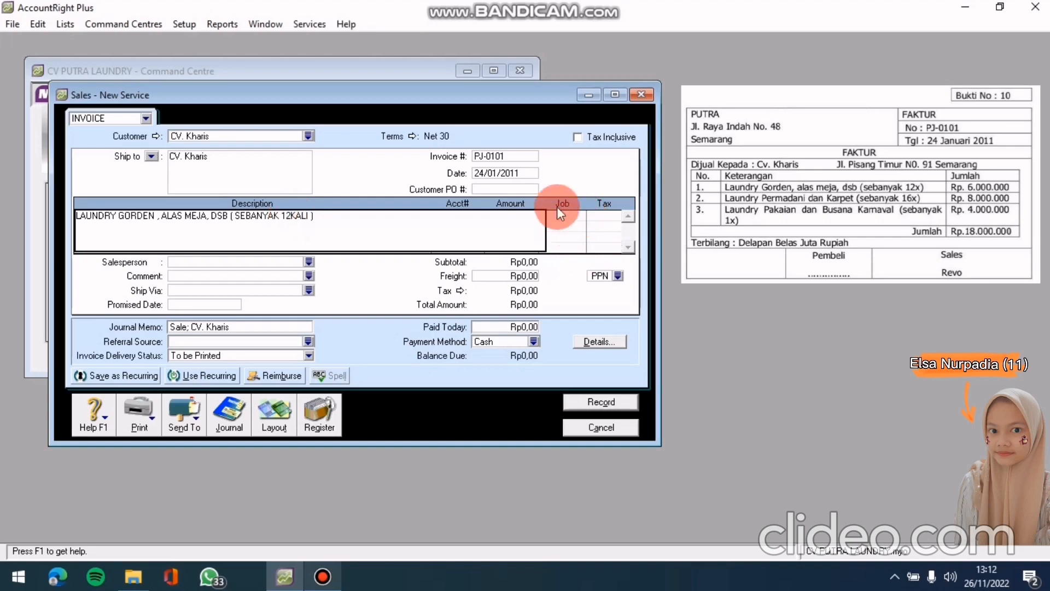
# Post the first line to 4-1000 Pendapatan Jasa for Rp6.000.000
pyautogui.click(515, 173)
pyautogui.click(469, 214)
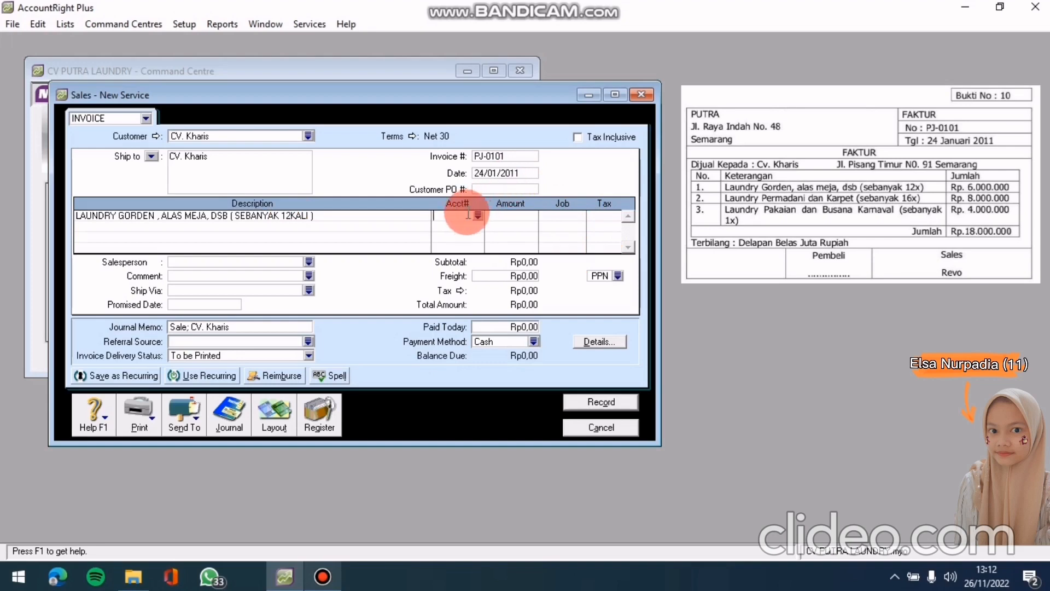
pyautogui.click(477, 215)
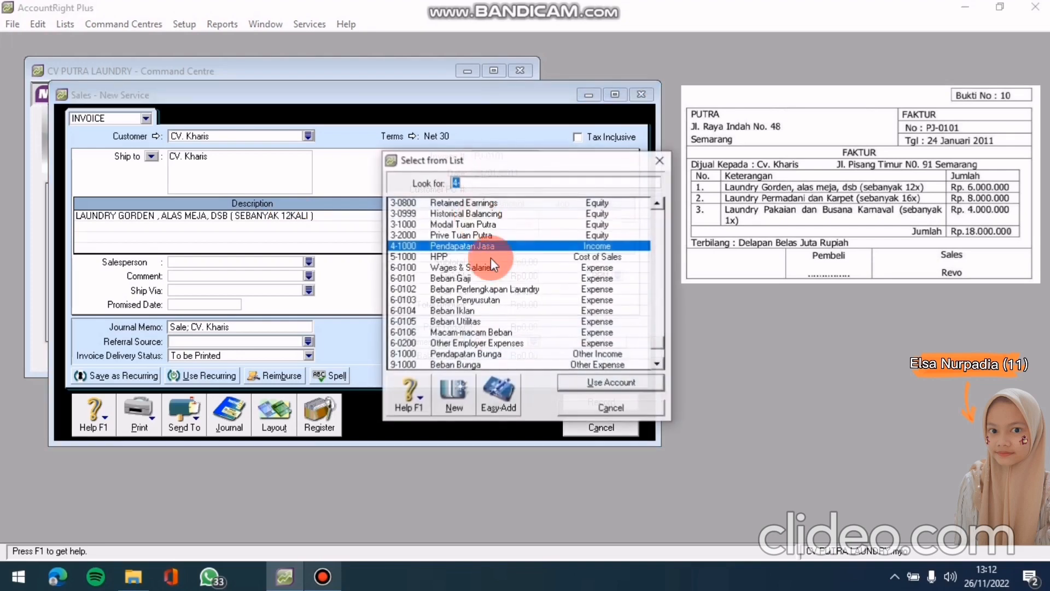
pyautogui.click(517, 238)
pyautogui.click(512, 256)
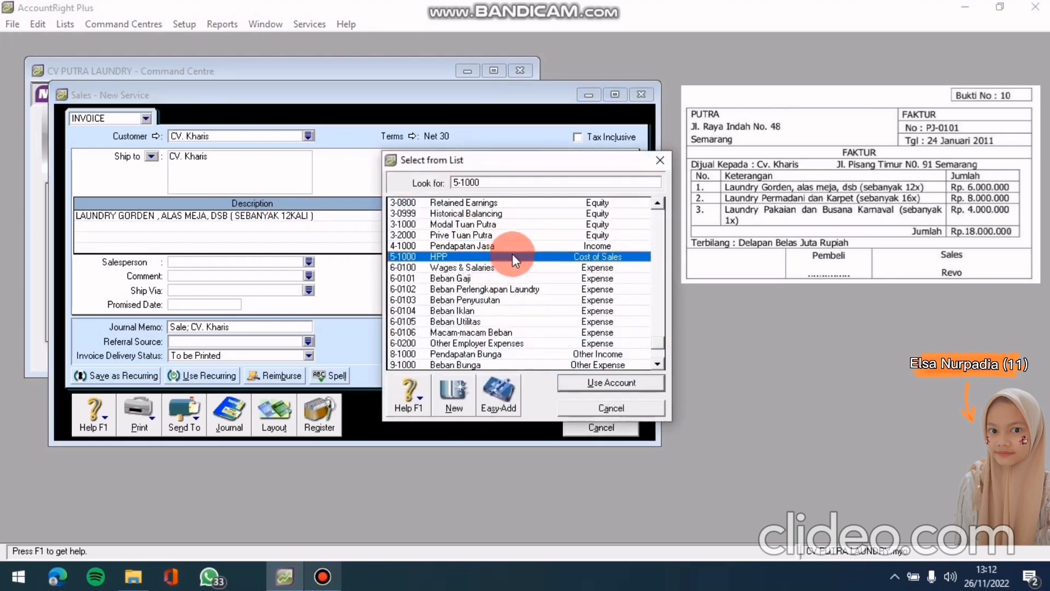
pyautogui.click(517, 244)
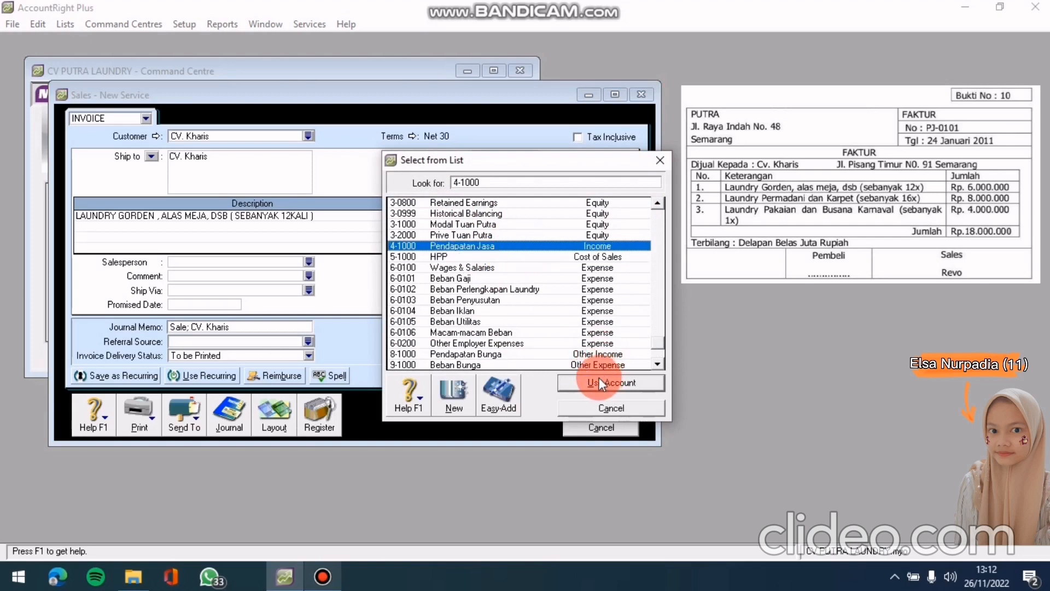
pyautogui.click(599, 380)
pyautogui.click(526, 215)
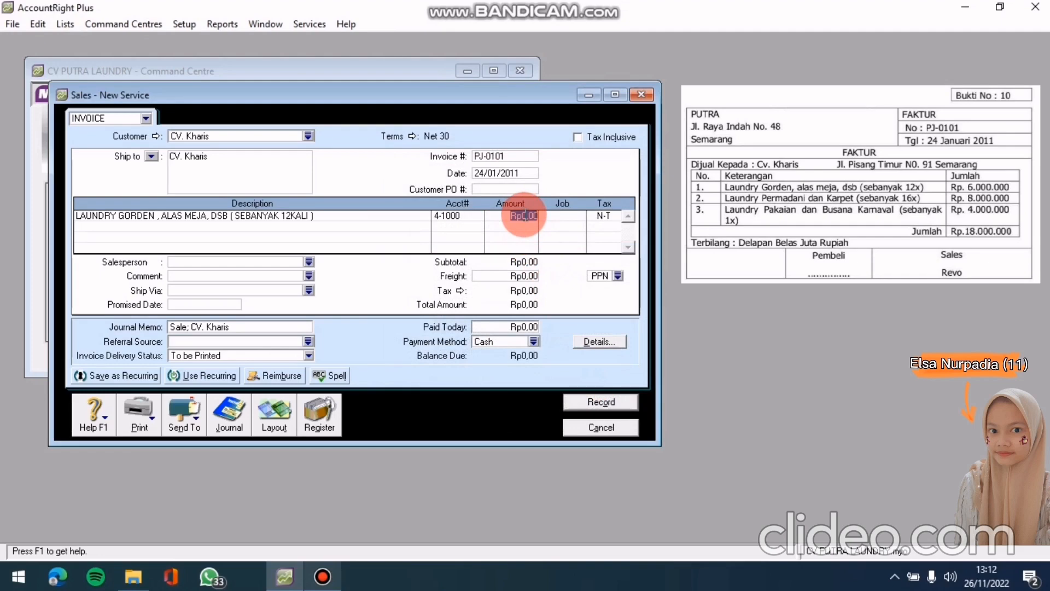
pyautogui.write('6000000')
pyautogui.press('Tab')
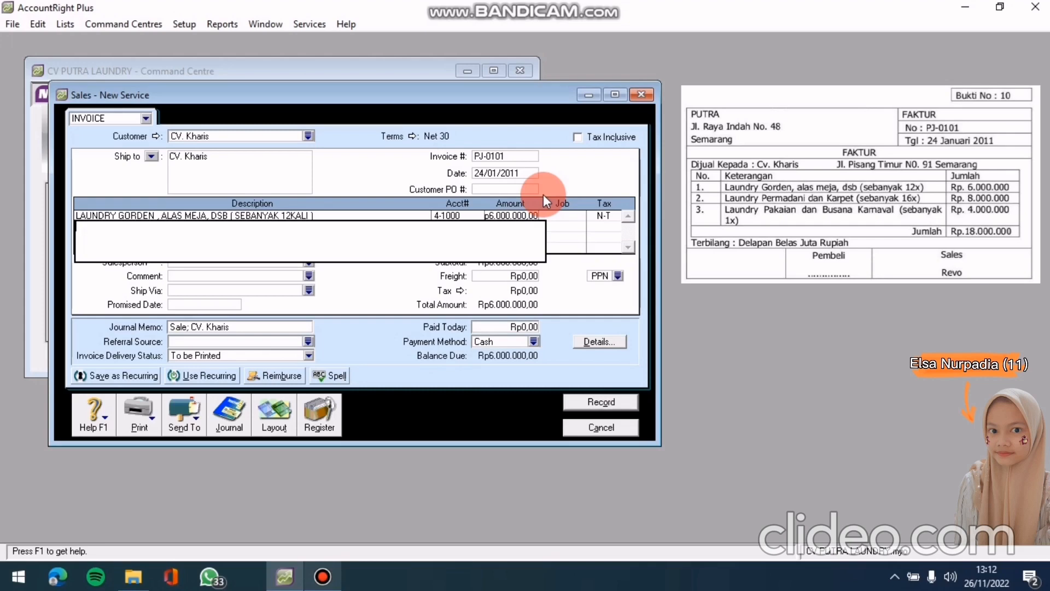
# Add line 'LAUNDRY PERMADANI DAN KARPET (SEBANYAK 16KALI)' to 4-1000 for Rp8.000.000
pyautogui.write('LAUNDR')
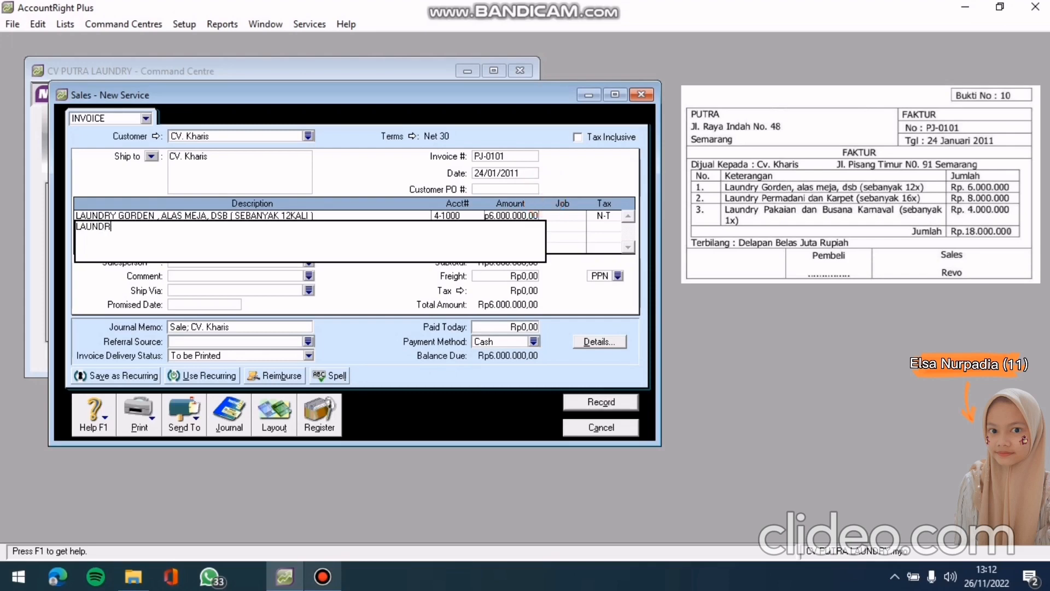
pyautogui.write('Y PERMADANI ')
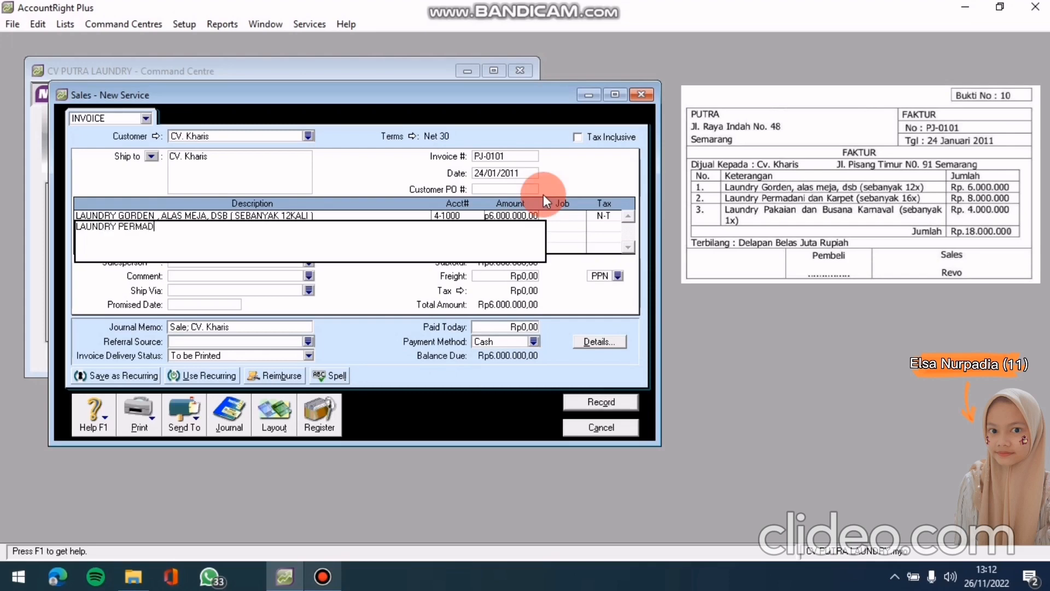
pyautogui.write('DAN KARPET (SEBANYAK 16KALI')
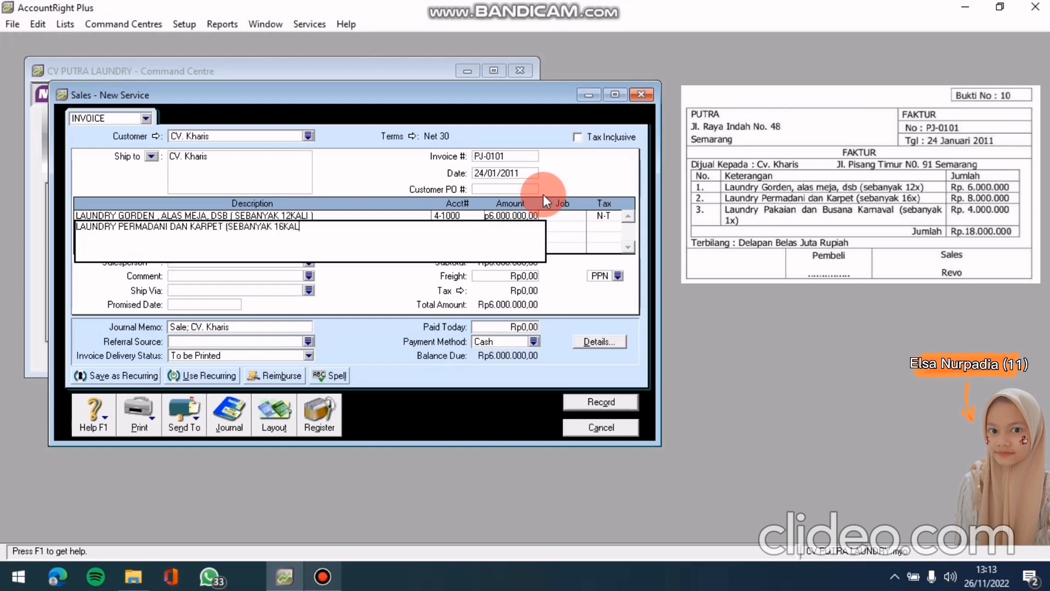
pyautogui.write(')')
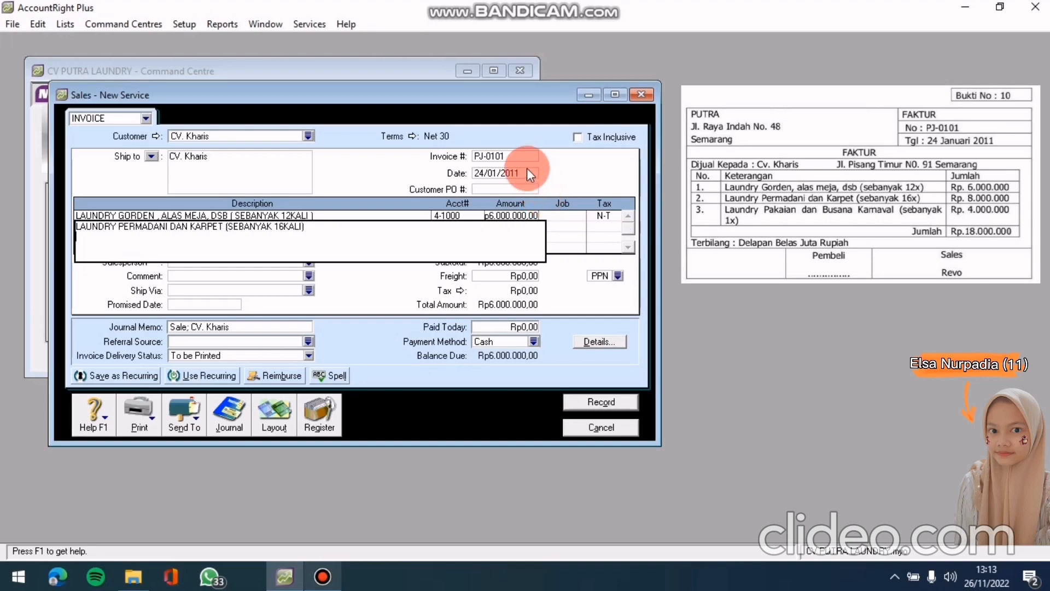
pyautogui.click(507, 176)
pyautogui.click(471, 227)
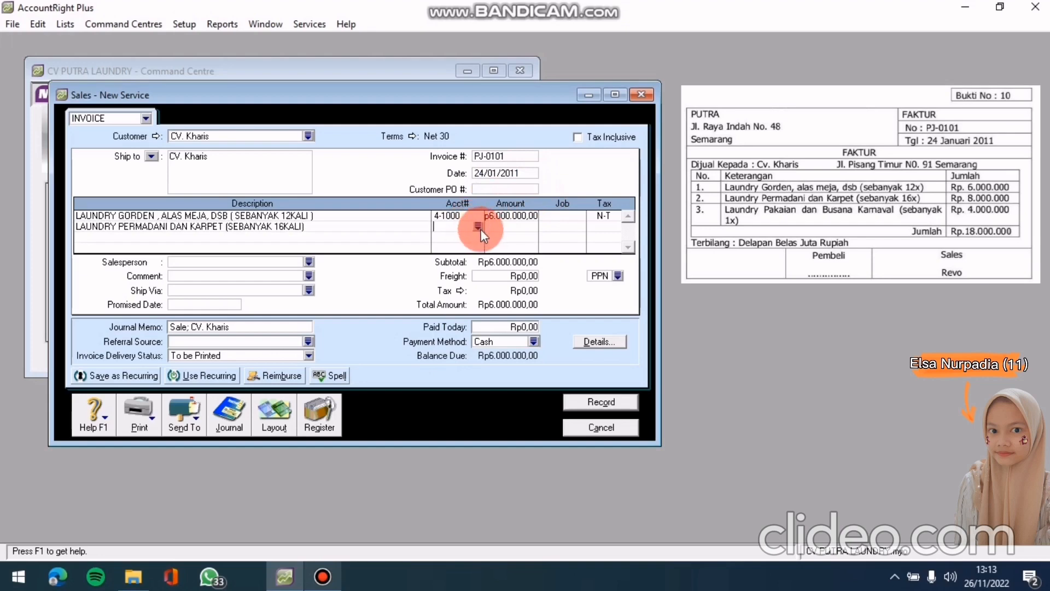
pyautogui.click(480, 228)
pyautogui.click(500, 244)
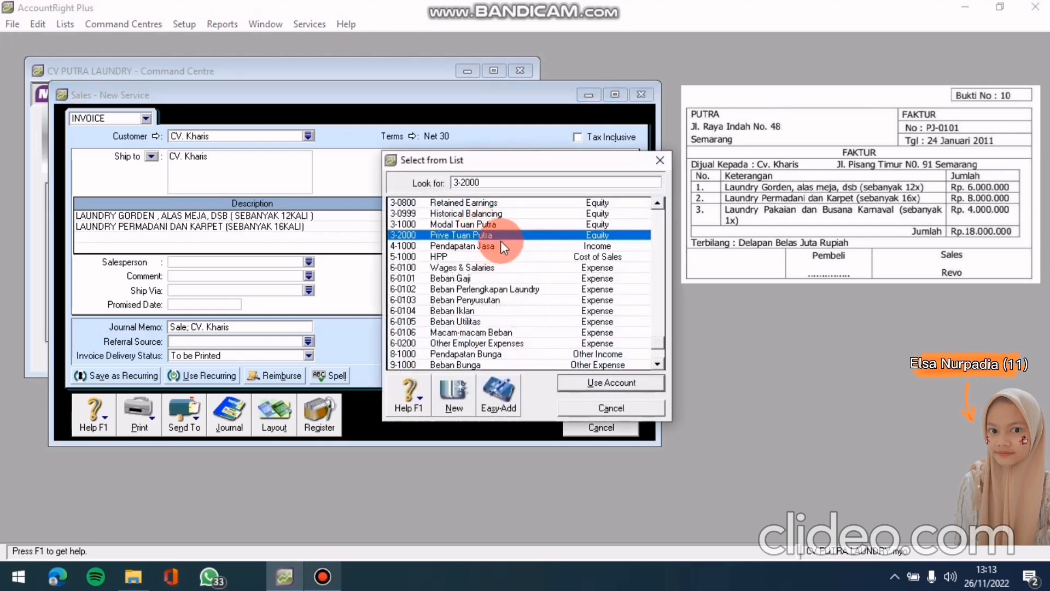
pyautogui.click(616, 408)
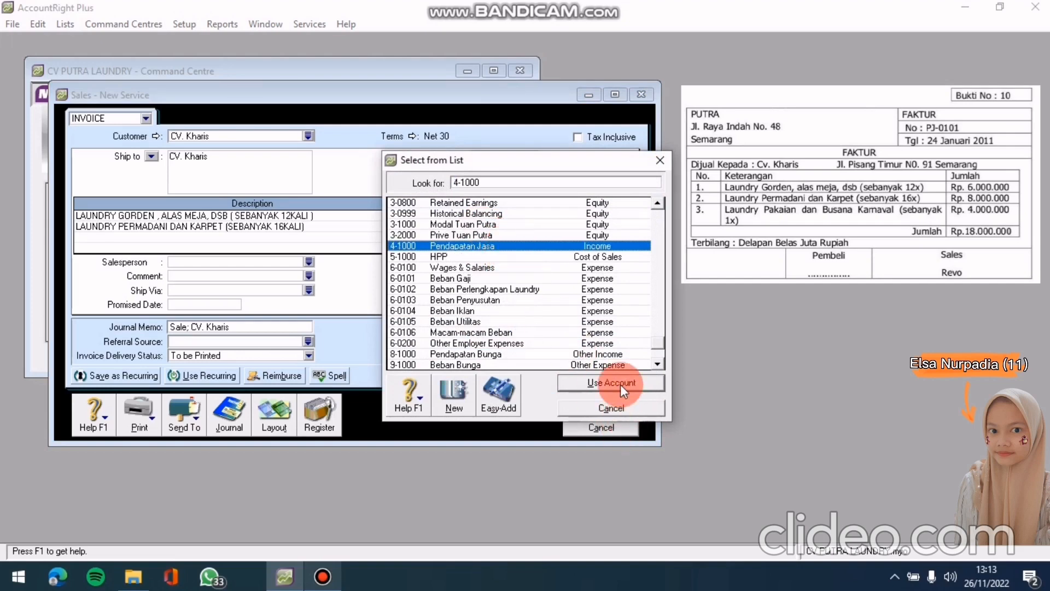
pyautogui.click(620, 384)
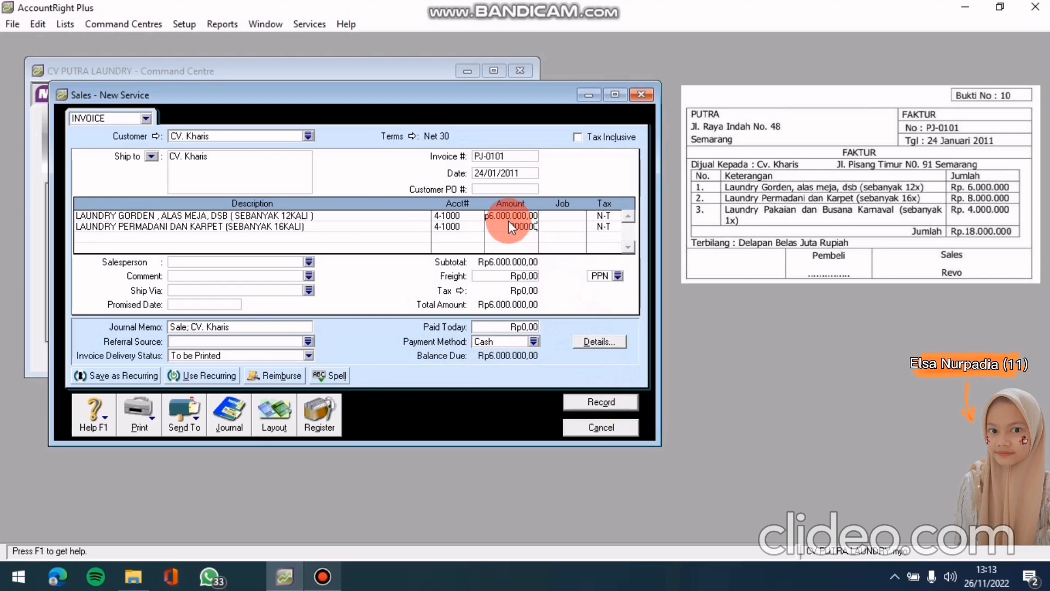
pyautogui.write('8000000')
pyautogui.press('Return')
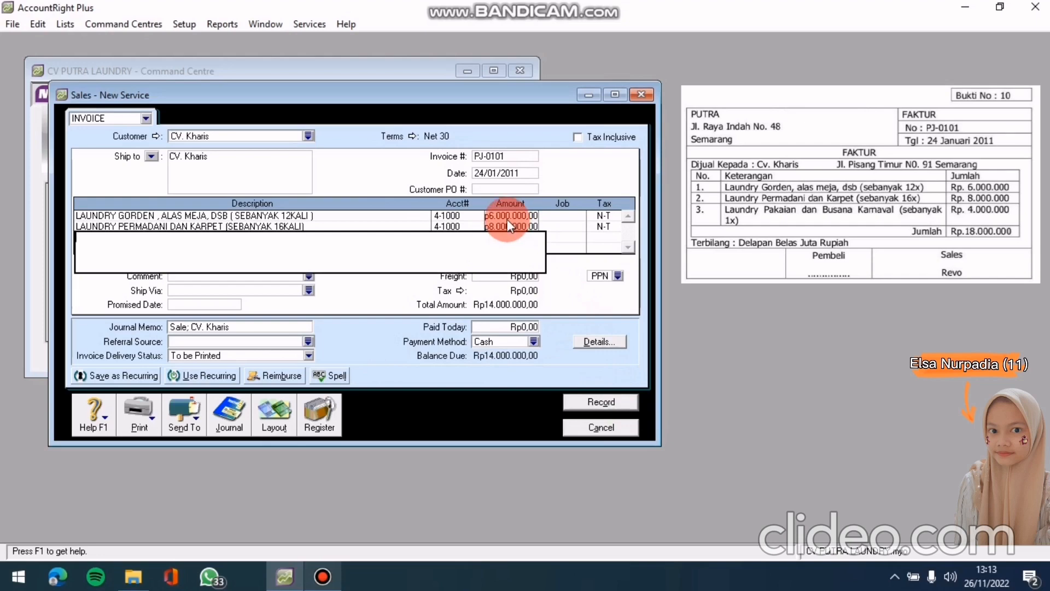
# Add line 'LAUNDRY PAKAIAN DAN BUSANA KARNAVAL ( SEBANYAK 1KALI)' to 4-1000 for Rp4.000.000
pyautogui.write('LAUNDRY PAKAIAN DAN BUSANA KAR')
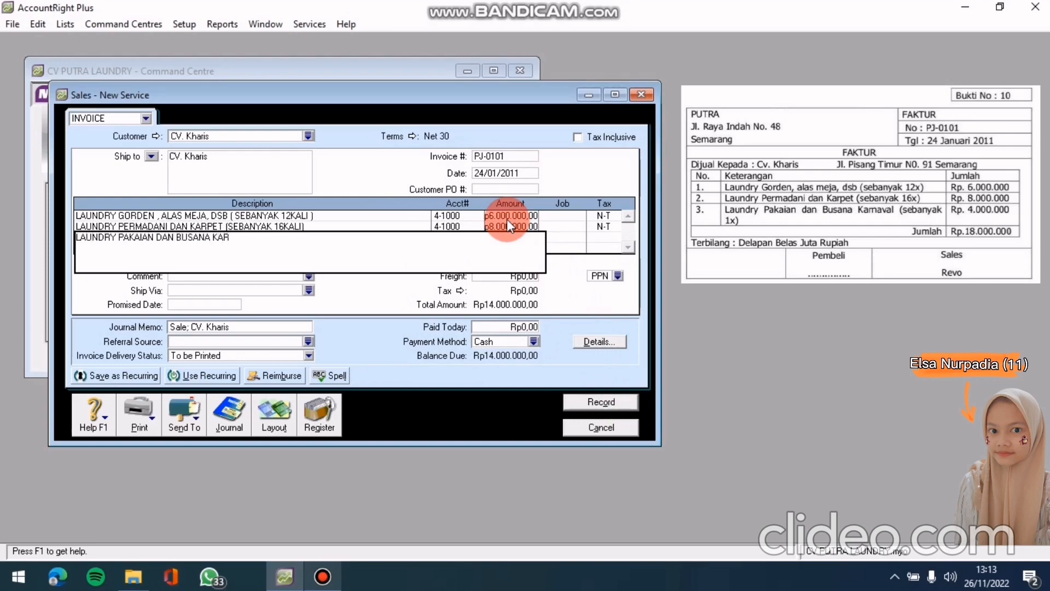
pyautogui.write('NAVAL ( SEBANYAK 1KALI')
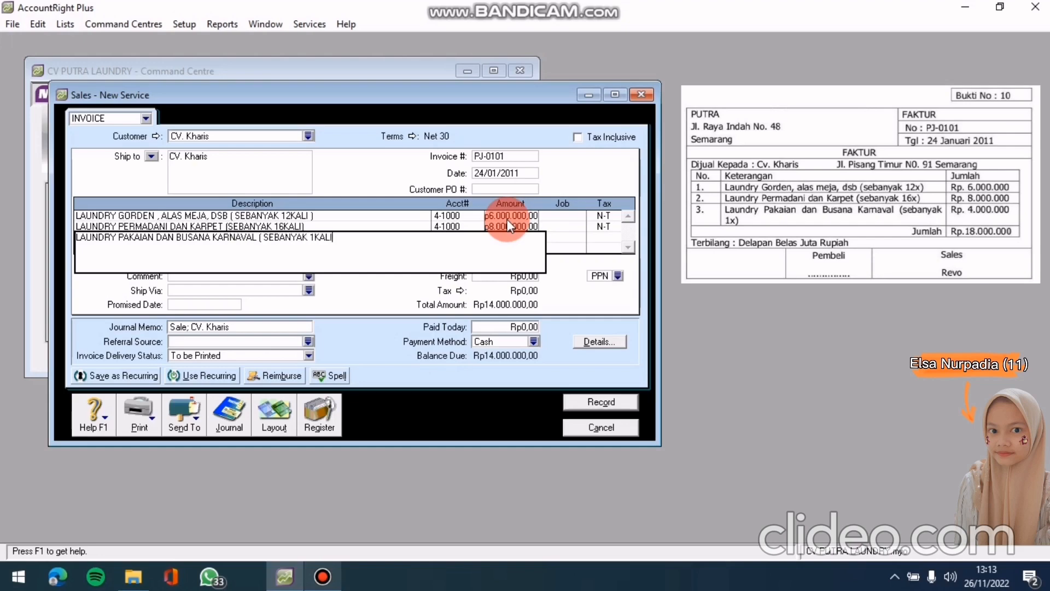
pyautogui.write(')')
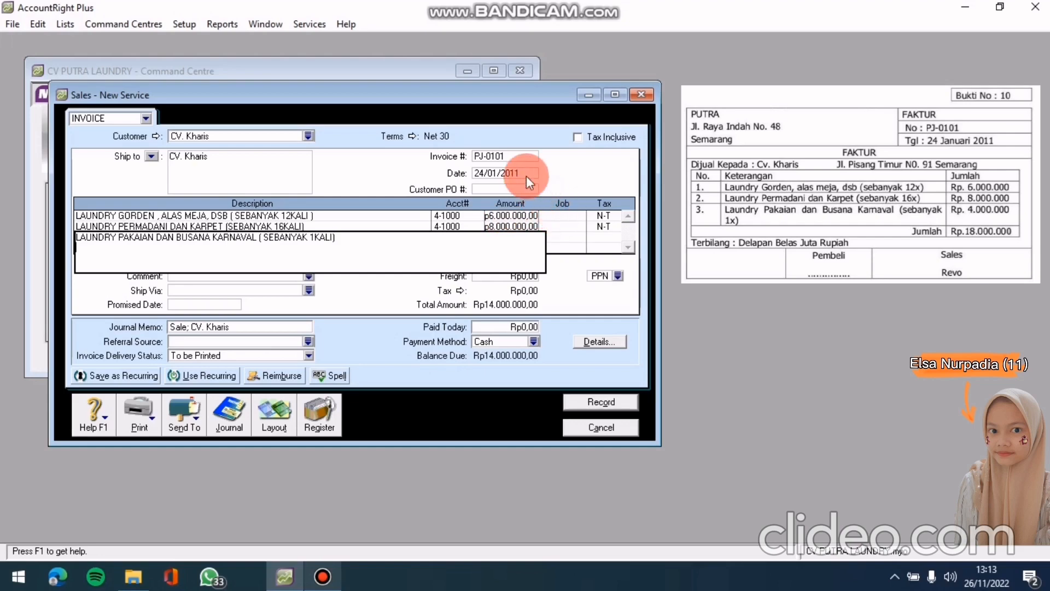
pyautogui.click(525, 173)
pyautogui.click(470, 238)
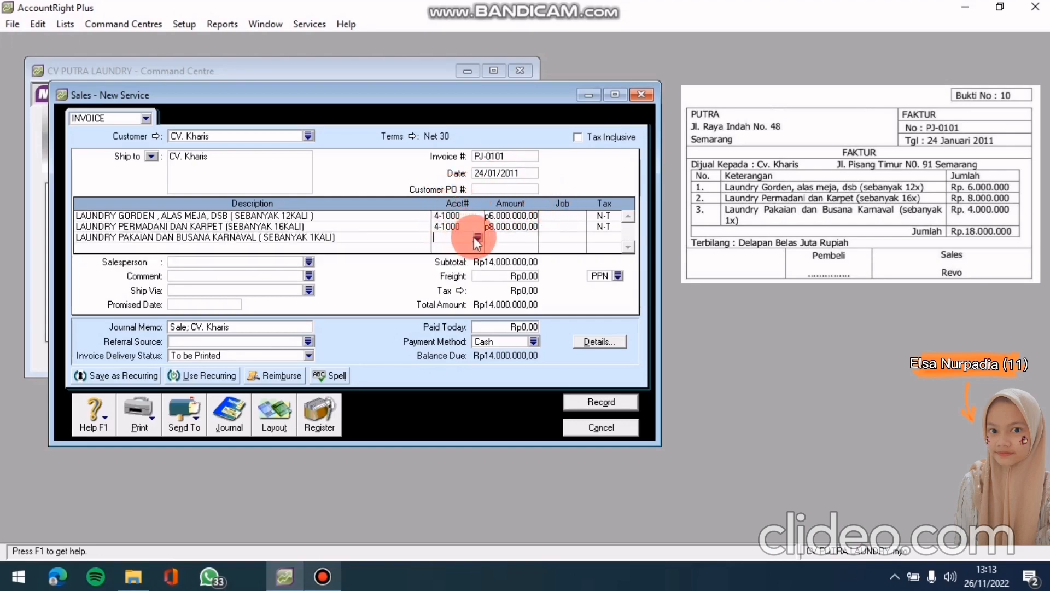
pyautogui.click(479, 237)
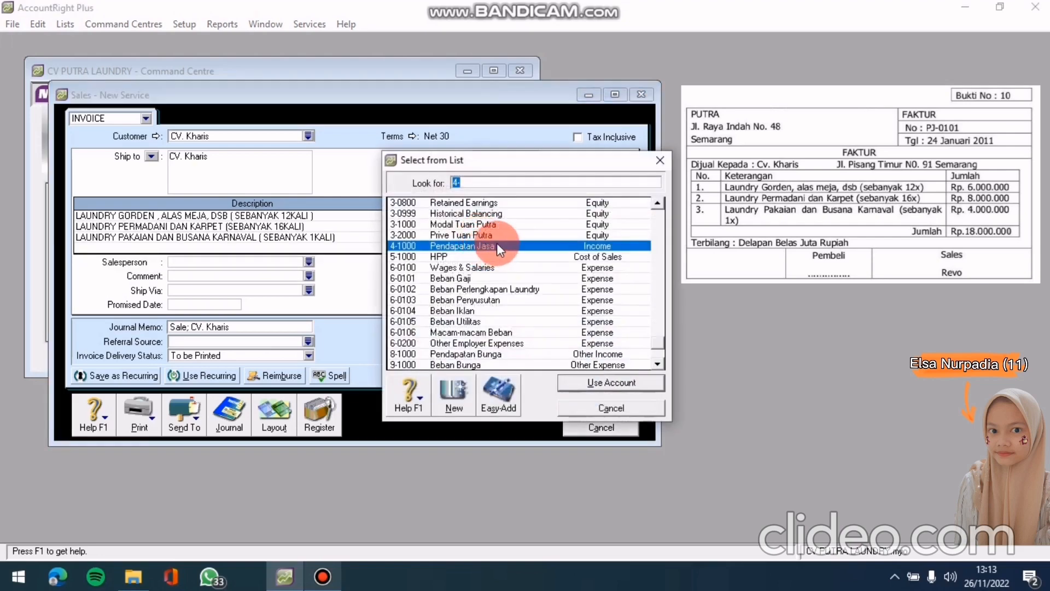
pyautogui.click(582, 379)
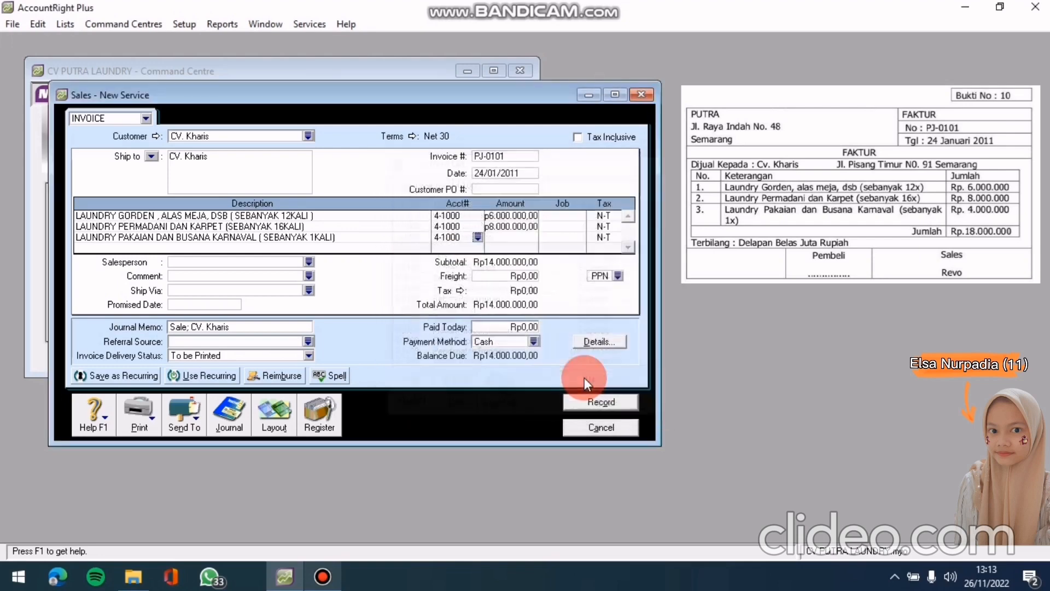
pyautogui.click(533, 237)
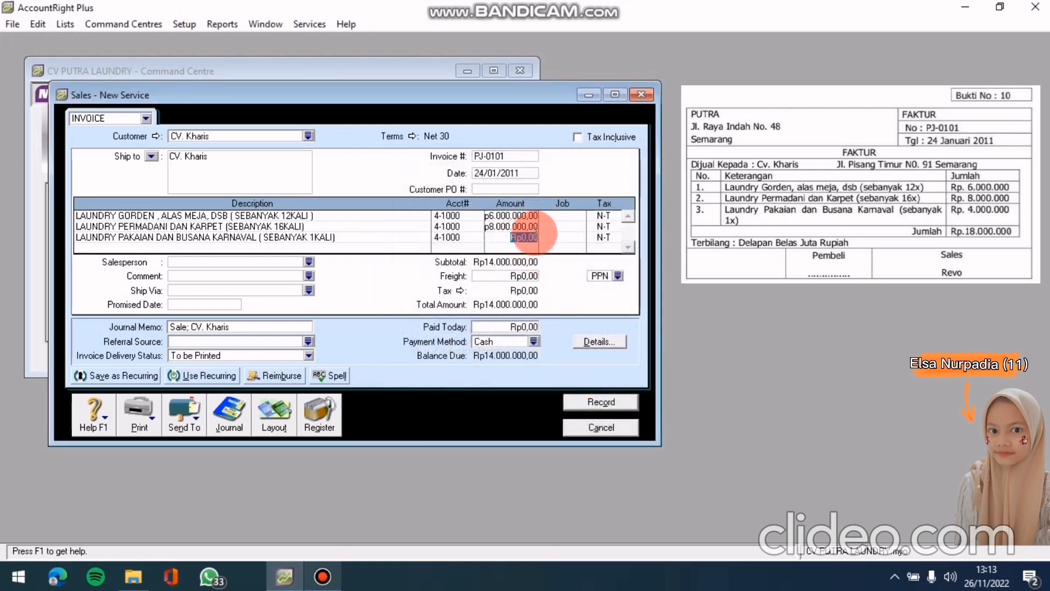
pyautogui.write('4000000')
pyautogui.press('Tab')
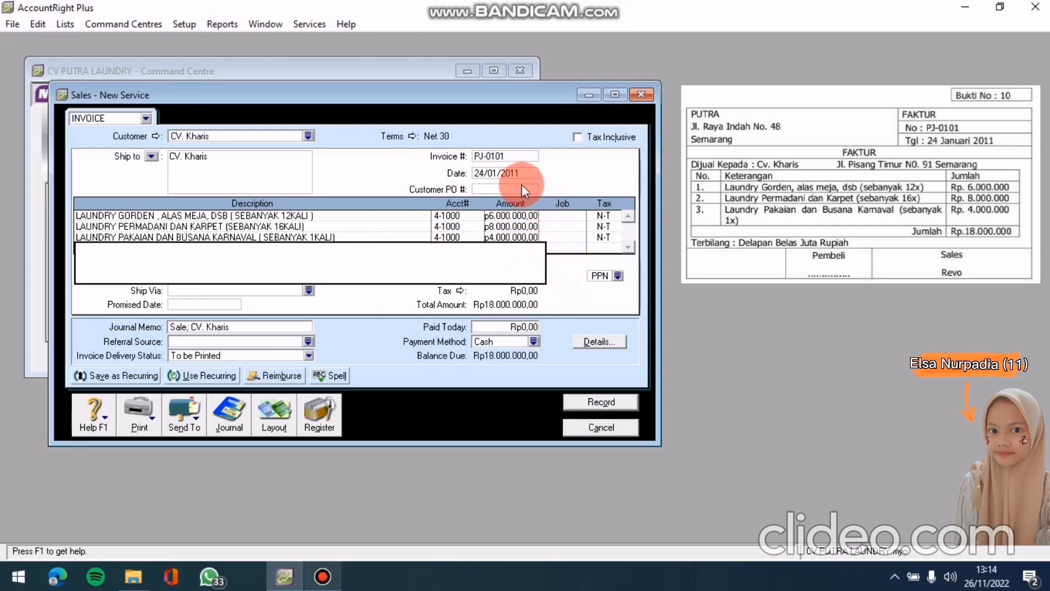
pyautogui.click(517, 172)
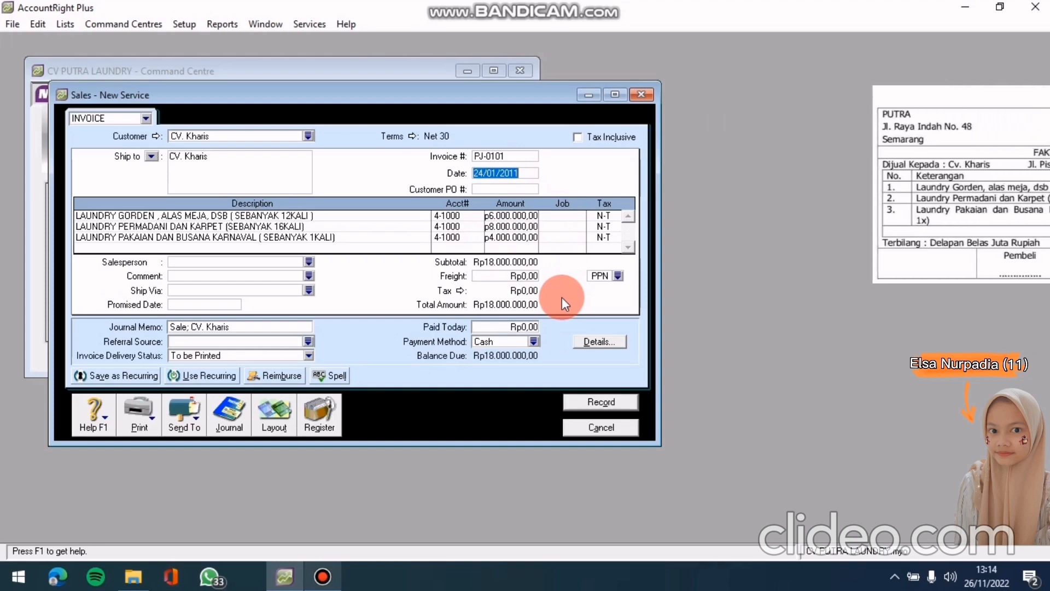
# Review the recap (1-1200 debit, 4-1000 credit, Rp18.000.000) and record invoice PJ-0101
pyautogui.hotkey('ctrl', 'r')
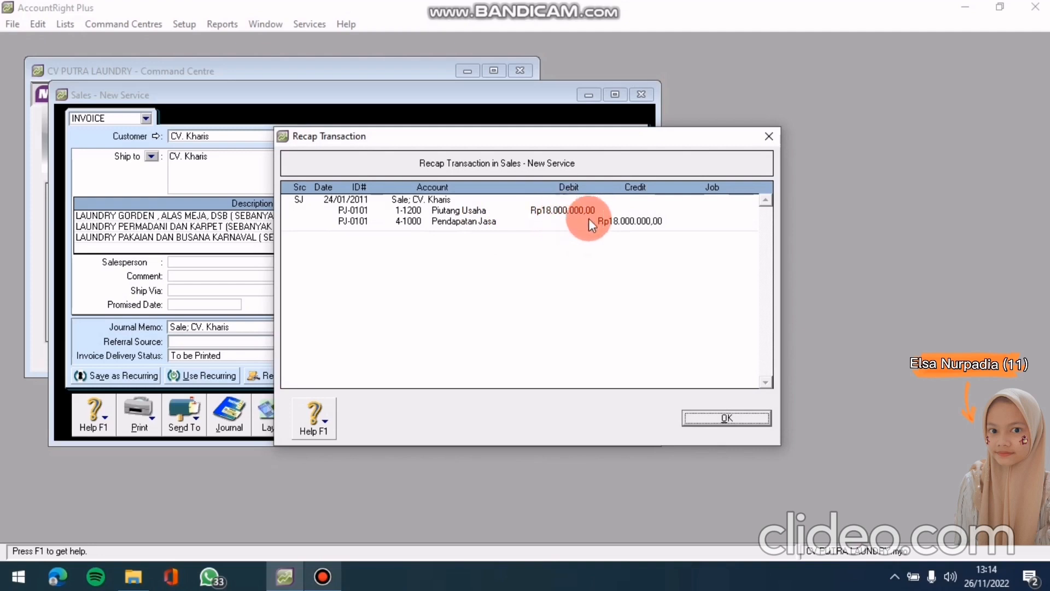
pyautogui.click(738, 419)
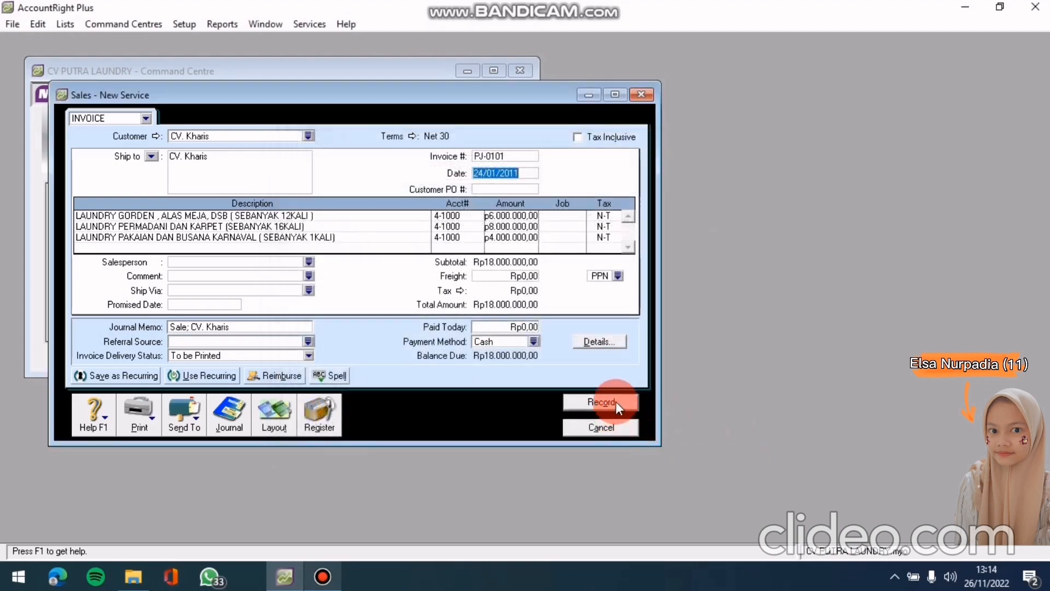
pyautogui.click(616, 402)
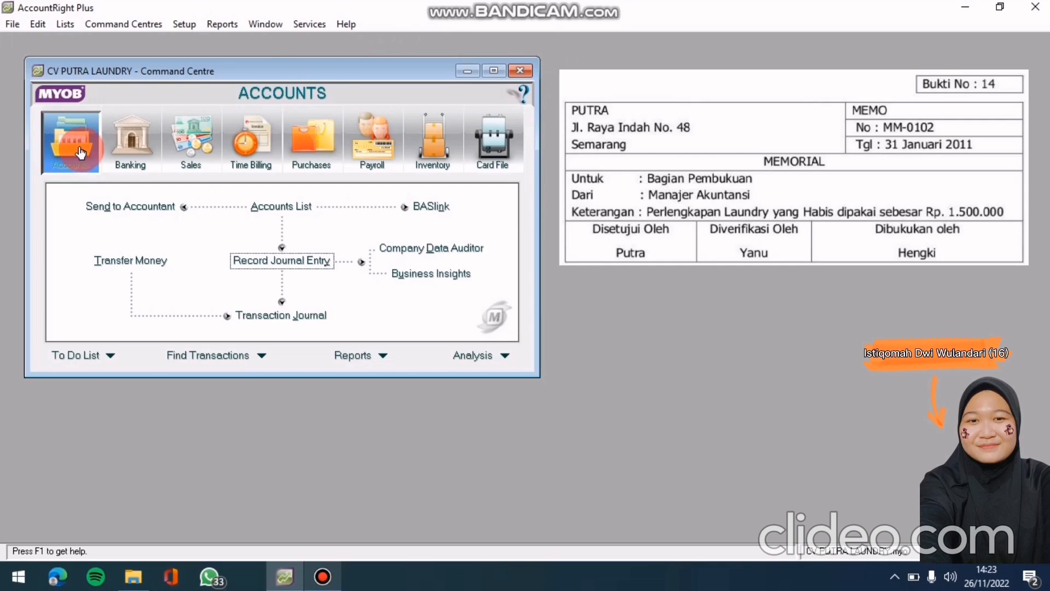
# Start a new general journal entry numbered MM-0102
pyautogui.click(261, 264)
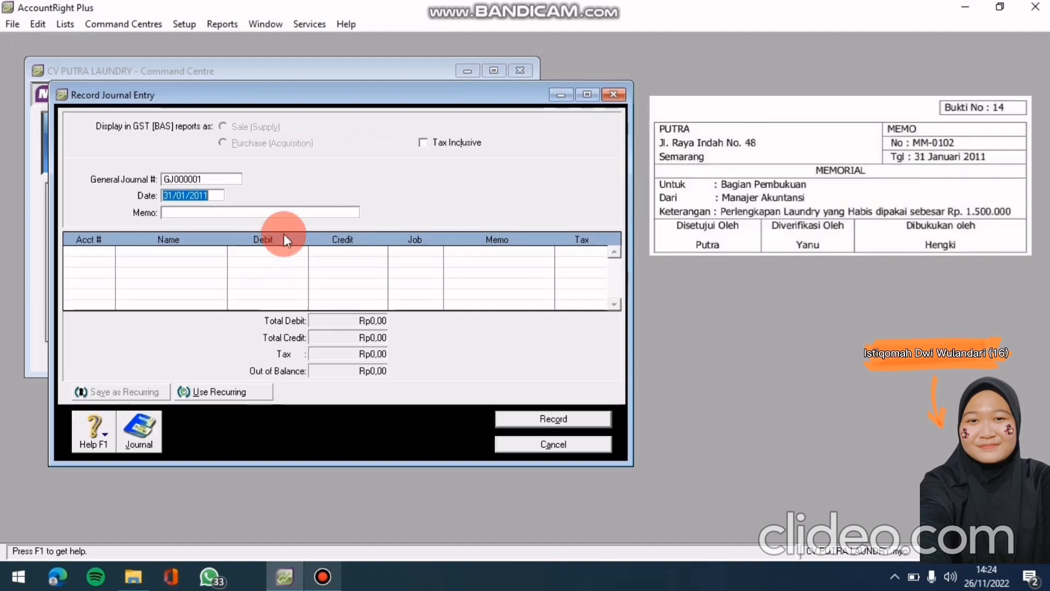
pyautogui.click(220, 179)
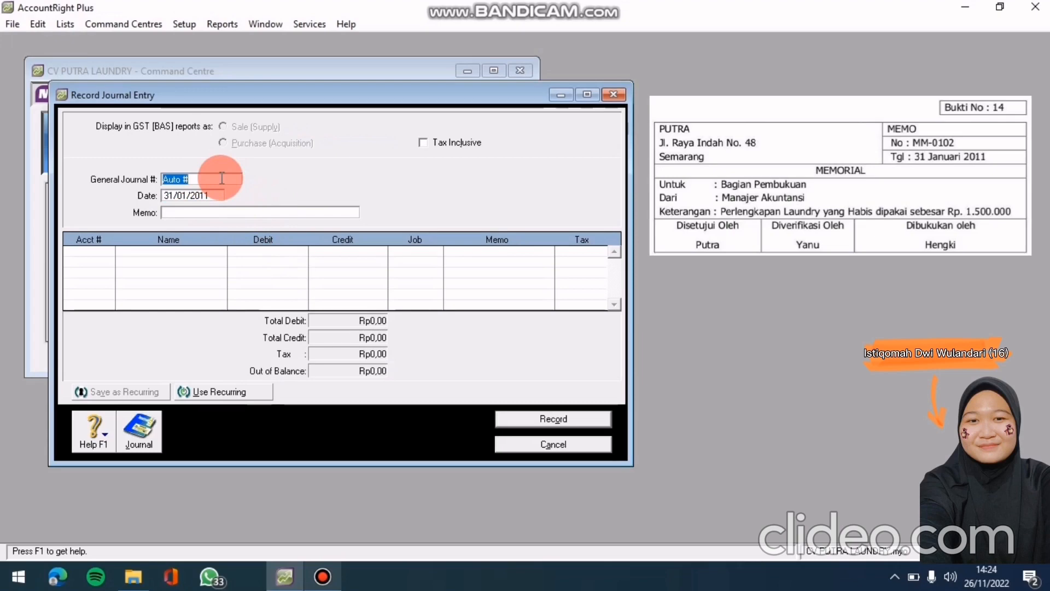
pyautogui.press('BackSpace')
pyautogui.write('MM')
pyautogui.press('BackSpace')
pyautogui.press('BackSpace')
pyautogui.write('MM-0102')
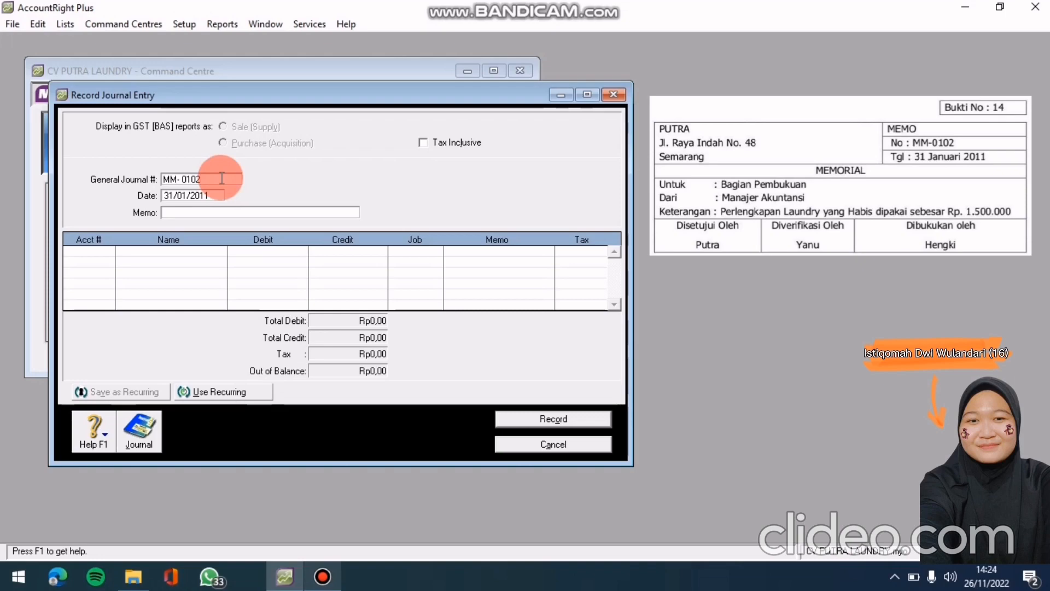
# Date the journal 31/01/2011 and give it the memo 'Penyesuaian Perlengkapan'
pyautogui.press('Tab')
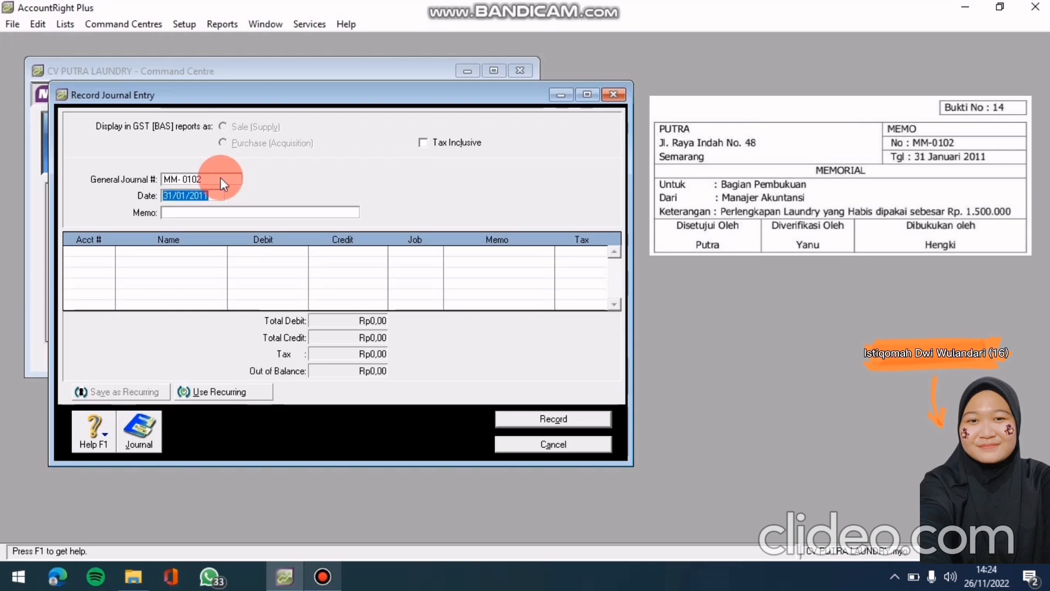
pyautogui.press('BackSpace')
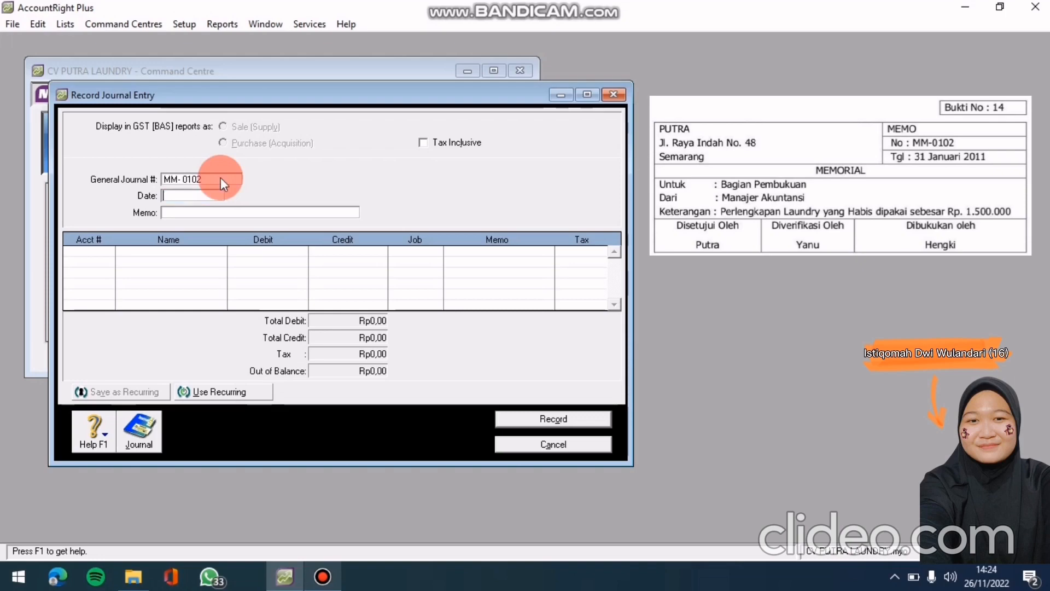
pyautogui.write('31/01/2011')
pyautogui.press('Tab')
pyautogui.write('Penyesuai')
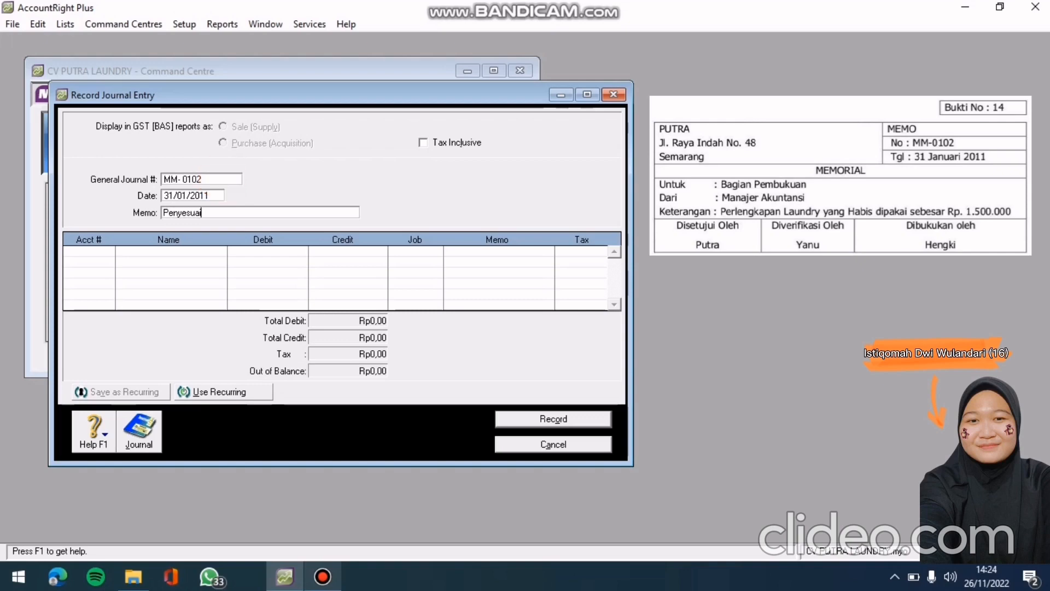
pyautogui.write('an P')
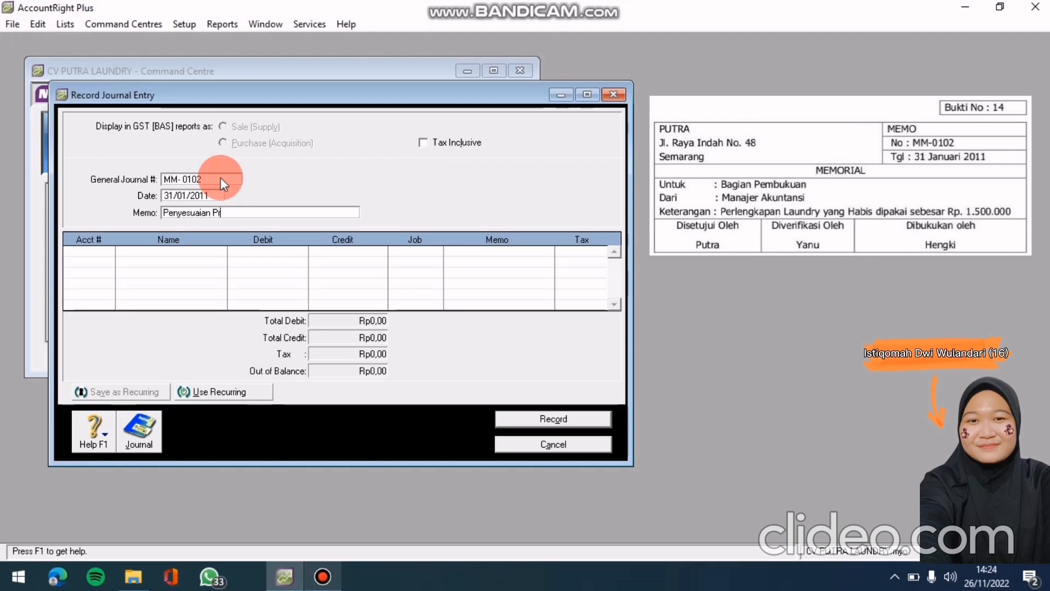
pyautogui.write('erlengkapan')
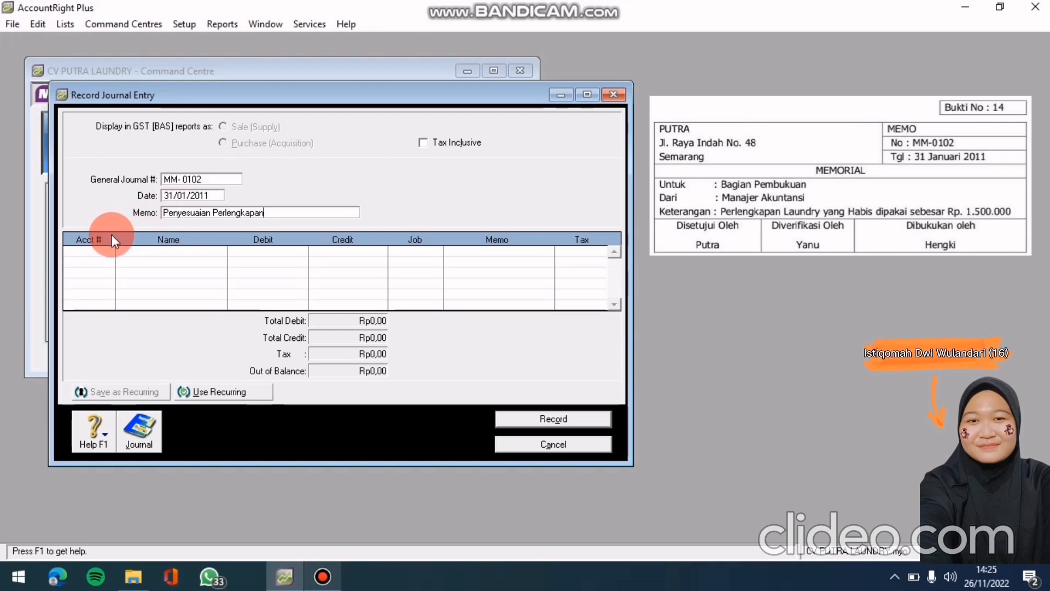
# Debit 6-0102 Beban Perlengkapan Laundry Rp1.500.000 on the first journal line
pyautogui.click(81, 254)
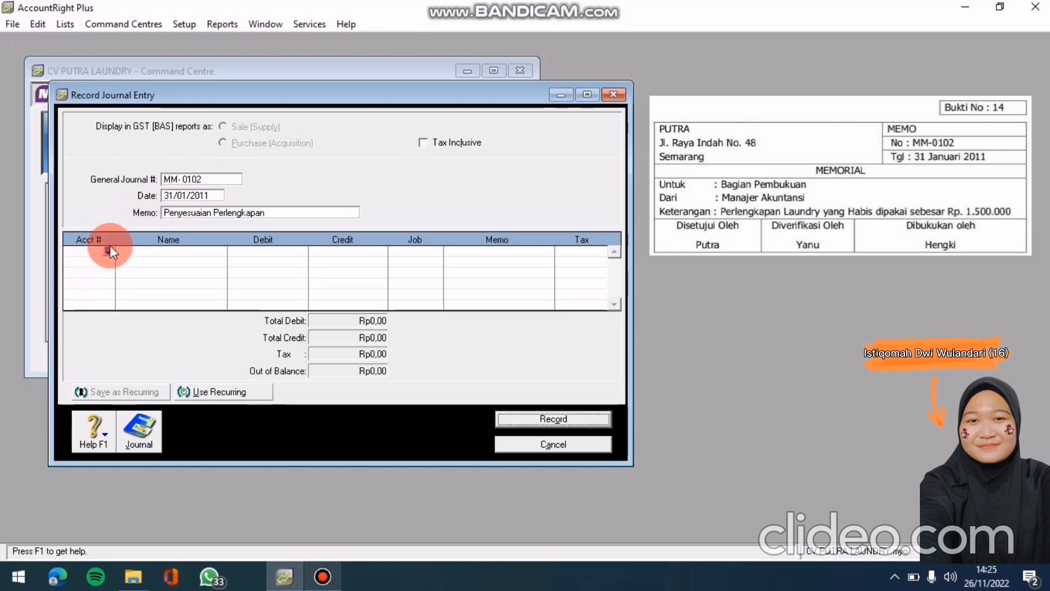
pyautogui.click(107, 250)
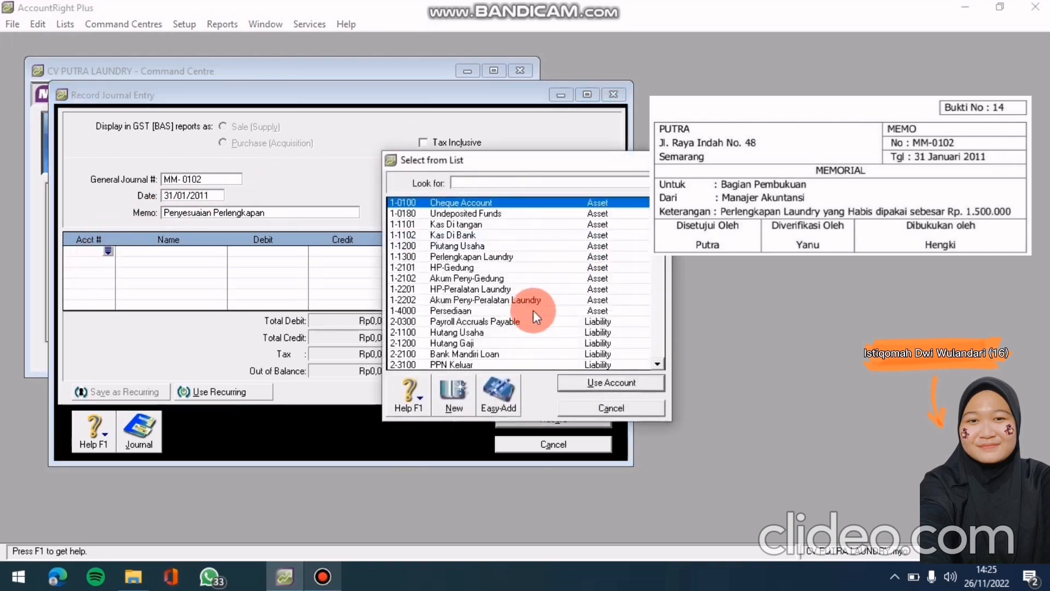
pyautogui.scroll(-4, 511, 282)
pyautogui.scroll(-2, 510, 282)
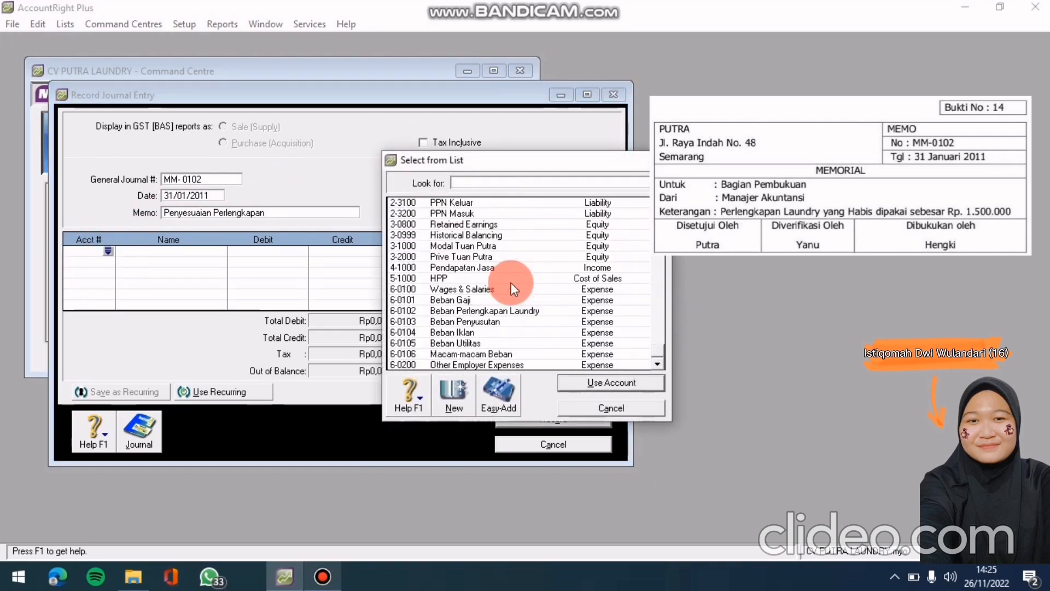
pyautogui.click(516, 279)
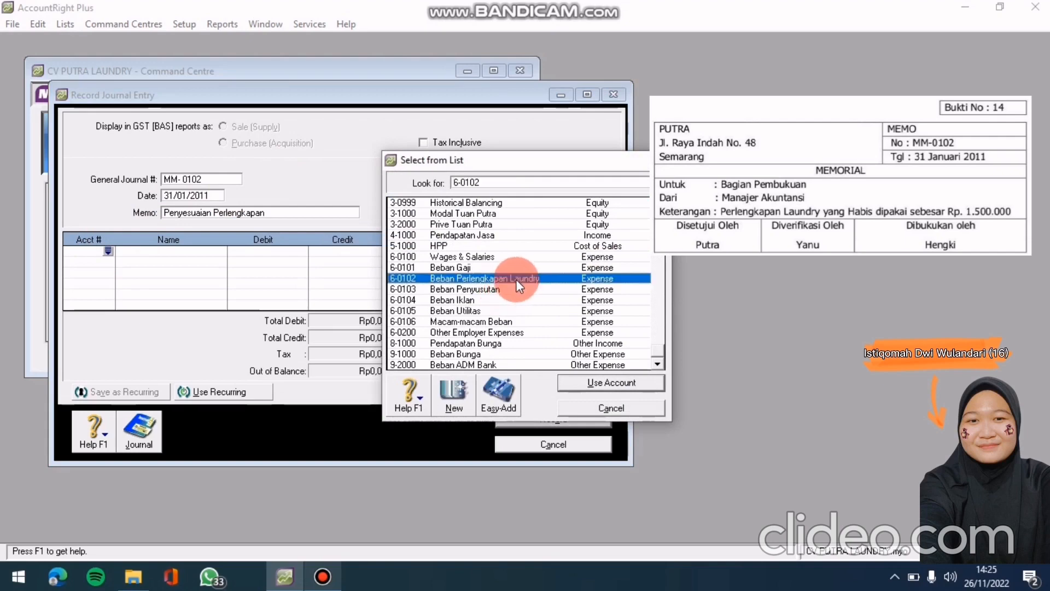
pyautogui.click(623, 382)
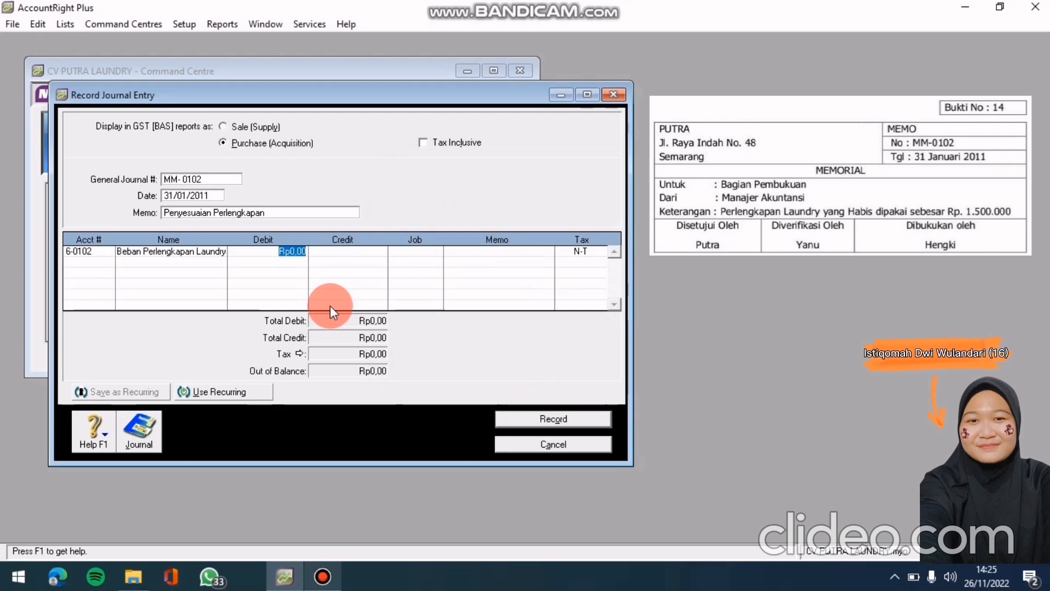
pyautogui.write('1.500.')
pyautogui.write('000')
pyautogui.press('Return')
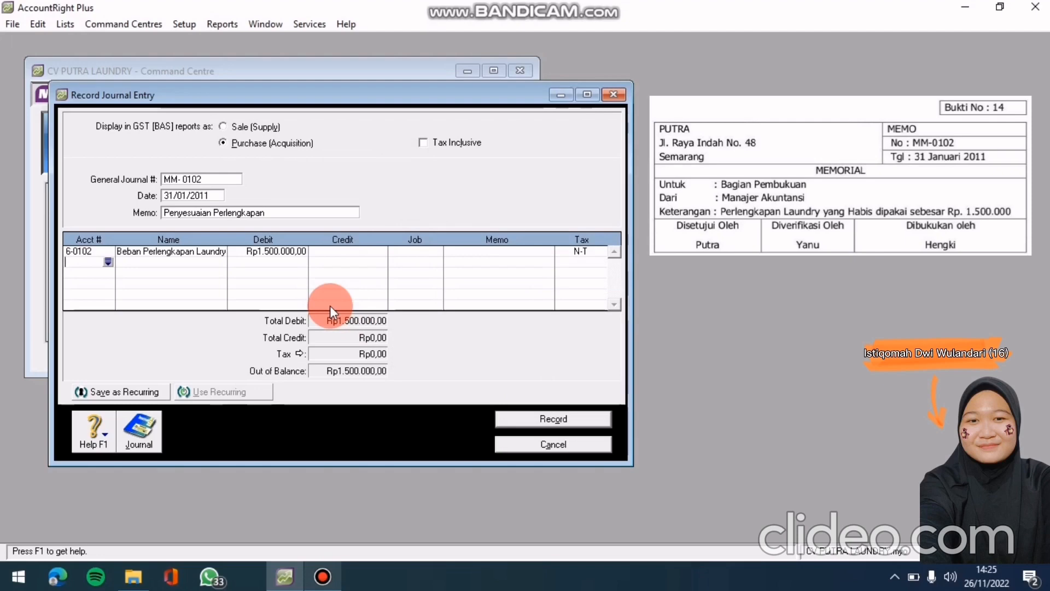
# Credit 1-1300 Perlengkapan Laundry Rp1.500.000 and preview the journal recap
pyautogui.click(109, 263)
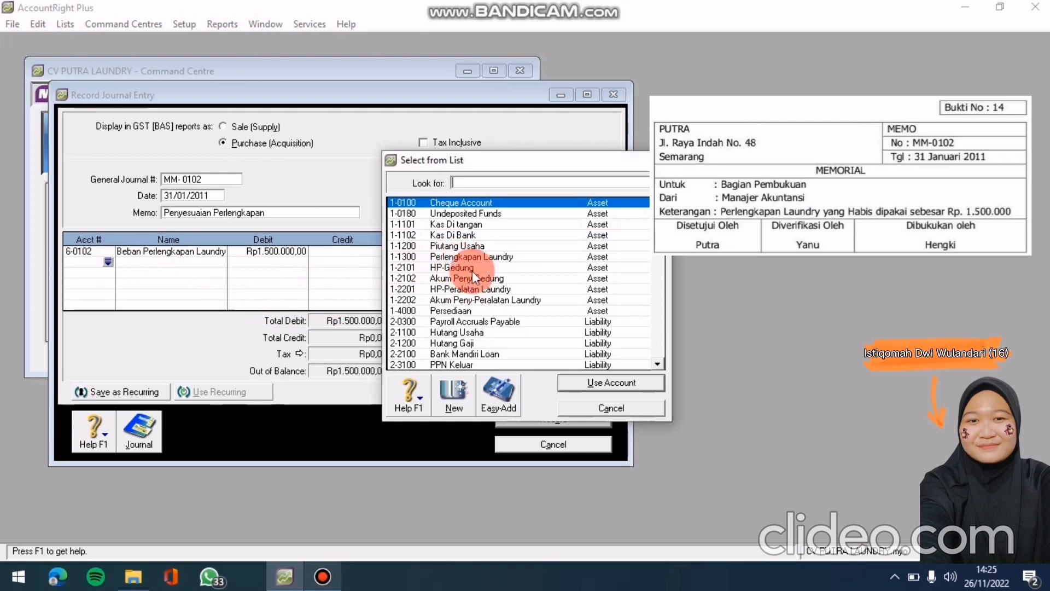
pyautogui.click(480, 255)
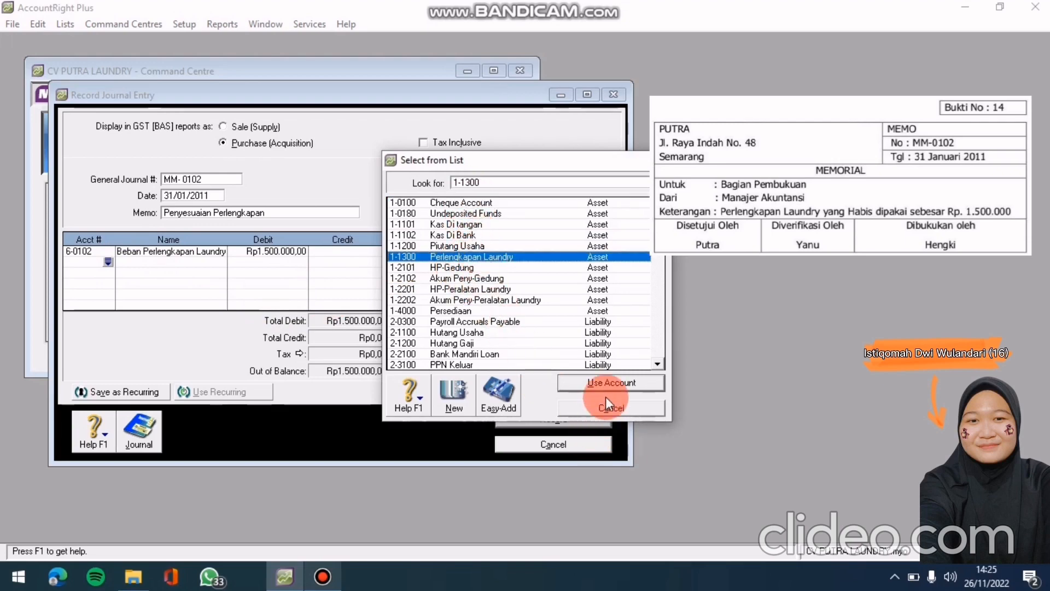
pyautogui.click(610, 382)
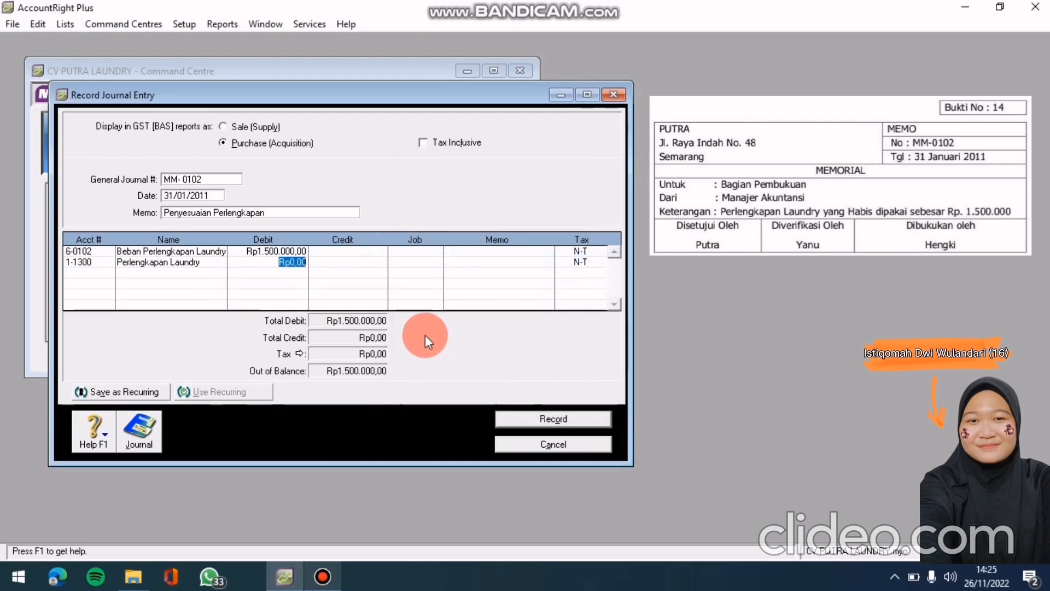
pyautogui.click(370, 264)
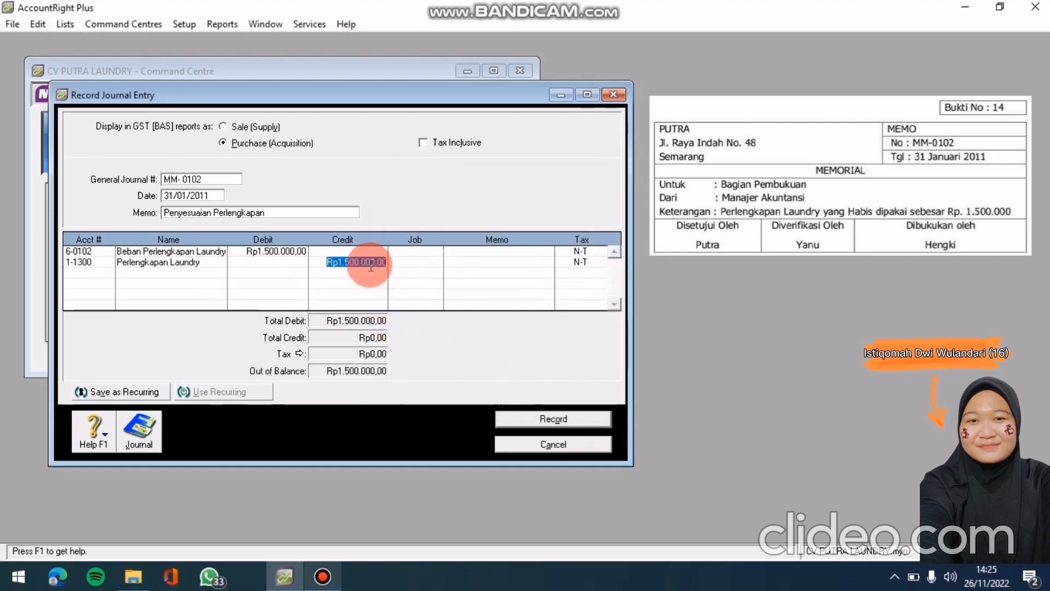
pyautogui.press('Return')
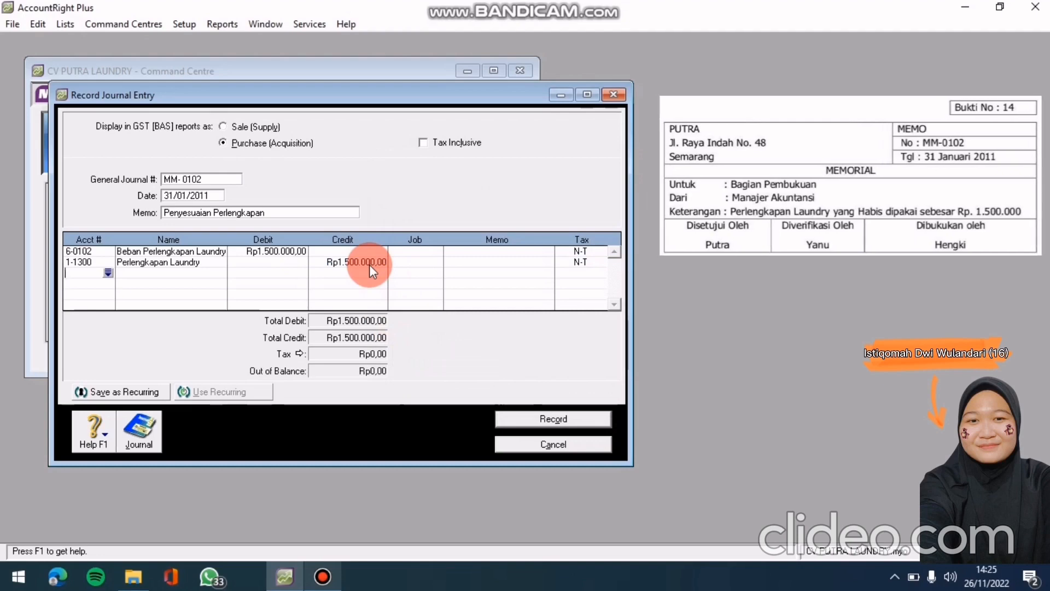
pyautogui.hotkey('ctrl', 'r')
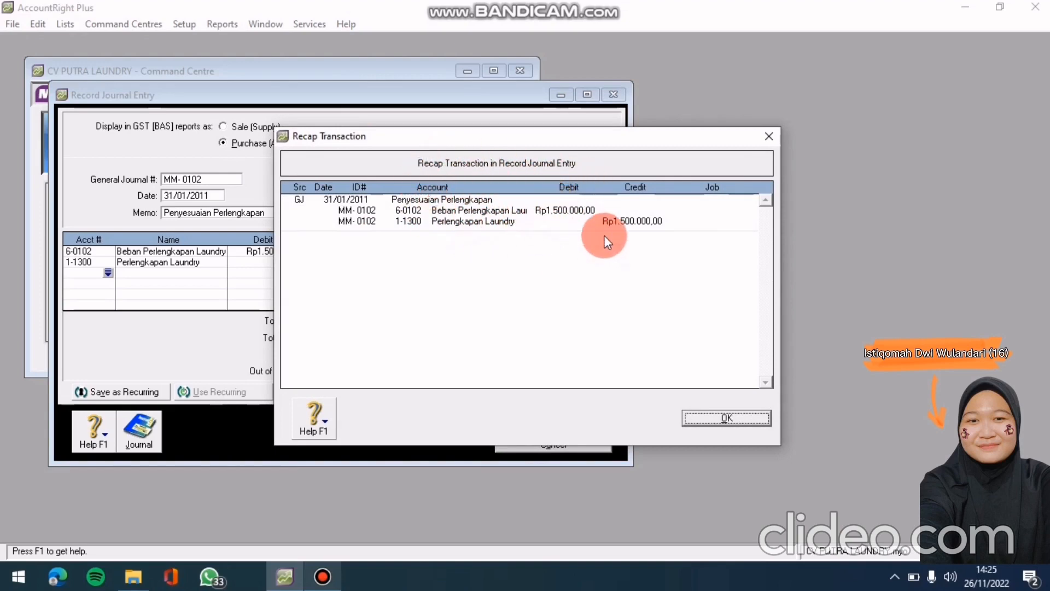
# Record the balanced MM-0102 supplies journal and close the Record Journal Entry form
pyautogui.click(690, 415)
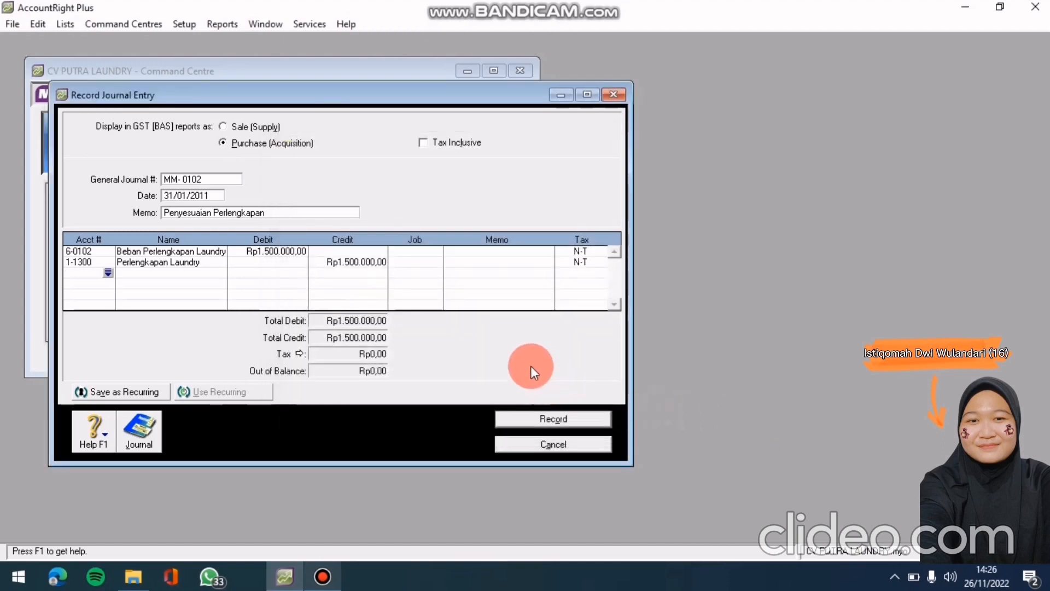
pyautogui.click(573, 416)
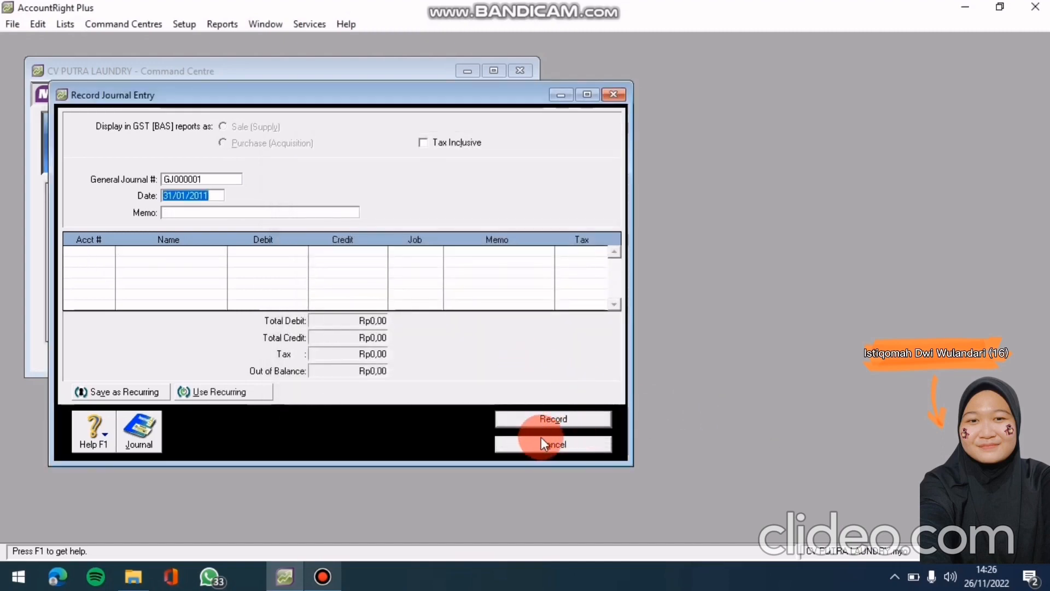
pyautogui.click(614, 95)
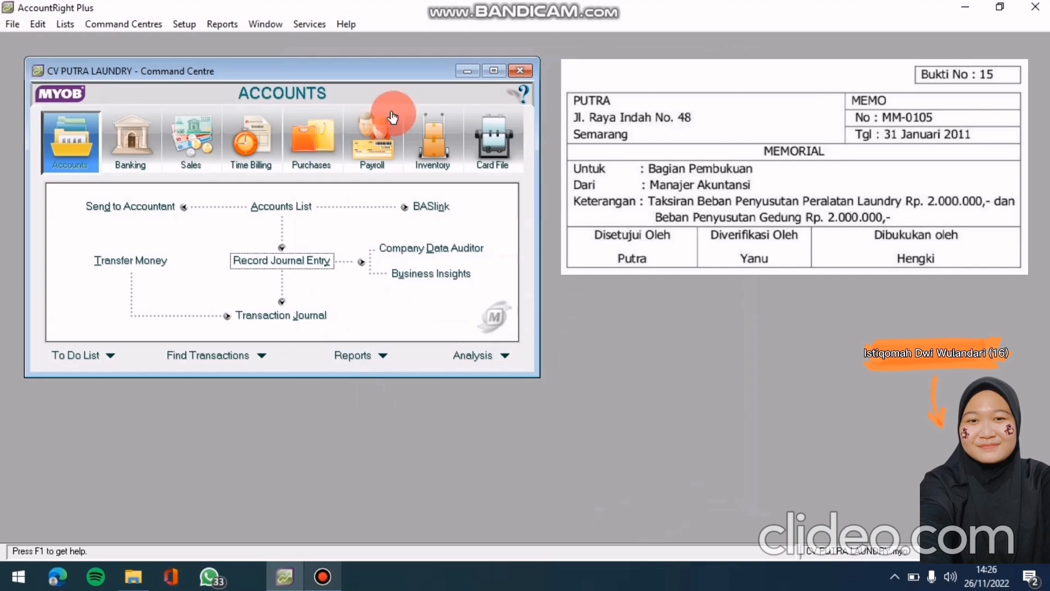
# Start a new general journal and replace its automatic number with MM-0105
pyautogui.click(254, 260)
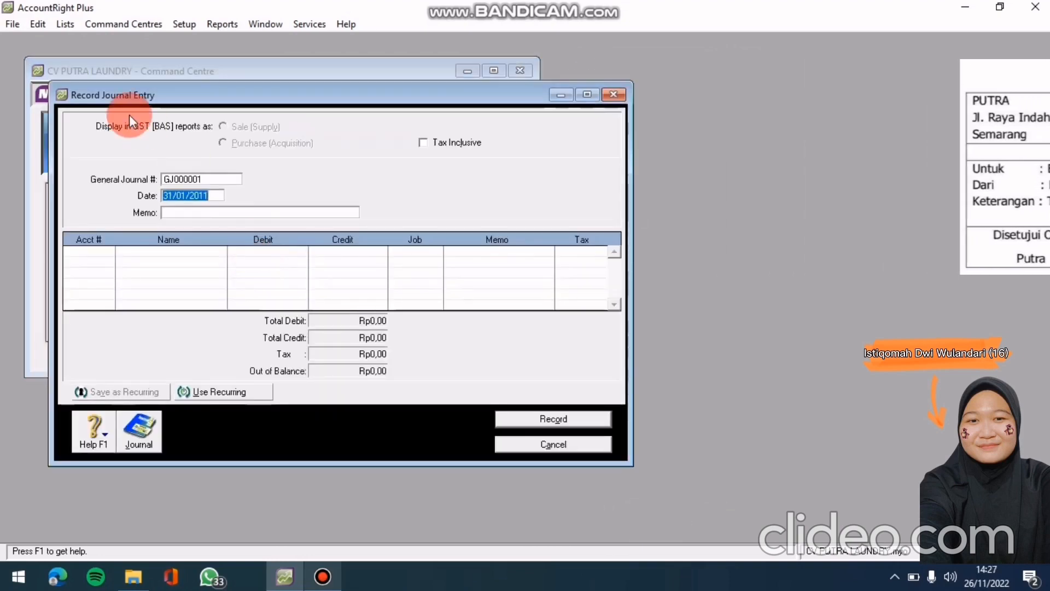
pyautogui.click(224, 179)
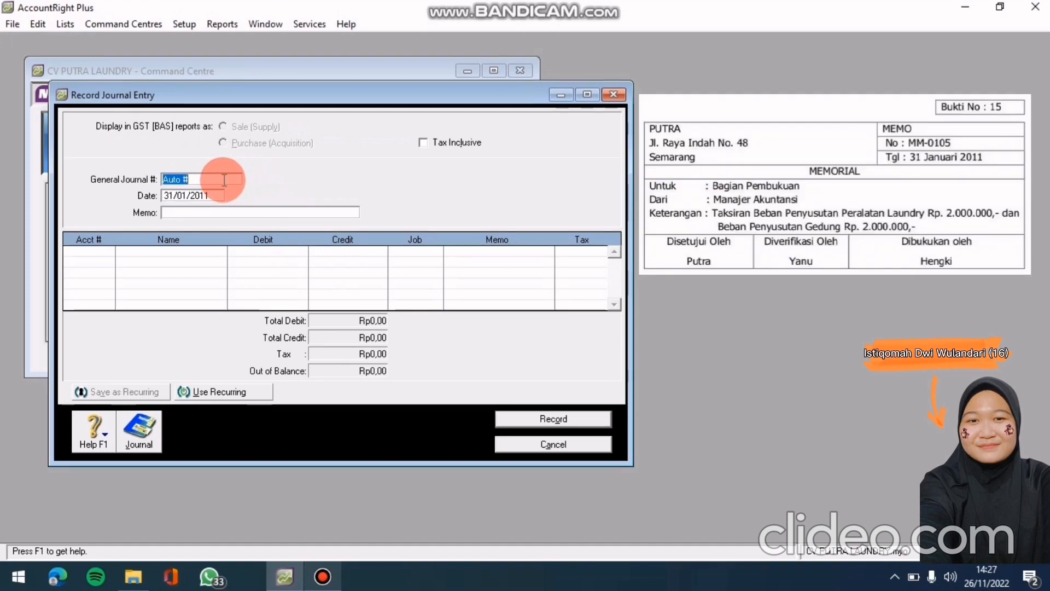
pyautogui.press('BackSpace')
pyautogui.write('m')
pyautogui.press('BackSpace')
pyautogui.write('MM-0105')
pyautogui.press('Tab')
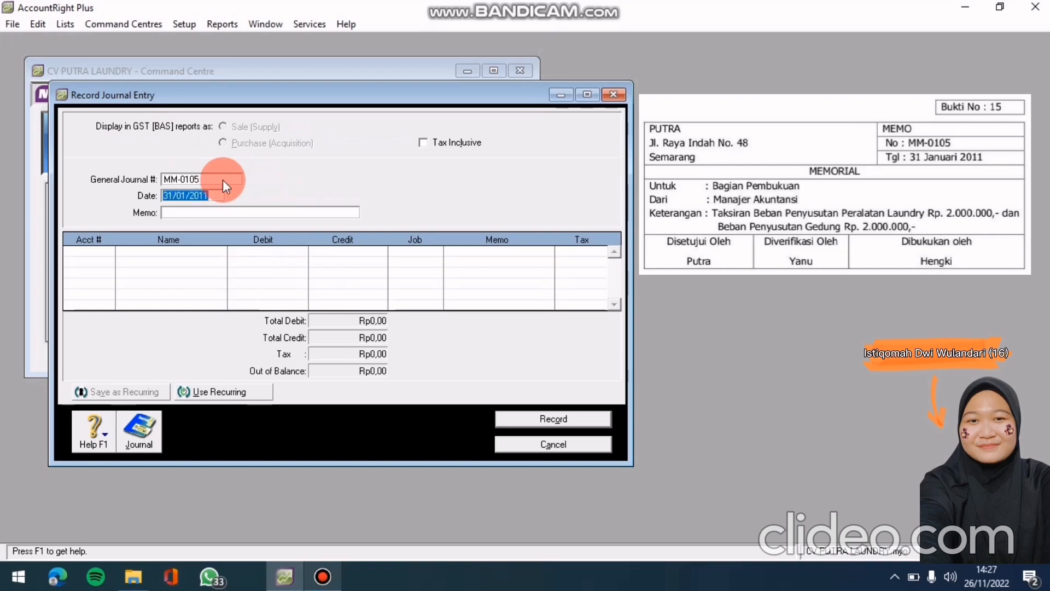
# Date the journal 31/01/2011 with memo 'Penyesuaian Peralatan Dan Gedung'
pyautogui.press('BackSpace')
pyautogui.write('31')
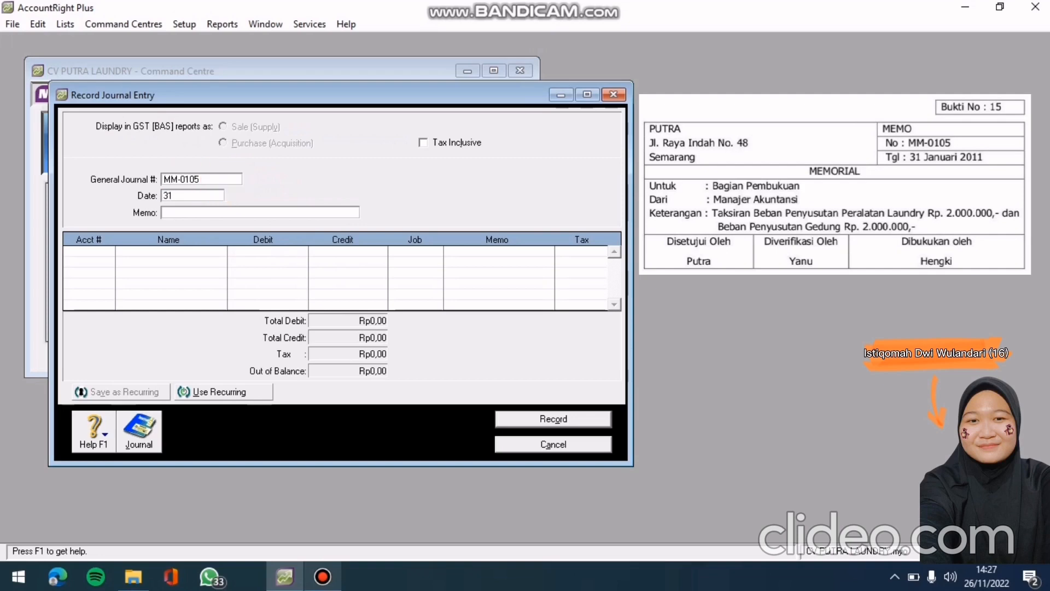
pyautogui.write('/01/2011')
pyautogui.press('Tab')
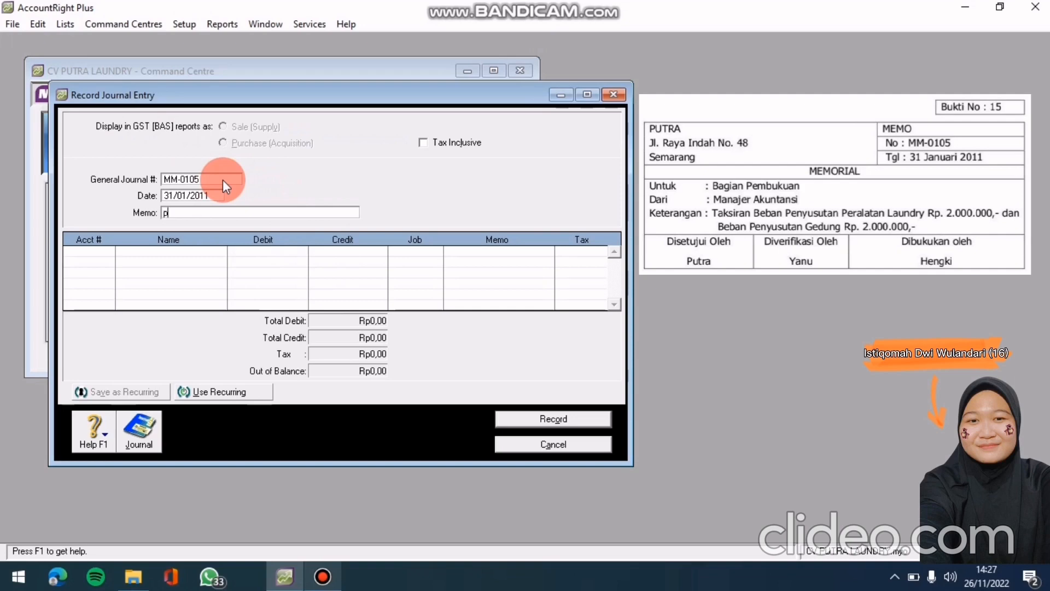
pyautogui.write('Pe')
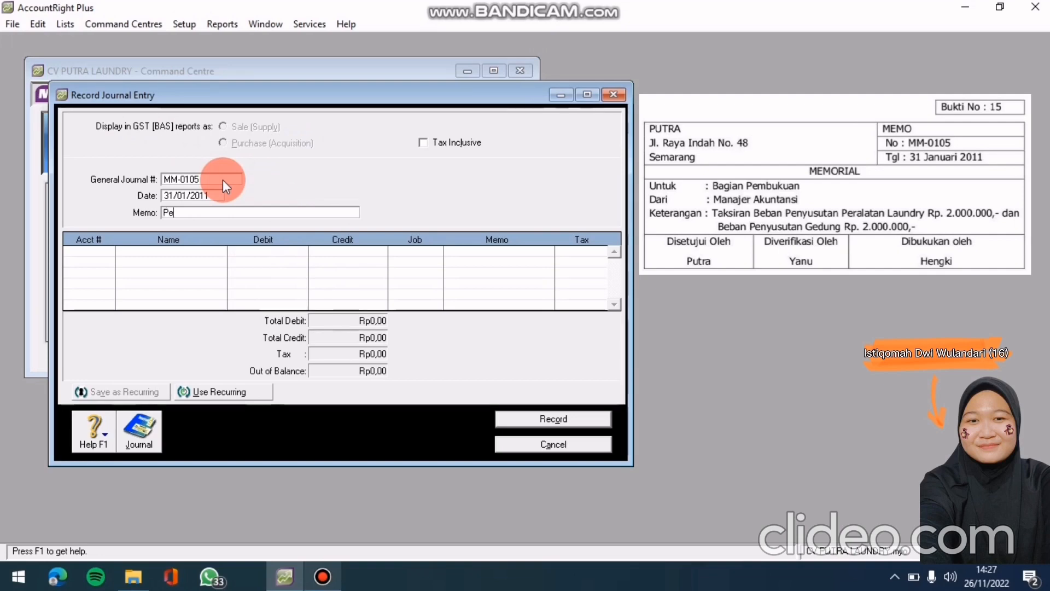
pyautogui.write('nyesua')
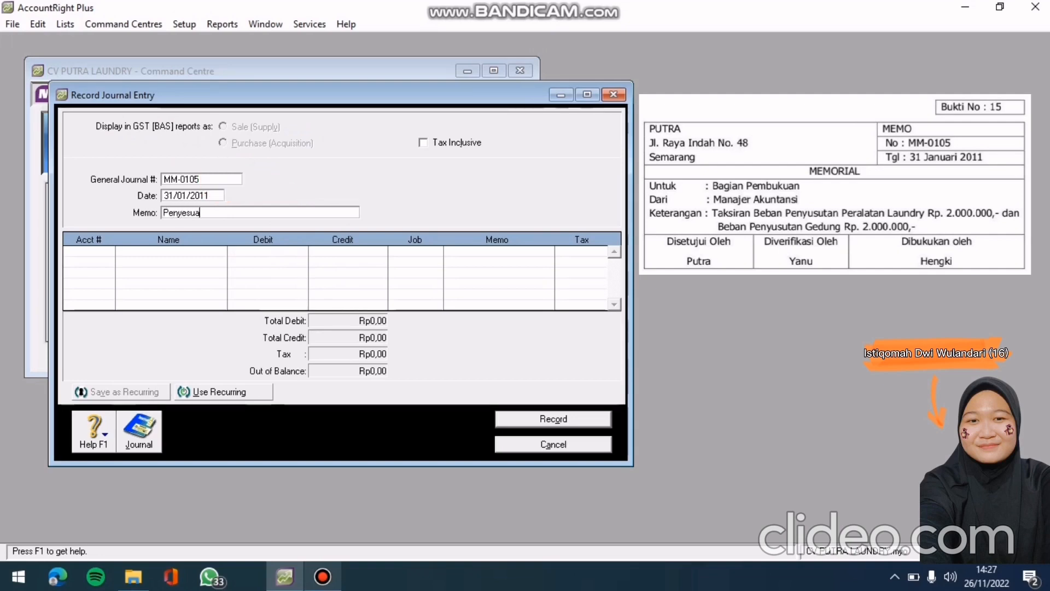
pyautogui.write('ian Pe')
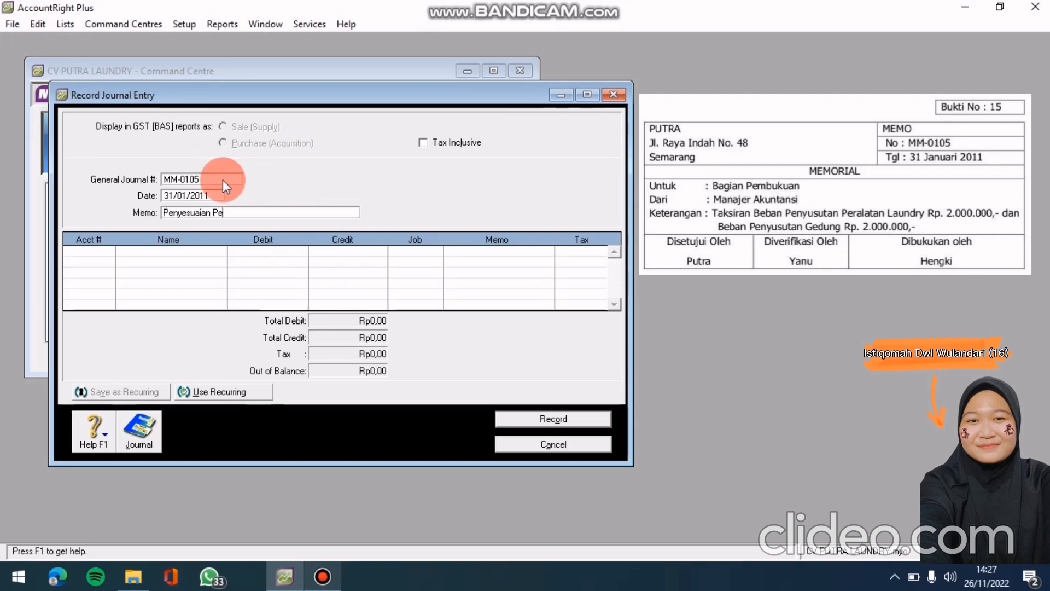
pyautogui.write('ralatan Dan Gedung')
pyautogui.click(97, 257)
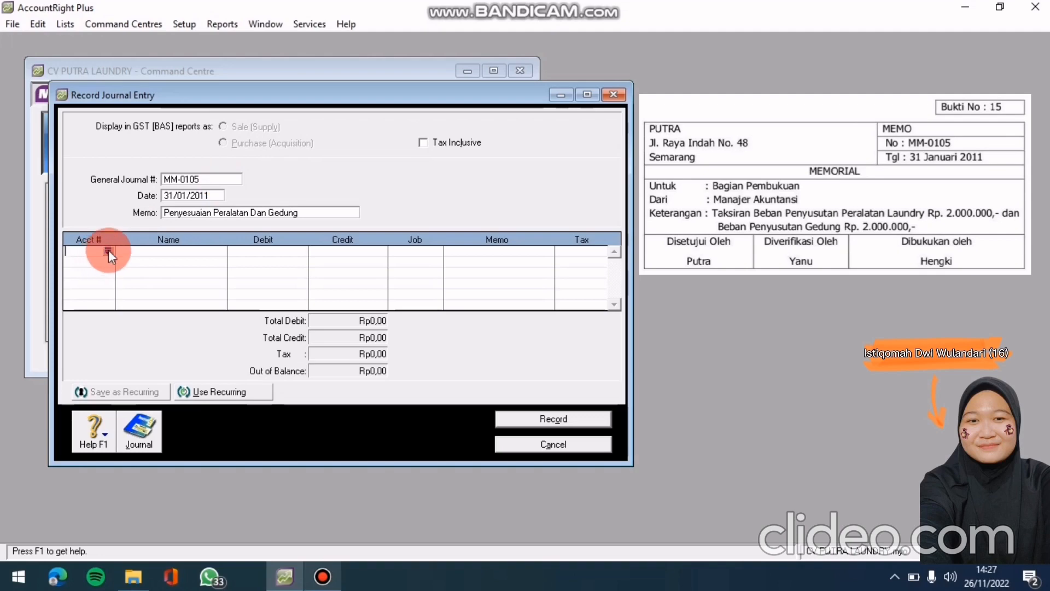
# Debit Rp2.000.000,00 to 6-0103 Beban Penyusutan on the first journal line
pyautogui.click(108, 250)
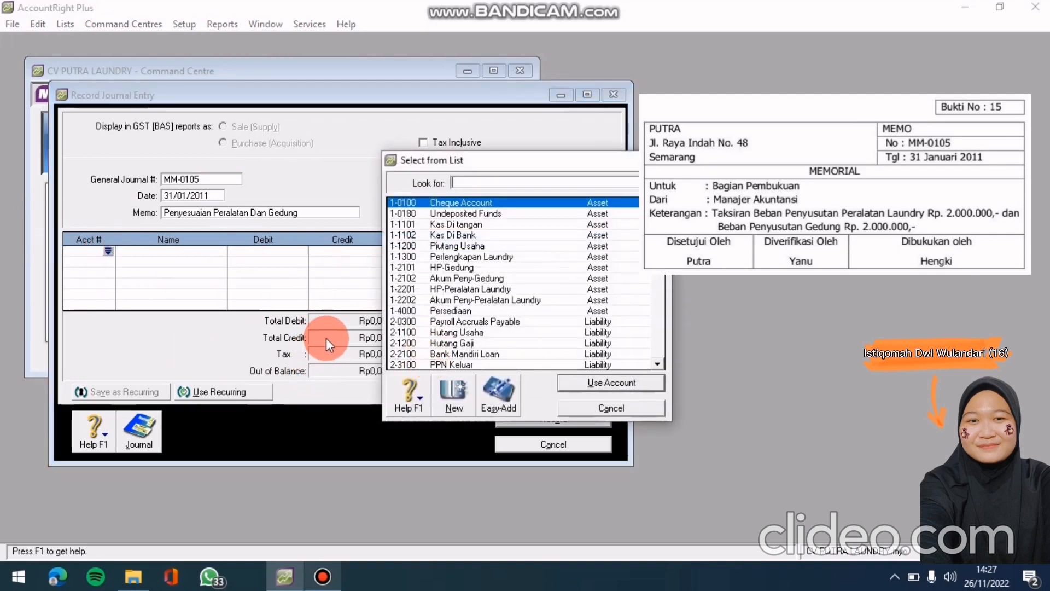
pyautogui.scroll(-2, 494, 308)
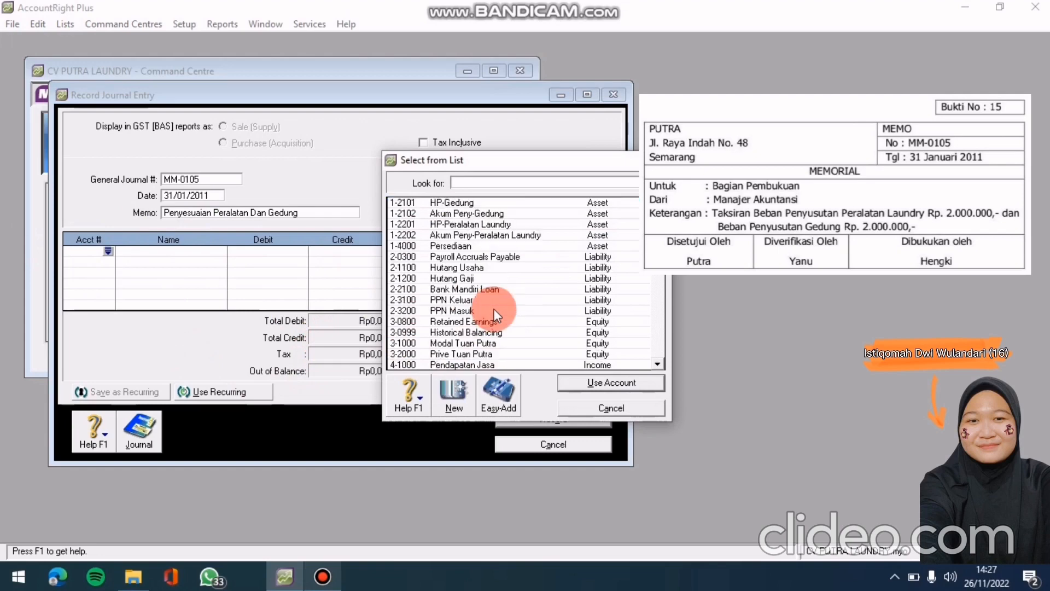
pyautogui.scroll(-4, 494, 308)
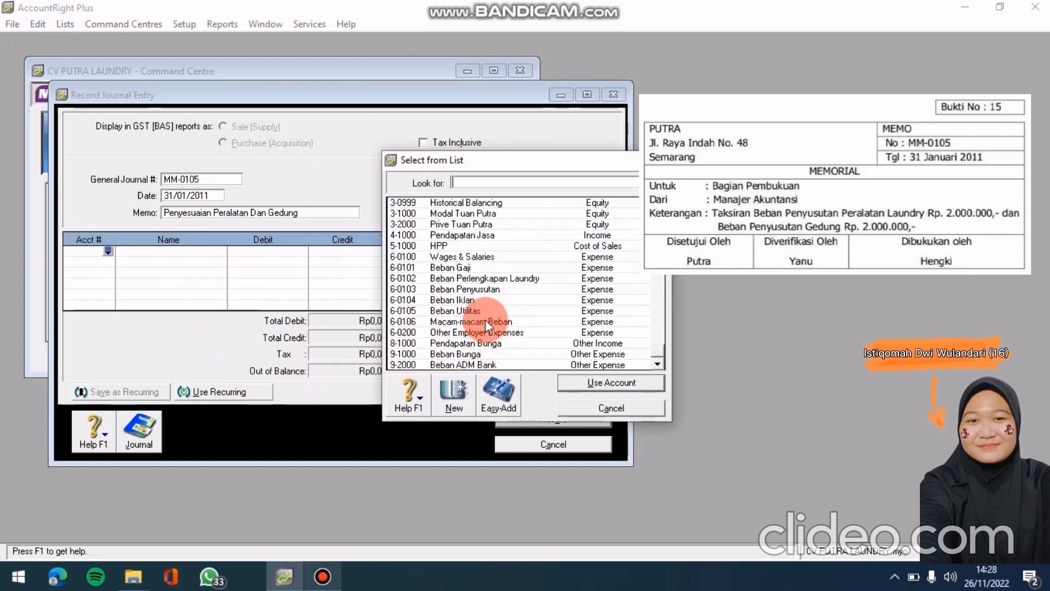
pyautogui.click(491, 280)
pyautogui.click(491, 284)
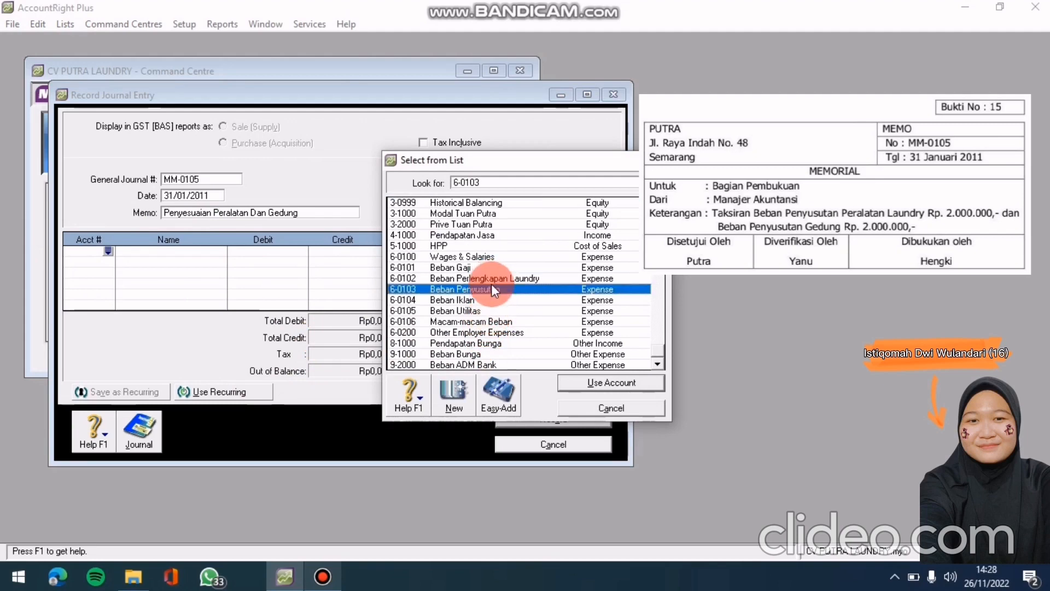
pyautogui.click(596, 384)
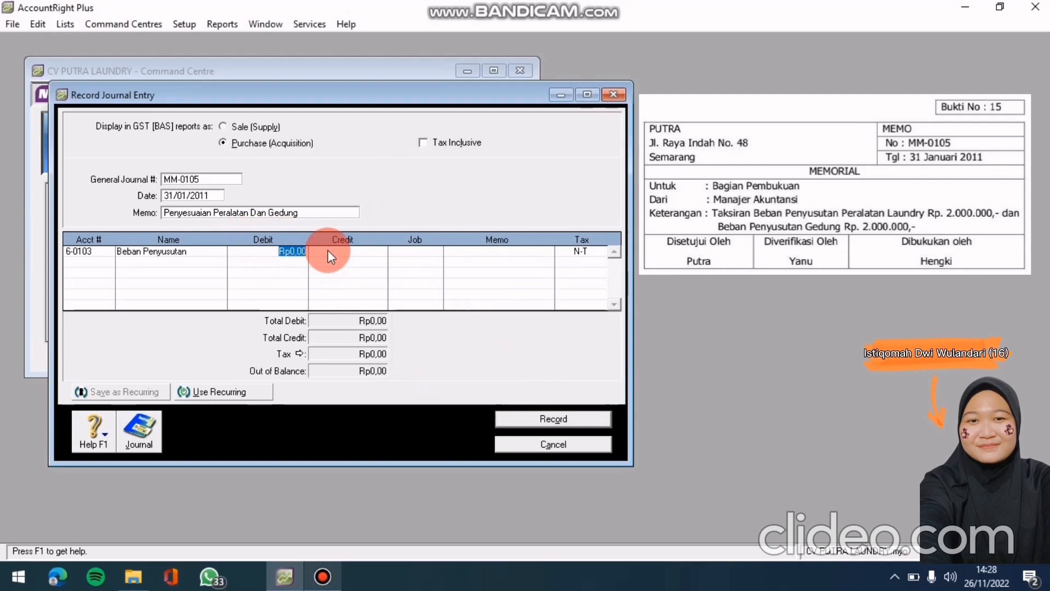
pyautogui.write('200')
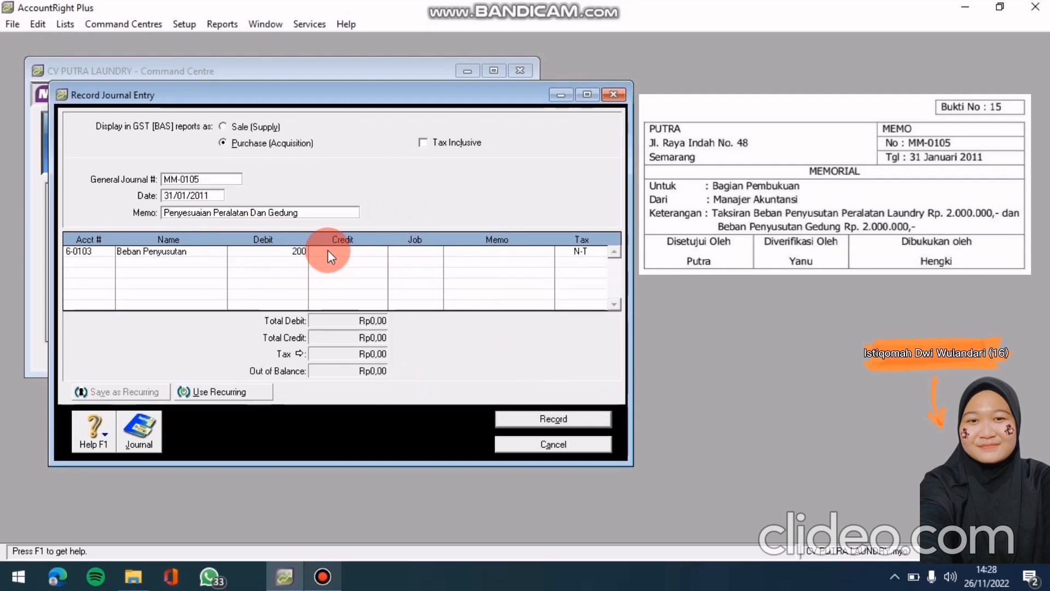
pyautogui.write('0000')
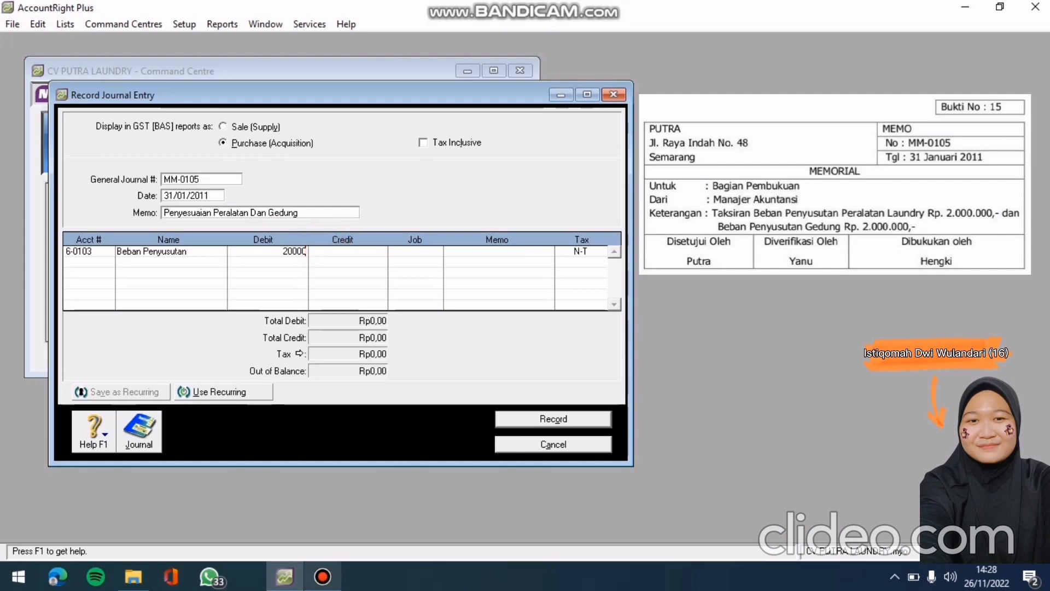
pyautogui.press('Return')
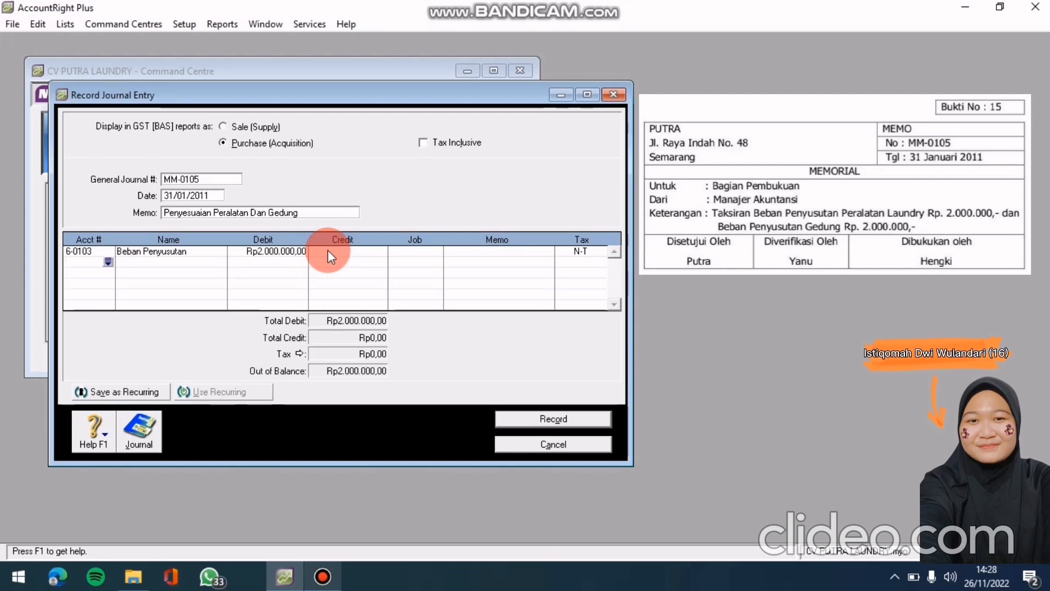
pyautogui.click(109, 260)
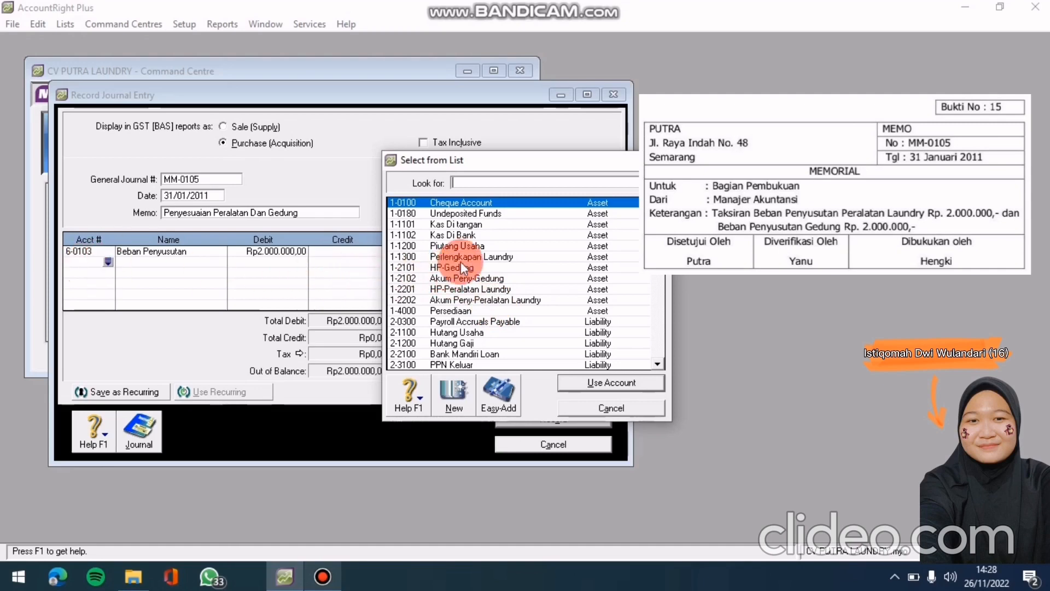
# Credit Rp2.000.000,00 to 1-2202 Akum Peny-Peralatan Laundry on the second line
pyautogui.click(498, 298)
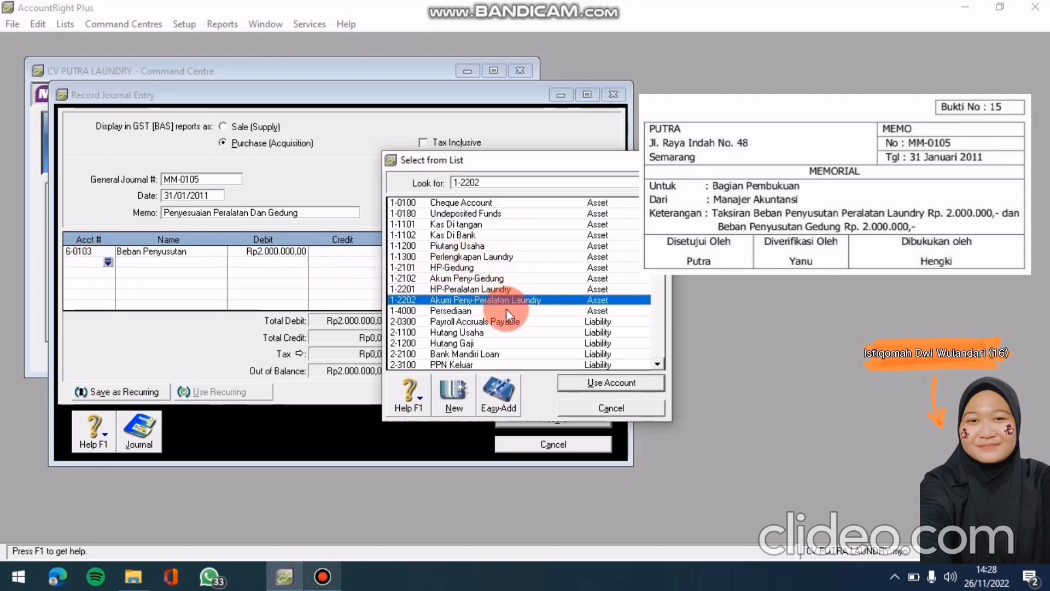
pyautogui.click(620, 386)
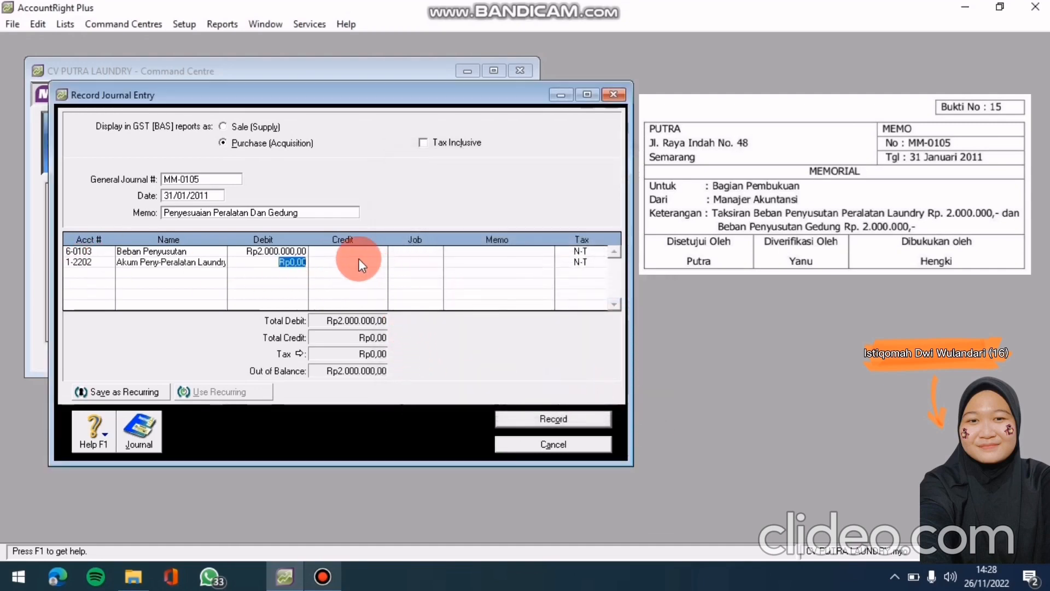
pyautogui.click(359, 262)
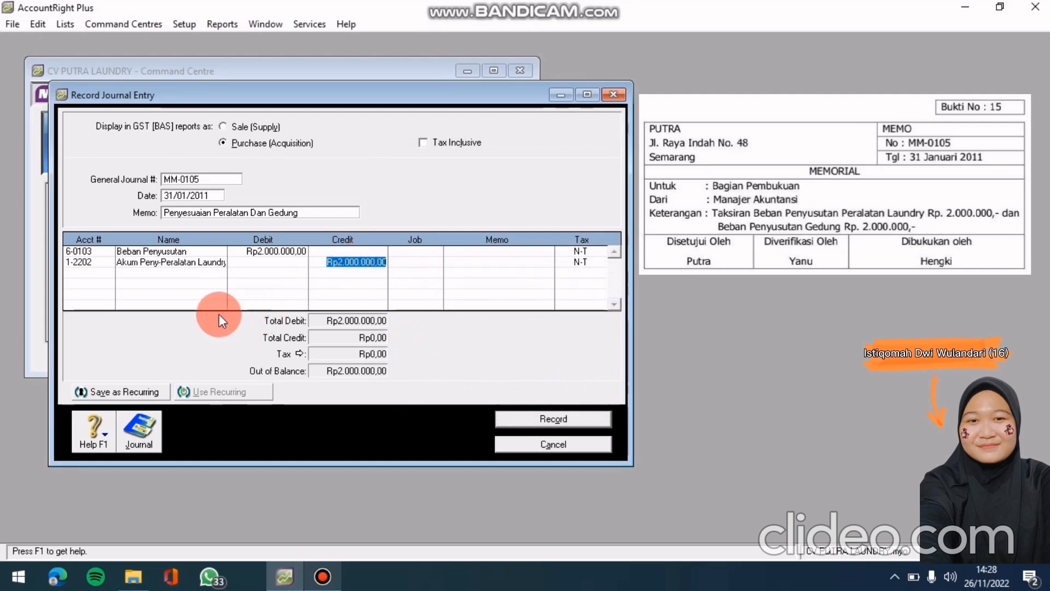
pyautogui.click(106, 274)
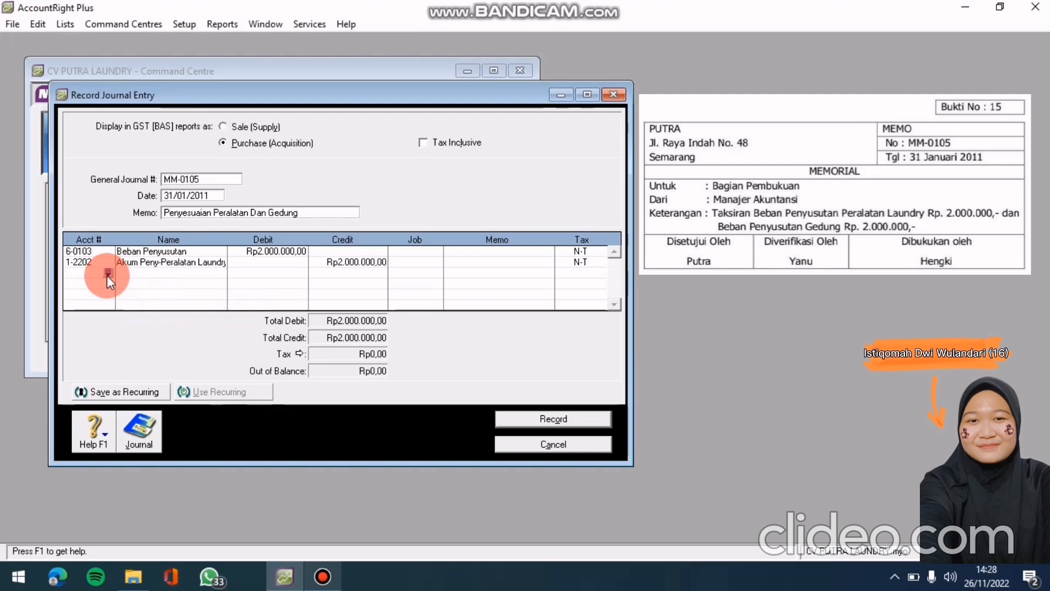
# Debit another Rp2.000.000,00 to 6-0103 Beban Penyusutan on the third line
pyautogui.click(108, 272)
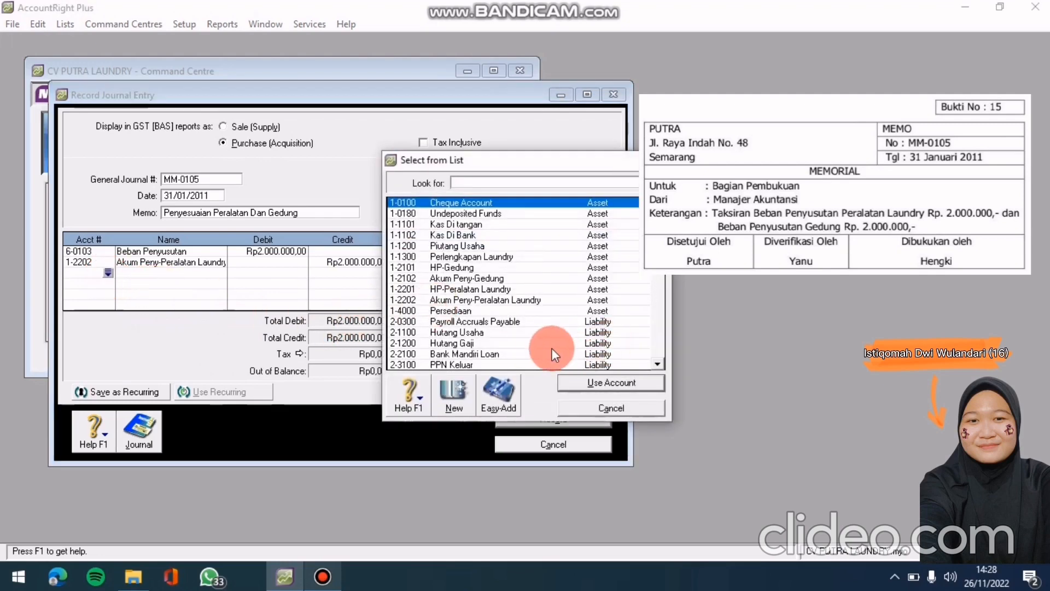
pyautogui.scroll(-6, 542, 316)
pyautogui.scroll(1, 542, 313)
pyautogui.scroll(-1, 444, 290)
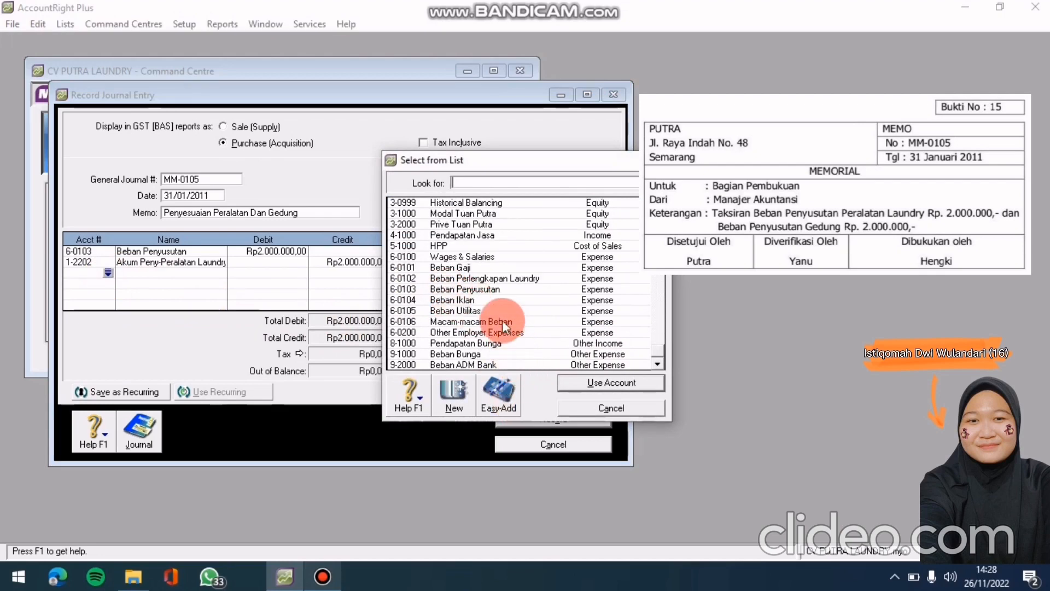
pyautogui.click(496, 289)
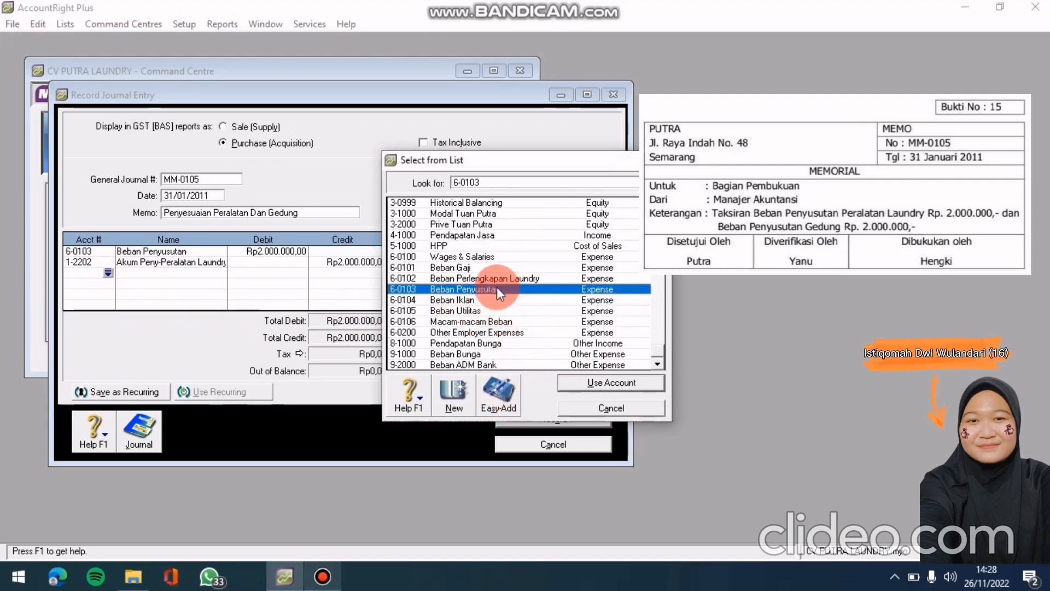
pyautogui.click(638, 381)
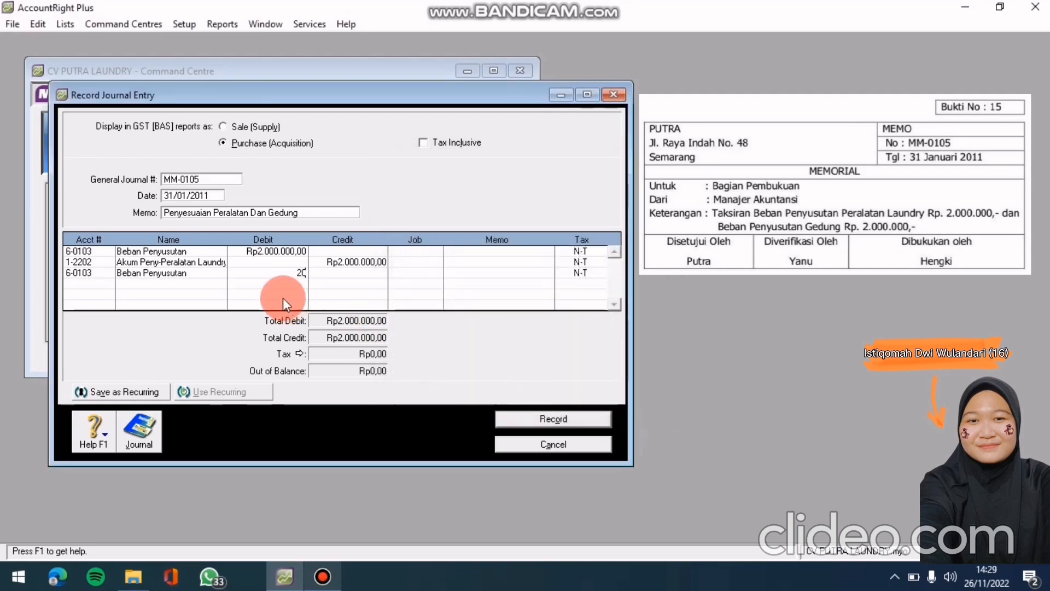
pyautogui.write('2000000')
pyautogui.press('Tab')
# Credit Rp2.000.000,00 to 1-2102 Akum Peny-Gedung, balancing the journal at Rp4.000.000,00
pyautogui.click(110, 285)
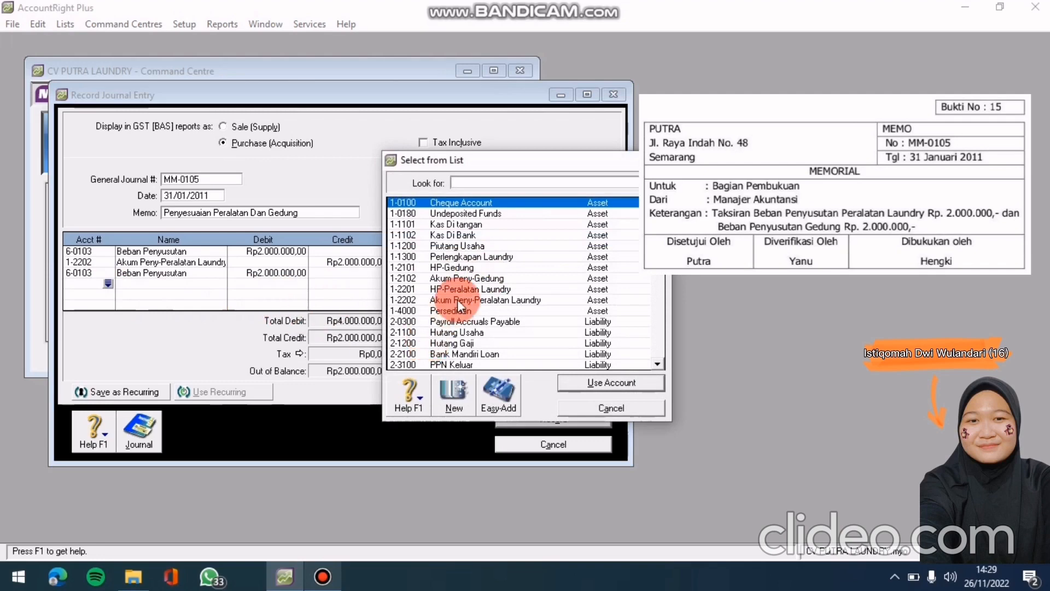
pyautogui.write('1-2102')
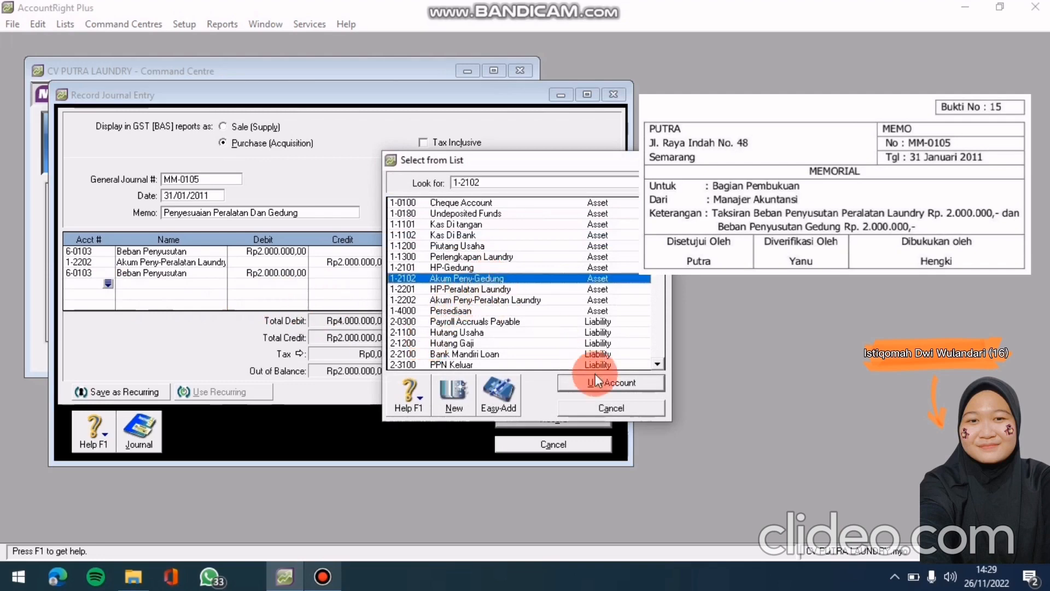
pyautogui.click(611, 382)
pyautogui.press('Tab')
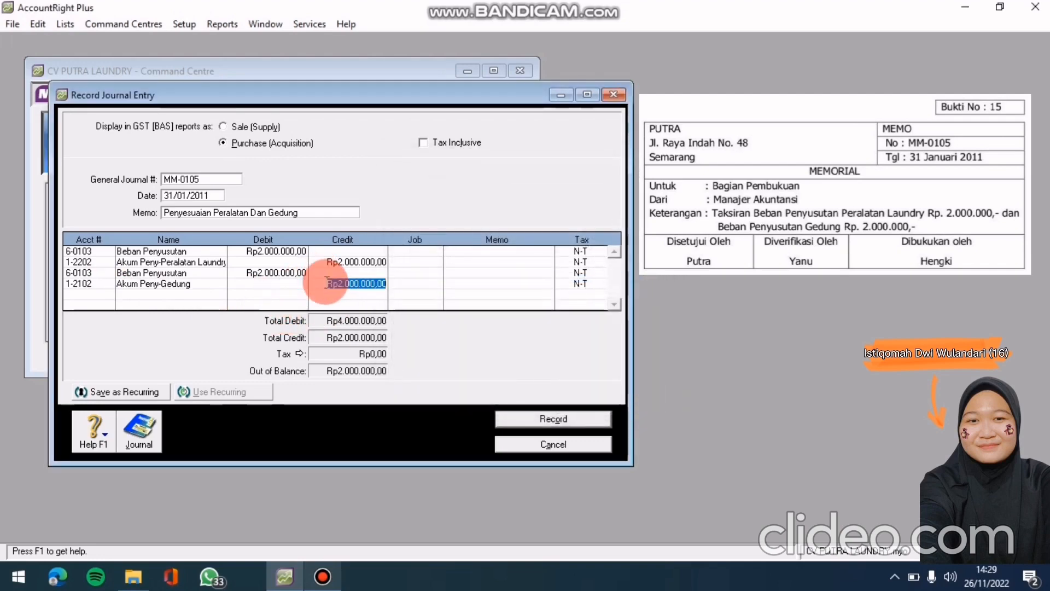
pyautogui.press('Return')
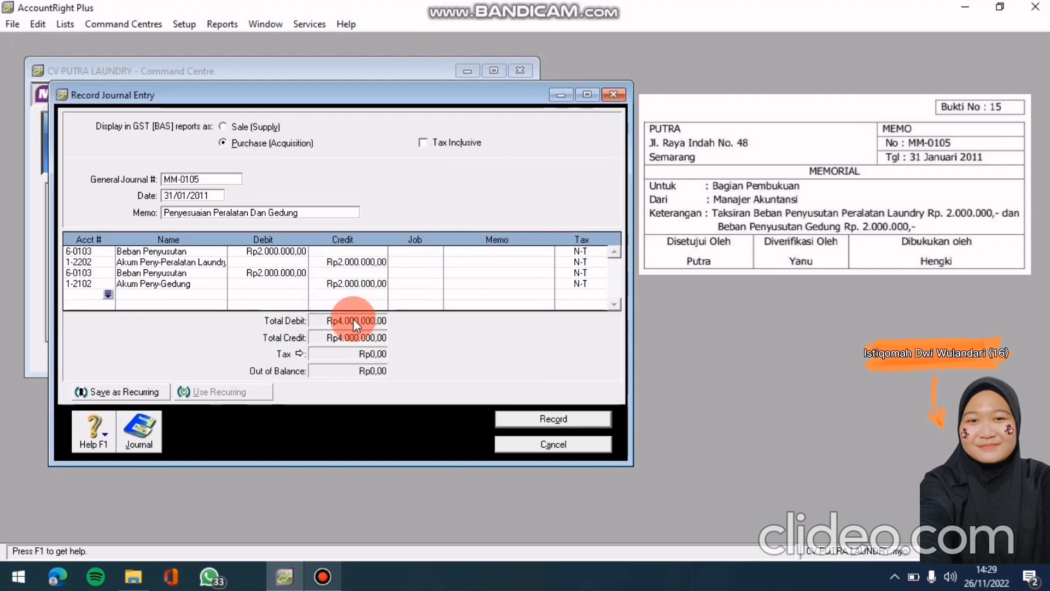
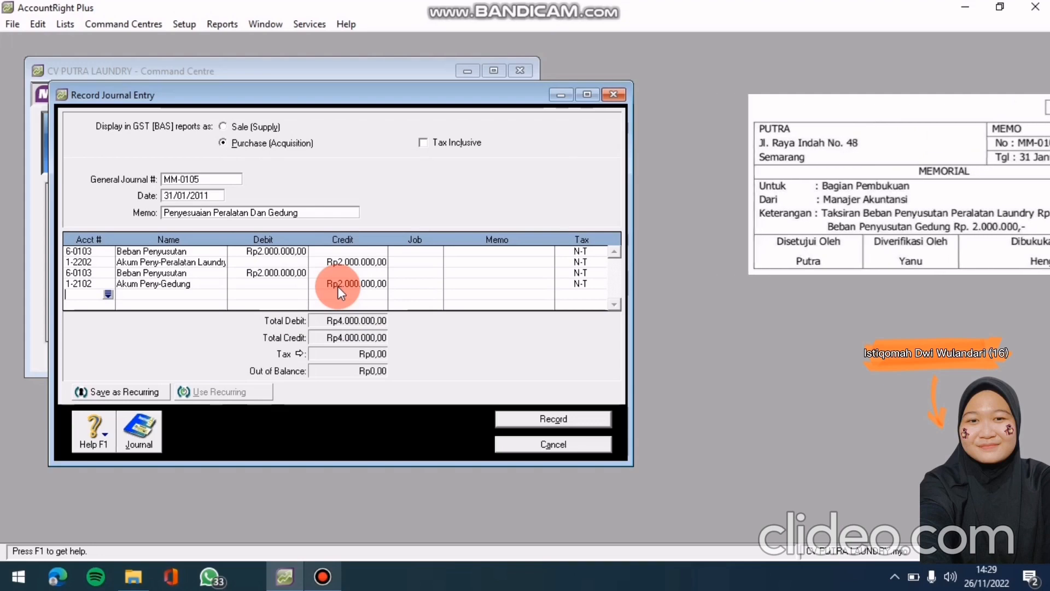
# Review the recap of journal MM-0105 and record the Rp4.000.000,00 depreciation adjustment
pyautogui.hotkey('ctrl', 'r')
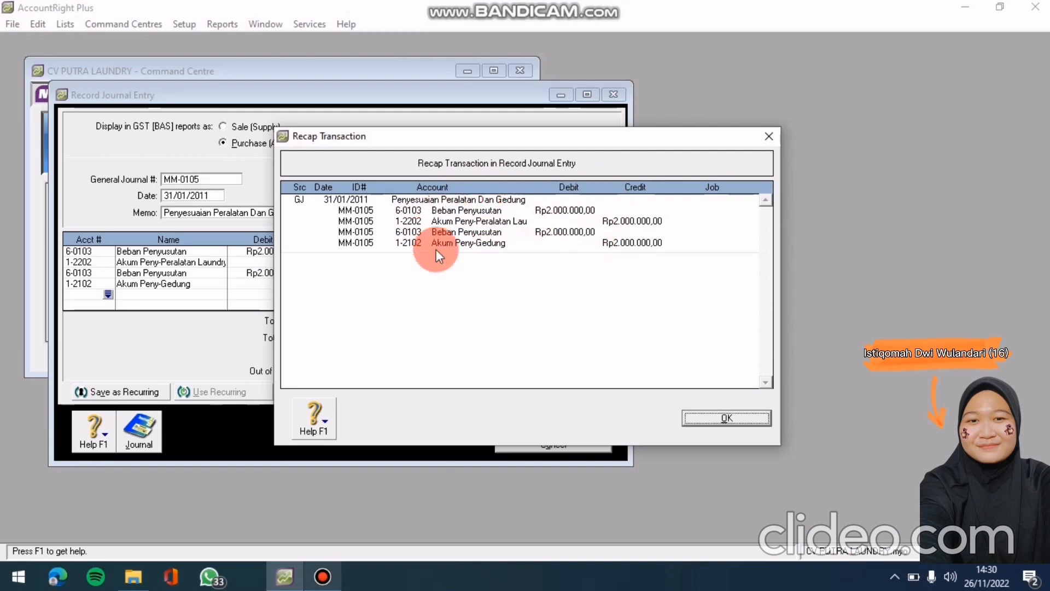
pyautogui.click(739, 418)
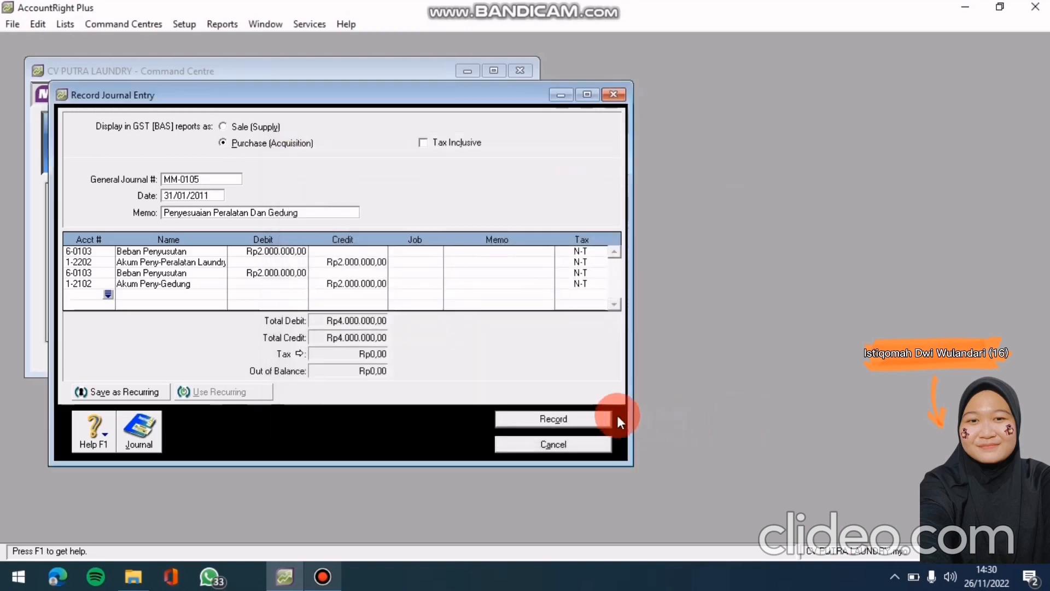
pyautogui.click(590, 415)
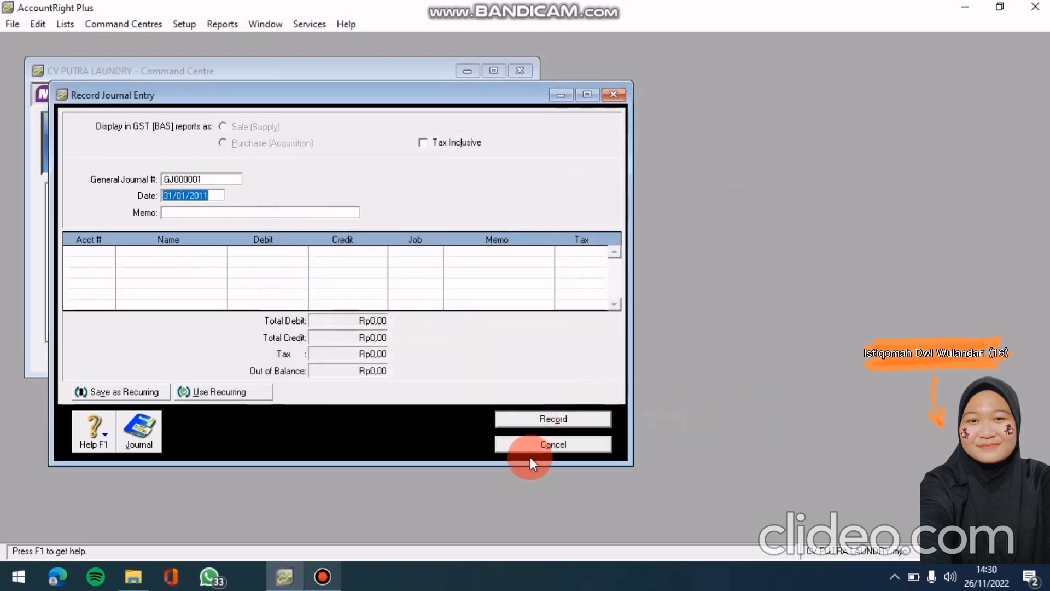
# Close the journal entry form and open Profit & Loss [Accrual] customisation for January–December 2011
pyautogui.click(542, 444)
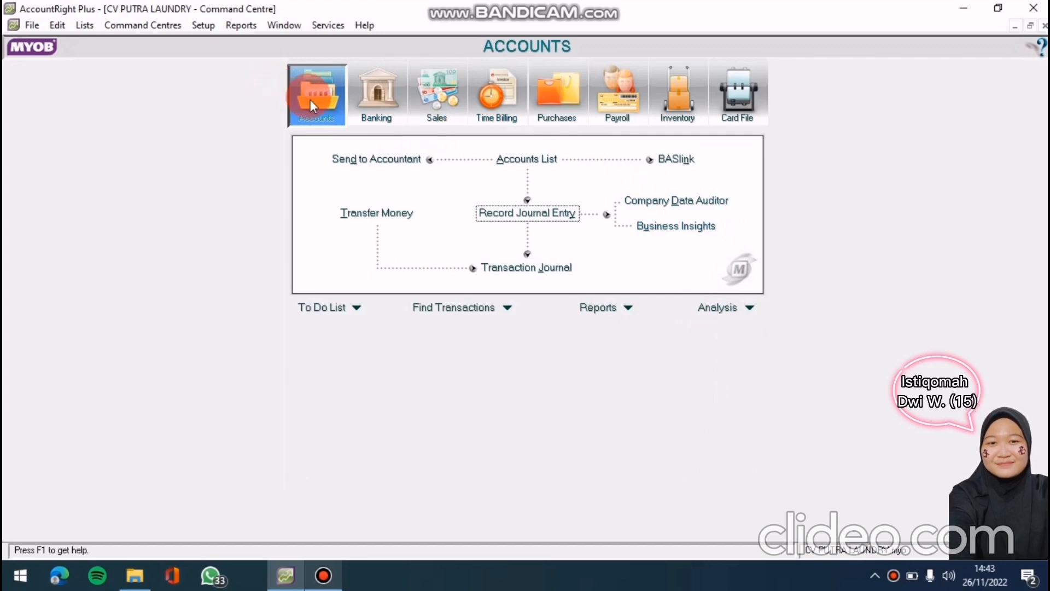
pyautogui.click(583, 304)
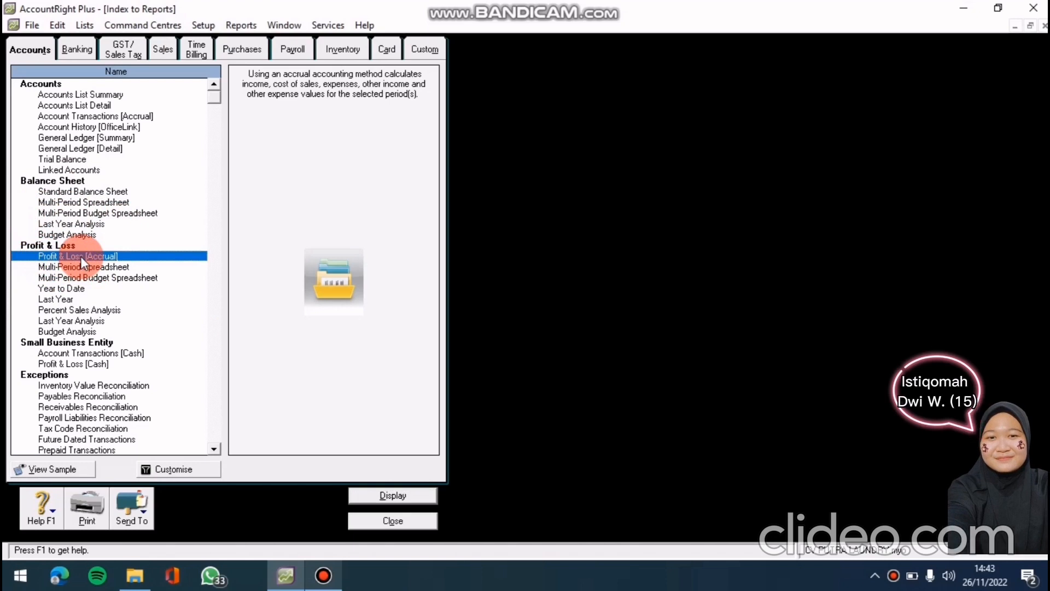
pyautogui.click(192, 470)
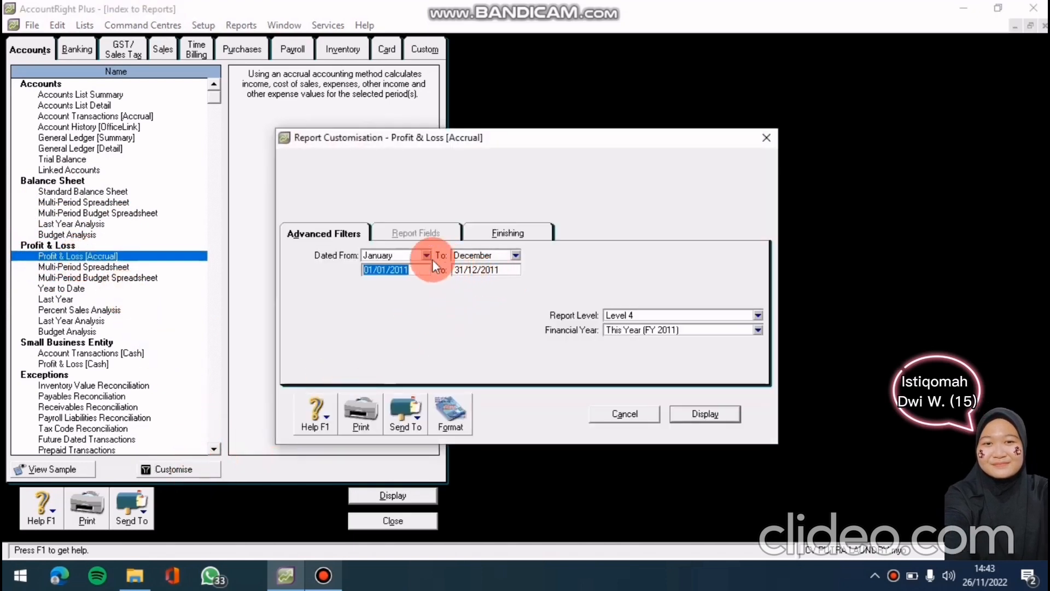
# Display the January–December 2011 Profit & Loss Statement, with net profit Rp53.095.000,00
pyautogui.click(360, 268)
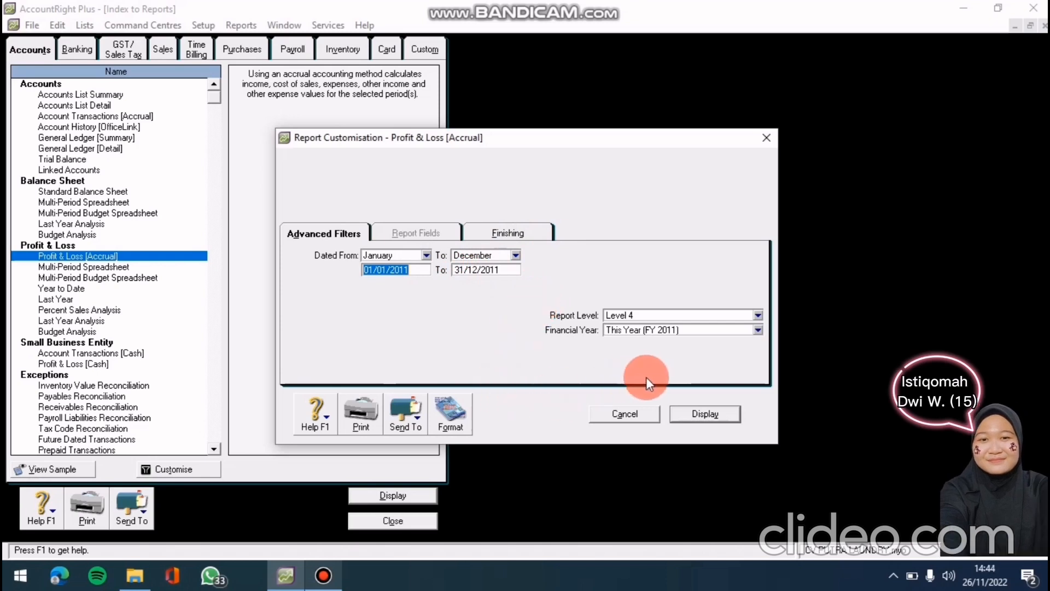
pyautogui.click(701, 414)
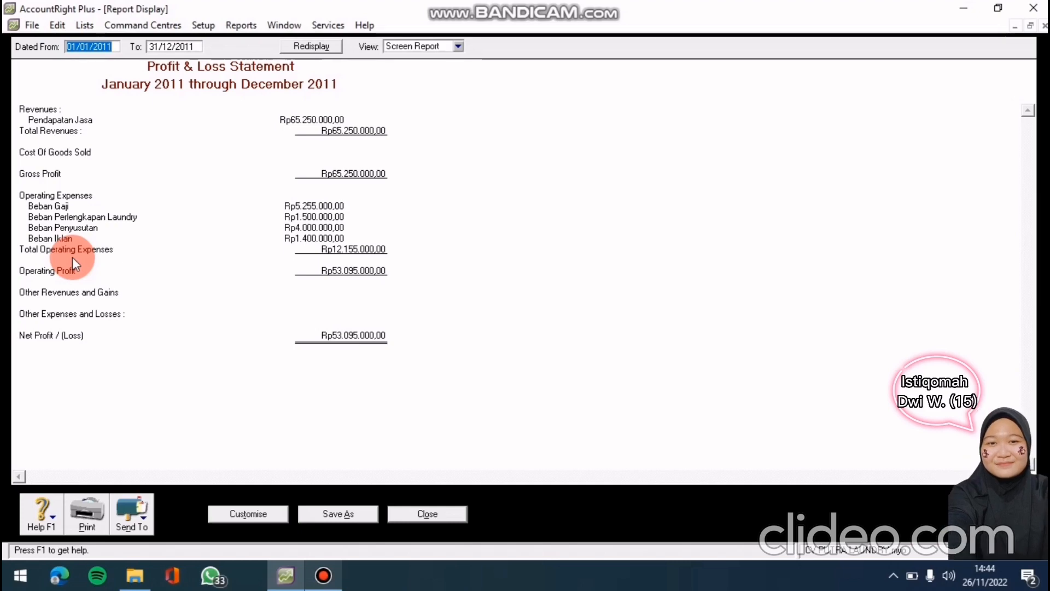
# Export the Profit & Loss report as the PDF 'Laporan Laba rugi' and close it
pyautogui.click(137, 530)
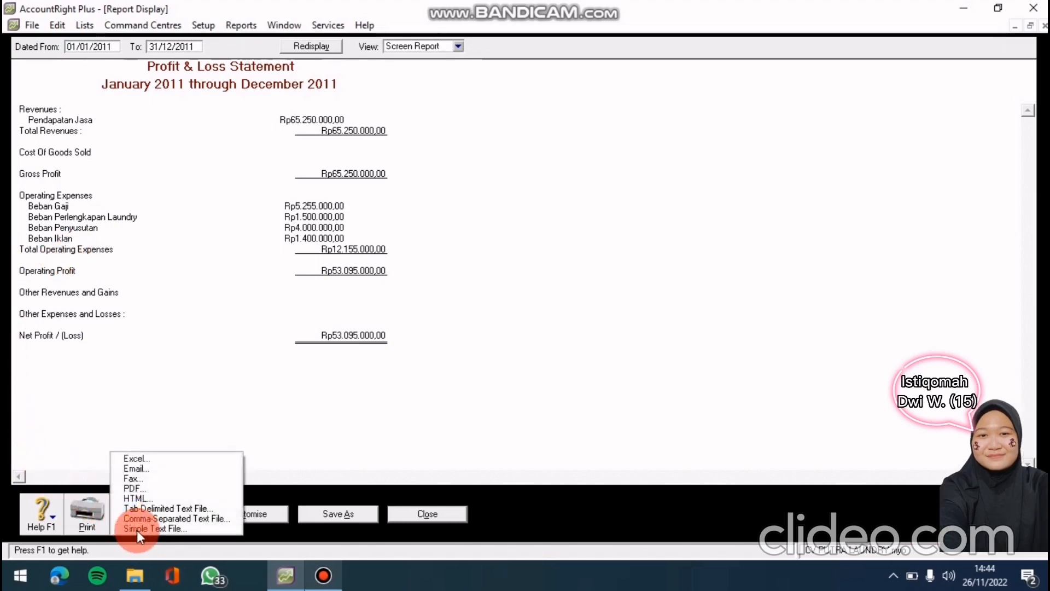
pyautogui.click(158, 485)
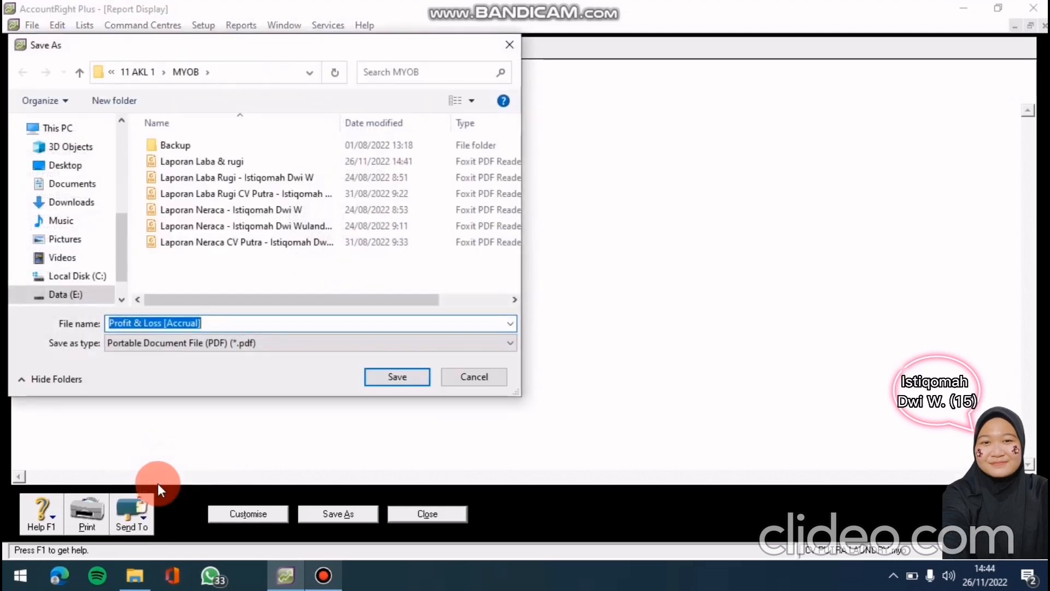
pyautogui.click(228, 323)
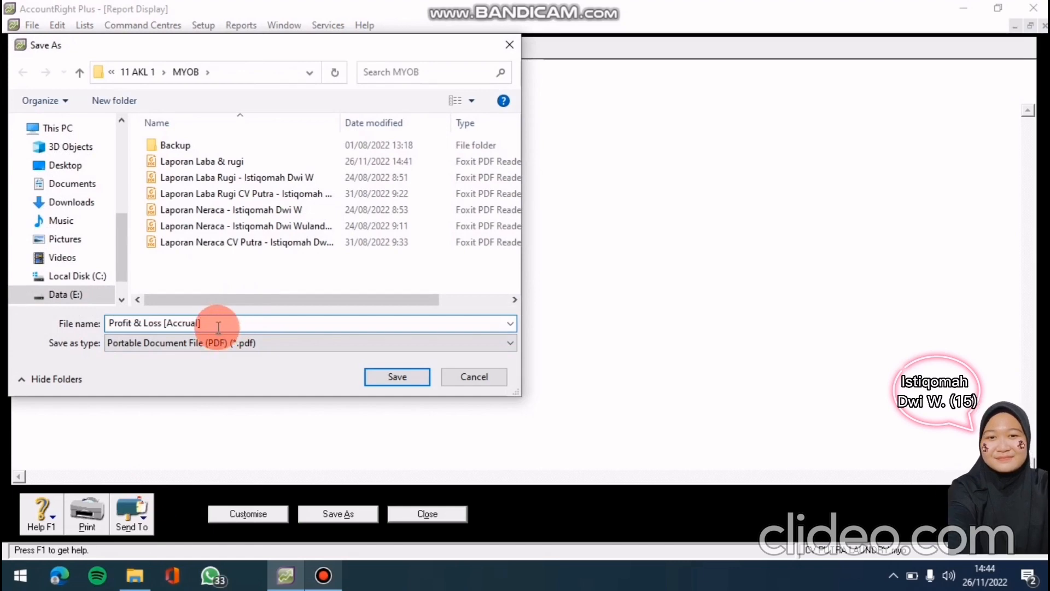
pyautogui.press('BackSpace')
pyautogui.press('BackSpace')
pyautogui.press('BackSpace')
pyautogui.press('BackSpace')
pyautogui.press('BackSpace')
pyautogui.press('BackSpace')
pyautogui.press('BackSpace')
pyautogui.press('BackSpace')
pyautogui.press('BackSpace')
pyautogui.press('BackSpace')
pyautogui.press('BackSpace')
pyautogui.press('BackSpace')
pyautogui.press('BackSpace')
pyautogui.press('BackSpace')
pyautogui.press('BackSpace')
pyautogui.press('BackSpace')
pyautogui.press('BackSpace')
pyautogui.press('BackSpace')
pyautogui.press('BackSpace')
pyautogui.press('BackSpace')
pyautogui.press('BackSpace')
pyautogui.press('BackSpace')
pyautogui.press('BackSpace')
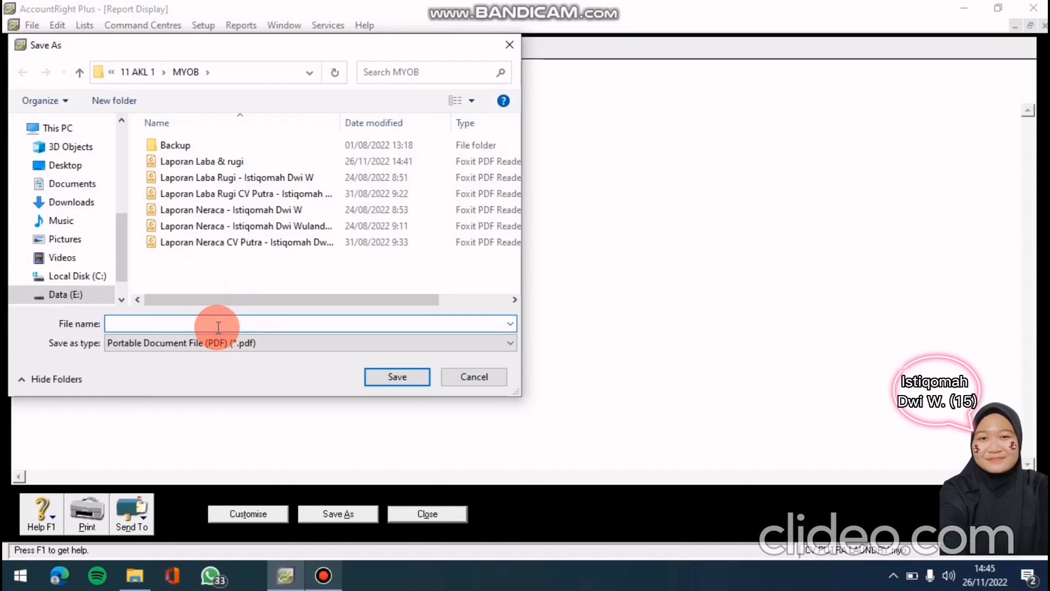
pyautogui.write('La')
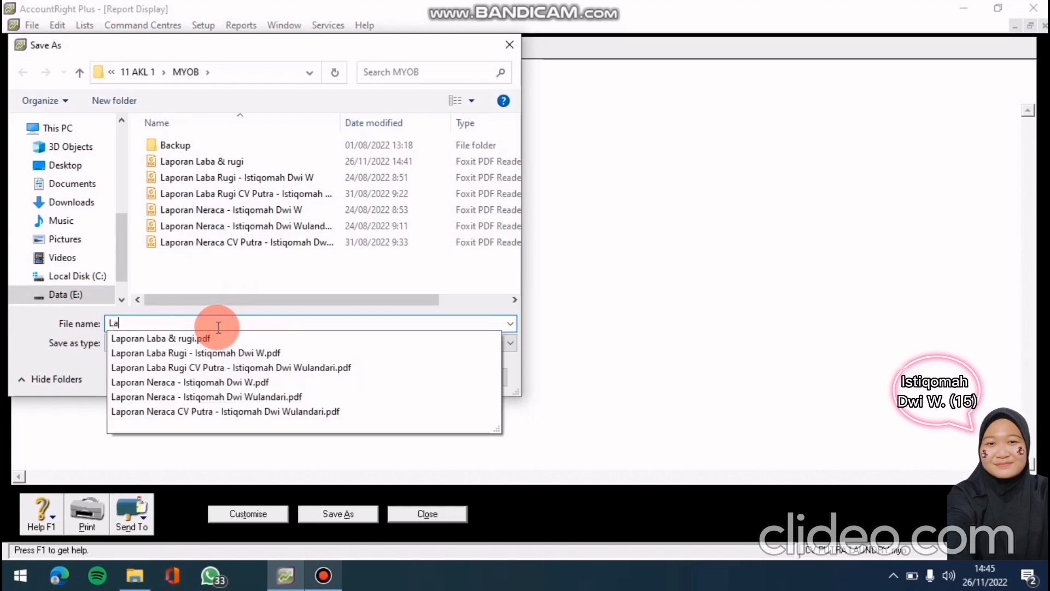
pyautogui.write('poran')
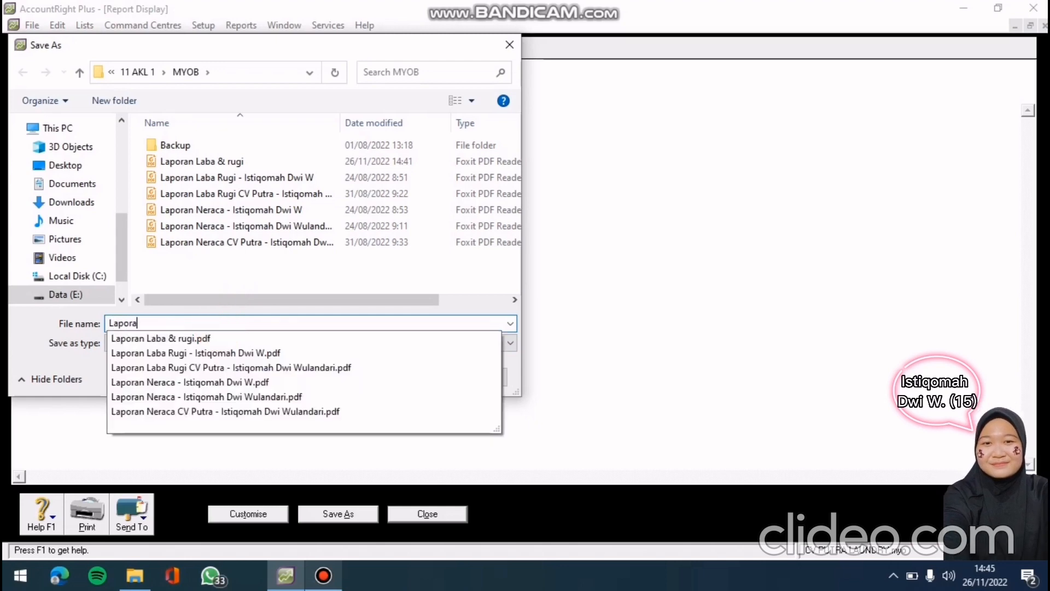
pyautogui.write('aba ')
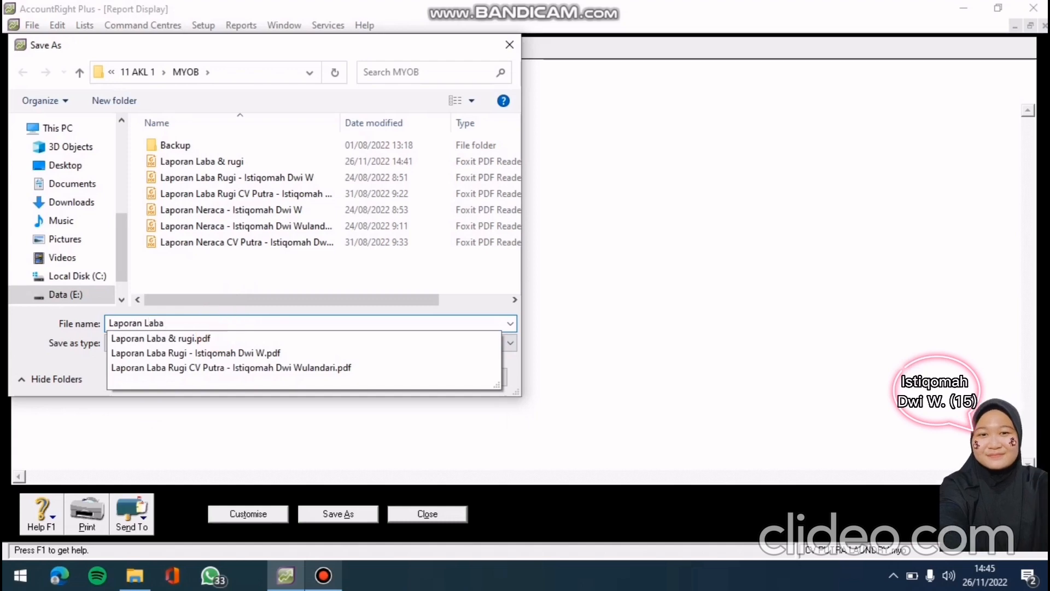
pyautogui.write('rugi')
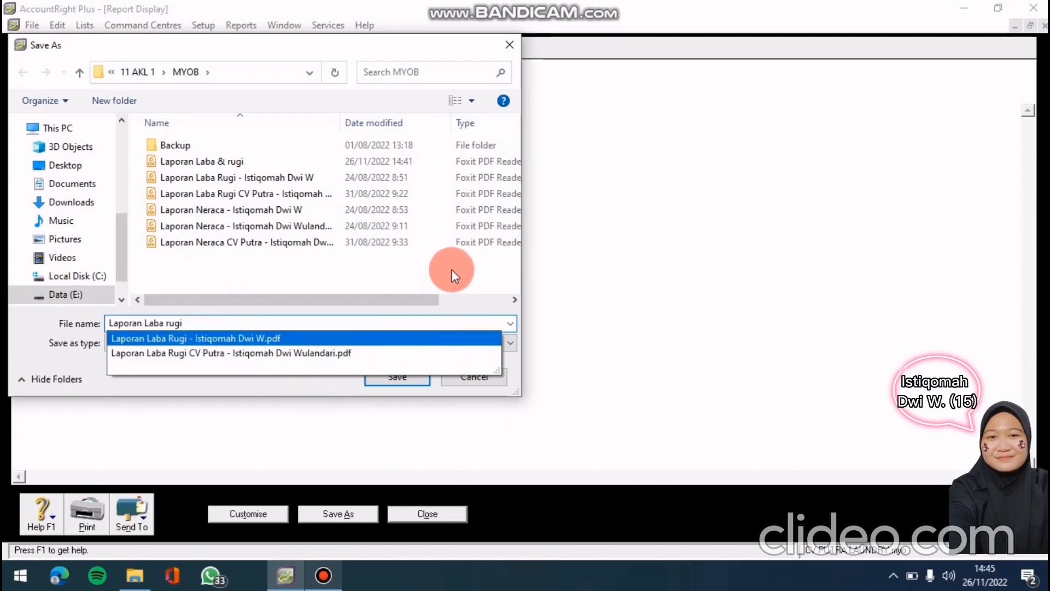
pyautogui.click(265, 273)
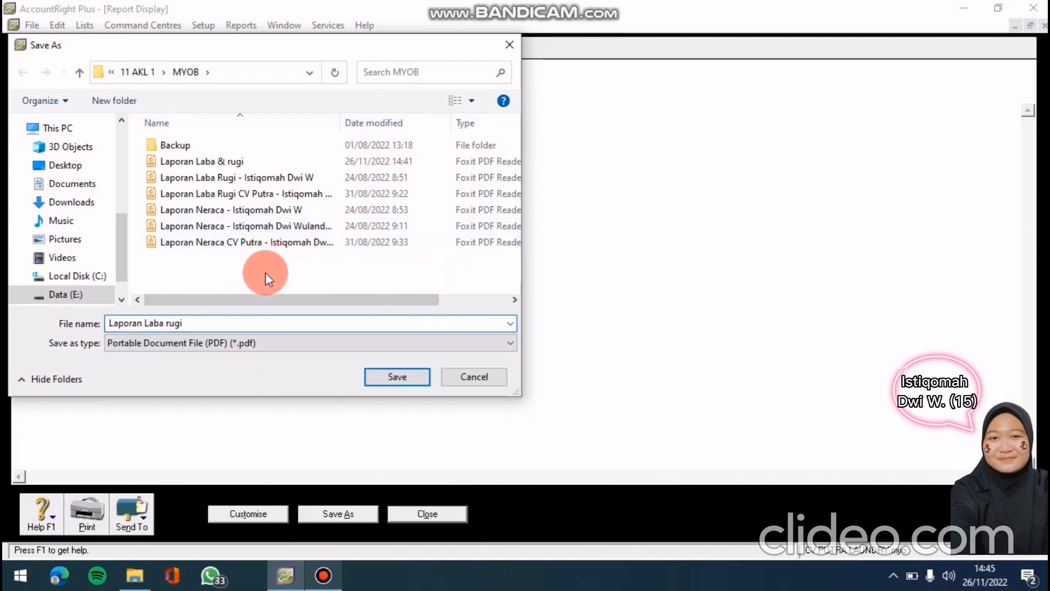
pyautogui.click(397, 376)
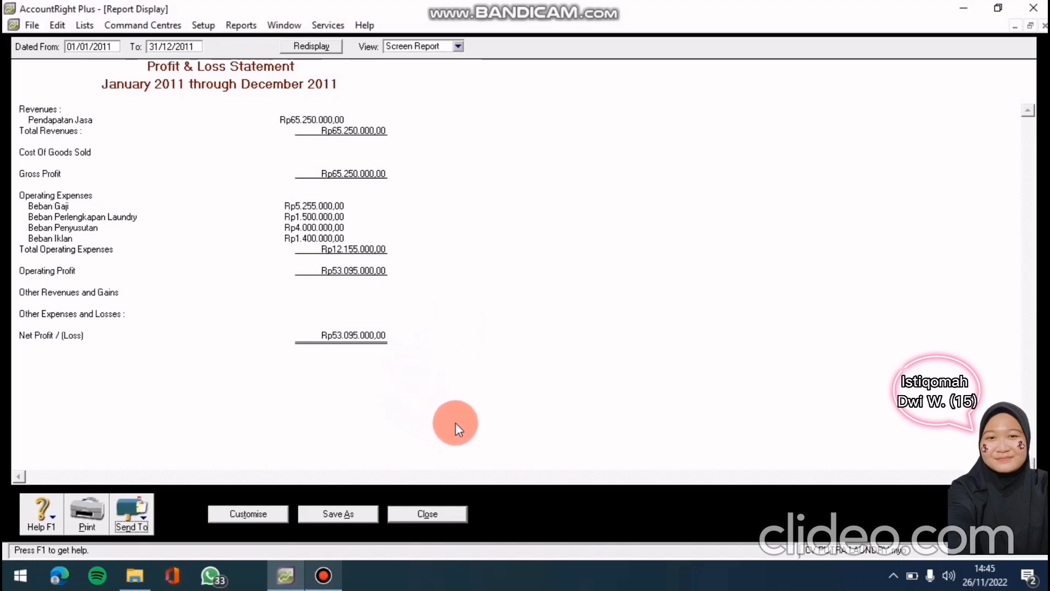
pyautogui.click(428, 513)
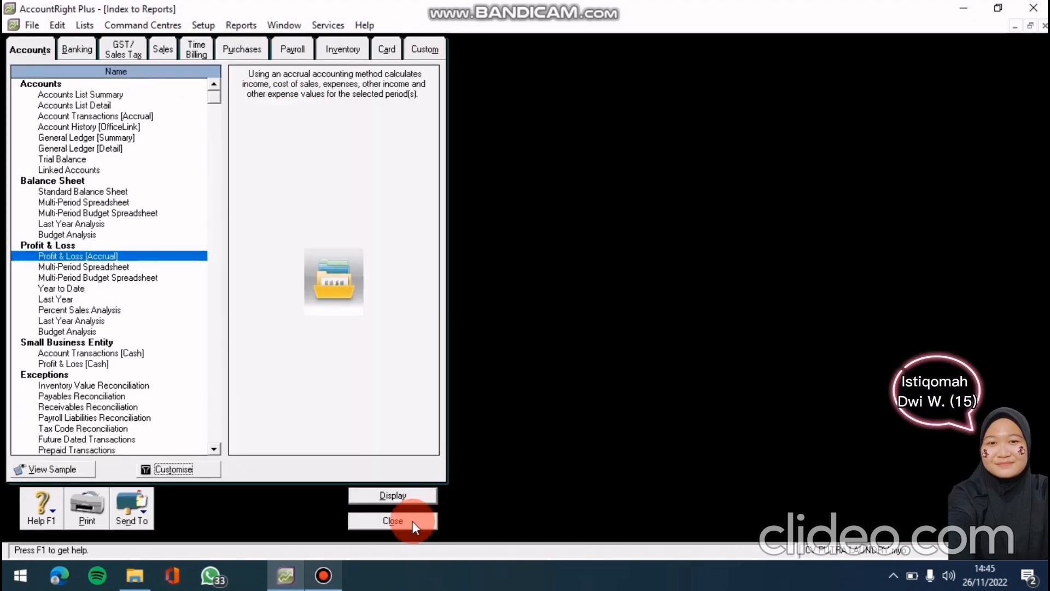
# Display the Standard Balance Sheet as of 31/12/2011, showing total assets Rp205.166.500,00
pyautogui.click(412, 520)
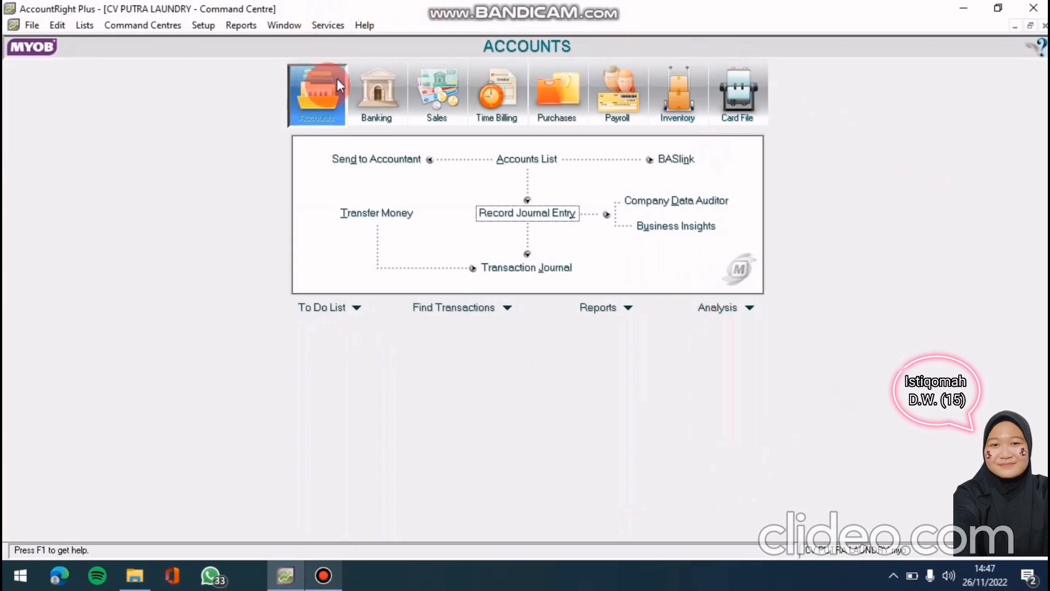
pyautogui.click(604, 310)
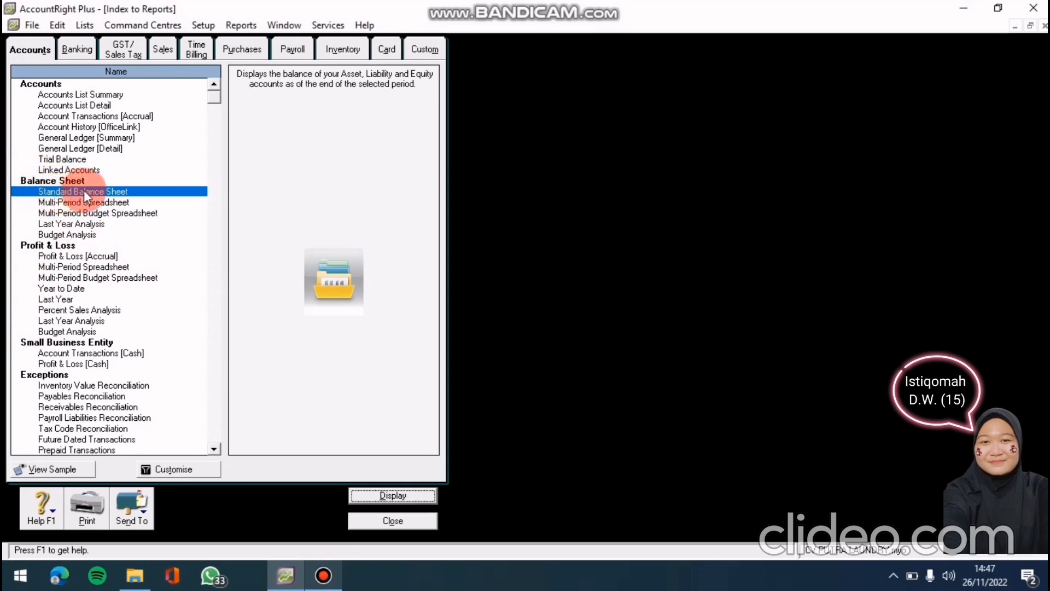
pyautogui.click(180, 461)
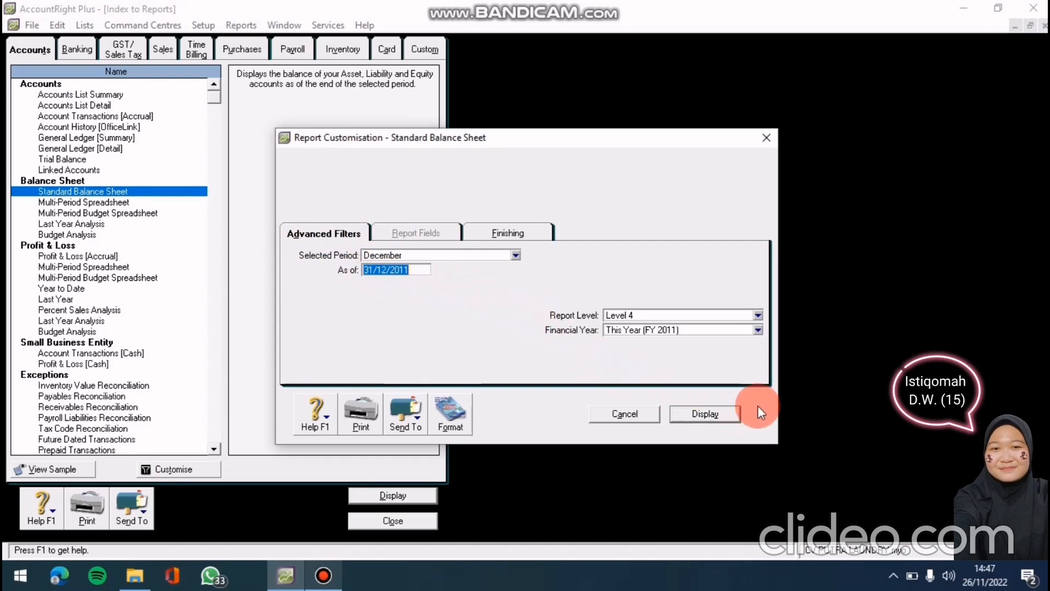
pyautogui.click(681, 411)
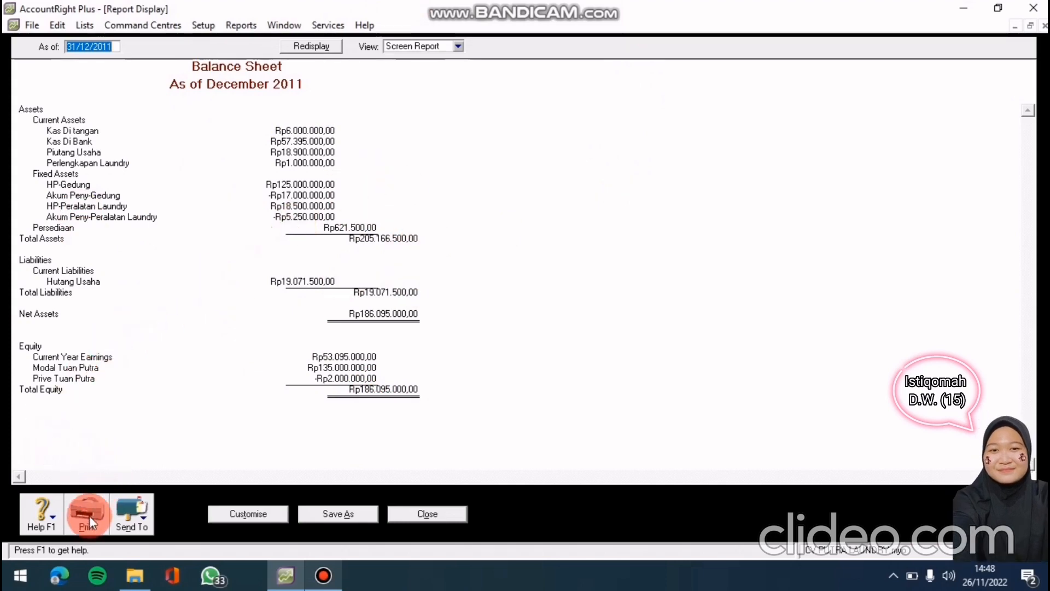
# Export the Balance Sheet as the PDF 'Laporan Neraca' and close the report
pyautogui.click(114, 502)
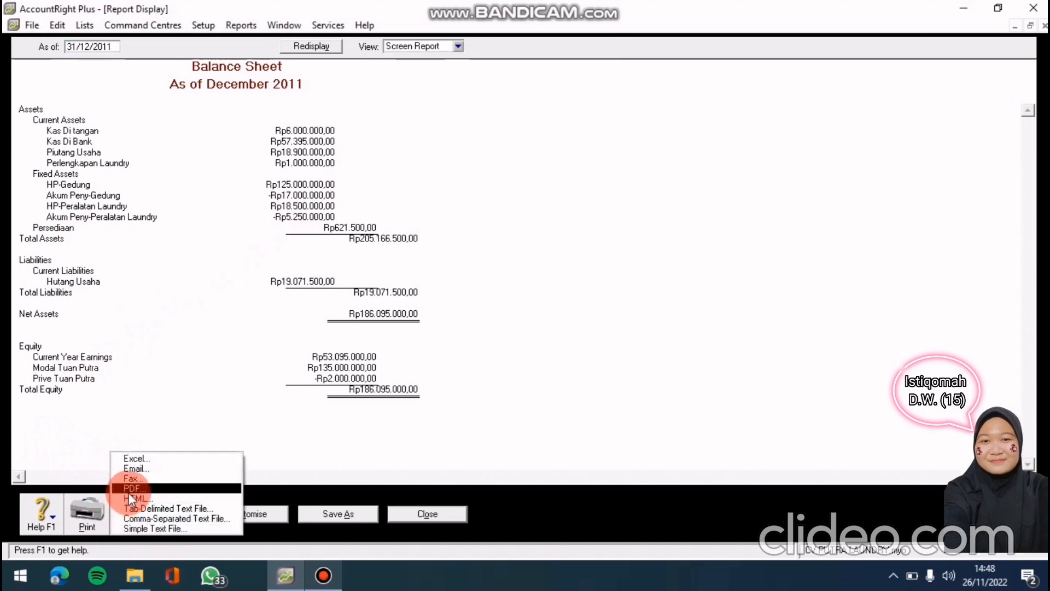
pyautogui.click(129, 490)
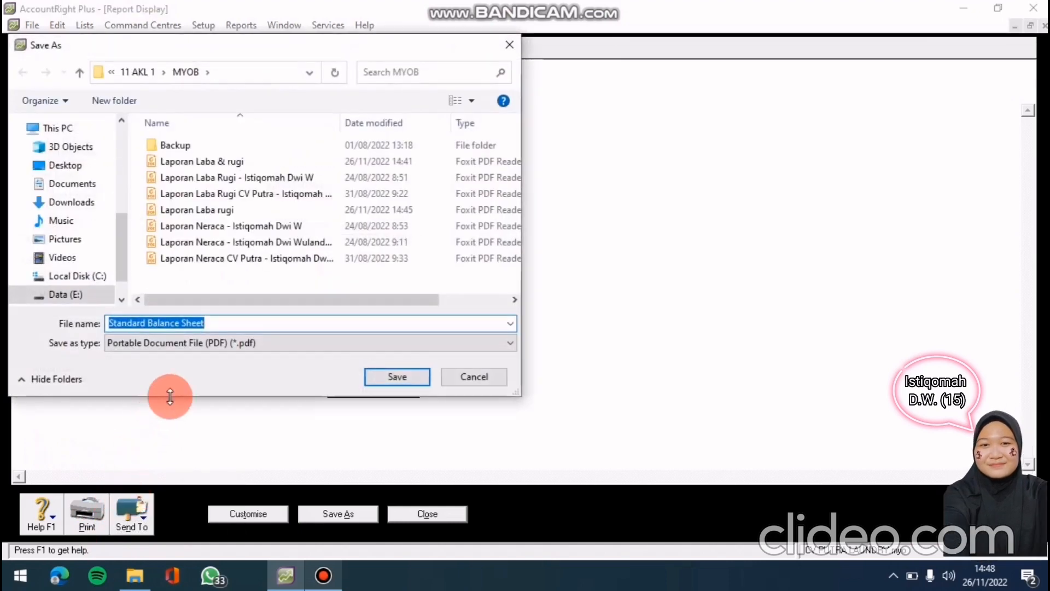
pyautogui.click(223, 324)
pyautogui.press('BackSpace')
pyautogui.press('BackSpace')
pyautogui.press('BackSpace')
pyautogui.press('BackSpace')
pyautogui.press('BackSpace')
pyautogui.press('BackSpace')
pyautogui.press('BackSpace')
pyautogui.press('BackSpace')
pyautogui.press('BackSpace')
pyautogui.press('BackSpace')
pyautogui.press('BackSpace')
pyautogui.press('BackSpace')
pyautogui.press('BackSpace')
pyautogui.press('BackSpace')
pyautogui.press('BackSpace')
pyautogui.press('BackSpace')
pyautogui.press('BackSpace')
pyautogui.press('BackSpace')
pyautogui.press('BackSpace')
pyautogui.press('BackSpace')
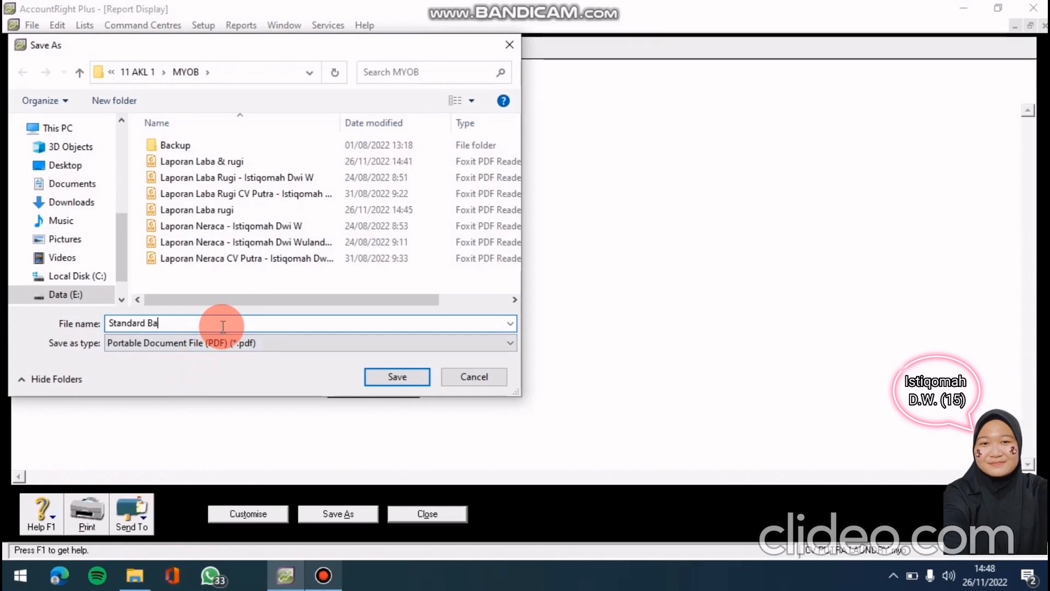
pyautogui.write('L')
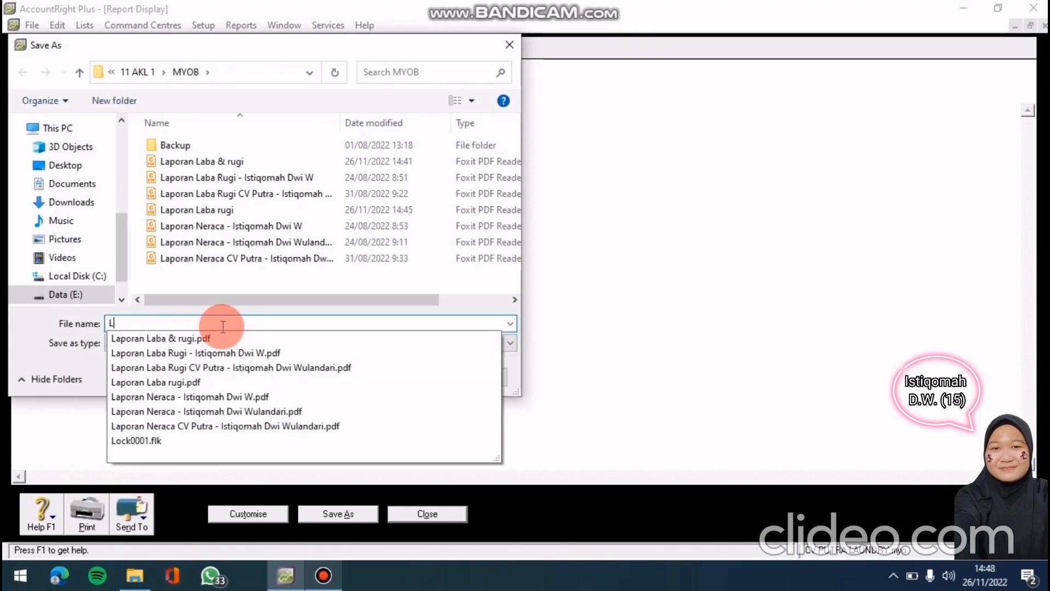
pyautogui.write('apora')
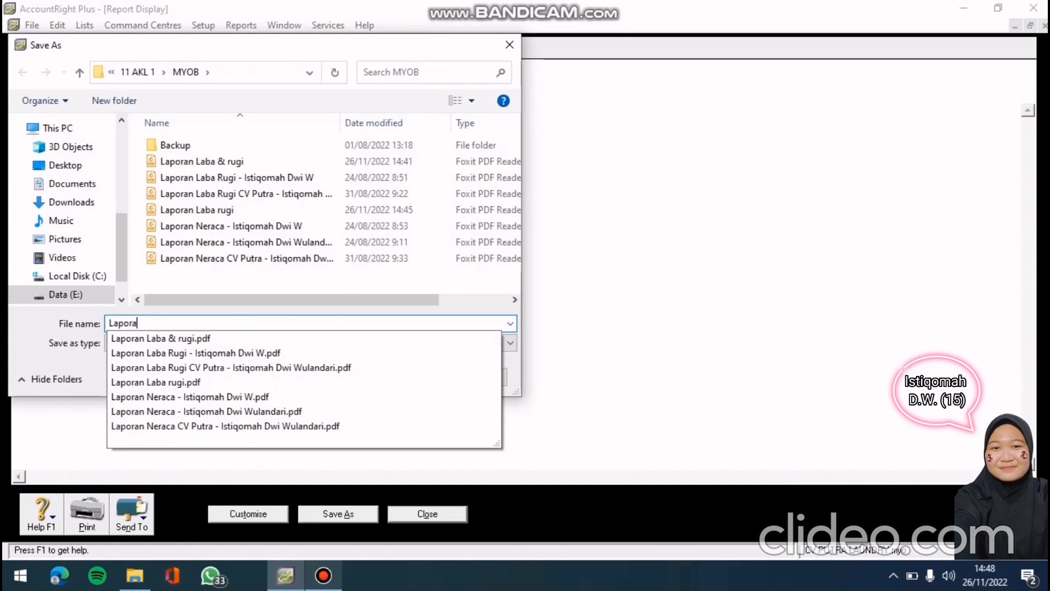
pyautogui.click(222, 324)
pyautogui.write('n ')
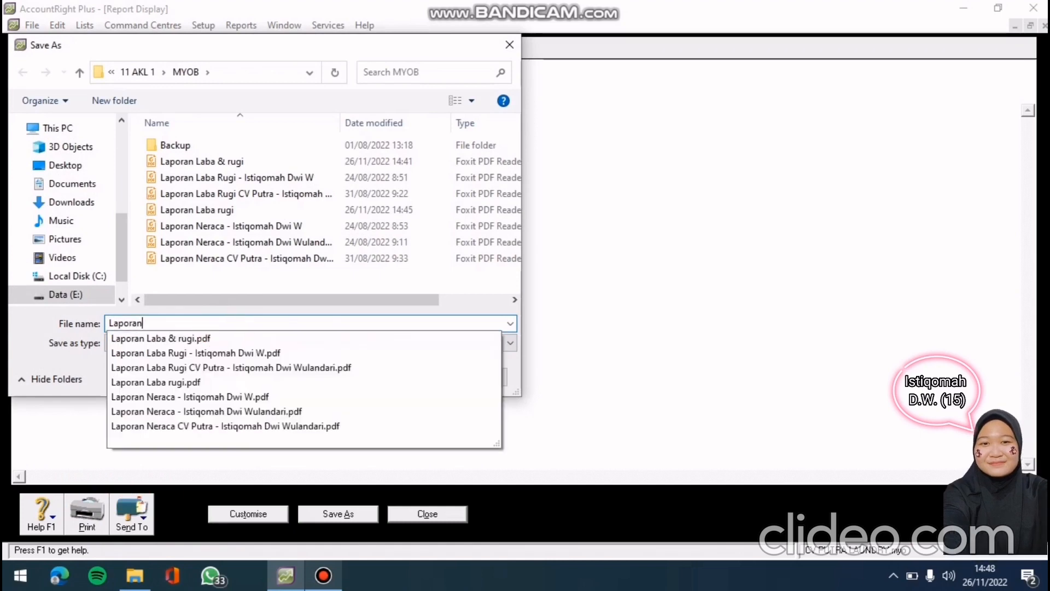
pyautogui.write('Neraca')
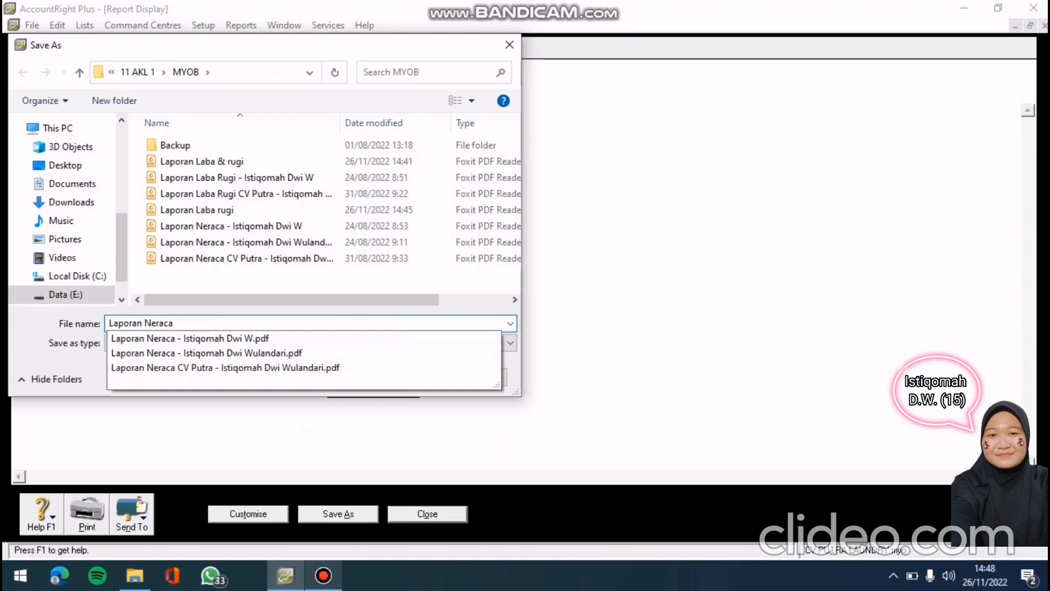
pyautogui.click(271, 299)
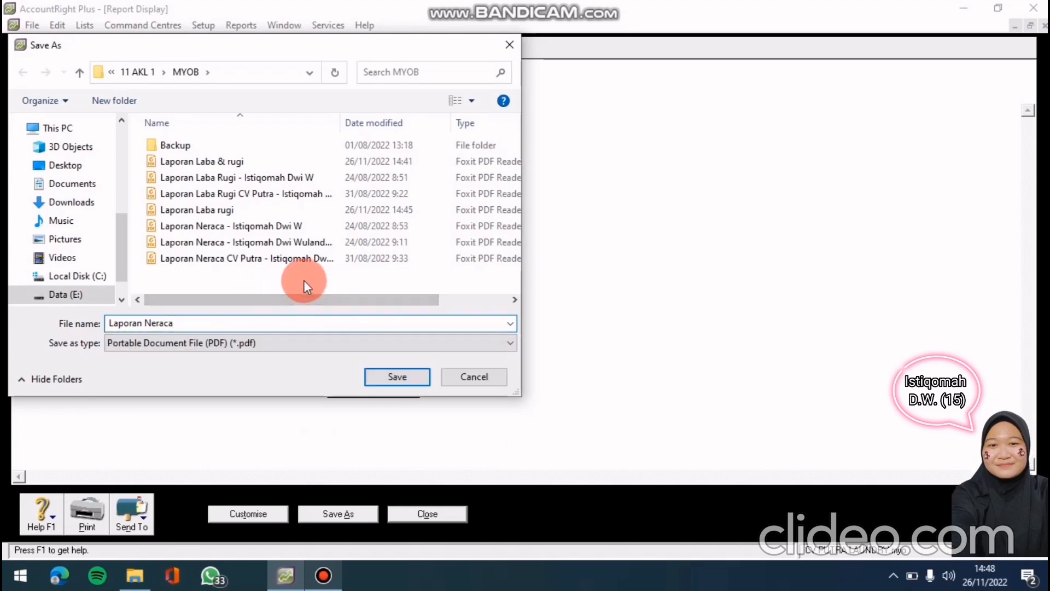
pyautogui.click(377, 375)
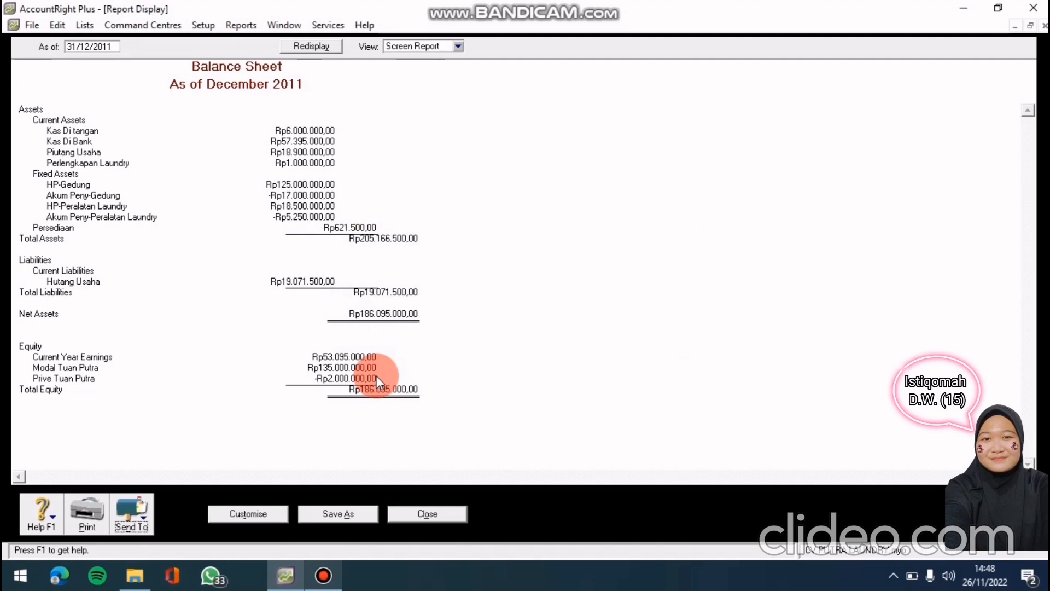
pyautogui.click(424, 514)
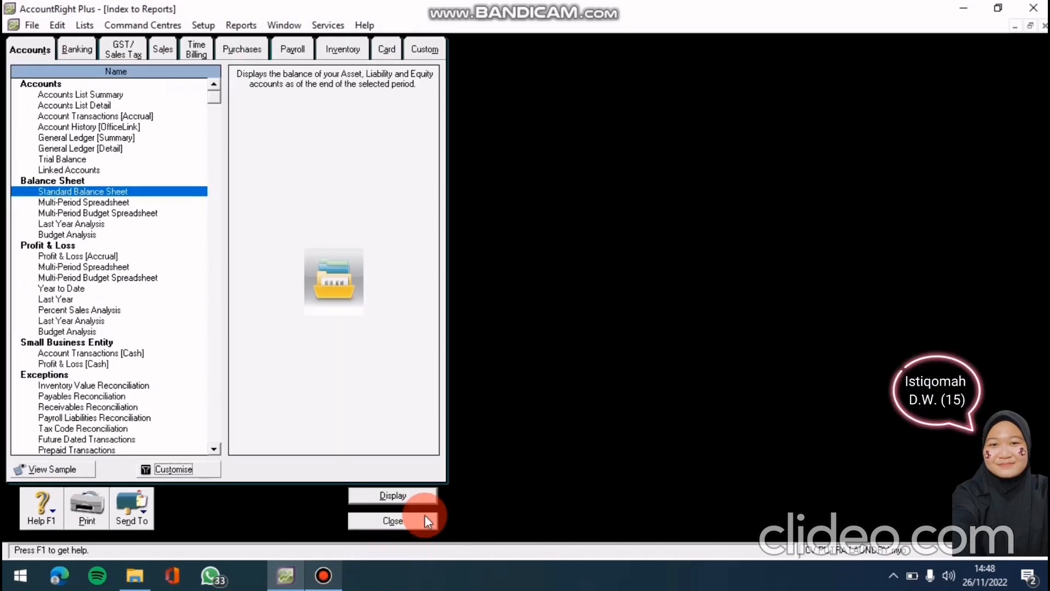